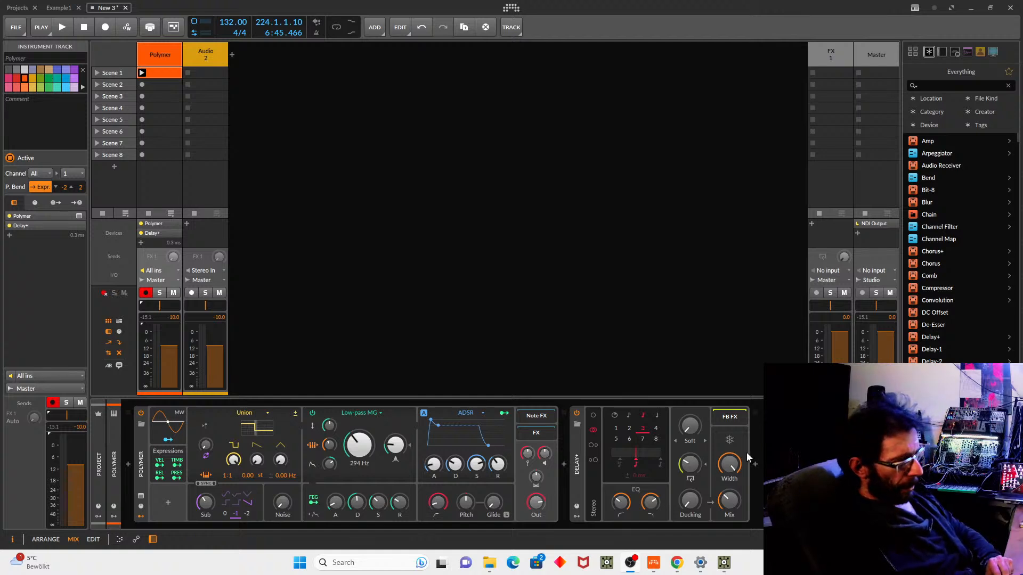
Bring up the TouchDesigner project, view the zed1 camera and audio CHOP, then switch to File Explorer.
{"action": "mouse_move", "coordinate": [726, 564]}
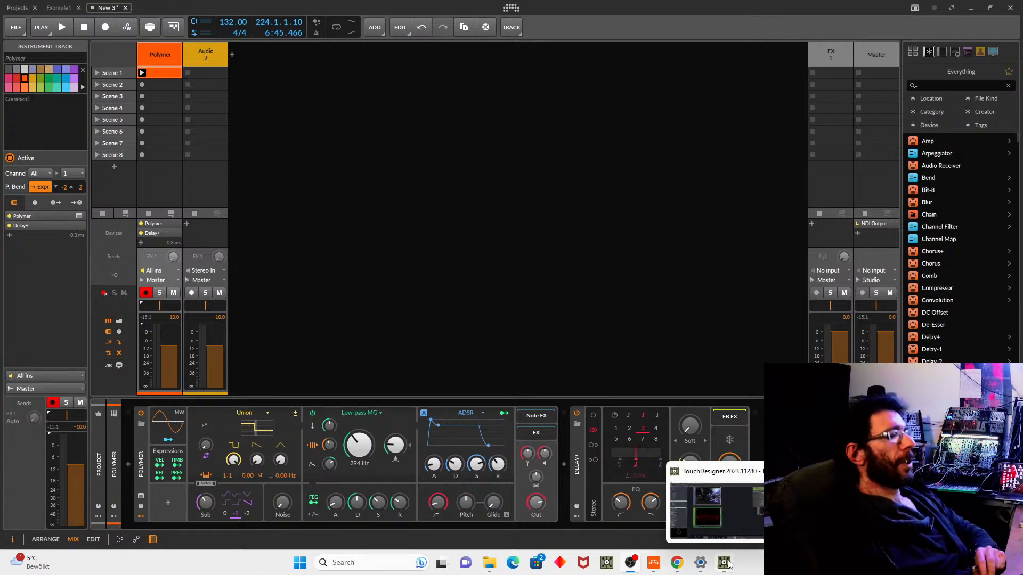
{"action": "left_click", "coordinate": [724, 566]}
{"action": "left_click_drag", "start_coordinate": [535, 172], "coordinate": [571, 271]}
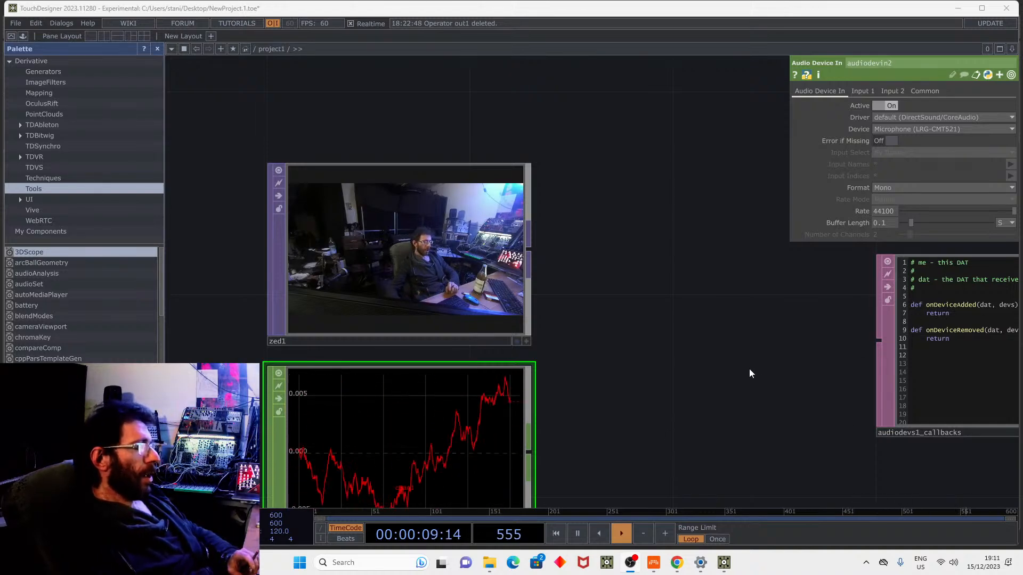
{"action": "left_click", "coordinate": [488, 563]}
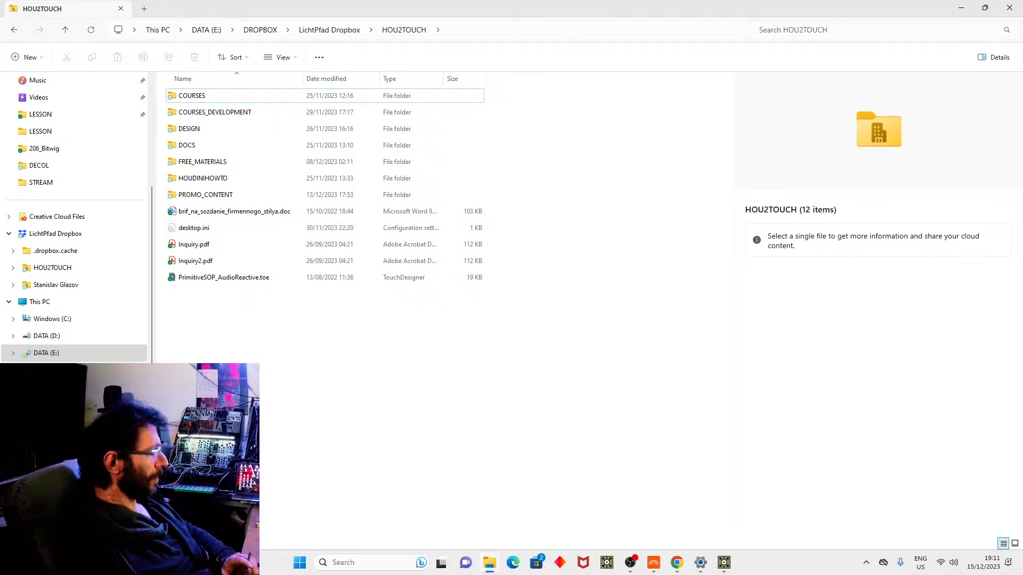
Browse to DATA (E:) > WORK > STREAM and try opening TouchExamples.toe.
{"action": "left_click", "coordinate": [92, 354]}
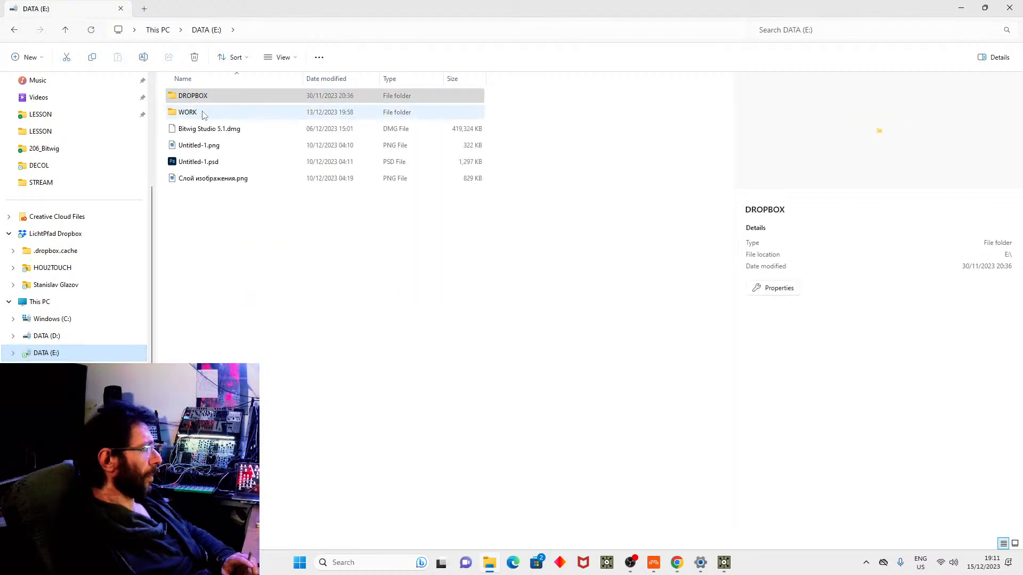
{"action": "double_click", "coordinate": [202, 110]}
{"action": "double_click", "coordinate": [202, 145]}
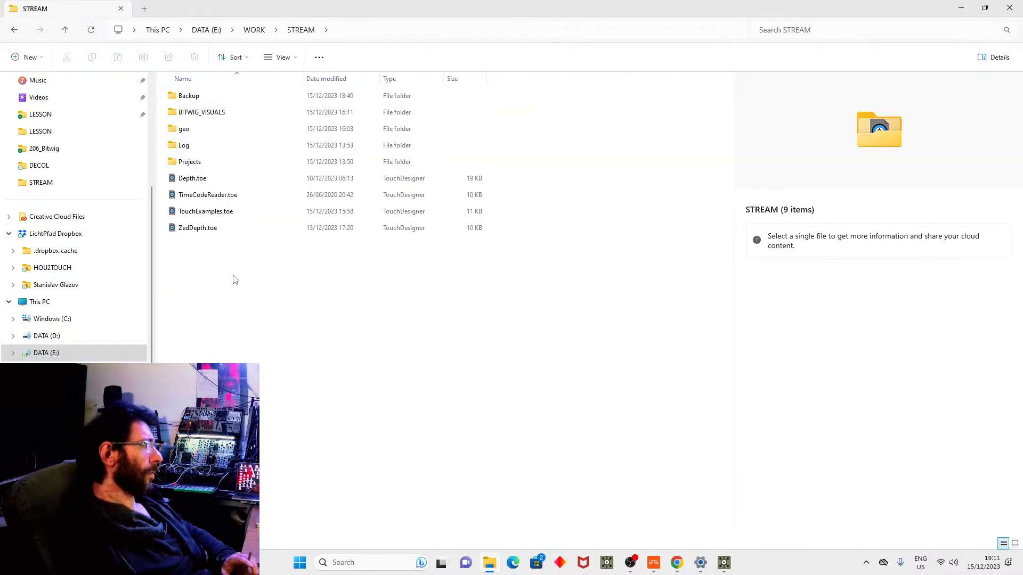
{"action": "left_click", "coordinate": [212, 214]}
{"action": "double_click", "coordinate": [213, 212]}
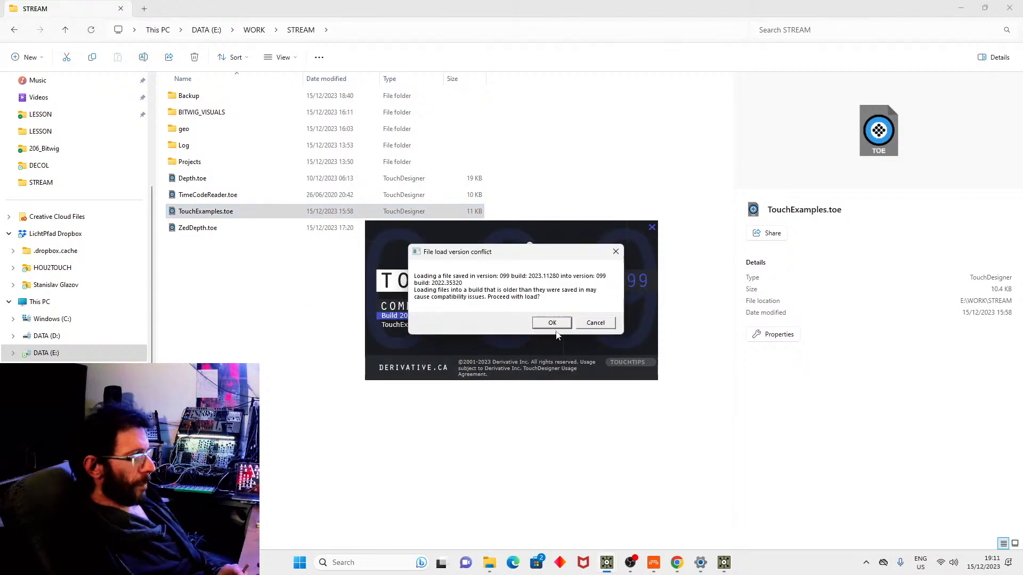
Cancel the older-version load and open TouchExamples.toe with TouchDesigner 2023.11280.
{"action": "left_click", "coordinate": [589, 329]}
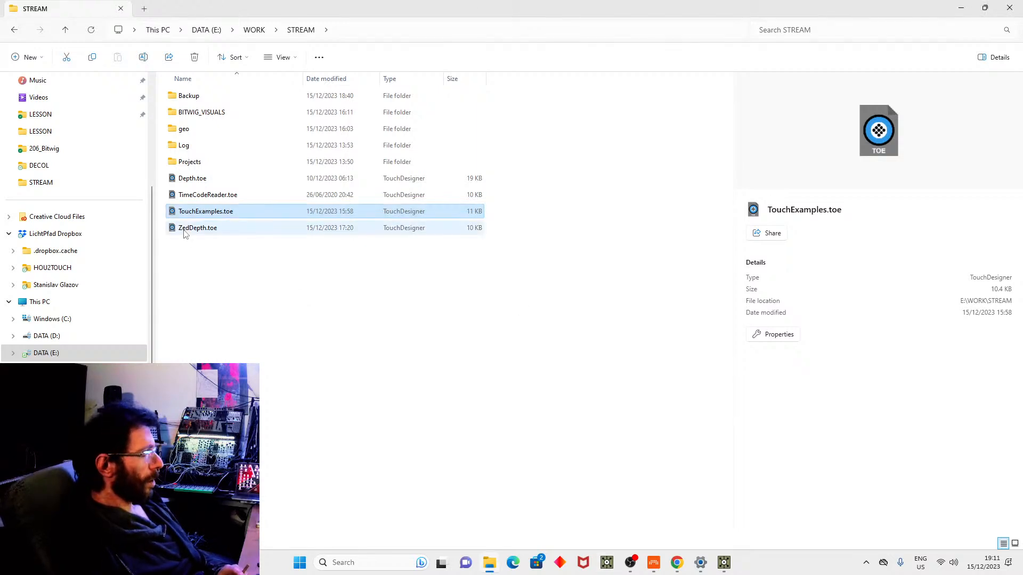
{"action": "right_click", "coordinate": [197, 212]}
{"action": "mouse_move", "coordinate": [299, 262]}
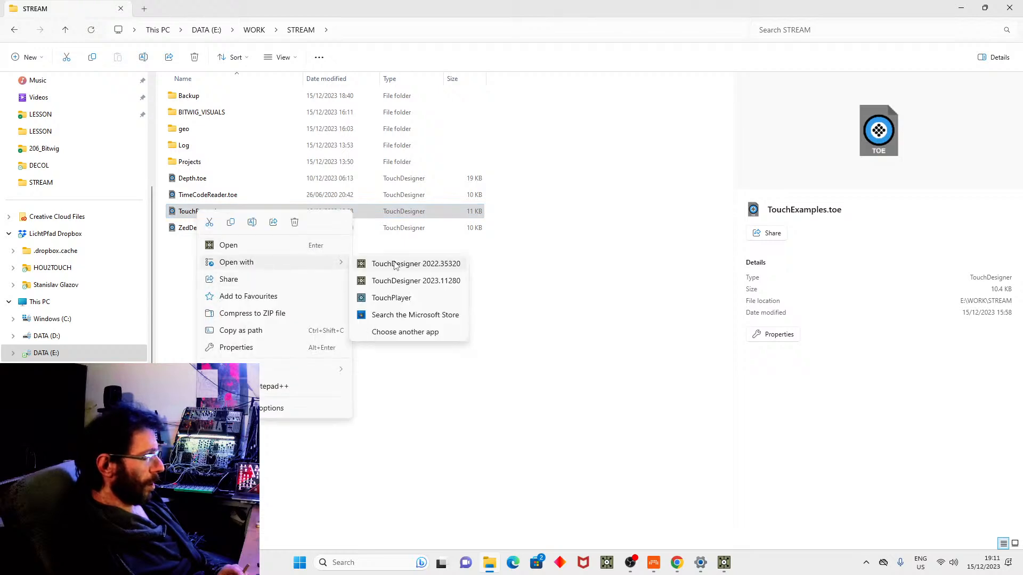
{"action": "left_click", "coordinate": [411, 279]}
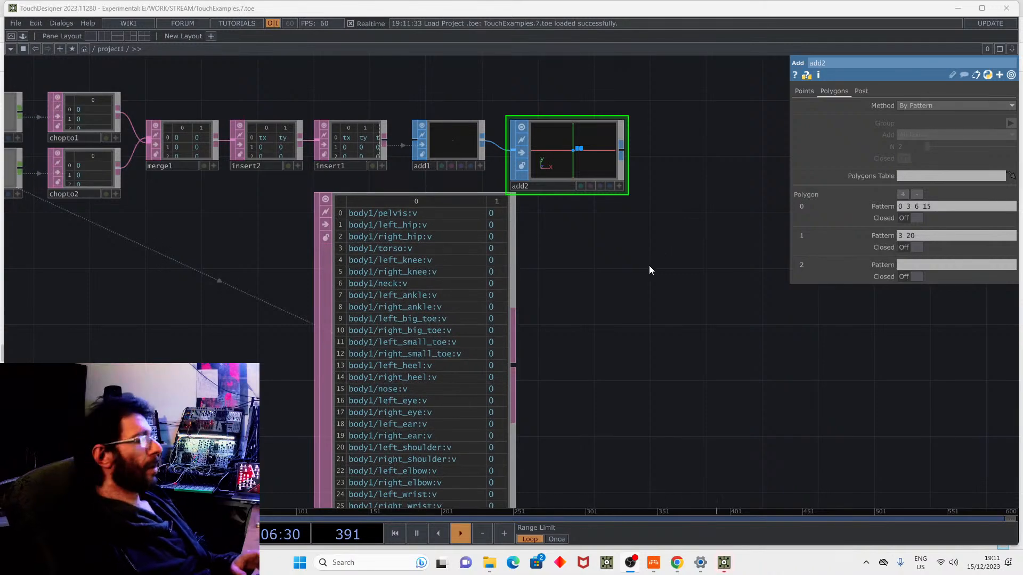
Zoom out over the TouchExamples networks, including the body-tracking chain feeding add2.
{"action": "scroll", "coordinate": [574, 133], "scroll_direction": "down", "scroll_amount": 5}
{"action": "scroll", "coordinate": [566, 418], "scroll_direction": "down", "scroll_amount": 3}
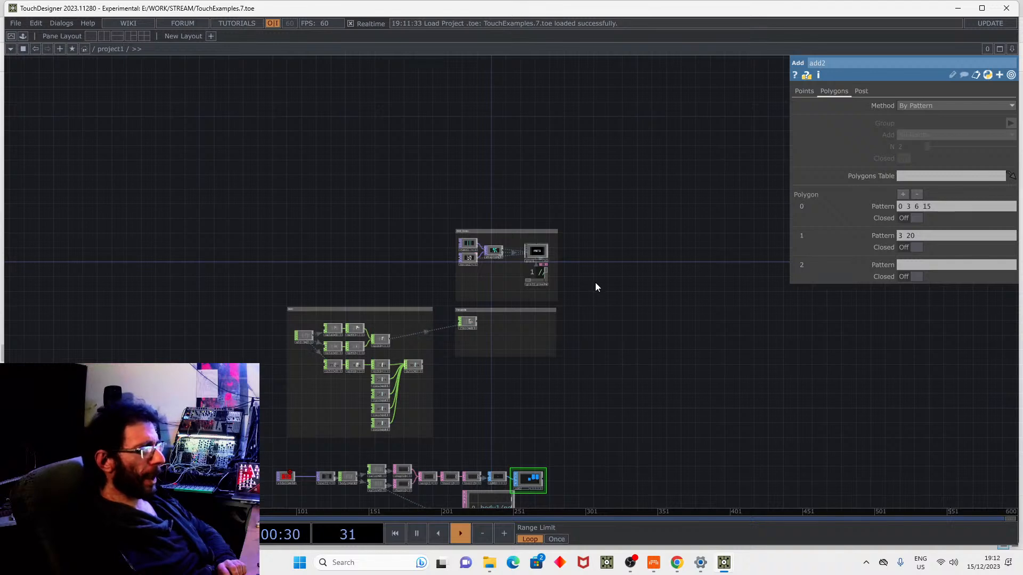
Browse the CHOP operators in the OP Create dialog without adding one.
{"action": "key", "text": "Tab"}
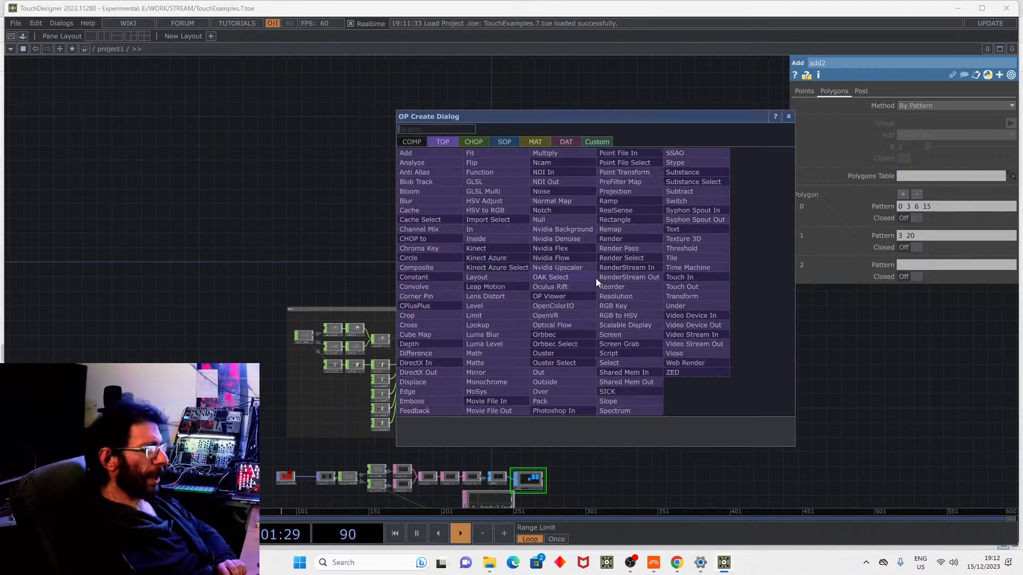
{"action": "left_click", "coordinate": [472, 143]}
{"action": "type", "text": "lt"}
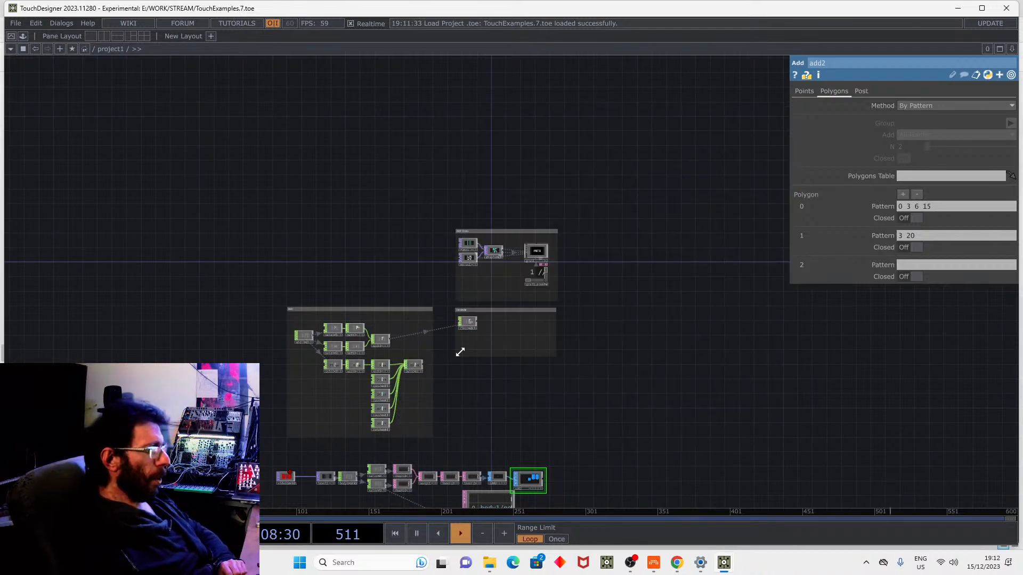
Select timecode1 in the Timecode group and centre it, showing its math3 input.
{"action": "scroll", "coordinate": [460, 332], "scroll_direction": "up", "scroll_amount": 6}
{"action": "left_click", "coordinate": [494, 299]}
{"action": "scroll", "coordinate": [494, 299], "scroll_direction": "up", "scroll_amount": 5}
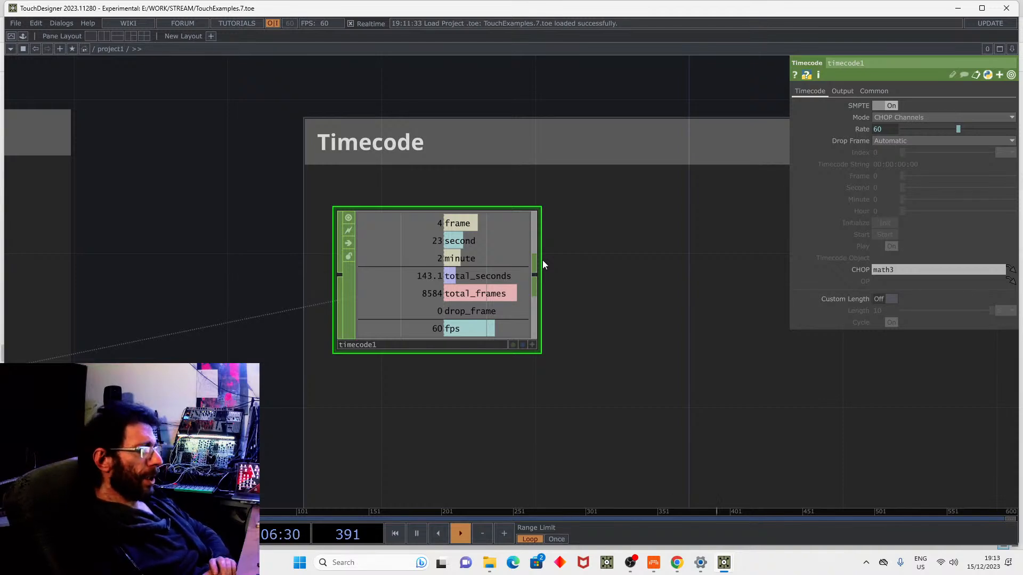
{"action": "scroll", "coordinate": [738, 361], "scroll_direction": "down", "scroll_amount": 5}
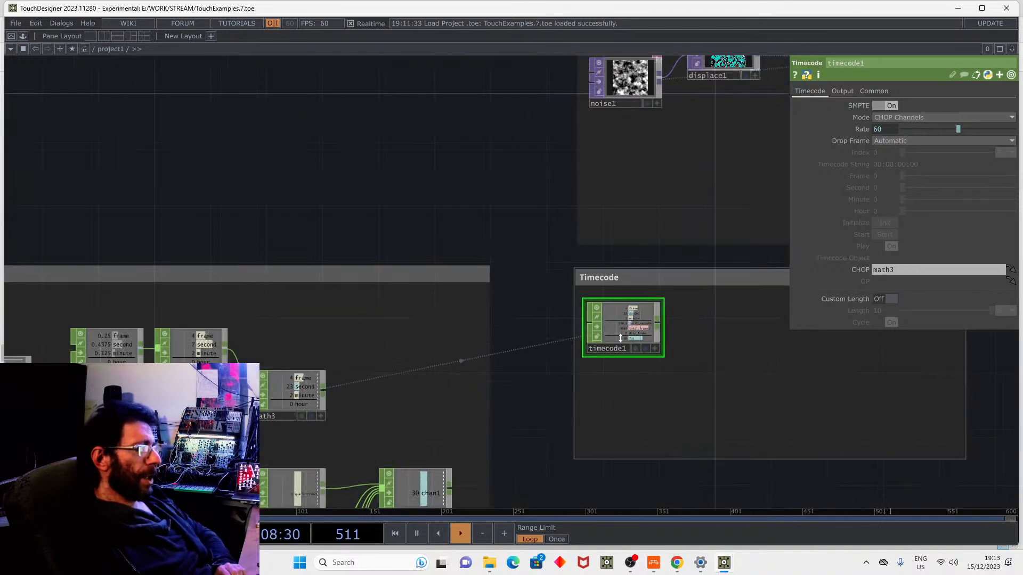
{"action": "left_click_drag", "start_coordinate": [338, 144], "coordinate": [128, 63]}
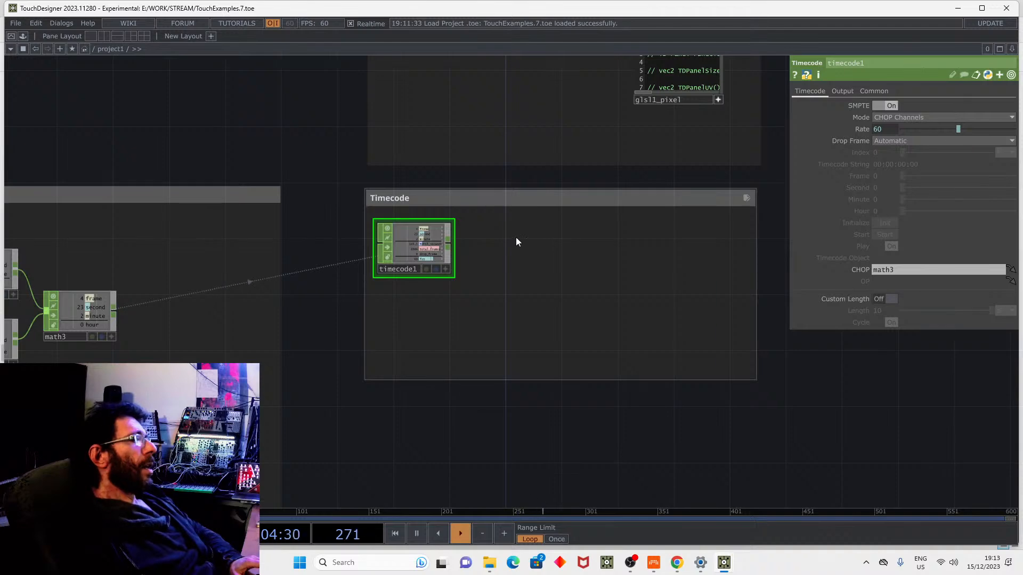
Create a Timer CHOP, timer1, placed in the Timecode group beside timecode1.
{"action": "key", "text": "Tab"}
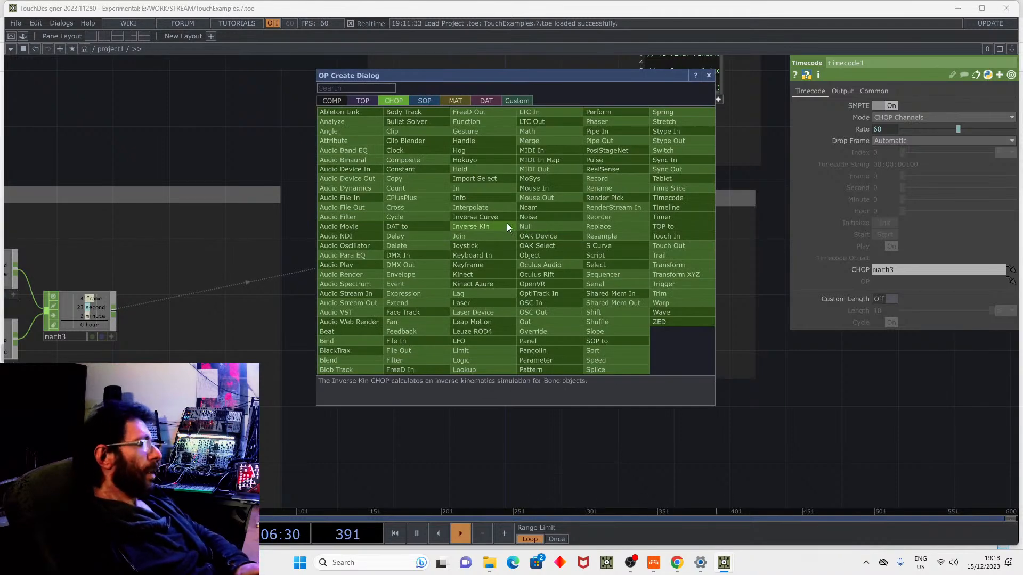
{"action": "type", "text": "t"}
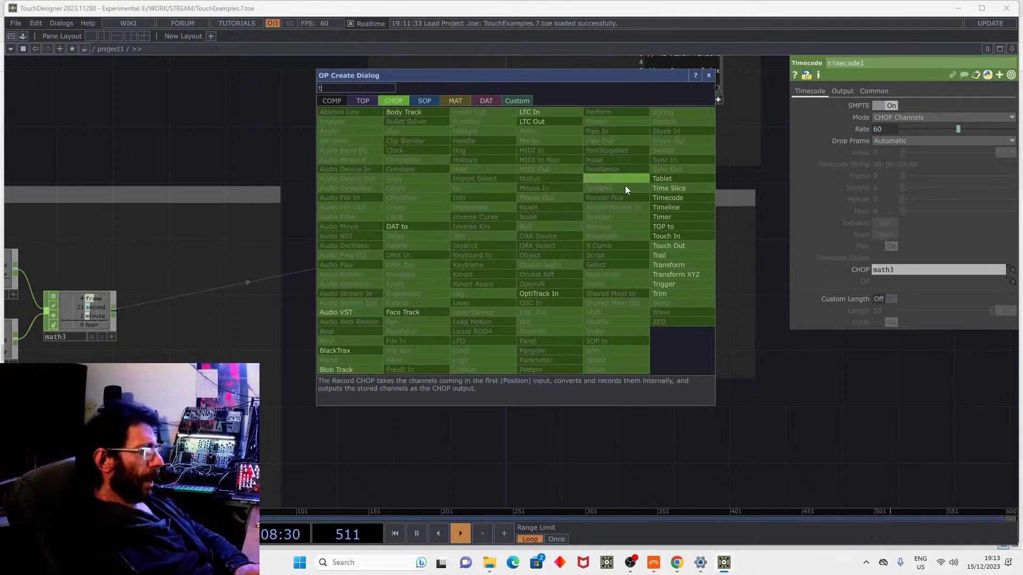
{"action": "left_click", "coordinate": [666, 217]}
{"action": "left_click", "coordinate": [580, 263]}
{"action": "scroll", "coordinate": [586, 261], "scroll_direction": "up", "scroll_amount": 1}
{"action": "scroll", "coordinate": [586, 256], "scroll_direction": "up", "scroll_amount": 3}
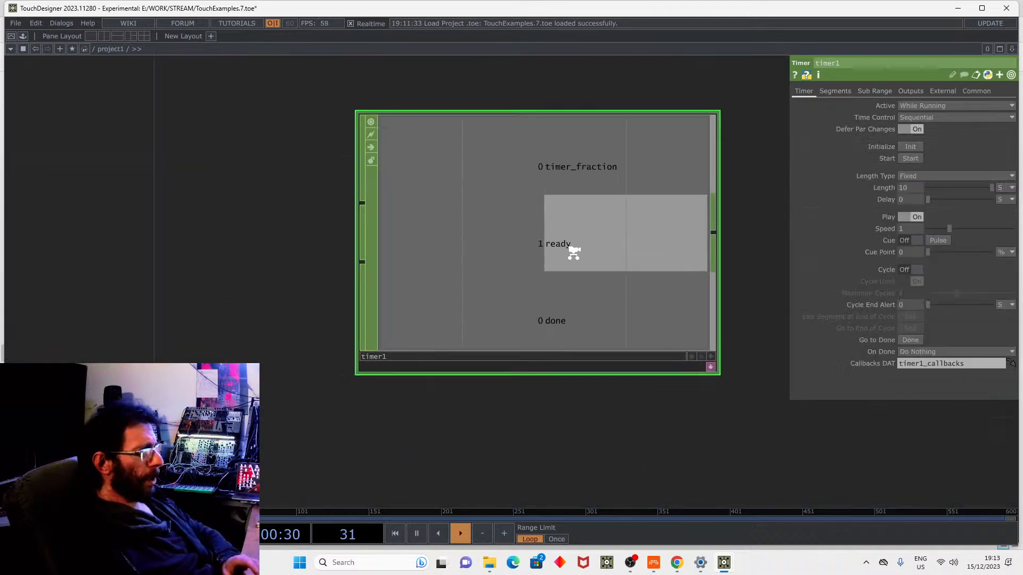
{"action": "scroll", "coordinate": [532, 180], "scroll_direction": "down", "scroll_amount": 3}
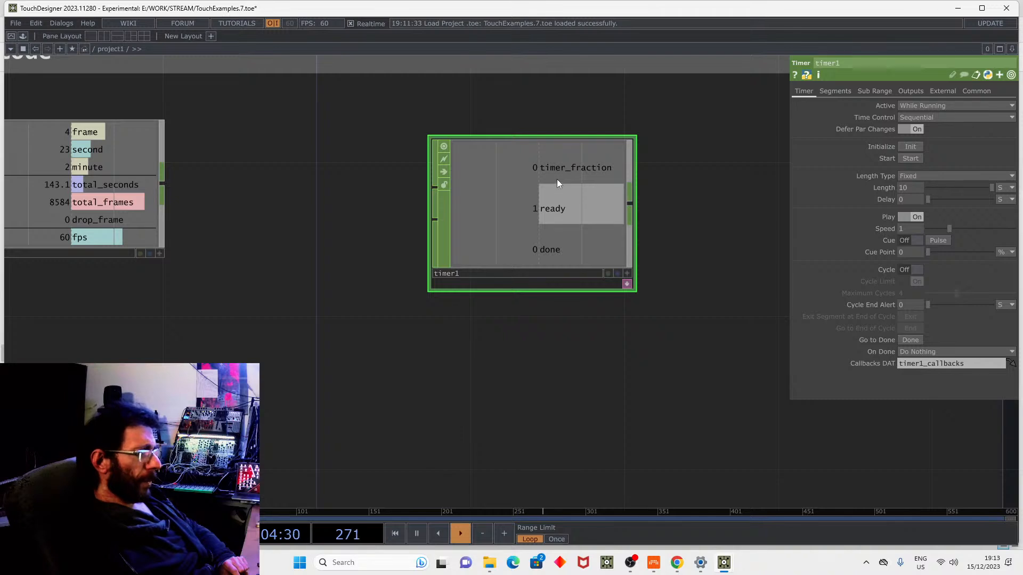
Start timer1 once, then set its Time Control to External Timecode.
{"action": "left_click", "coordinate": [909, 159]}
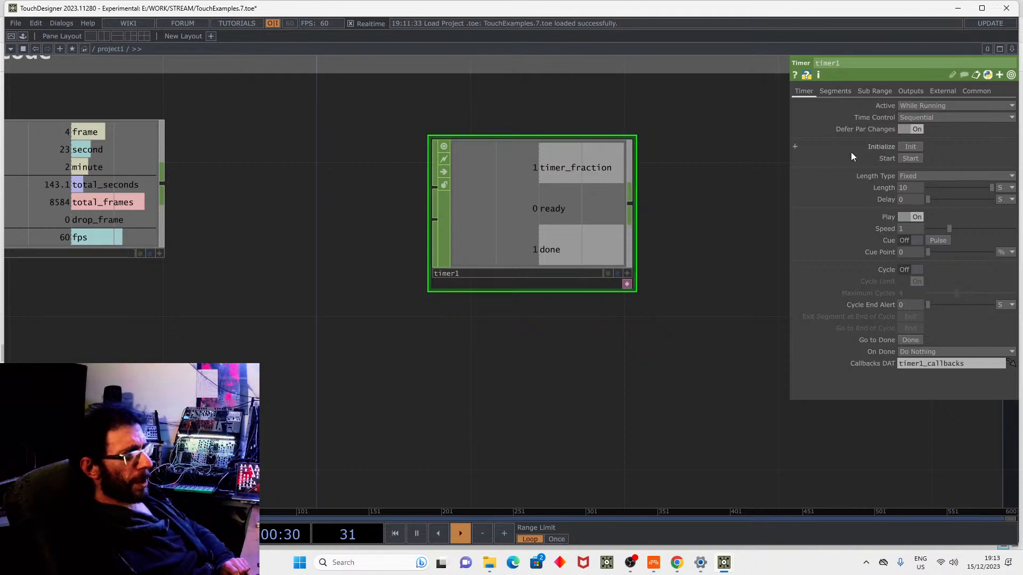
{"action": "left_click", "coordinate": [922, 116]}
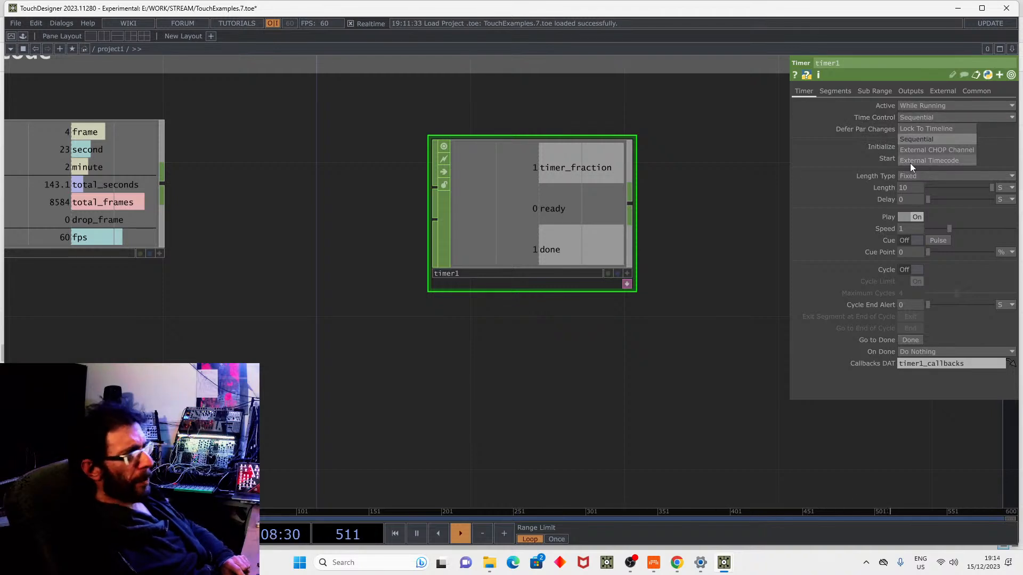
{"action": "left_click", "coordinate": [938, 161]}
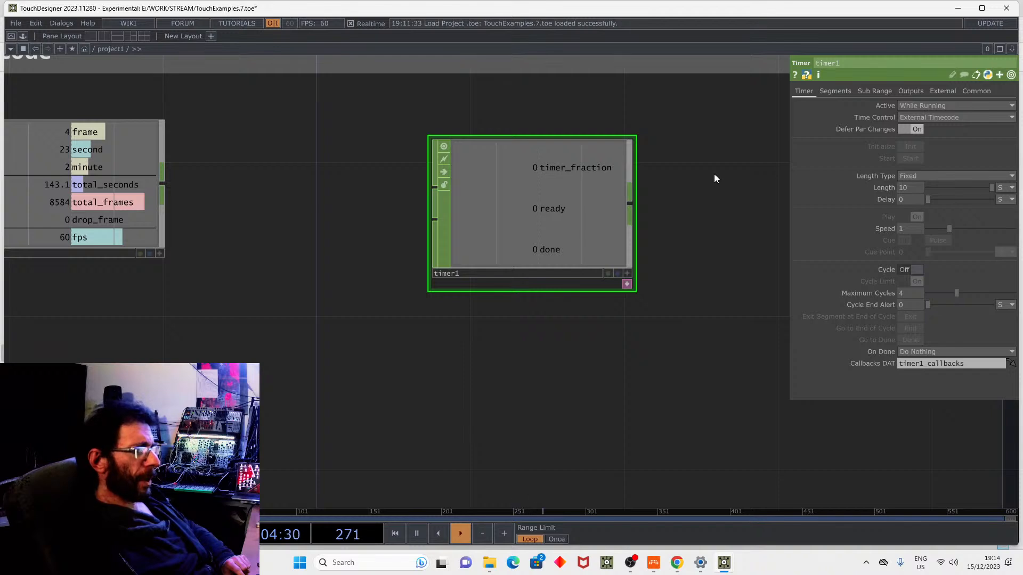
Wire timecode1's output into timer1's input and select timecode1.
{"action": "left_click_drag", "start_coordinate": [256, 248], "coordinate": [385, 269]}
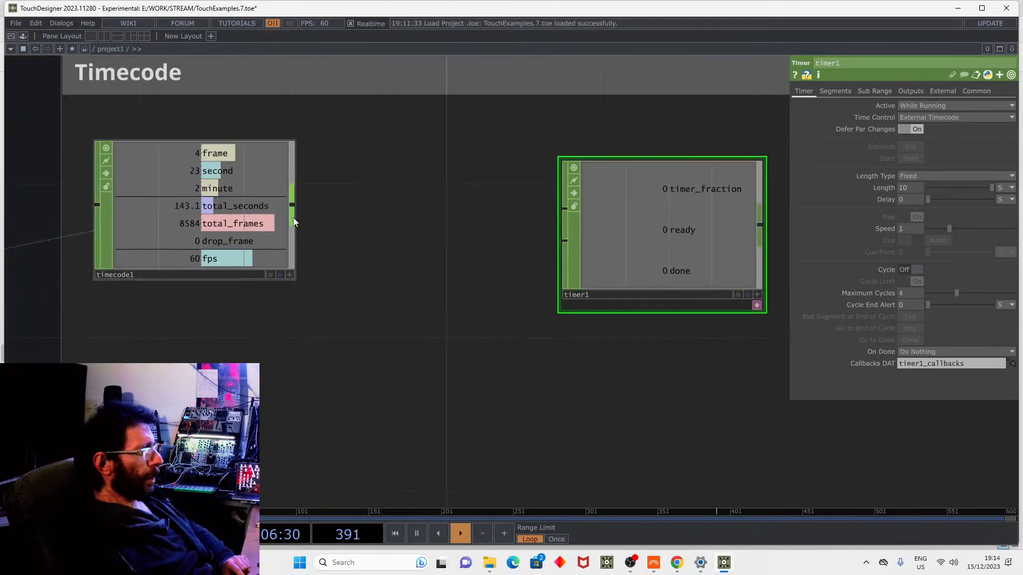
{"action": "left_click_drag", "start_coordinate": [294, 212], "coordinate": [566, 209]}
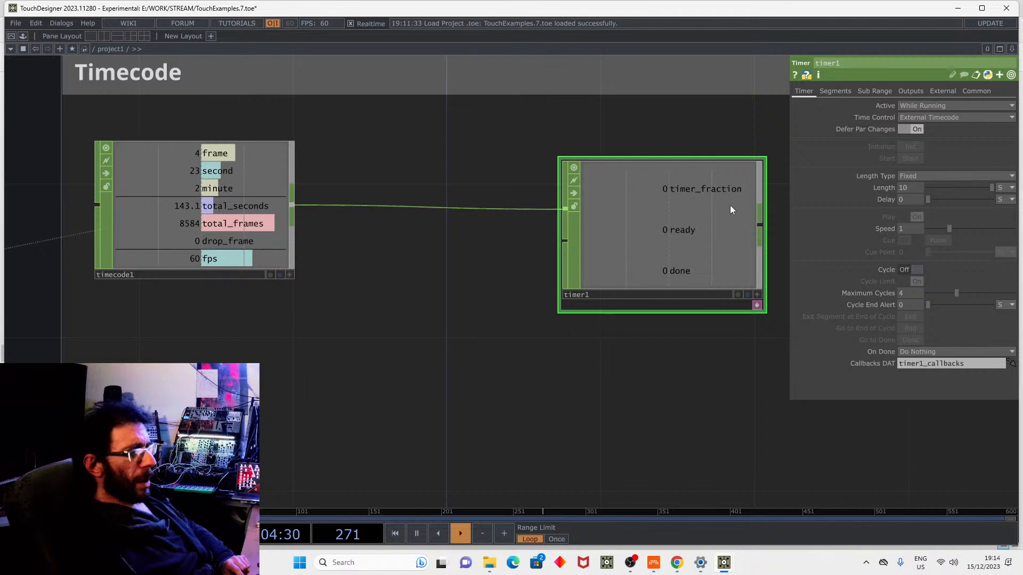
{"action": "left_click_drag", "start_coordinate": [306, 259], "coordinate": [479, 245]}
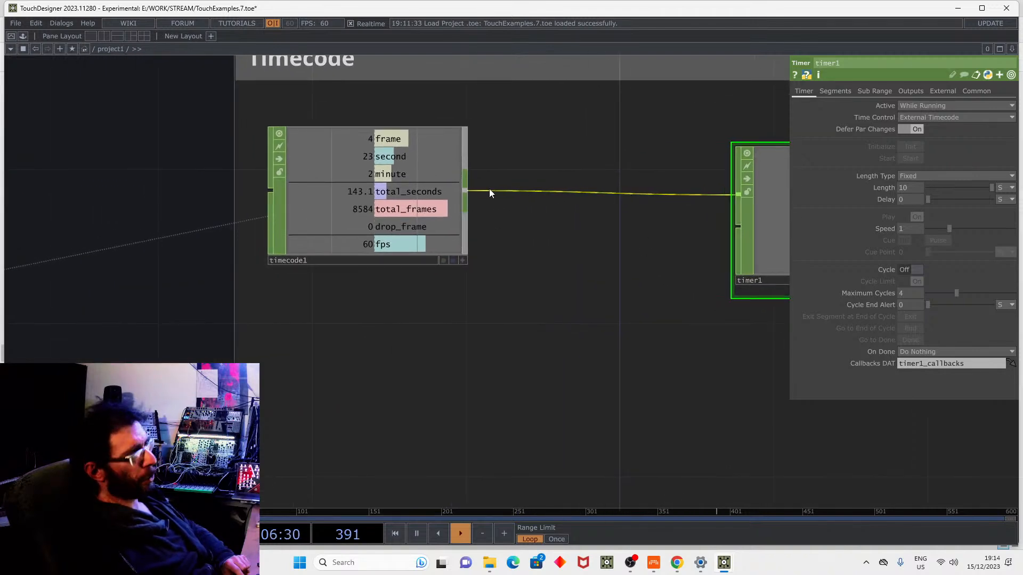
{"action": "left_click", "coordinate": [469, 190]}
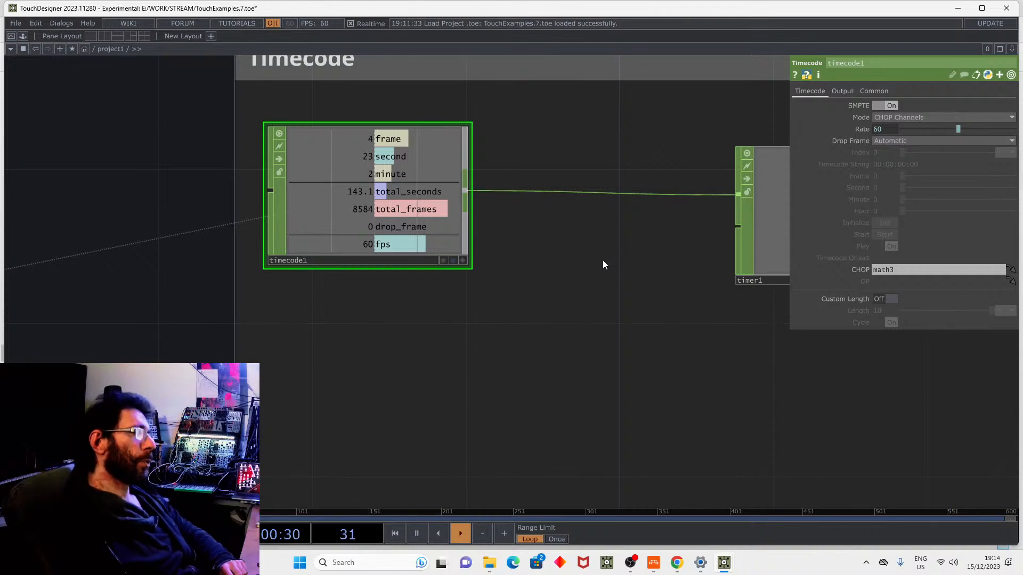
Pan to show the MTC group's midiin1-to-math3 chain, then switch to Bitwig Studio.
{"action": "scroll", "coordinate": [593, 265], "scroll_direction": "down", "scroll_amount": 3}
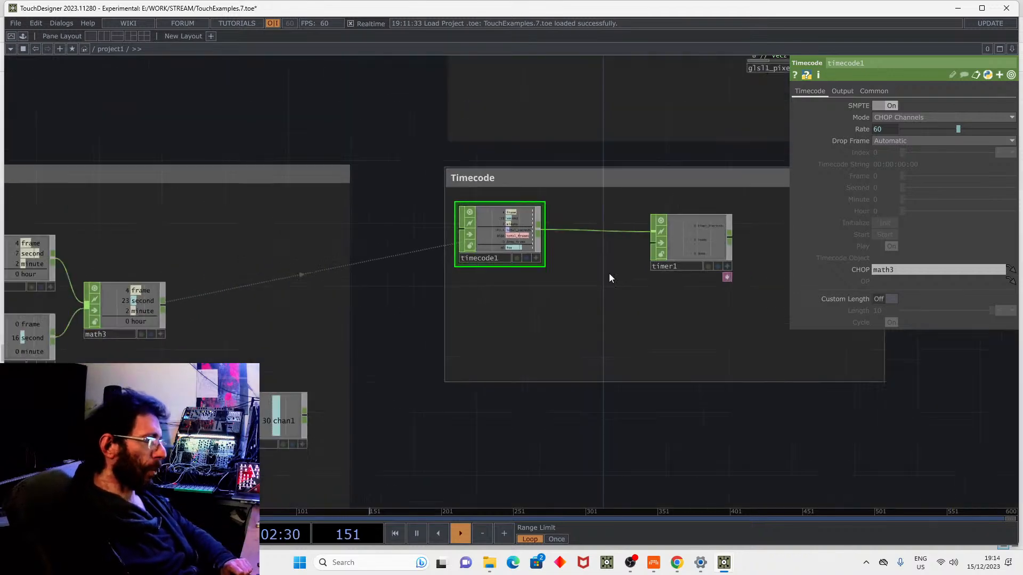
{"action": "left_click_drag", "start_coordinate": [338, 143], "coordinate": [503, 130]}
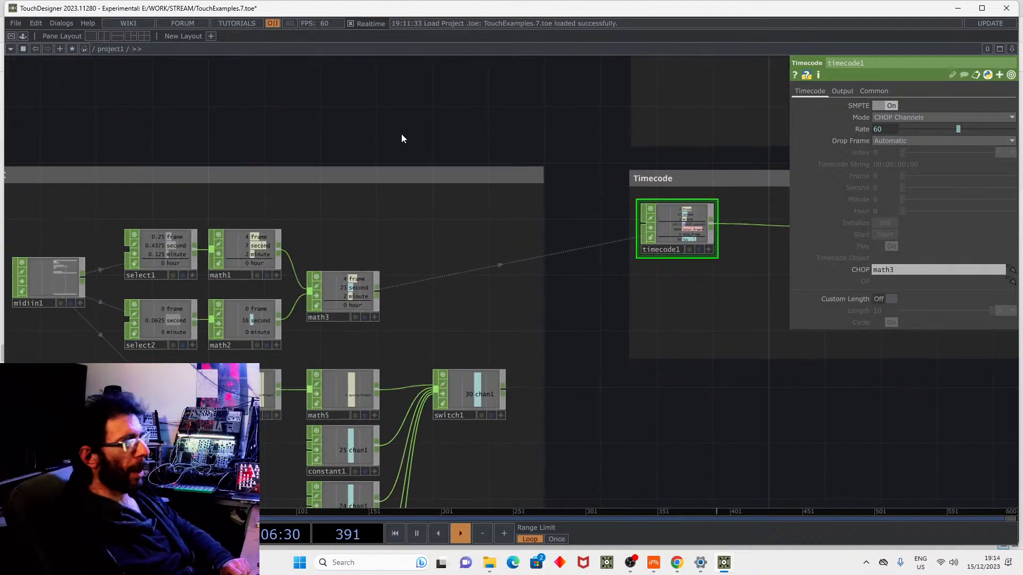
{"action": "left_click_drag", "start_coordinate": [410, 130], "coordinate": [500, 141]}
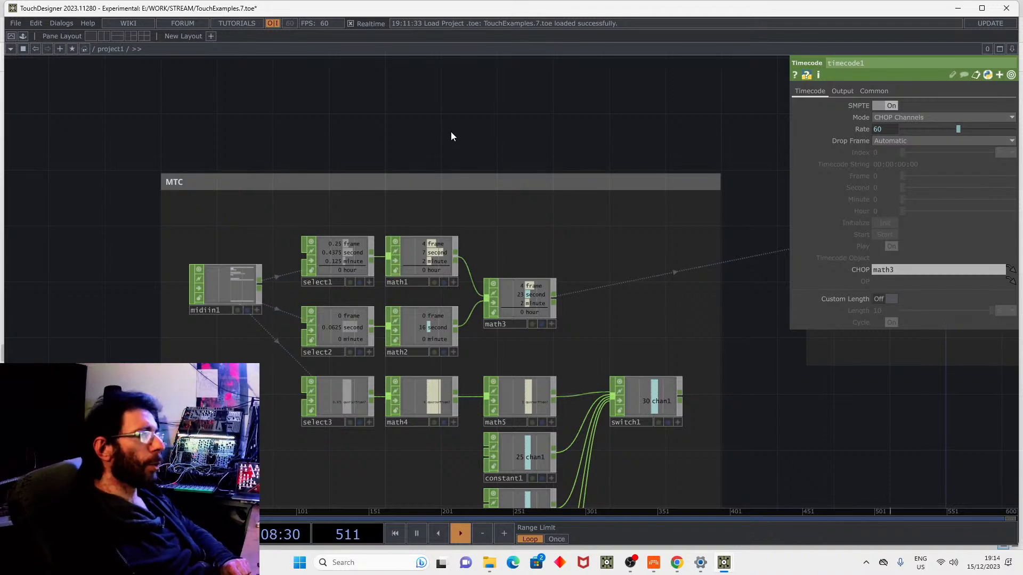
{"action": "left_click", "coordinate": [653, 562]}
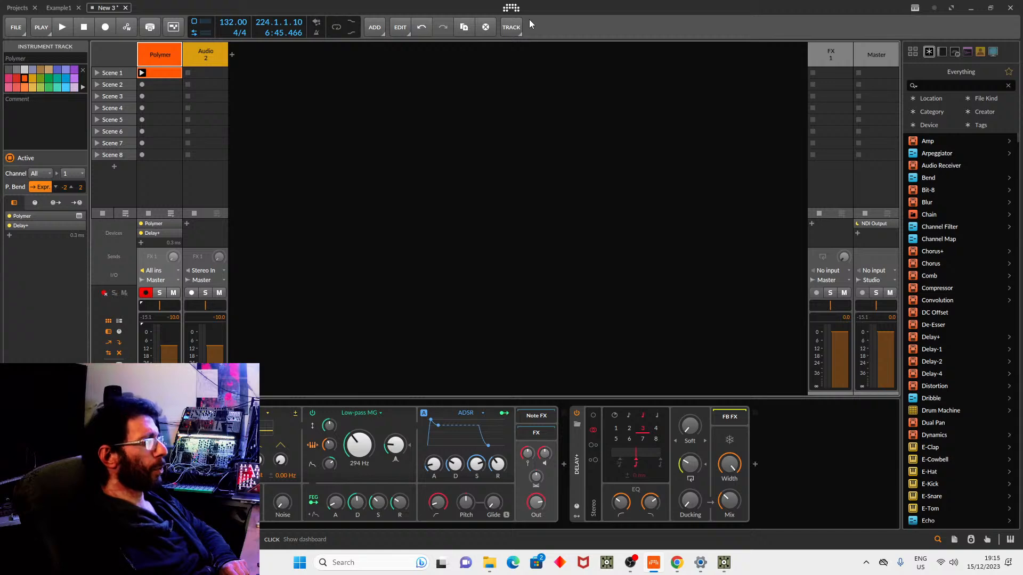
In Bitwig's Synchronization settings, turn off SPP for loopMIDI Port and keep MTC at 30 FPS.
{"action": "left_click", "coordinate": [511, 7]}
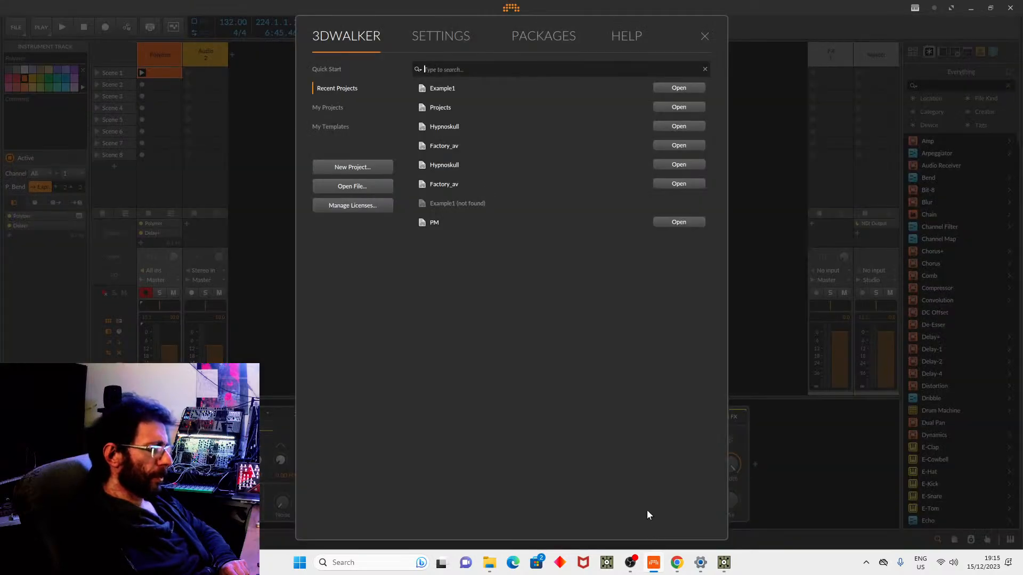
{"action": "left_click", "coordinate": [454, 42]}
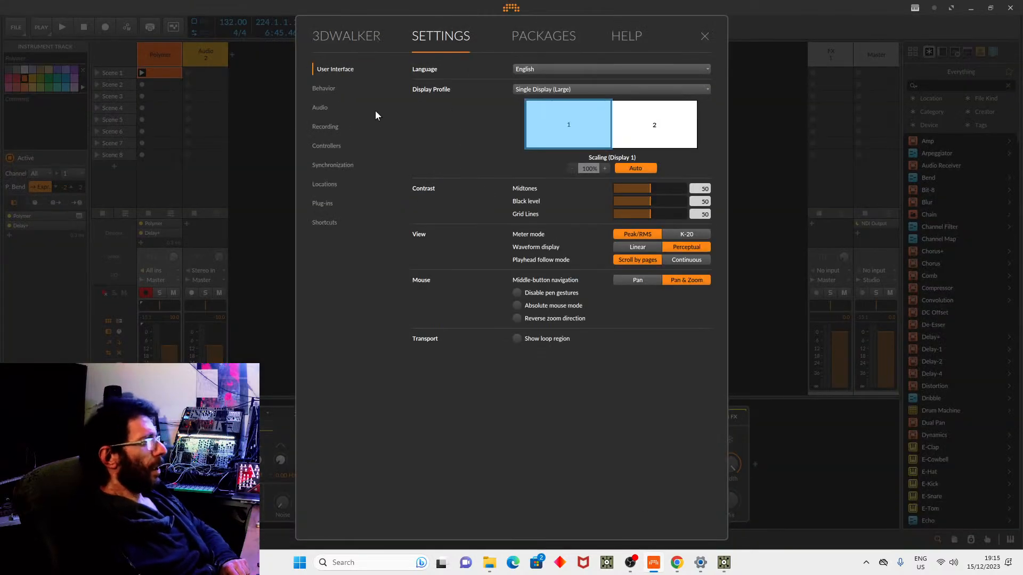
{"action": "left_click", "coordinate": [335, 164]}
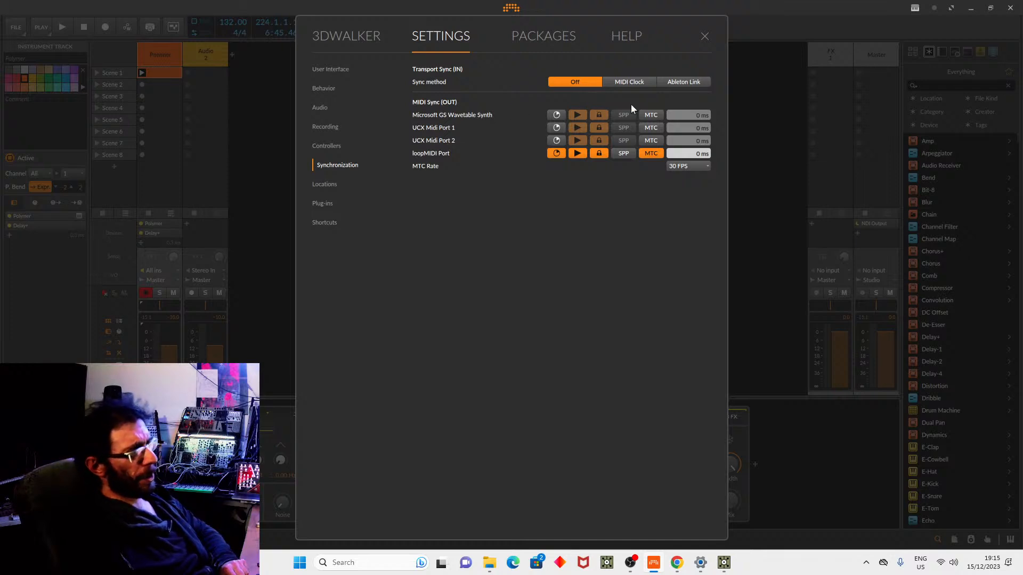
{"action": "left_click", "coordinate": [623, 153]}
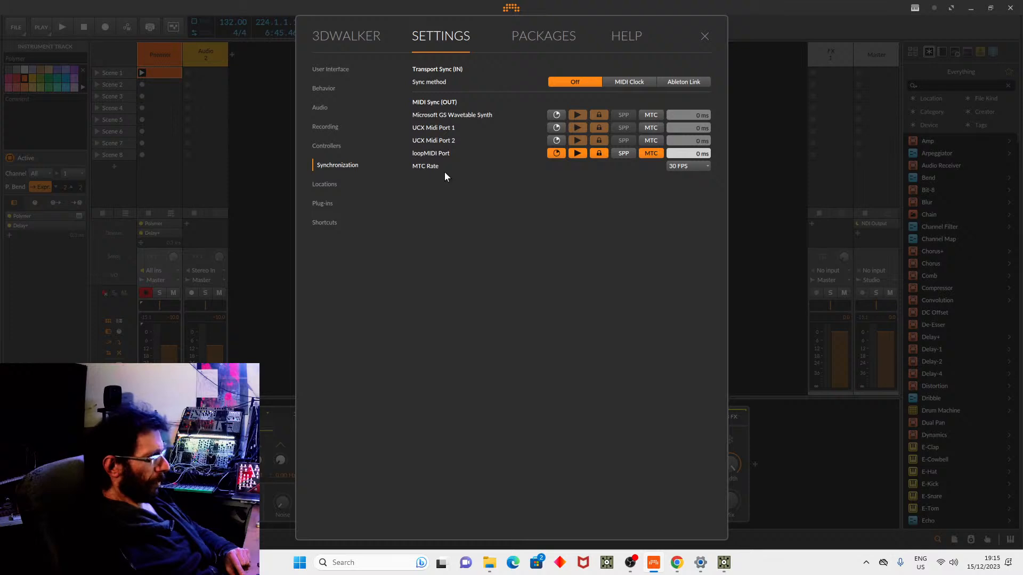
{"action": "left_click", "coordinate": [682, 167]}
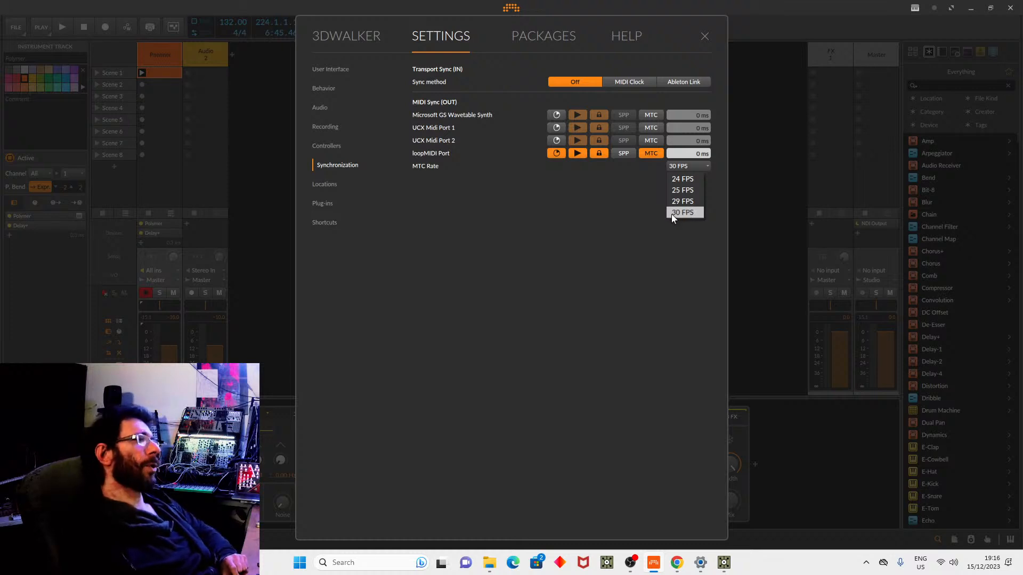
{"action": "left_click", "coordinate": [632, 243]}
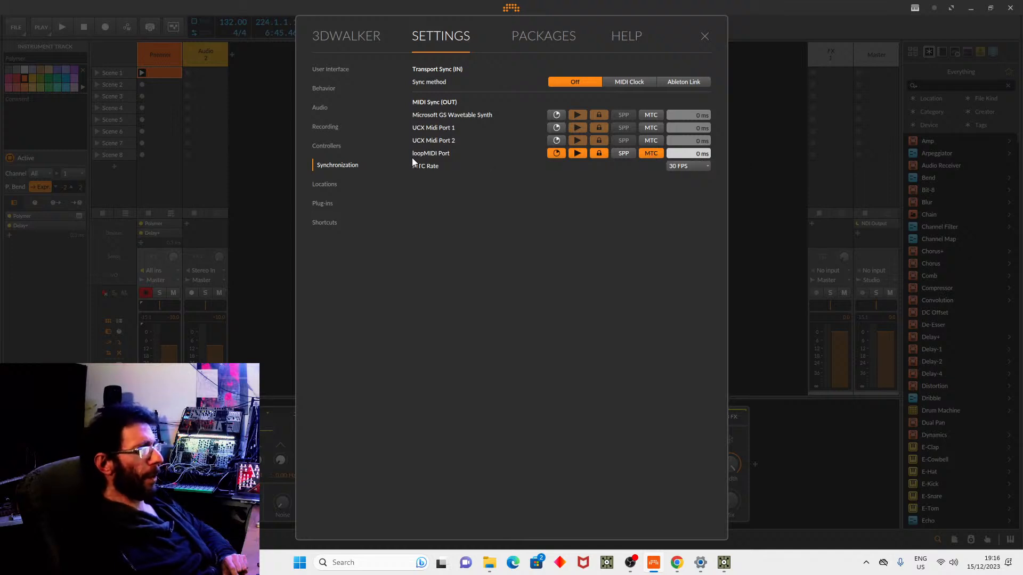
Close Bitwig's settings and return to TouchDesigner, where math3 reads live timecode.
{"action": "left_click", "coordinate": [704, 37]}
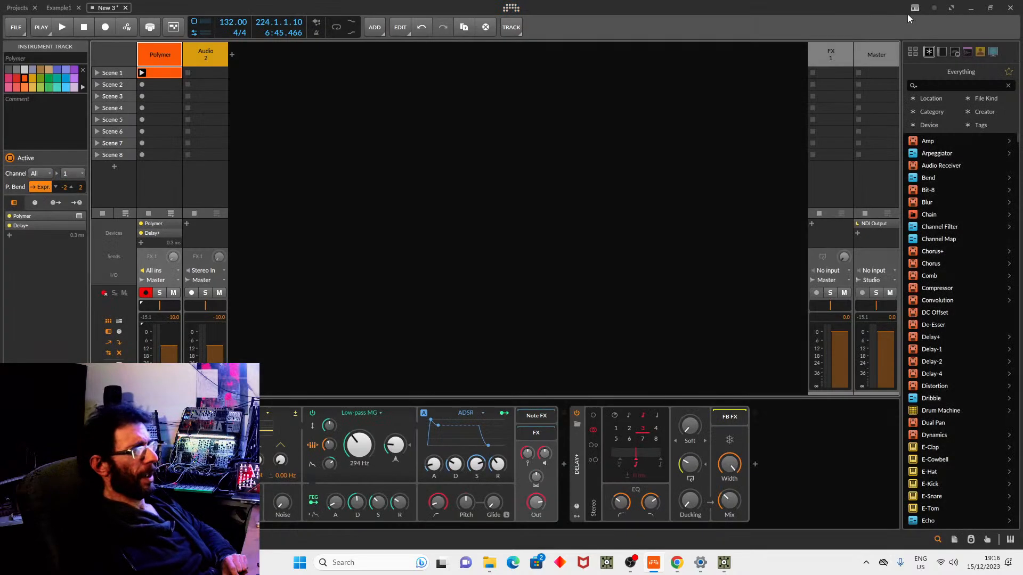
{"action": "mouse_move", "coordinate": [722, 559]}
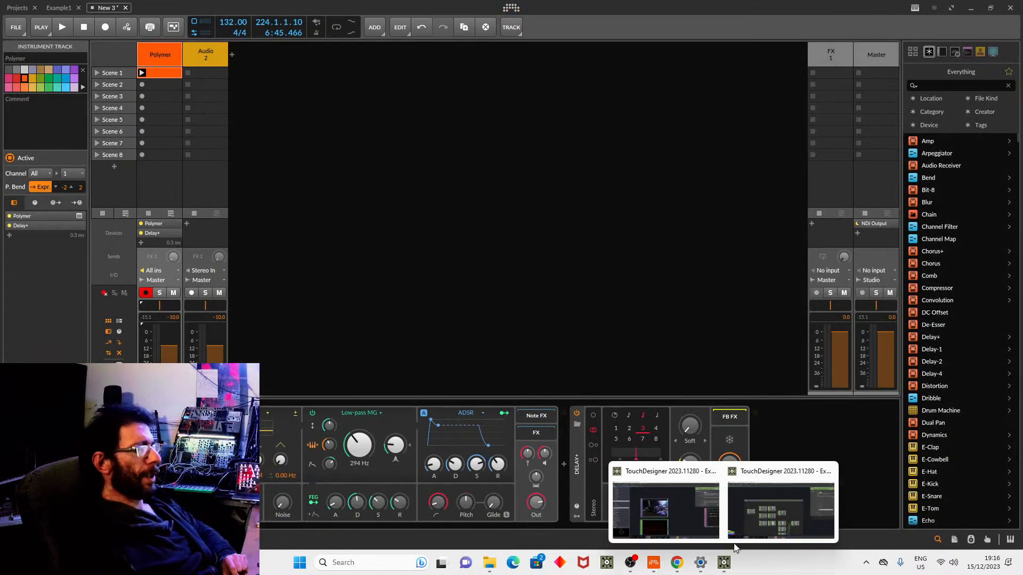
{"action": "left_click", "coordinate": [760, 511]}
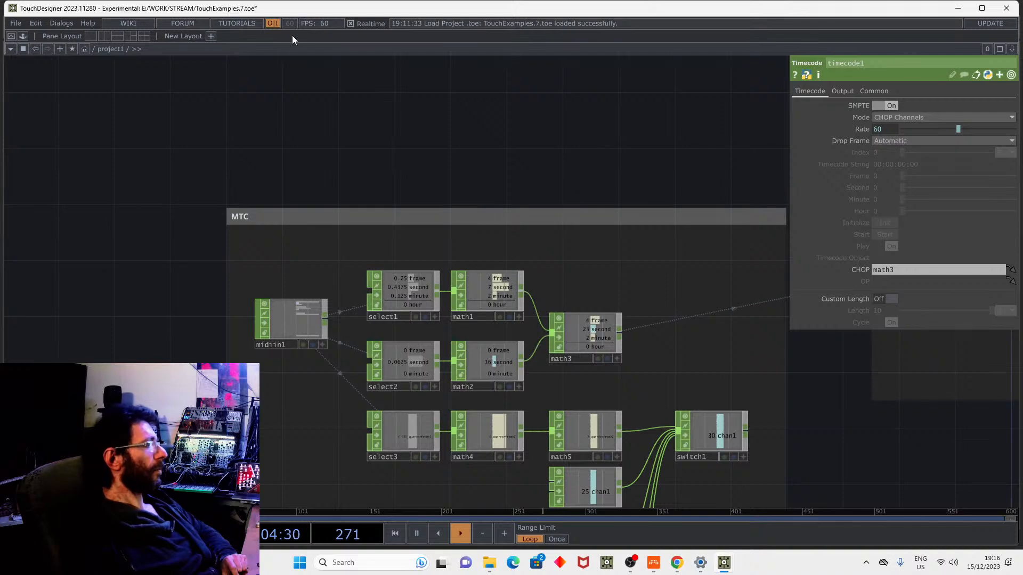
{"action": "left_click", "coordinate": [62, 24]}
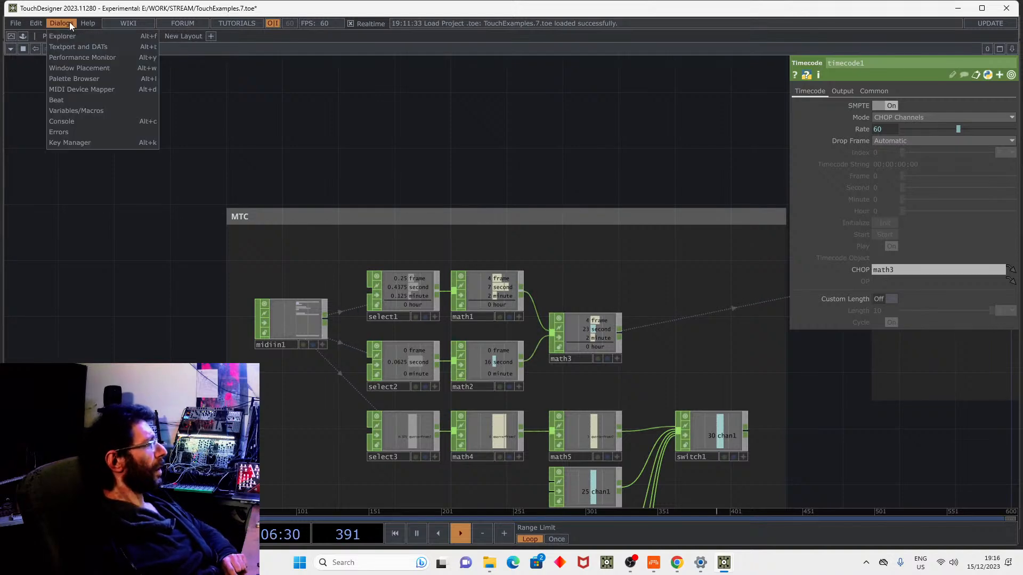
Confirm loopMIDI Port is the In Device in the MIDI Device Mapper.
{"action": "left_click", "coordinate": [93, 88]}
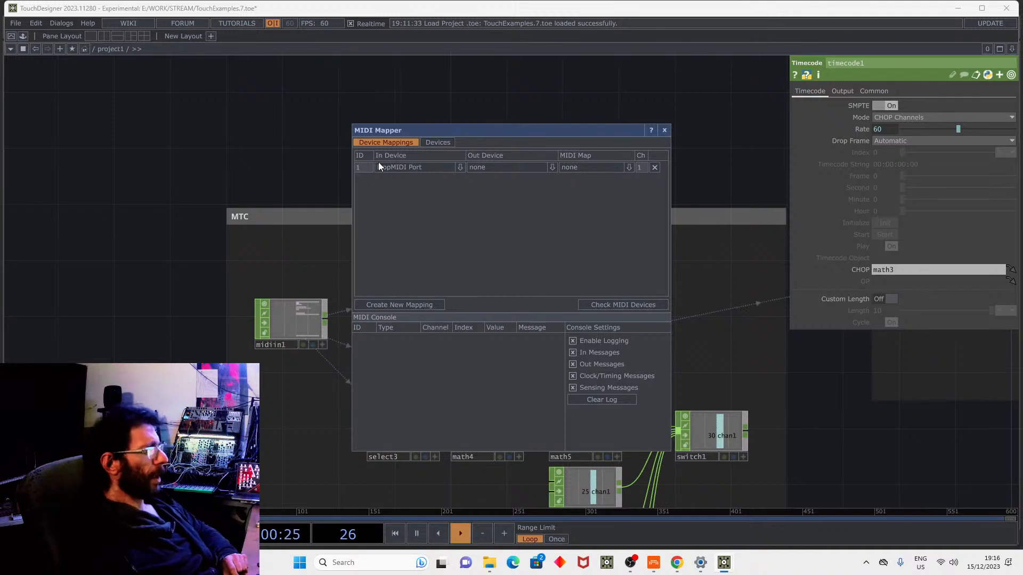
{"action": "left_click", "coordinate": [379, 167]}
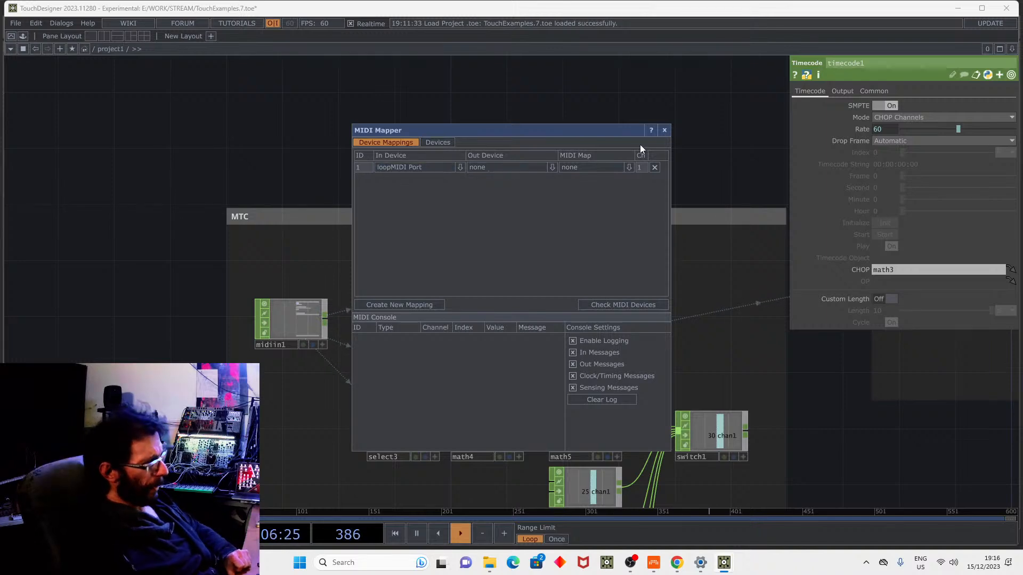
{"action": "left_click", "coordinate": [662, 130]}
Turn on midiin1's display flag to show its channels behind the network.
{"action": "left_click_drag", "start_coordinate": [342, 270], "coordinate": [394, 210]}
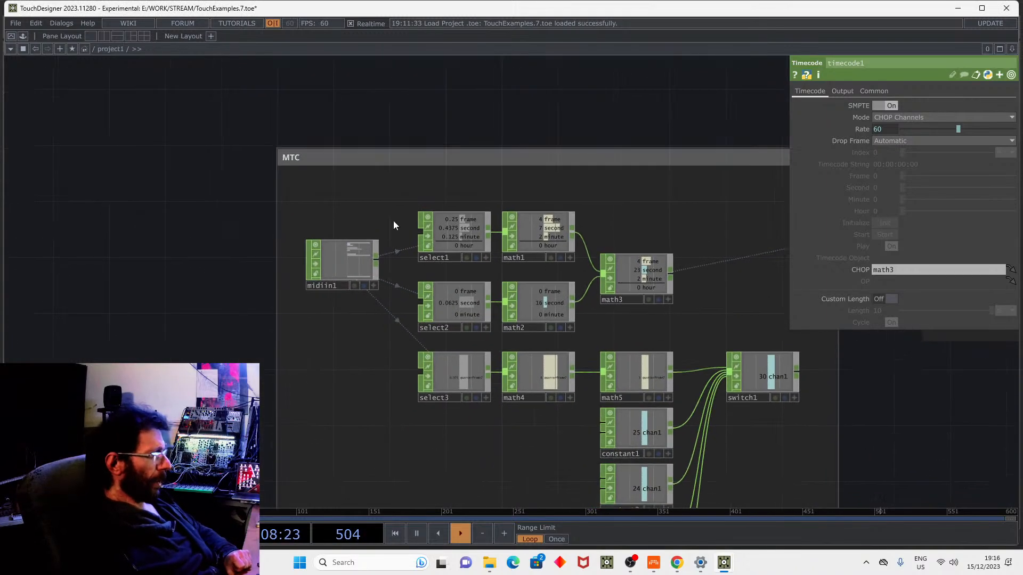
{"action": "scroll", "coordinate": [324, 274], "scroll_direction": "up", "scroll_amount": 5}
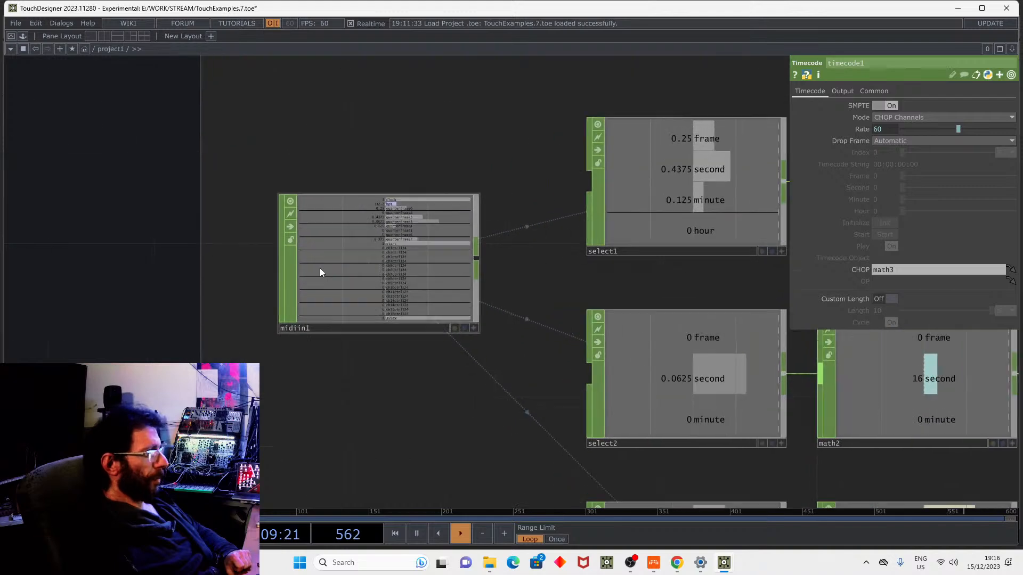
{"action": "left_click", "coordinate": [463, 328]}
{"action": "scroll", "coordinate": [455, 314], "scroll_direction": "down", "scroll_amount": 5}
{"action": "left_click_drag", "start_coordinate": [378, 262], "coordinate": [694, 263]}
Start Bitwig Studio playback so midiin1 receives timecode, then return to TouchDesigner.
{"action": "left_click", "coordinate": [657, 559]}
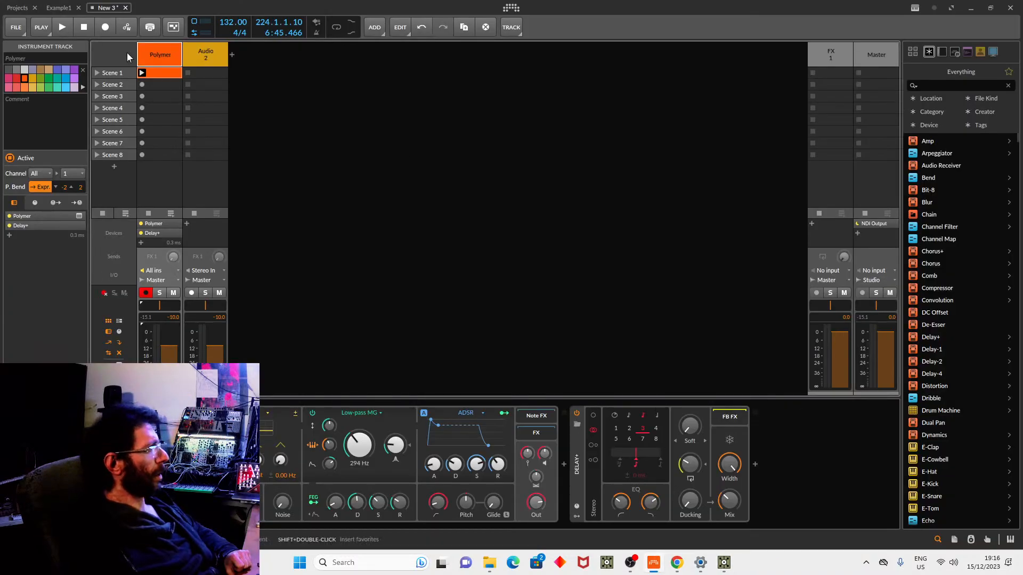
{"action": "left_click", "coordinate": [63, 27]}
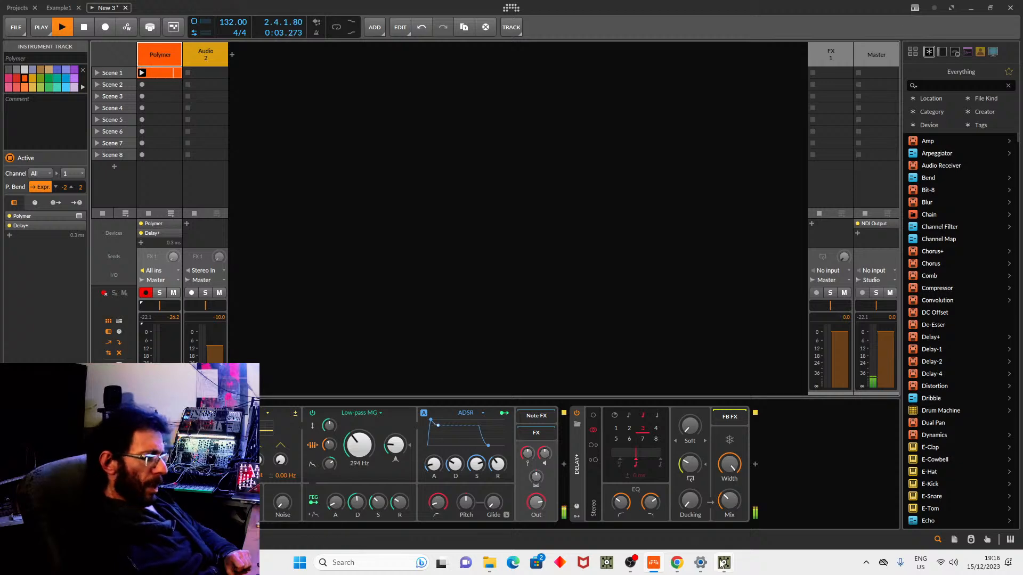
{"action": "mouse_move", "coordinate": [720, 563]}
{"action": "left_click", "coordinate": [756, 512]}
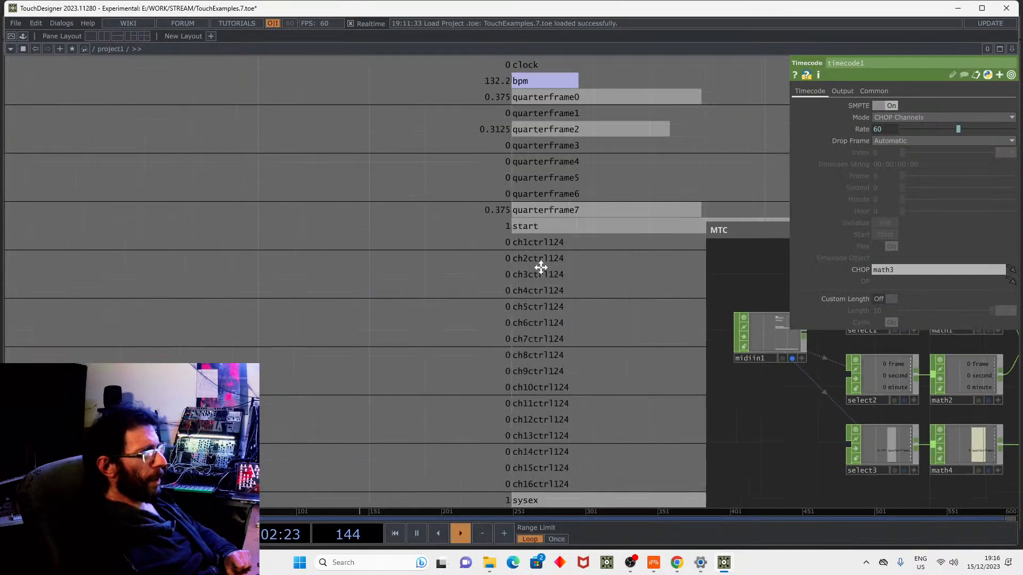
Hide the parameter panel and zoom in on math3 in the MTC group to watch it count timecode.
{"action": "key", "text": "p"}
{"action": "left_click_drag", "start_coordinate": [614, 162], "coordinate": [579, 198]}
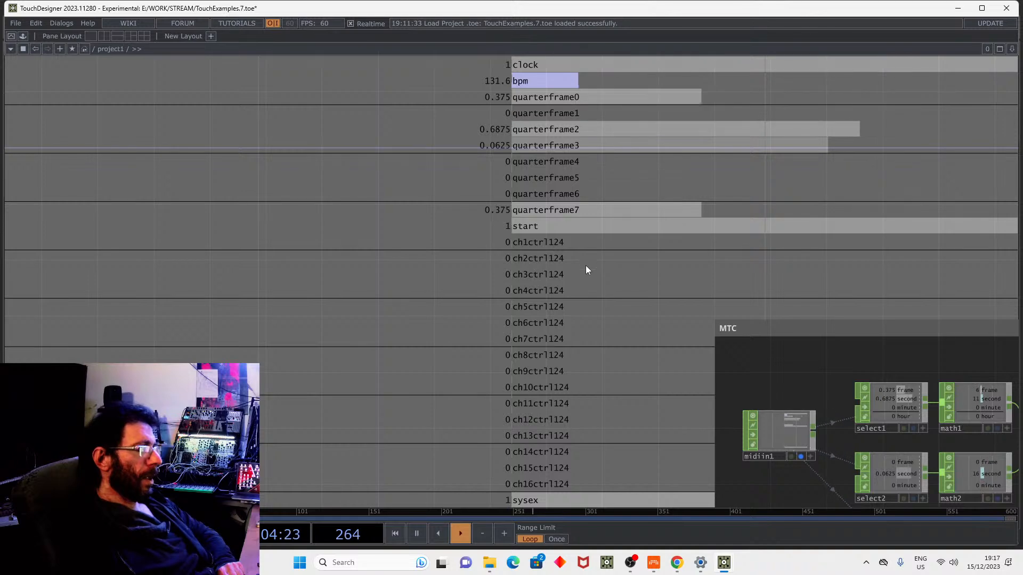
{"action": "left_click_drag", "start_coordinate": [826, 333], "coordinate": [222, 160]}
{"action": "scroll", "coordinate": [455, 271], "scroll_direction": "up", "scroll_amount": 7}
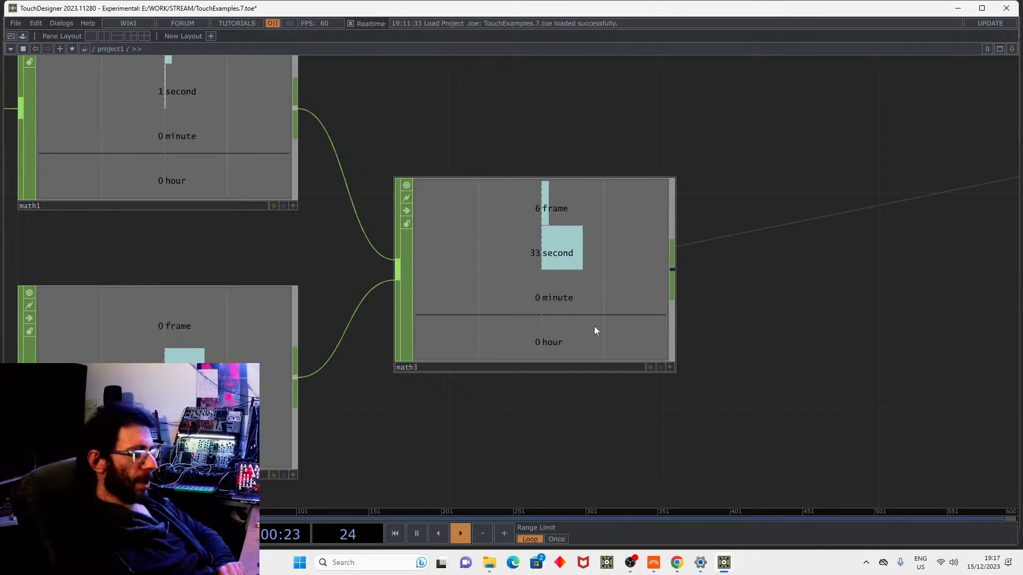
{"action": "scroll", "coordinate": [596, 325], "scroll_direction": "down", "scroll_amount": 5}
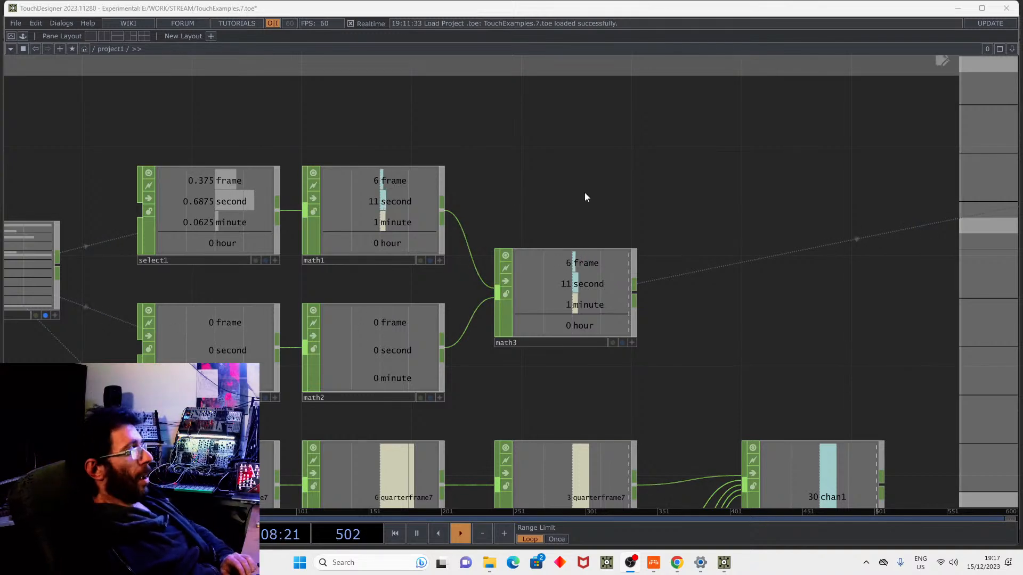
{"action": "scroll", "coordinate": [584, 193], "scroll_direction": "down", "scroll_amount": 3}
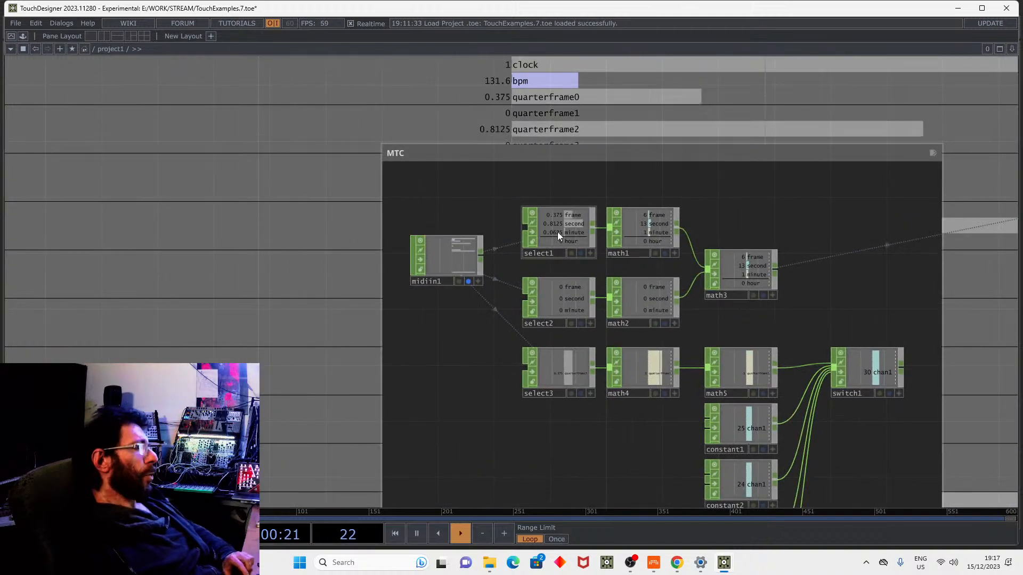
{"action": "left_click", "coordinate": [442, 263]}
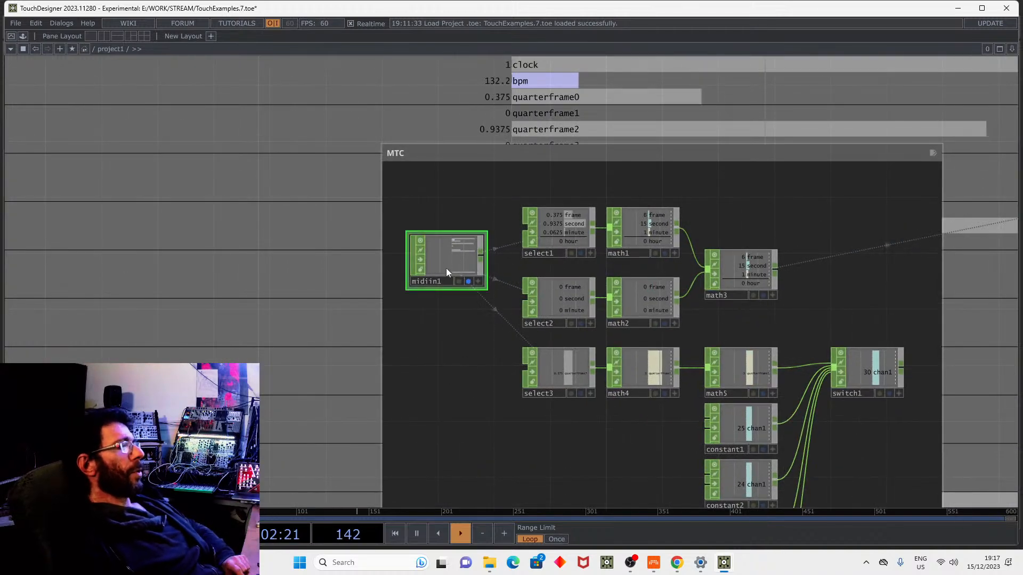
{"action": "scroll", "coordinate": [447, 278], "scroll_direction": "up", "scroll_amount": 4}
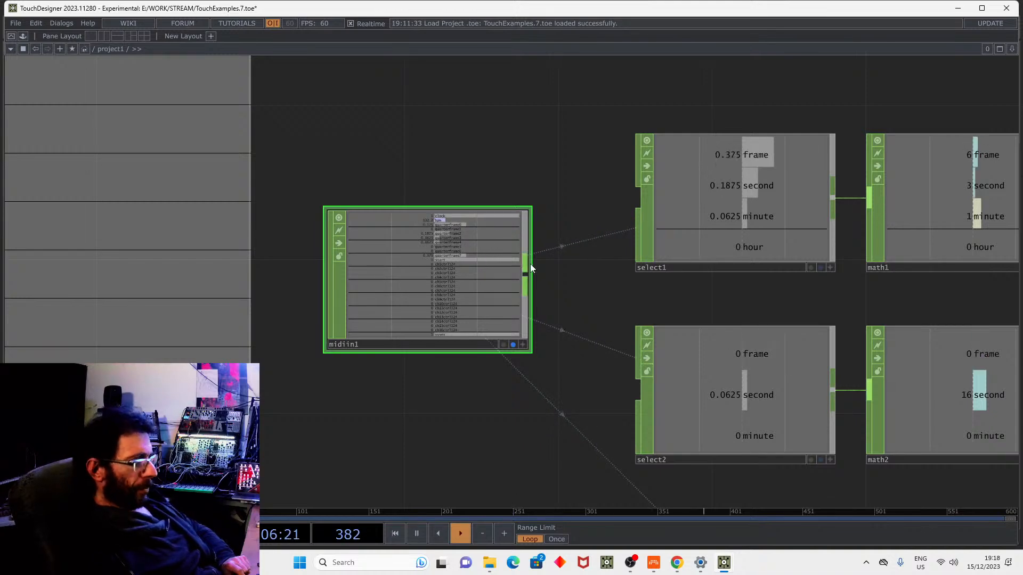
{"action": "left_click_drag", "start_coordinate": [546, 261], "coordinate": [407, 195]}
{"action": "scroll", "coordinate": [788, 292], "scroll_direction": "down", "scroll_amount": 4}
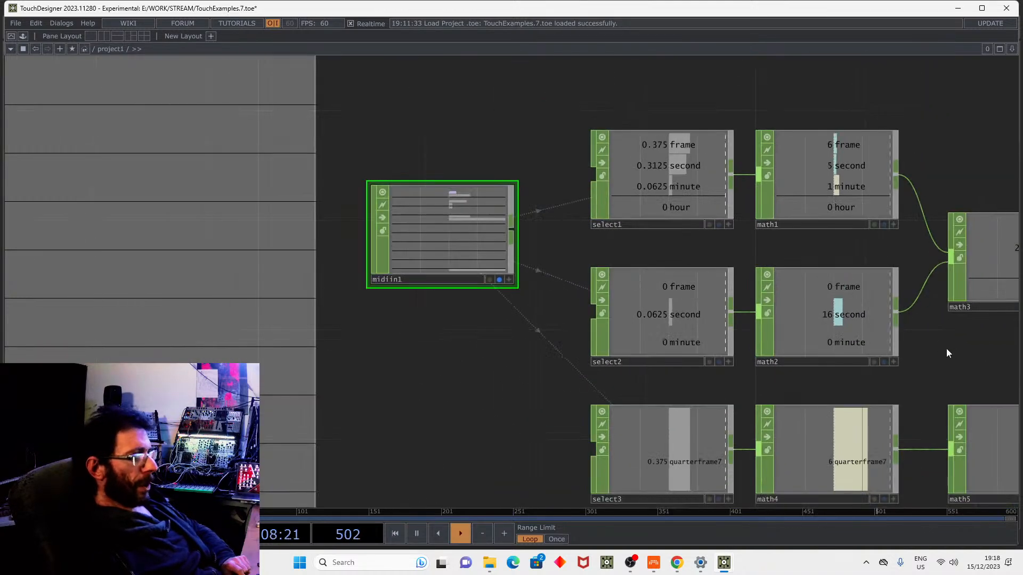
Compare select1's and select2's channel patterns (select2: quarterframe[1-5:2]), then show math1's parameters.
{"action": "left_click", "coordinate": [632, 196]}
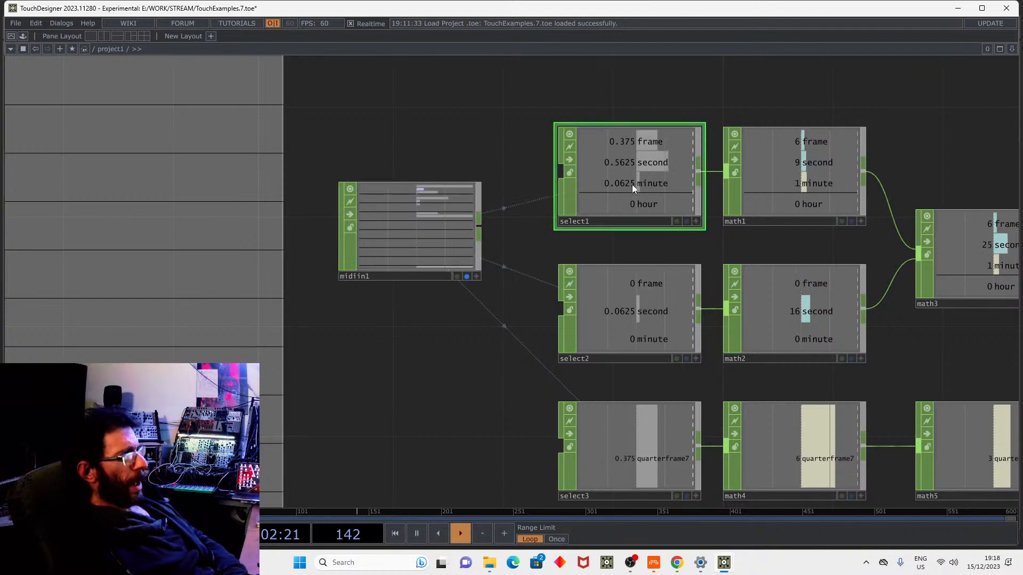
{"action": "key", "text": "p"}
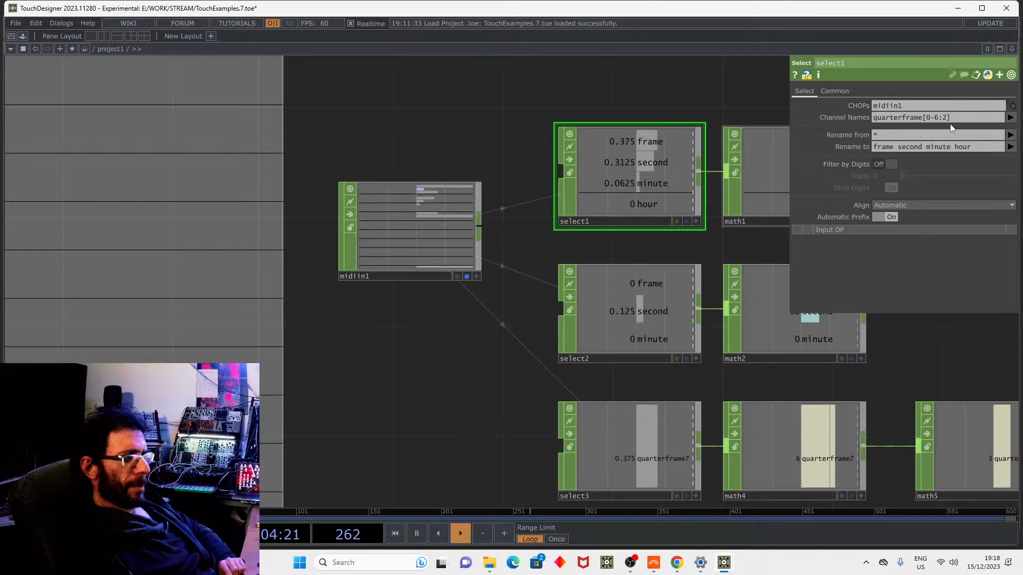
{"action": "left_click_drag", "start_coordinate": [947, 118], "coordinate": [941, 119]}
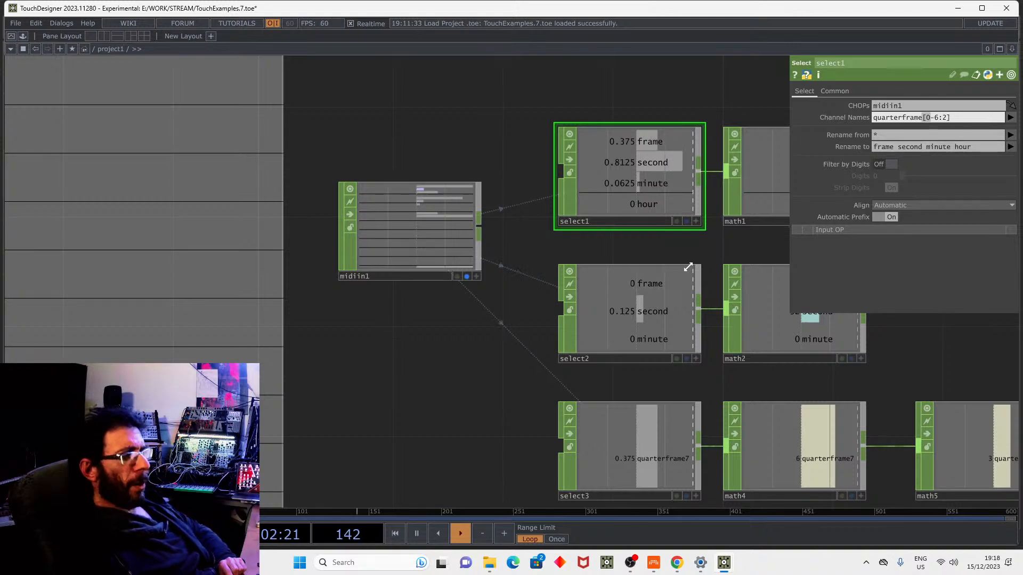
{"action": "left_click", "coordinate": [685, 305]}
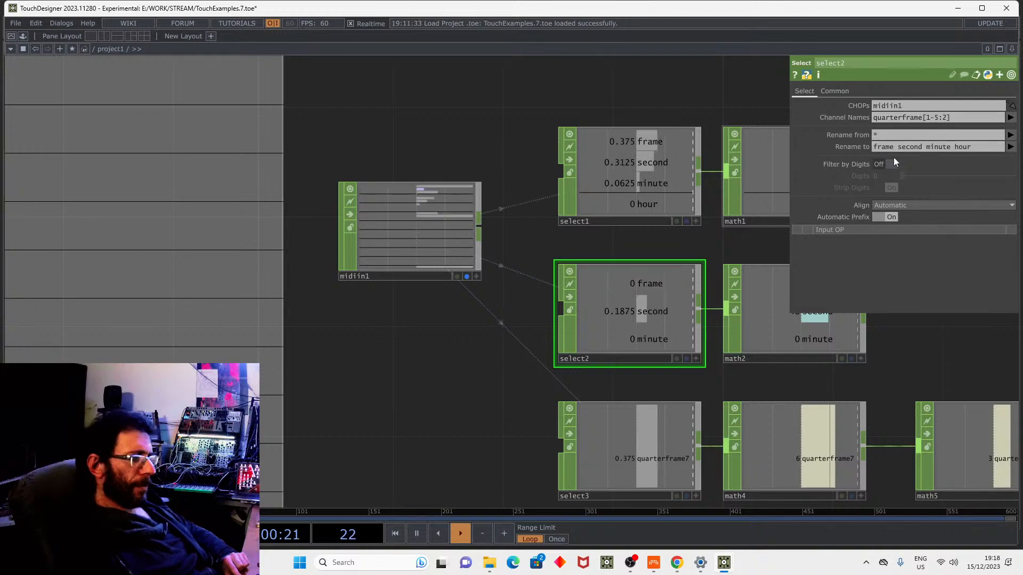
{"action": "left_click_drag", "start_coordinate": [951, 362], "coordinate": [713, 385]}
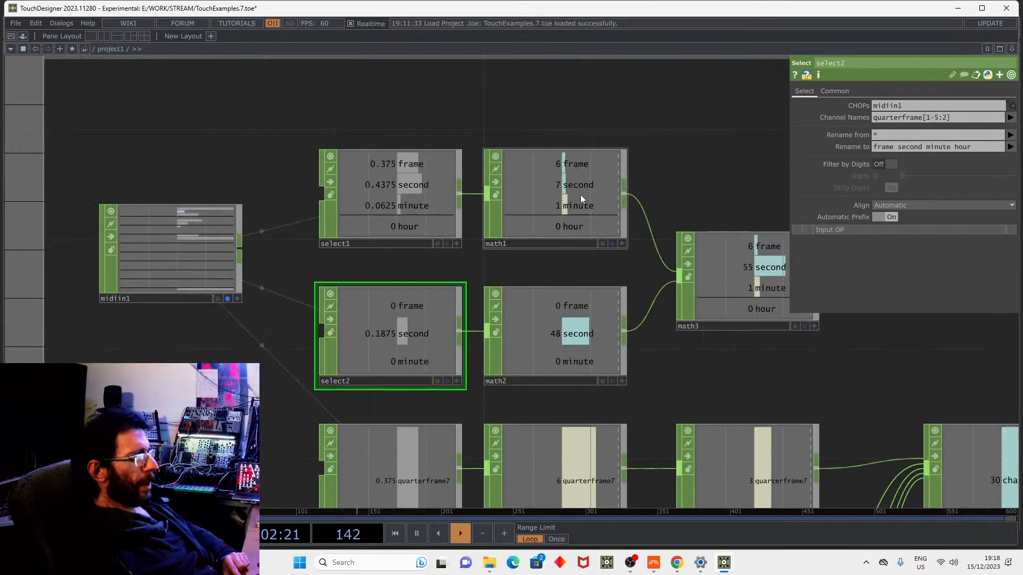
{"action": "left_click", "coordinate": [580, 193]}
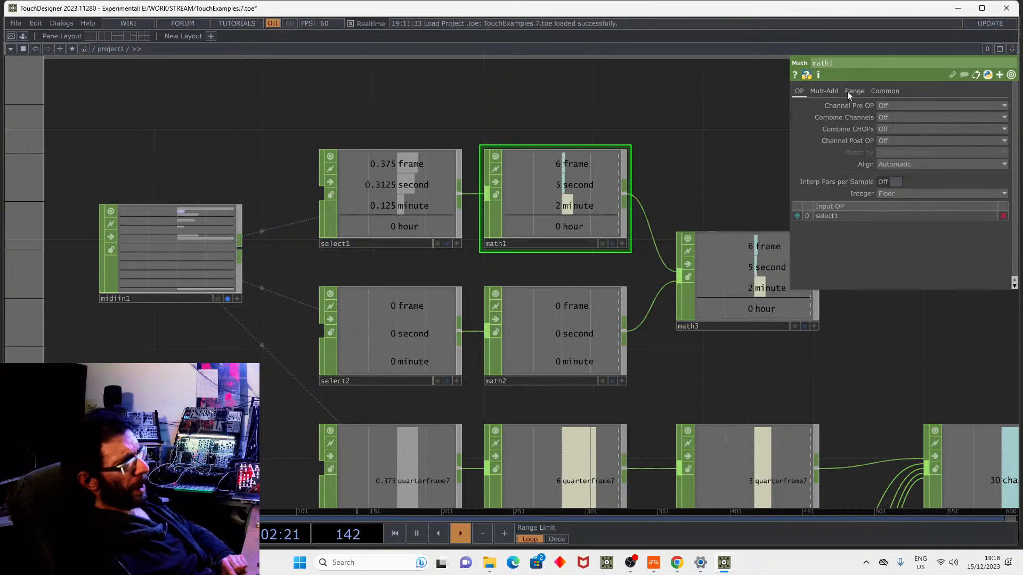
Review math1's Mult-Add and OP pages, where it scales the timecode value by 16.
{"action": "left_click", "coordinate": [832, 91]}
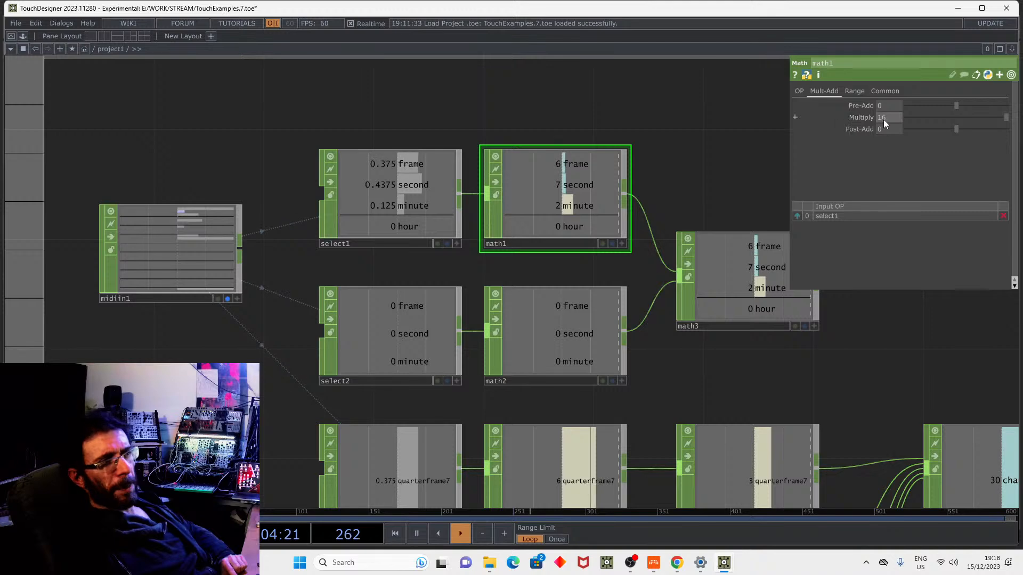
{"action": "left_click", "coordinate": [802, 92]}
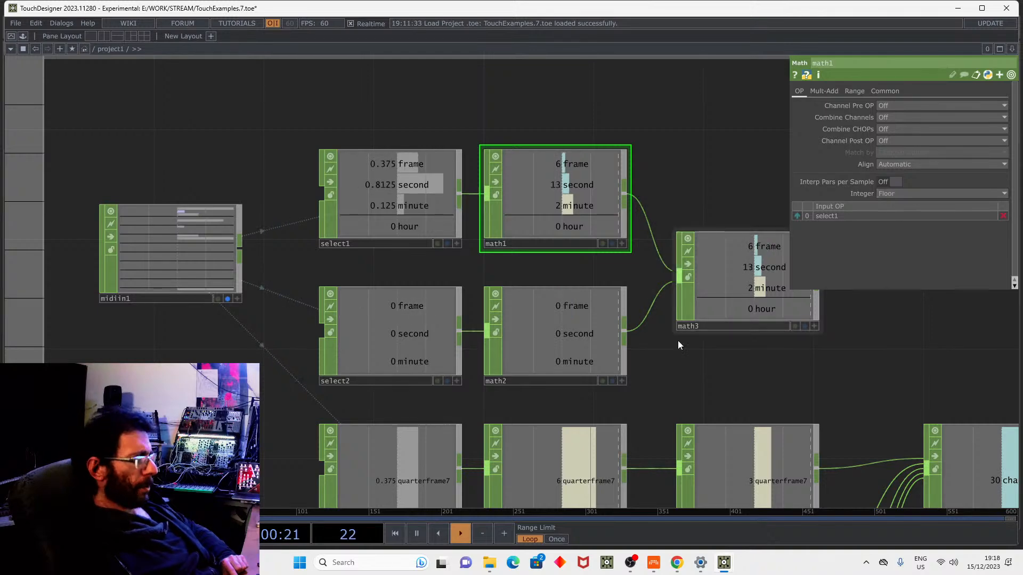
{"action": "left_click", "coordinate": [393, 326]}
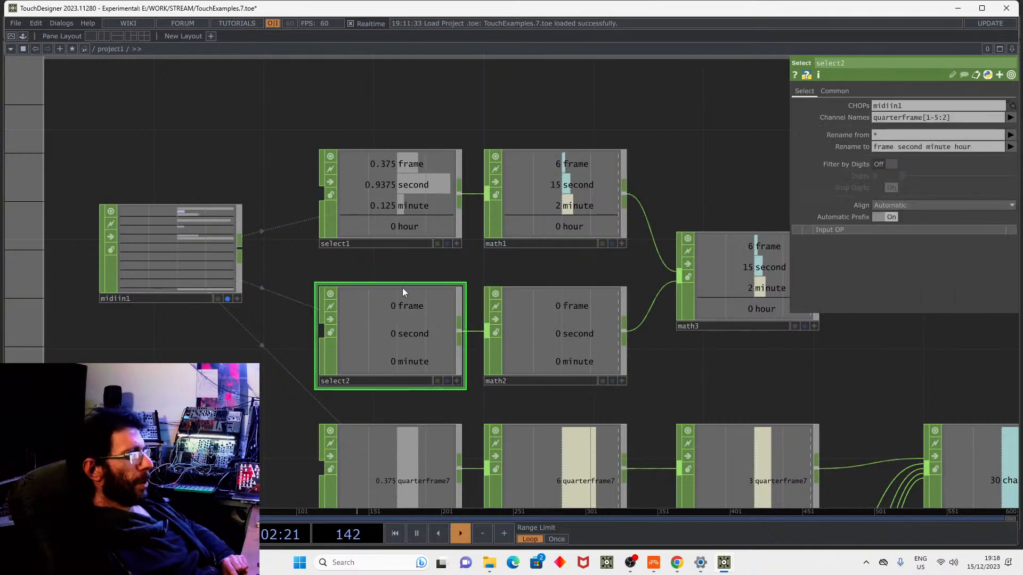
Check math2's 0–1 to 0–16 Range and Mult-Add pages, then show math3 adding math1 and math2.
{"action": "left_click", "coordinate": [570, 316]}
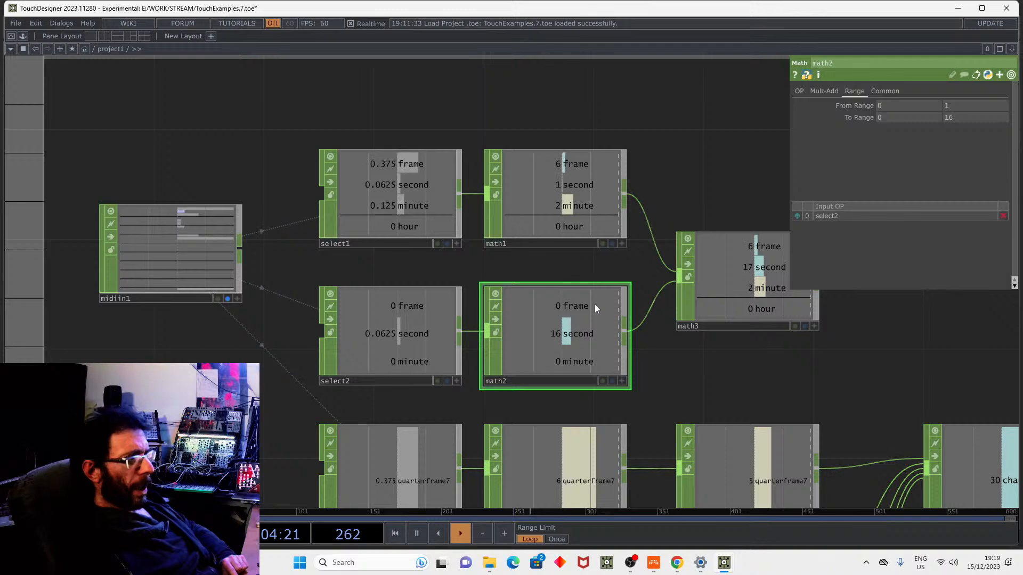
{"action": "left_click", "coordinate": [820, 92]}
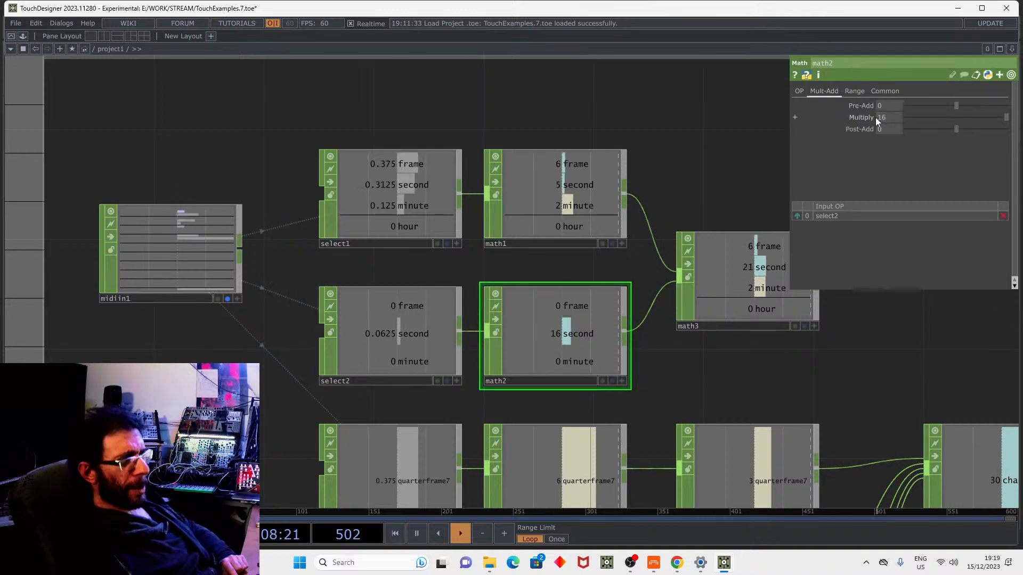
{"action": "left_click", "coordinate": [866, 92]}
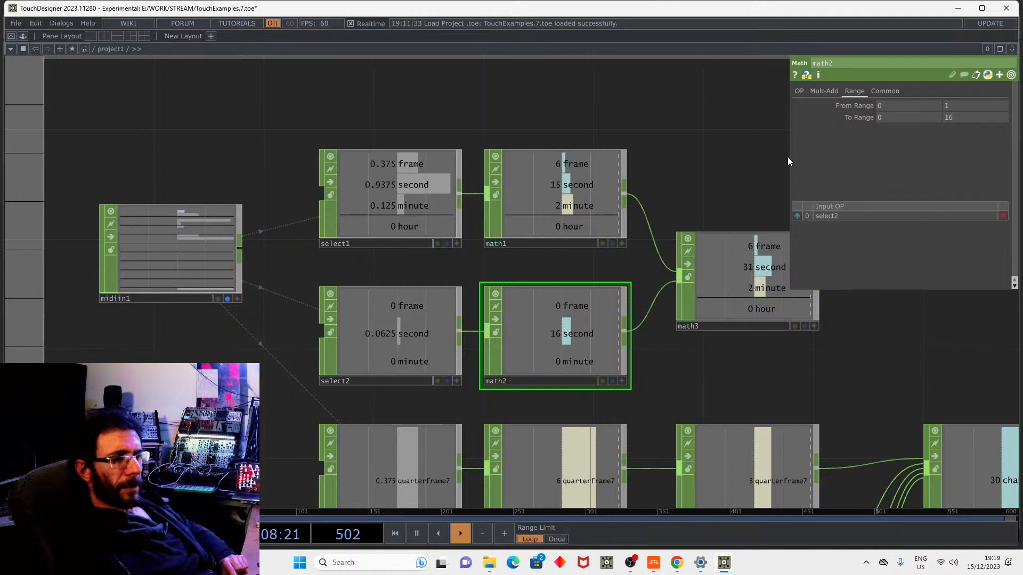
{"action": "left_click", "coordinate": [746, 313]}
{"action": "left_click_drag", "start_coordinate": [796, 356], "coordinate": [679, 348]}
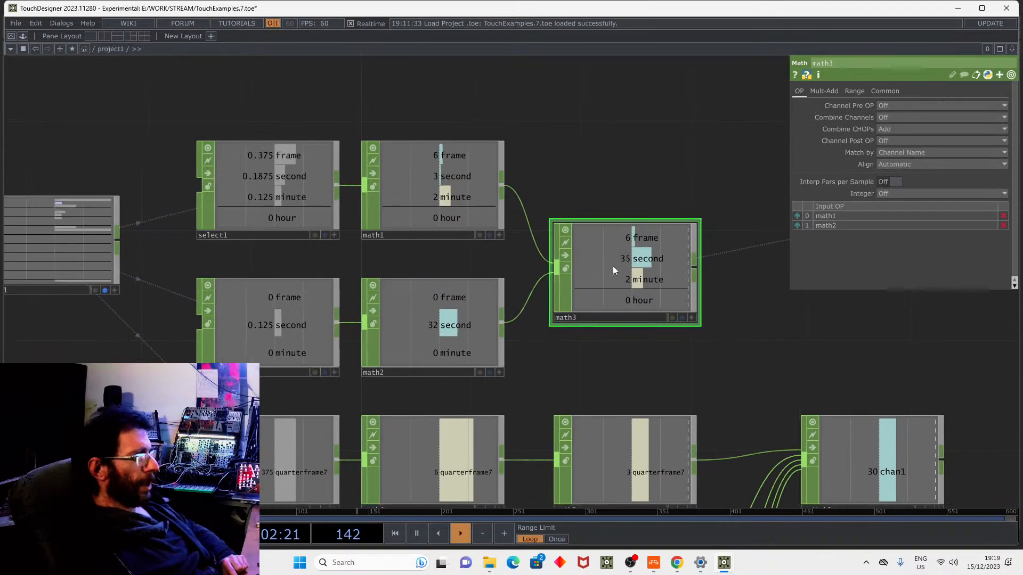
Review math4's Mult-Add, OP and Range pages scaling quarterframe7 by 16.
{"action": "left_click_drag", "start_coordinate": [742, 297], "coordinate": [692, 228]}
{"action": "scroll", "coordinate": [692, 228], "scroll_direction": "down", "scroll_amount": 3}
{"action": "scroll", "coordinate": [385, 399], "scroll_direction": "up", "scroll_amount": 5}
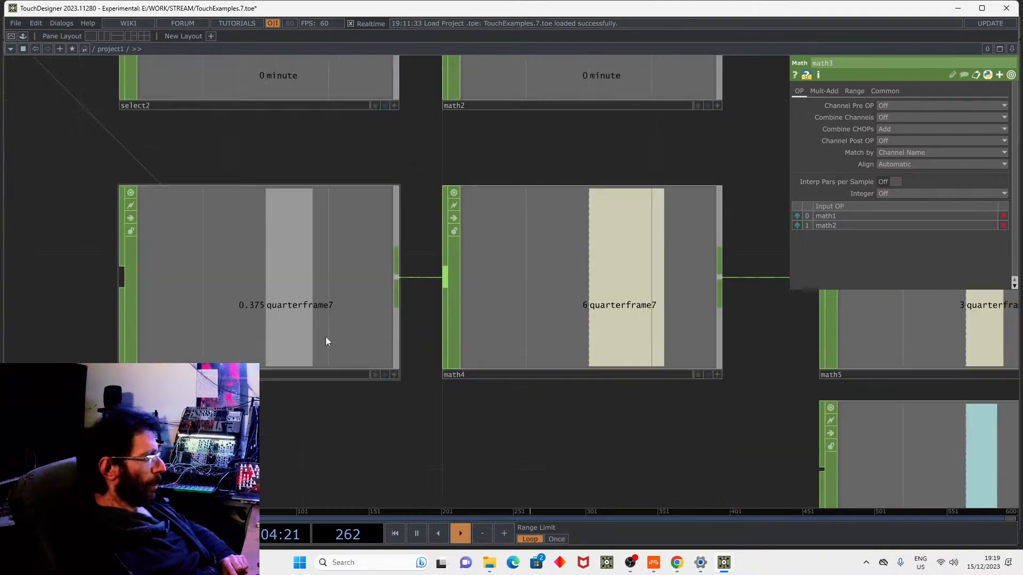
{"action": "scroll", "coordinate": [343, 287], "scroll_direction": "down", "scroll_amount": 5}
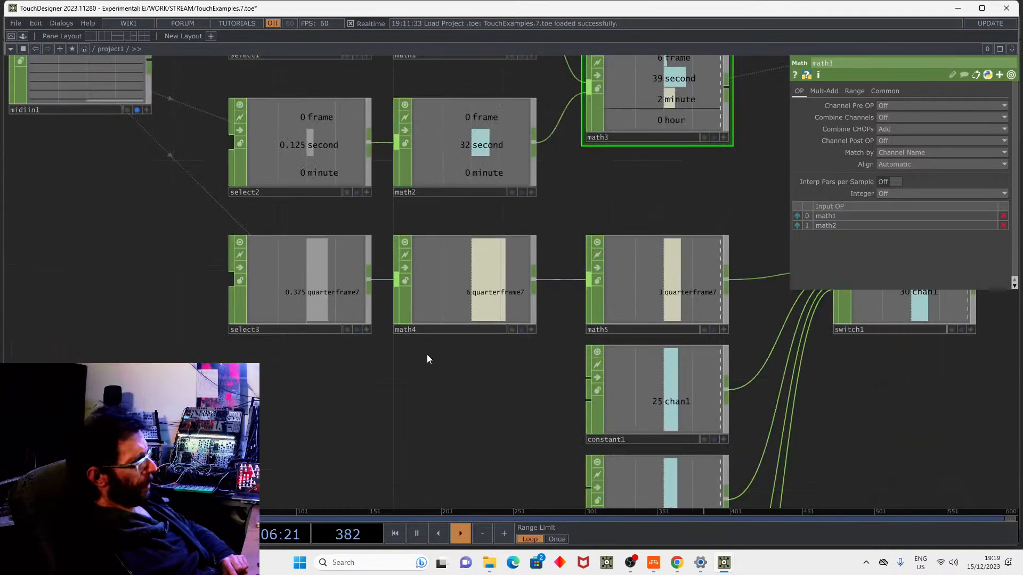
{"action": "scroll", "coordinate": [435, 331], "scroll_direction": "up", "scroll_amount": 1}
{"action": "left_click", "coordinate": [447, 308]}
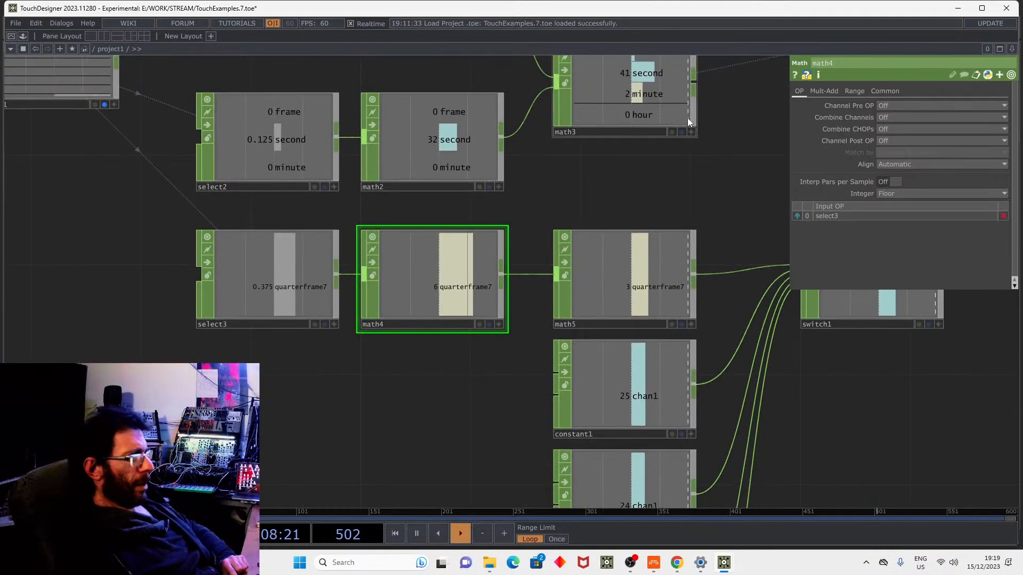
{"action": "left_click", "coordinate": [824, 91]}
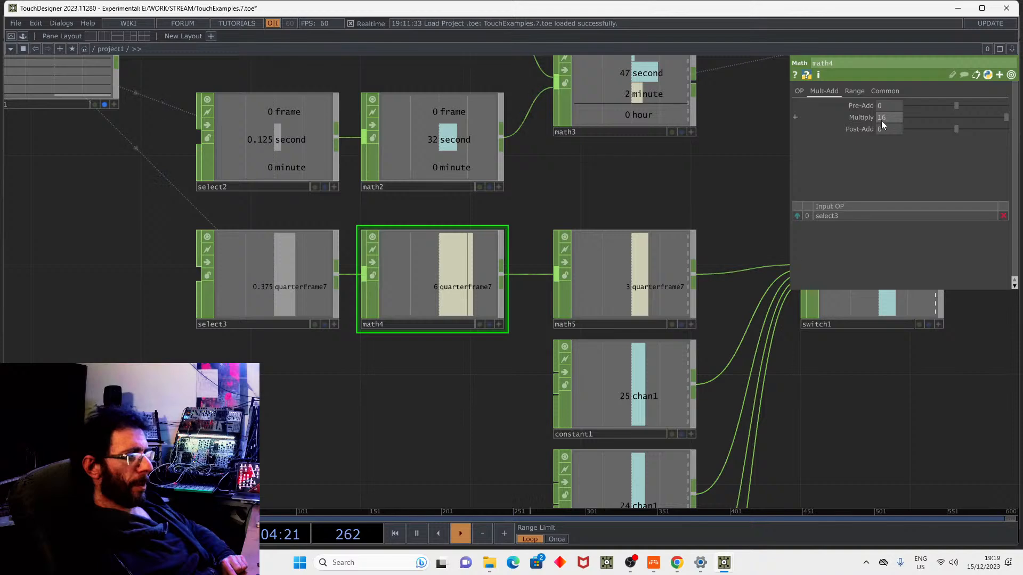
{"action": "left_click", "coordinate": [796, 90]}
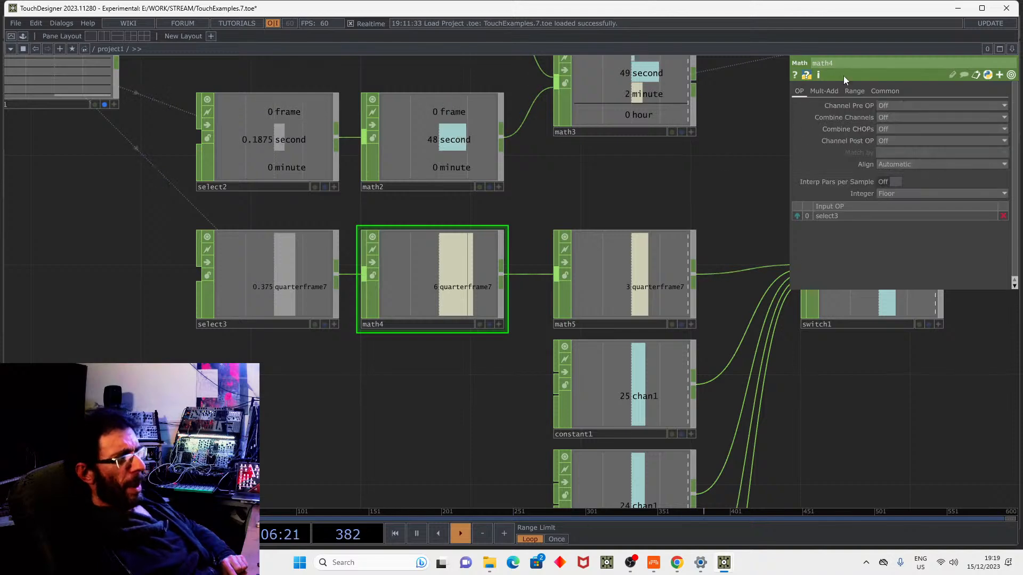
{"action": "left_click", "coordinate": [854, 91]}
Show math5's Multiply of 0.5, then pan to switch1 and the constant operators.
{"action": "left_click", "coordinate": [583, 283]}
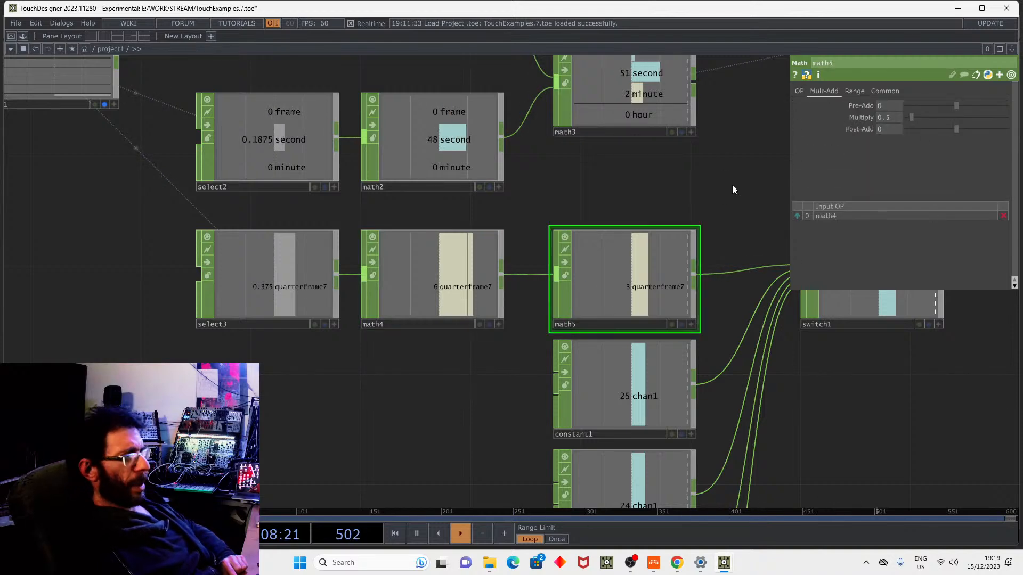
{"action": "left_click_drag", "start_coordinate": [732, 184], "coordinate": [607, 182]}
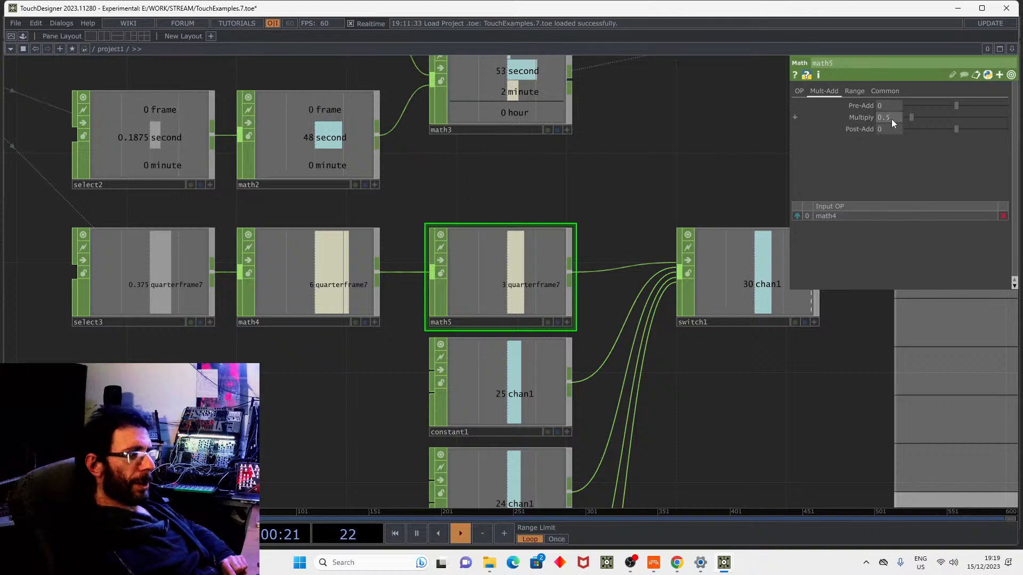
{"action": "left_click_drag", "start_coordinate": [672, 350], "coordinate": [582, 263]}
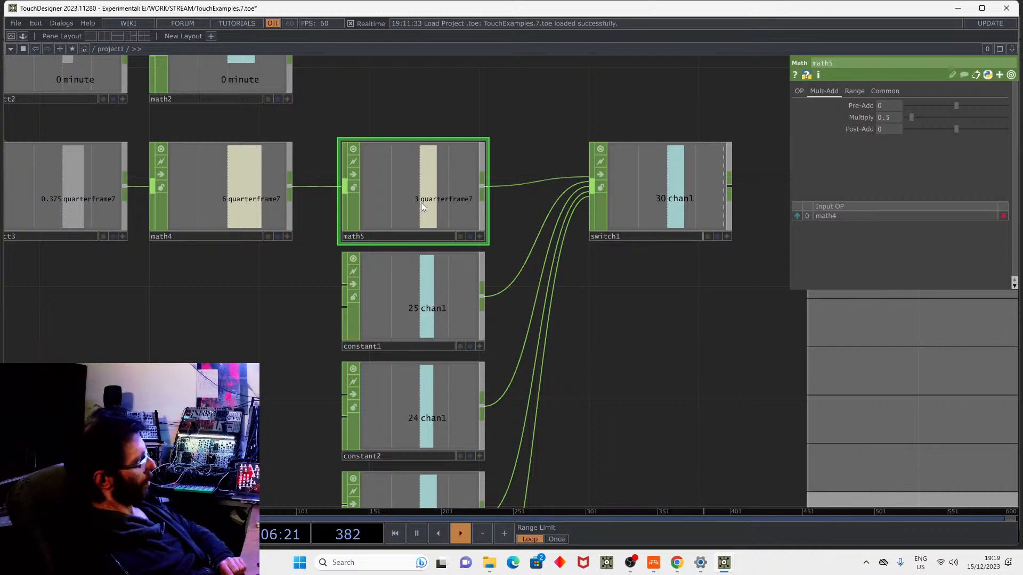
{"action": "left_click_drag", "start_coordinate": [616, 331], "coordinate": [636, 242]}
Move constant2 (24) ahead of constant1 (25) in switch1's Input OP list.
{"action": "left_click", "coordinate": [452, 284]}
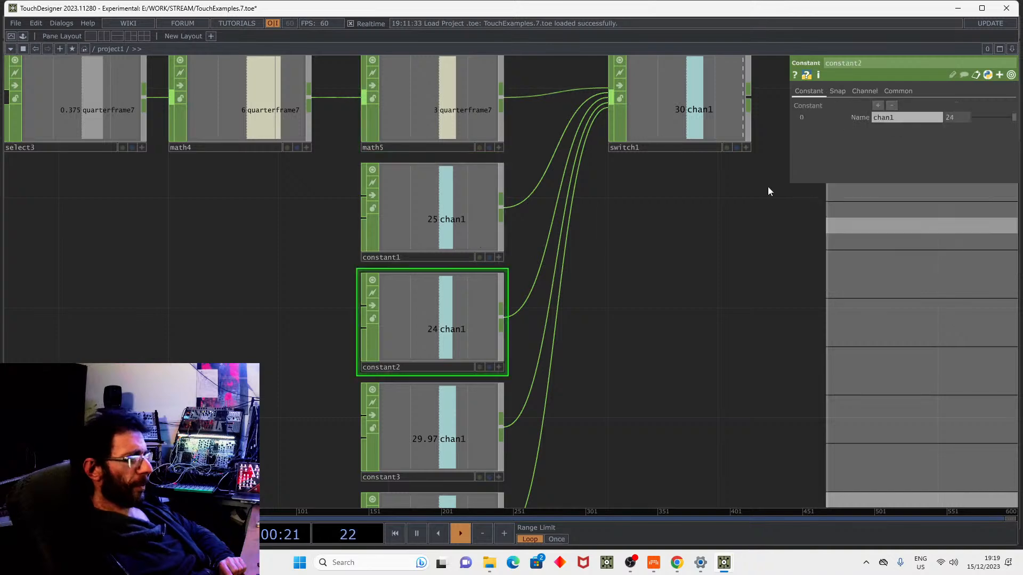
{"action": "left_click", "coordinate": [693, 114]}
{"action": "left_click", "coordinate": [798, 206]}
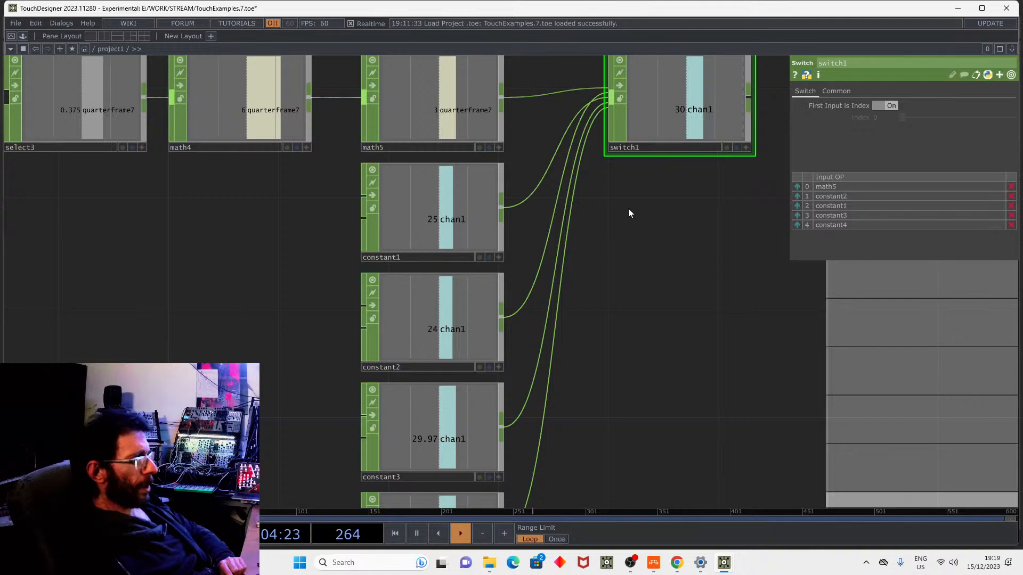
Stack the constants under math5 as constant2, constant1, constant3, constant4 with even spacing.
{"action": "left_click_drag", "start_coordinate": [527, 303], "coordinate": [535, 295]}
{"action": "left_click_drag", "start_coordinate": [459, 322], "coordinate": [320, 286]}
{"action": "left_click_drag", "start_coordinate": [470, 225], "coordinate": [471, 326]}
{"action": "left_click_drag", "start_coordinate": [326, 270], "coordinate": [468, 187]}
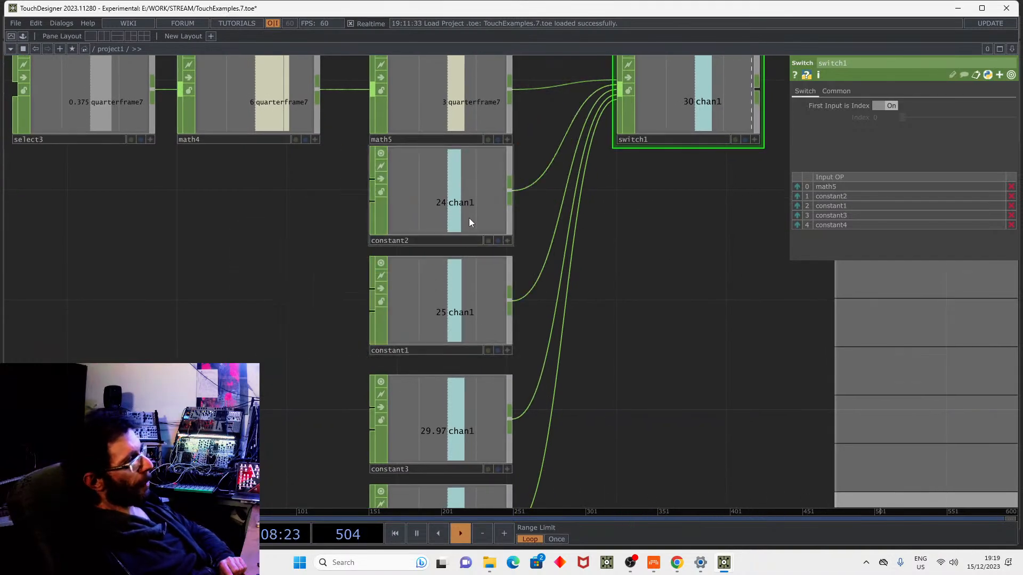
{"action": "left_click_drag", "start_coordinate": [442, 272], "coordinate": [442, 300]}
{"action": "left_click_drag", "start_coordinate": [442, 200], "coordinate": [443, 228]}
{"action": "left_click_drag", "start_coordinate": [605, 260], "coordinate": [615, 169]}
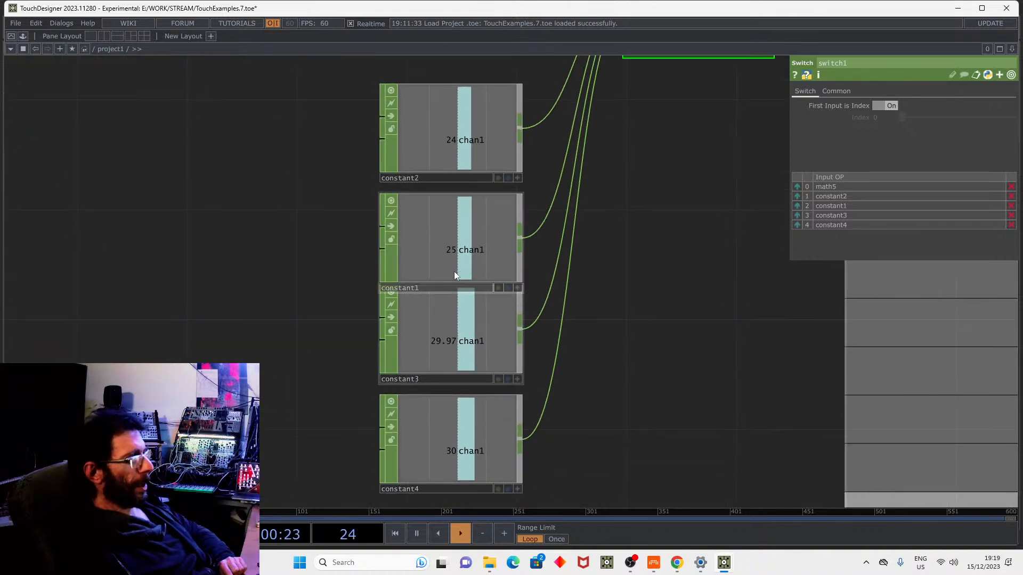
{"action": "left_click", "coordinate": [455, 259]}
{"action": "left_click_drag", "start_coordinate": [445, 331], "coordinate": [445, 350]}
{"action": "left_click_drag", "start_coordinate": [593, 273], "coordinate": [624, 158]}
{"action": "left_click_drag", "start_coordinate": [475, 350], "coordinate": [475, 368]}
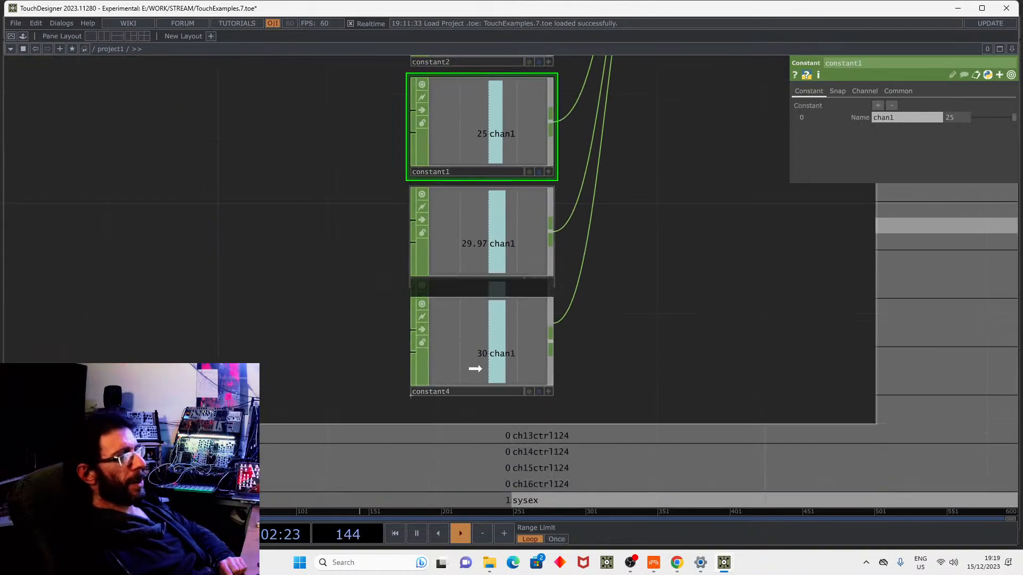
Look over the whole timecode network and show math3's settings.
{"action": "scroll", "coordinate": [633, 258], "scroll_direction": "down", "scroll_amount": 10}
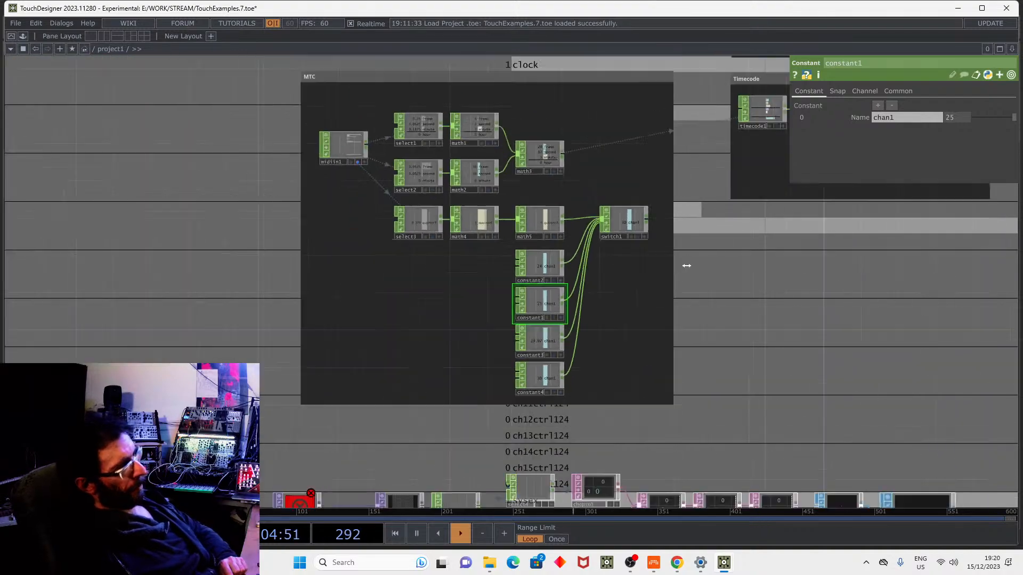
{"action": "middle_click_drag", "start_coordinate": [686, 266], "coordinate": [604, 265]}
{"action": "left_click_drag", "start_coordinate": [718, 238], "coordinate": [596, 313]}
{"action": "middle_click_drag", "start_coordinate": [441, 306], "coordinate": [628, 263]}
{"action": "left_click", "coordinate": [596, 217]}
{"action": "left_click_drag", "start_coordinate": [651, 248], "coordinate": [487, 233]}
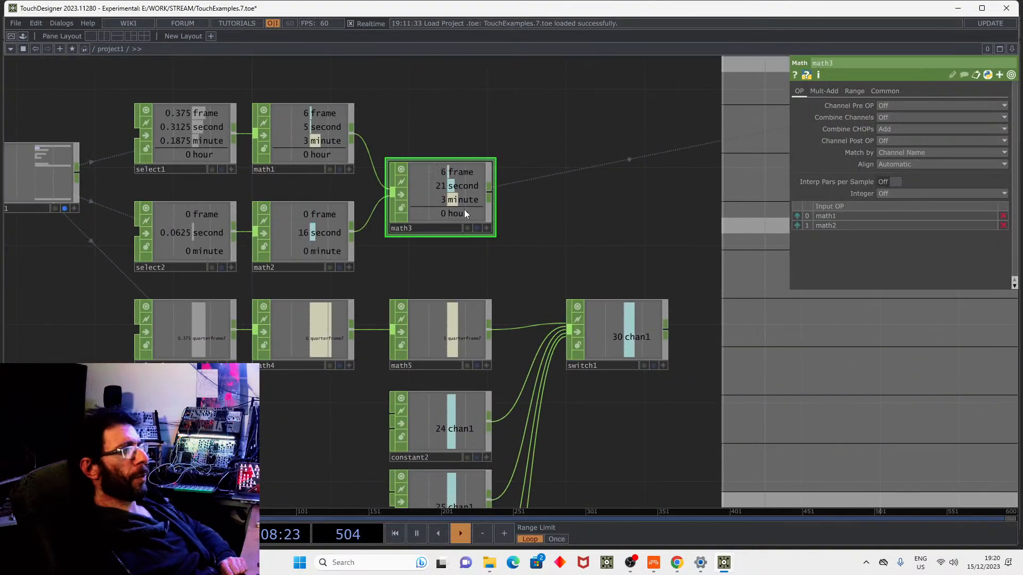
{"action": "left_click_drag", "start_coordinate": [732, 372], "coordinate": [451, 376]}
{"action": "scroll", "coordinate": [451, 376], "scroll_direction": "down", "scroll_amount": 3}
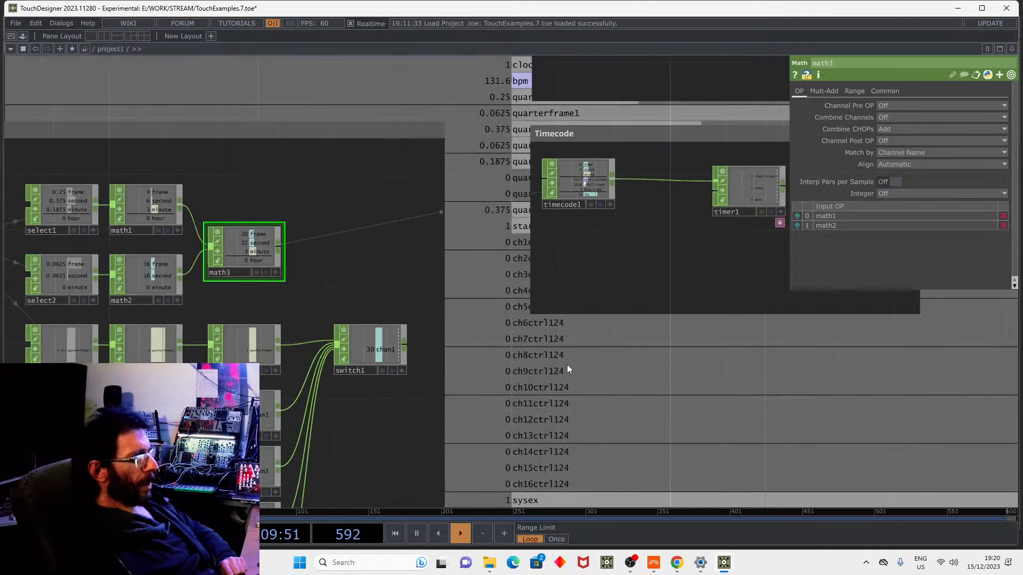
Inspect timecode1 and timer1 parameters and review timecode1's available Mode options.
{"action": "left_click", "coordinate": [576, 177]}
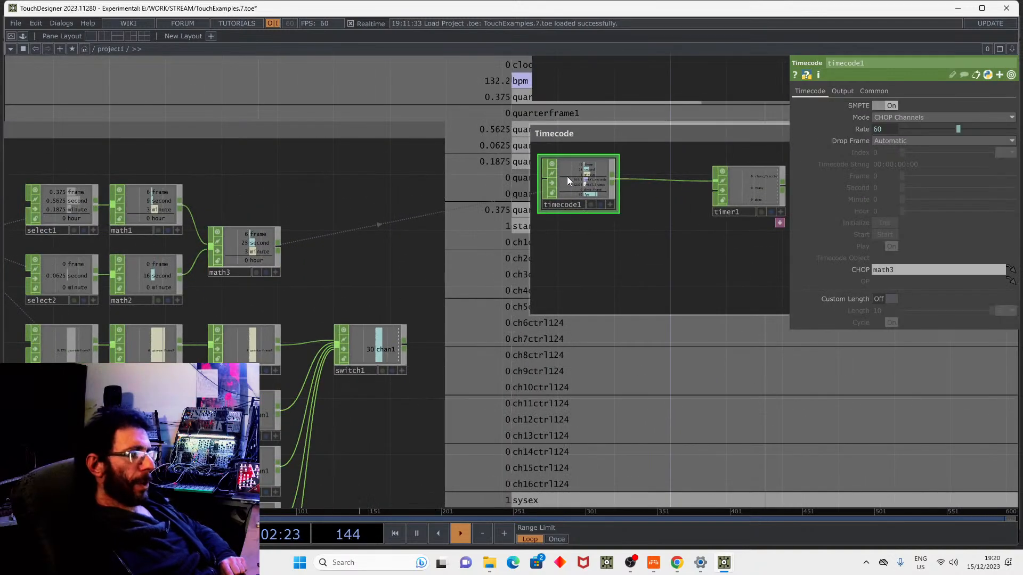
{"action": "left_click", "coordinate": [749, 196]}
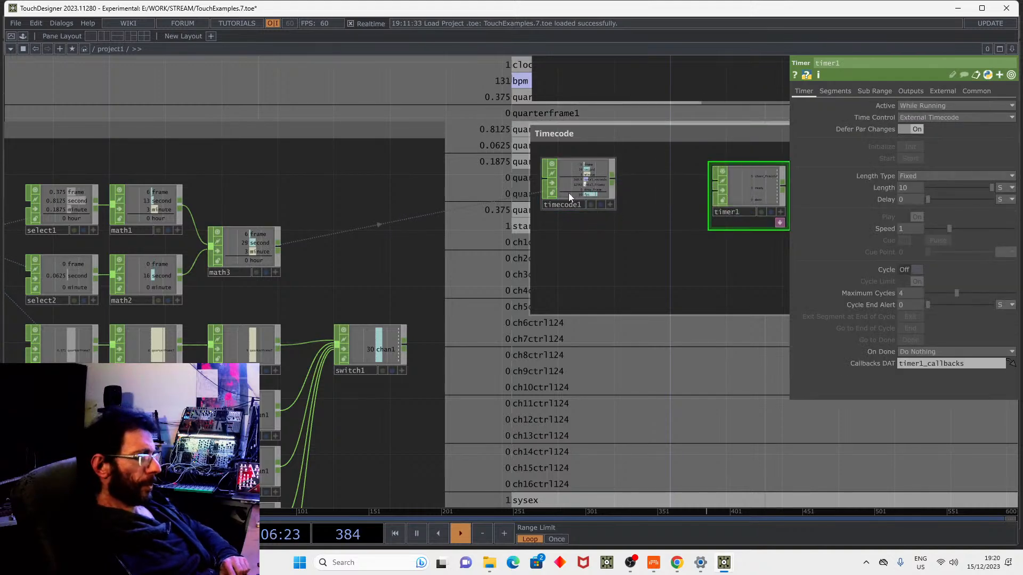
{"action": "left_click", "coordinate": [602, 201]}
{"action": "scroll", "coordinate": [601, 198], "scroll_direction": "up", "scroll_amount": 5}
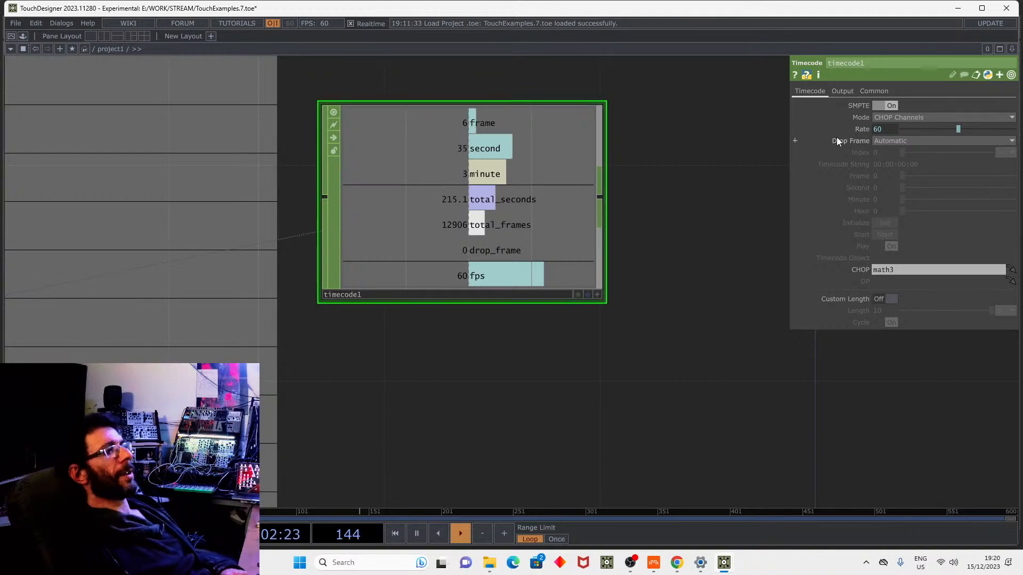
{"action": "left_click", "coordinate": [899, 118]}
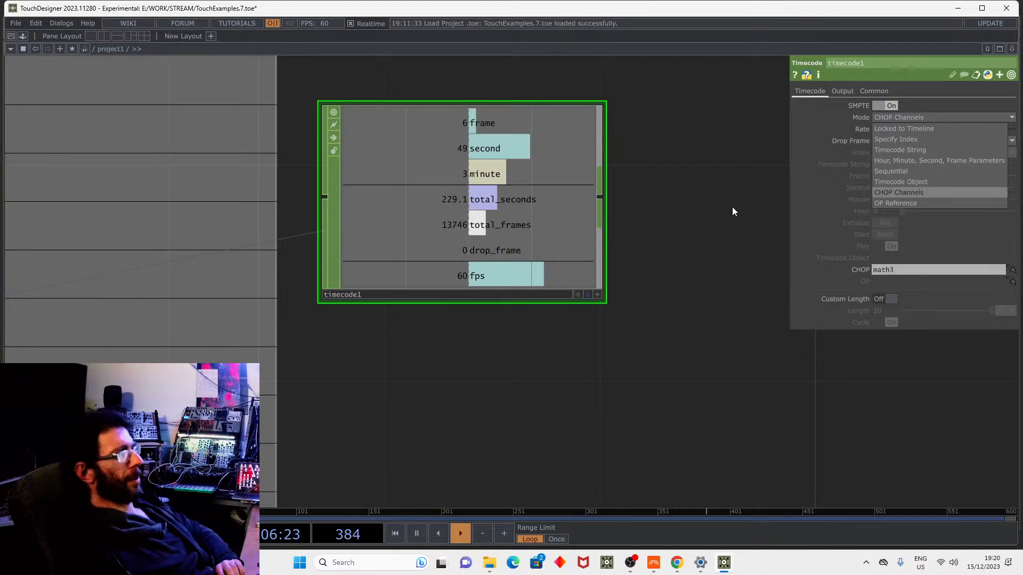
{"action": "scroll", "coordinate": [685, 185], "scroll_direction": "down", "scroll_amount": 2}
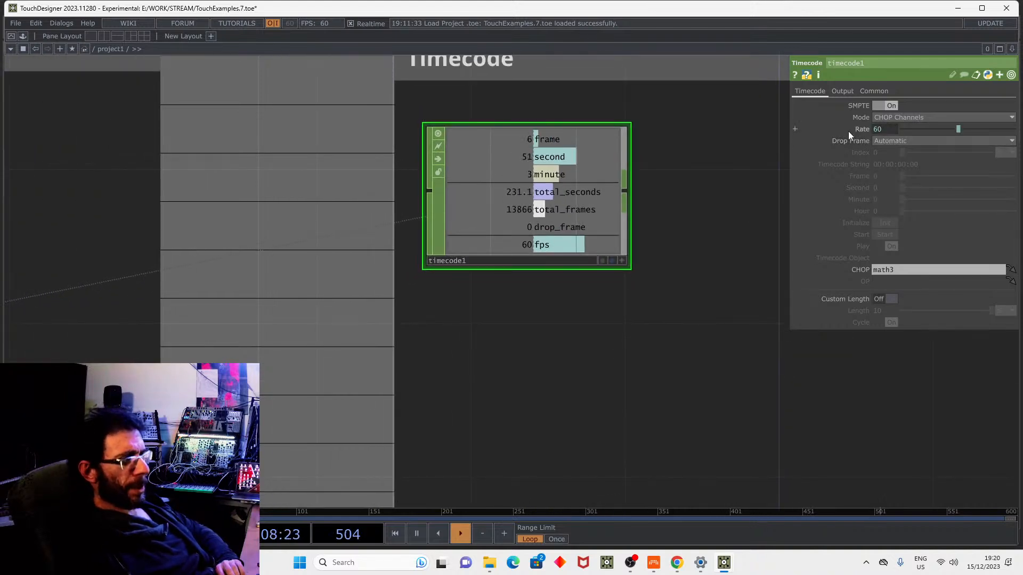
Widen the Timecode box leftward and move timecode1 and timer1 closer together.
{"action": "left_click_drag", "start_coordinate": [744, 273], "coordinate": [803, 272]}
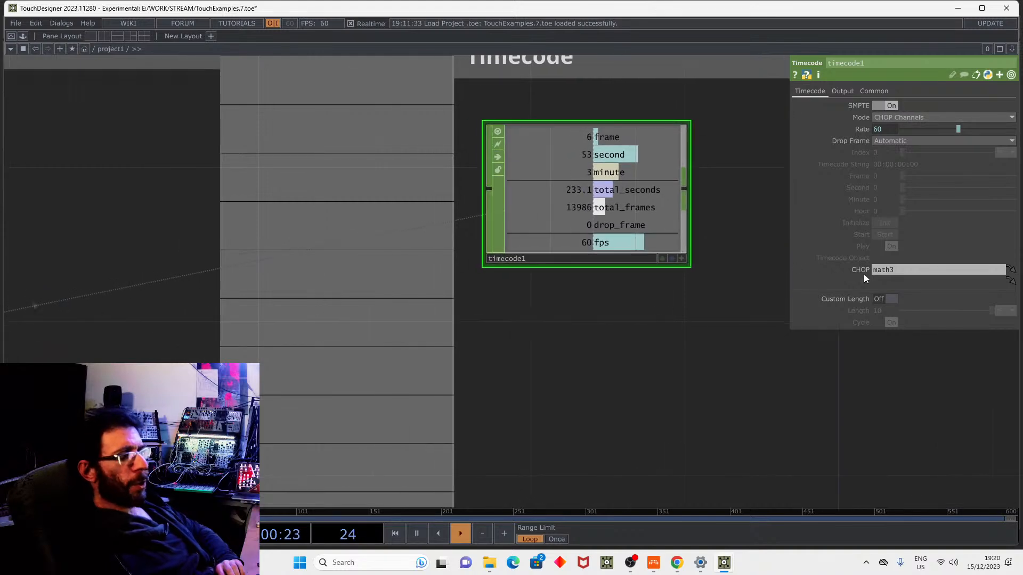
{"action": "scroll", "coordinate": [857, 270], "scroll_direction": "down", "scroll_amount": 3}
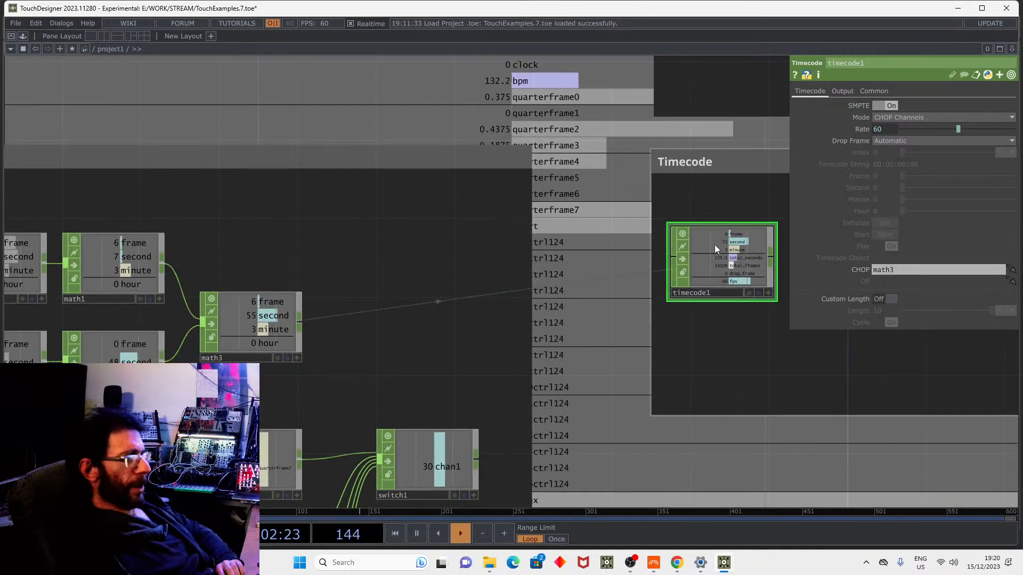
{"action": "mouse_move", "coordinate": [651, 321]}
{"action": "left_mouse_down"}
{"action": "mouse_move", "coordinate": [459, 321]}
{"action": "mouse_move", "coordinate": [577, 343]}
{"action": "left_mouse_up"}
{"action": "scroll", "coordinate": [591, 335], "scroll_direction": "down", "scroll_amount": 3}
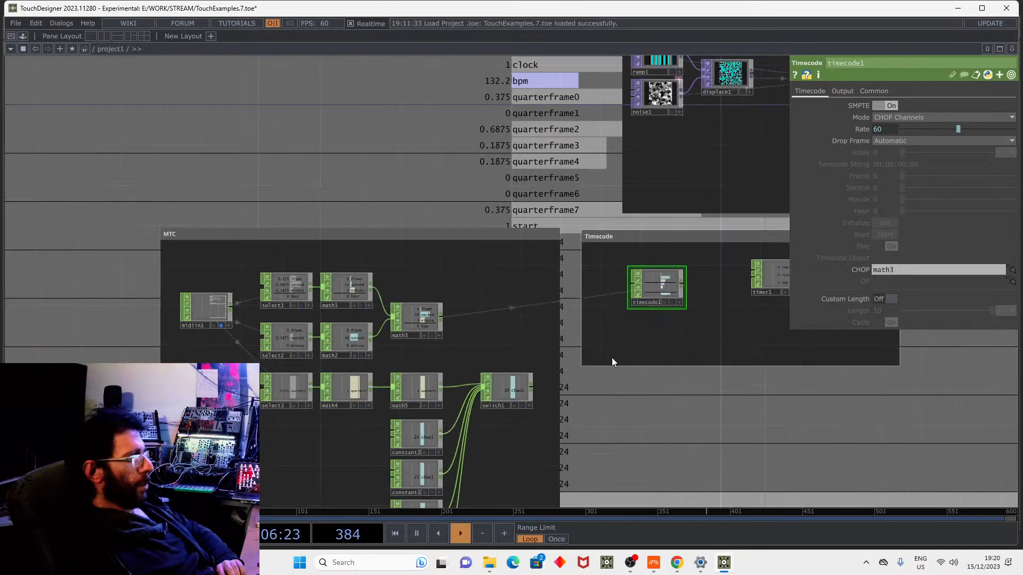
{"action": "scroll", "coordinate": [604, 352], "scroll_direction": "down", "scroll_amount": 3}
{"action": "scroll", "coordinate": [604, 352], "scroll_direction": "right", "scroll_amount": 3}
{"action": "left_click_drag", "start_coordinate": [585, 199], "coordinate": [564, 189]}
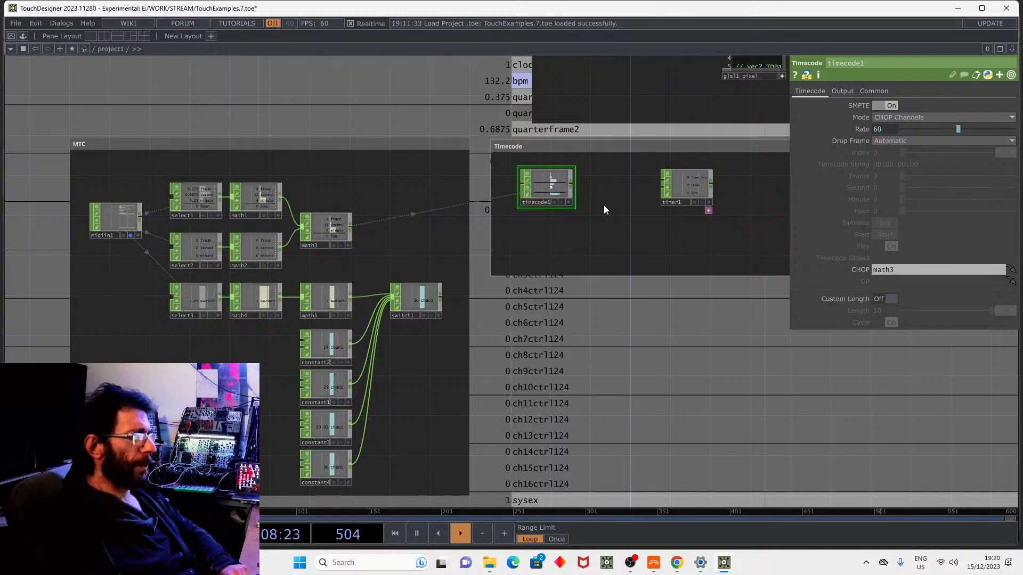
{"action": "left_click_drag", "start_coordinate": [686, 199], "coordinate": [648, 188]}
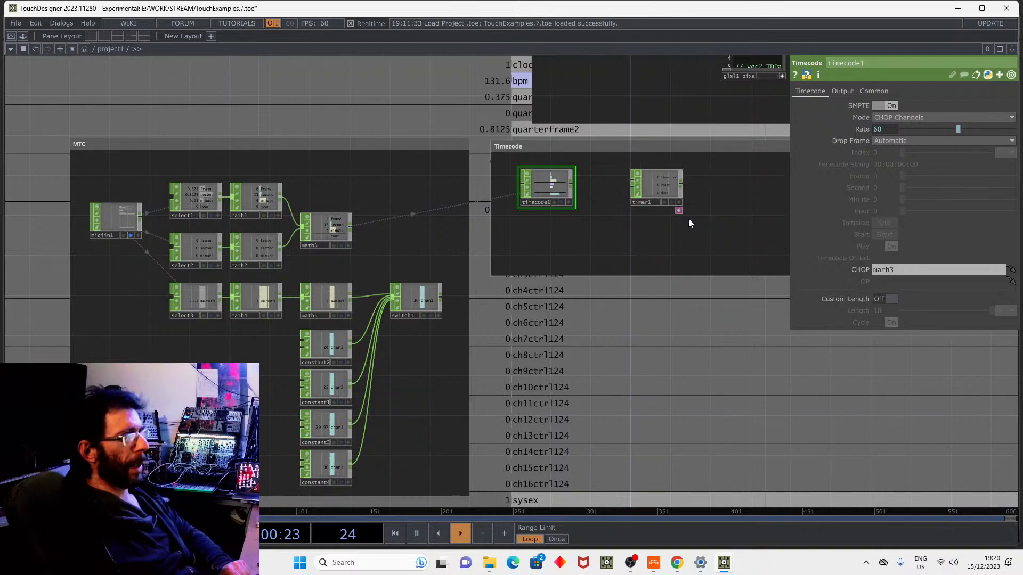
{"action": "left_click_drag", "start_coordinate": [728, 350], "coordinate": [645, 348]}
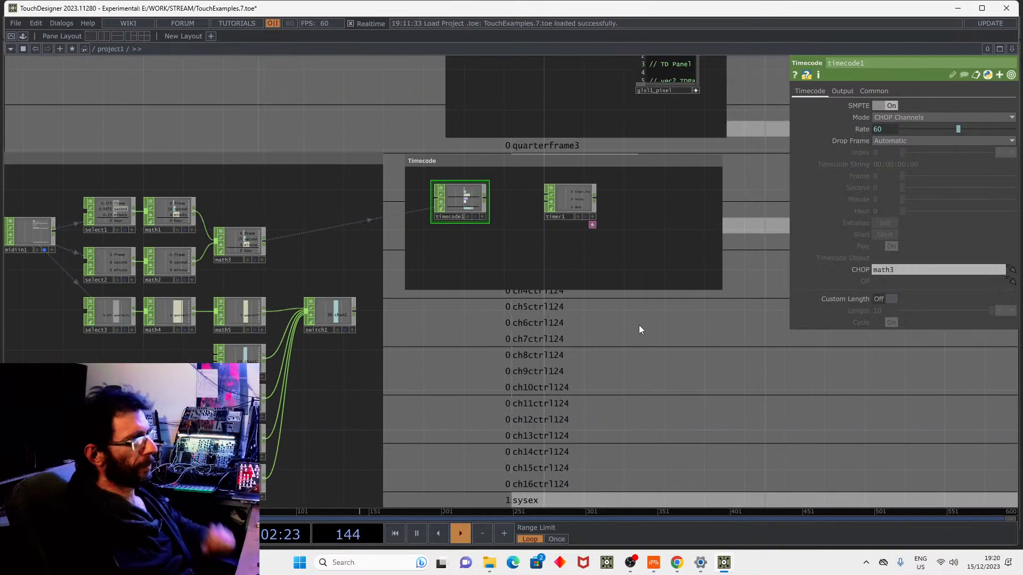
Set timer1's Time Control to External CHOP Channel on the Timer page.
{"action": "left_click", "coordinate": [562, 198]}
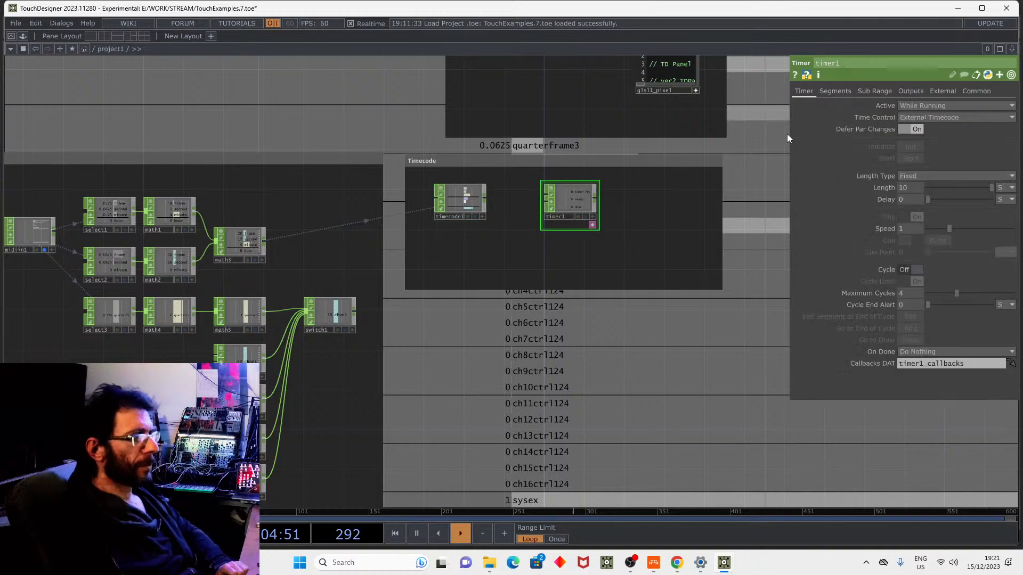
{"action": "left_click", "coordinate": [932, 106]}
{"action": "left_click", "coordinate": [932, 102]}
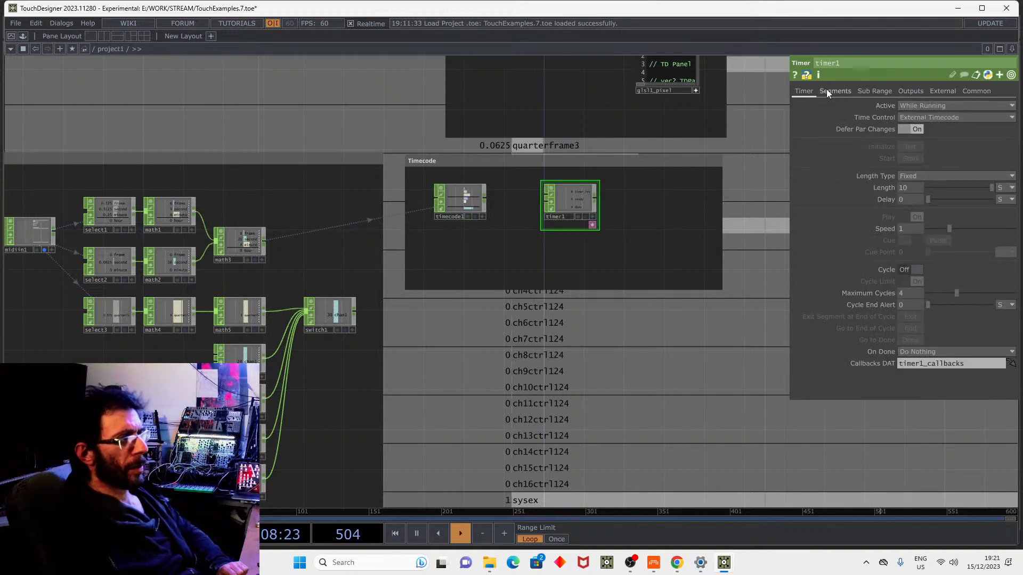
{"action": "left_click", "coordinate": [932, 117]}
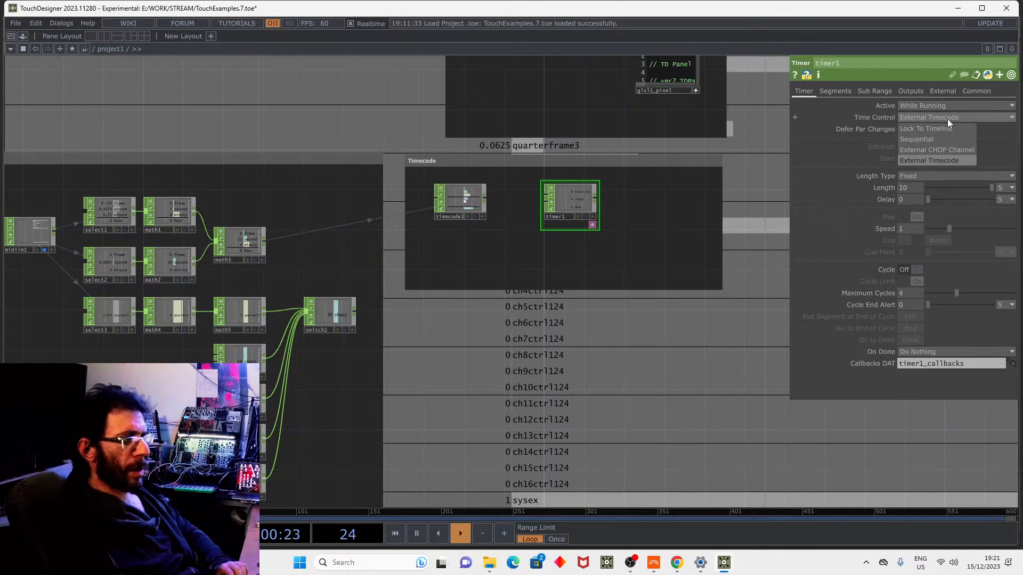
{"action": "left_click", "coordinate": [934, 148]}
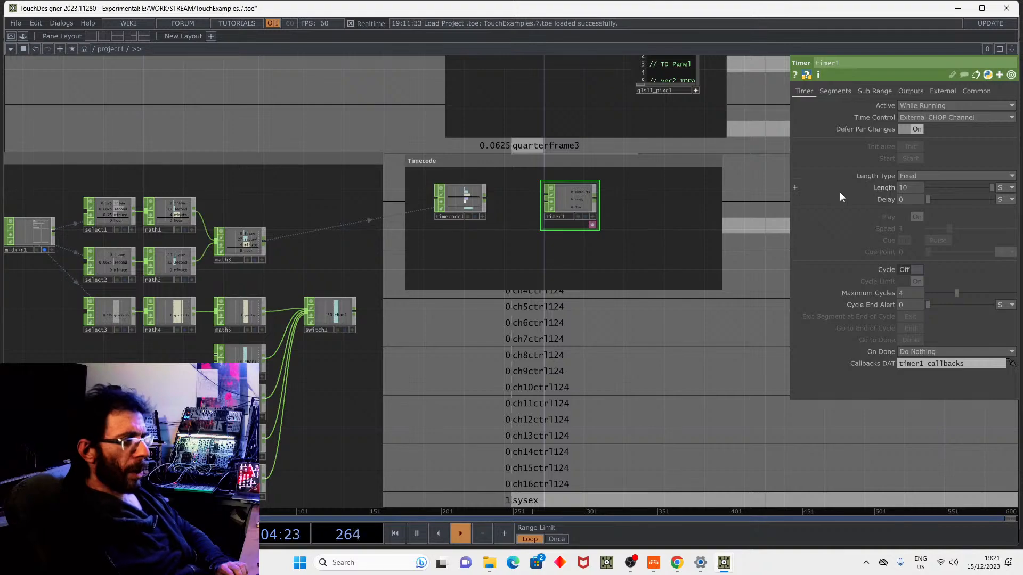
{"action": "middle_click_drag", "start_coordinate": [687, 323], "coordinate": [616, 358]}
{"action": "left_click_drag", "start_coordinate": [617, 359], "coordinate": [568, 365]}
{"action": "middle_click_drag", "start_coordinate": [589, 331], "coordinate": [629, 314]}
{"action": "left_click_drag", "start_coordinate": [748, 269], "coordinate": [666, 299]}
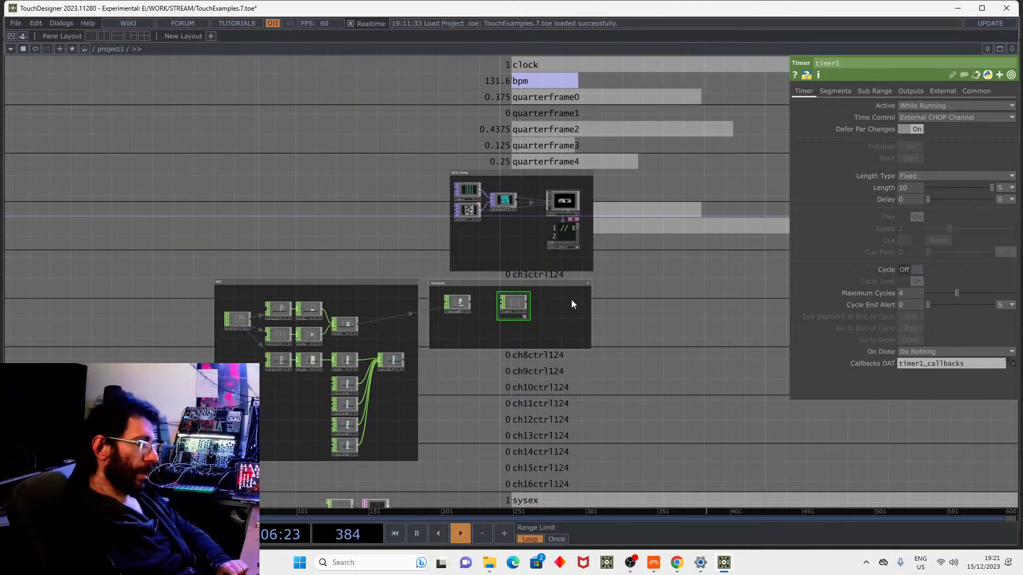
Bring the GLSL Comp group into view and show glsl1's sampler parameters.
{"action": "scroll", "coordinate": [448, 276], "scroll_direction": "up", "scroll_amount": 5}
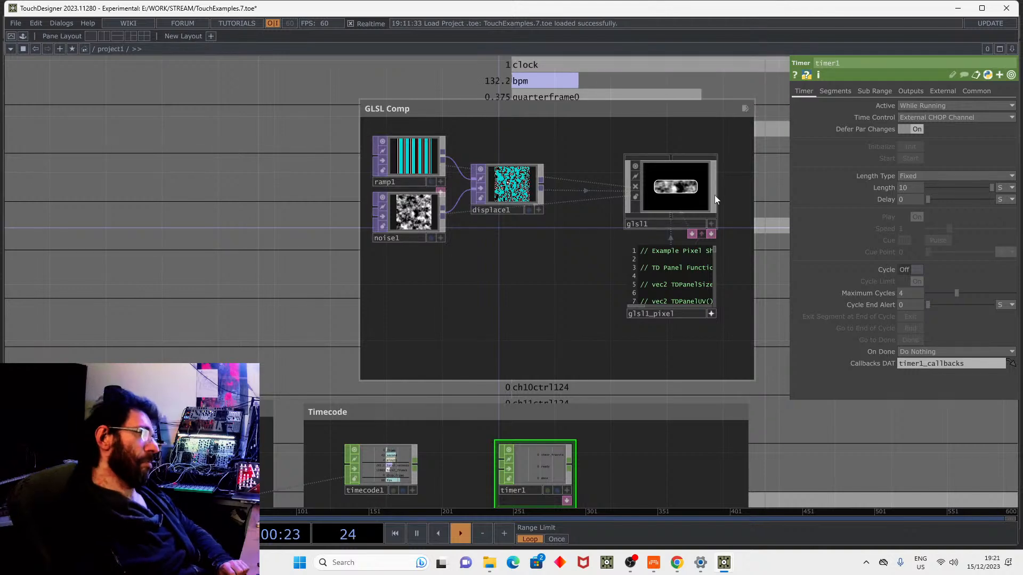
{"action": "left_click_drag", "start_coordinate": [742, 174], "coordinate": [680, 190]}
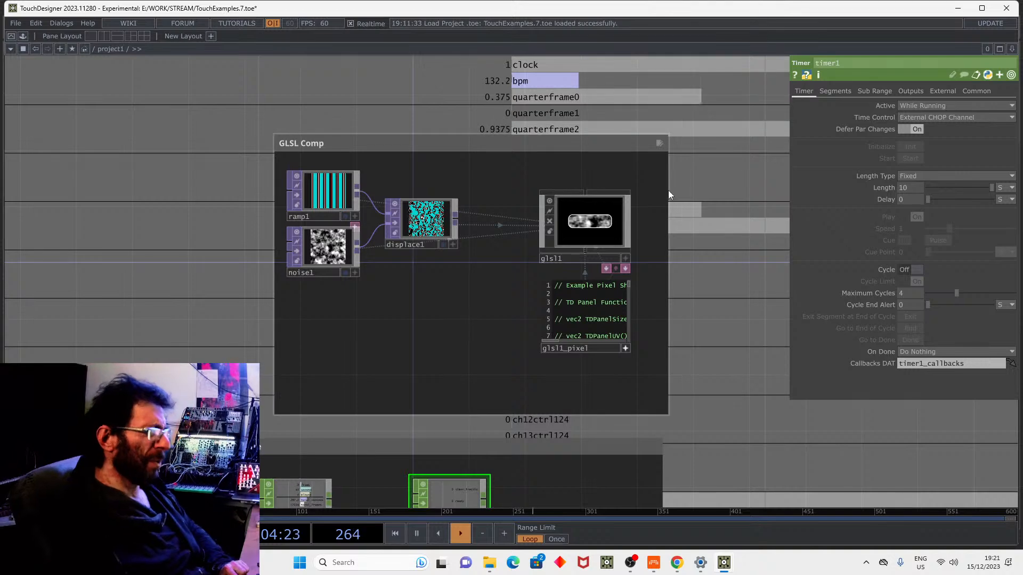
{"action": "left_click", "coordinate": [617, 219]}
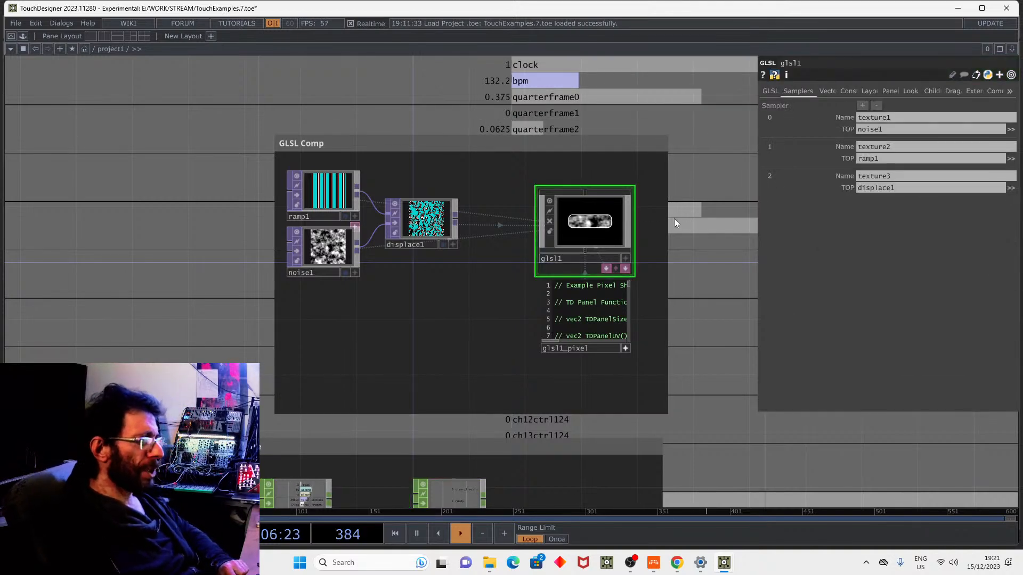
Place a new GLSL COMP, glsl2, from the COMP tab of the OP Create Dialog.
{"action": "key", "text": "Tab"}
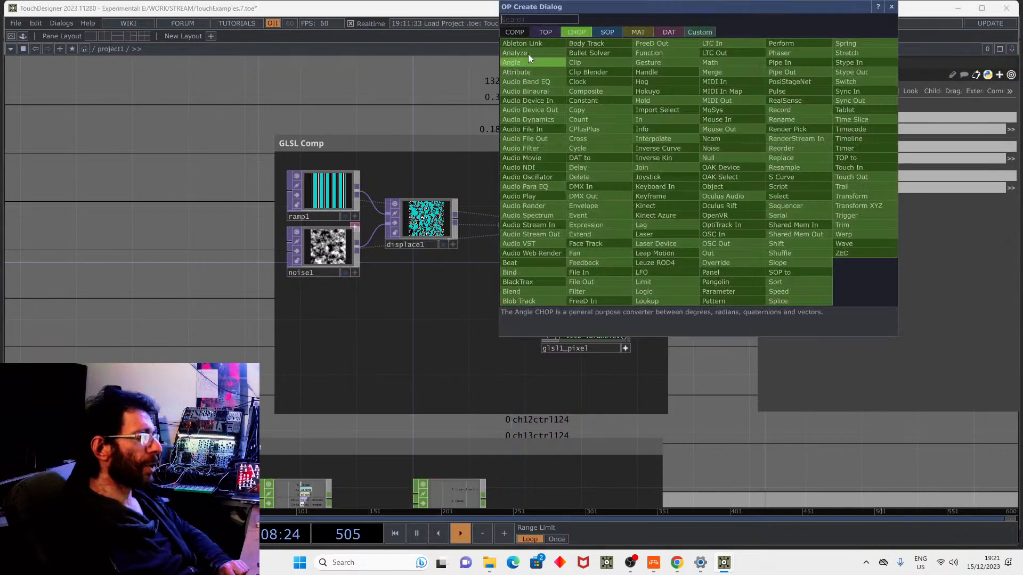
{"action": "left_click", "coordinate": [505, 33]}
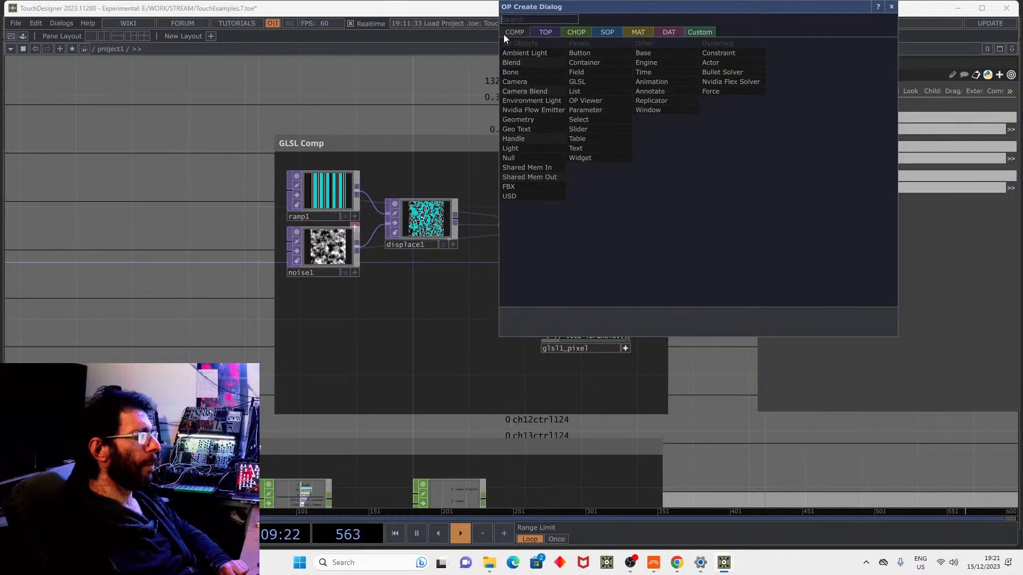
{"action": "left_click", "coordinate": [576, 81]}
{"action": "left_click", "coordinate": [165, 194]}
{"action": "left_click_drag", "start_coordinate": [190, 163], "coordinate": [341, 190]}
Position glsl2 above its pixel and info DATs and resize the glsl2 panel node.
{"action": "scroll", "coordinate": [339, 229], "scroll_direction": "up", "scroll_amount": 6}
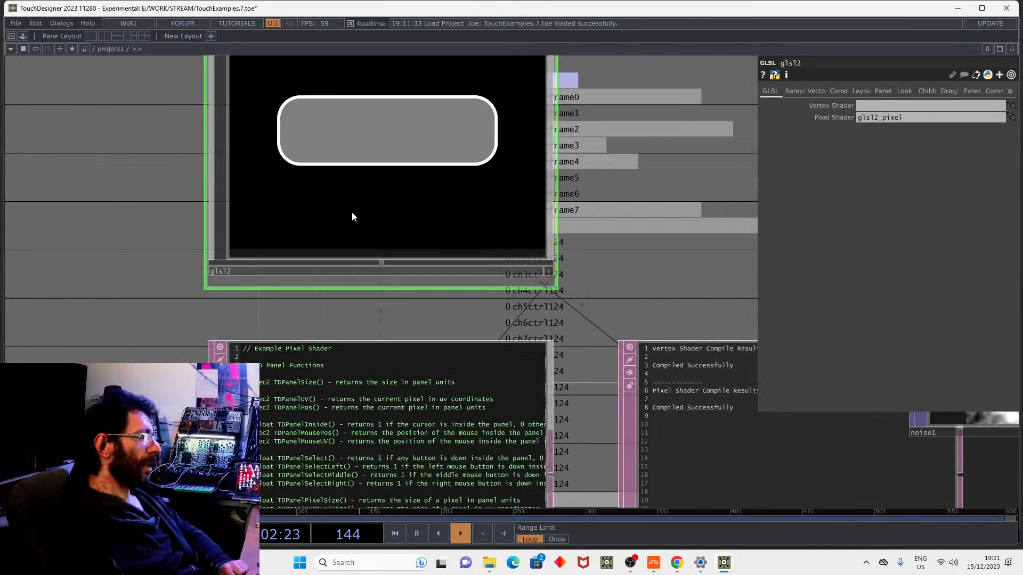
{"action": "scroll", "coordinate": [340, 186], "scroll_direction": "down", "scroll_amount": 3}
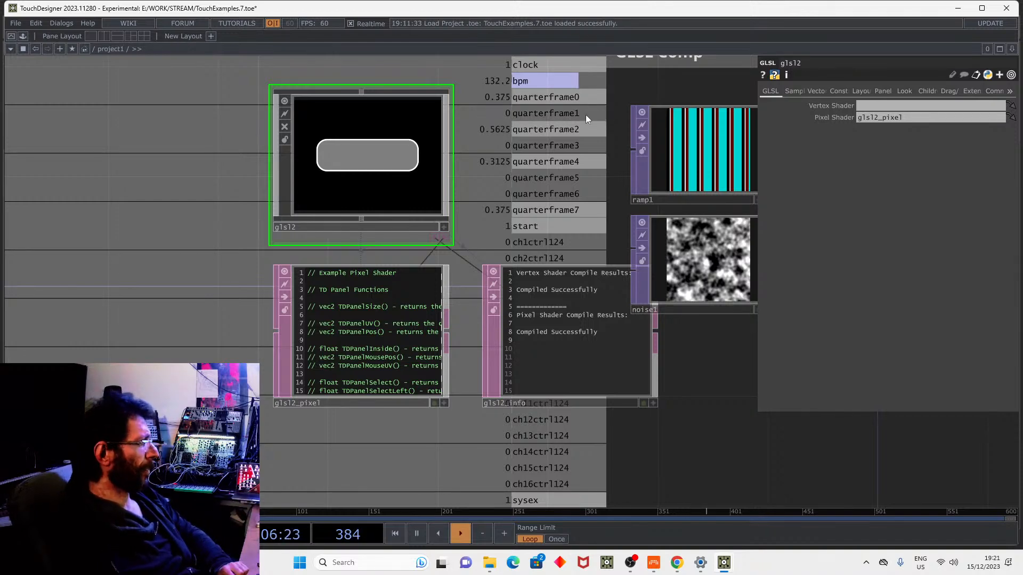
{"action": "scroll", "coordinate": [337, 349], "scroll_direction": "up", "scroll_amount": 3}
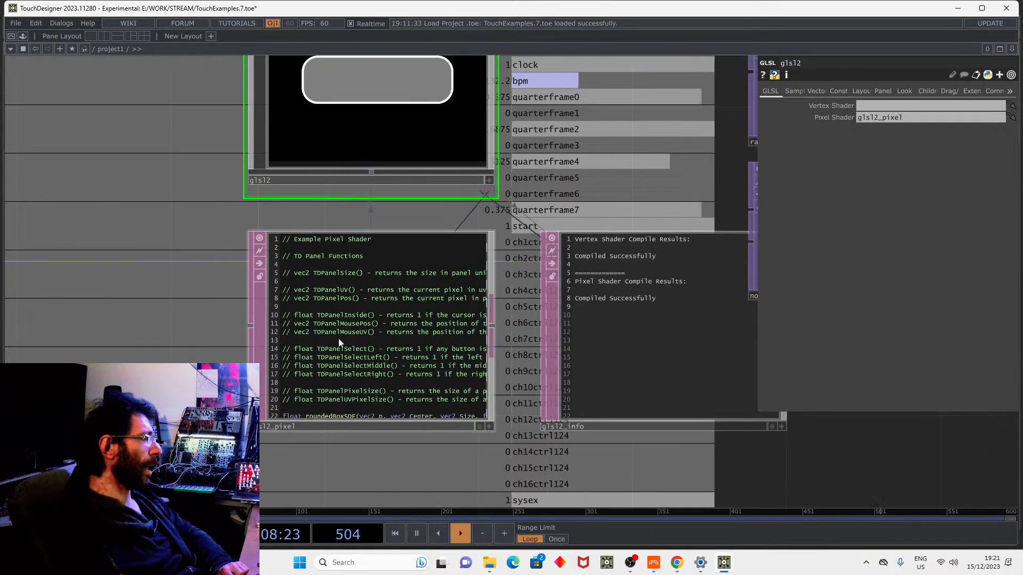
{"action": "scroll", "coordinate": [261, 372], "scroll_direction": "up", "scroll_amount": 2}
{"action": "scroll", "coordinate": [277, 314], "scroll_direction": "down", "scroll_amount": 4}
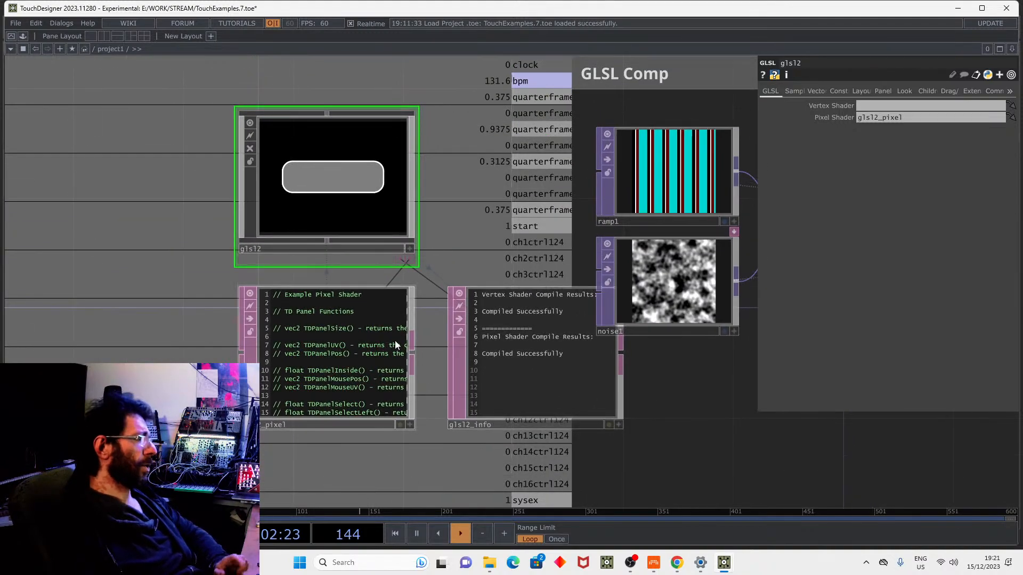
{"action": "scroll", "coordinate": [308, 421], "scroll_direction": "up", "scroll_amount": 3}
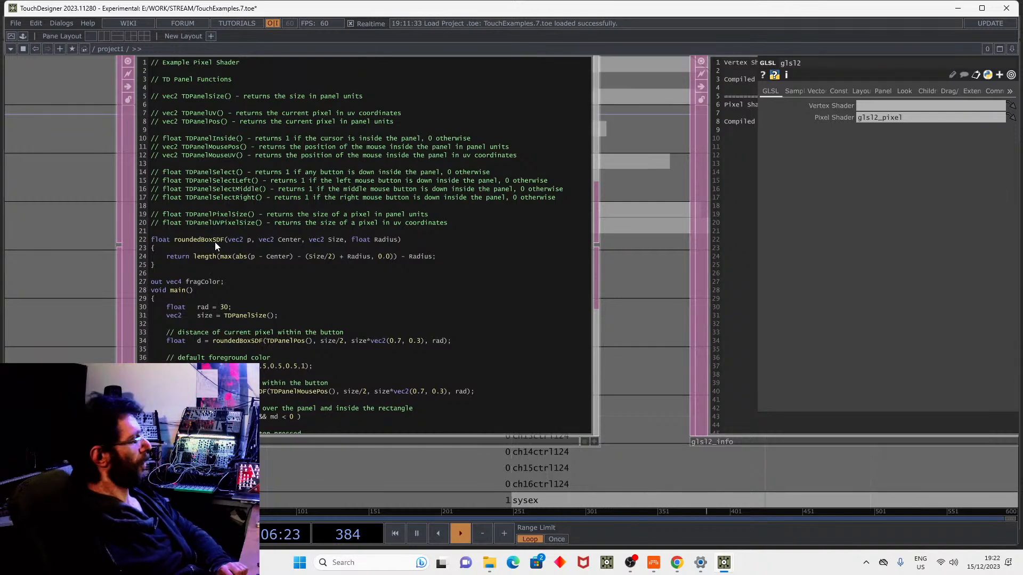
{"action": "scroll", "coordinate": [216, 242], "scroll_direction": "down", "scroll_amount": 3}
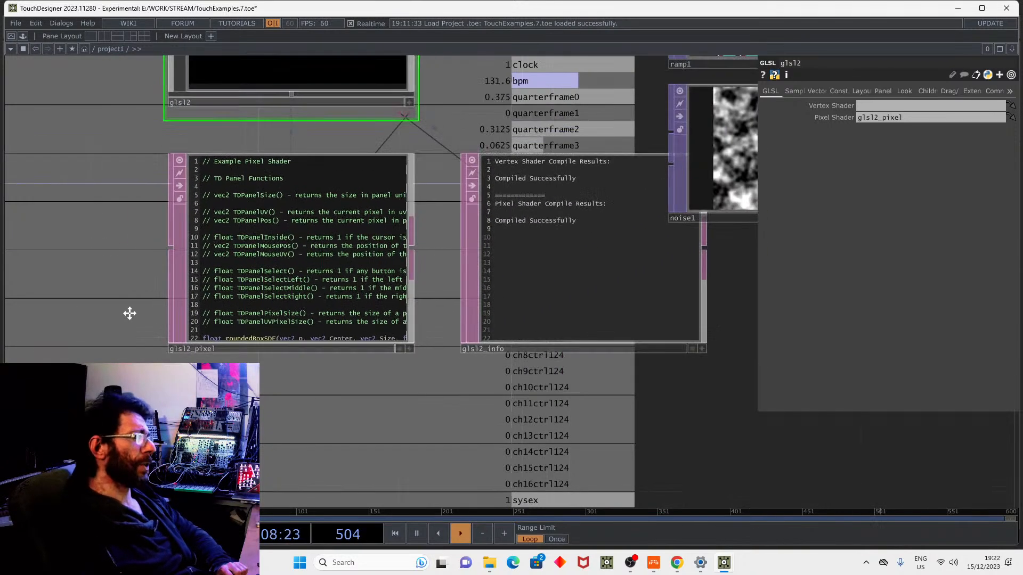
{"action": "left_click_drag", "start_coordinate": [98, 249], "coordinate": [151, 417]}
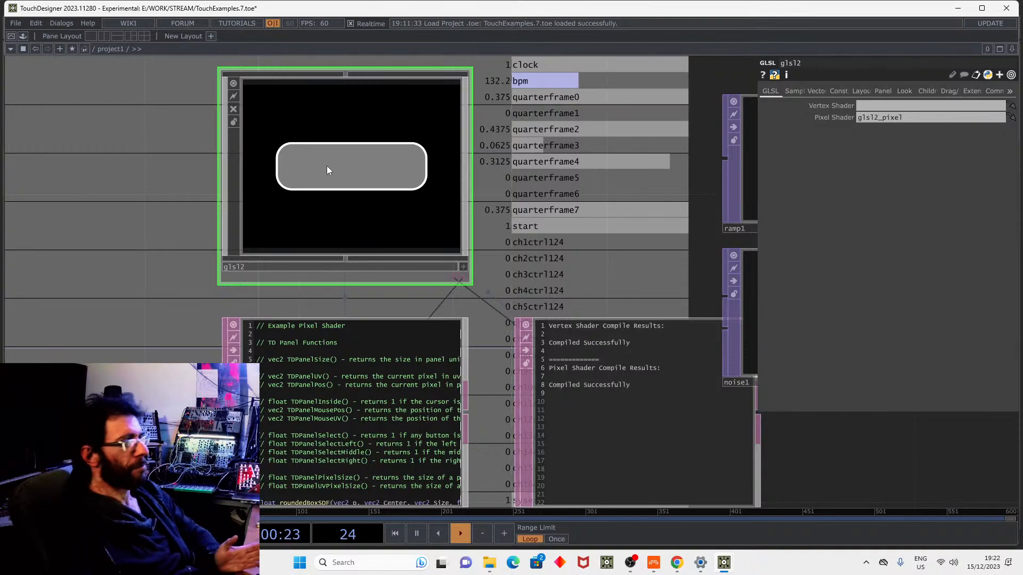
{"action": "left_click_drag", "start_coordinate": [486, 234], "coordinate": [445, 284]}
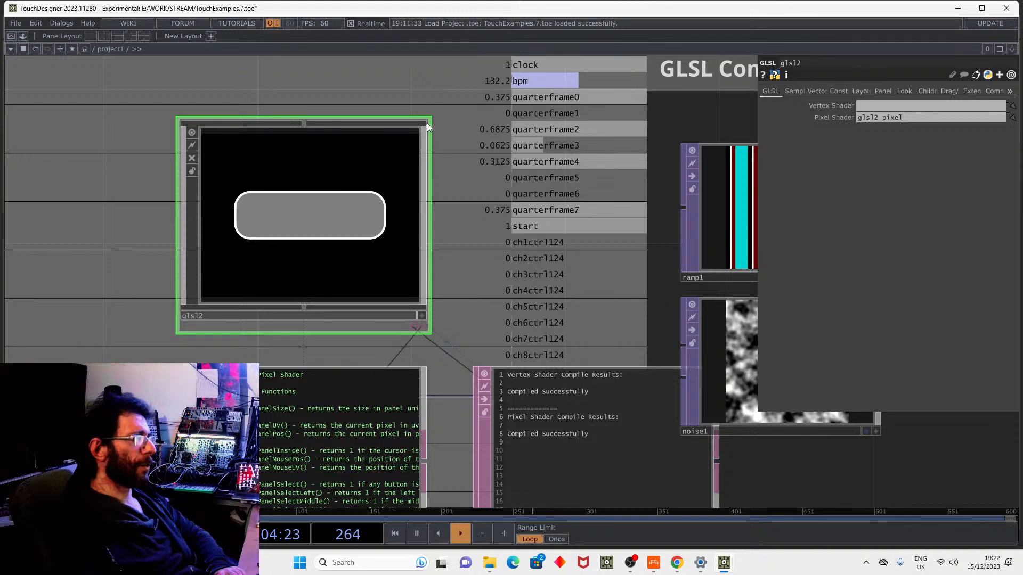
{"action": "left_click_drag", "start_coordinate": [429, 119], "coordinate": [293, 221]}
{"action": "left_click_drag", "start_coordinate": [283, 183], "coordinate": [417, 98]}
{"action": "left_click_drag", "start_coordinate": [438, 150], "coordinate": [407, 199]}
{"action": "scroll", "coordinate": [411, 192], "scroll_direction": "down", "scroll_amount": 3}
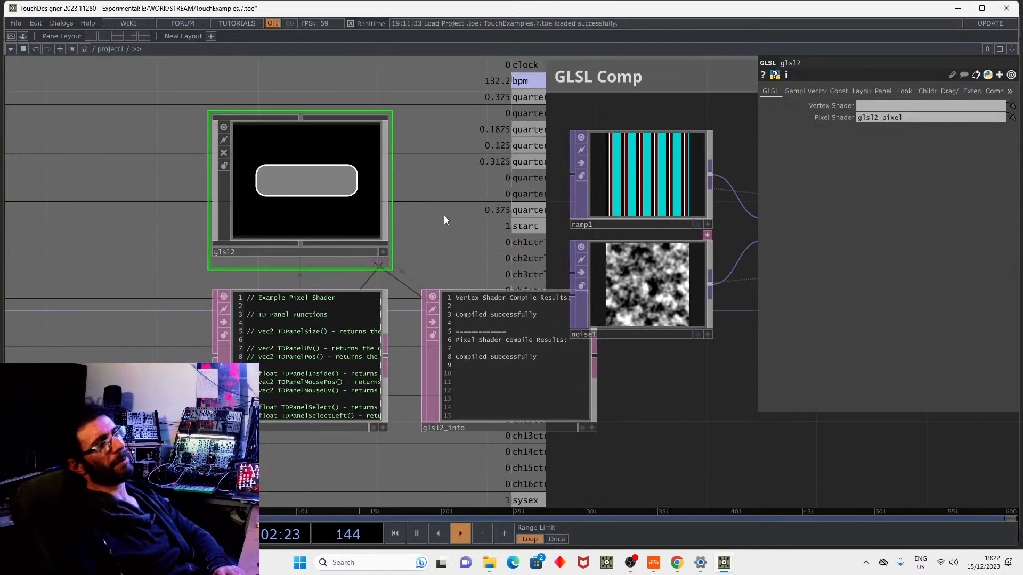
Toggle glsl2's interactive viewer on and off, then zoom into the glsl2_pixel shader code.
{"action": "left_click", "coordinate": [383, 251]}
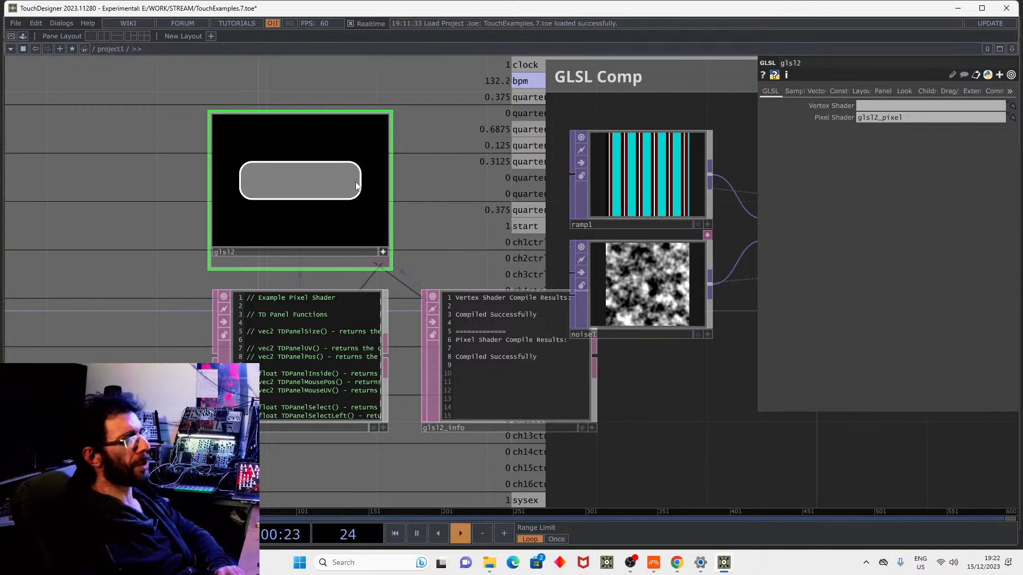
{"action": "left_click", "coordinate": [382, 251]}
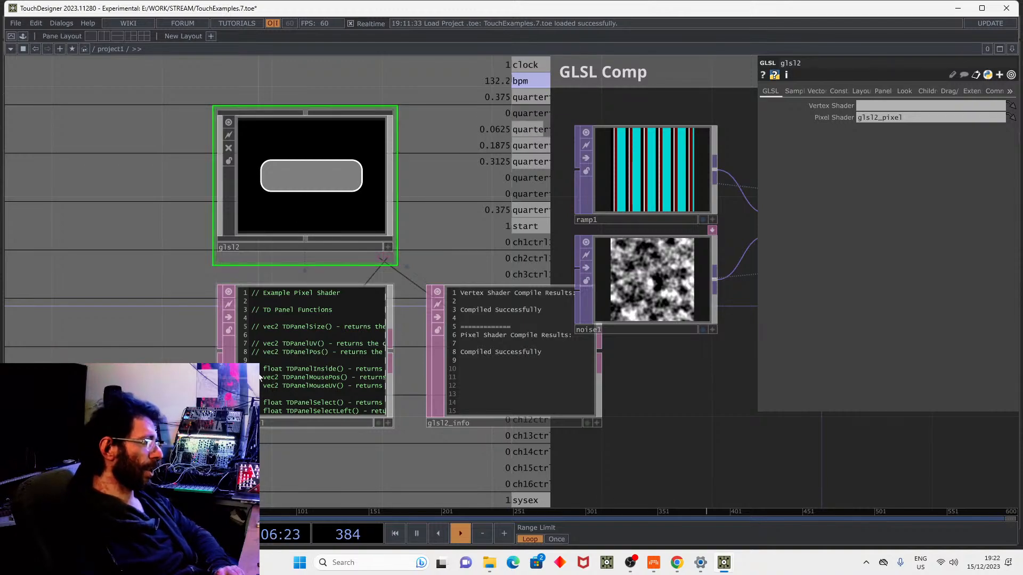
{"action": "scroll", "coordinate": [197, 363], "scroll_direction": "up", "scroll_amount": 3}
{"action": "scroll", "coordinate": [198, 364], "scroll_direction": "up", "scroll_amount": 2}
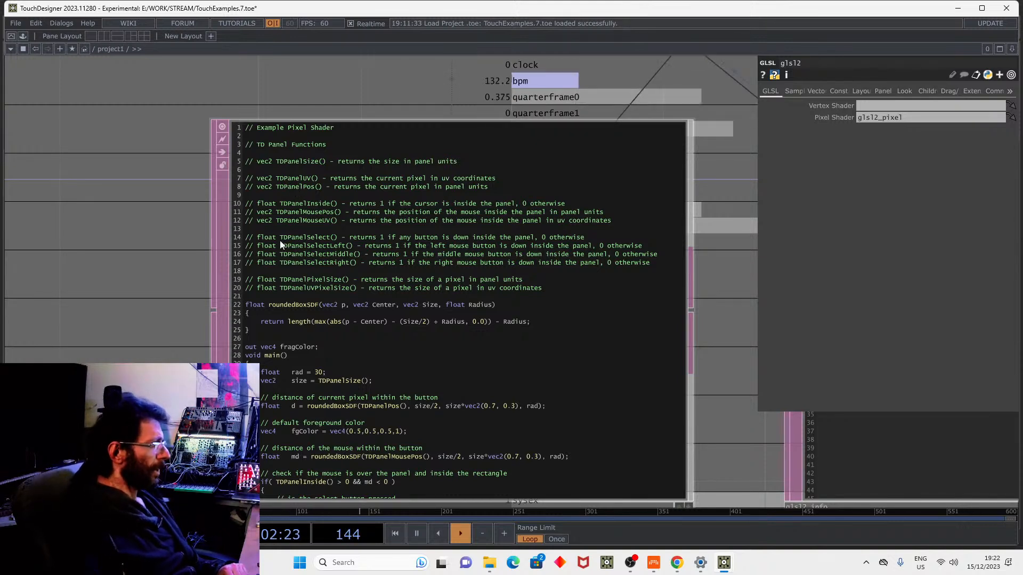
Enlarge the glsl2_pixel code panel, move glsl2 aside, and bring glsl1 and its shader into view.
{"action": "left_click_drag", "start_coordinate": [178, 303], "coordinate": [214, 184]}
{"action": "left_click_drag", "start_coordinate": [440, 391], "coordinate": [421, 450]}
{"action": "middle_click_drag", "start_coordinate": [419, 420], "coordinate": [519, 239]}
{"action": "left_click_drag", "start_coordinate": [451, 268], "coordinate": [264, 393]}
{"action": "middle_click_drag", "start_coordinate": [263, 393], "coordinate": [426, 266]}
{"action": "left_click_drag", "start_coordinate": [222, 246], "coordinate": [82, 113]}
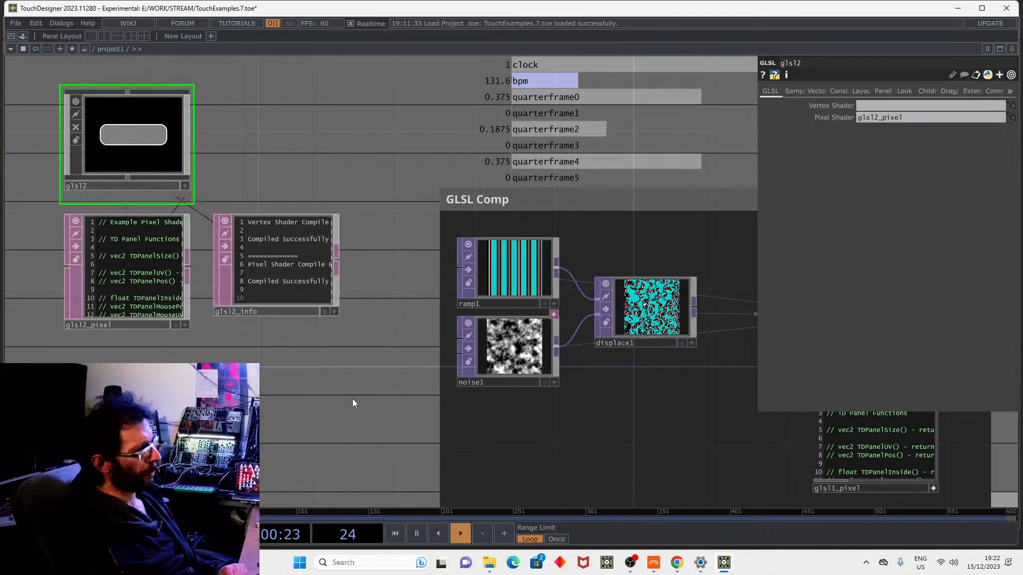
{"action": "left_click_drag", "start_coordinate": [352, 397], "coordinate": [161, 322]}
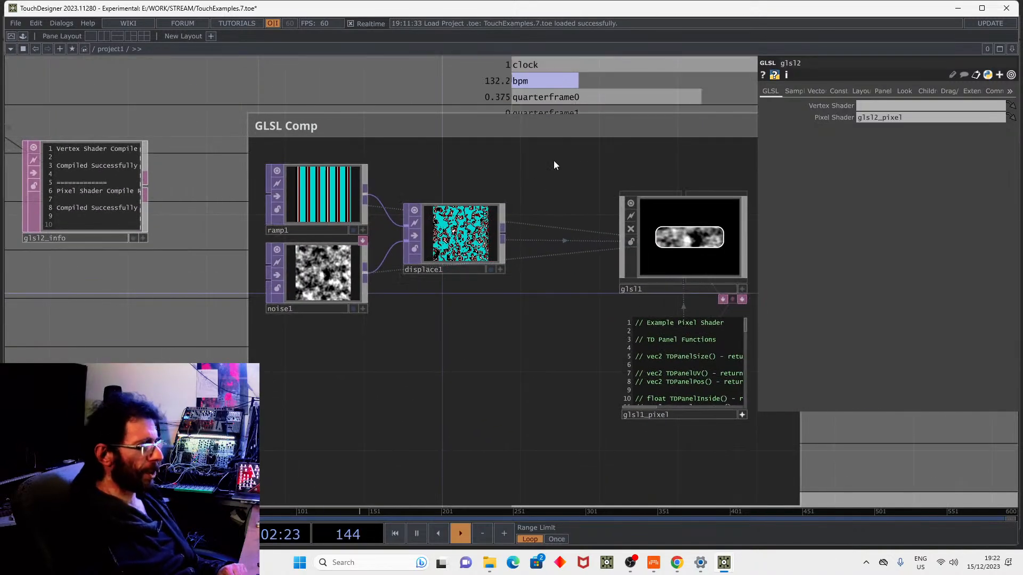
{"action": "left_click_drag", "start_coordinate": [693, 306], "coordinate": [481, 307]}
{"action": "middle_click_drag", "start_coordinate": [481, 306], "coordinate": [602, 220]}
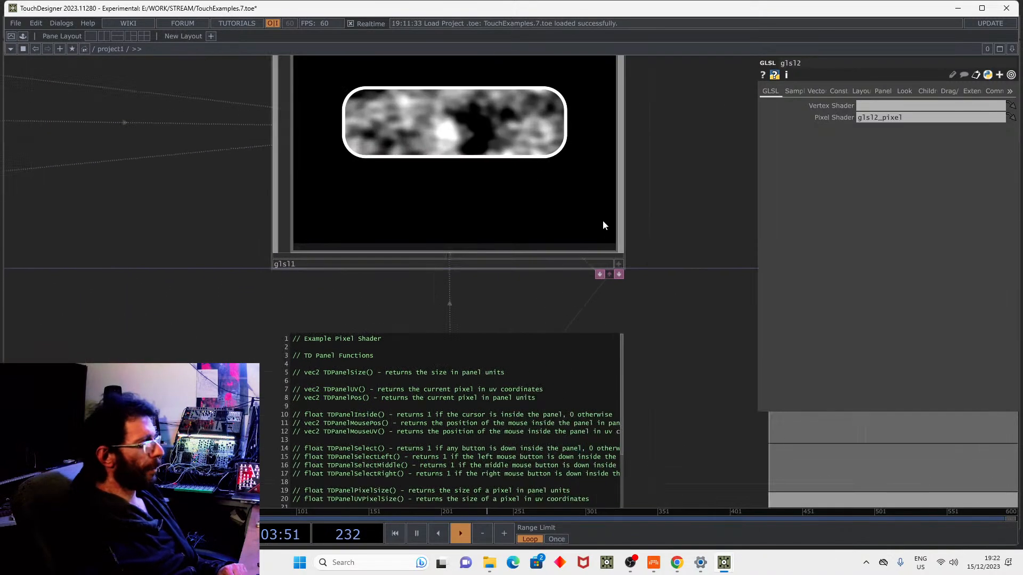
Activate glsl1's viewer and toggle its rounded button fill between noise and stripes, ending on stripes.
{"action": "left_click", "coordinate": [618, 264]}
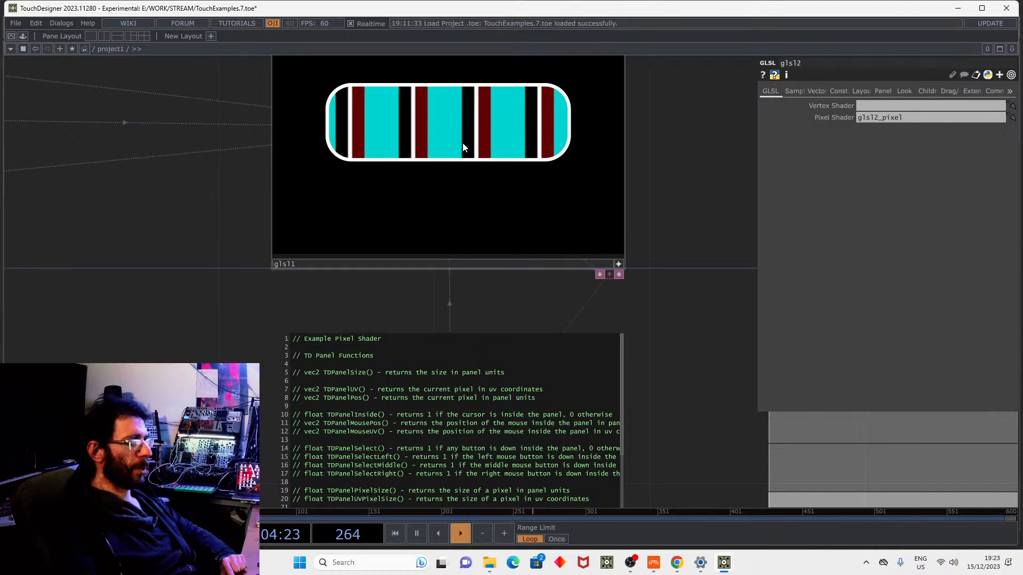
{"action": "left_click", "coordinate": [425, 136]}
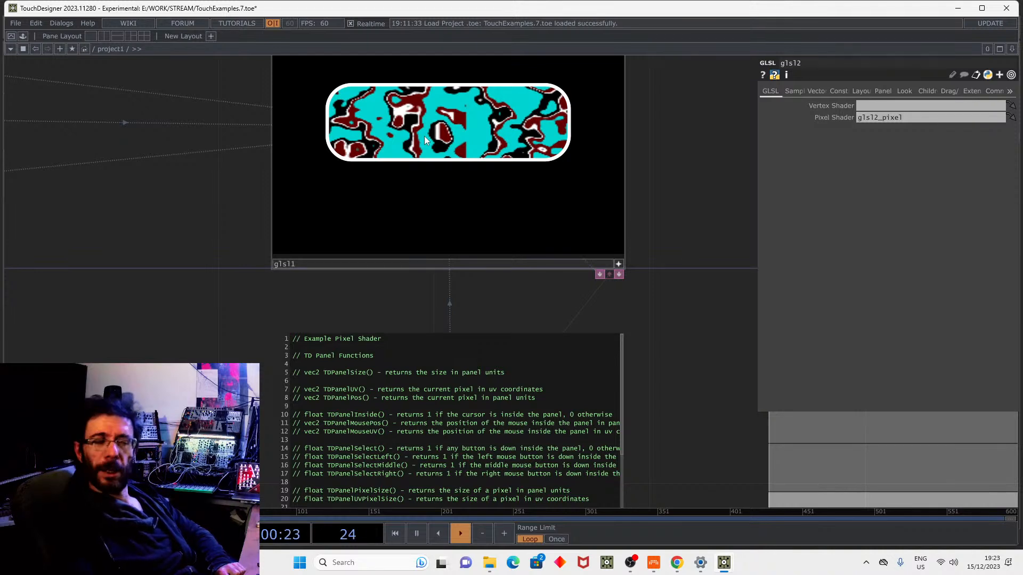
{"action": "left_click", "coordinate": [424, 136]}
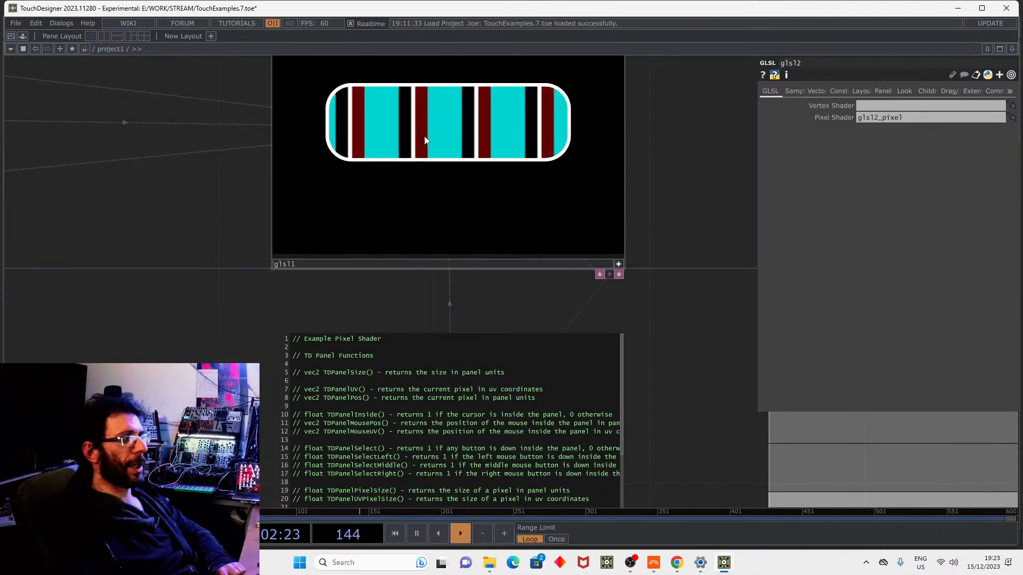
{"action": "left_click", "coordinate": [621, 259]}
Scroll through glsl1's parameters to bring the MTC and Timecode groups into view.
{"action": "scroll", "coordinate": [657, 213], "scroll_direction": "down", "scroll_amount": 3}
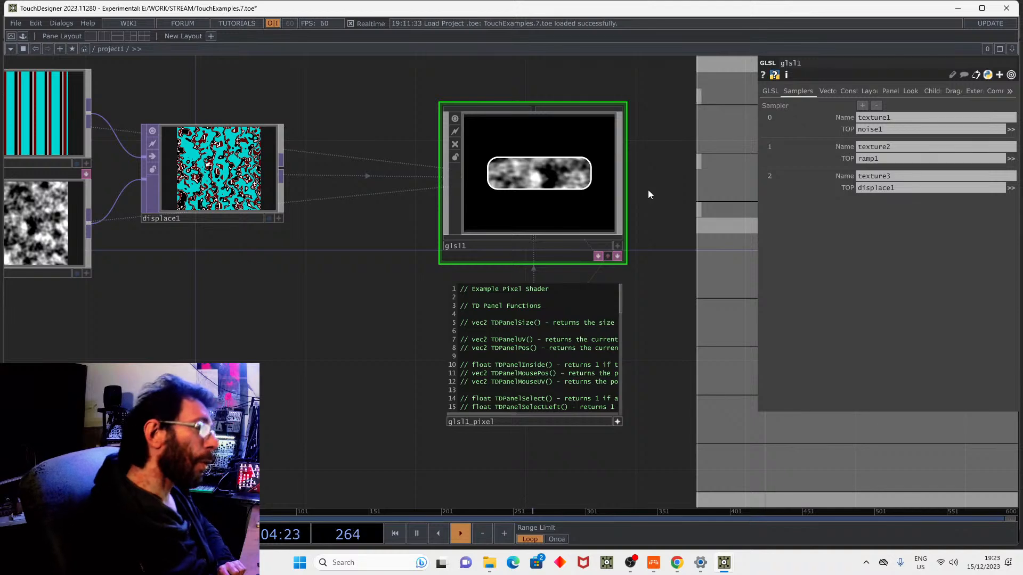
{"action": "scroll", "coordinate": [637, 181], "scroll_direction": "down", "scroll_amount": 2}
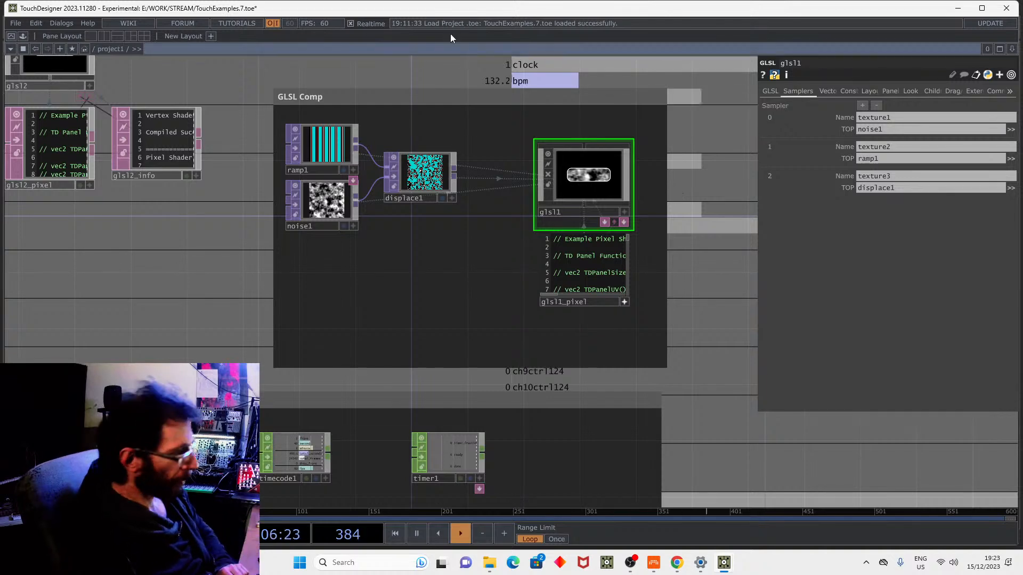
{"action": "scroll", "coordinate": [506, 133], "scroll_direction": "down", "scroll_amount": 3}
{"action": "left_click_drag", "start_coordinate": [646, 174], "coordinate": [624, 96]}
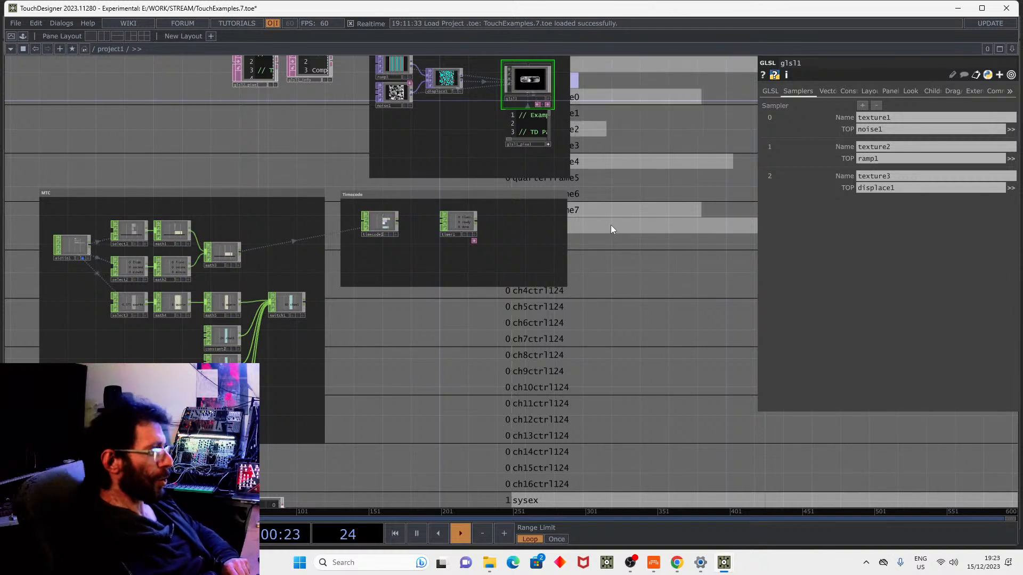
Open and dismiss the operator creation list, then pan the network view.
{"action": "key", "text": "Tab"}
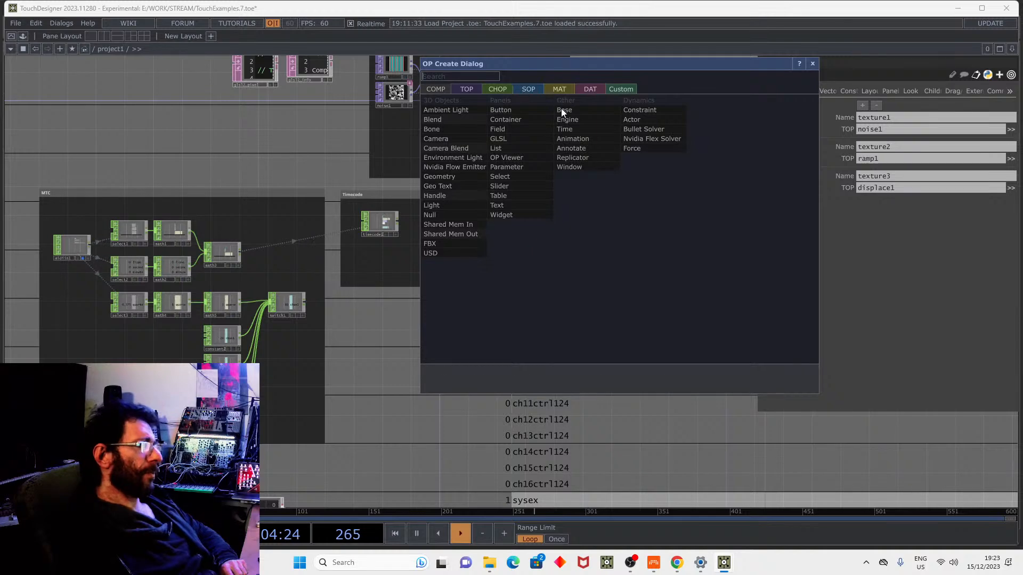
{"action": "left_click", "coordinate": [378, 316]}
{"action": "left_click_drag", "start_coordinate": [561, 207], "coordinate": [492, 302]}
{"action": "left_click_drag", "start_coordinate": [547, 335], "coordinate": [547, 248]}
Switch to the NewProject.1.toe window and select base1 to show its custom parameters.
{"action": "mouse_move", "coordinate": [723, 563]}
{"action": "left_click", "coordinate": [695, 517]}
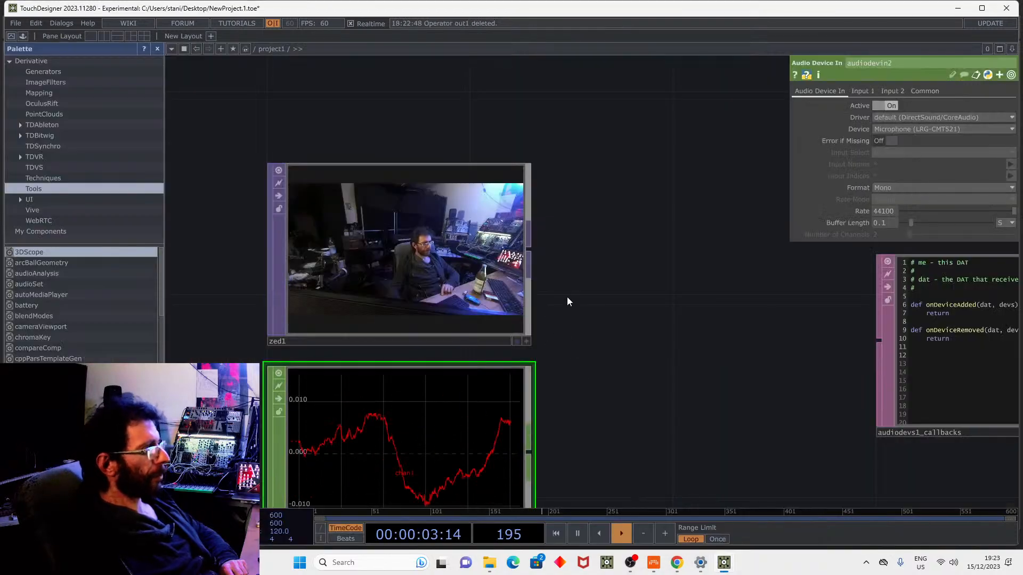
{"action": "scroll", "coordinate": [372, 275], "scroll_direction": "down", "scroll_amount": 3}
{"action": "left_click_drag", "start_coordinate": [723, 418], "coordinate": [644, 573]}
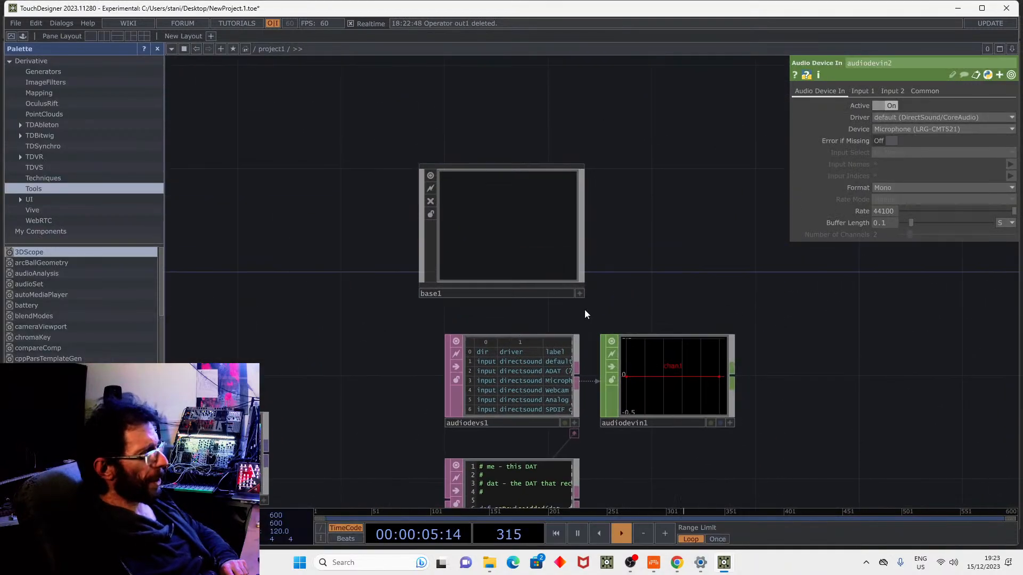
{"action": "left_click", "coordinate": [565, 217]}
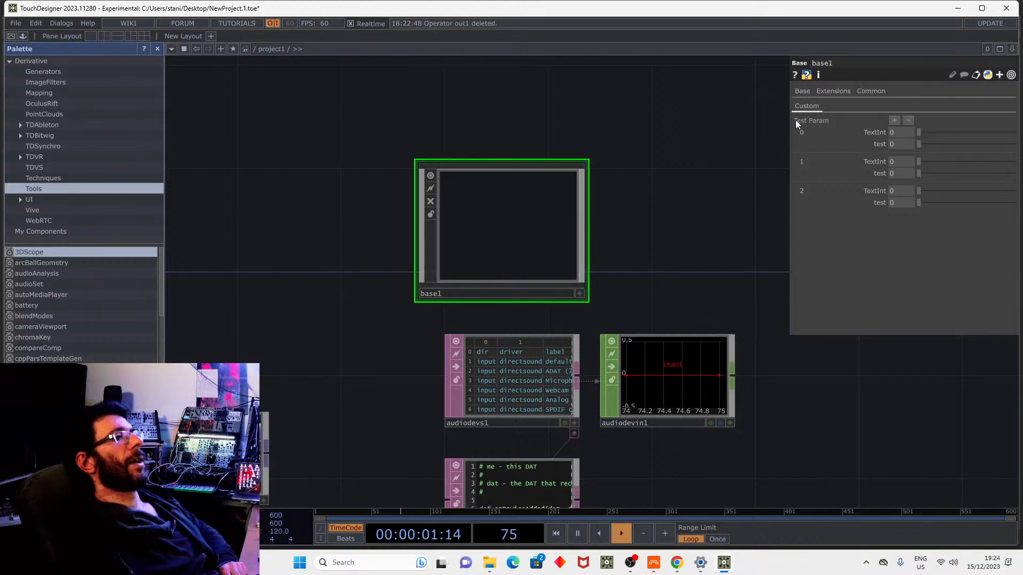
Widen the parameter panel and set block 0 to TextInt 1 and test 0.655.
{"action": "left_click_drag", "start_coordinate": [790, 120], "coordinate": [694, 114]}
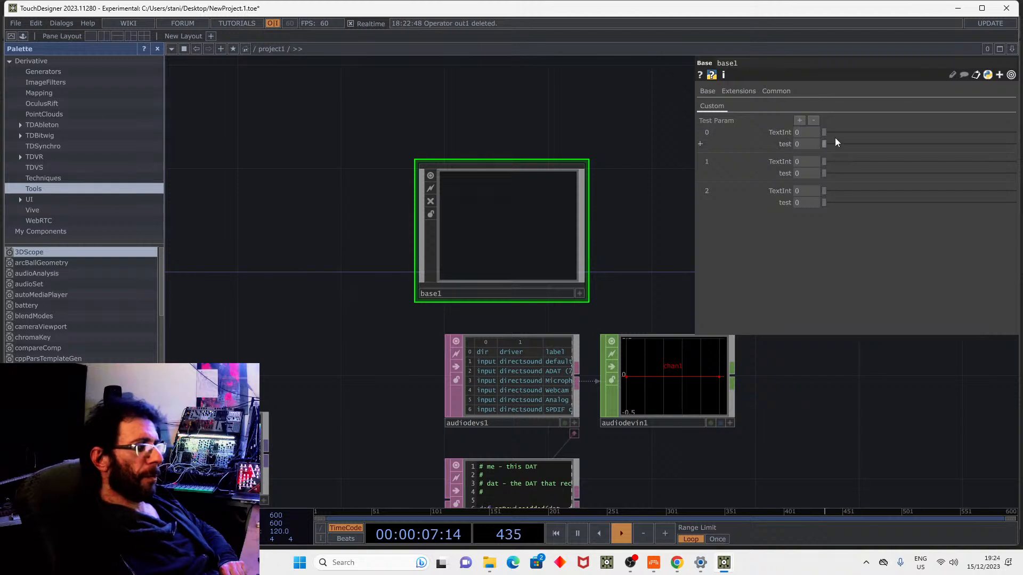
{"action": "left_click_drag", "start_coordinate": [856, 134], "coordinate": [856, 143]}
{"action": "left_click_drag", "start_coordinate": [860, 133], "coordinate": [931, 138]}
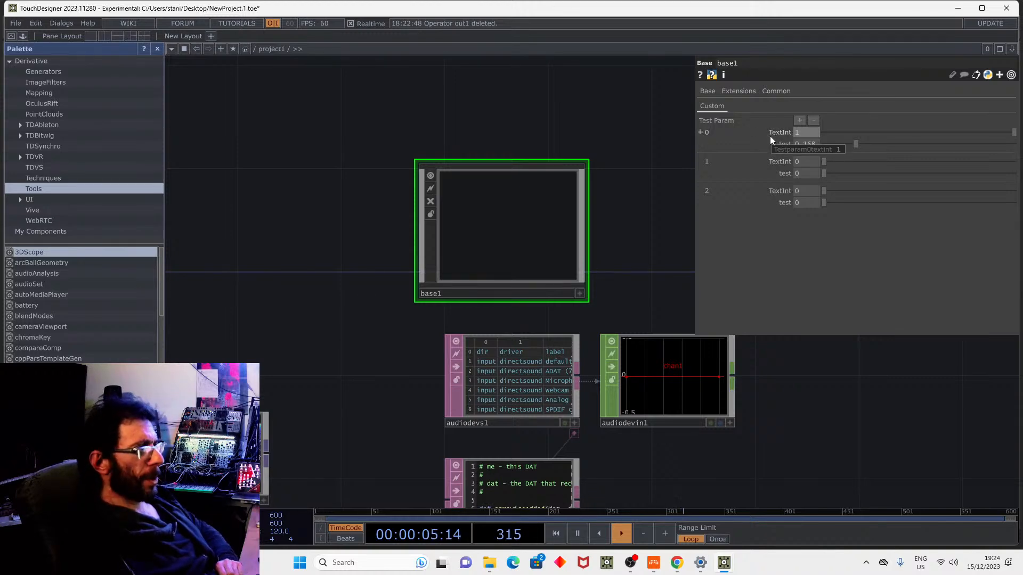
{"action": "left_click_drag", "start_coordinate": [861, 143], "coordinate": [948, 144]}
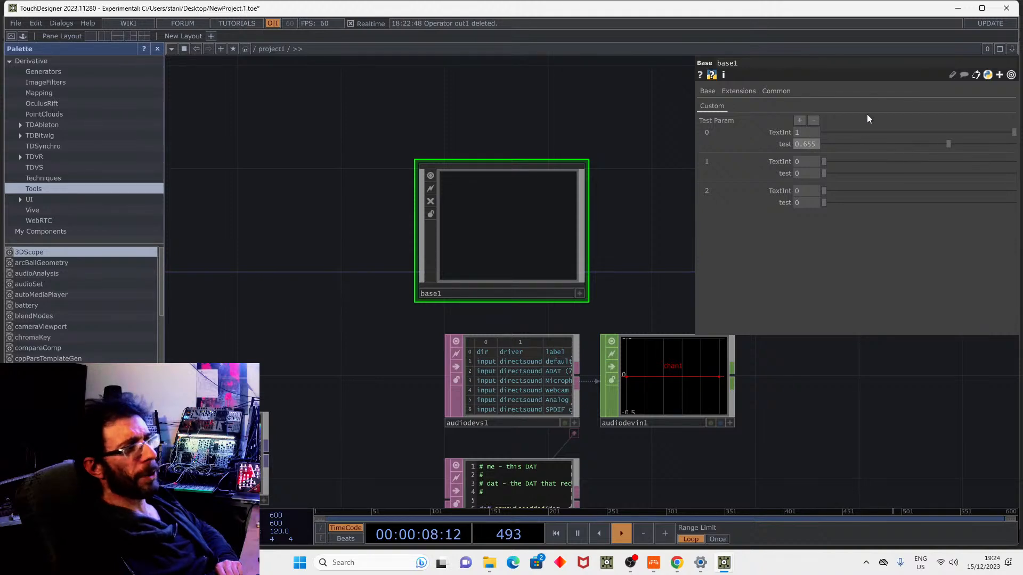
Extend base1's Test Param sequence to five blocks.
{"action": "left_click", "coordinate": [800, 120]}
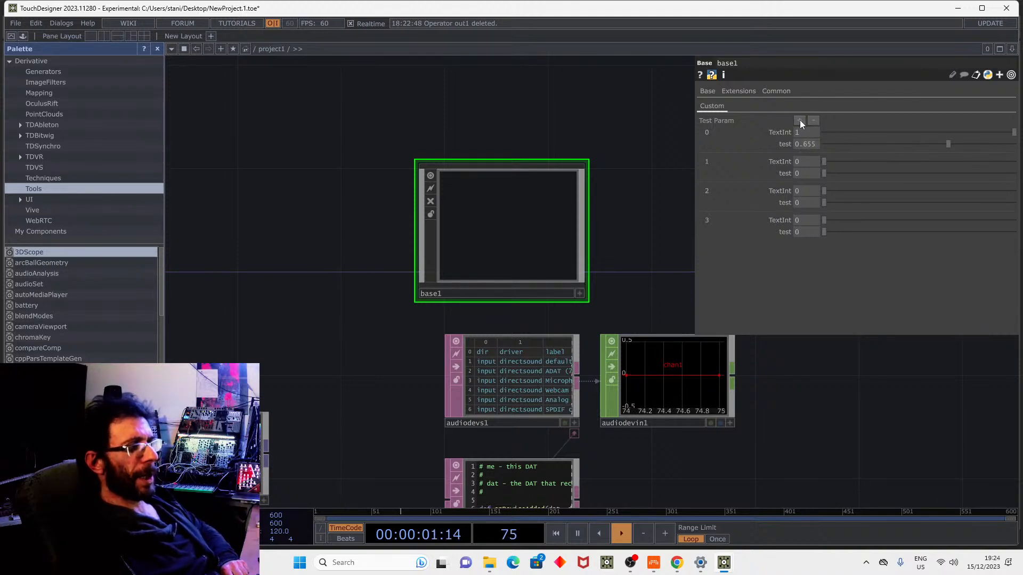
{"action": "left_click", "coordinate": [800, 120]}
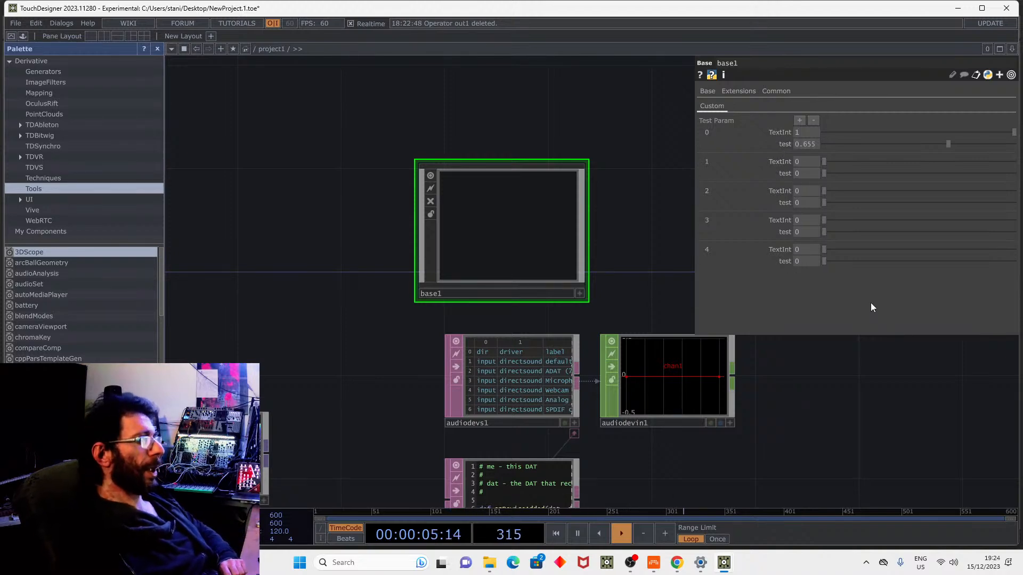
{"action": "scroll", "coordinate": [586, 245], "scroll_direction": "down", "scroll_amount": 5}
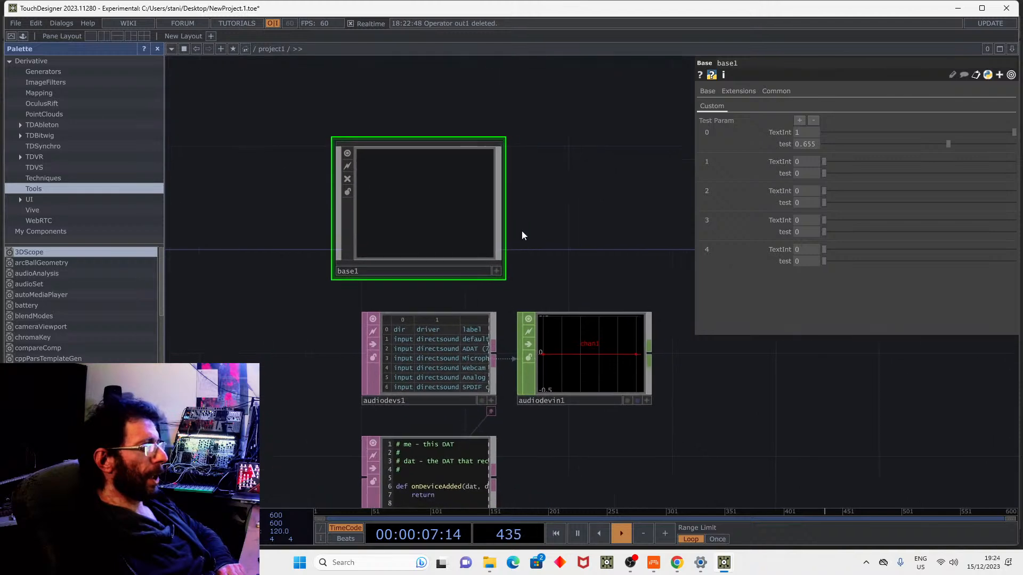
Add a Base component, base2, and open its Component Editor via Customize Component.
{"action": "key", "text": "Tab"}
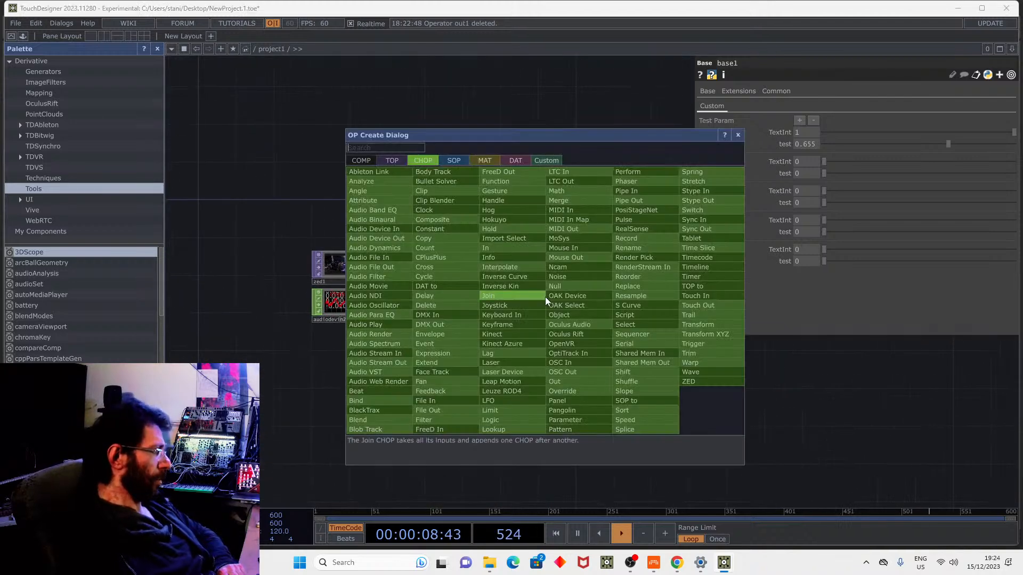
{"action": "left_click", "coordinate": [359, 162]}
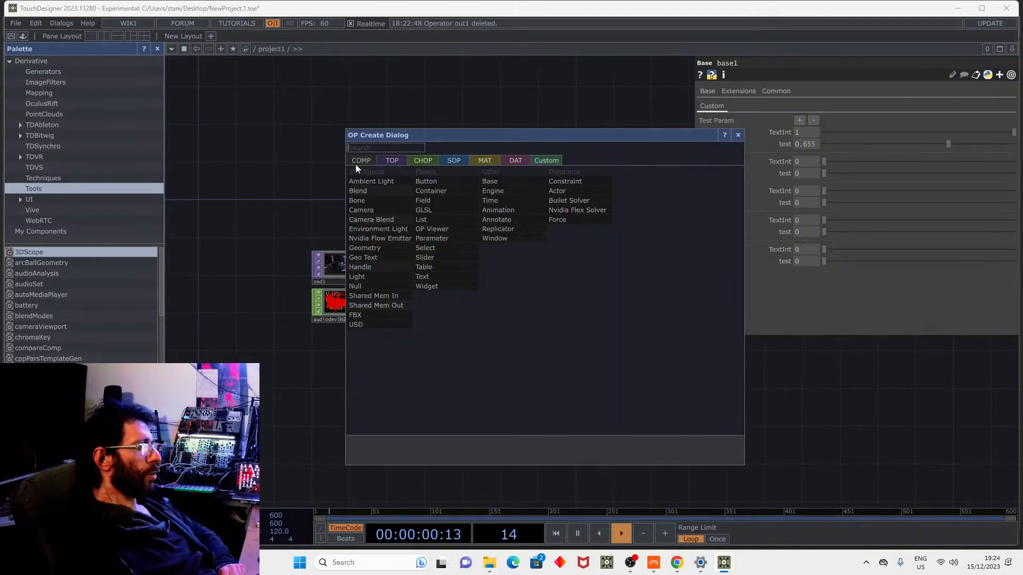
{"action": "left_click", "coordinate": [499, 178]}
{"action": "left_click", "coordinate": [462, 360]}
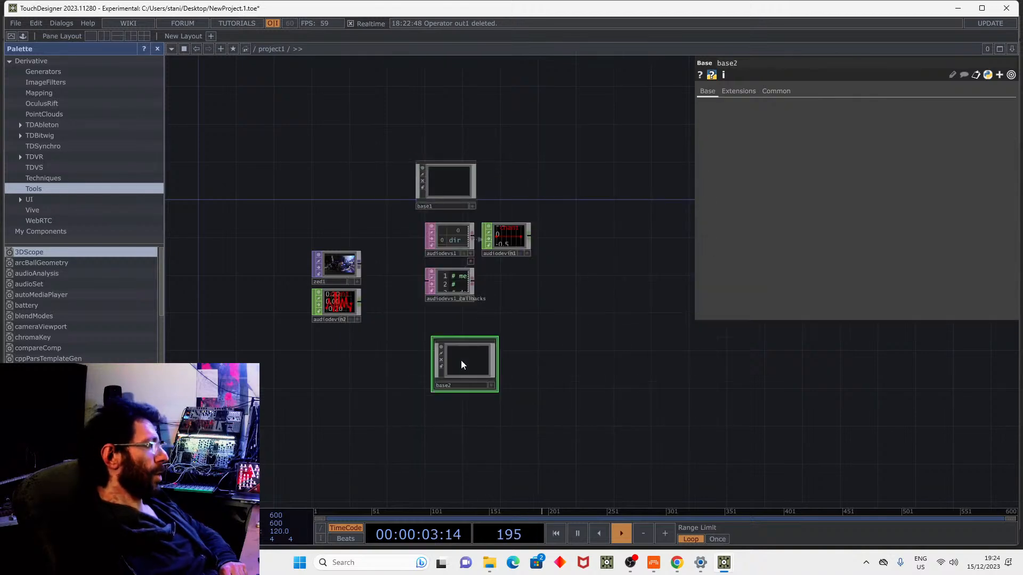
{"action": "scroll", "coordinate": [479, 320], "scroll_direction": "up", "scroll_amount": 6}
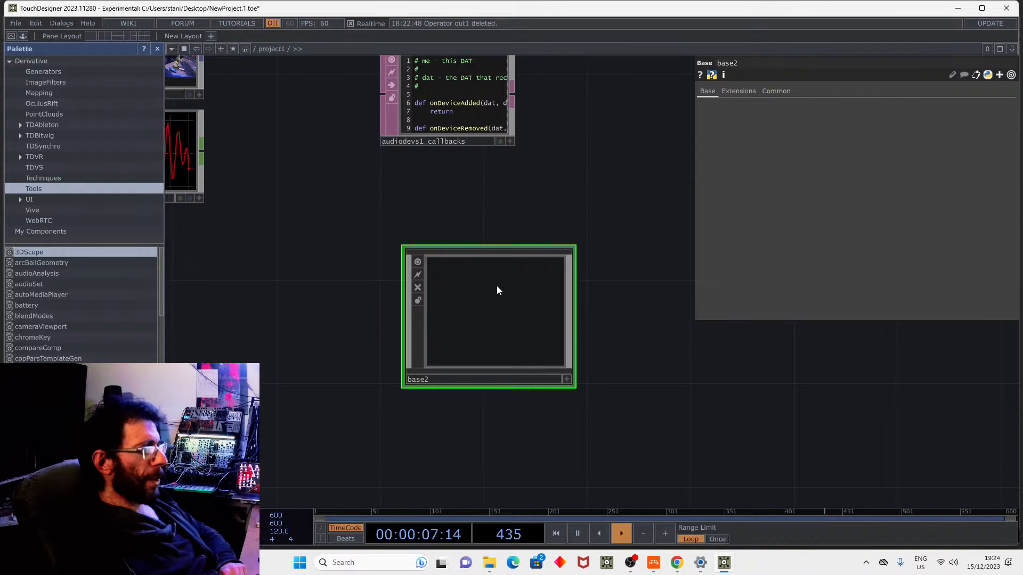
{"action": "right_click", "coordinate": [497, 287]}
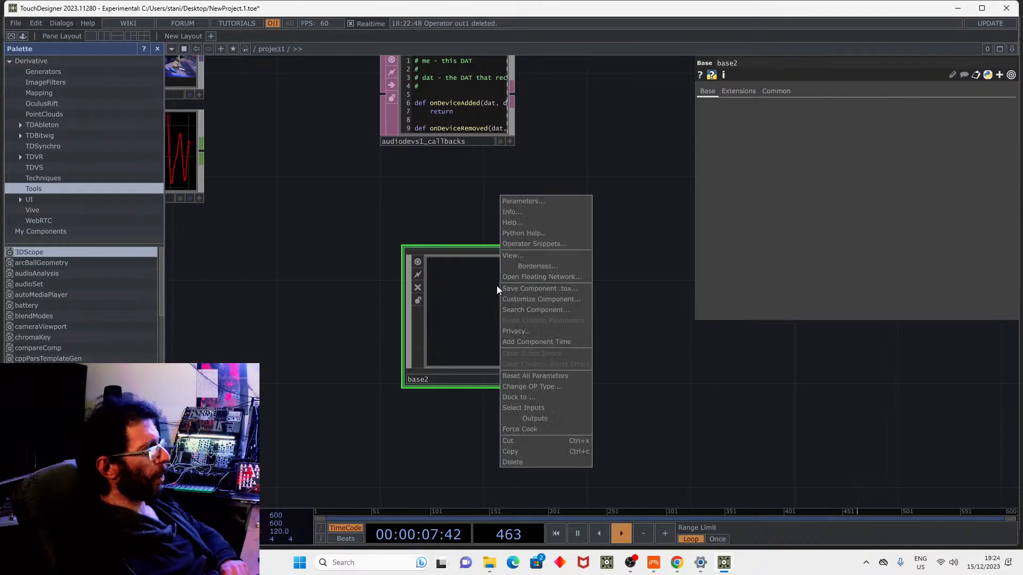
{"action": "left_click", "coordinate": [531, 300]}
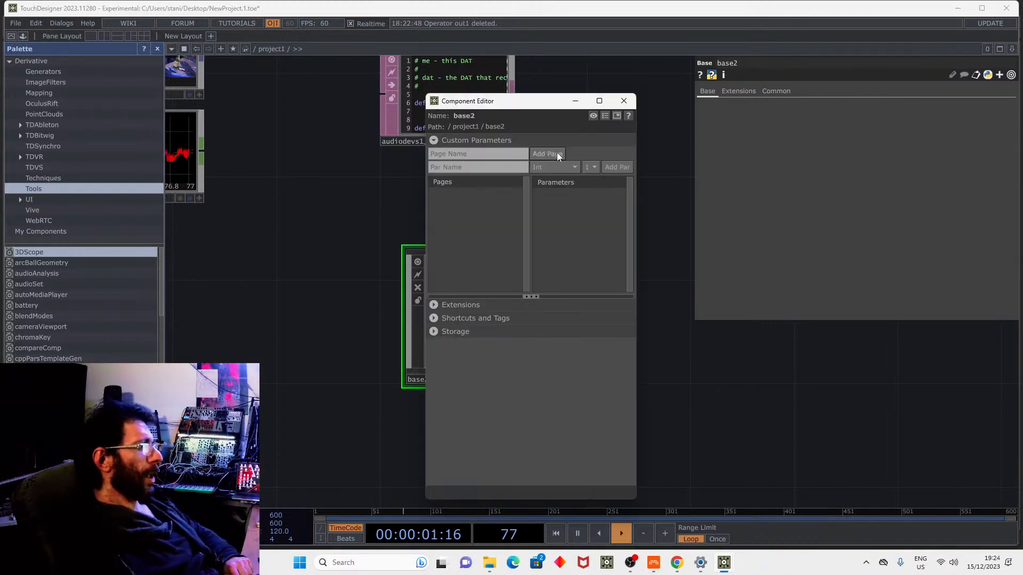
Create a parameter page named Custom on base2 and reopen the Component Editor.
{"action": "left_click", "coordinate": [479, 154]}
{"action": "type", "text": "Cu"}
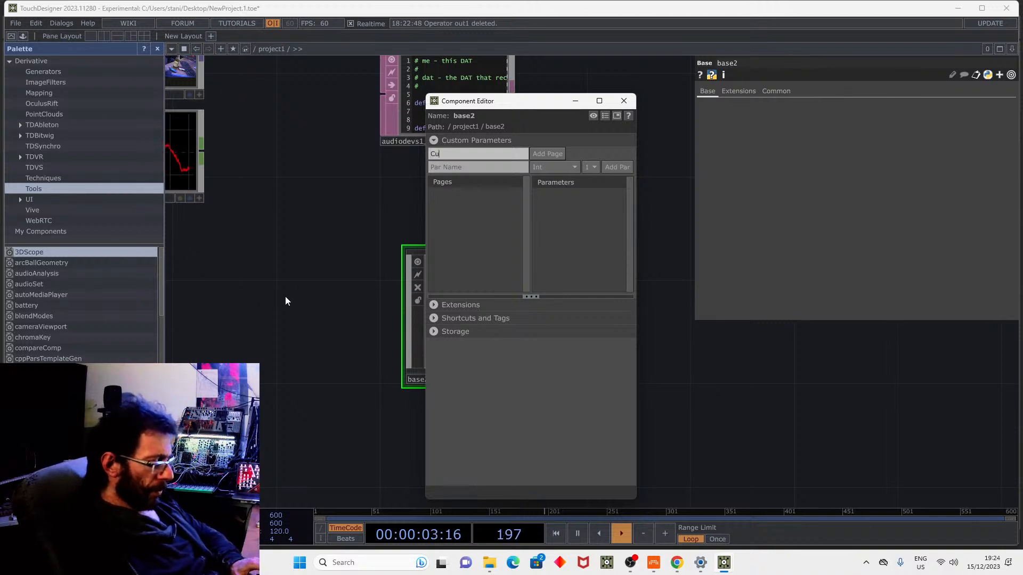
{"action": "type", "text": "stom"}
{"action": "left_click", "coordinate": [545, 152]}
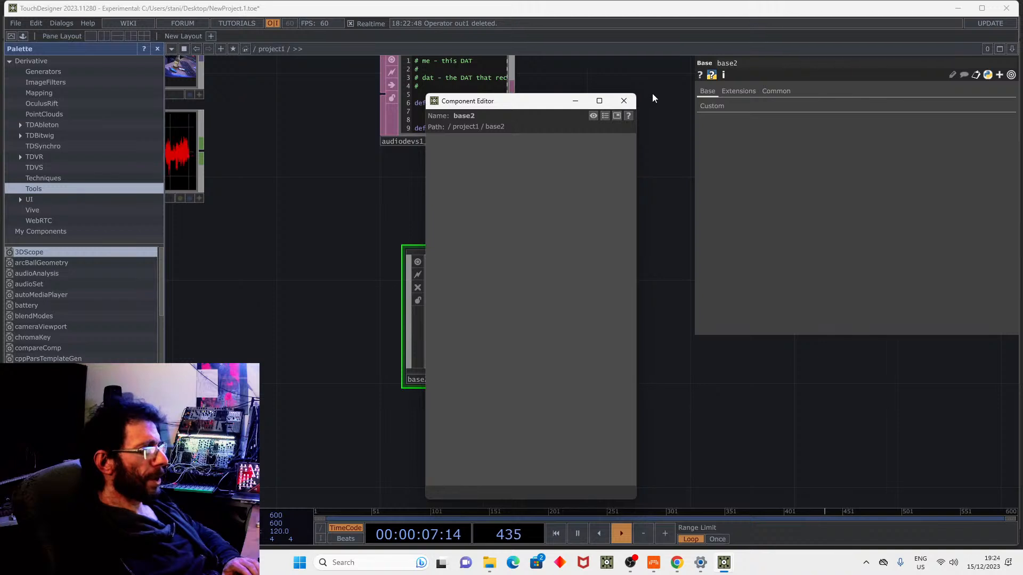
{"action": "left_click", "coordinate": [702, 103]}
{"action": "left_click", "coordinate": [624, 101]}
{"action": "right_click", "coordinate": [493, 276]}
{"action": "left_click", "coordinate": [529, 275]}
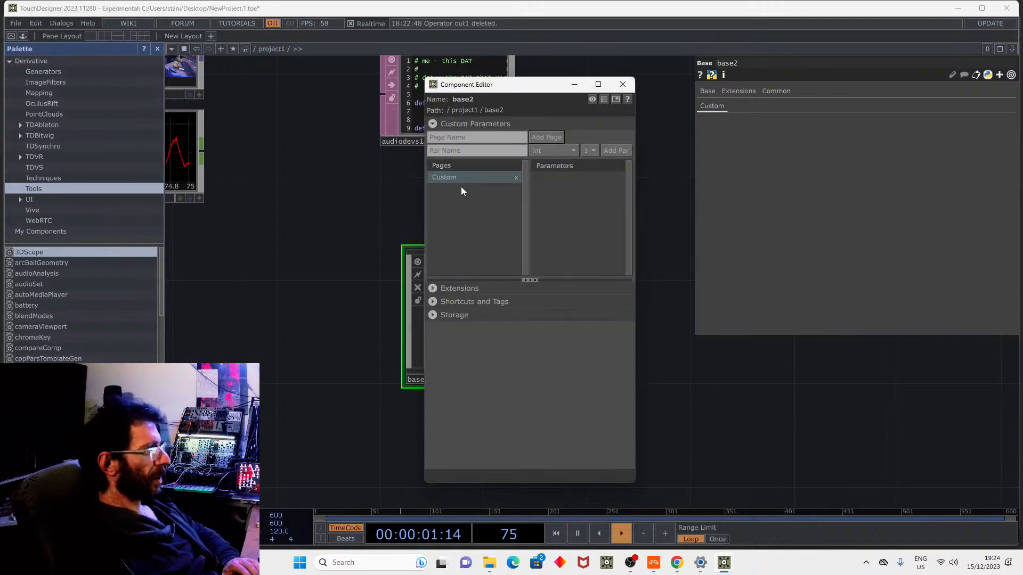
Add a Sequence parameter named NewSequence to the Custom page.
{"action": "left_click", "coordinate": [552, 149]}
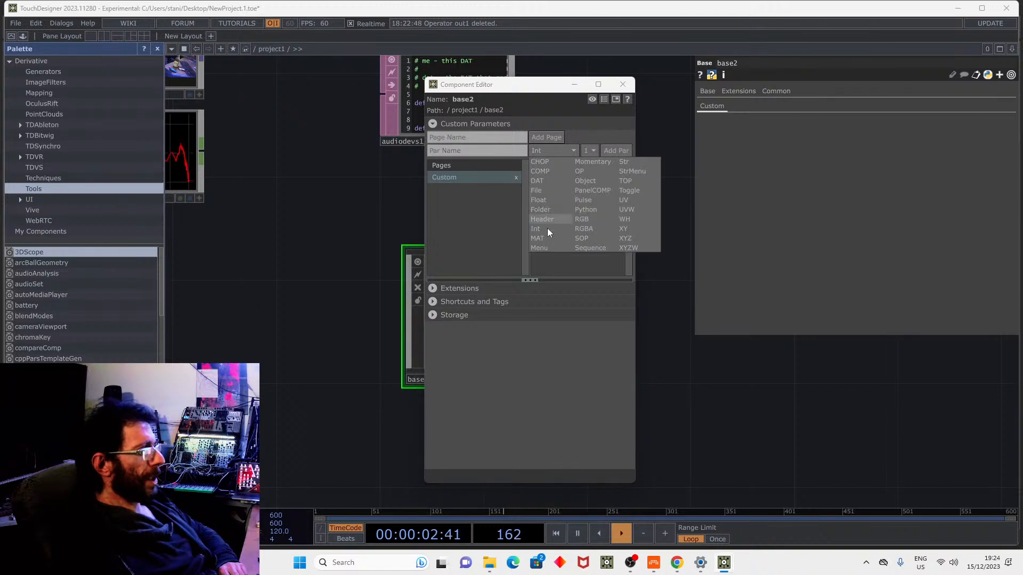
{"action": "left_click", "coordinate": [590, 251]}
{"action": "left_click", "coordinate": [485, 151]}
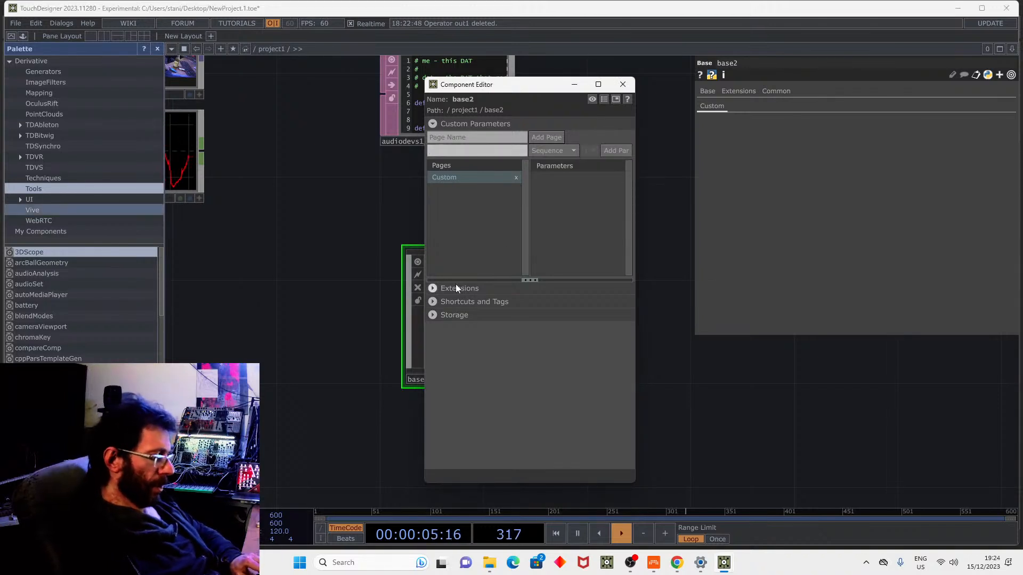
{"action": "type", "text": "New"}
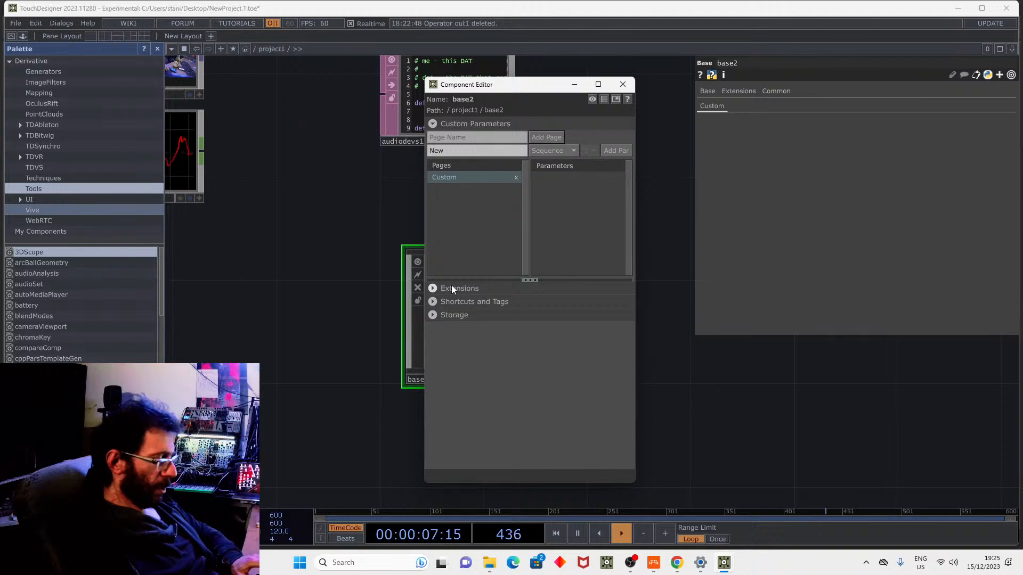
{"action": "type", "text": "Sequence"}
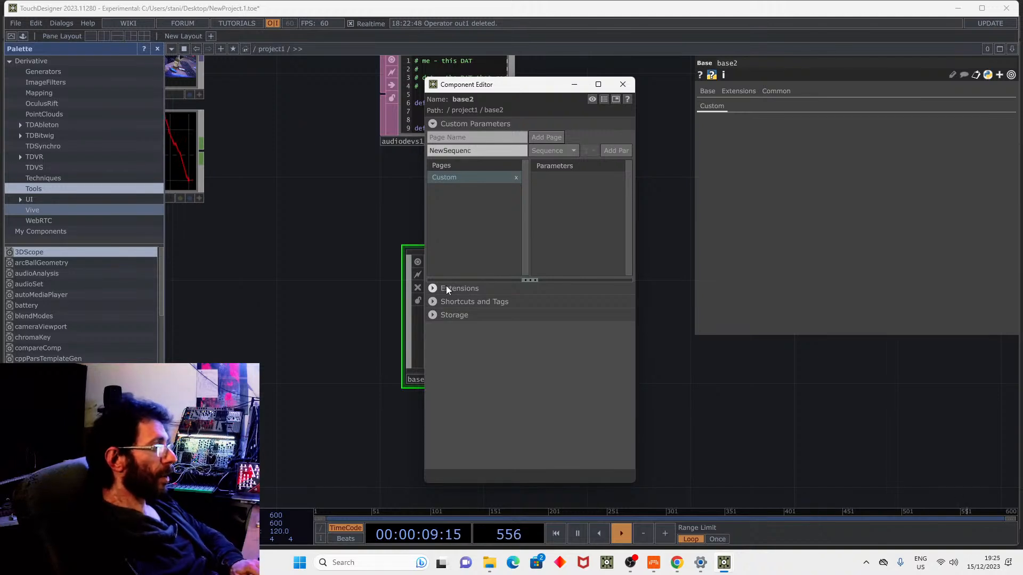
{"action": "left_click", "coordinate": [623, 152]}
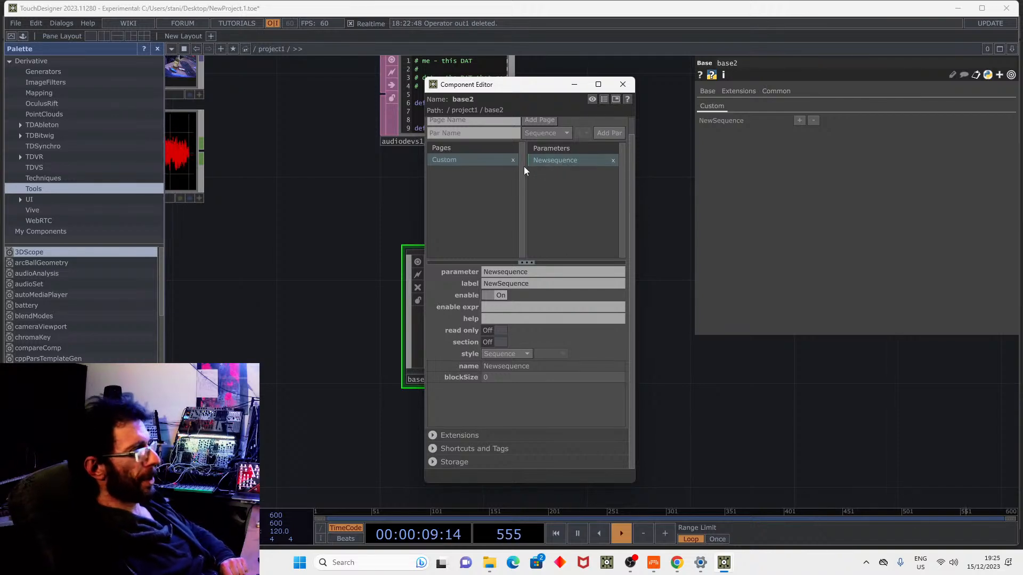
Add a Float parameter named Radius to the Custom page.
{"action": "left_click", "coordinate": [543, 134]}
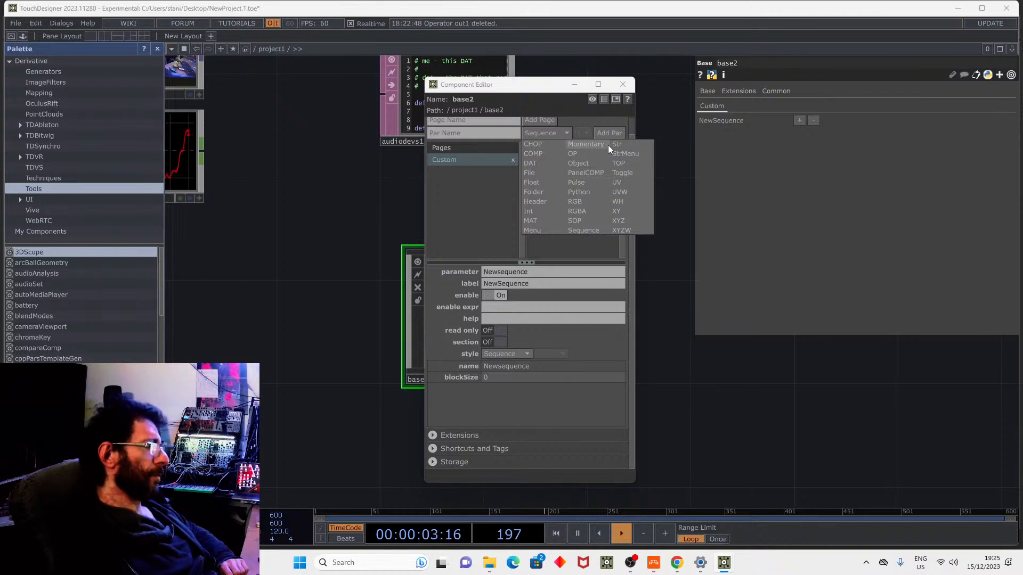
{"action": "left_click", "coordinate": [535, 183]}
{"action": "left_click", "coordinate": [488, 133]}
{"action": "type", "text": "Ra"}
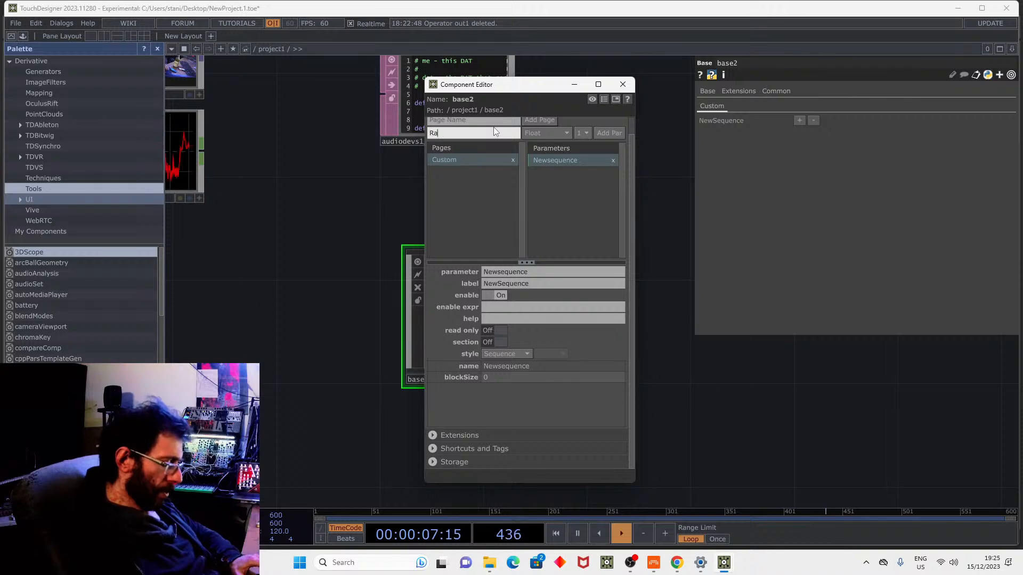
{"action": "type", "text": "dius"}
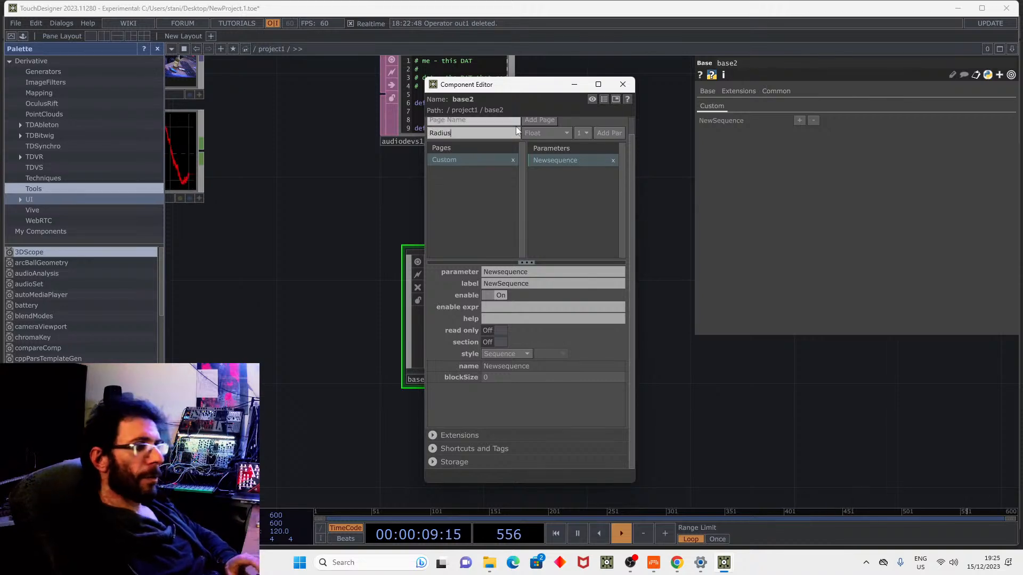
{"action": "left_click", "coordinate": [597, 136]}
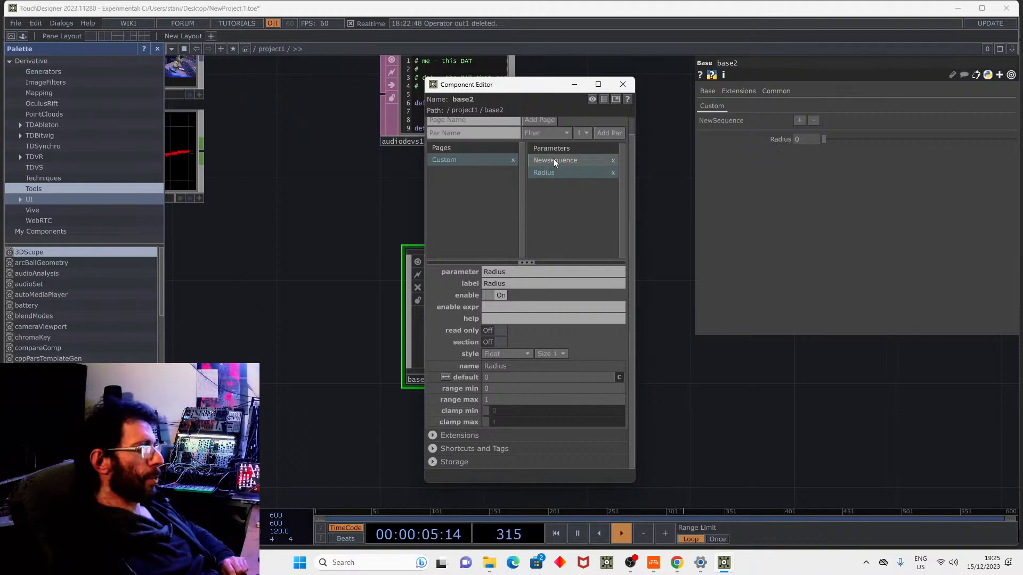
Move Radius into NewSequence and grow it to four blocks with radii 0.232, 0.35, 0.504, 0.591.
{"action": "right_click", "coordinate": [545, 174]}
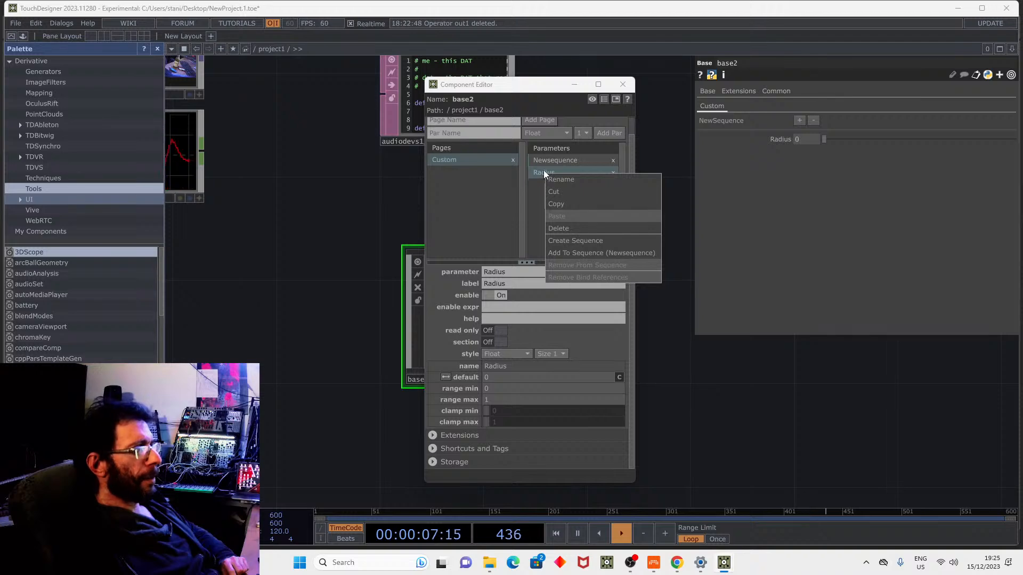
{"action": "left_click", "coordinate": [556, 252]}
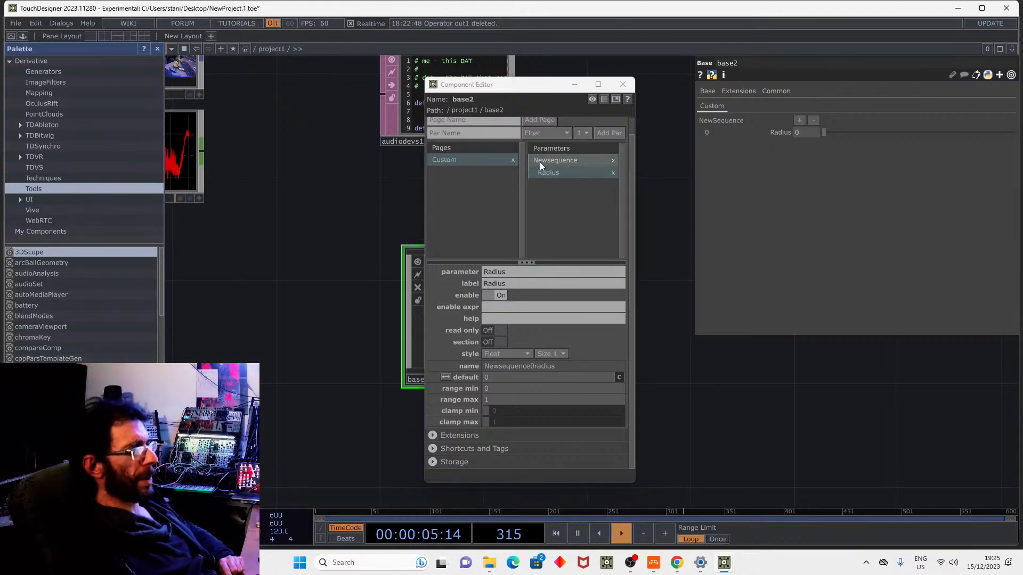
{"action": "left_click", "coordinate": [799, 120]}
{"action": "left_click", "coordinate": [800, 120]}
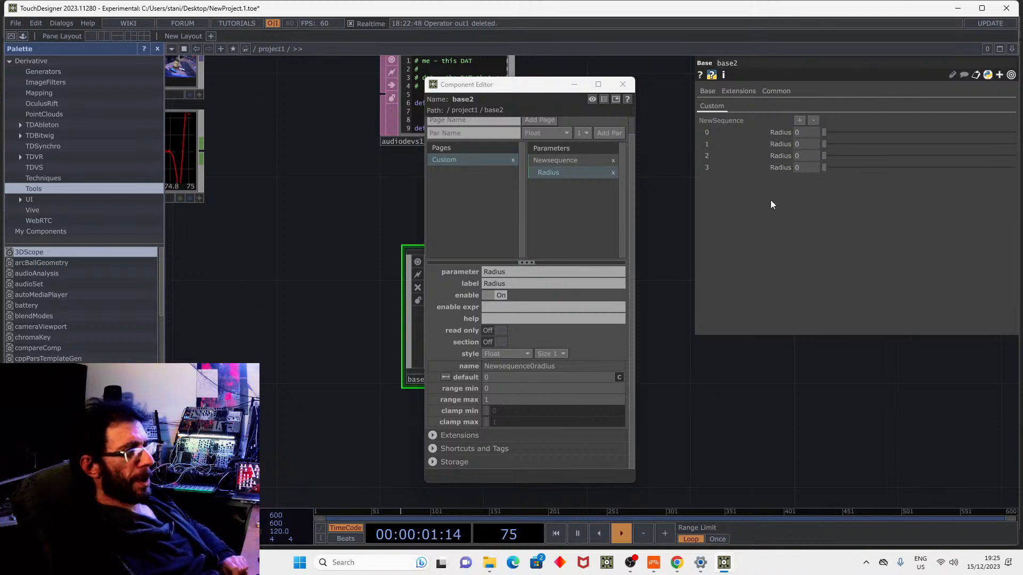
{"action": "left_click", "coordinate": [890, 143]}
{"action": "left_click", "coordinate": [919, 156]}
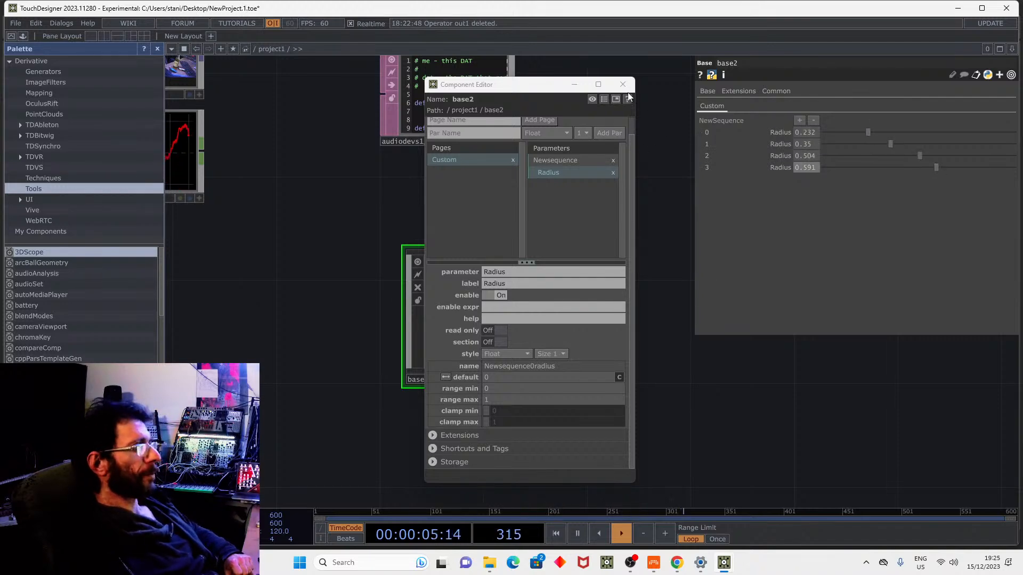
{"action": "left_click", "coordinate": [622, 84]}
Bring audiodevin1 into view and list the CHOP operators, typing 'a' to filter.
{"action": "scroll", "coordinate": [637, 355], "scroll_direction": "down", "scroll_amount": 5}
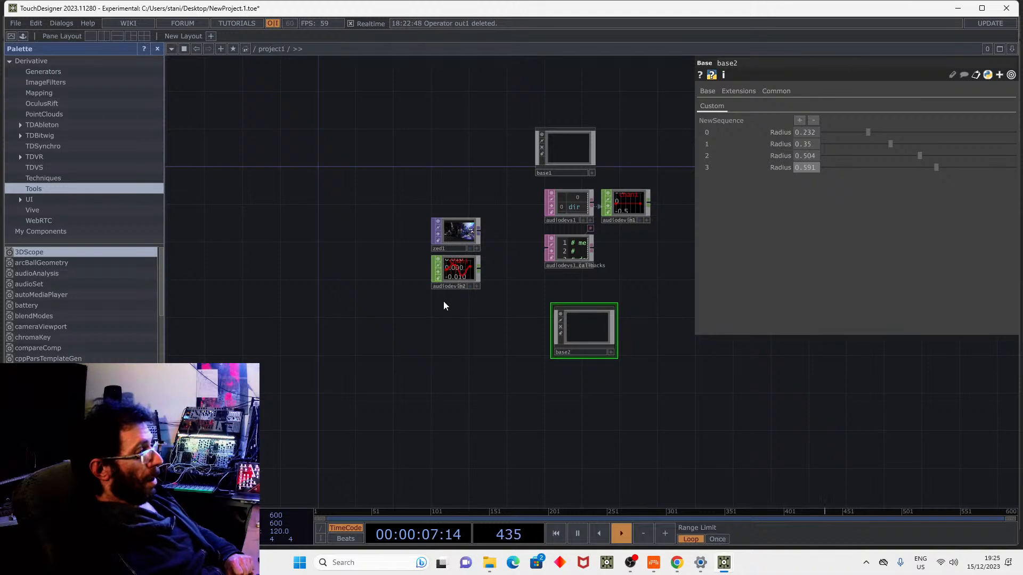
{"action": "scroll", "coordinate": [447, 256], "scroll_direction": "up", "scroll_amount": 5}
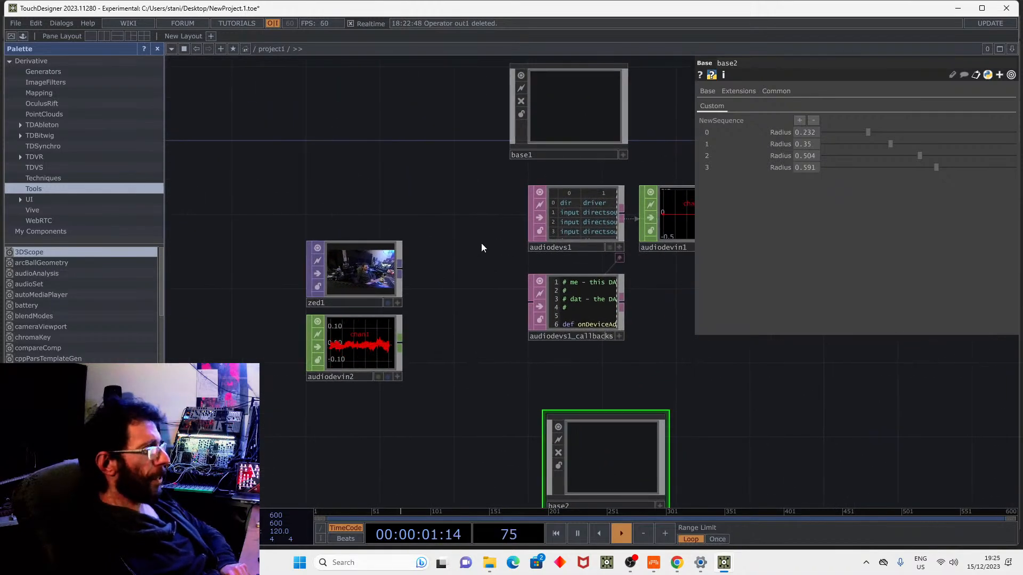
{"action": "left_click_drag", "start_coordinate": [481, 243], "coordinate": [407, 271]}
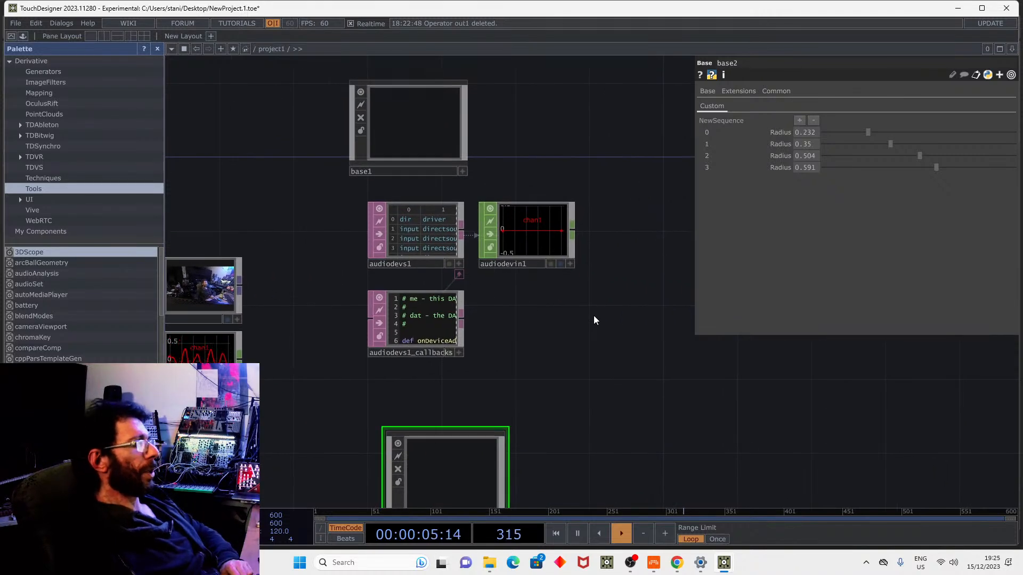
{"action": "key", "text": "Tab"}
{"action": "left_click", "coordinate": [472, 179]}
{"action": "type", "text": "a"}
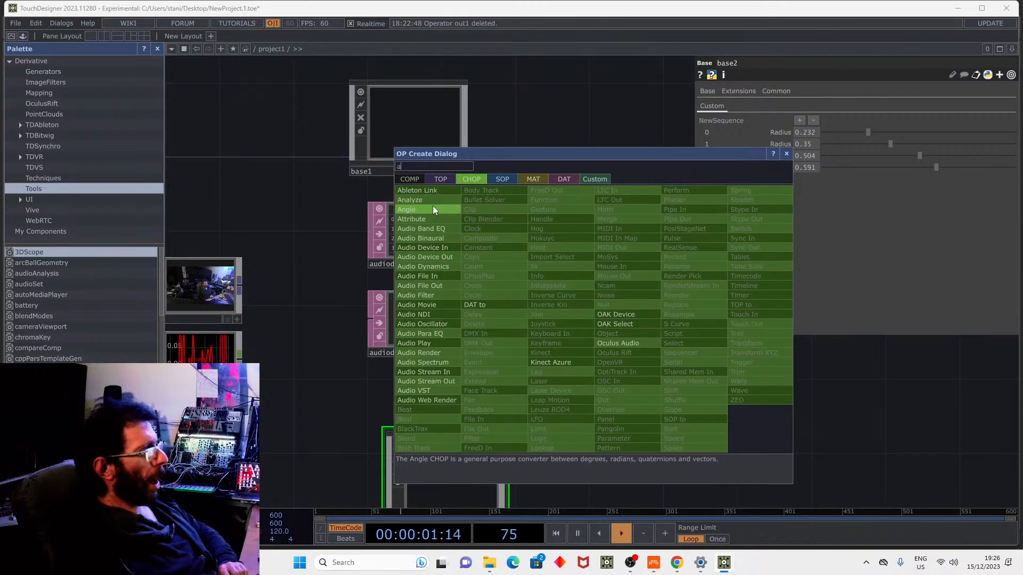
Add an Audio Device In CHOP, audiodevin3, using Webcam 1 (NDI Webcam Audio) as its device.
{"action": "left_click", "coordinate": [435, 247]}
{"action": "left_click", "coordinate": [552, 304]}
{"action": "scroll", "coordinate": [682, 347], "scroll_direction": "up", "scroll_amount": 4}
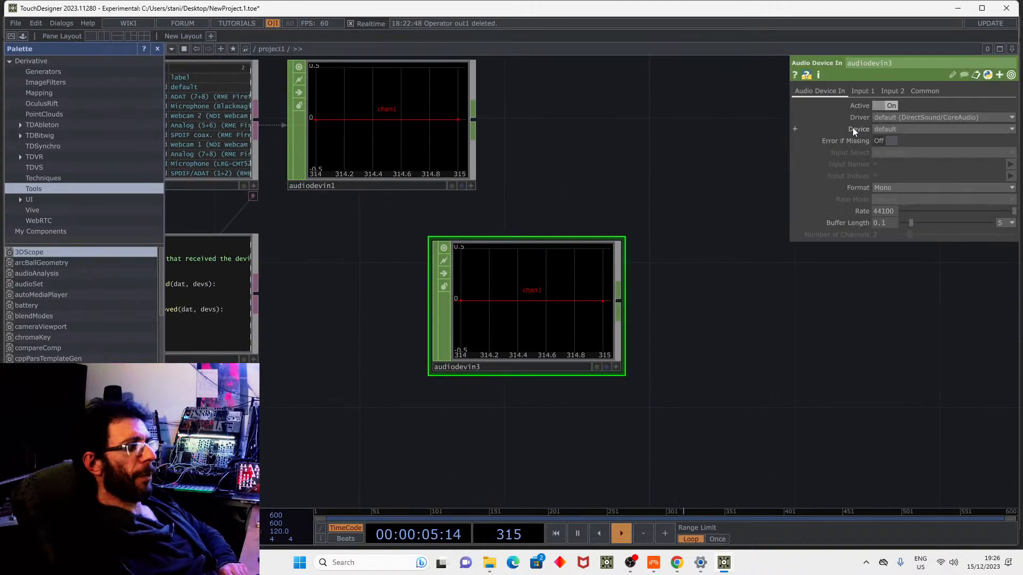
{"action": "left_click", "coordinate": [884, 128]}
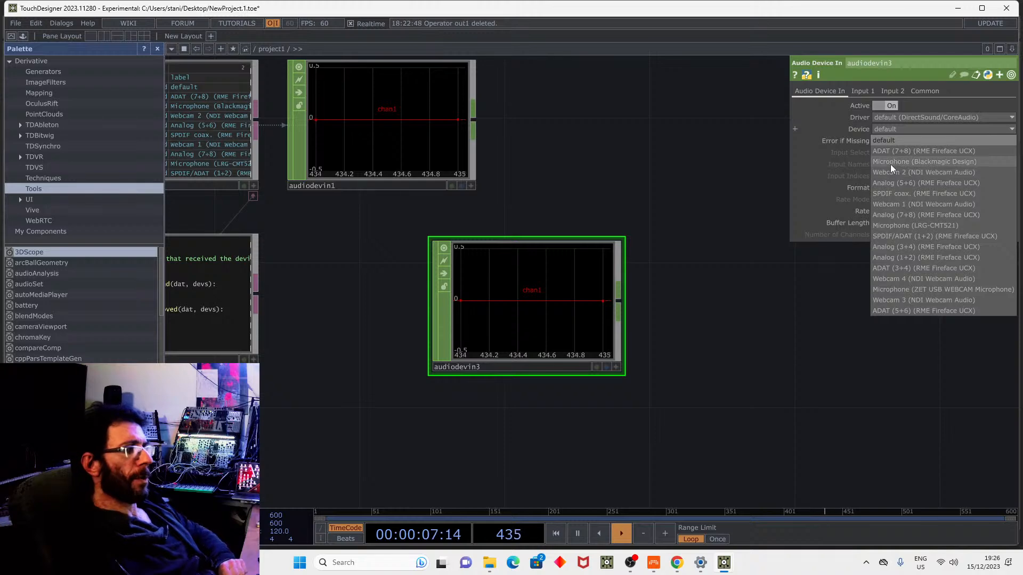
{"action": "left_click", "coordinate": [853, 128]}
Expand the device setting and widen the parameter panel to show the full device ID.
{"action": "left_click", "coordinate": [915, 139]}
{"action": "left_click", "coordinate": [932, 161]}
{"action": "left_click_drag", "start_coordinate": [792, 172], "coordinate": [591, 172]}
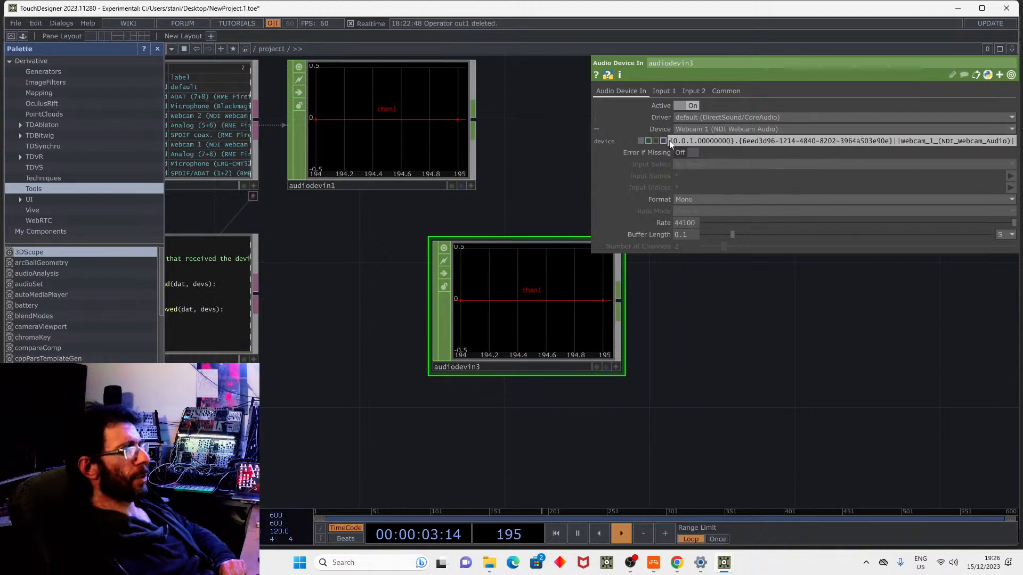
{"action": "left_click_drag", "start_coordinate": [810, 318], "coordinate": [811, 320]}
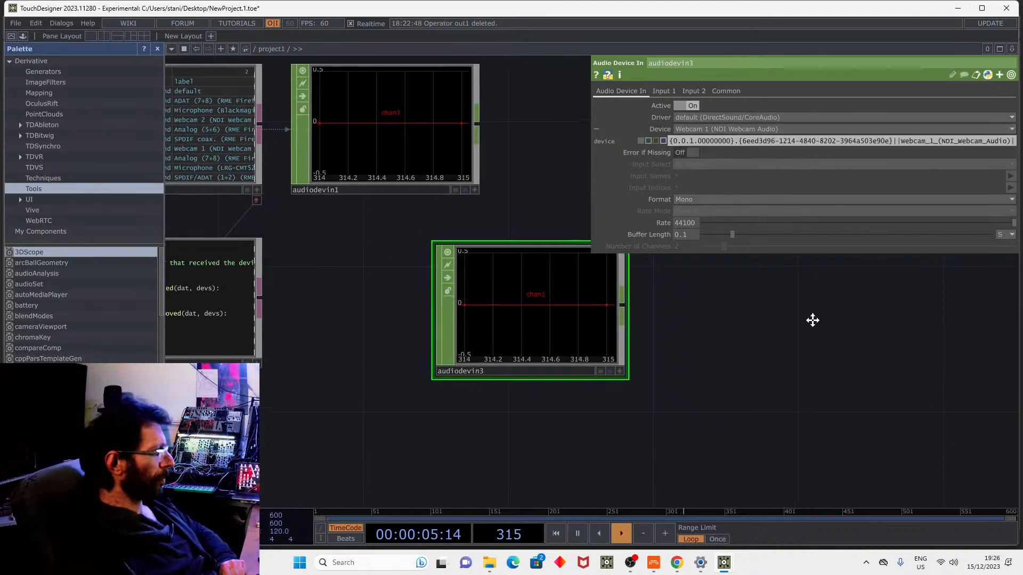
{"action": "scroll", "coordinate": [820, 289], "scroll_direction": "down", "scroll_amount": 5}
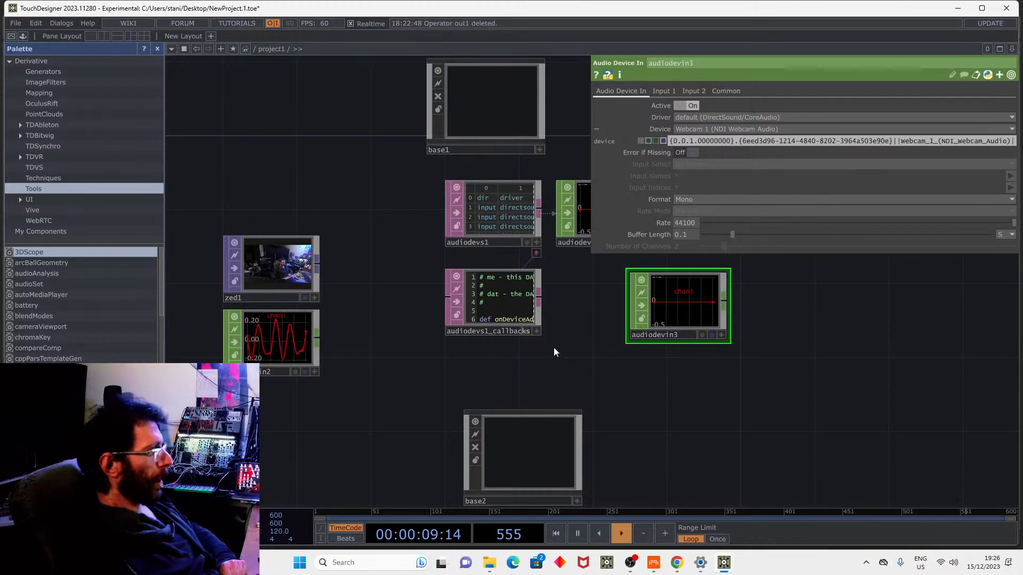
{"action": "scroll", "coordinate": [469, 202], "scroll_direction": "up", "scroll_amount": 5}
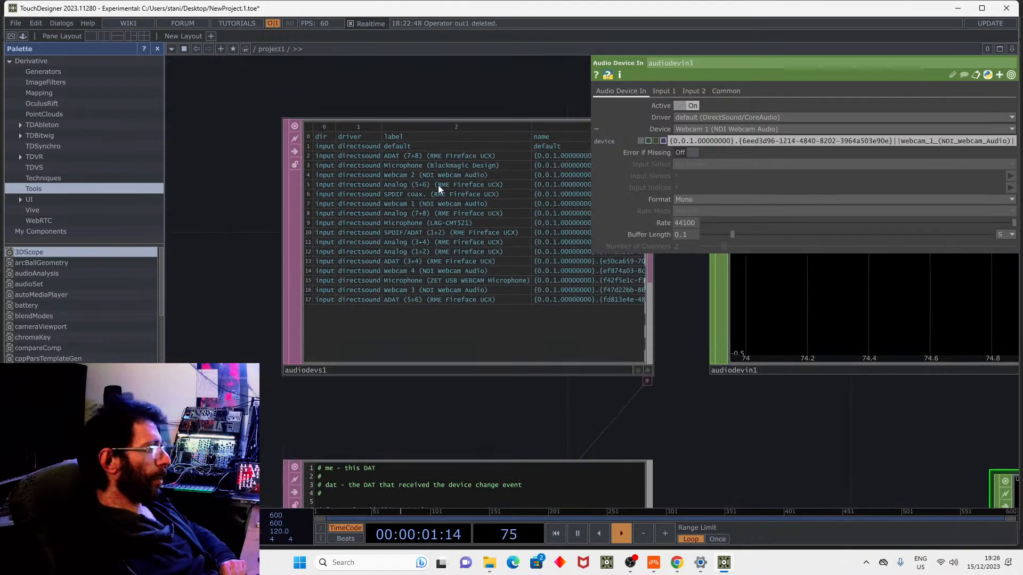
Select the audiodevs1 table and check the available audio drivers.
{"action": "left_click", "coordinate": [437, 181]}
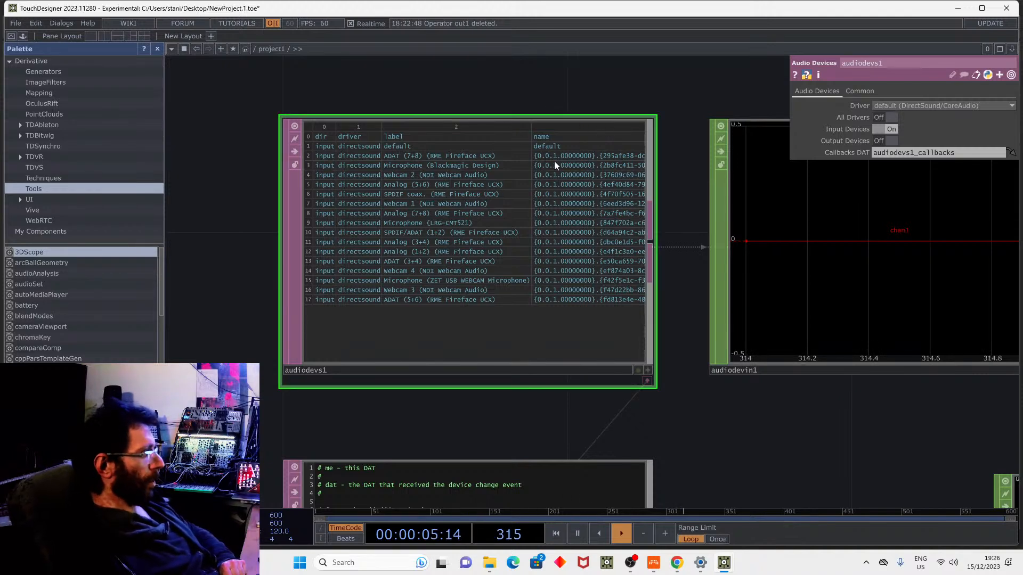
{"action": "left_click", "coordinate": [909, 104]}
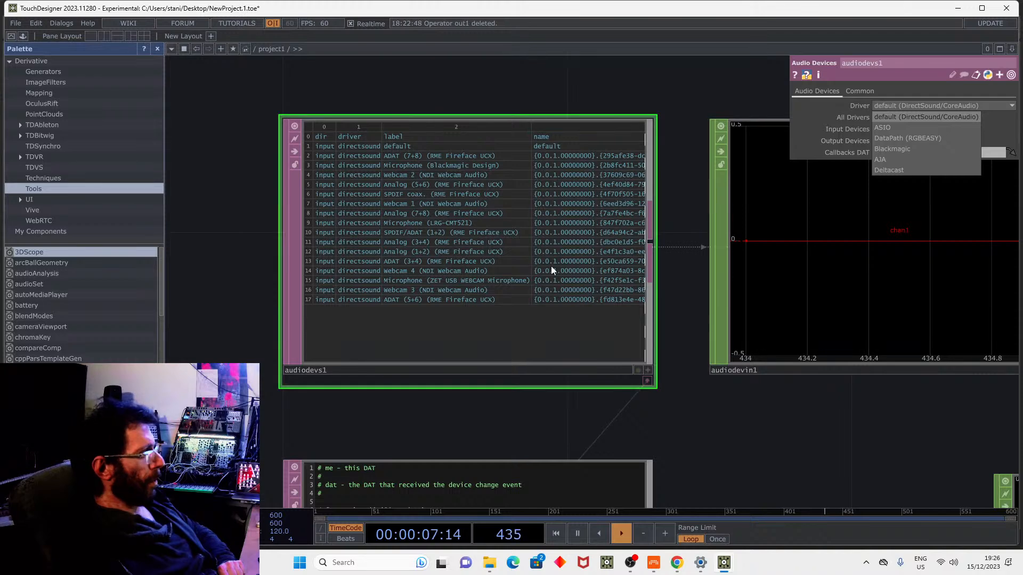
{"action": "scroll", "coordinate": [535, 150], "scroll_direction": "up", "scroll_amount": 2}
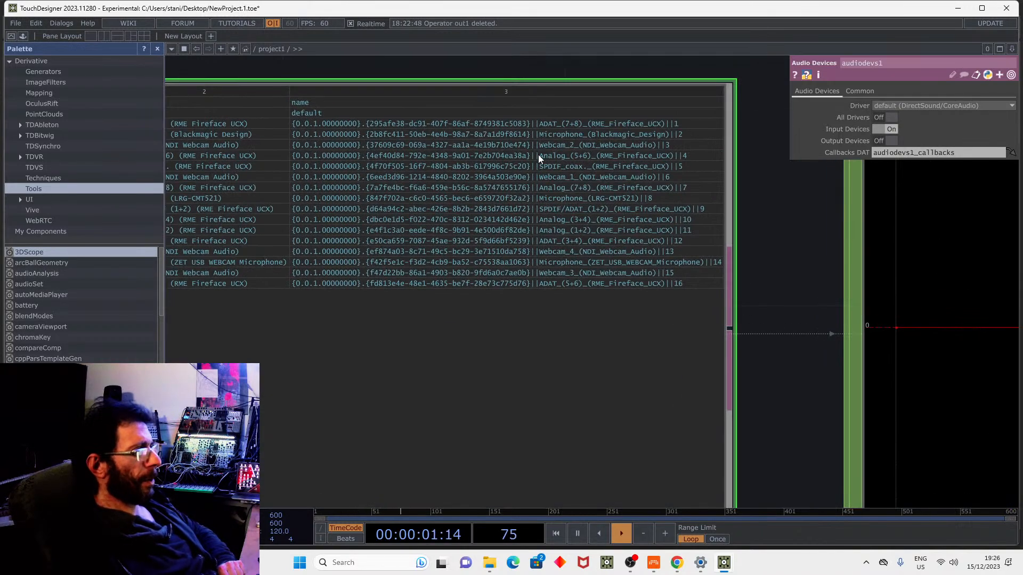
{"action": "scroll", "coordinate": [537, 241], "scroll_direction": "down", "scroll_amount": 3}
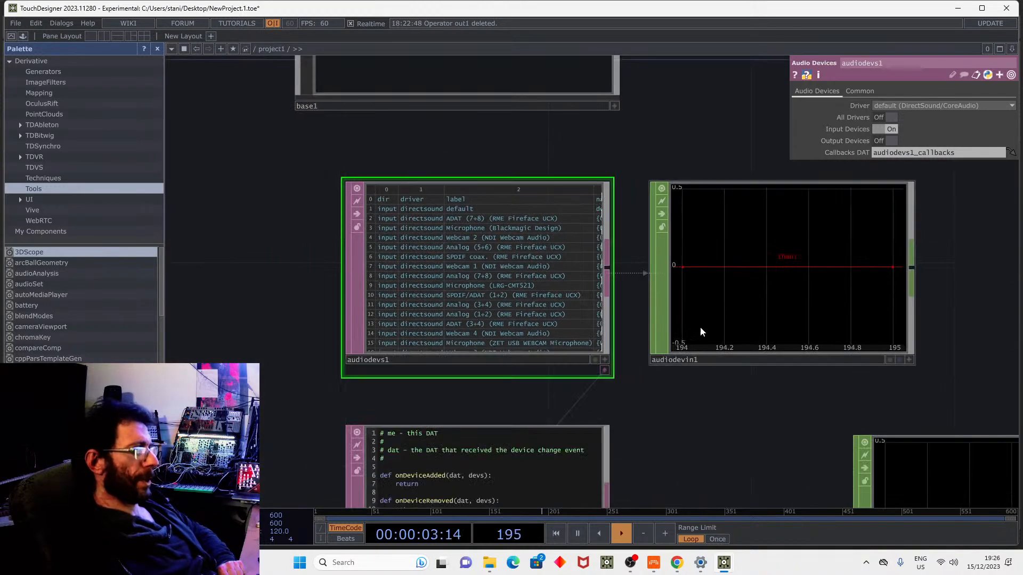
Change audiodevin1's device expression to row 3, Microphone (Blackmagic Design).
{"action": "left_click", "coordinate": [695, 332]}
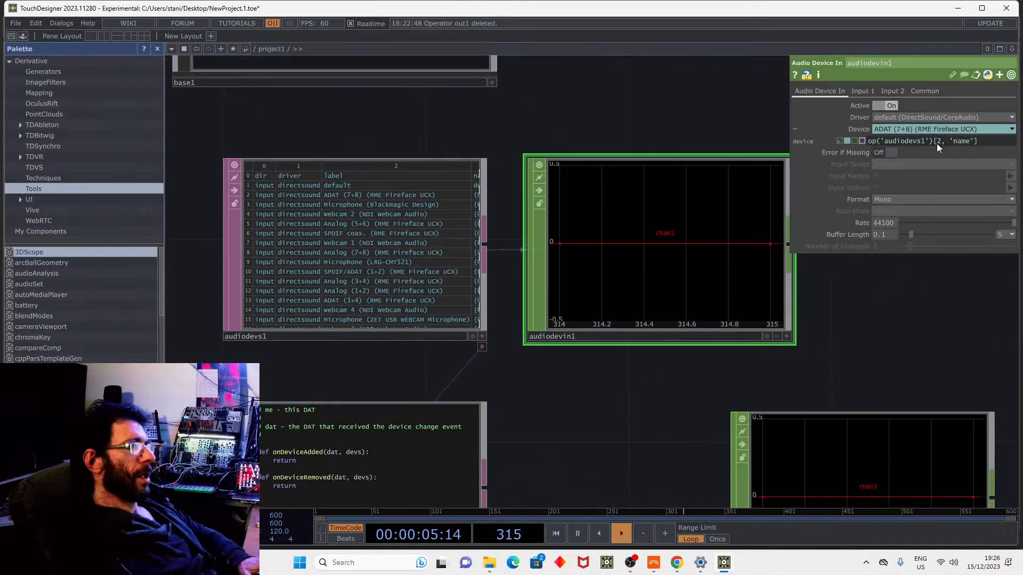
{"action": "mouse_move", "coordinate": [916, 142]}
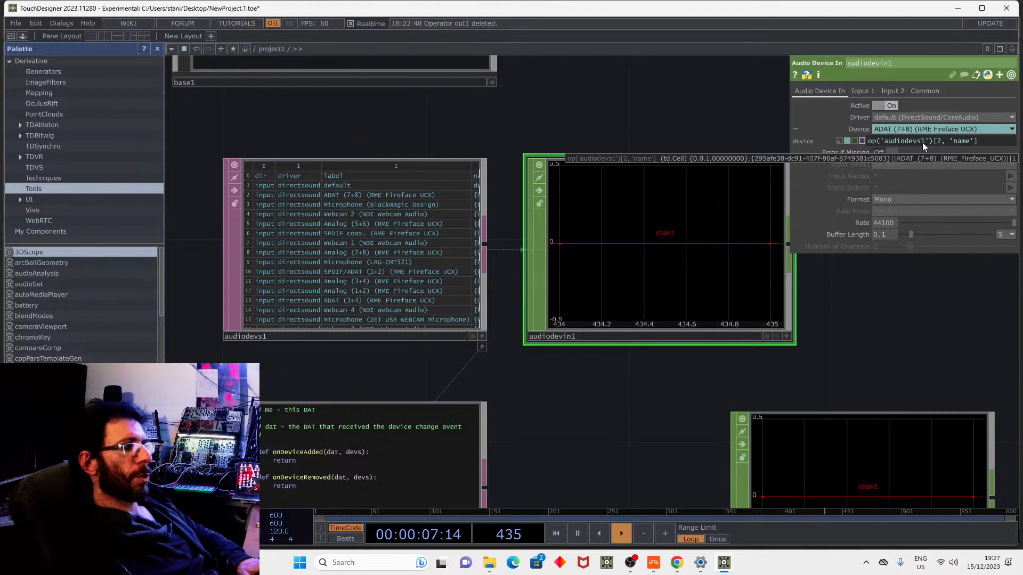
{"action": "double_click", "coordinate": [937, 141]}
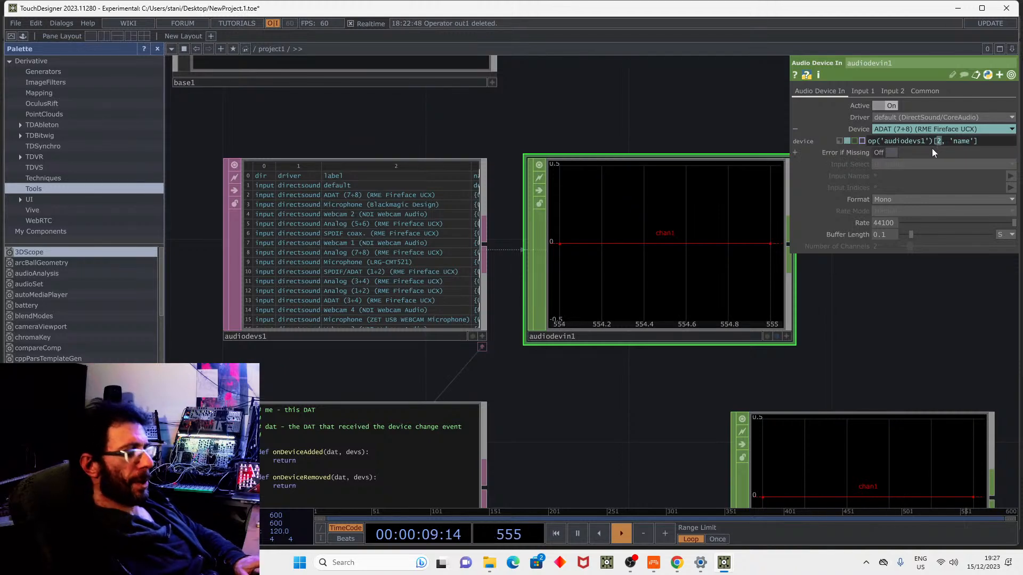
{"action": "type", "text": "3"}
{"action": "key", "text": "Return"}
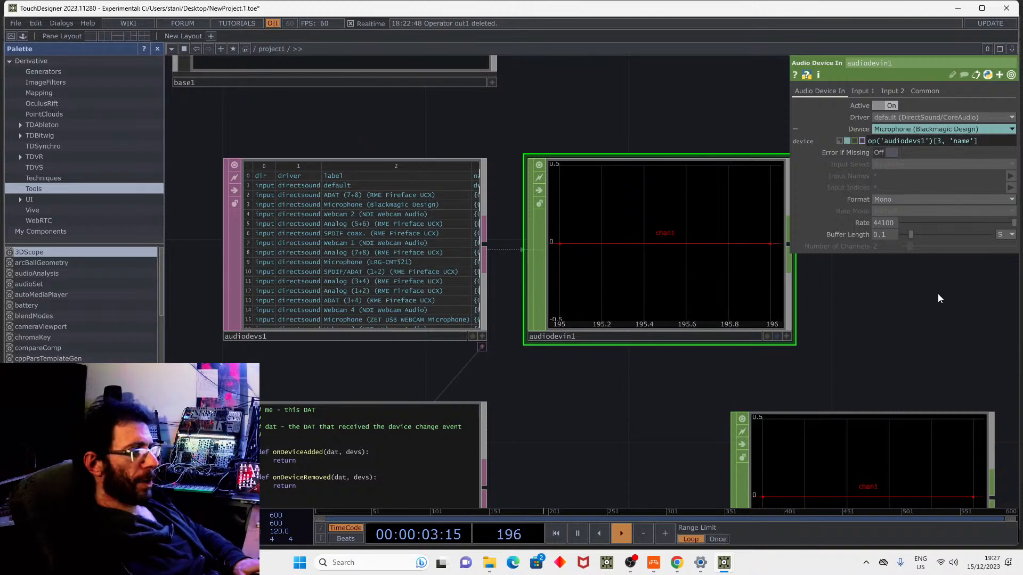
{"action": "scroll", "coordinate": [906, 303], "scroll_direction": "down", "scroll_amount": 5}
Move base2 beneath audiodevin3.
{"action": "left_click_drag", "start_coordinate": [963, 302], "coordinate": [864, 290]}
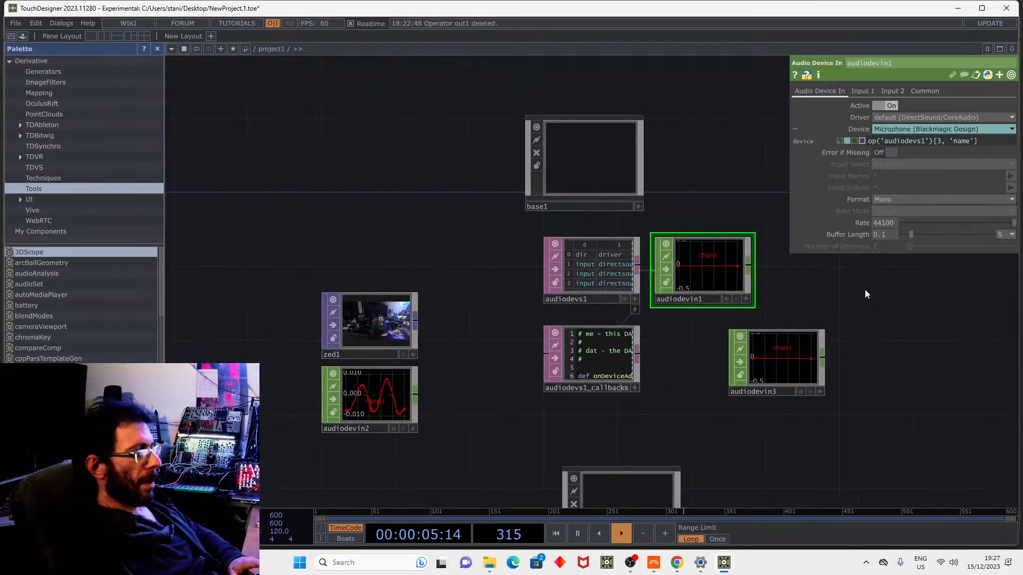
{"action": "left_click_drag", "start_coordinate": [860, 438], "coordinate": [862, 333]}
{"action": "left_click_drag", "start_coordinate": [617, 413], "coordinate": [783, 339]}
{"action": "left_click_drag", "start_coordinate": [668, 323], "coordinate": [730, 256]}
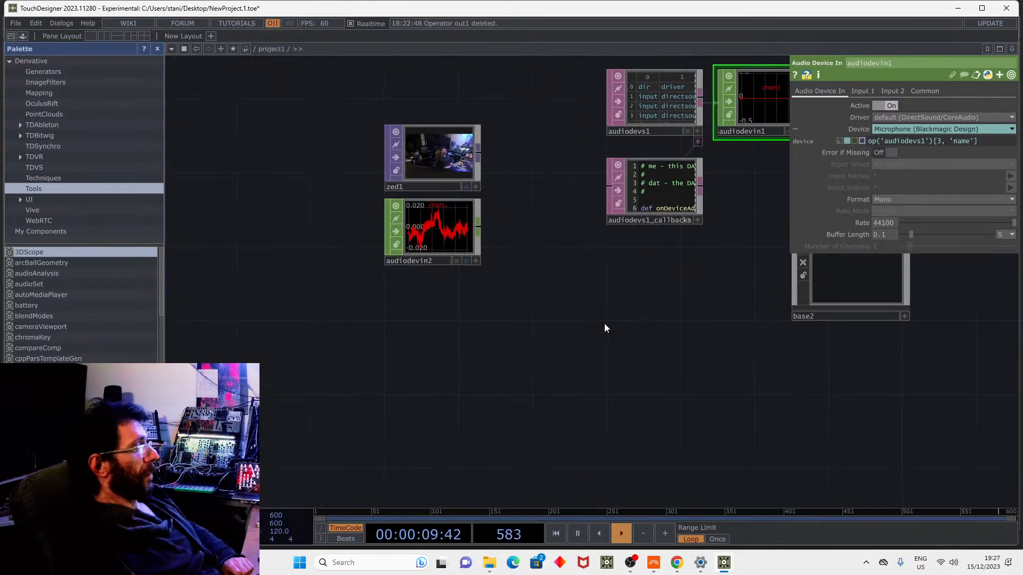
Add a Body Track CHOP, bodytrack1, below audiodevin2 with zed1 as its source TOP.
{"action": "left_click", "coordinate": [438, 155]}
{"action": "key", "text": "Tab"}
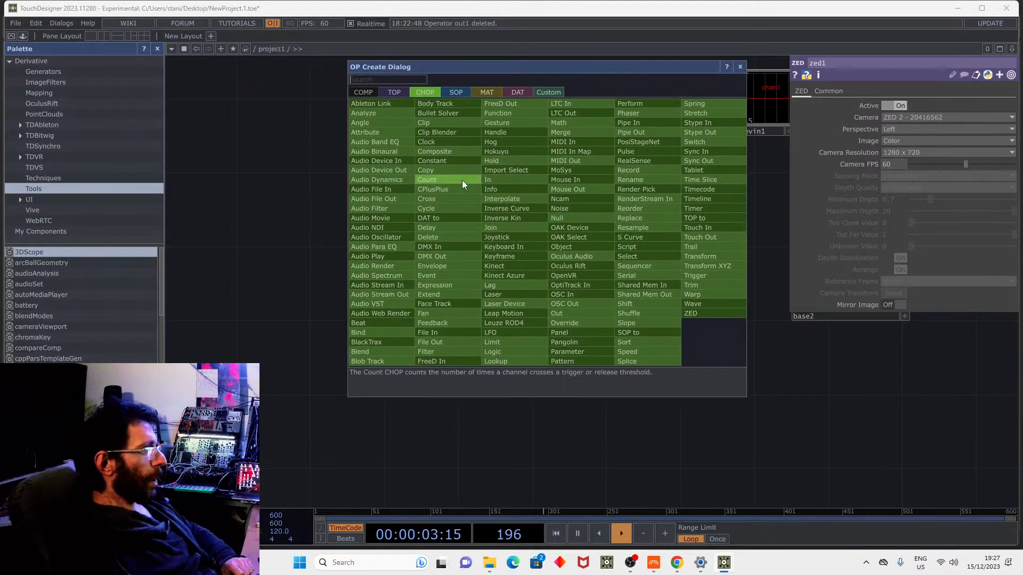
{"action": "left_click", "coordinate": [440, 107]}
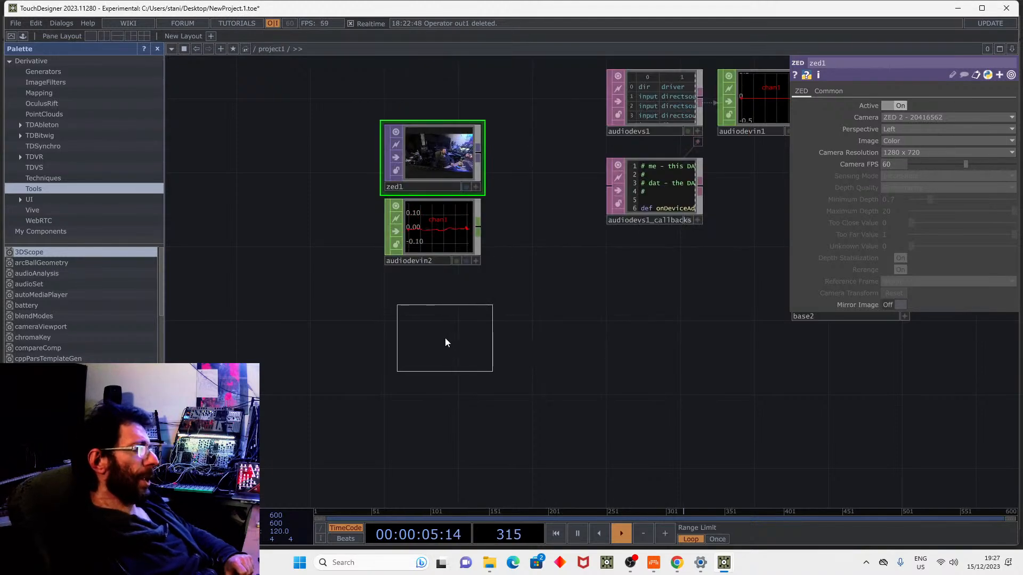
{"action": "left_click", "coordinate": [445, 340]}
{"action": "scroll", "coordinate": [512, 266], "scroll_direction": "up", "scroll_amount": 5}
{"action": "scroll", "coordinate": [579, 297], "scroll_direction": "down", "scroll_amount": 2}
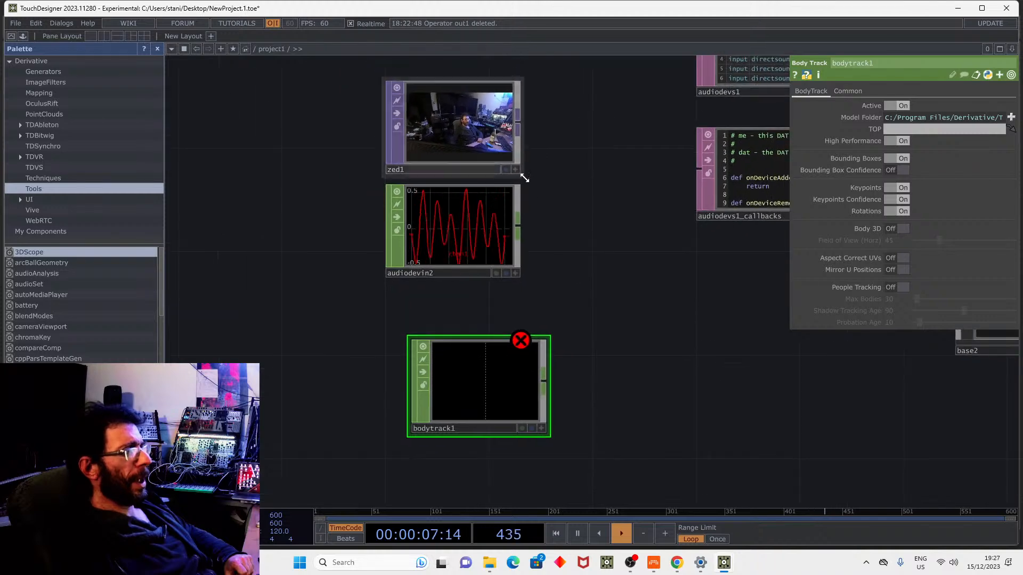
{"action": "left_click_drag", "start_coordinate": [455, 142], "coordinate": [893, 131]}
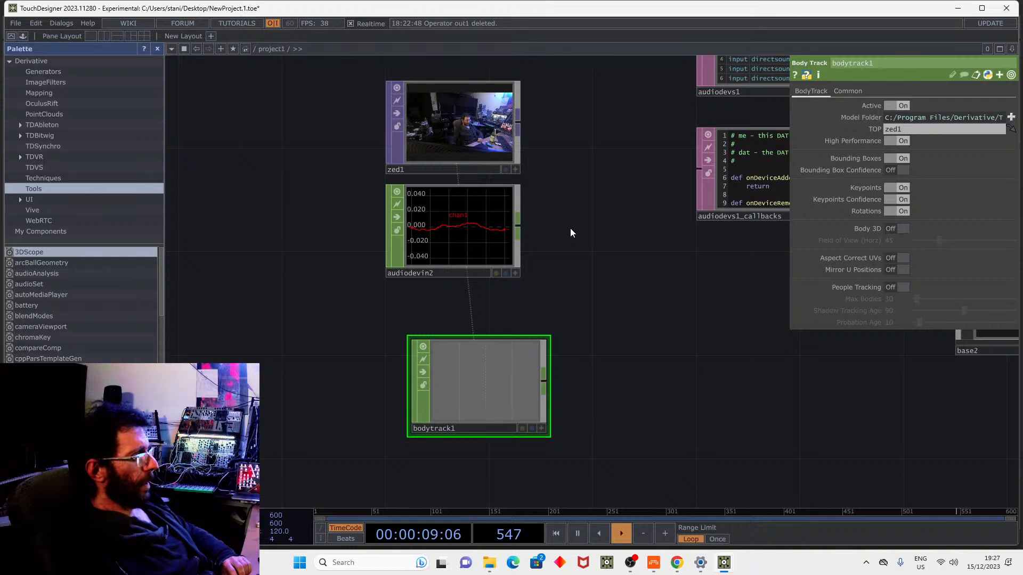
{"action": "key", "text": "alt+Tab"}
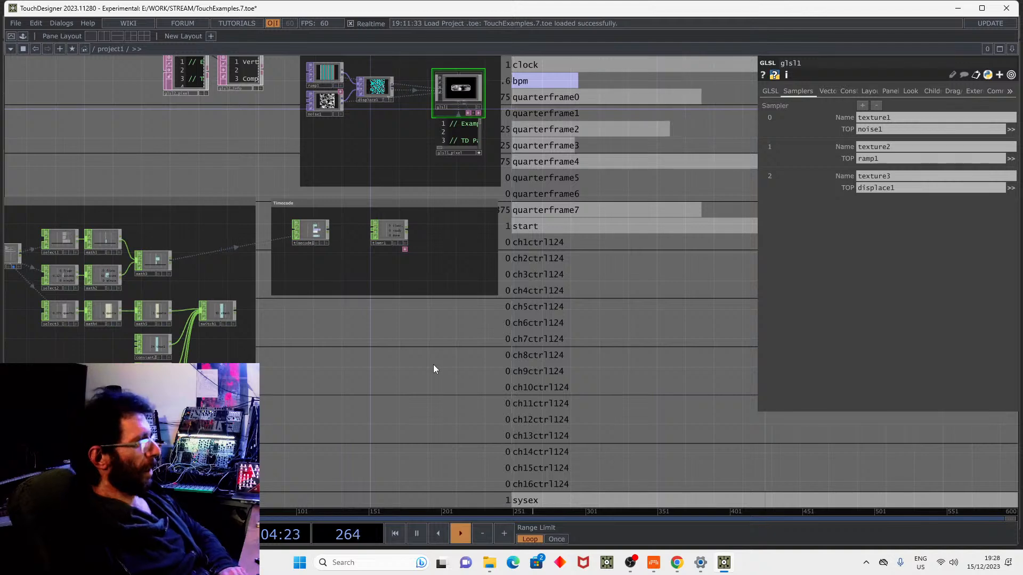
Add a ZED TOP, zed1, showing the live camera feed, and choose Bloom to follow it.
{"action": "left_click_drag", "start_coordinate": [433, 365], "coordinate": [480, 355]}
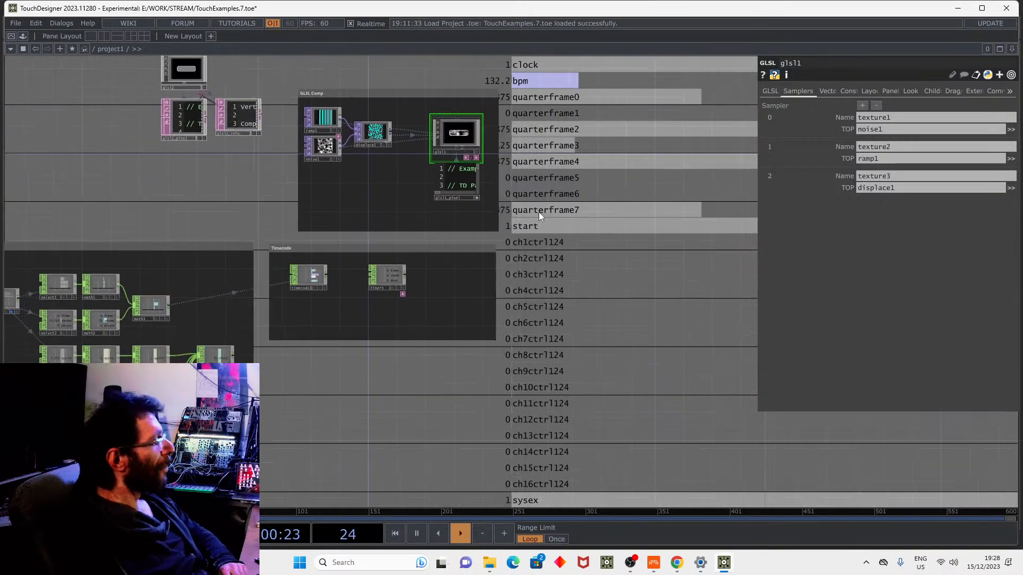
{"action": "key", "text": "Tab"}
{"action": "left_click", "coordinate": [397, 151]}
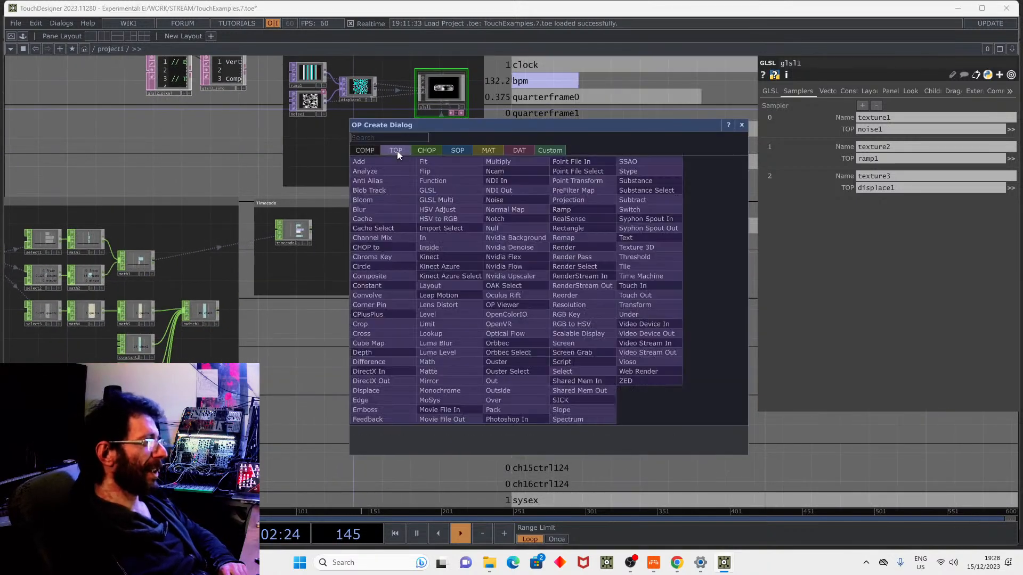
{"action": "left_click", "coordinate": [634, 362]}
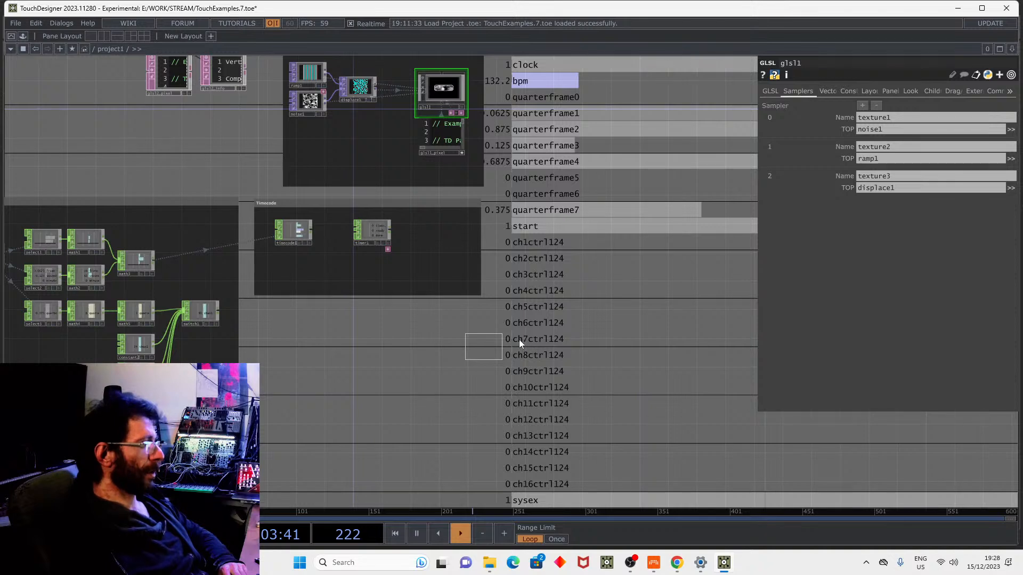
{"action": "left_click", "coordinate": [527, 312]}
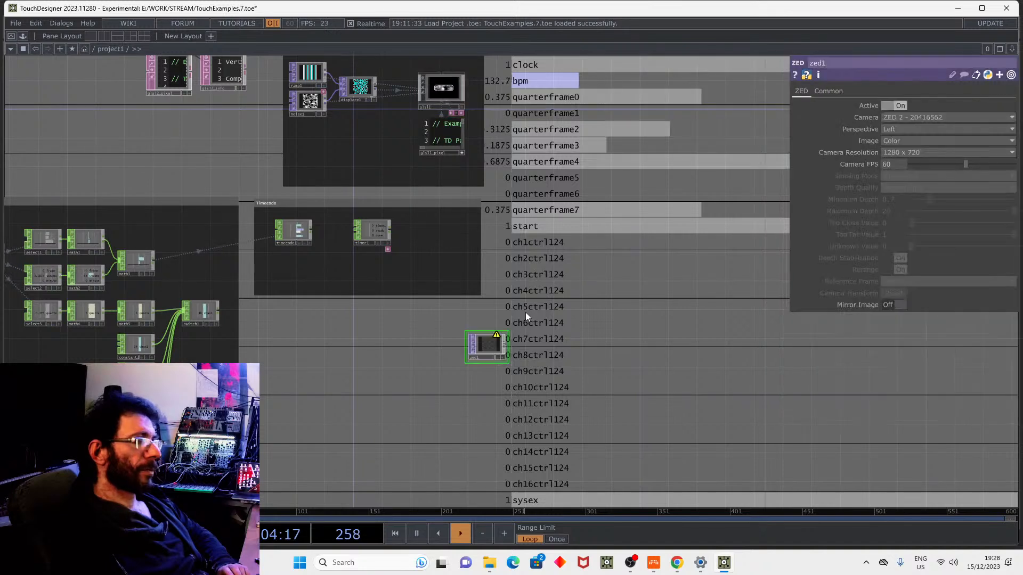
{"action": "scroll", "coordinate": [510, 341], "scroll_direction": "up", "scroll_amount": 3}
{"action": "scroll", "coordinate": [516, 336], "scroll_direction": "up", "scroll_amount": 2}
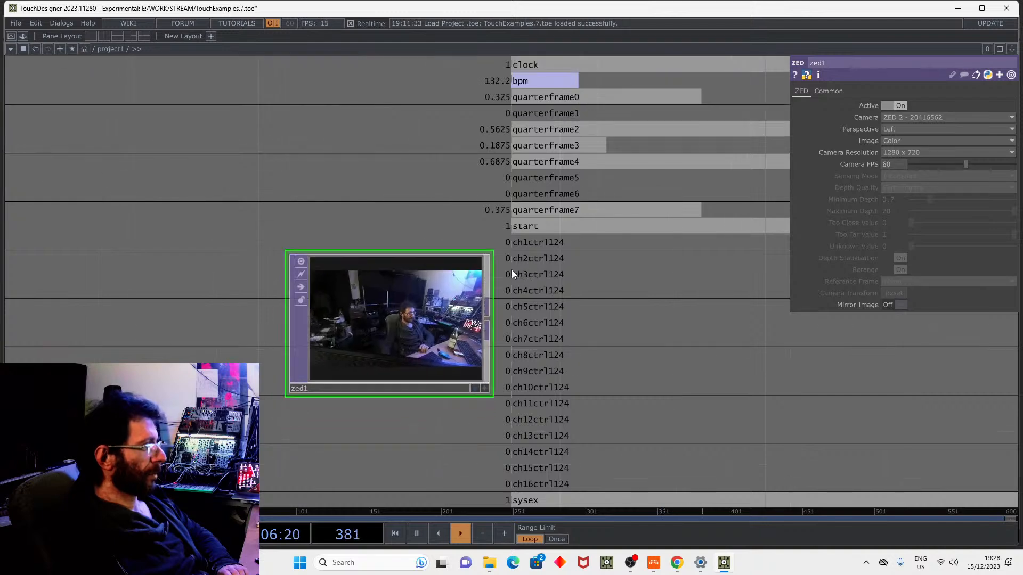
{"action": "right_click", "coordinate": [491, 316]}
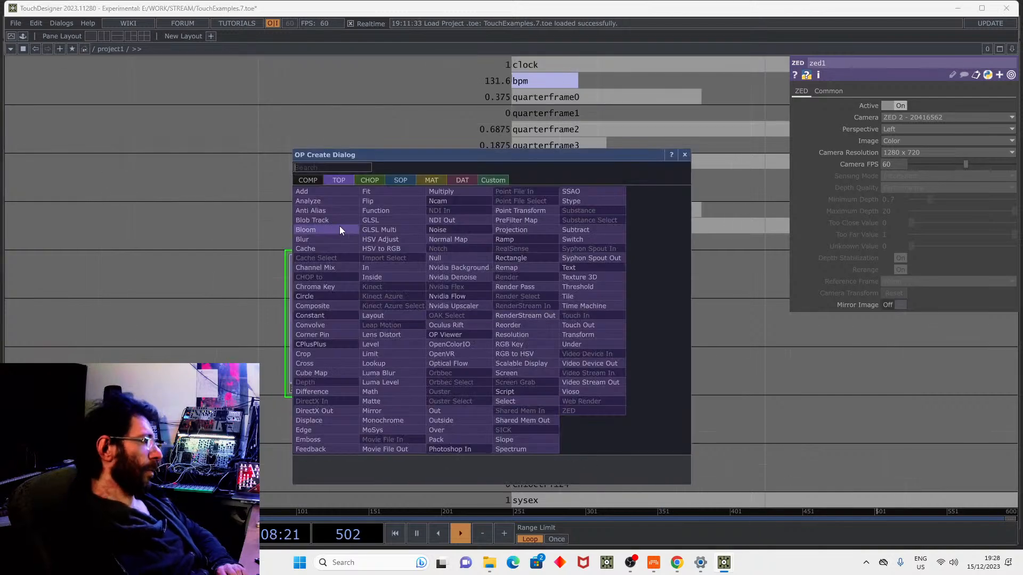
{"action": "left_click", "coordinate": [317, 228]}
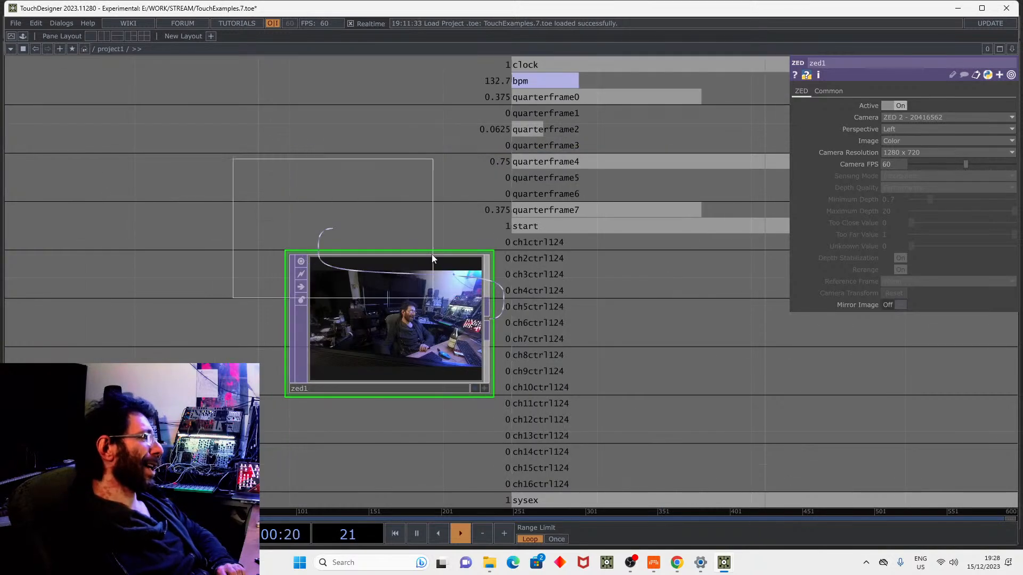
Place bloom1 after zed1, show only the bloom layer, and tune intensity and radius 0.15–0.57.
{"action": "left_click", "coordinate": [692, 319]}
{"action": "scroll", "coordinate": [765, 318], "scroll_direction": "up", "scroll_amount": 4}
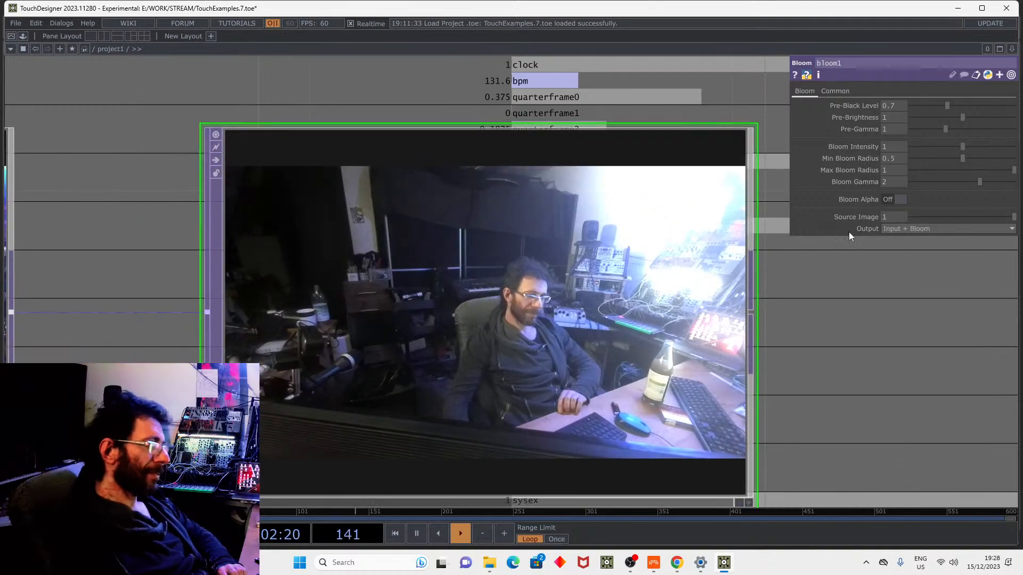
{"action": "left_click", "coordinate": [922, 228]}
{"action": "left_click", "coordinate": [910, 260]}
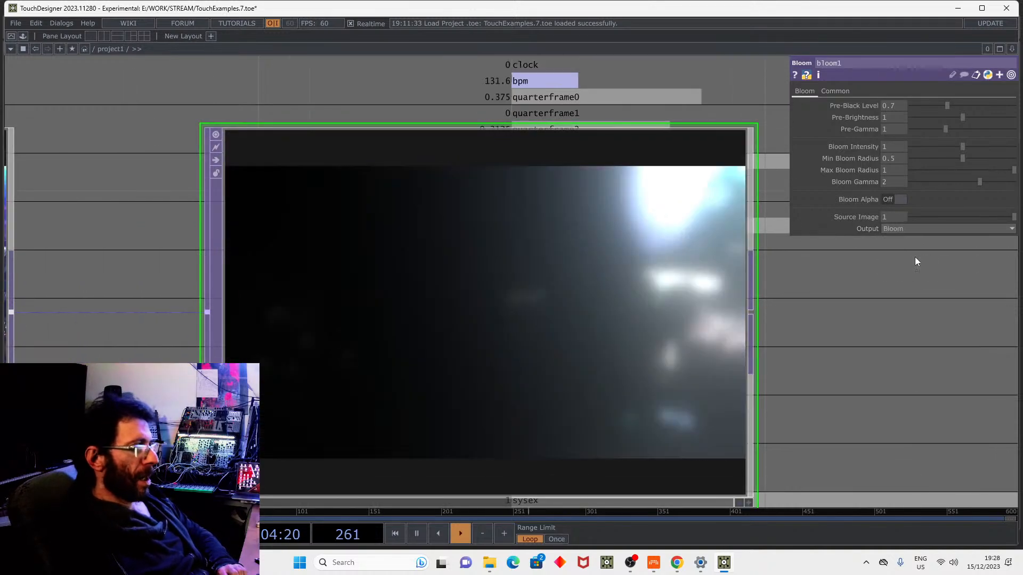
{"action": "left_click_drag", "start_coordinate": [955, 146], "coordinate": [976, 181]}
{"action": "left_click", "coordinate": [960, 171]}
Set bloom1's Output to Input + Bloom, raise Pre-Black Level, and minimize TouchDesigner.
{"action": "scroll", "coordinate": [861, 247], "scroll_direction": "down", "scroll_amount": 3}
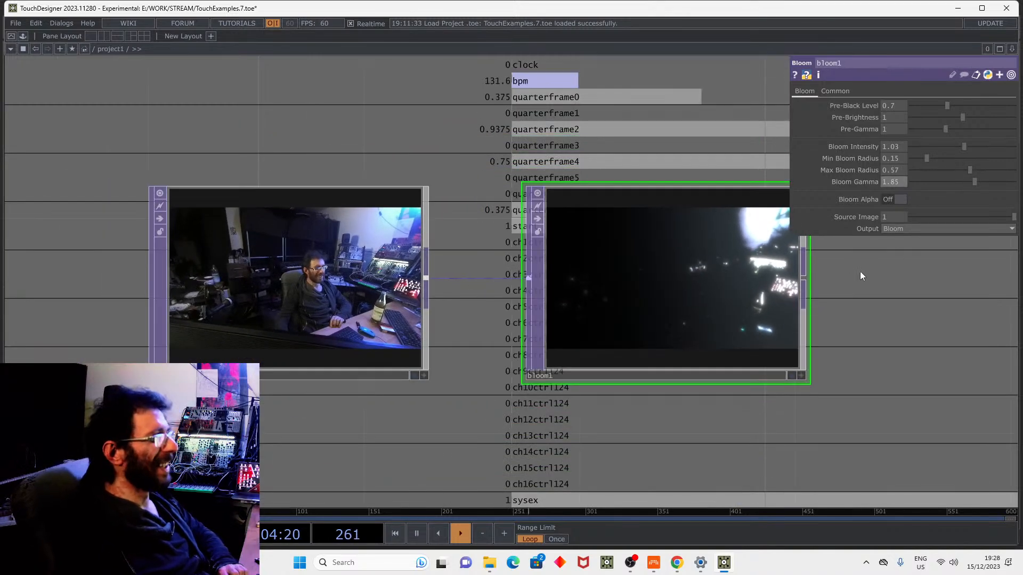
{"action": "left_click", "coordinate": [889, 230]}
{"action": "left_click", "coordinate": [906, 271]}
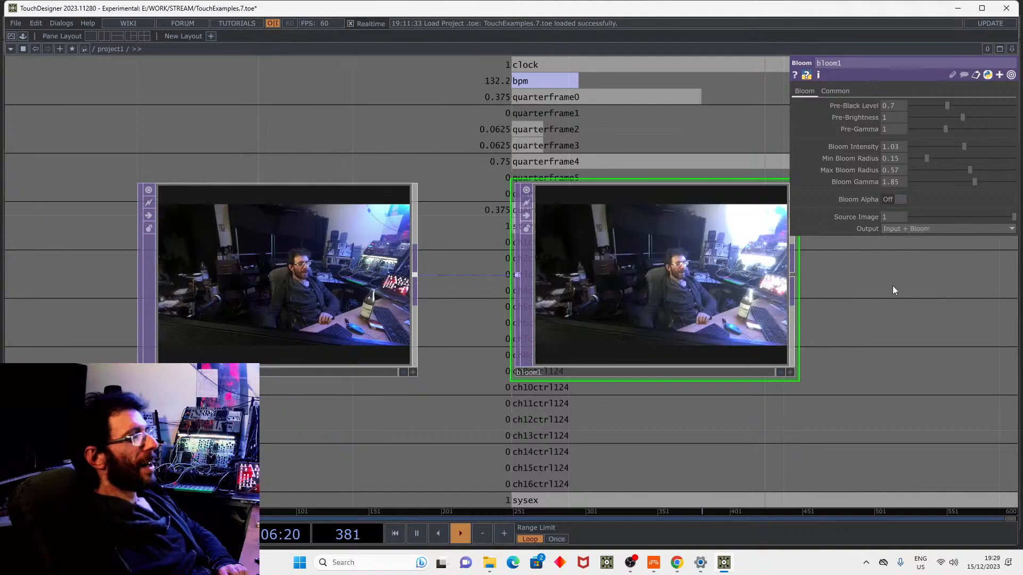
{"action": "scroll", "coordinate": [878, 303], "scroll_direction": "right", "scroll_amount": 3}
{"action": "mouse_move", "coordinate": [946, 105]}
{"action": "left_mouse_down"}
{"action": "mouse_move", "coordinate": [978, 107]}
{"action": "mouse_move", "coordinate": [954, 110]}
{"action": "left_mouse_up"}
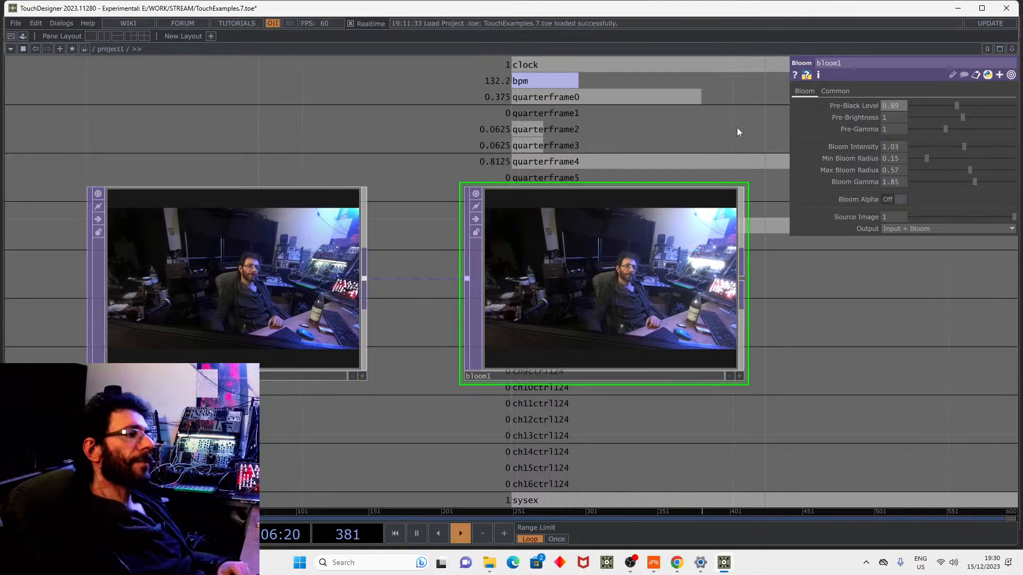
{"action": "left_click", "coordinate": [956, 8]}
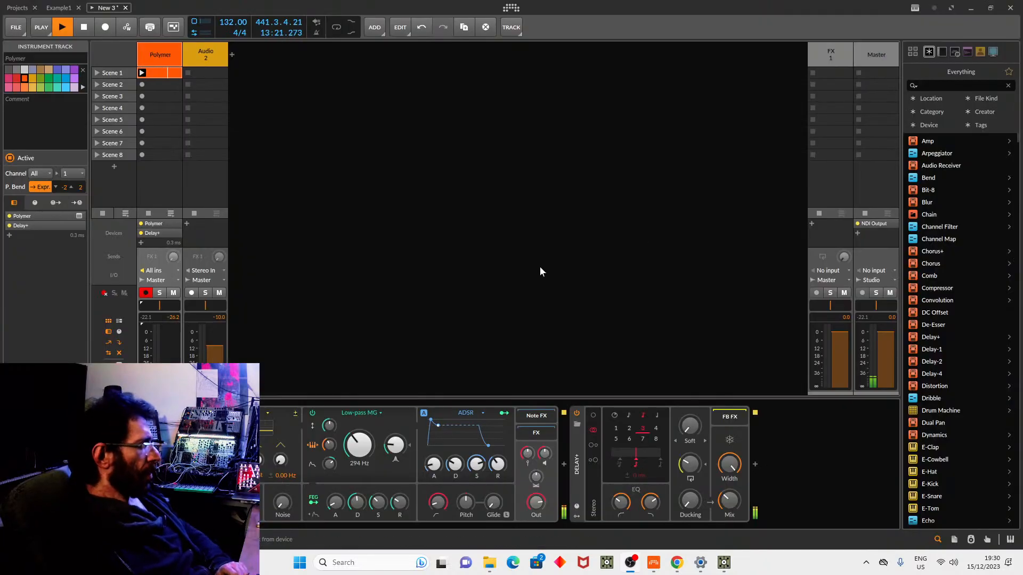
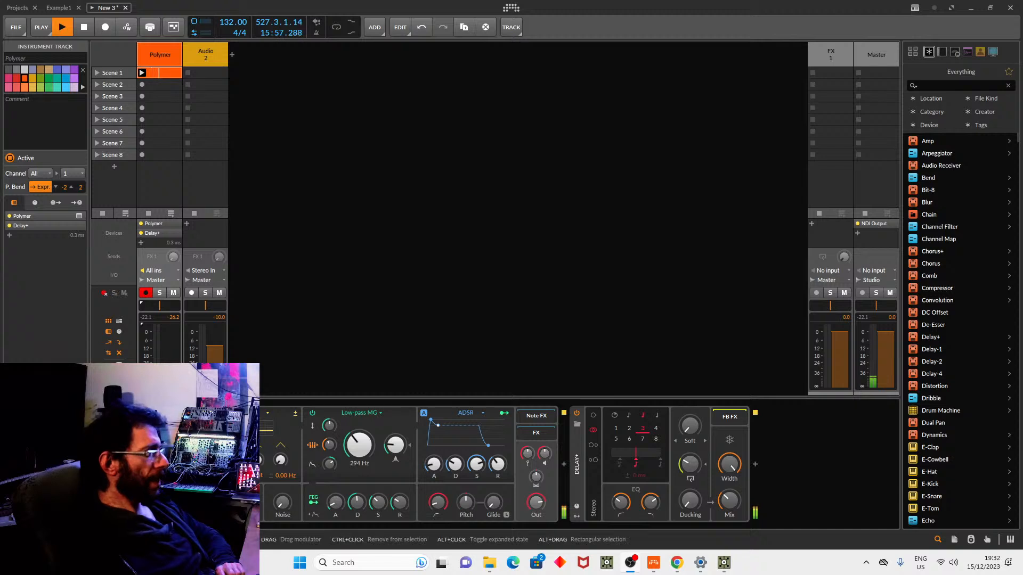
Show Polymer's settings in the inspector and bring up its oscillator type list, currently Union.
{"action": "left_click", "coordinate": [576, 463]}
{"action": "left_click", "coordinate": [100, 463]}
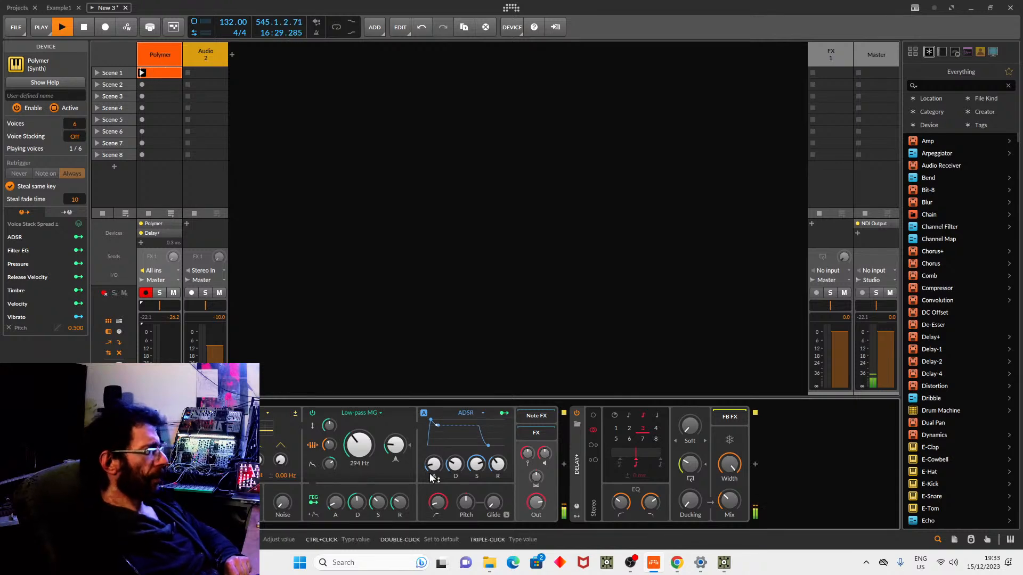
{"action": "left_click", "coordinate": [267, 412]}
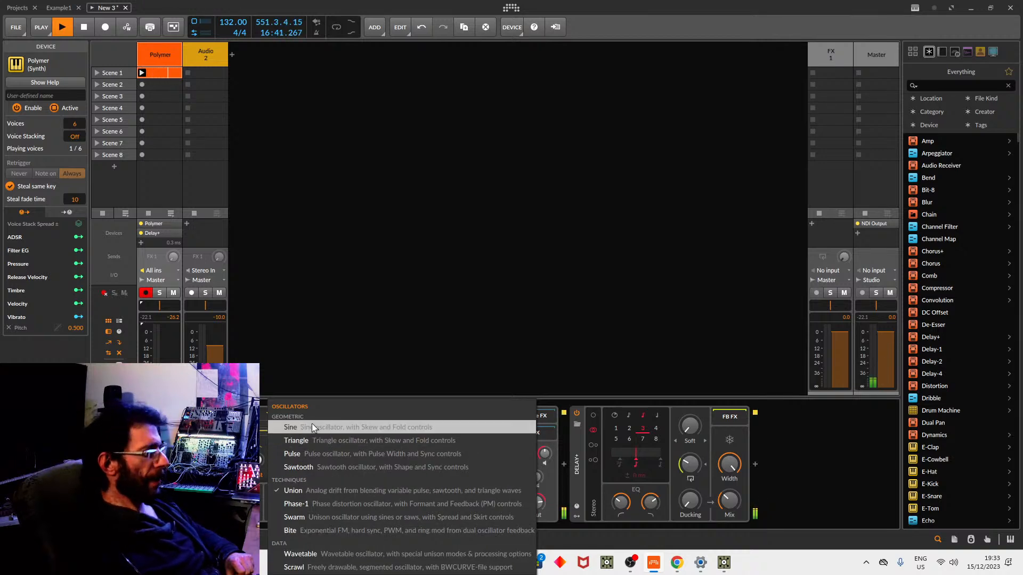
Change Polymer's oscillator from Union to Wavetable, then bring up the Low-pass MG filter choices.
{"action": "left_click", "coordinate": [318, 349]}
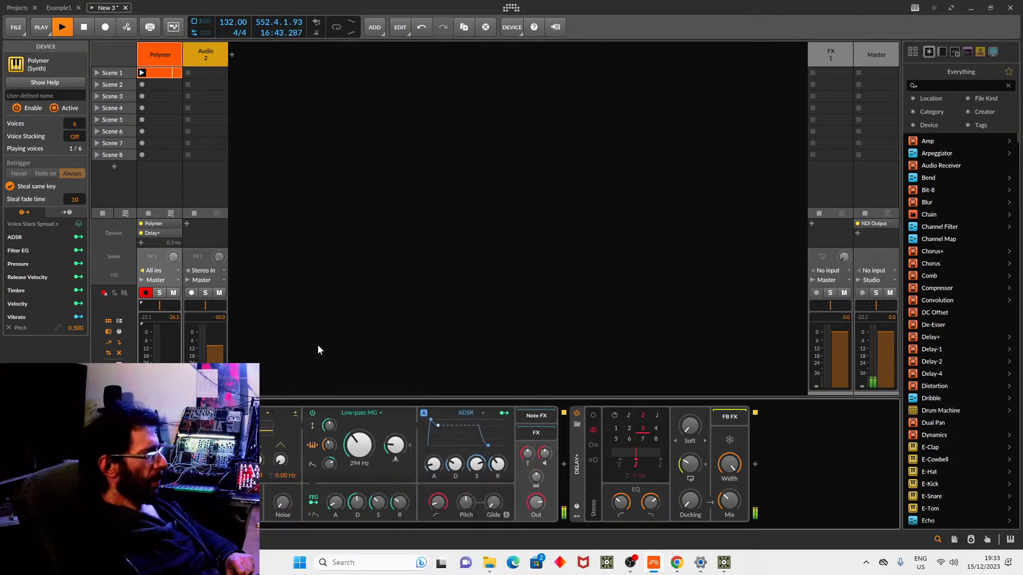
{"action": "left_click", "coordinate": [266, 410]}
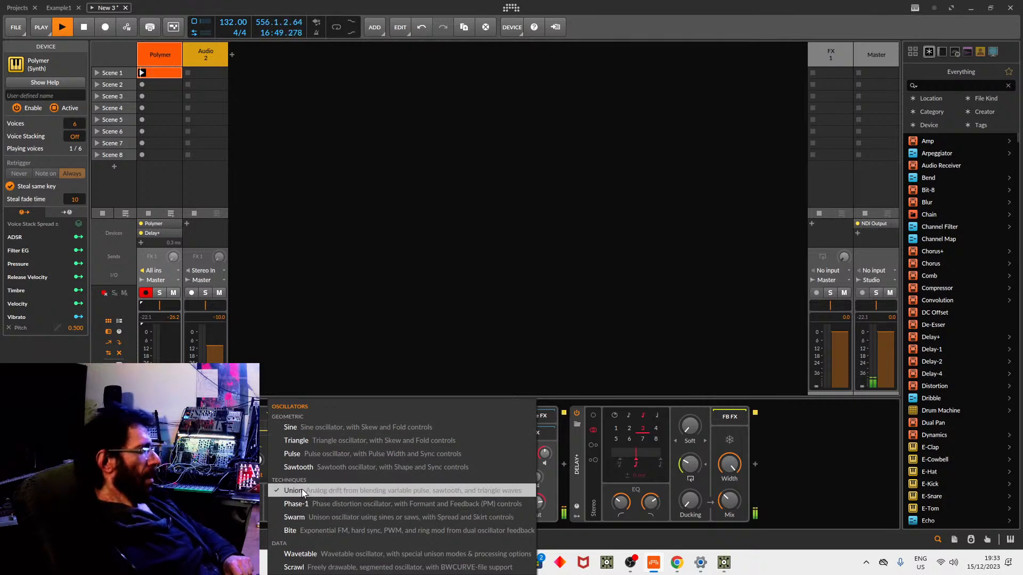
{"action": "left_click", "coordinate": [320, 554]}
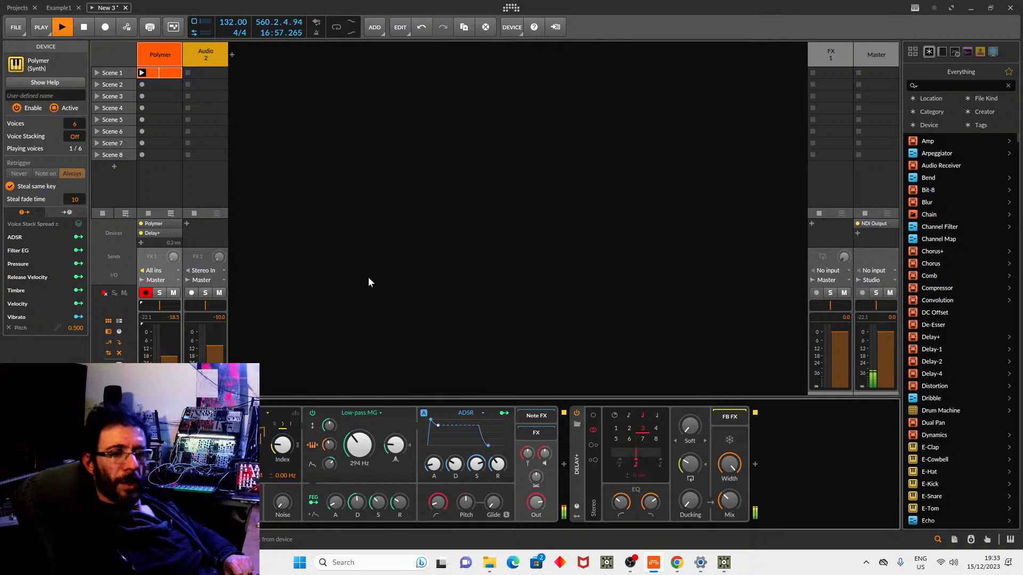
{"action": "left_click", "coordinate": [376, 413]}
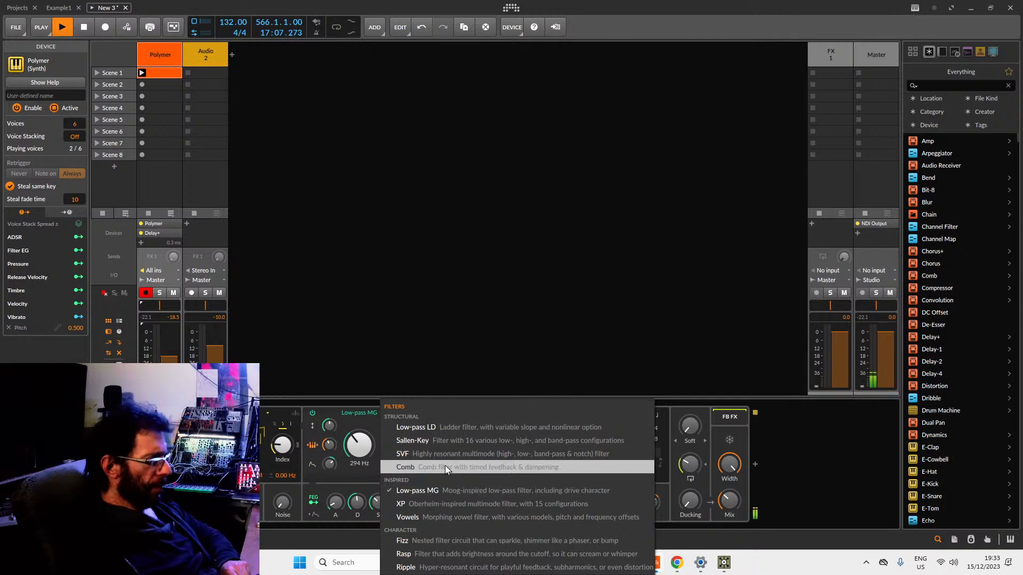
Switch Polymer's filter to XP with its cutoff at 622 Hz.
{"action": "left_click", "coordinate": [450, 505]}
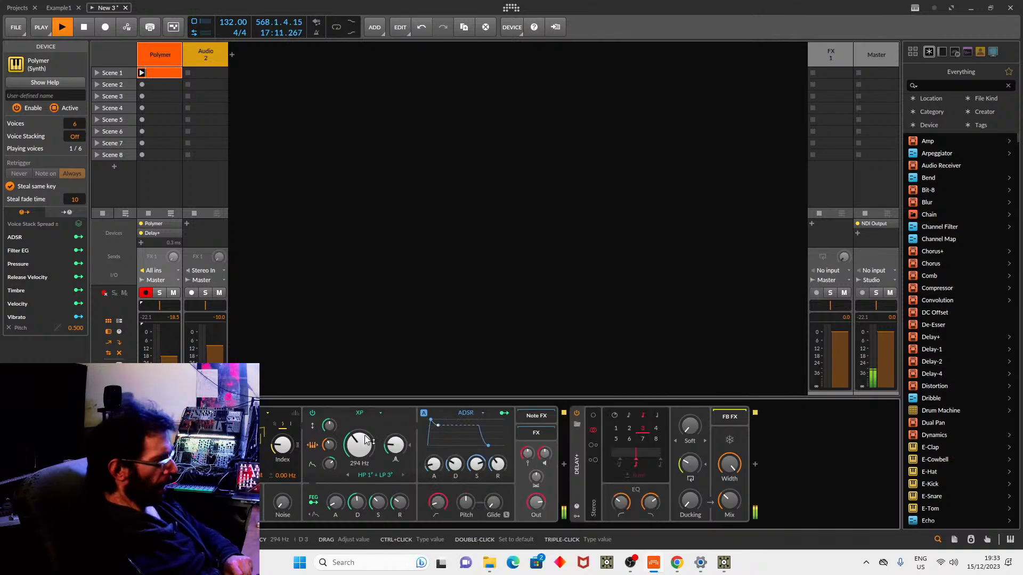
{"action": "left_click_drag", "start_coordinate": [359, 445], "coordinate": [386, 283]}
{"action": "left_click_drag", "start_coordinate": [365, 451], "coordinate": [365, 464]}
Change the amplitude envelope from ADSR to AD.
{"action": "left_click", "coordinate": [479, 412]}
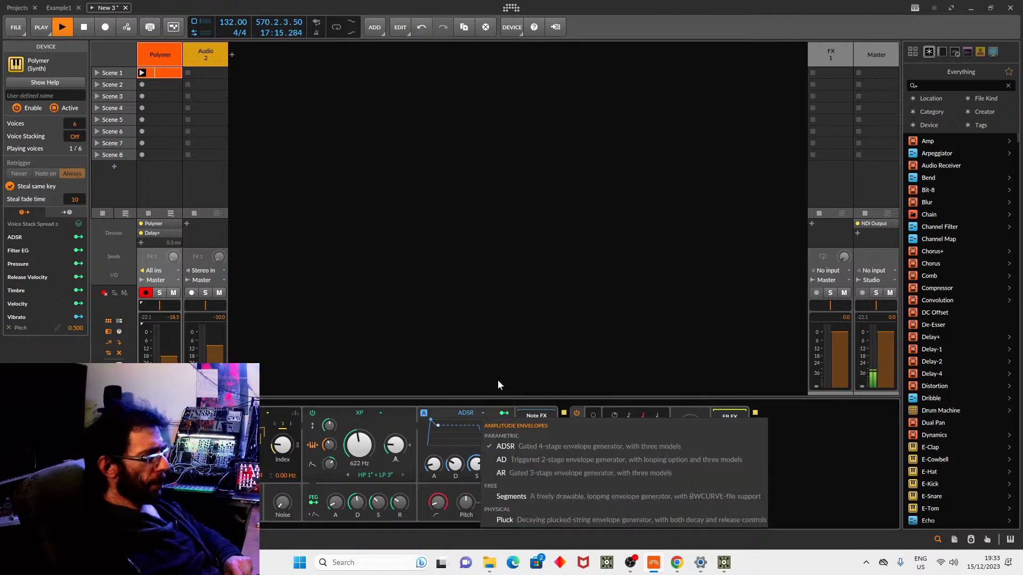
{"action": "left_click", "coordinate": [525, 381]}
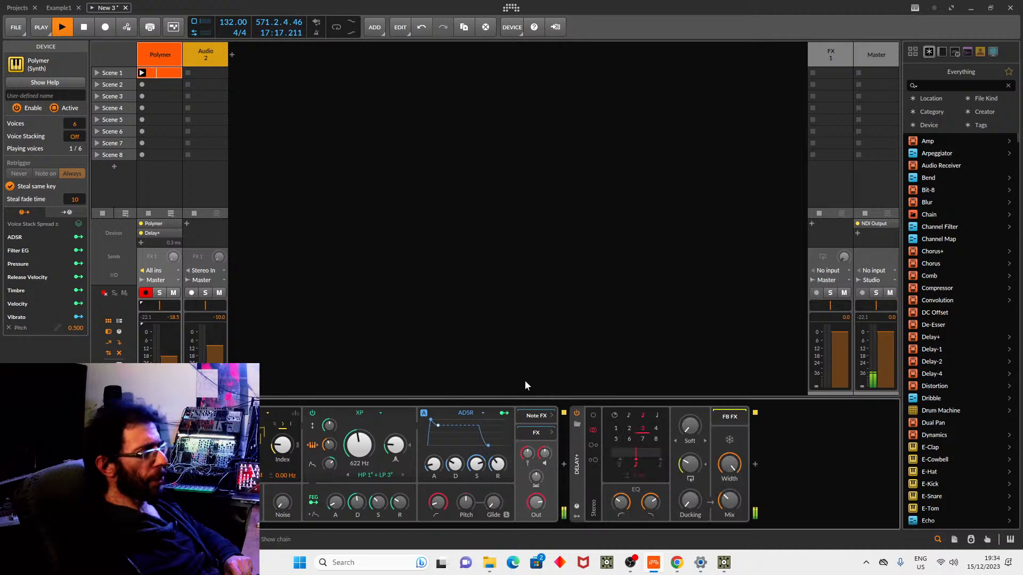
{"action": "left_click", "coordinate": [467, 414]}
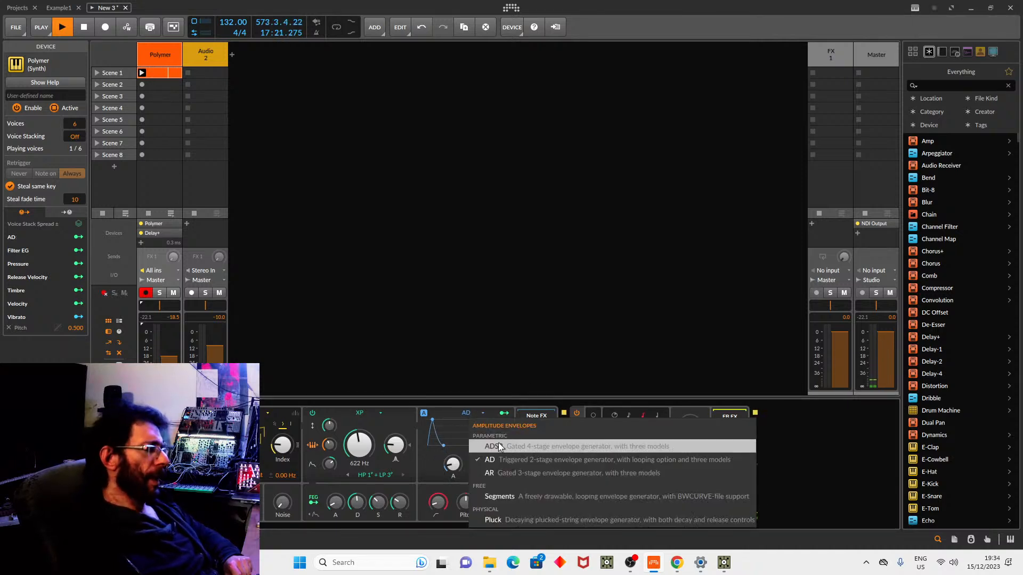
{"action": "left_click", "coordinate": [488, 372]}
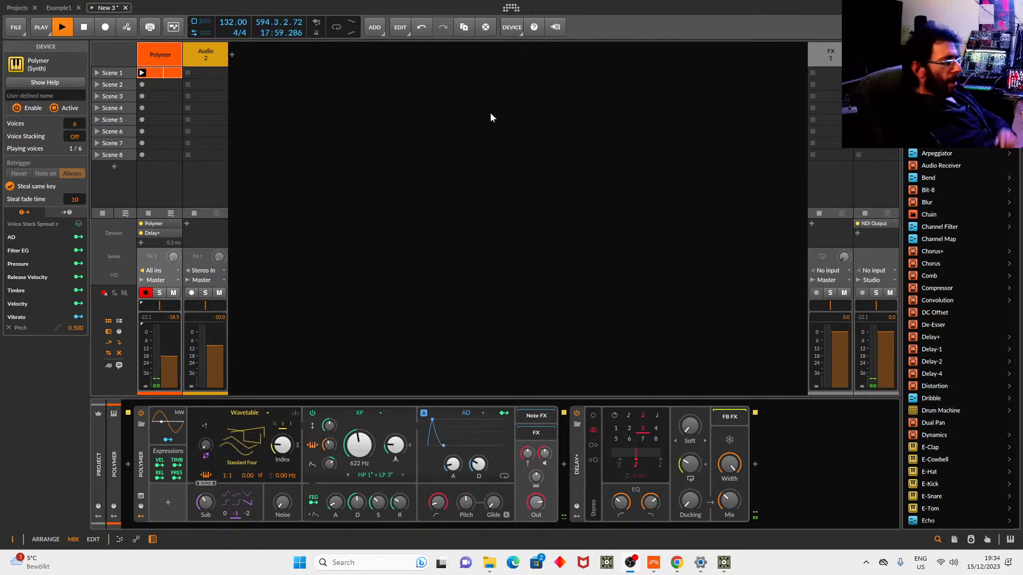
Lengthen the AD envelope's decay to 656 ms.
{"action": "left_click", "coordinate": [363, 257]}
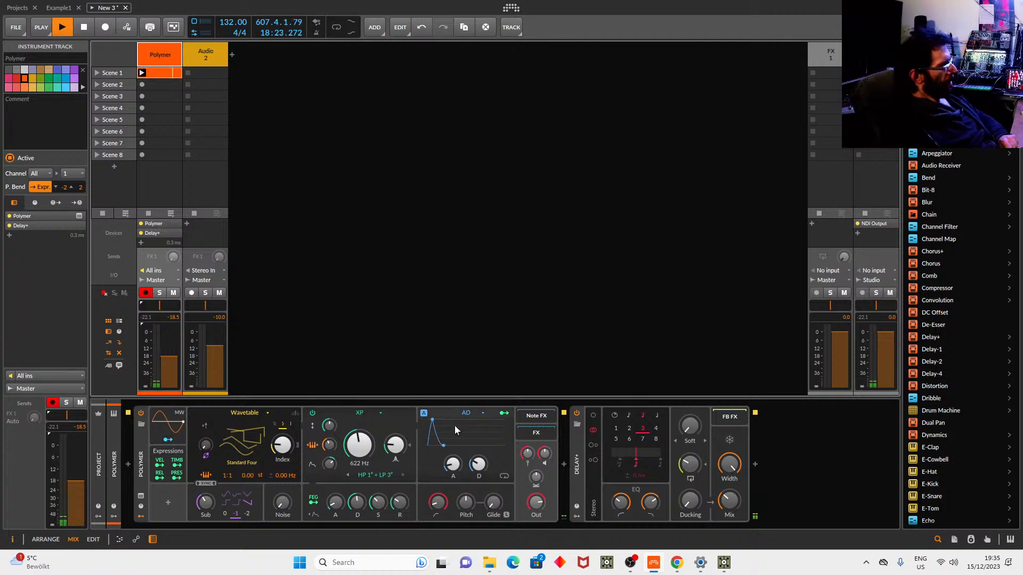
{"action": "left_click_drag", "start_coordinate": [474, 463], "coordinate": [463, 443]}
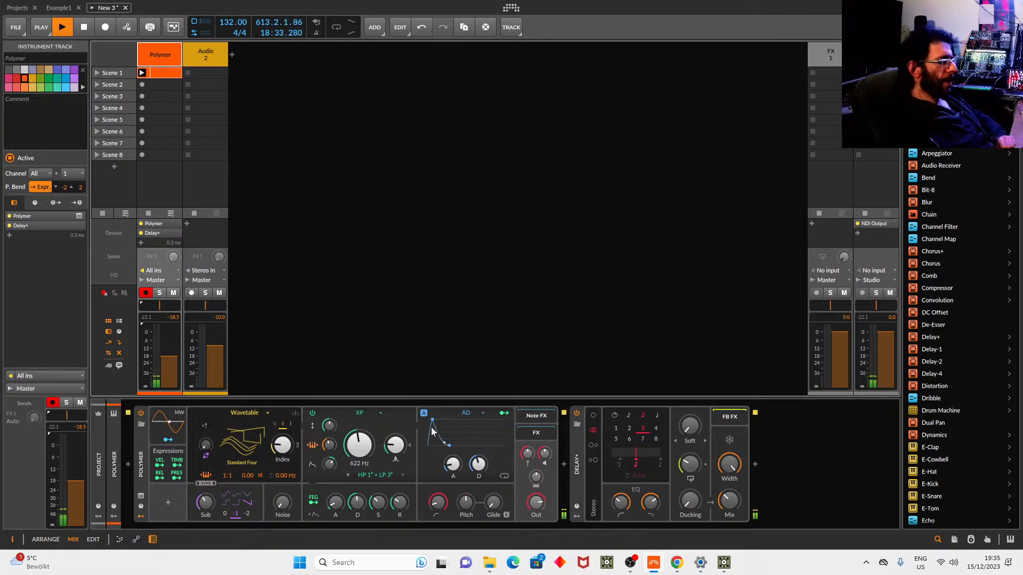
Map the AD envelope to the wavetable Index knob with a 0.433 modulation amount.
{"action": "left_click", "coordinate": [504, 413]}
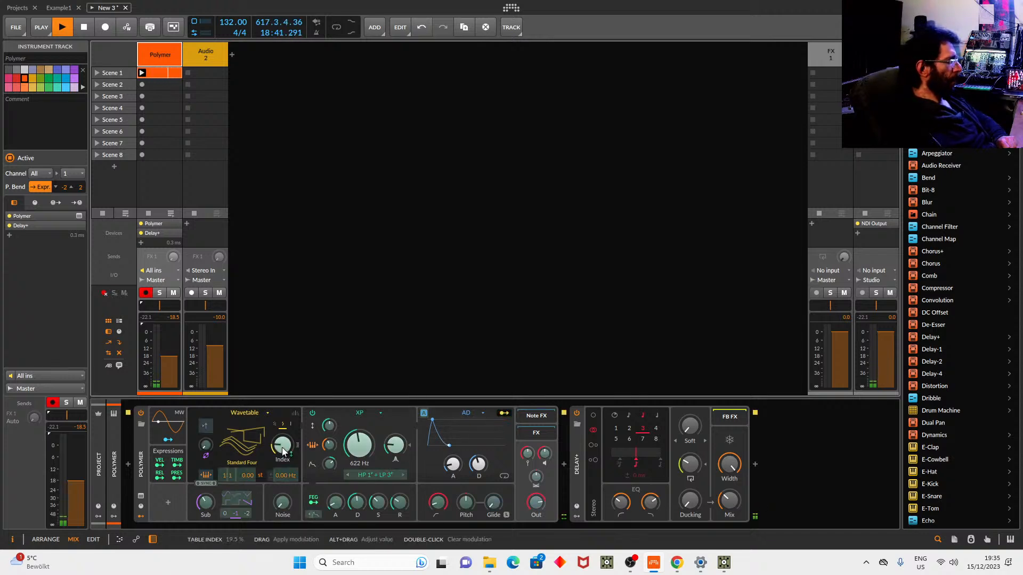
{"action": "left_click_drag", "start_coordinate": [283, 452], "coordinate": [283, 439]}
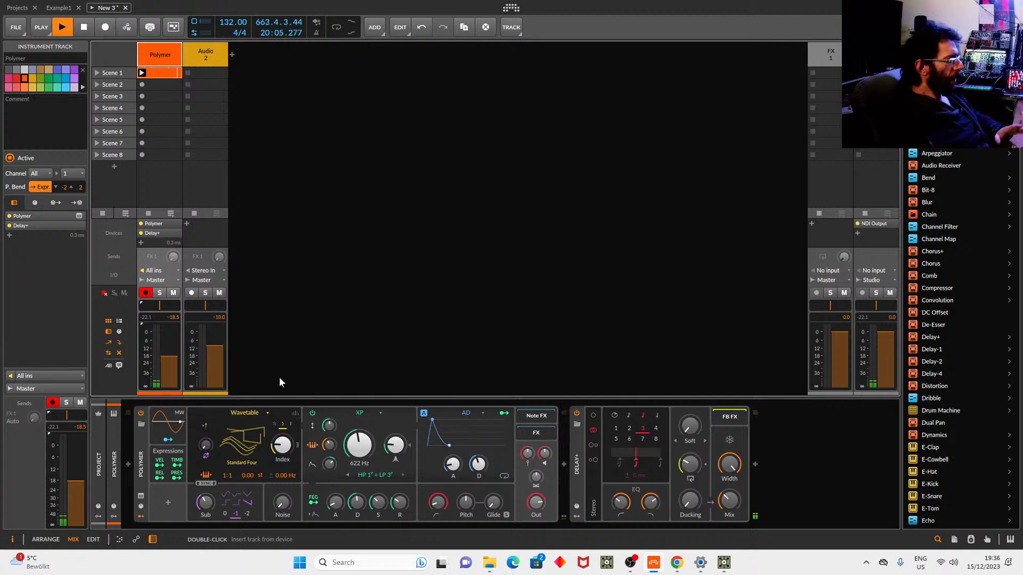
Delete Delay+ from the chain and lower the Polymer track to -31.8 dB.
{"action": "left_click", "coordinate": [576, 465]}
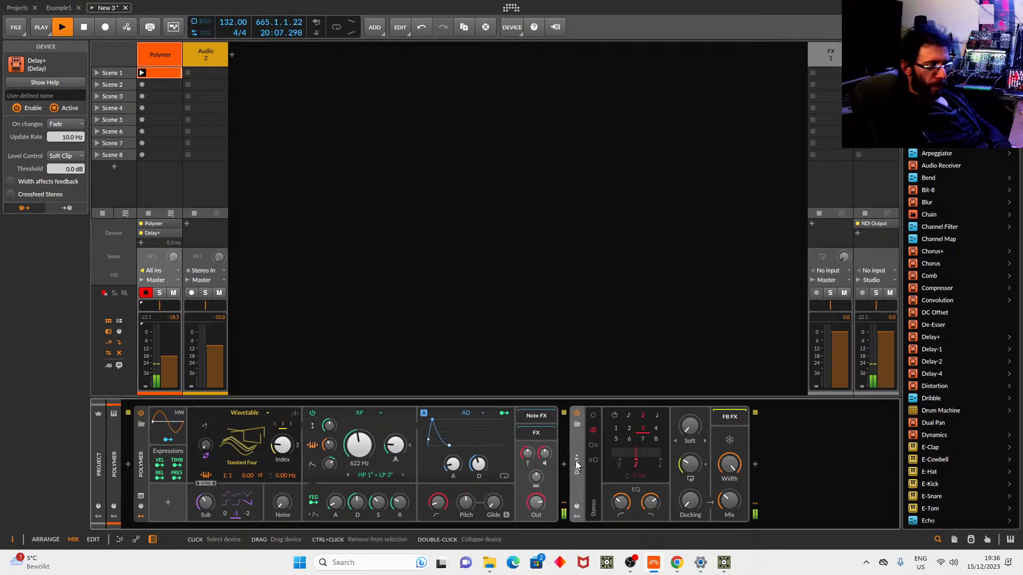
{"action": "key", "text": "Delete"}
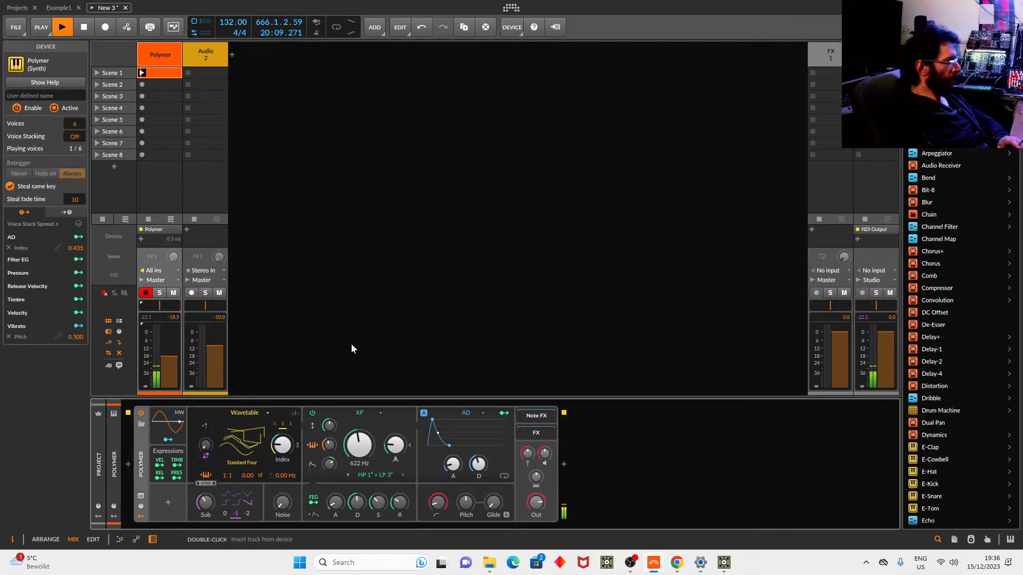
{"action": "left_click_drag", "start_coordinate": [172, 355], "coordinate": [171, 370]}
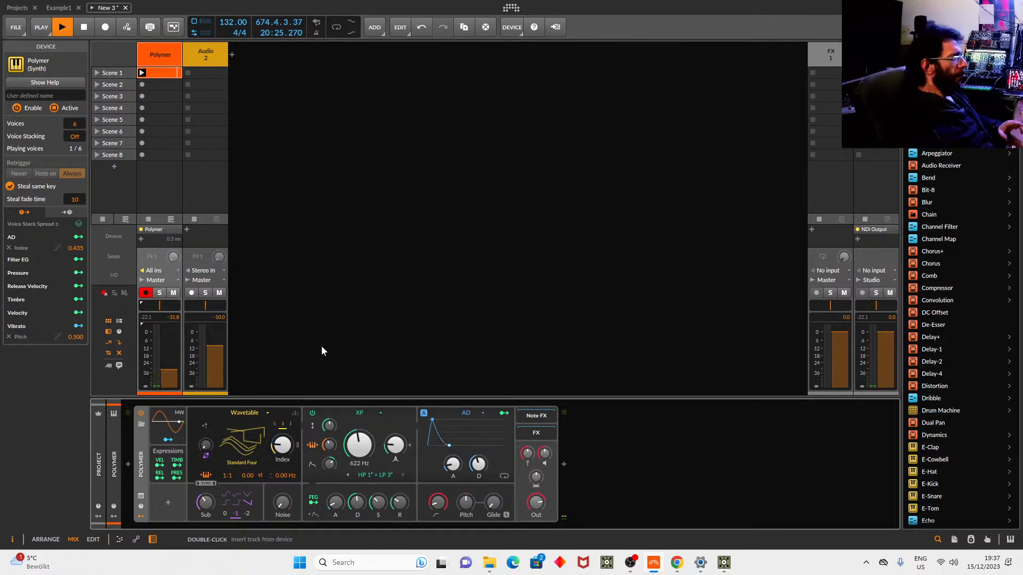
Switch the oscillator to Bite, restore the track to -18.5 dB, and lengthen the decay further.
{"action": "left_click", "coordinate": [266, 411]}
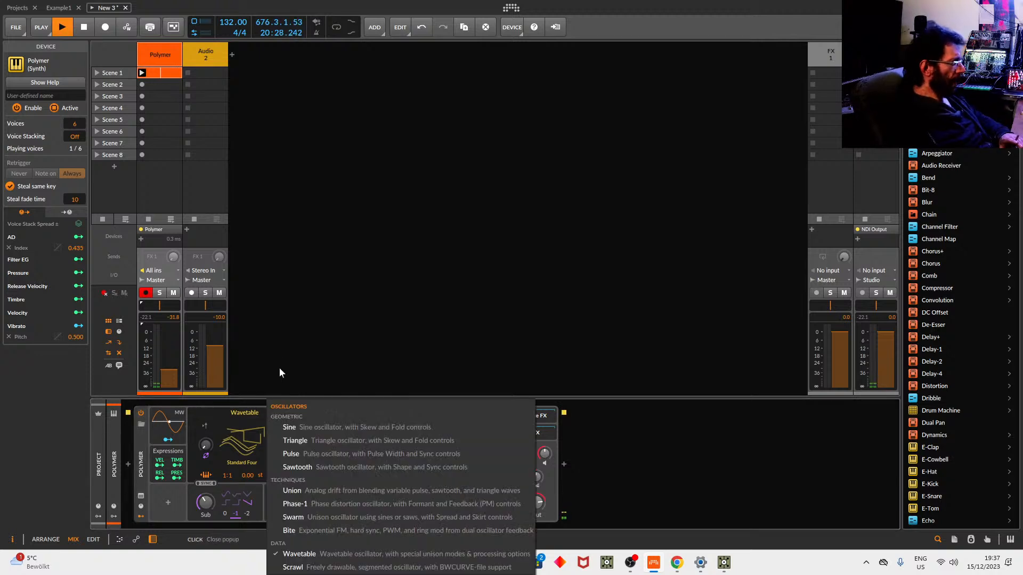
{"action": "left_click", "coordinate": [331, 529]}
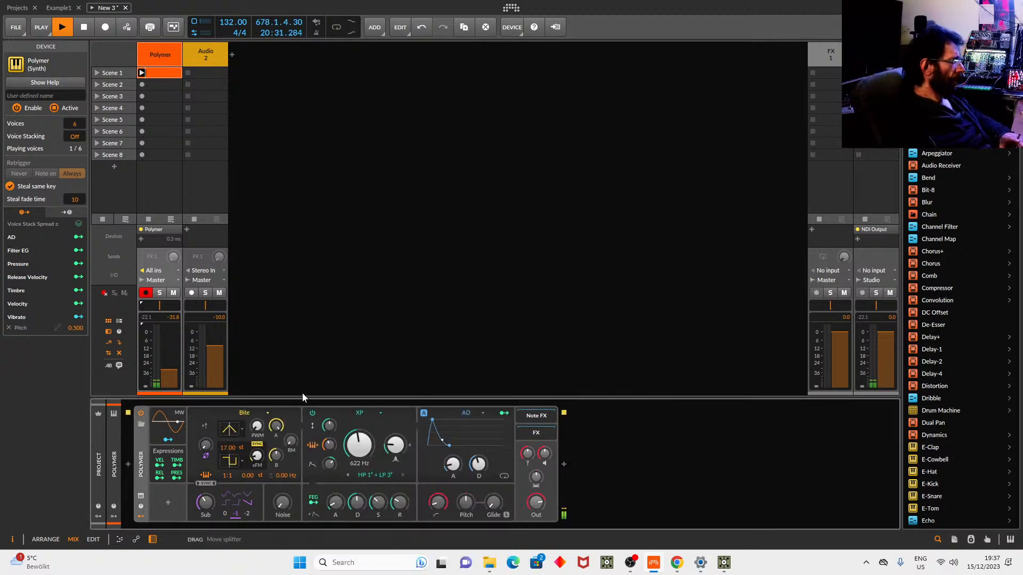
{"action": "left_click_drag", "start_coordinate": [169, 369], "coordinate": [169, 343]}
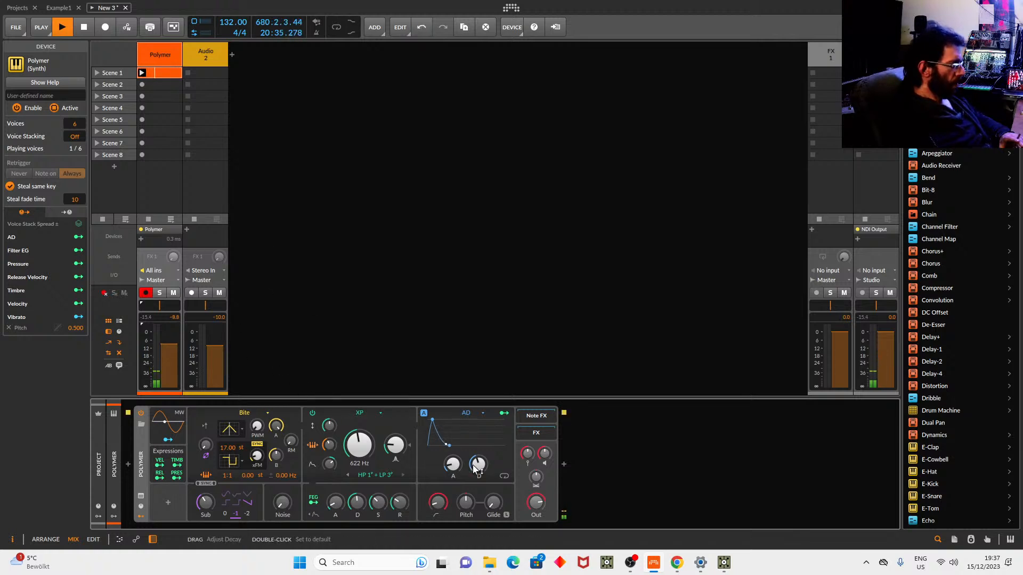
{"action": "left_click_drag", "start_coordinate": [478, 464], "coordinate": [478, 456]}
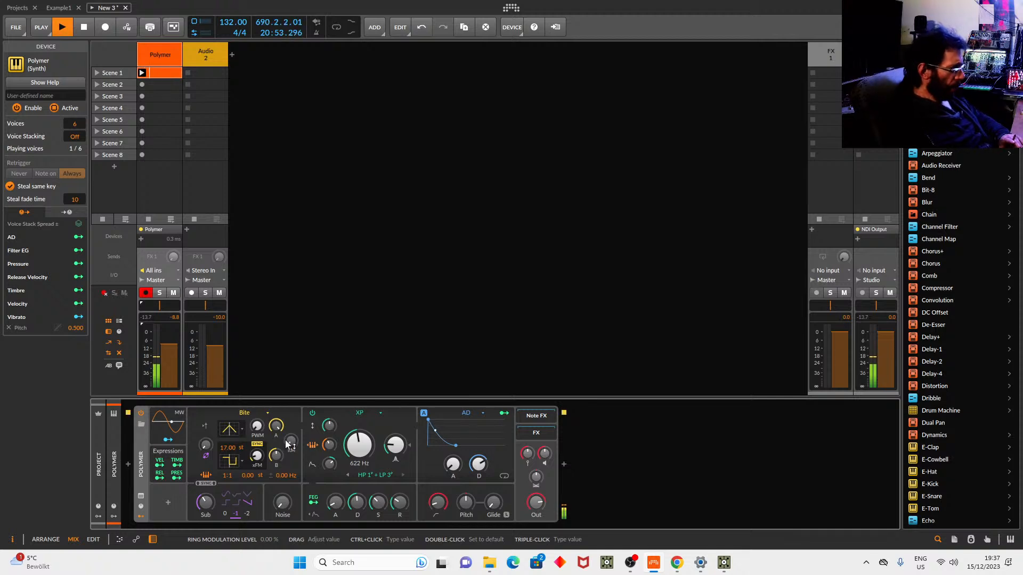
Balance the Bite oscillator levels: A around 71%, B about half.
{"action": "left_click_drag", "start_coordinate": [276, 426], "coordinate": [277, 428]}
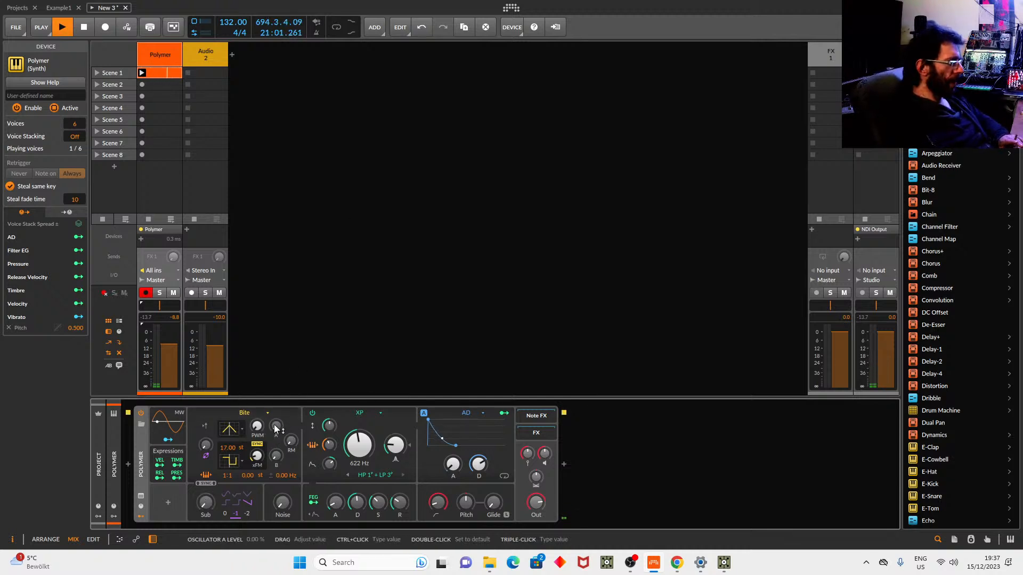
{"action": "left_click_drag", "start_coordinate": [277, 429], "coordinate": [277, 389]}
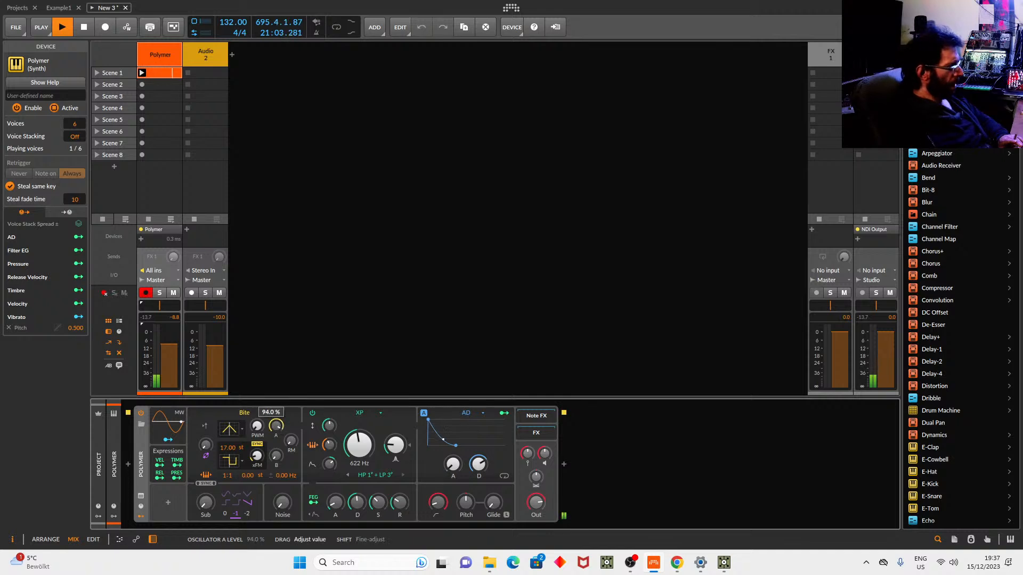
{"action": "left_click_drag", "start_coordinate": [275, 455], "coordinate": [276, 462]}
{"action": "left_click_drag", "start_coordinate": [276, 426], "coordinate": [276, 470]}
{"action": "left_click_drag", "start_coordinate": [281, 422], "coordinate": [281, 404]}
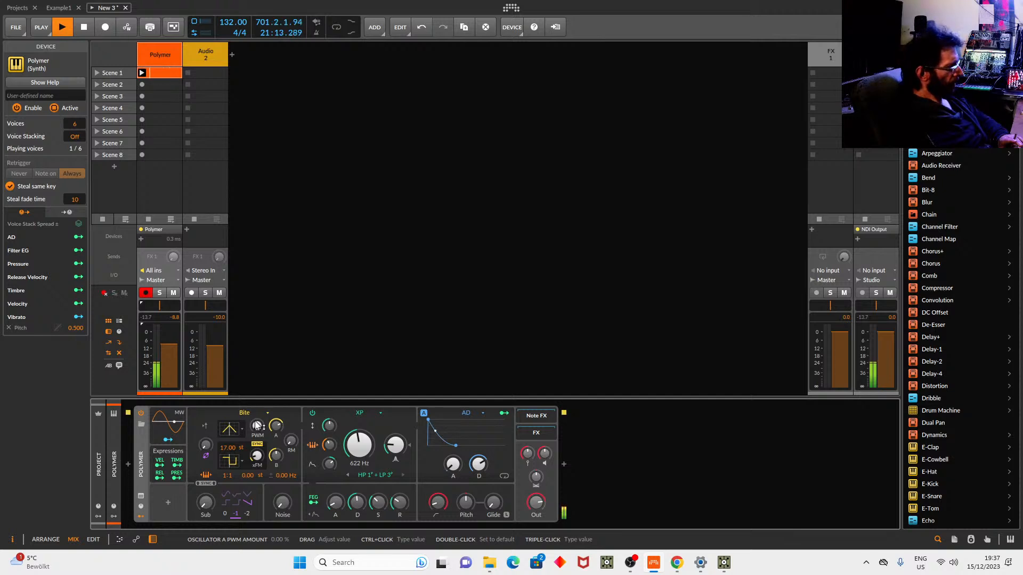
Set pulse width modulation to 5%, phase modulation to 17.6%, and ring modulation to 99.5%.
{"action": "left_click_drag", "start_coordinate": [256, 426], "coordinate": [256, 416]}
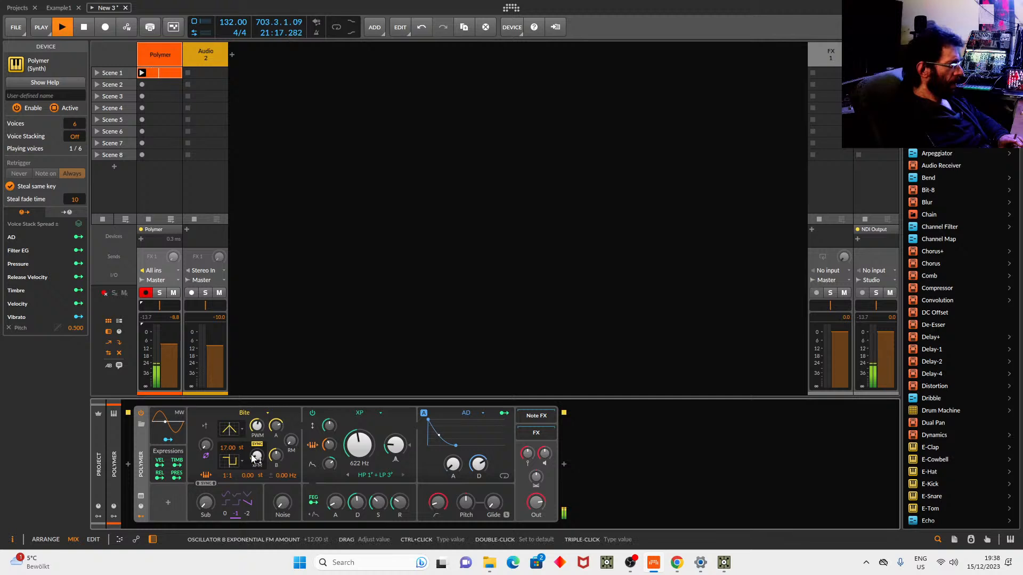
{"action": "left_click_drag", "start_coordinate": [256, 459], "coordinate": [256, 459]}
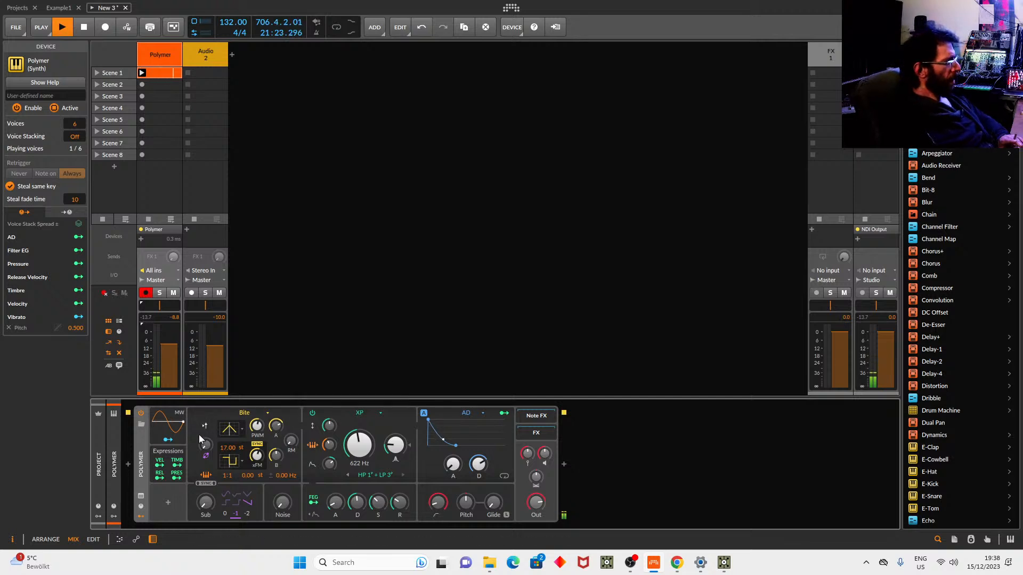
{"action": "mouse_move", "coordinate": [206, 448]}
{"action": "left_mouse_down"}
{"action": "mouse_move", "coordinate": [206, 432]}
{"action": "mouse_move", "coordinate": [206, 445]}
{"action": "left_mouse_up"}
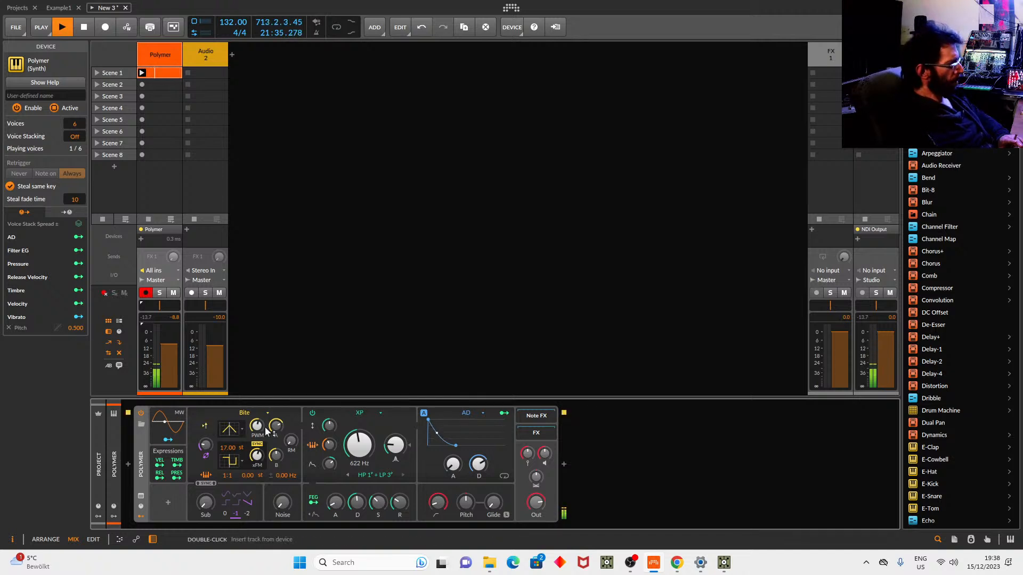
{"action": "left_click_drag", "start_coordinate": [292, 444], "coordinate": [293, 450]}
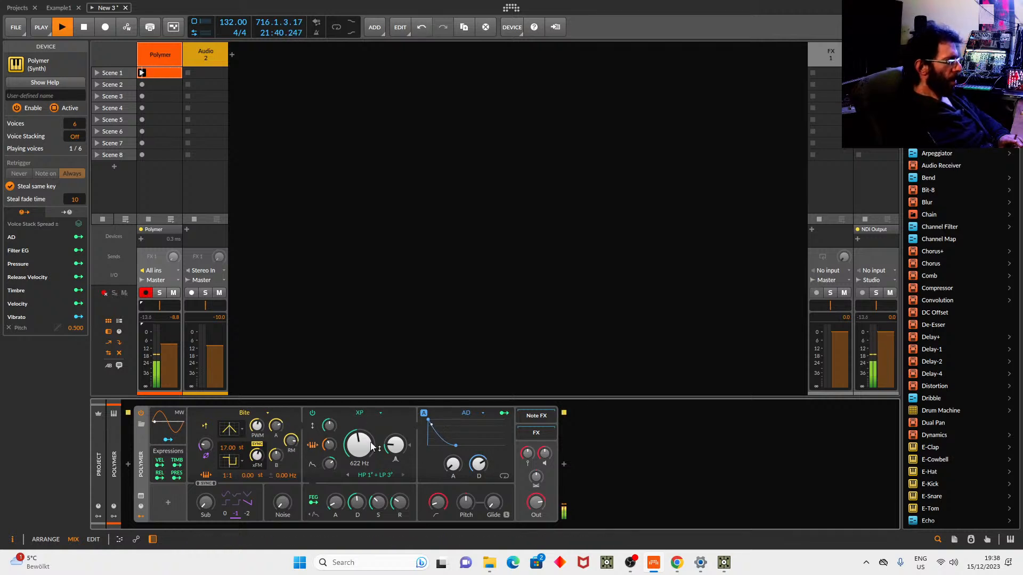
Insert an Oscilloscope after Polymer by searching 'os'.
{"action": "left_click", "coordinate": [563, 464]}
{"action": "type", "text": "os"}
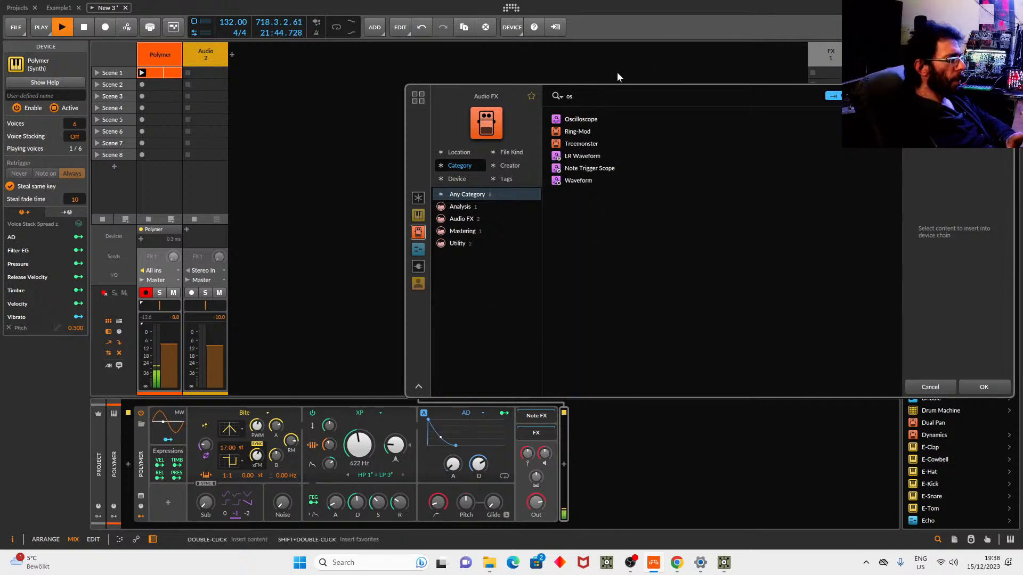
{"action": "left_click", "coordinate": [590, 118]}
{"action": "left_click", "coordinate": [984, 384]}
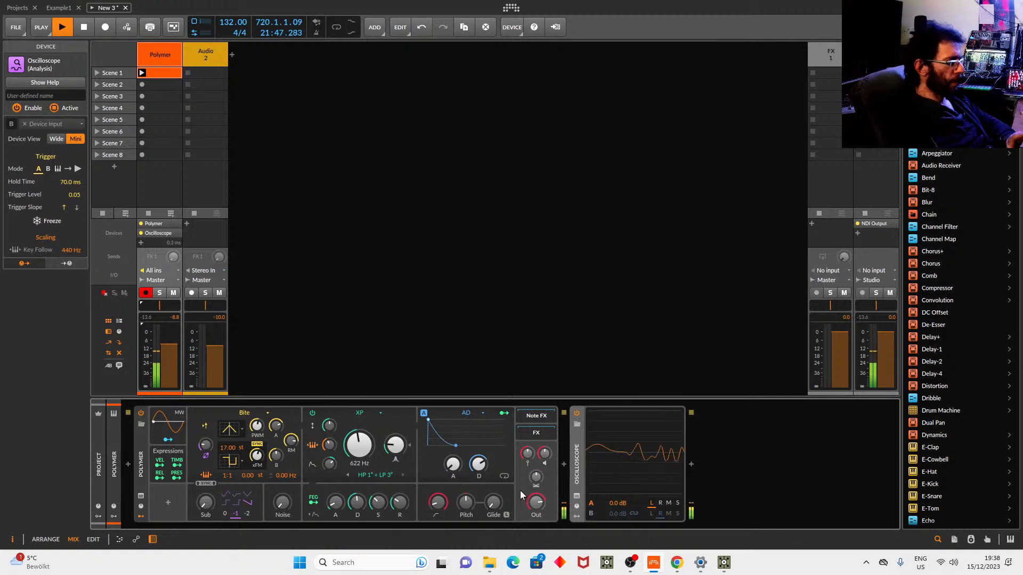
View the Oscilloscope full size, lengthen the AD decay, and add exponential FM to oscillator B.
{"action": "left_click", "coordinate": [576, 495]}
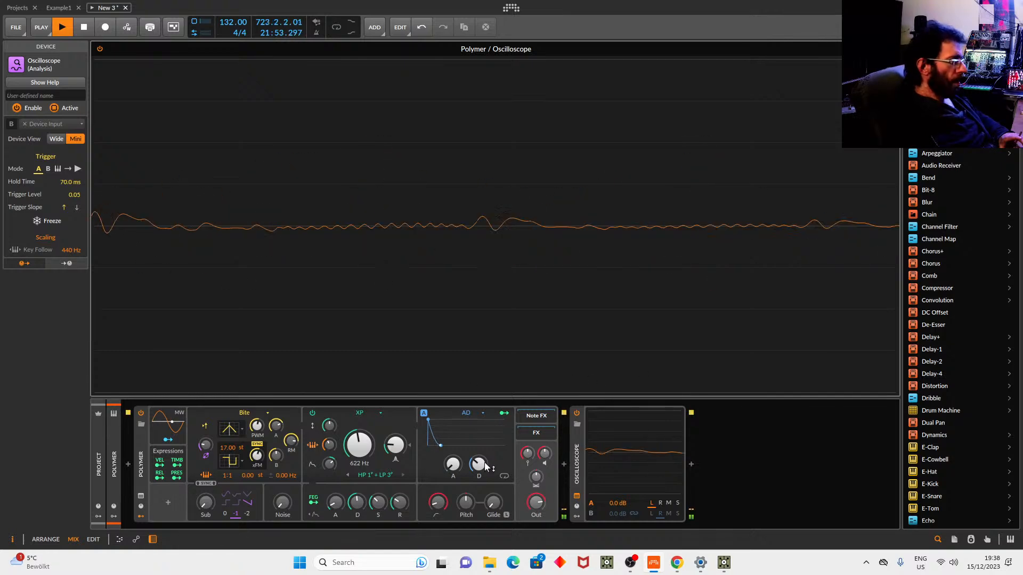
{"action": "left_click_drag", "start_coordinate": [478, 465], "coordinate": [474, 444]}
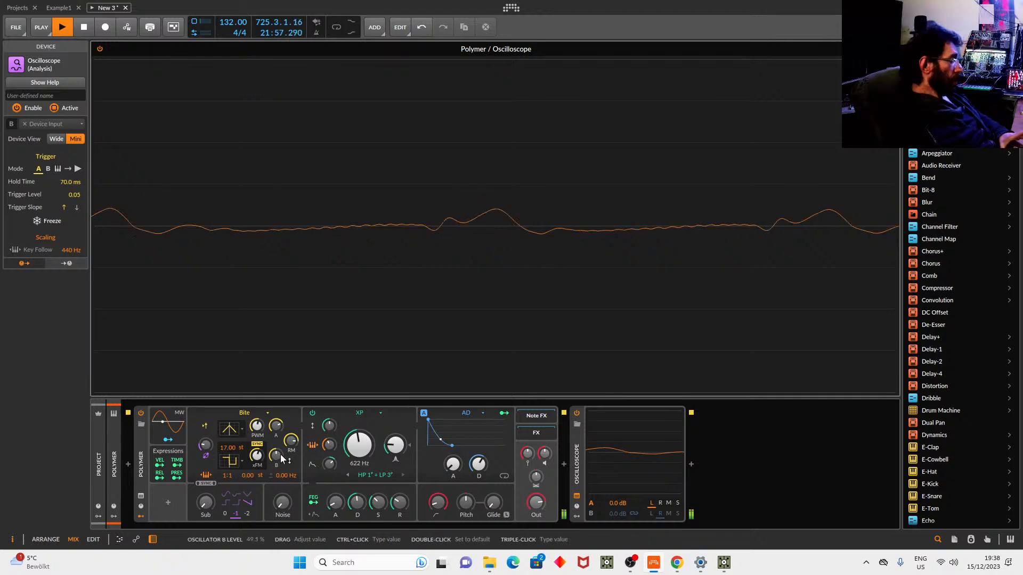
{"action": "mouse_move", "coordinate": [257, 456]}
{"action": "left_mouse_down"}
{"action": "mouse_move", "coordinate": [256, 414]}
{"action": "mouse_move", "coordinate": [256, 433]}
{"action": "left_mouse_up"}
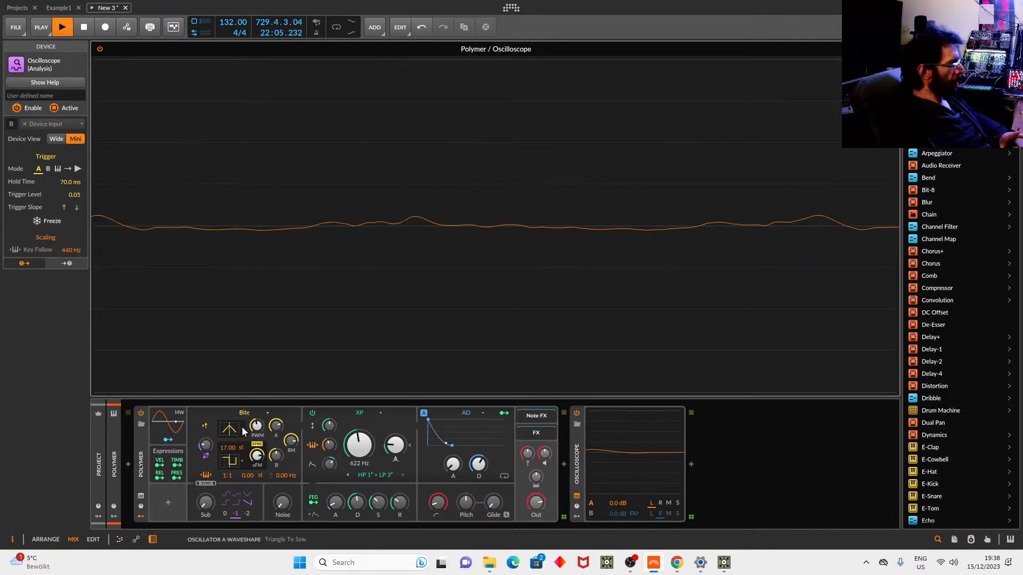
Make Polymer's first oscillator a Dual Saw and its second a Sine.
{"action": "left_click", "coordinate": [242, 431]}
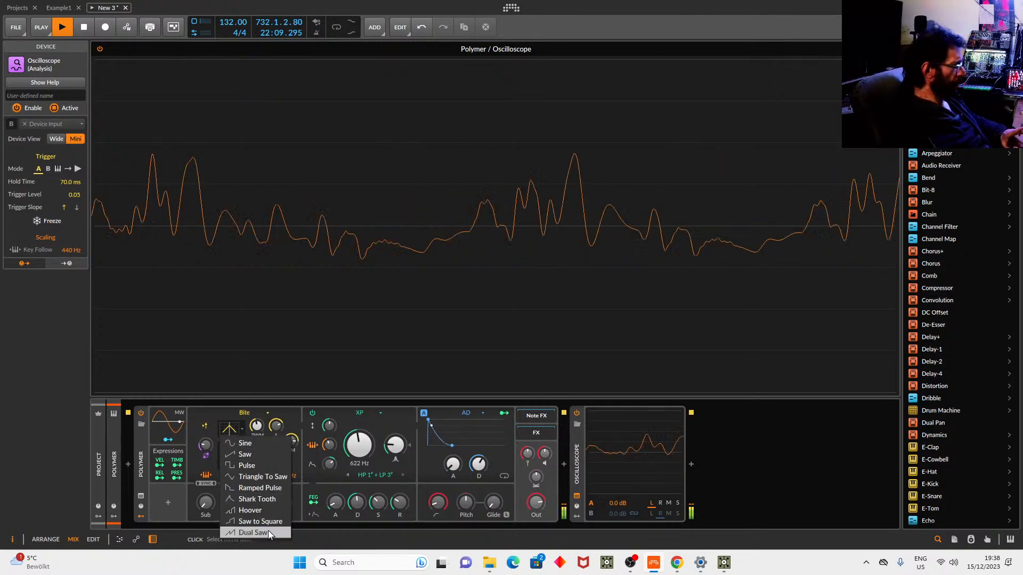
{"action": "left_click", "coordinate": [269, 533]}
{"action": "left_click", "coordinate": [243, 462]}
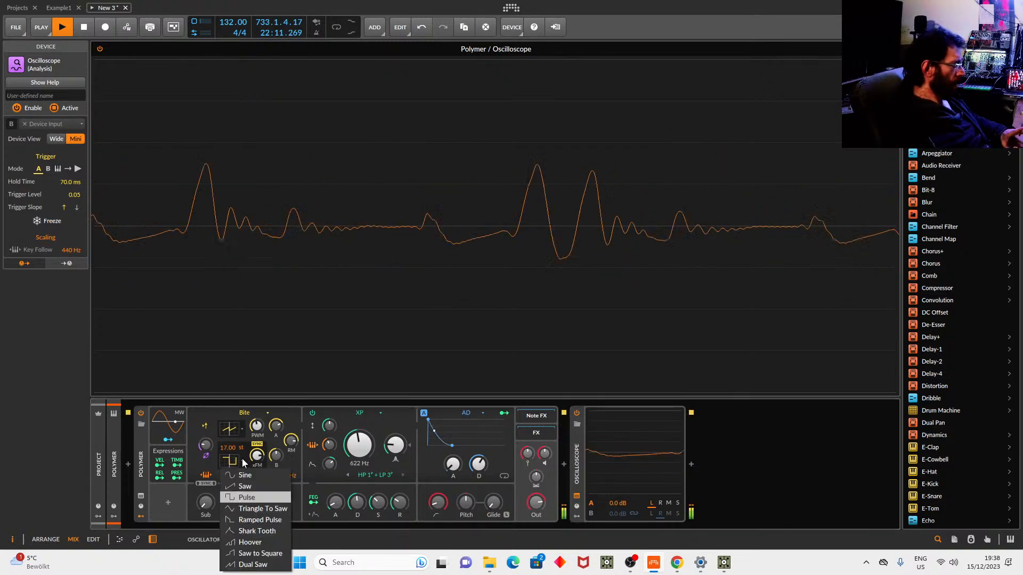
{"action": "left_click", "coordinate": [244, 475]}
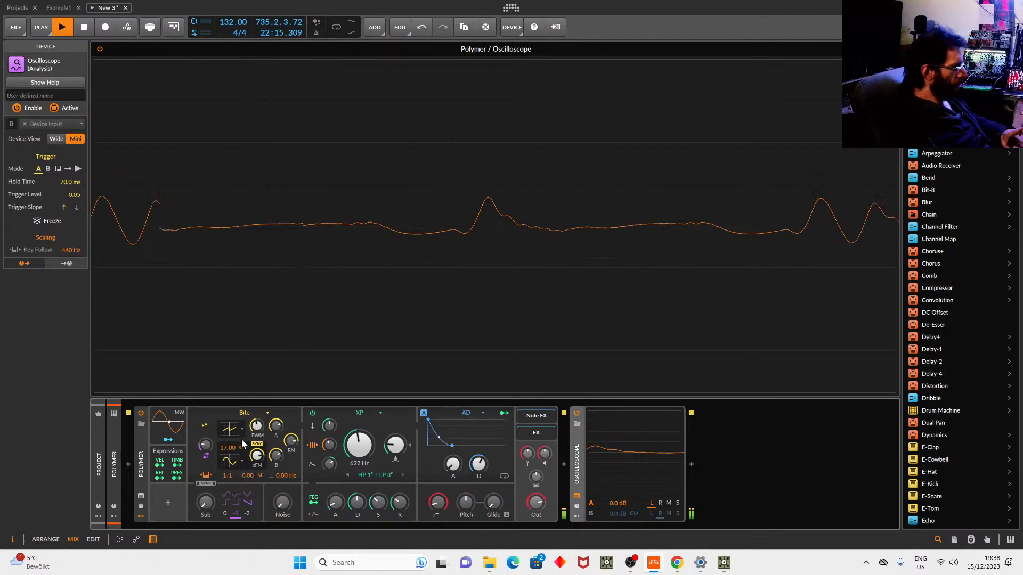
Settle the XP cutoff around 807 Hz, close the full-size oscilloscope, and select the Polymer clip.
{"action": "left_click_drag", "start_coordinate": [375, 430], "coordinate": [375, 372]}
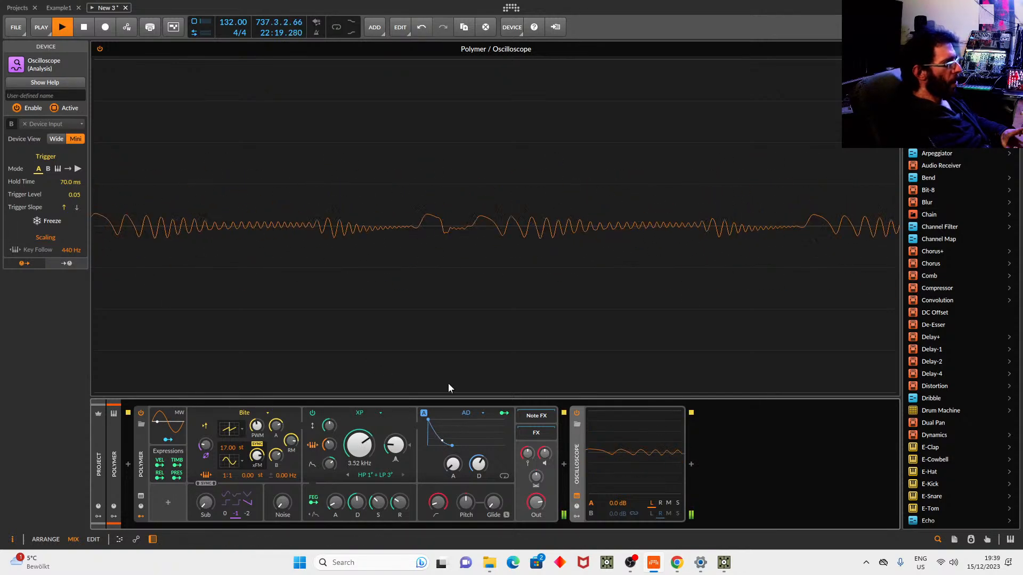
{"action": "left_click_drag", "start_coordinate": [359, 445], "coordinate": [359, 481]}
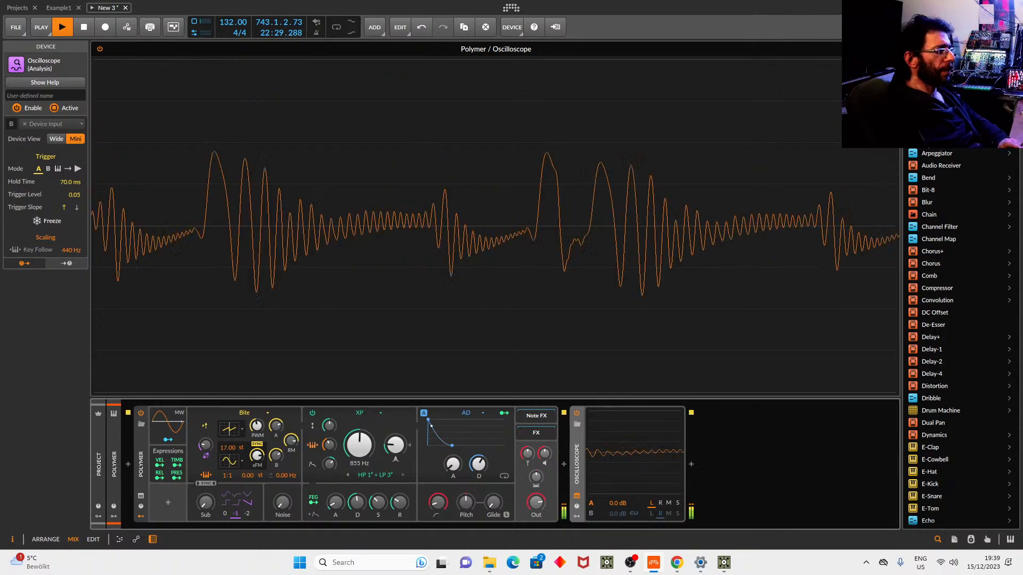
{"action": "left_click", "coordinate": [890, 49]}
{"action": "left_click", "coordinate": [667, 167]}
Stop playback and show Polymer's settings, 6 voices with stacking off, in the inspector.
{"action": "key", "text": "space"}
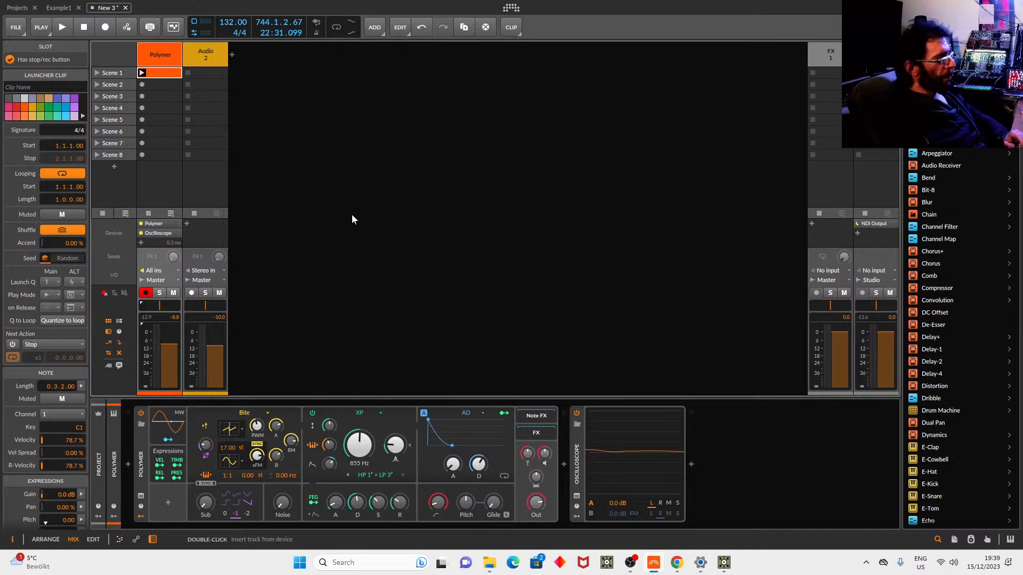
{"action": "left_click", "coordinate": [142, 467]}
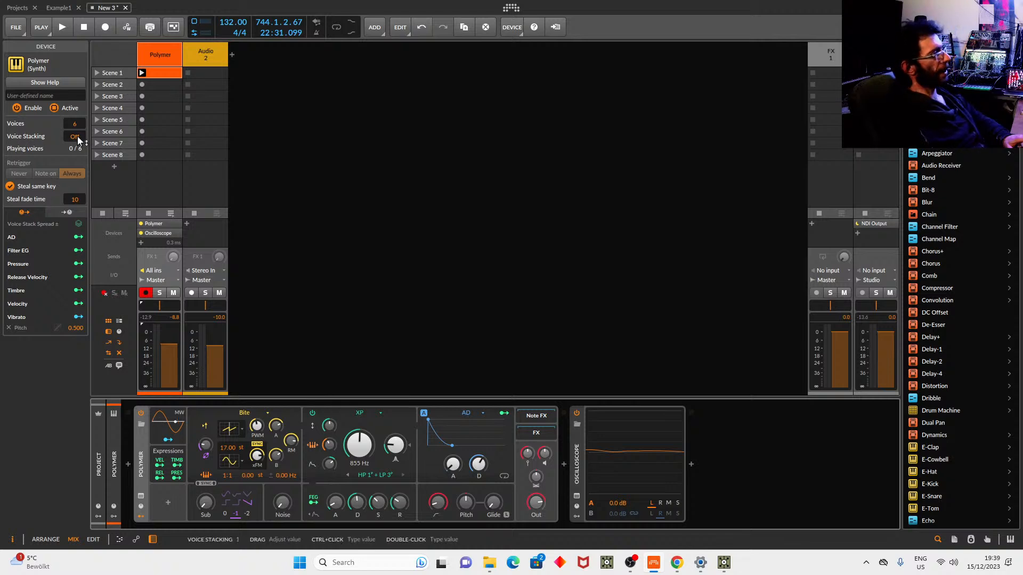
Set Polymer's Voice Stacking to 4, start playback, and solo stacked voices 1 and 2.
{"action": "left_click_drag", "start_coordinate": [76, 139], "coordinate": [76, 131]}
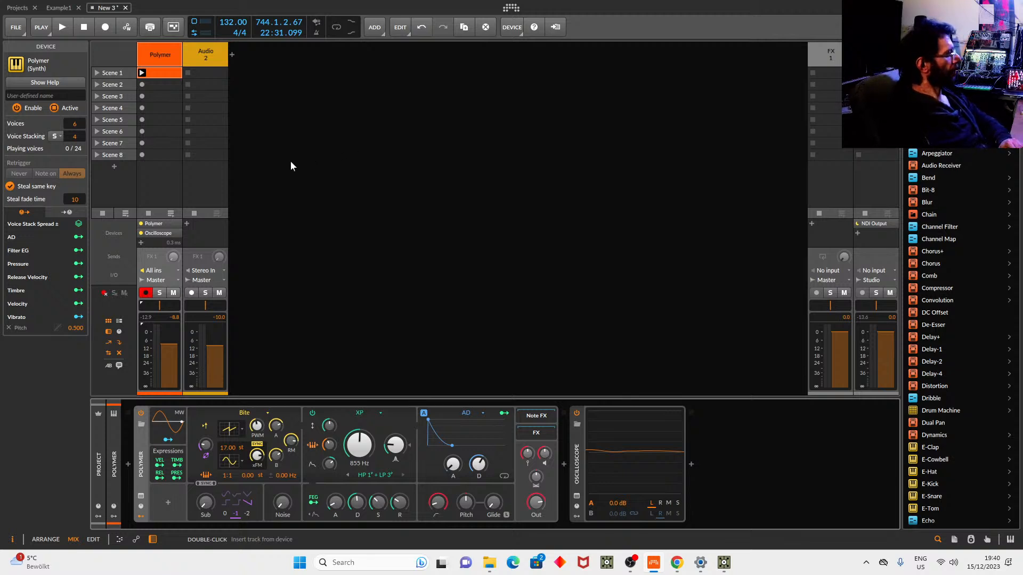
{"action": "key", "text": "space"}
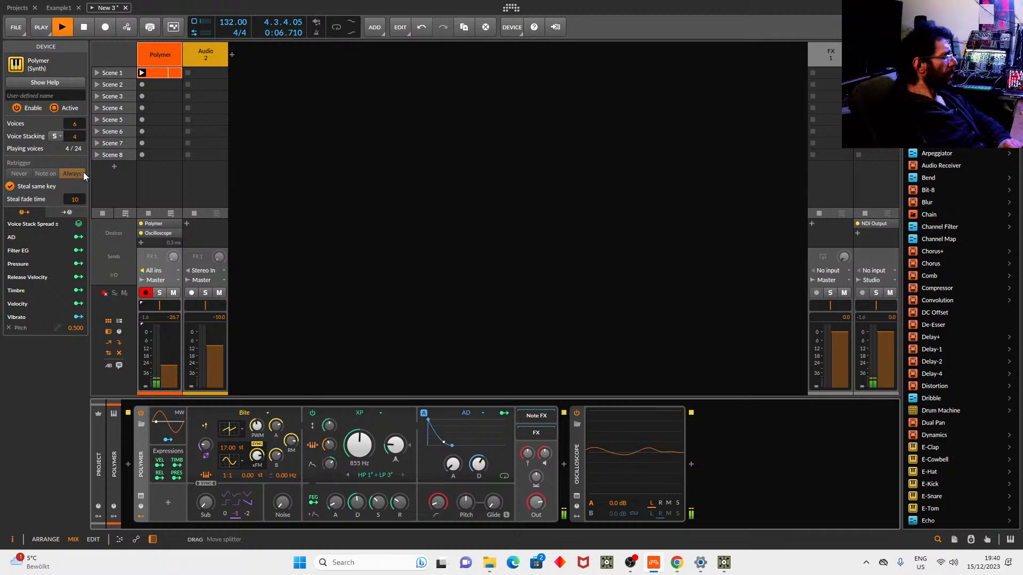
{"action": "left_click", "coordinate": [55, 136]}
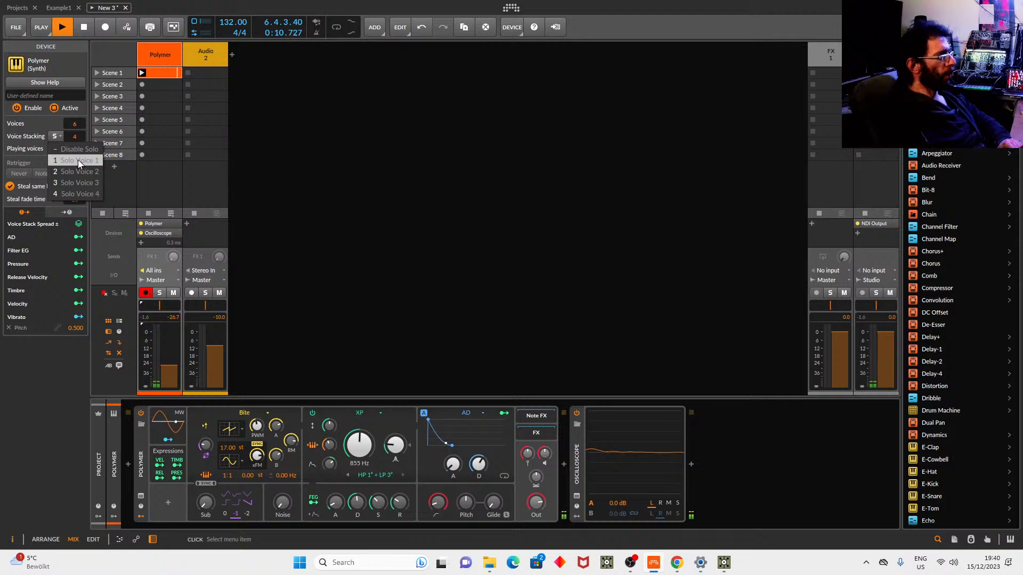
{"action": "left_click", "coordinate": [78, 160]}
{"action": "left_click", "coordinate": [59, 135]}
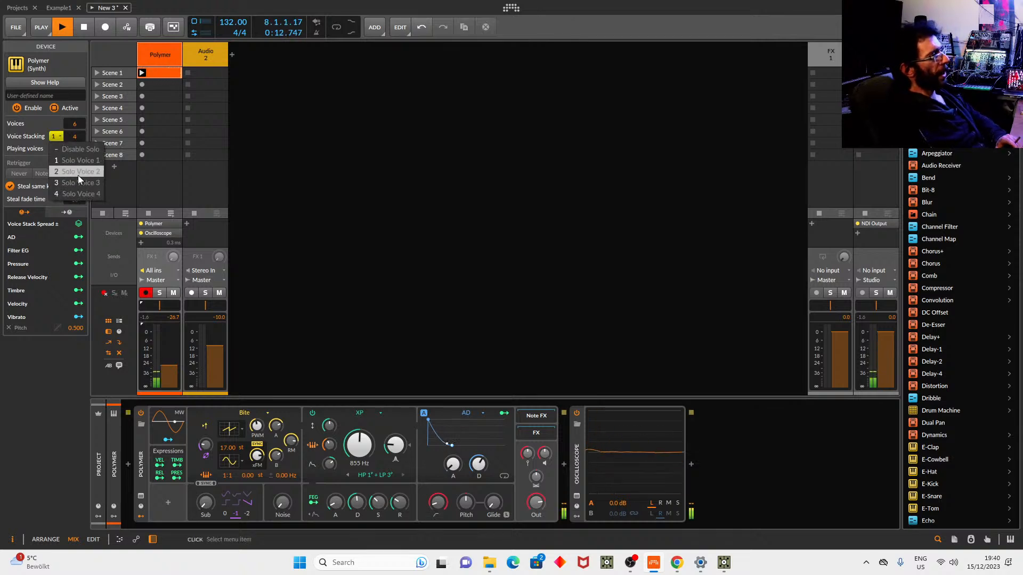
{"action": "left_click", "coordinate": [78, 172]}
Solo stacked voices 3, 4 and 1 in turn, then disable solo and stop playback.
{"action": "left_click", "coordinate": [59, 137]}
{"action": "left_click", "coordinate": [62, 182]}
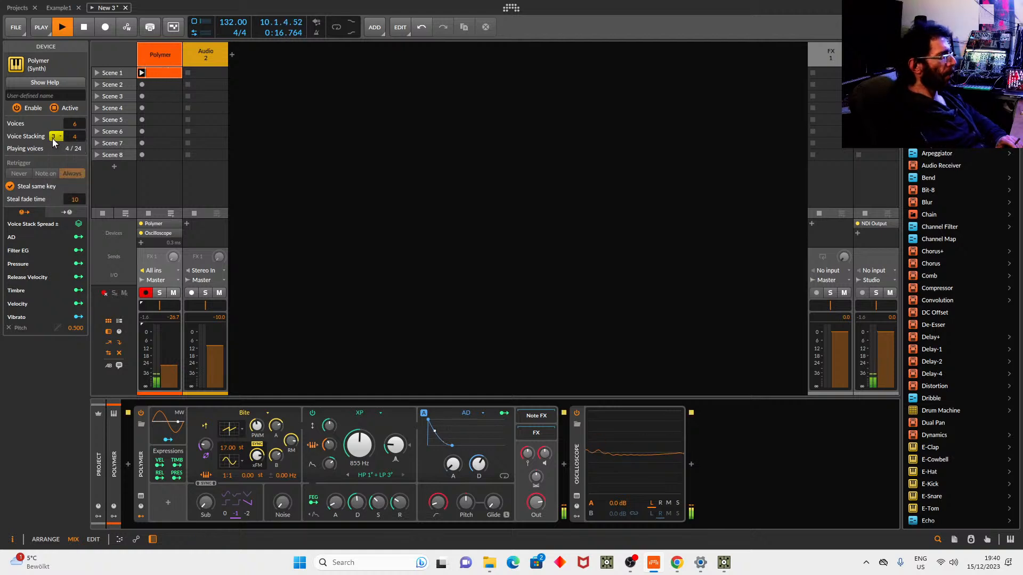
{"action": "left_click", "coordinate": [55, 137]}
{"action": "left_click", "coordinate": [74, 194]}
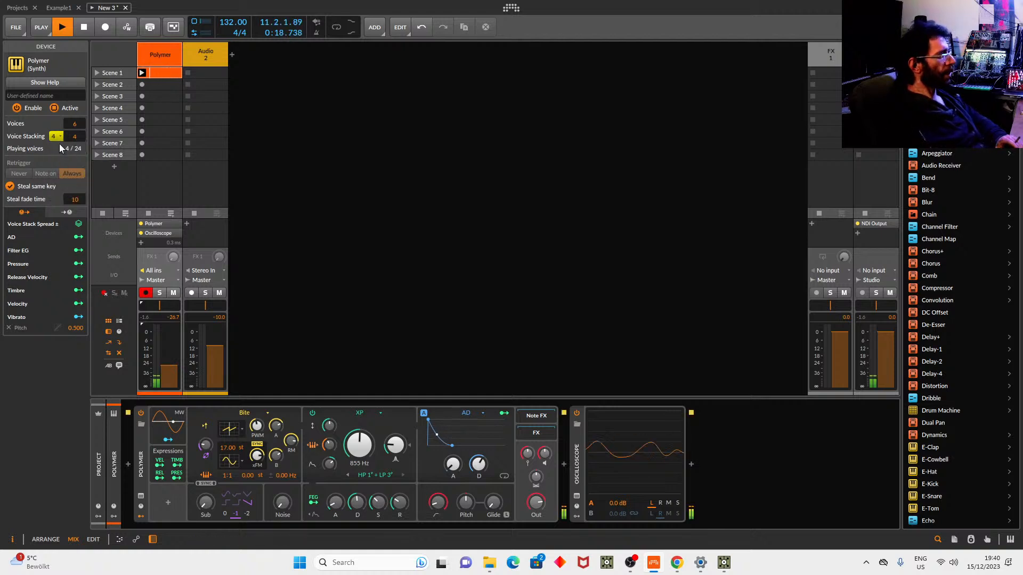
{"action": "left_click", "coordinate": [58, 137]}
{"action": "left_click", "coordinate": [70, 160]}
{"action": "left_click", "coordinate": [56, 137]}
{"action": "left_click", "coordinate": [65, 149]}
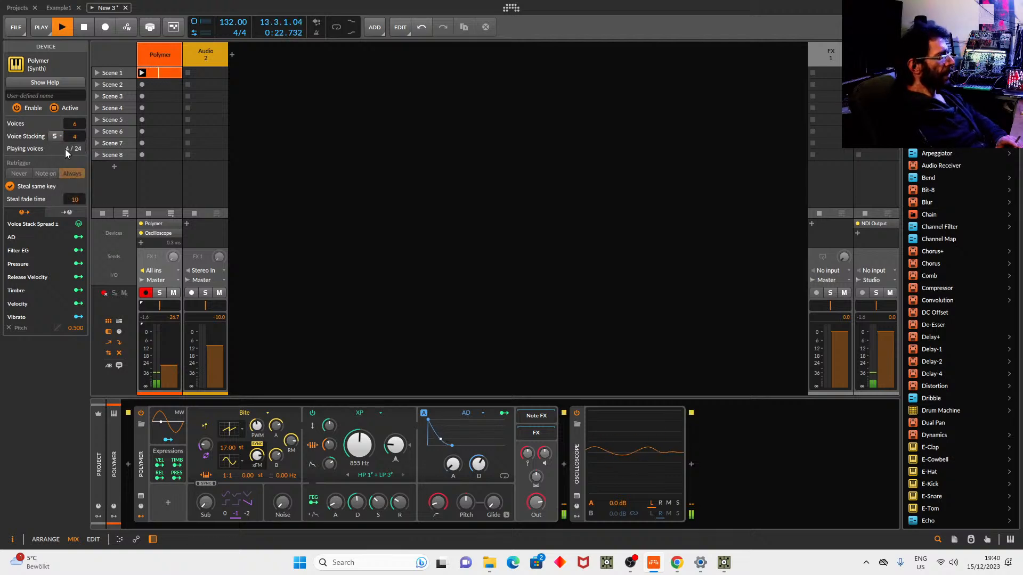
{"action": "key", "text": "space"}
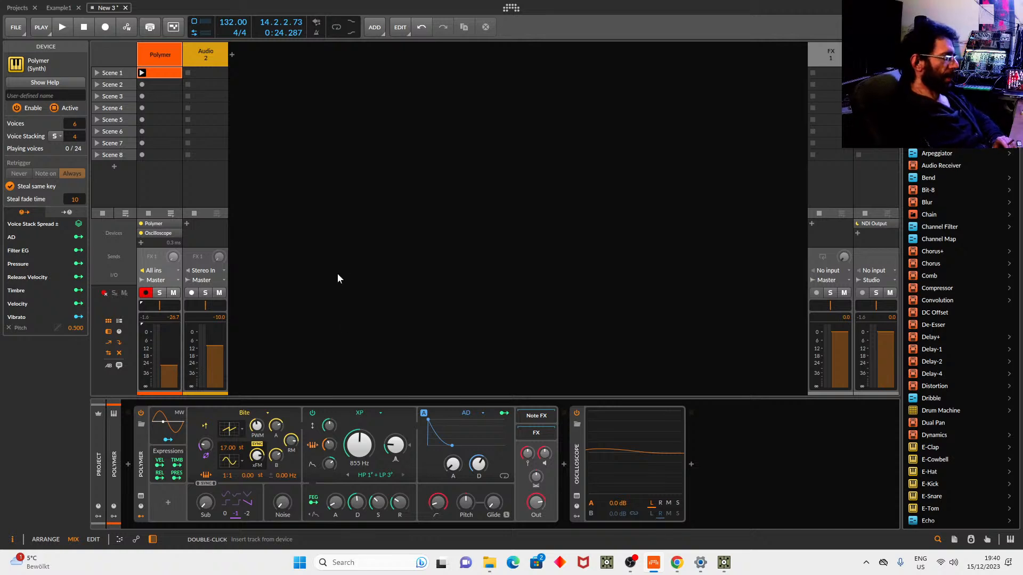
Add a Stack Spread modulator from the Voice Stacking category to Polymer.
{"action": "left_click", "coordinate": [168, 503]}
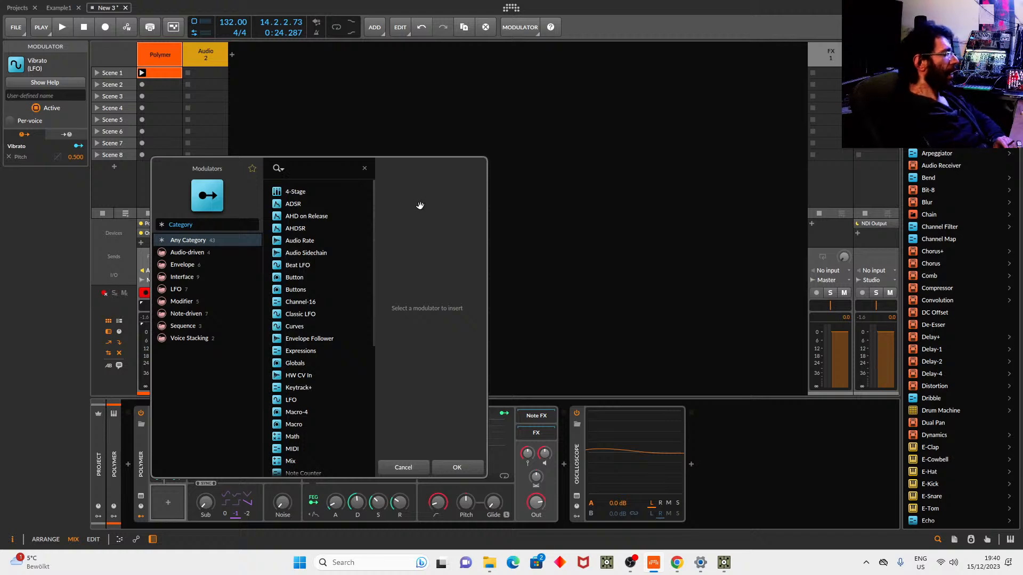
{"action": "left_click", "coordinate": [189, 338]}
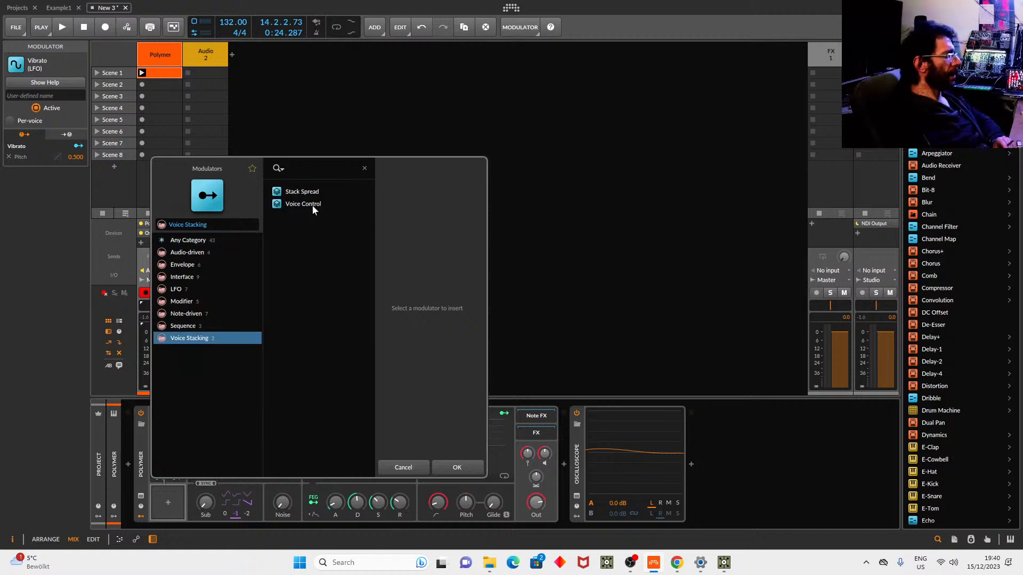
{"action": "left_click", "coordinate": [298, 192]}
{"action": "left_click", "coordinate": [471, 463]}
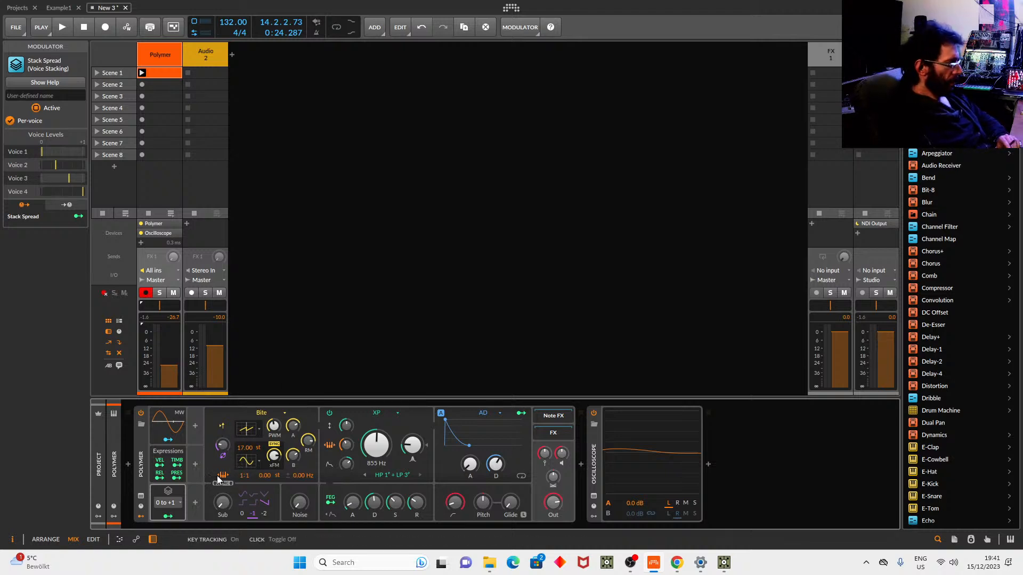
Switch Stack Spread to Manual, drop voice 1 to its minimum level, and start playback.
{"action": "left_click", "coordinate": [170, 503]}
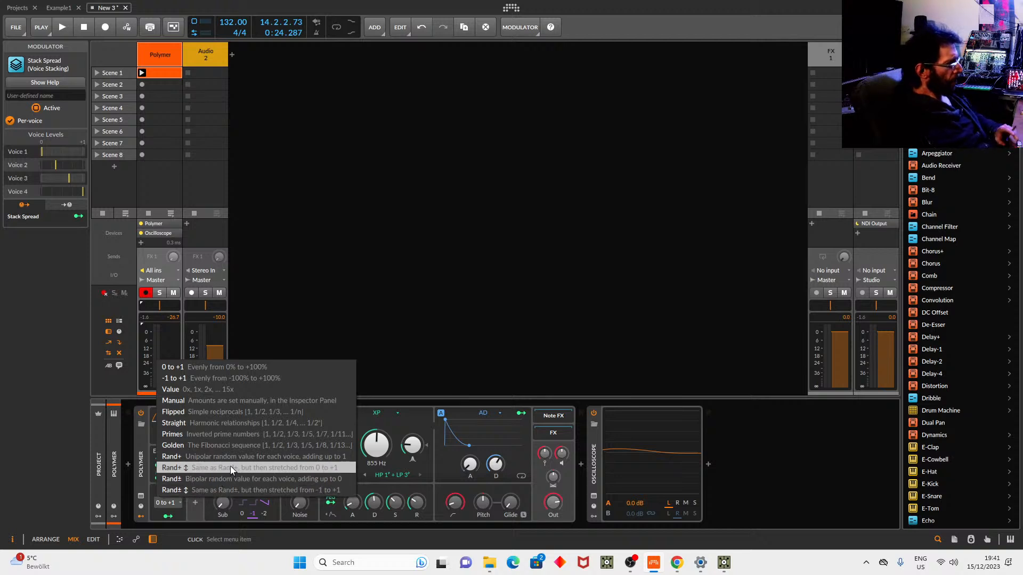
{"action": "left_click", "coordinate": [207, 402]}
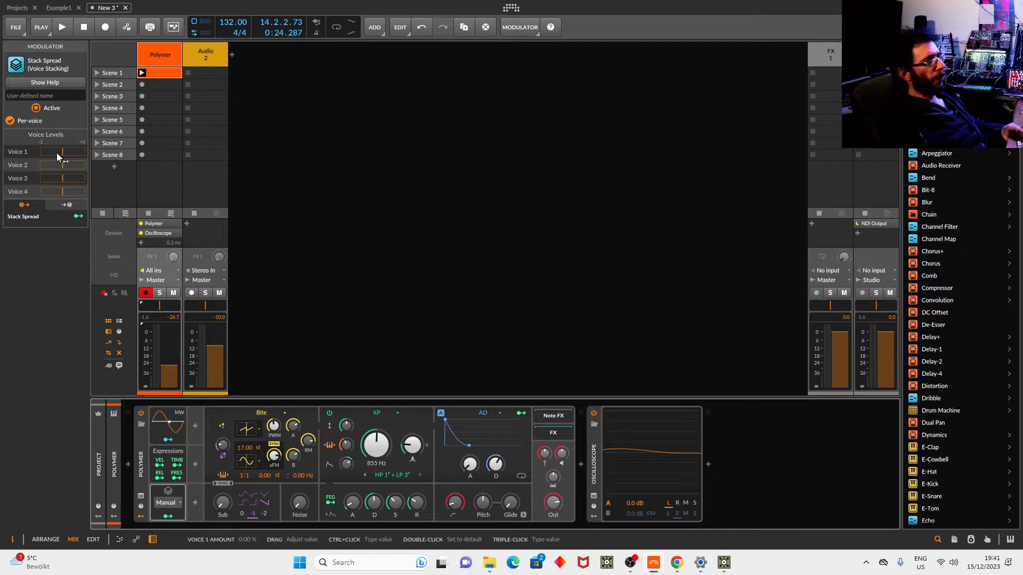
{"action": "left_click_drag", "start_coordinate": [61, 155], "coordinate": [85, 192]}
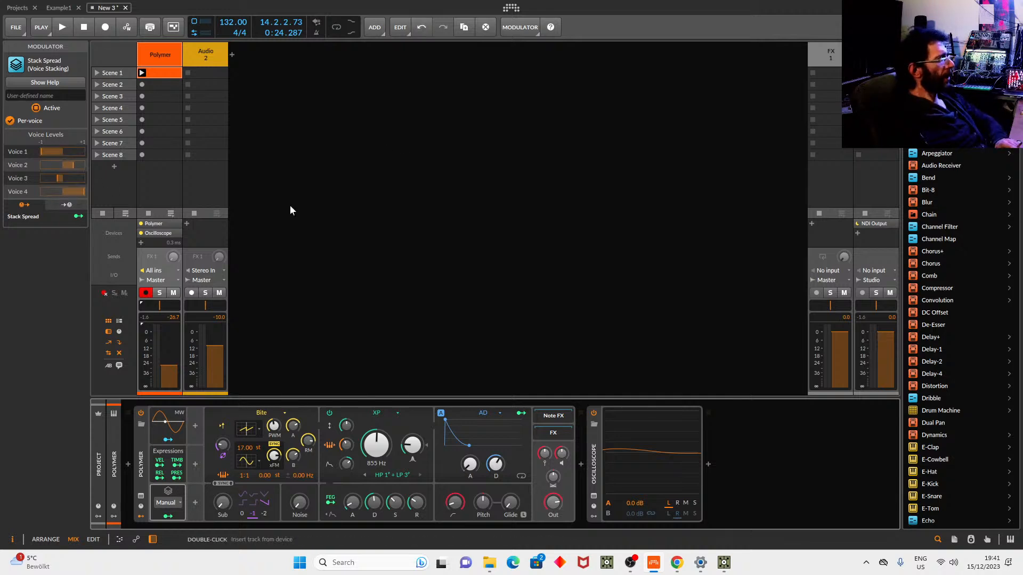
{"action": "key", "text": "space"}
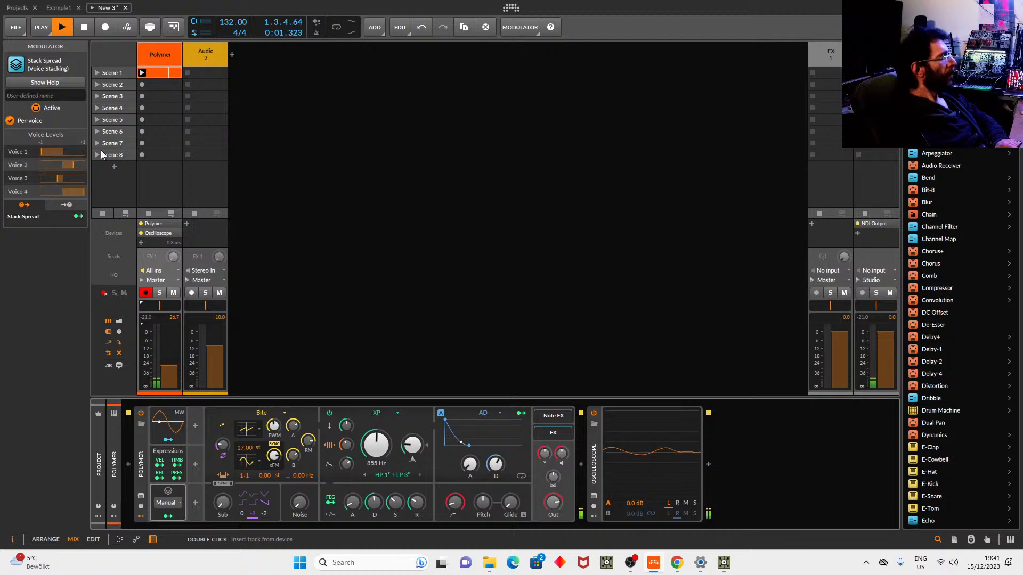
In Polymer, solo stacked voice 1, then voice 2, and turn off oscillator key tracking.
{"action": "left_click", "coordinate": [142, 469]}
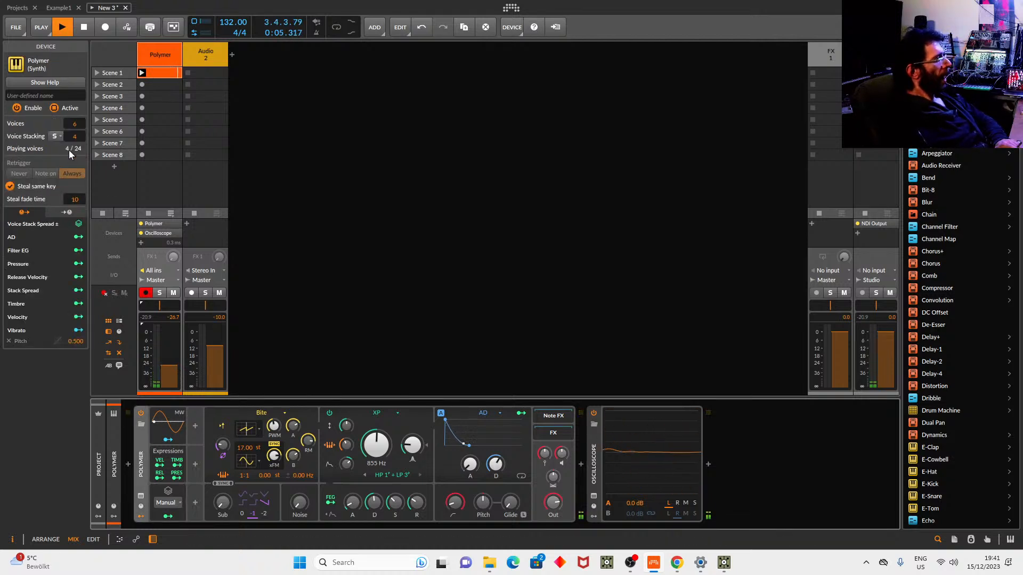
{"action": "left_click", "coordinate": [55, 137]}
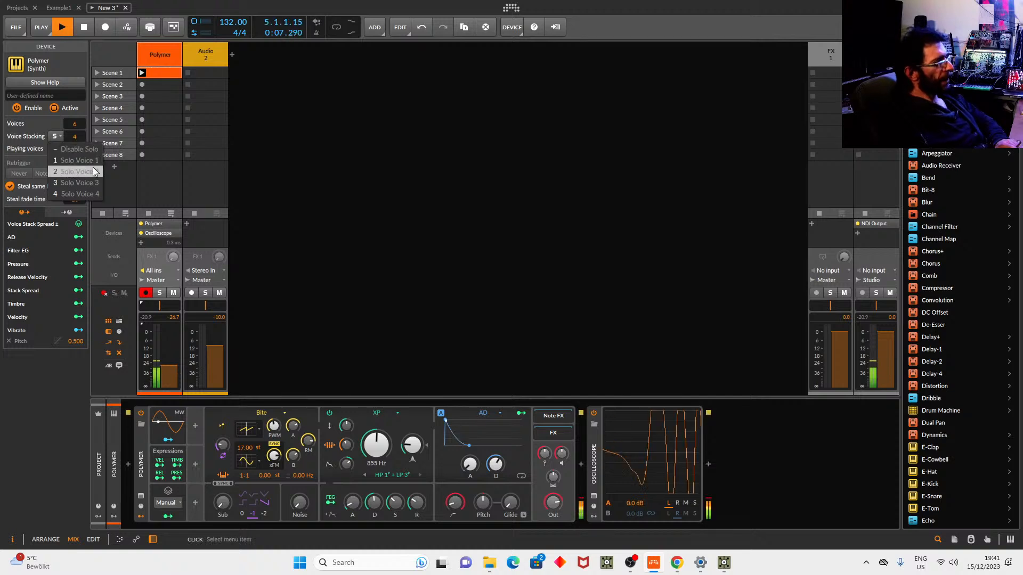
{"action": "left_click", "coordinate": [82, 159]}
{"action": "left_click", "coordinate": [55, 137]}
{"action": "left_click", "coordinate": [79, 171]}
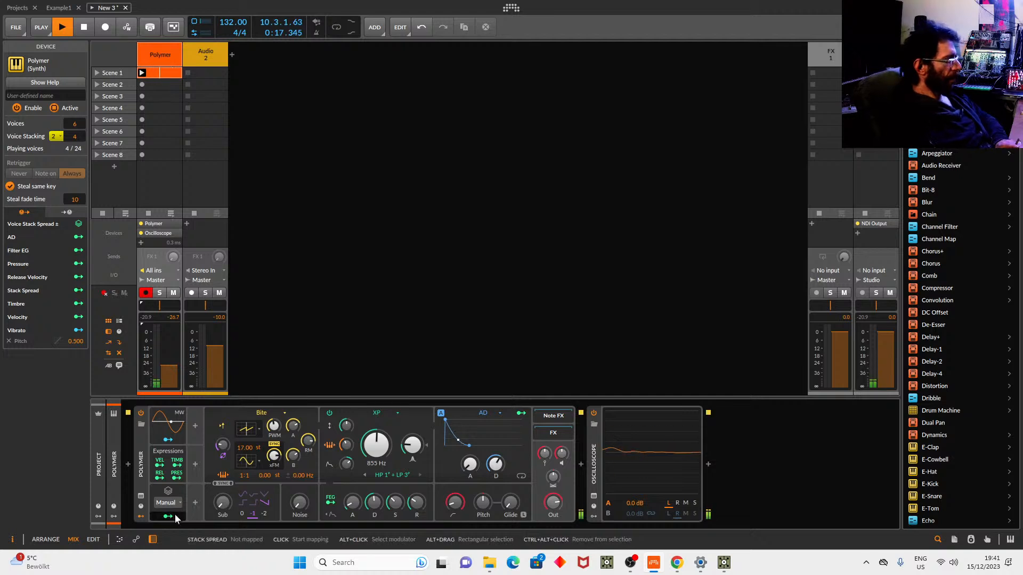
{"action": "left_click", "coordinate": [223, 476]}
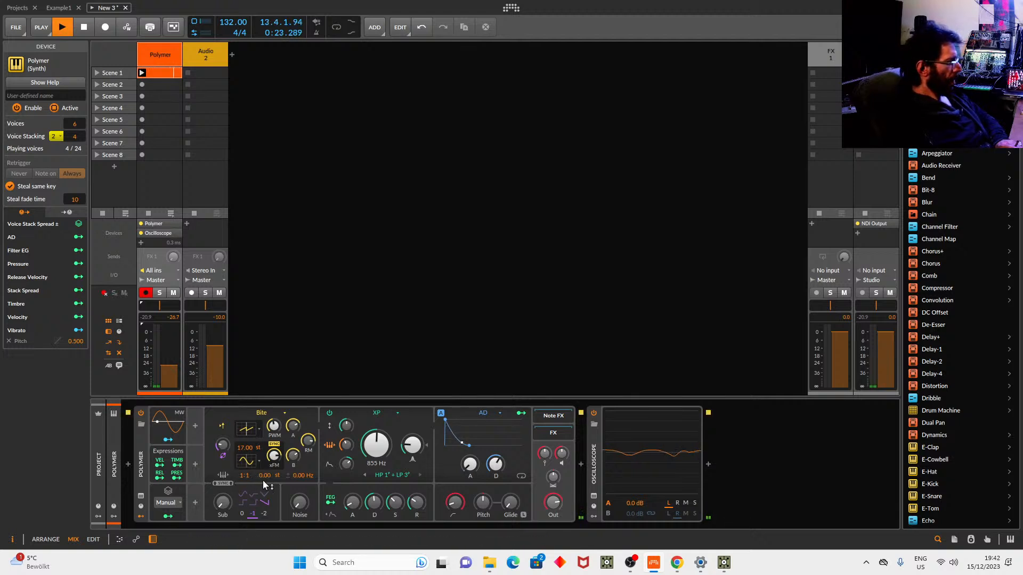
Set the oscillator ratio to 1:2 and map Stack Spread to Pitch Offset at 12 semitones.
{"action": "mouse_move", "coordinate": [248, 474]}
{"action": "left_mouse_down"}
{"action": "mouse_move", "coordinate": [249, 459]}
{"action": "mouse_move", "coordinate": [253, 476]}
{"action": "left_mouse_up"}
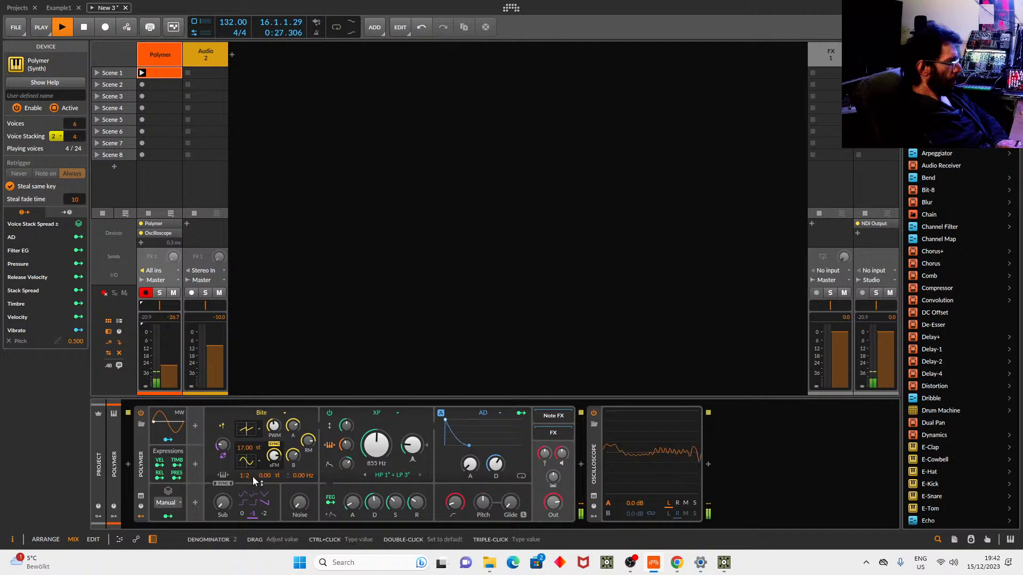
{"action": "left_click", "coordinate": [167, 518]}
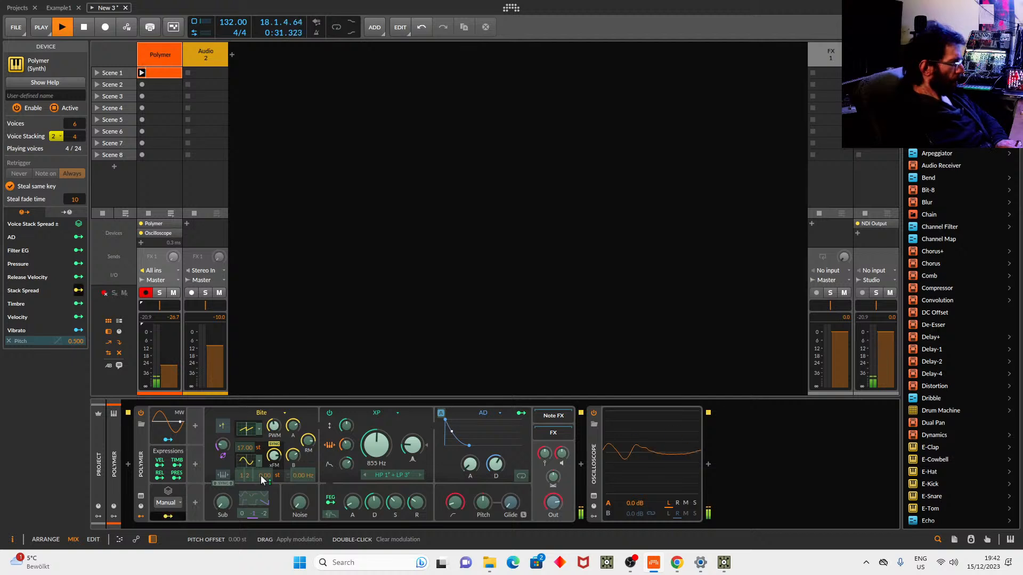
{"action": "left_click_drag", "start_coordinate": [263, 481], "coordinate": [263, 445]}
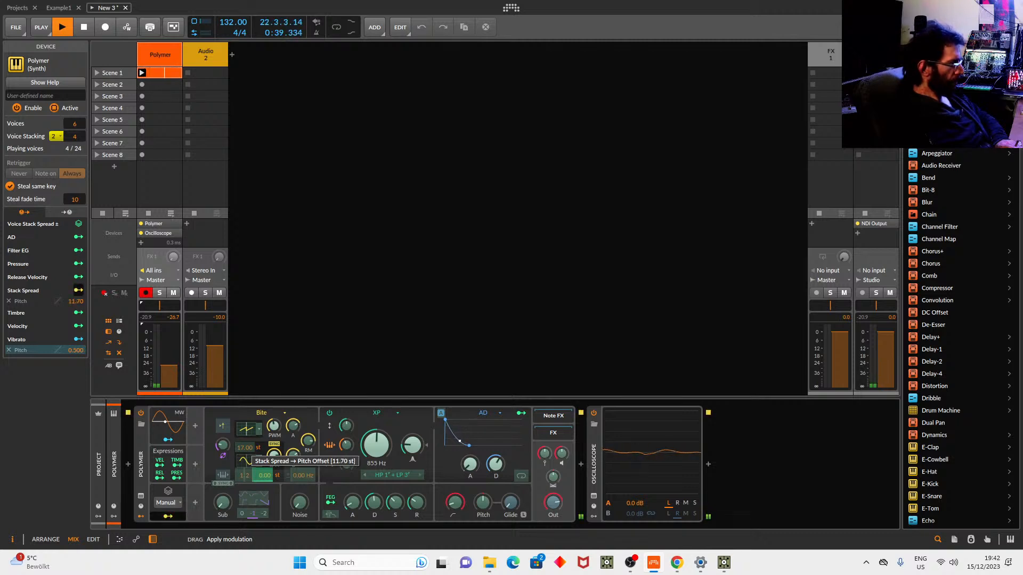
{"action": "left_click_drag", "start_coordinate": [264, 475], "coordinate": [264, 474]}
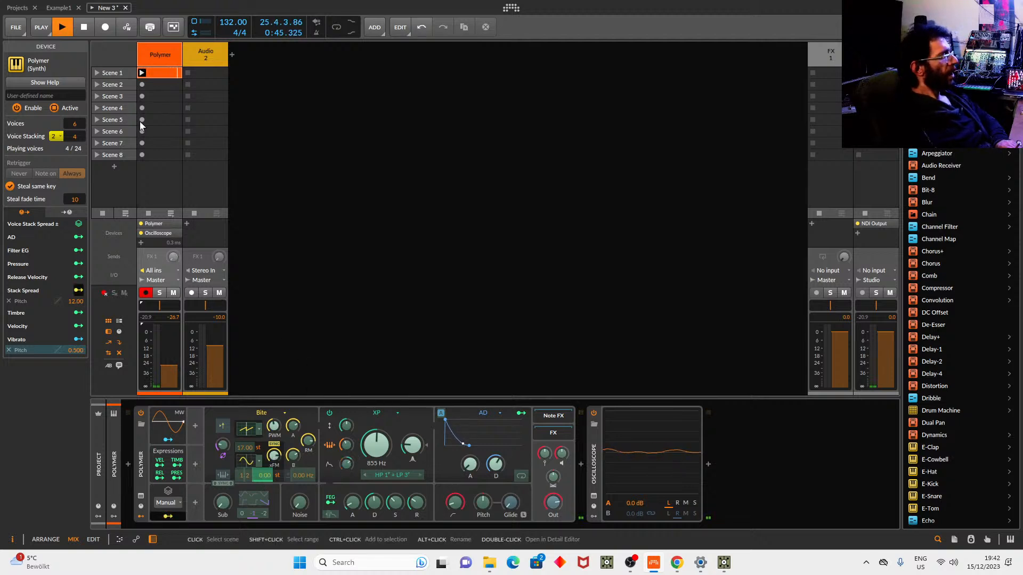
Raise the Polymer track volume, solo stacked voices 1, 3 and 4, then disable solo.
{"action": "left_click_drag", "start_coordinate": [169, 364], "coordinate": [169, 346]}
{"action": "left_click", "coordinate": [55, 136]}
{"action": "left_click", "coordinate": [61, 161]}
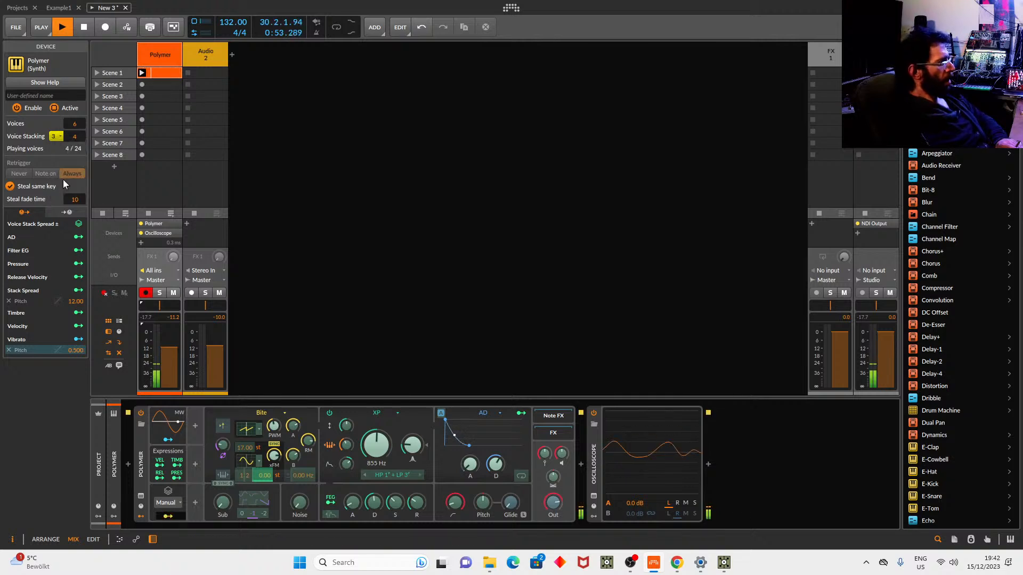
{"action": "left_click", "coordinate": [60, 137]}
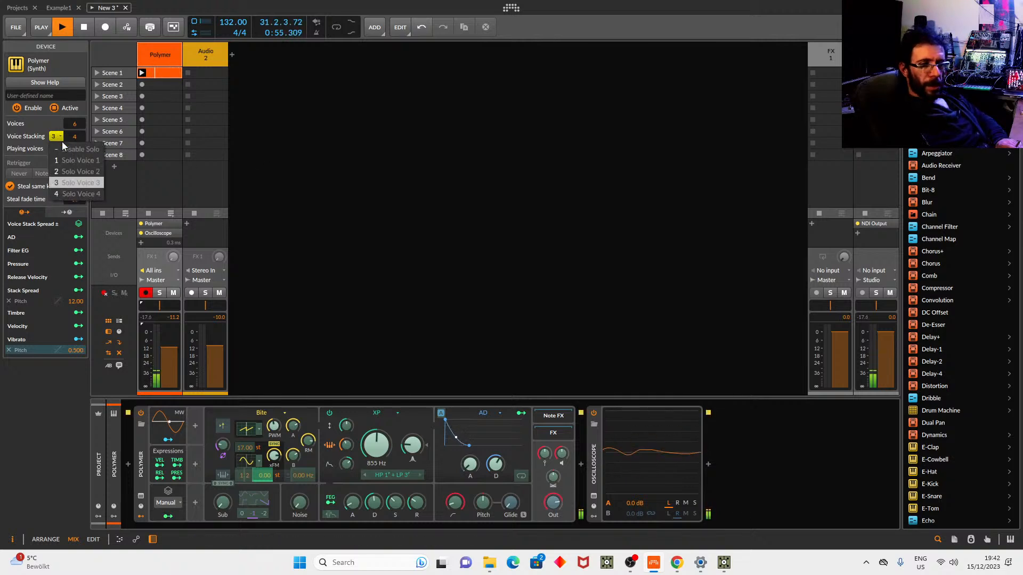
{"action": "left_click", "coordinate": [66, 194]}
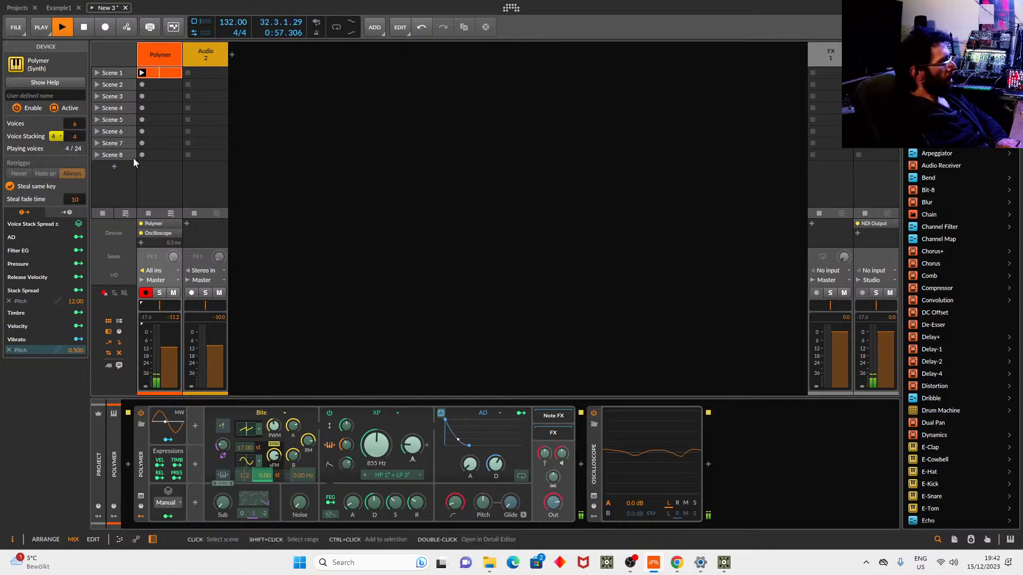
{"action": "left_click", "coordinate": [62, 136]}
{"action": "left_click", "coordinate": [66, 149]}
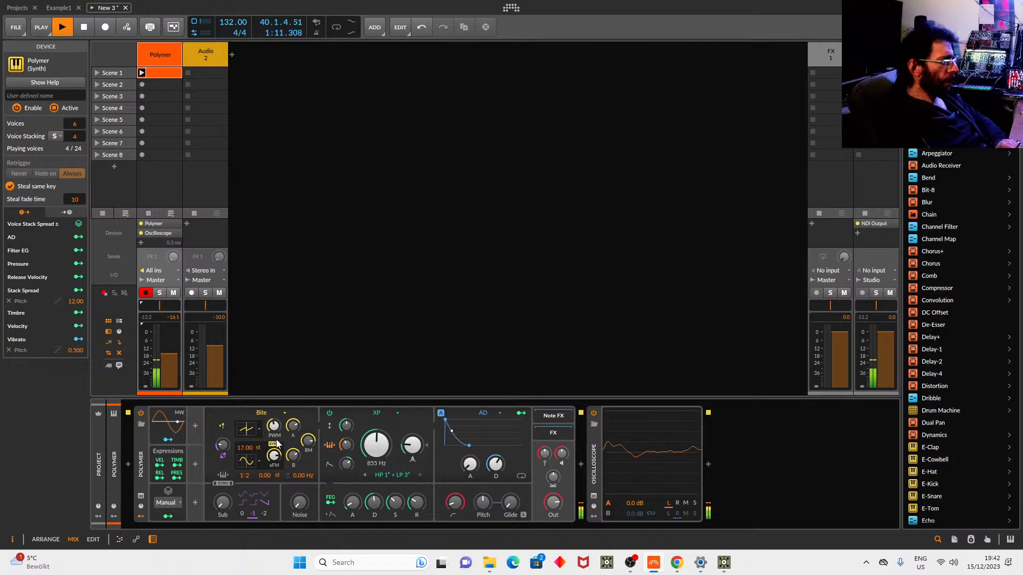
Map Stack Spread to AD attack (1.020) and decay (0.390), then stop playback.
{"action": "mouse_move", "coordinate": [160, 353]}
{"action": "left_mouse_down"}
{"action": "mouse_move", "coordinate": [160, 374]}
{"action": "mouse_move", "coordinate": [160, 365]}
{"action": "left_mouse_up"}
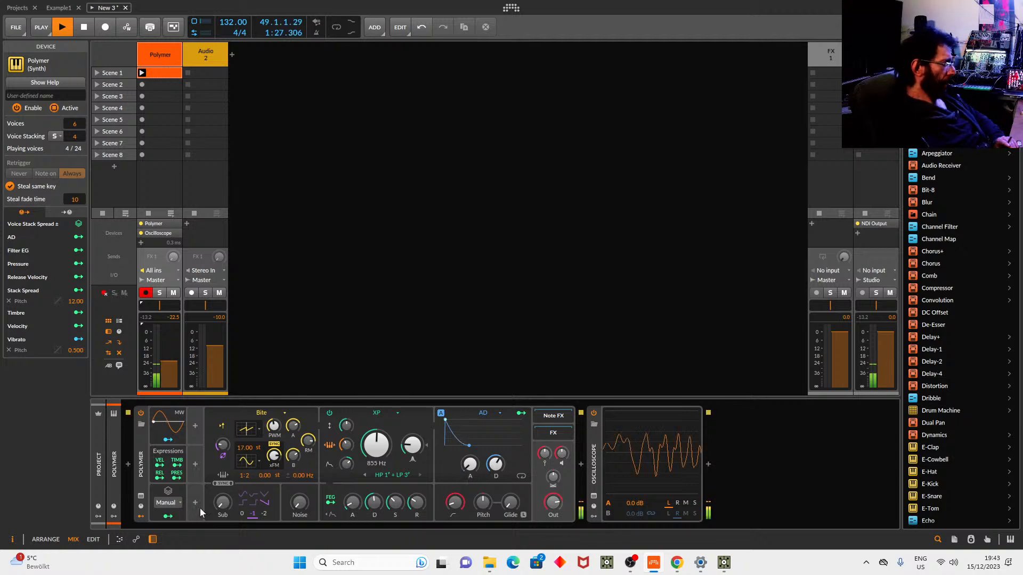
{"action": "left_click", "coordinate": [168, 520]}
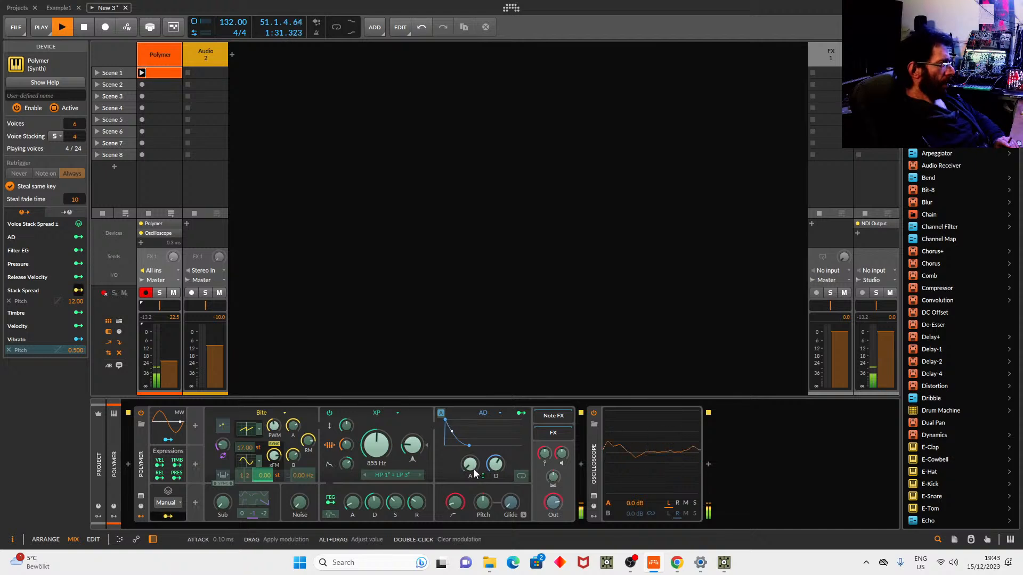
{"action": "left_click_drag", "start_coordinate": [476, 473], "coordinate": [476, 453]}
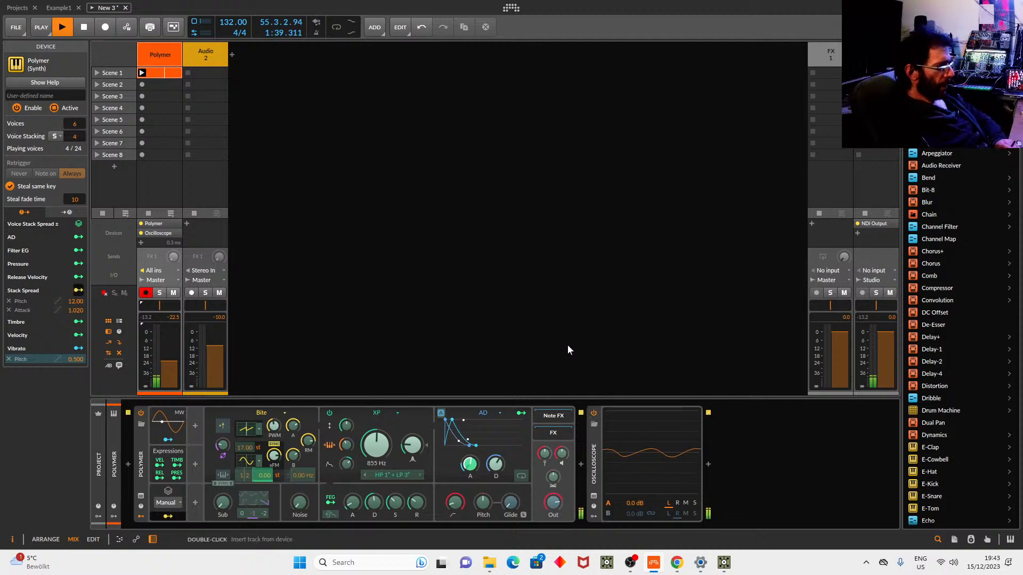
{"action": "left_click_drag", "start_coordinate": [169, 365], "coordinate": [167, 353]}
{"action": "left_click_drag", "start_coordinate": [493, 473], "coordinate": [494, 458]}
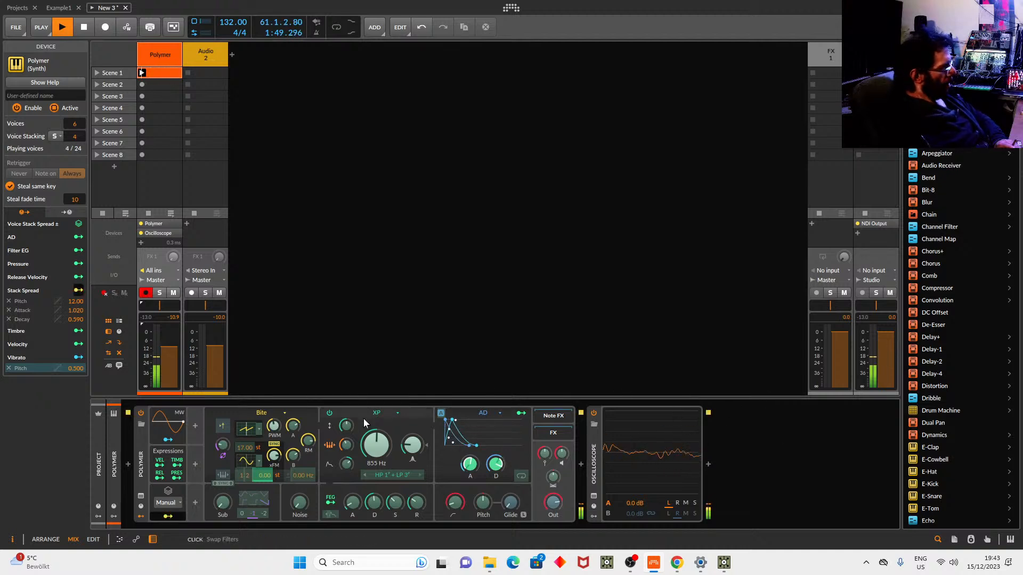
{"action": "mouse_move", "coordinate": [273, 497]}
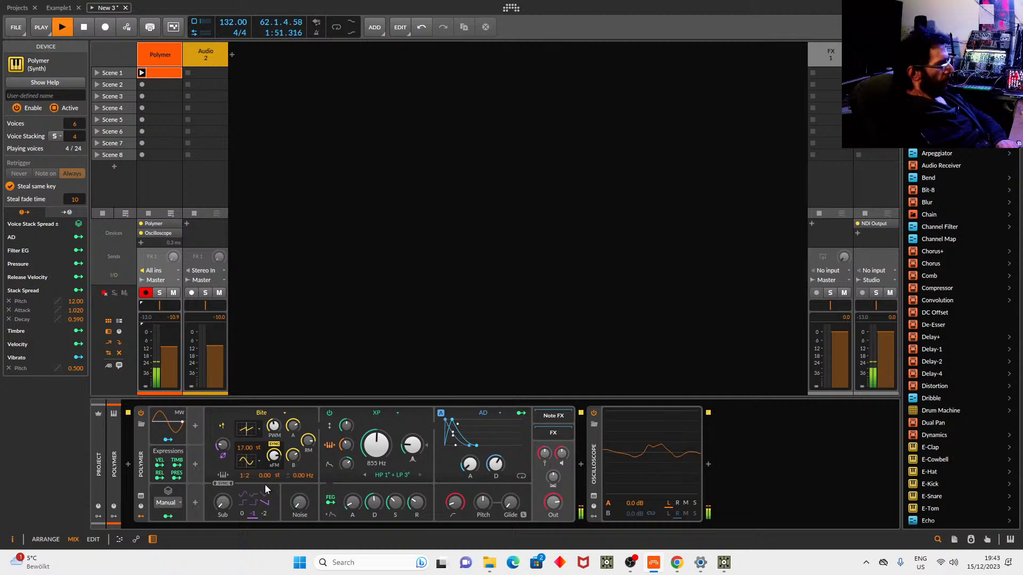
{"action": "key", "text": "space"}
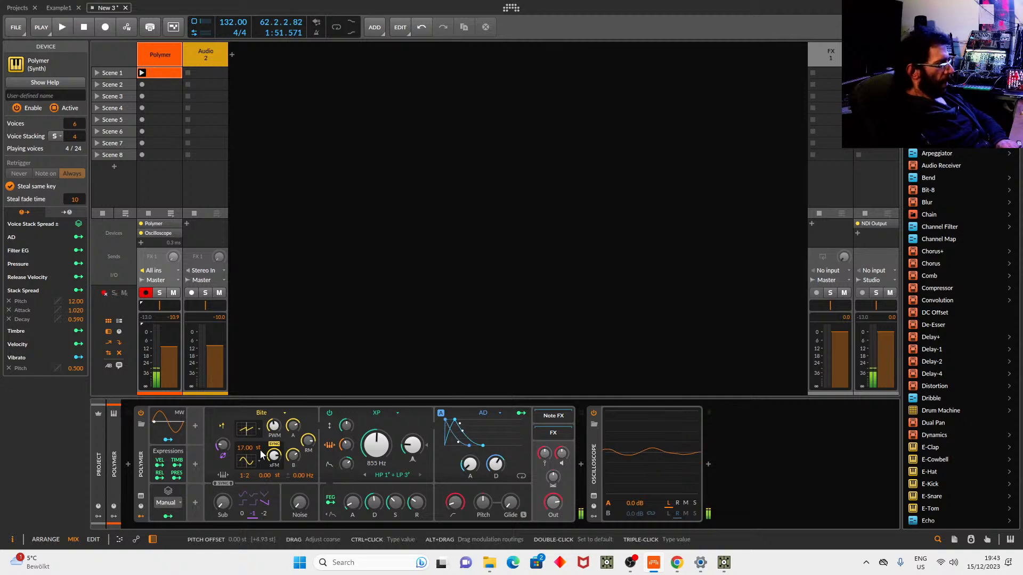
Select Stack Spread from the Voice Stacking modulators as a second spread for Polymer.
{"action": "left_click", "coordinate": [193, 430]}
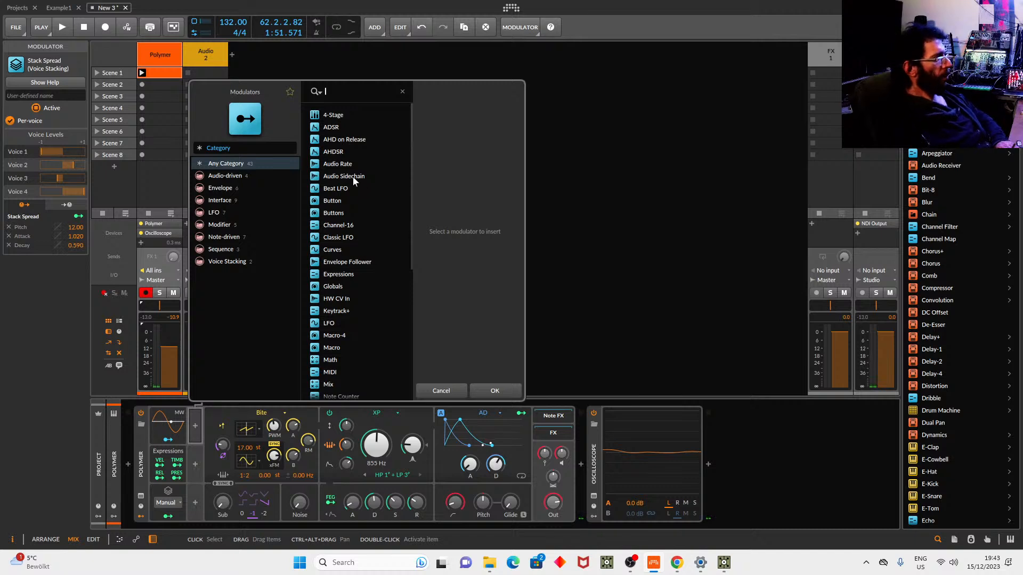
{"action": "scroll", "coordinate": [394, 287], "scroll_direction": "down", "scroll_amount": 1}
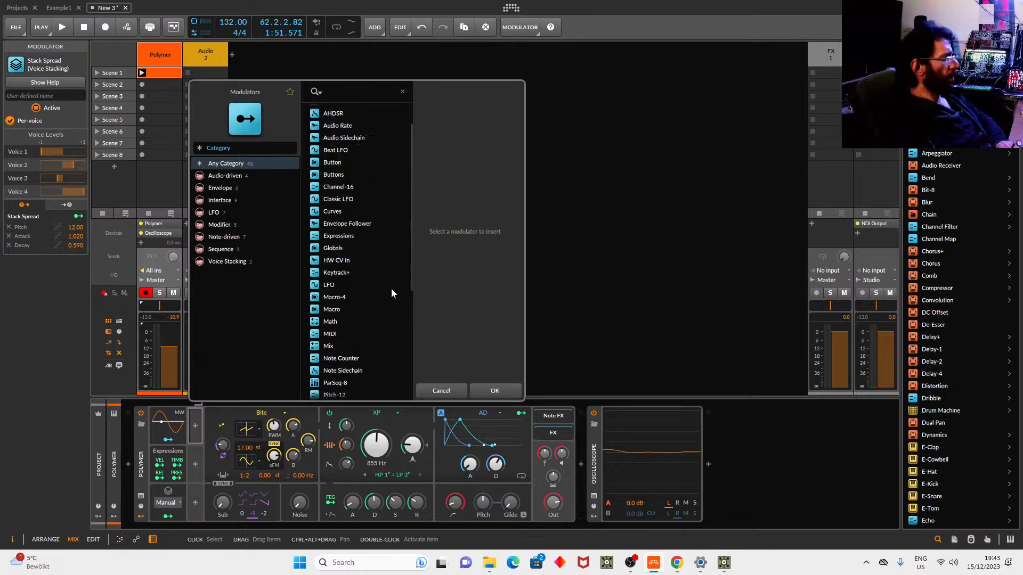
{"action": "left_click", "coordinate": [231, 261]}
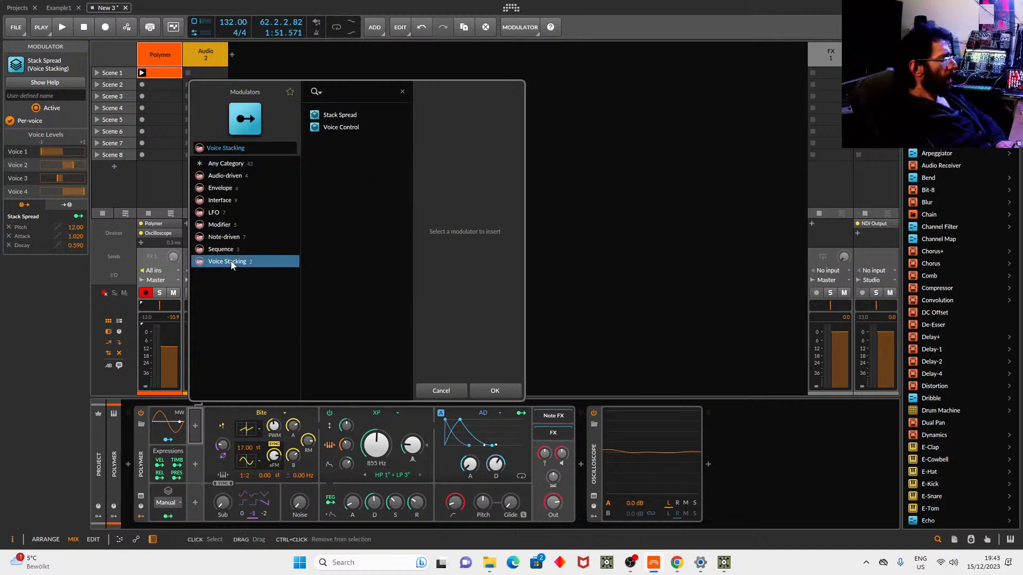
{"action": "left_click", "coordinate": [338, 115]}
Confirm adding Stack Spread 2 and open its '0 to +1' spread mode list.
{"action": "left_click", "coordinate": [495, 391]}
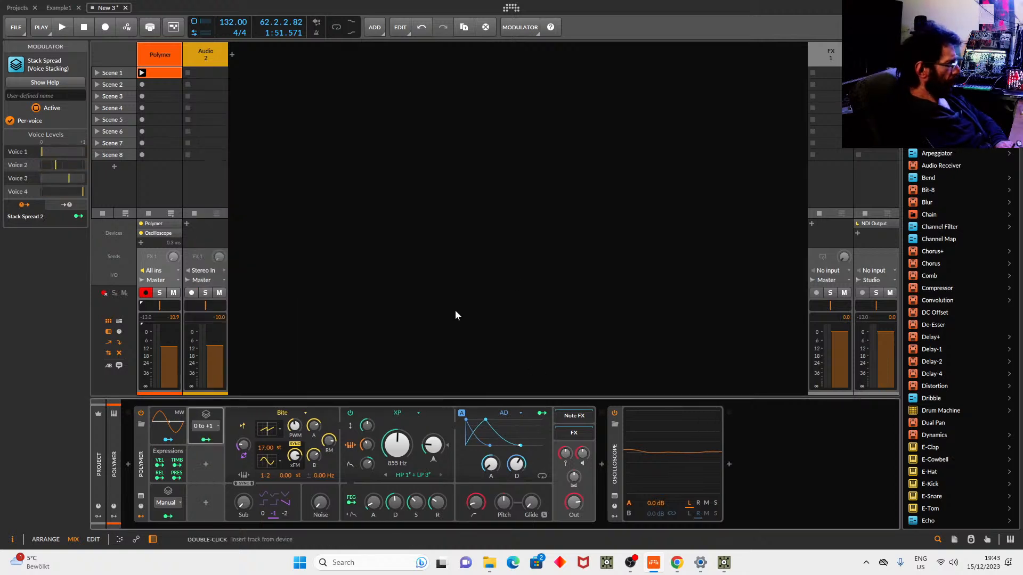
{"action": "left_click", "coordinate": [211, 426]}
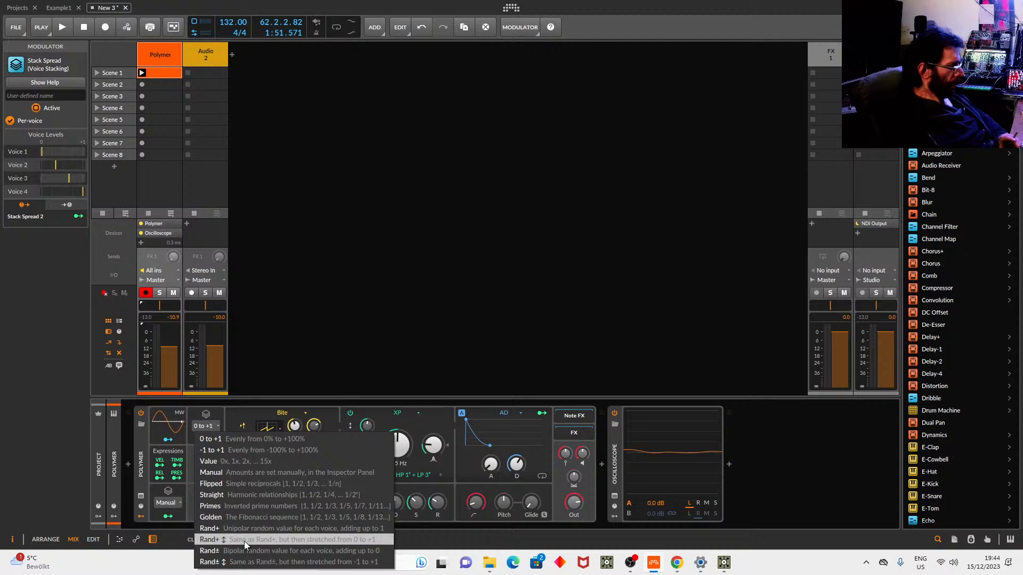
Set Stack Spread 2 to Rand± and map it to the filter cutoff at -46.00 during playback.
{"action": "left_click", "coordinate": [290, 549]}
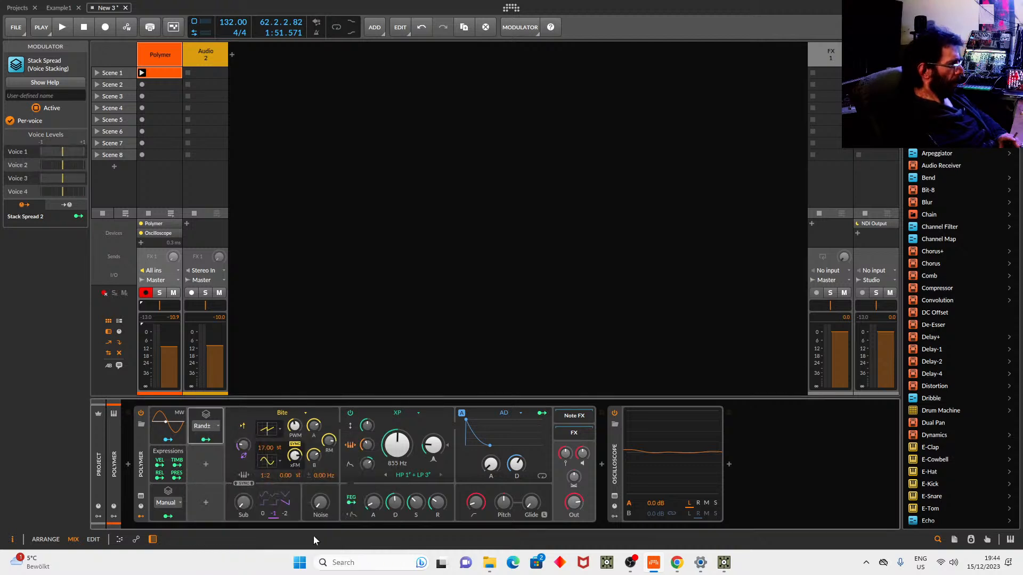
{"action": "left_click", "coordinate": [205, 439]}
{"action": "left_click_drag", "start_coordinate": [396, 450], "coordinate": [394, 449]}
{"action": "left_click", "coordinate": [205, 439]}
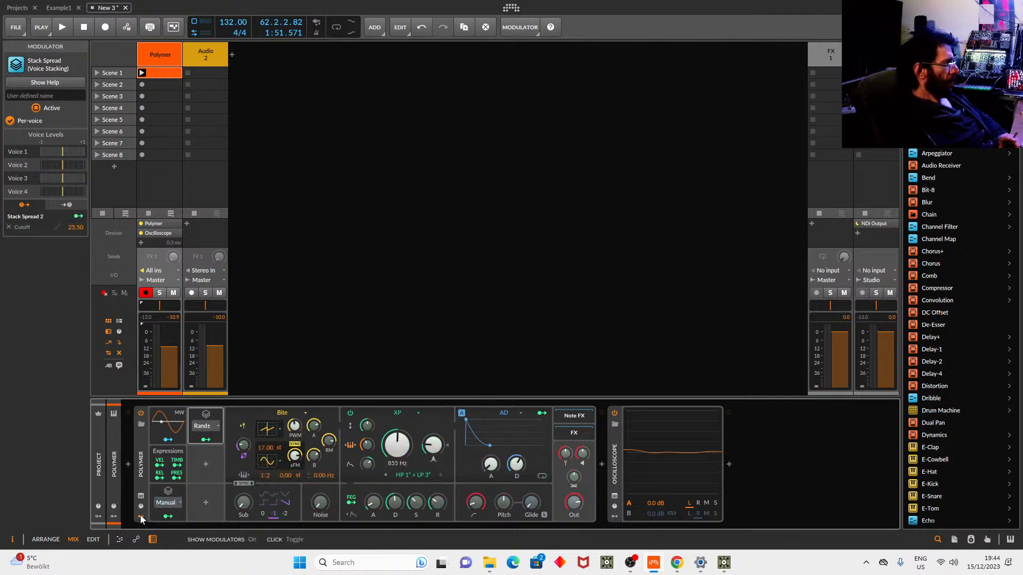
{"action": "key", "text": "space"}
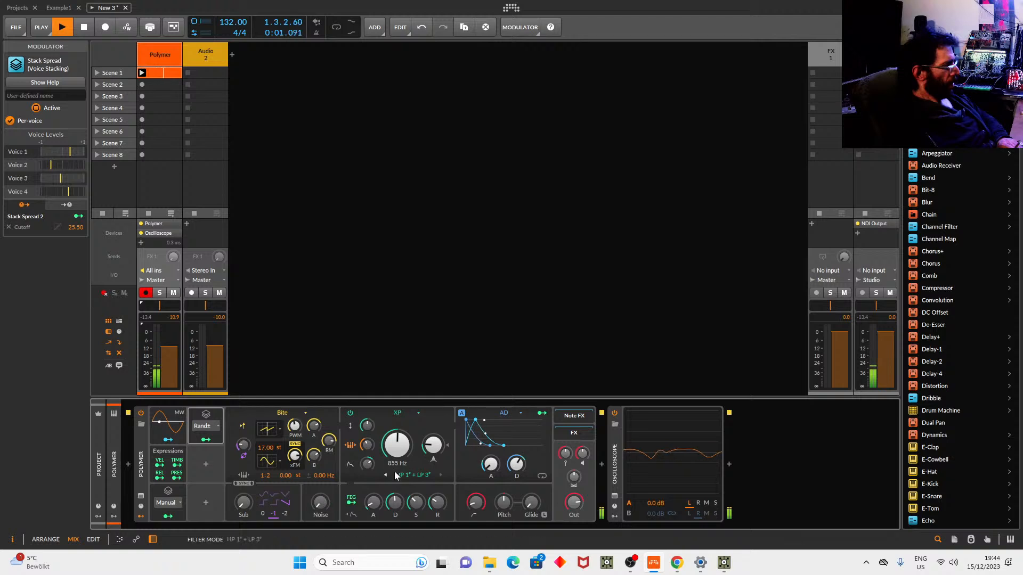
{"action": "left_click", "coordinate": [204, 440]}
{"action": "left_click_drag", "start_coordinate": [396, 446], "coordinate": [397, 424]}
{"action": "left_click", "coordinate": [208, 440]}
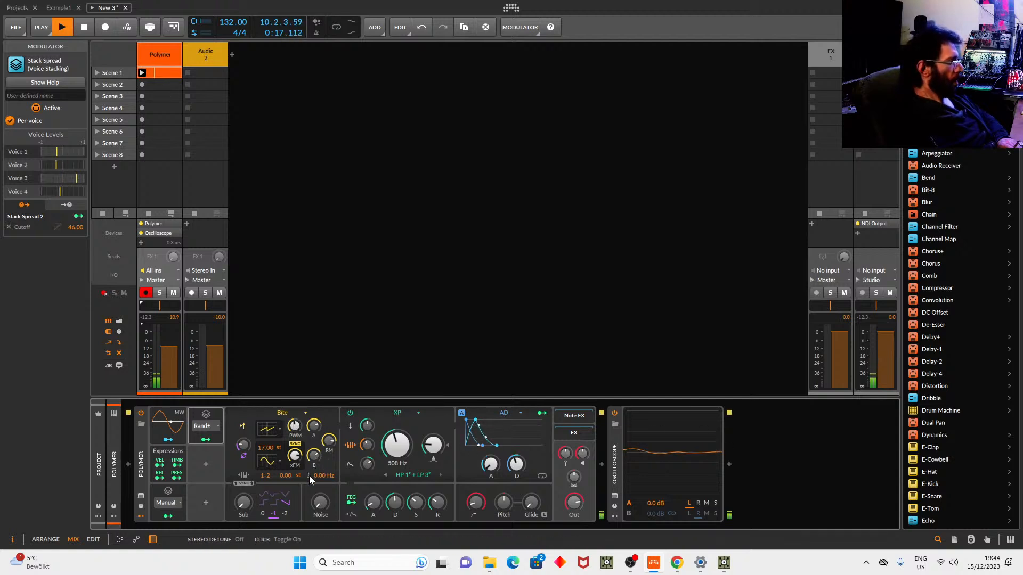
Detune the oscillator to 0.07 Hz, set its ratio to 1:3, and stop playback.
{"action": "left_click_drag", "start_coordinate": [320, 474], "coordinate": [321, 468]}
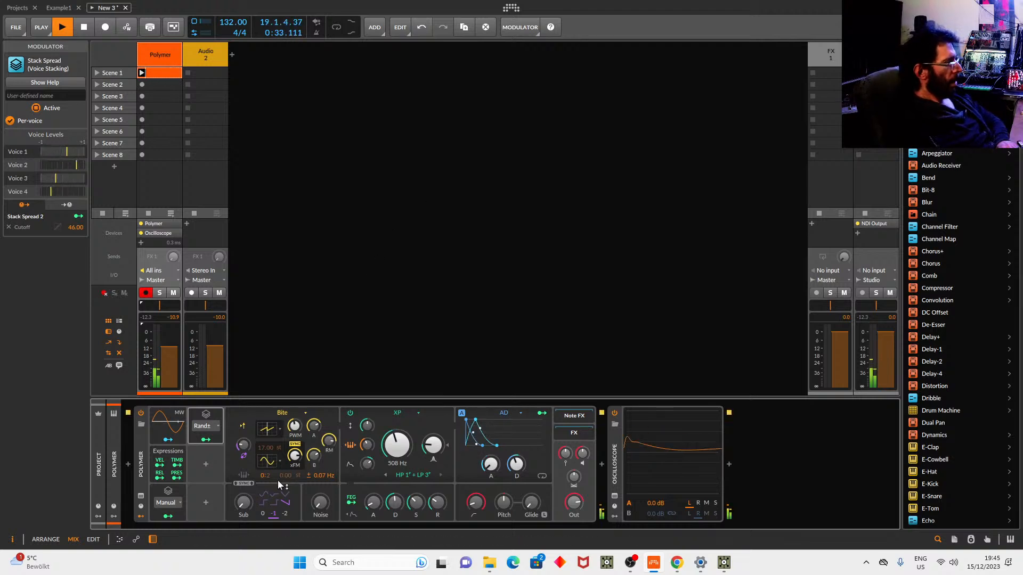
{"action": "left_click_drag", "start_coordinate": [263, 477], "coordinate": [262, 468]}
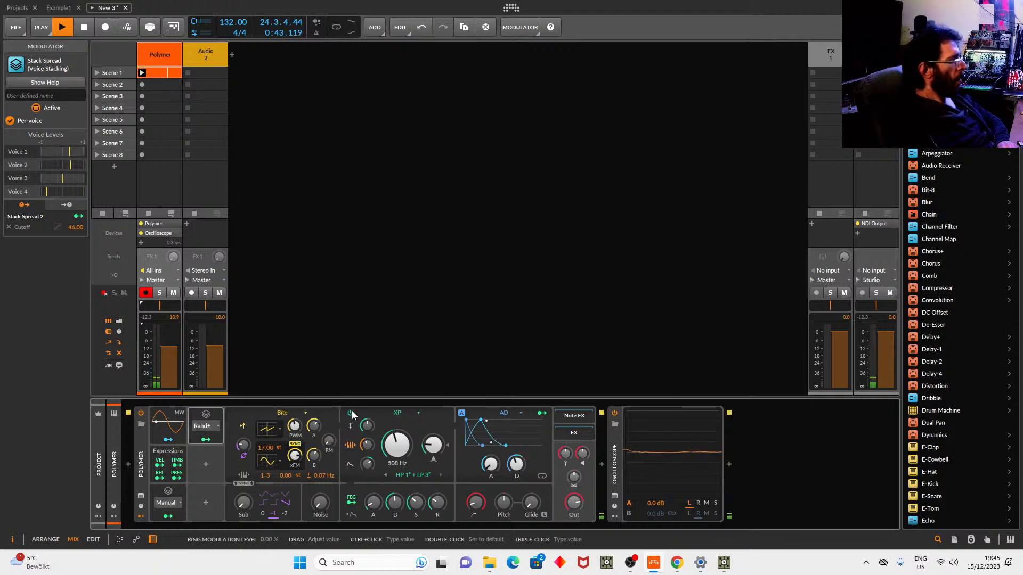
{"action": "key", "text": "space"}
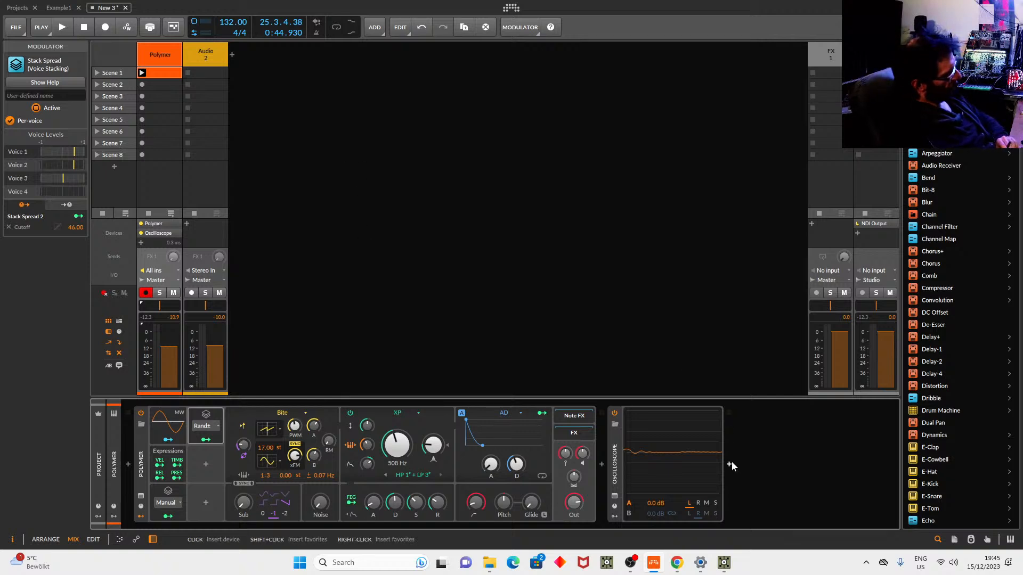
Search 'fil' in the device browser and insert Filter+ after Polymer.
{"action": "left_click", "coordinate": [601, 464]}
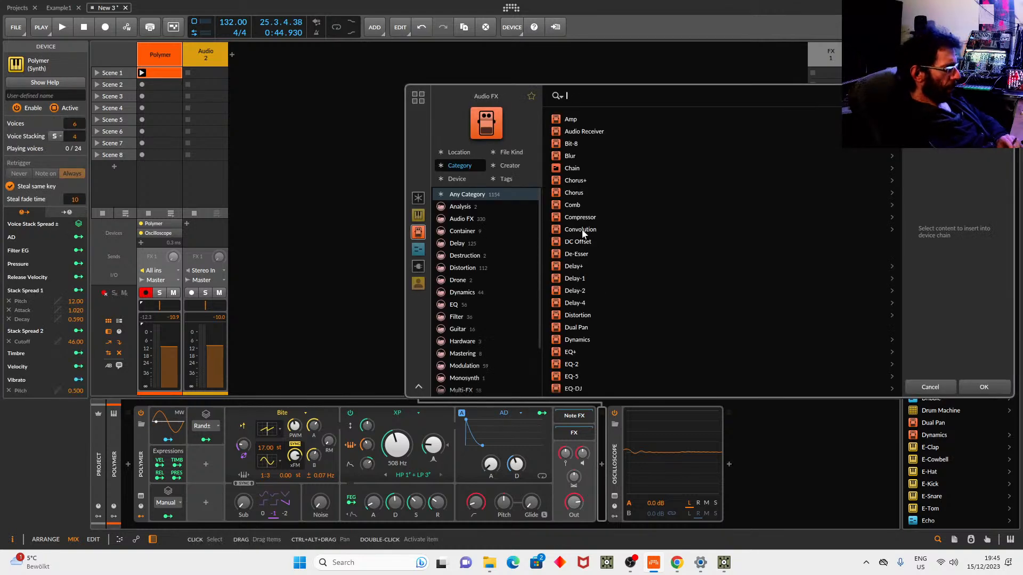
{"action": "type", "text": "fil"}
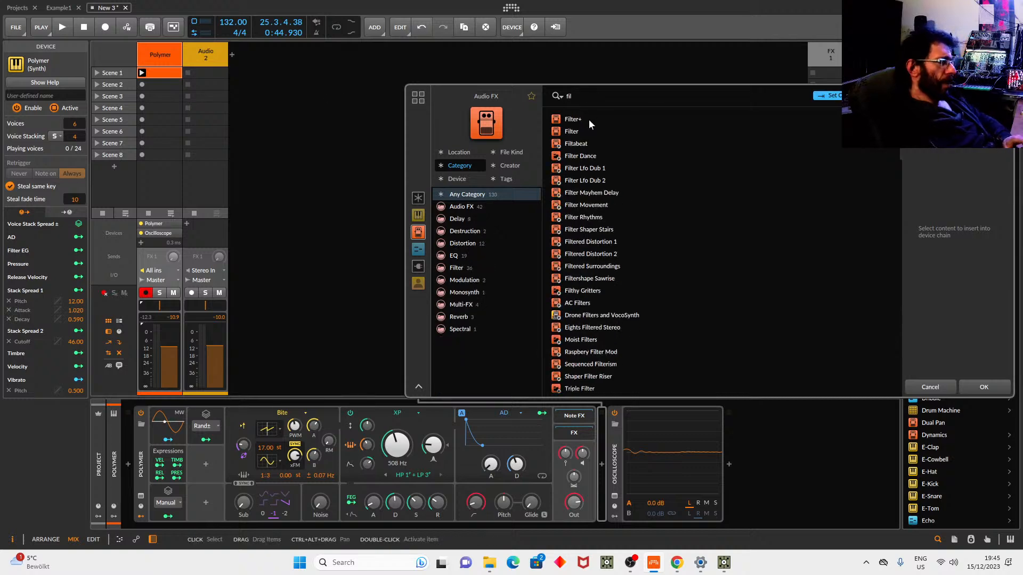
{"action": "left_click", "coordinate": [594, 118]}
{"action": "left_click", "coordinate": [971, 386]}
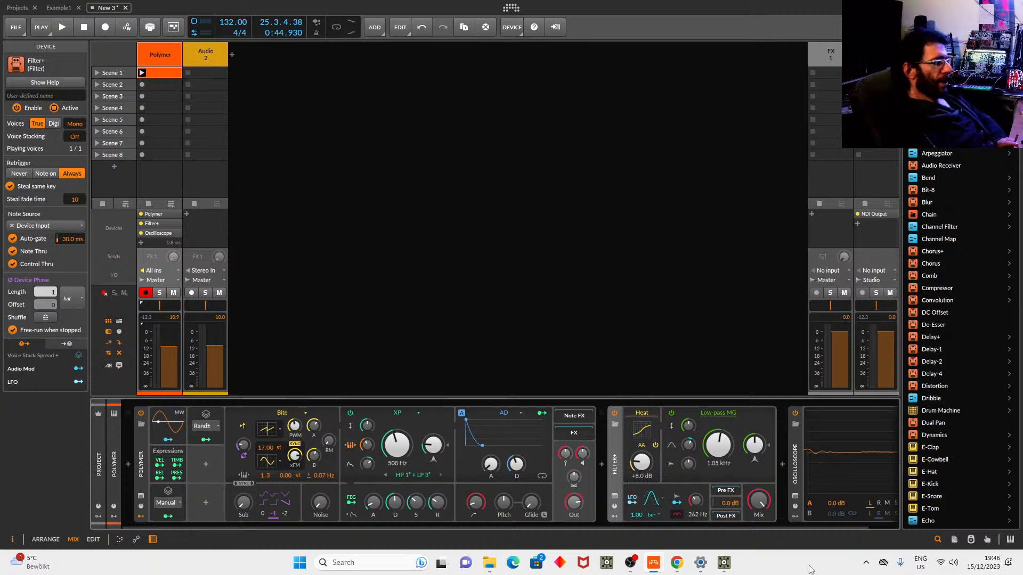
Switch to TouchDesigner, frame the zed1 and bloom1 network, and list the COMP operators.
{"action": "left_click", "coordinate": [724, 568]}
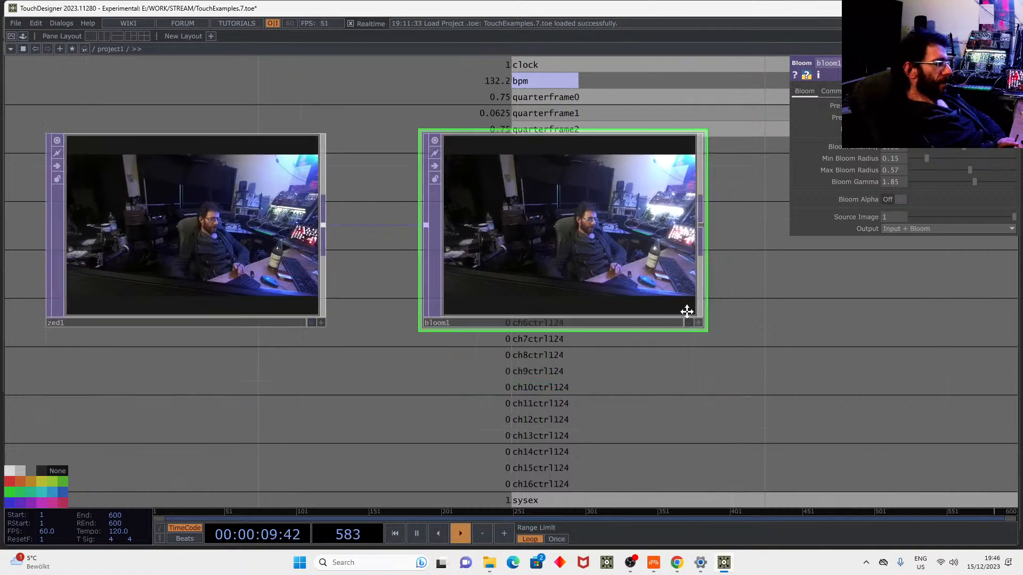
{"action": "middle_click_drag", "start_coordinate": [703, 308], "coordinate": [666, 334]}
{"action": "left_click_drag", "start_coordinate": [666, 333], "coordinate": [581, 332]}
{"action": "left_click_drag", "start_coordinate": [502, 330], "coordinate": [495, 322]}
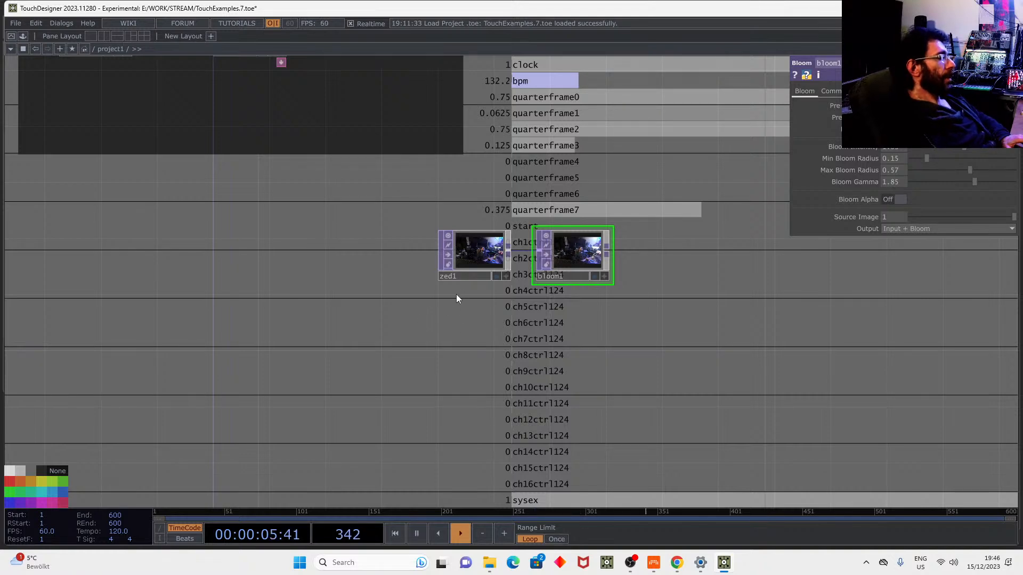
{"action": "key", "text": "Tab"}
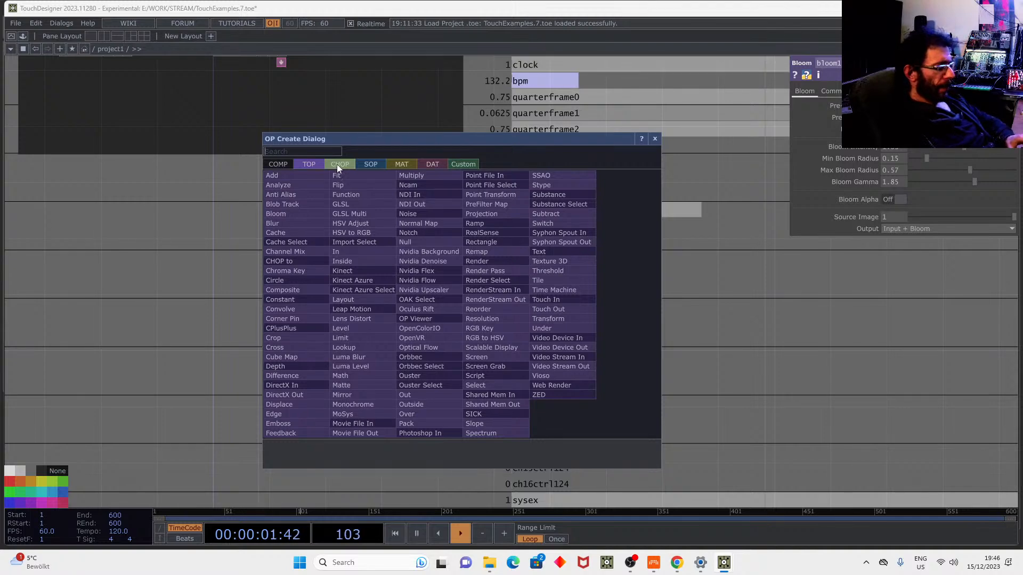
{"action": "left_click", "coordinate": [274, 164]}
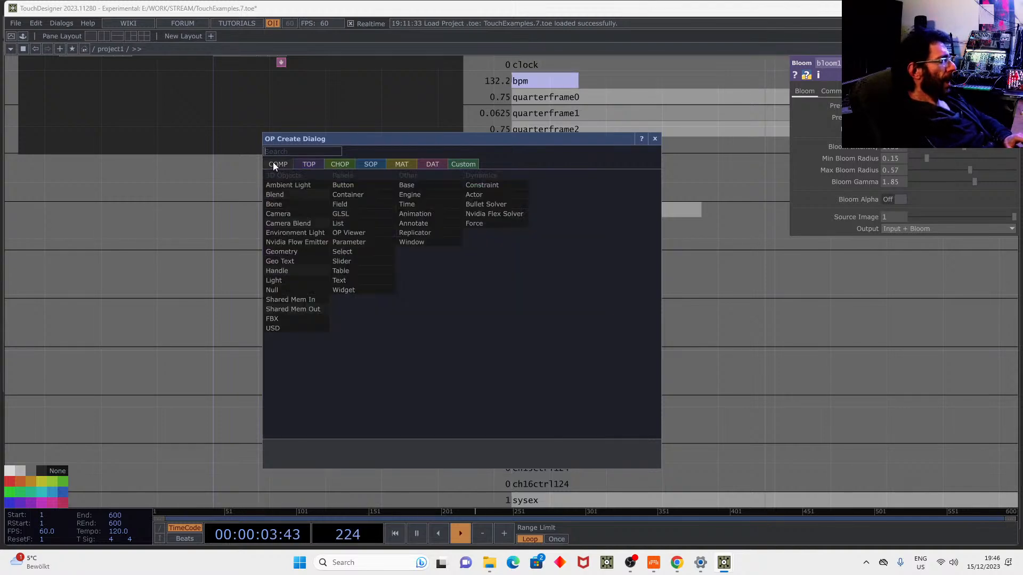
Place slider1 and wire its output into a new trail1 CHOP.
{"action": "left_click", "coordinate": [349, 261]}
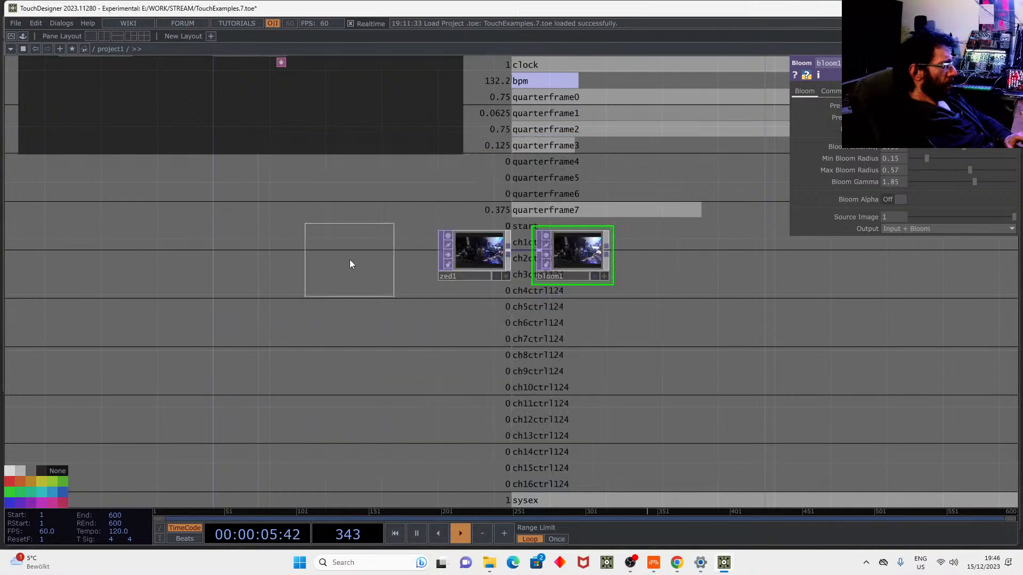
{"action": "left_click", "coordinate": [376, 344]}
{"action": "scroll", "coordinate": [376, 341], "scroll_direction": "up", "scroll_amount": 5}
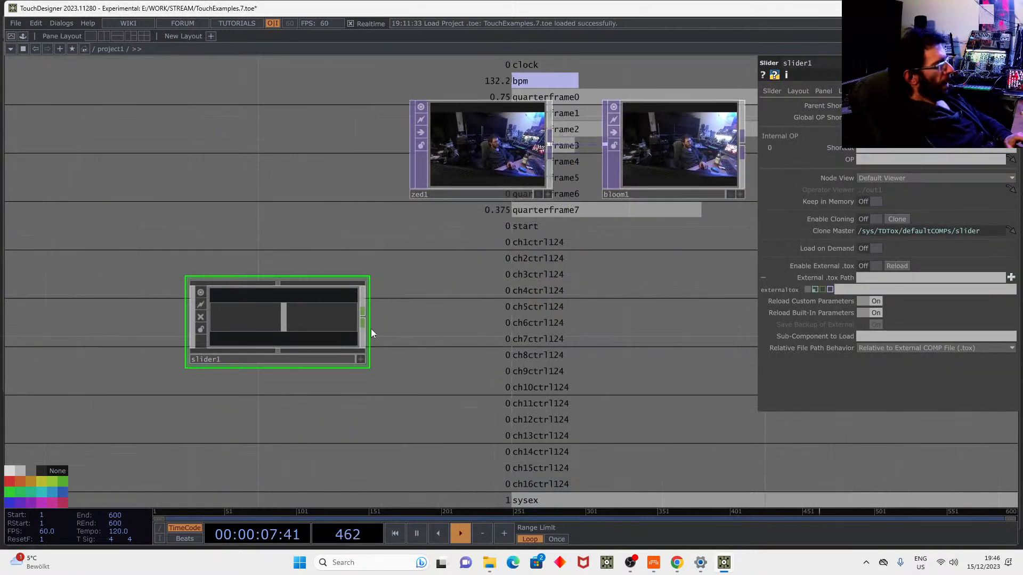
{"action": "right_click", "coordinate": [363, 322]}
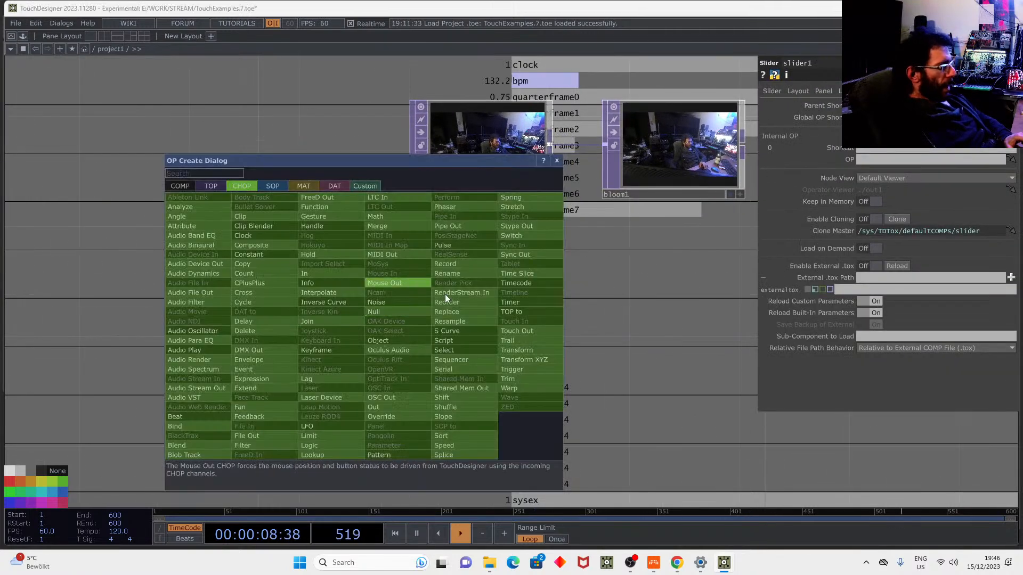
{"action": "left_click", "coordinate": [513, 341]}
{"action": "left_click", "coordinate": [656, 316]}
{"action": "left_click_drag", "start_coordinate": [550, 379], "coordinate": [545, 384]}
Drag slider1's value down to 0 and move the slider1 node up and left.
{"action": "left_click", "coordinate": [352, 363]}
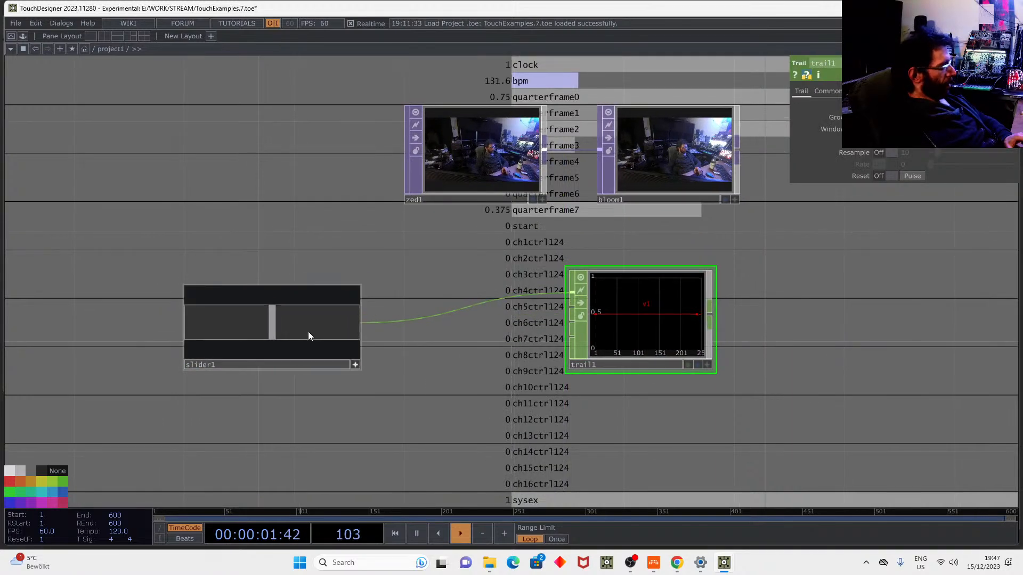
{"action": "left_click_drag", "start_coordinate": [270, 321], "coordinate": [374, 322]}
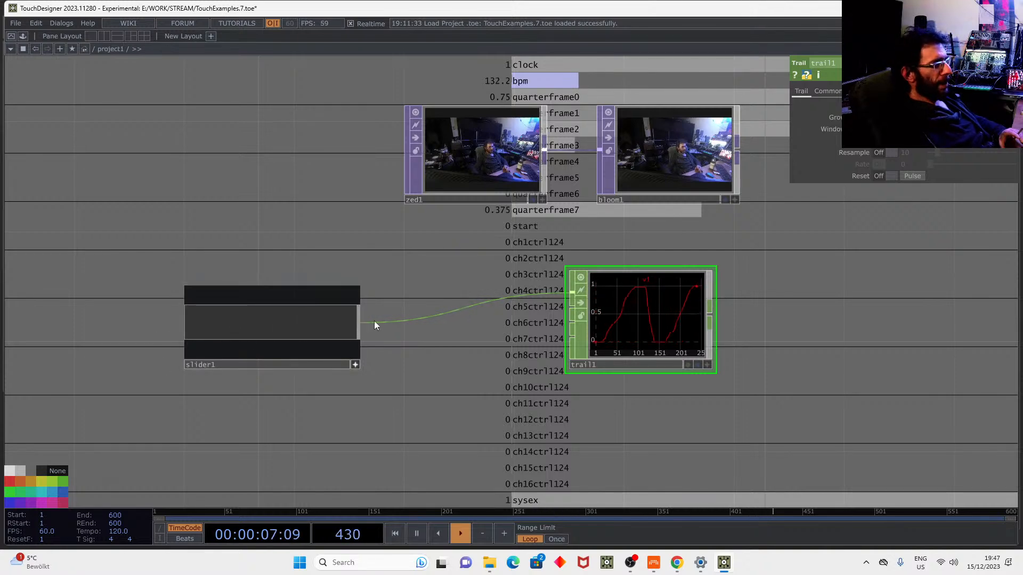
{"action": "left_click", "coordinate": [356, 365]}
{"action": "left_click_drag", "start_coordinate": [356, 366], "coordinate": [275, 341]}
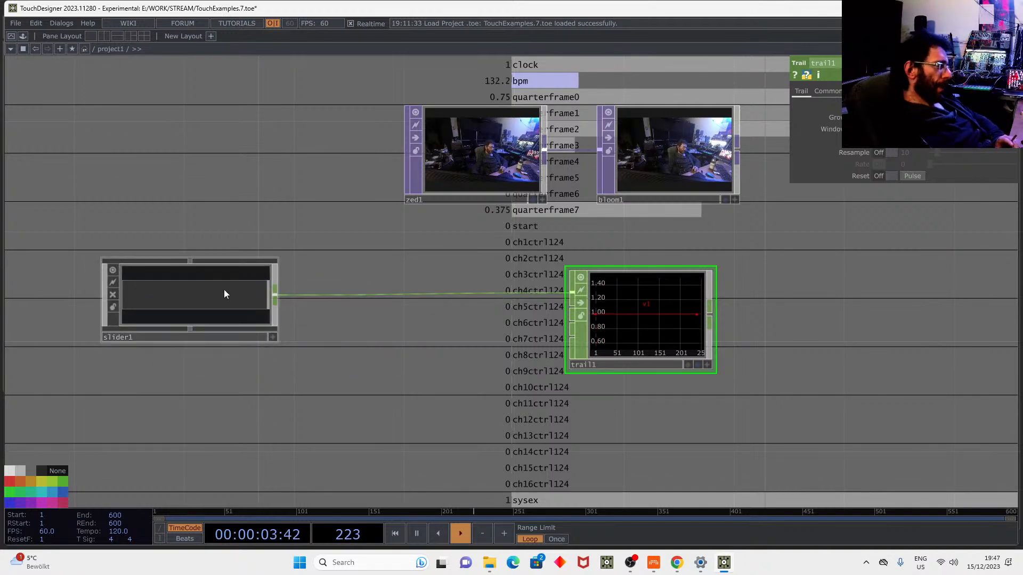
{"action": "left_click_drag", "start_coordinate": [339, 365], "coordinate": [374, 338]}
{"action": "key", "text": "Tab"}
Add a lookup1 CHOP fed by slider1's output.
{"action": "type", "text": "l"}
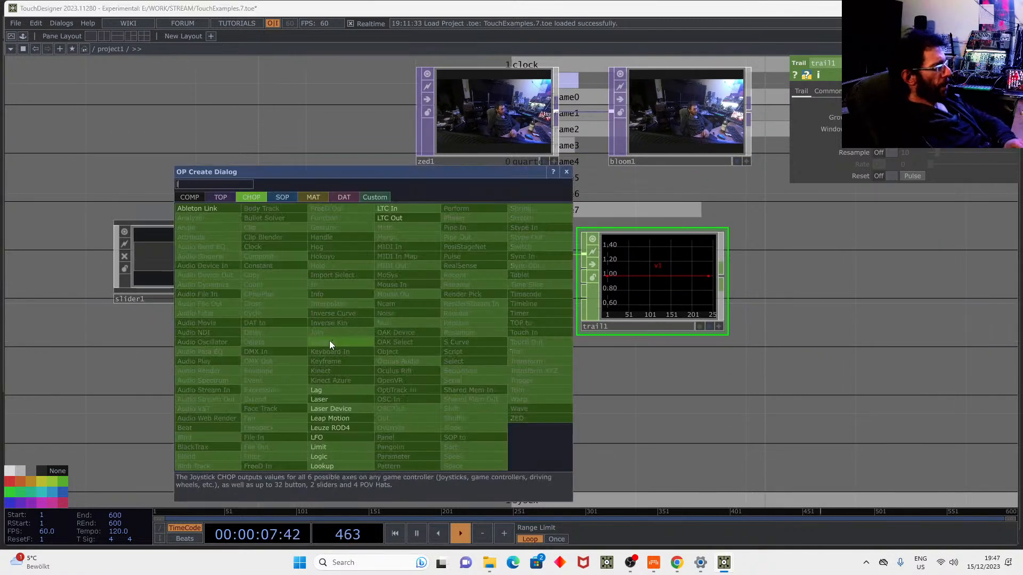
{"action": "left_click", "coordinate": [325, 465]}
{"action": "left_click", "coordinate": [453, 340]}
{"action": "left_click_drag", "start_coordinate": [291, 259], "coordinate": [363, 347]}
{"action": "left_click_drag", "start_coordinate": [182, 444], "coordinate": [238, 366]}
Add an scurve1 CHOP below lookup1 and change its curve shape.
{"action": "key", "text": "Tab"}
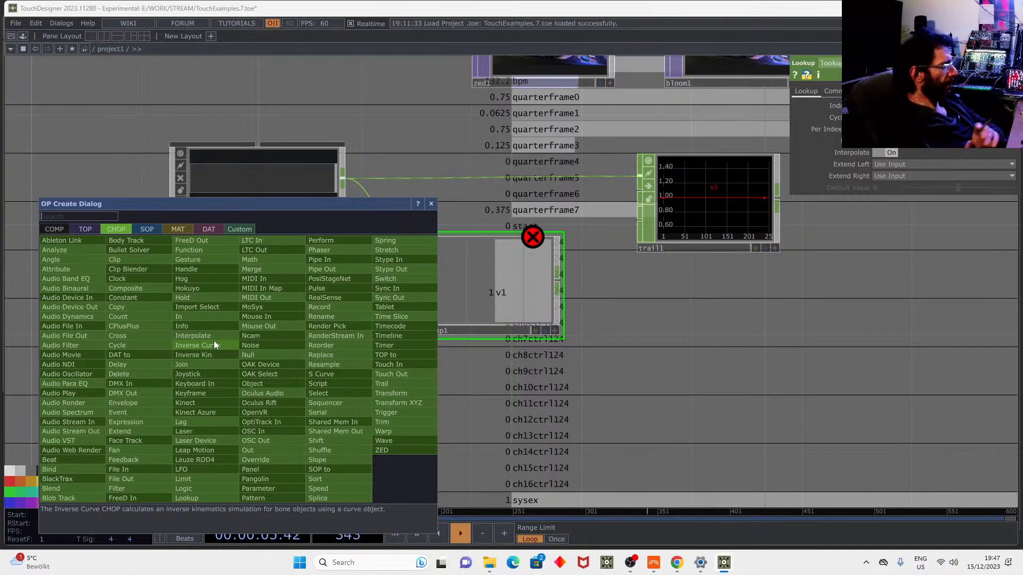
{"action": "left_click", "coordinate": [327, 374]}
{"action": "left_click", "coordinate": [240, 362]}
{"action": "scroll", "coordinate": [269, 338], "scroll_direction": "up", "scroll_amount": 5}
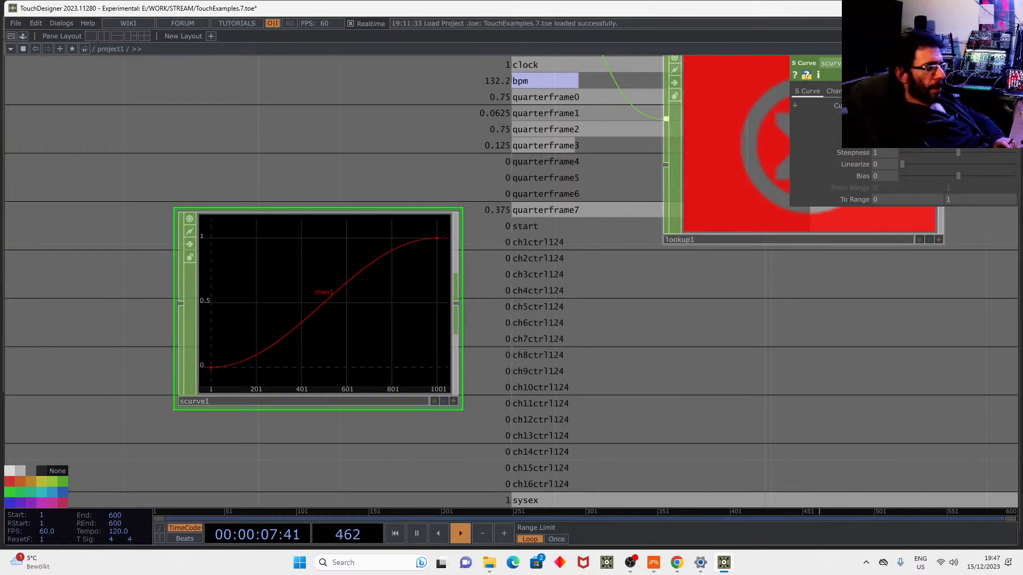
{"action": "left_click", "coordinate": [888, 116]}
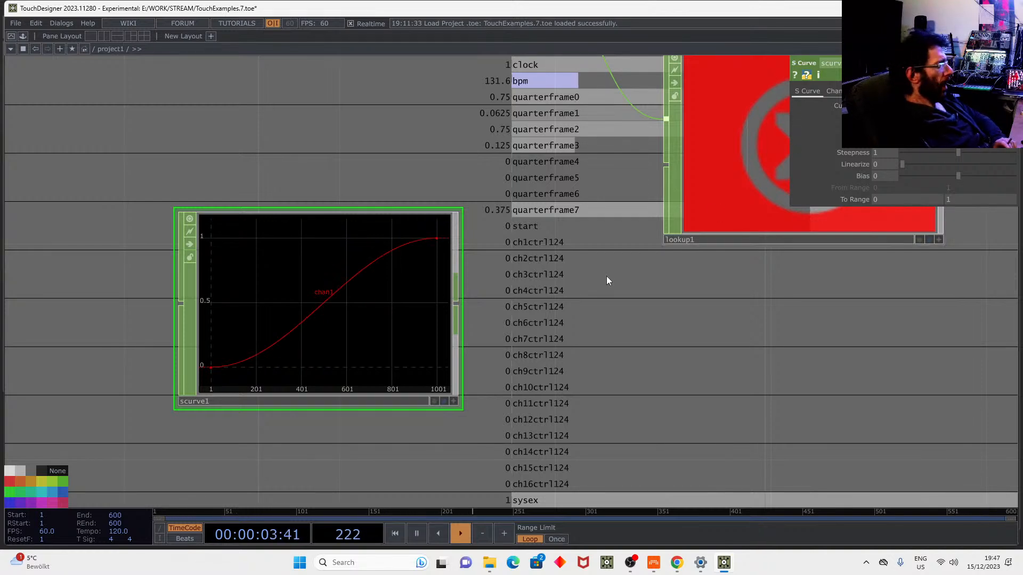
{"action": "scroll", "coordinate": [605, 276], "scroll_direction": "down", "scroll_amount": 3}
{"action": "left_click_drag", "start_coordinate": [520, 297], "coordinate": [554, 220]}
Feed scurve1 into lookup1's second input and route lookup1 toward trail1.
{"action": "left_click_drag", "start_coordinate": [642, 329], "coordinate": [535, 365]}
{"action": "scroll", "coordinate": [536, 366], "scroll_direction": "down", "scroll_amount": 3}
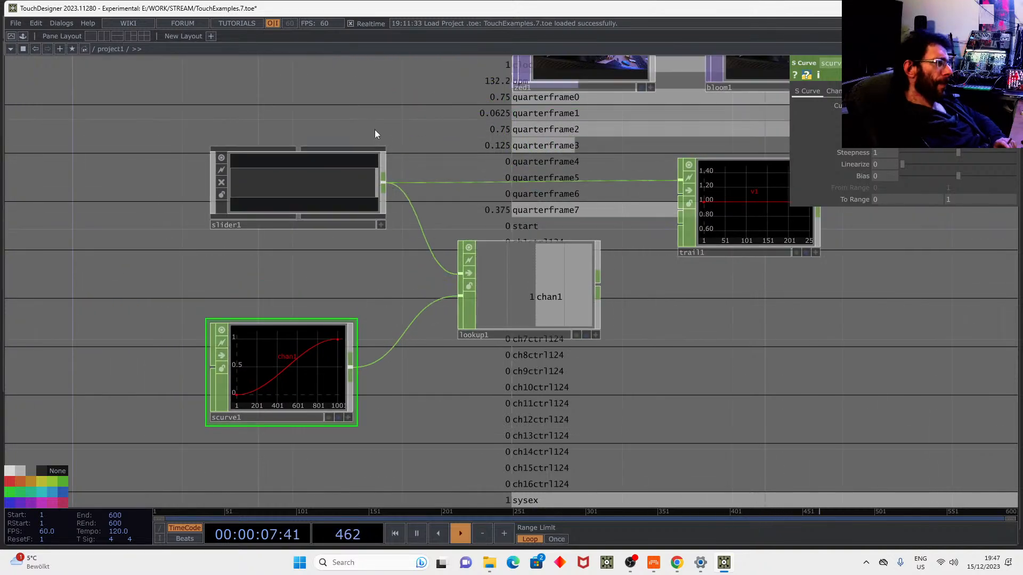
{"action": "left_click_drag", "start_coordinate": [623, 266], "coordinate": [605, 219]}
{"action": "scroll", "coordinate": [756, 278], "scroll_direction": "down", "scroll_amount": 1}
{"action": "scroll", "coordinate": [759, 278], "scroll_direction": "down", "scroll_amount": 3}
{"action": "left_click_drag", "start_coordinate": [759, 278], "coordinate": [553, 417]}
{"action": "scroll", "coordinate": [753, 332], "scroll_direction": "down", "scroll_amount": 3}
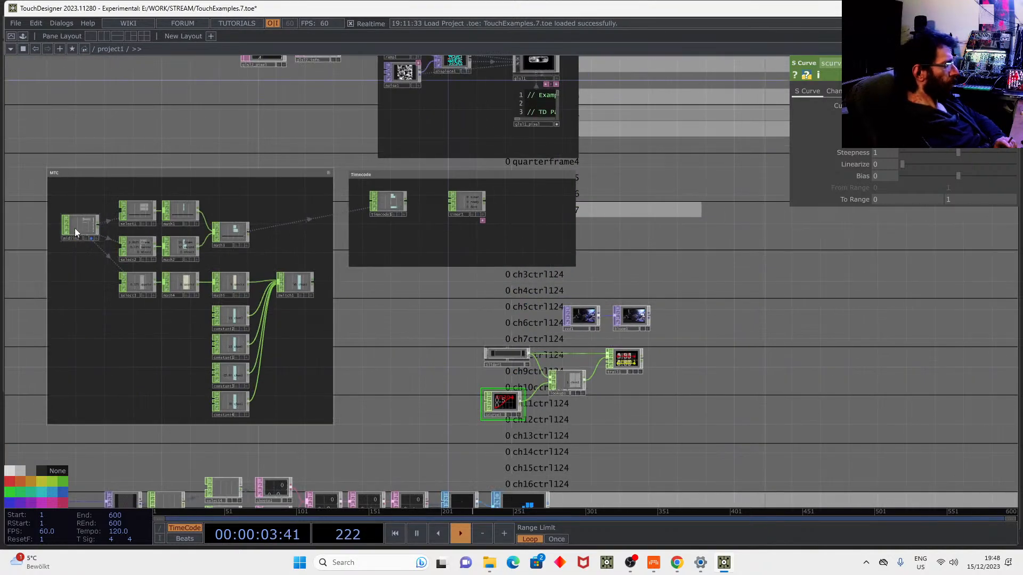
Lower slider1's value to near 0 and pause timeline playback.
{"action": "scroll", "coordinate": [75, 228], "scroll_direction": "up", "scroll_amount": 4}
{"action": "scroll", "coordinate": [603, 341], "scroll_direction": "down", "scroll_amount": 4}
{"action": "left_click_drag", "start_coordinate": [849, 419], "coordinate": [442, 311]}
{"action": "scroll", "coordinate": [442, 311], "scroll_direction": "up", "scroll_amount": 4}
{"action": "middle_click_drag", "start_coordinate": [310, 294], "coordinate": [322, 309]}
{"action": "scroll", "coordinate": [322, 309], "scroll_direction": "up", "scroll_amount": 3}
{"action": "left_click_drag", "start_coordinate": [299, 271], "coordinate": [353, 273]}
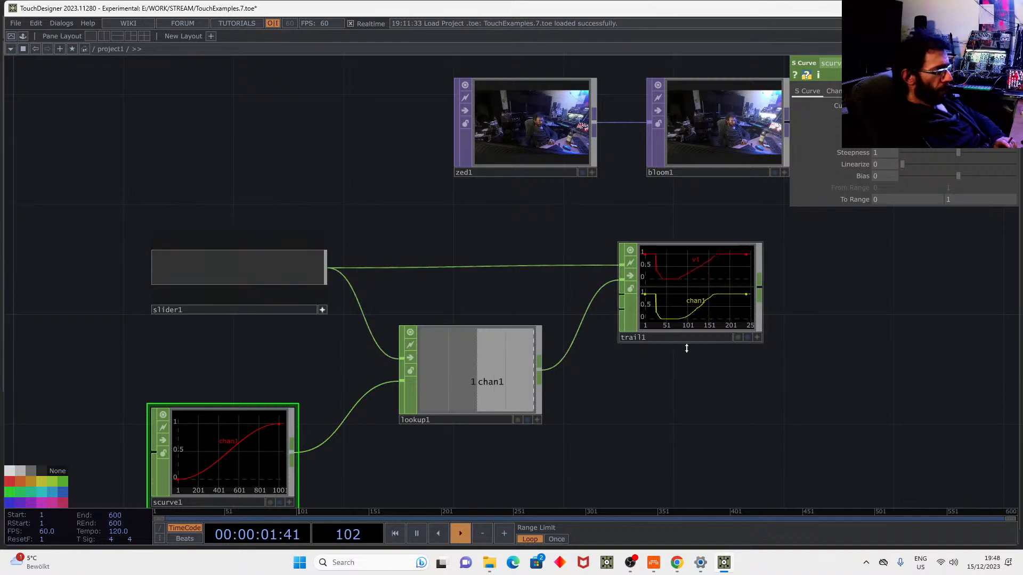
{"action": "key", "text": "space"}
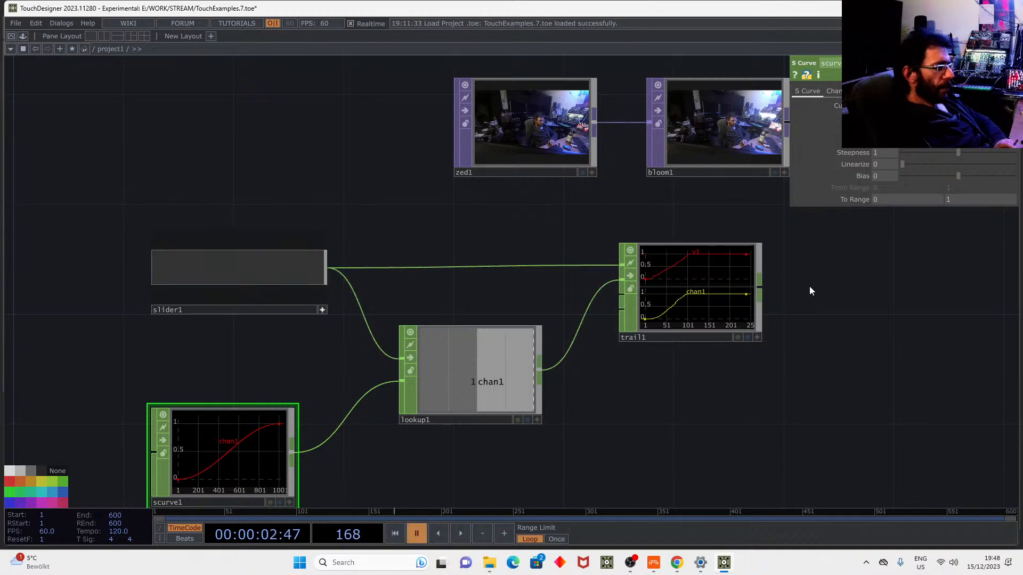
Show all trail1 channels in a single graph as the network background.
{"action": "left_click", "coordinate": [756, 337]}
{"action": "right_click", "coordinate": [718, 262]}
{"action": "mouse_move", "coordinate": [748, 256]}
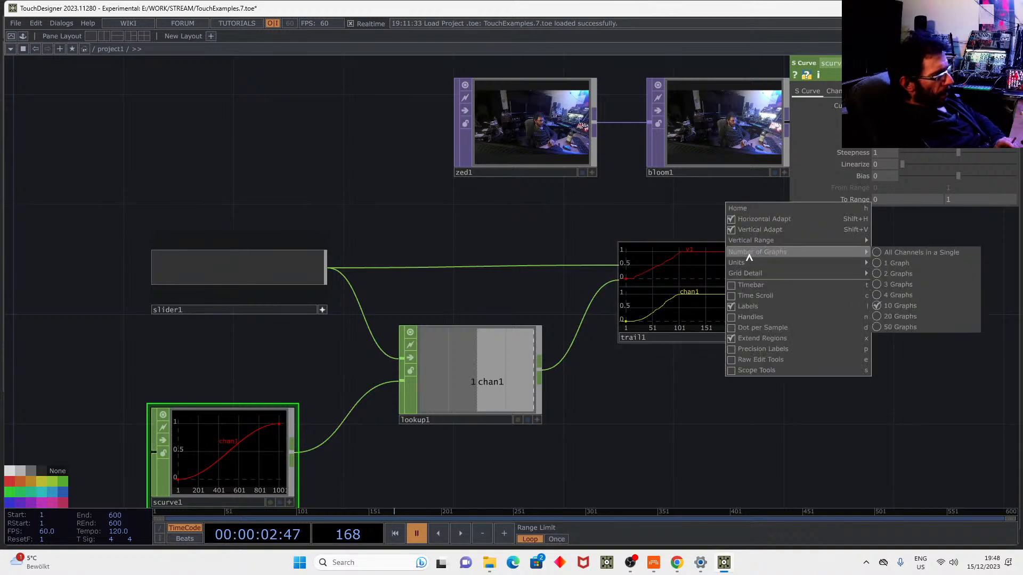
{"action": "left_click", "coordinate": [881, 252]}
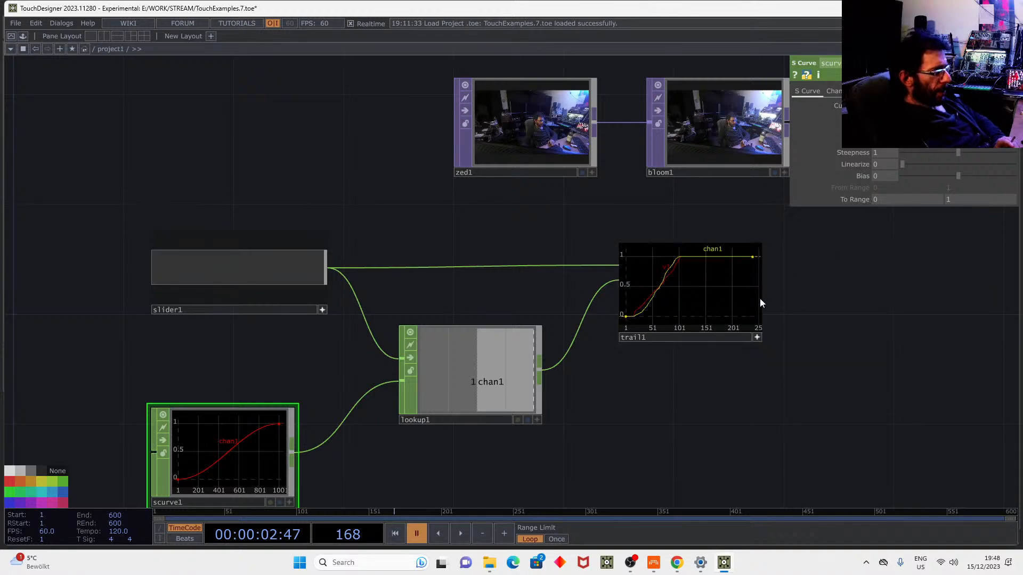
{"action": "left_click", "coordinate": [749, 338]}
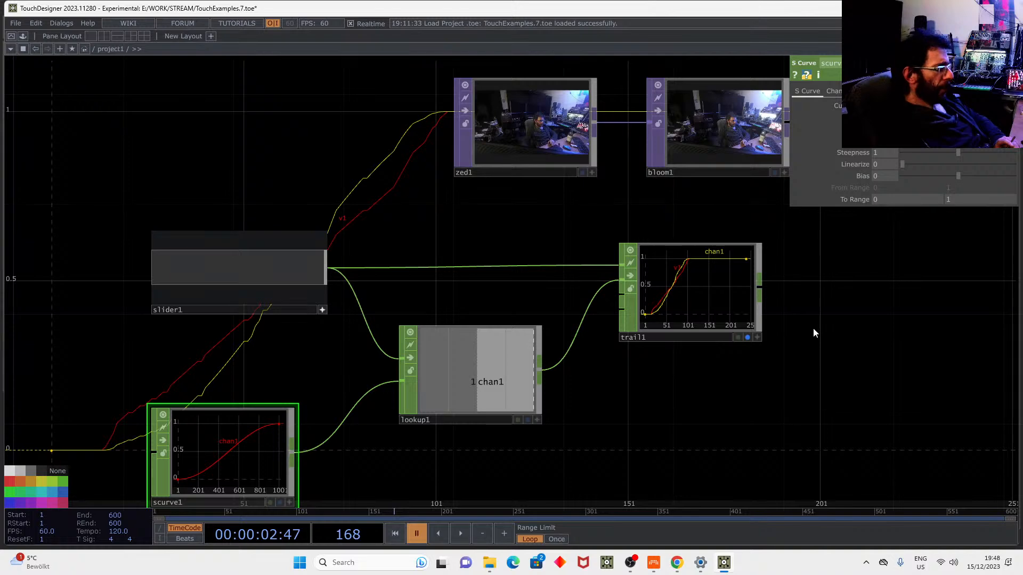
{"action": "scroll", "coordinate": [813, 328], "scroll_direction": "down", "scroll_amount": 3}
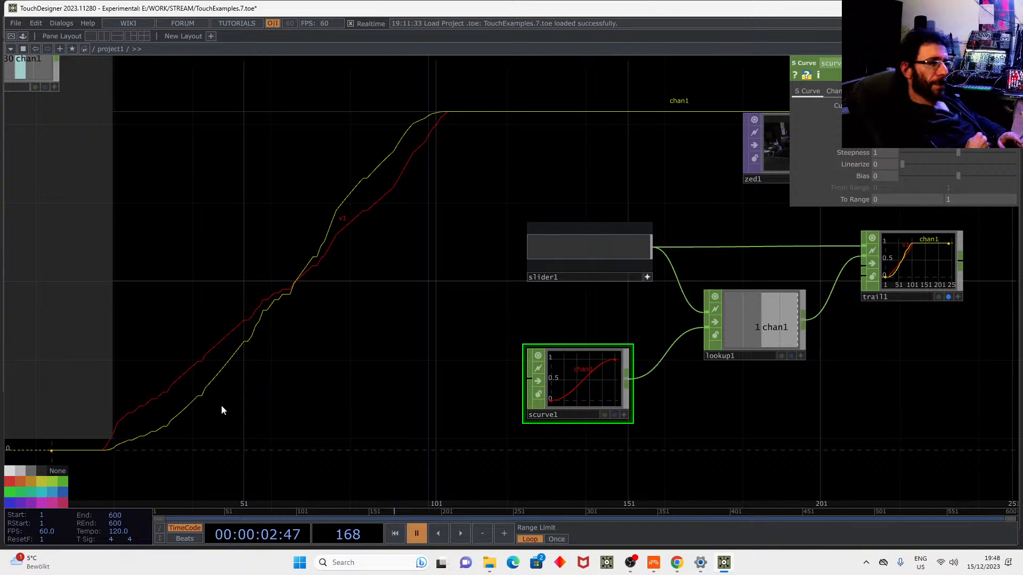
{"action": "left_click_drag", "start_coordinate": [574, 327], "coordinate": [503, 319]}
{"action": "scroll", "coordinate": [494, 294], "scroll_direction": "up", "scroll_amount": 2}
{"action": "scroll", "coordinate": [494, 294], "scroll_direction": "up", "scroll_amount": 1}
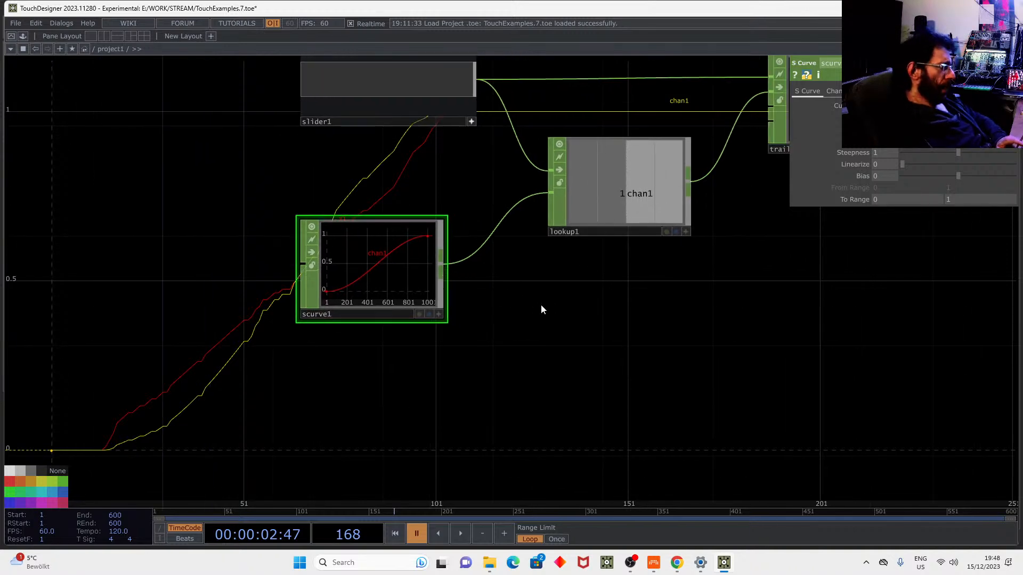
Add a wave1 CHOP and feed it into lookup1 in place of scurve1.
{"action": "key", "text": "Tab"}
{"action": "type", "text": "w"}
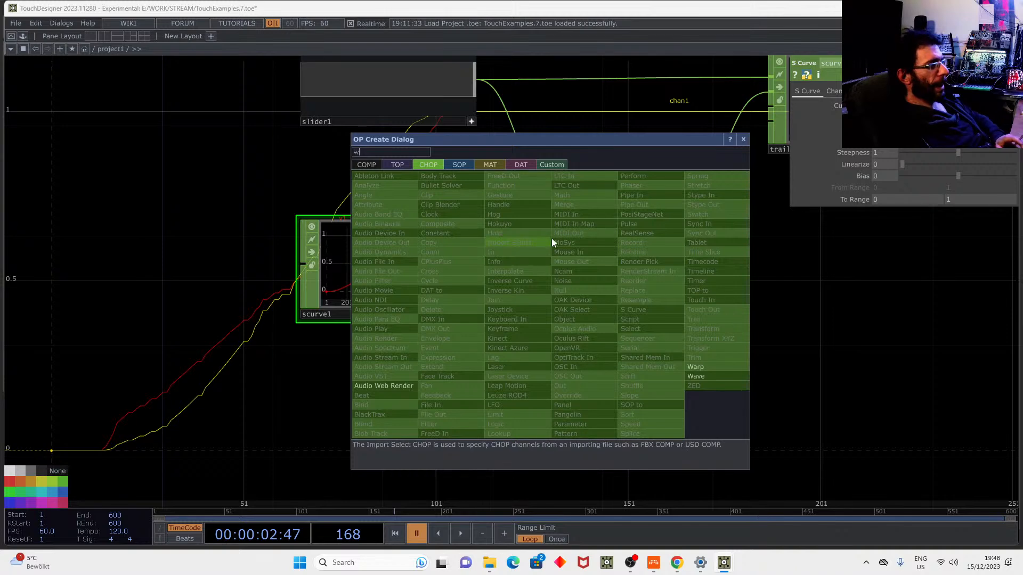
{"action": "left_click", "coordinate": [711, 376]}
{"action": "left_click", "coordinate": [316, 410]}
{"action": "left_click_drag", "start_coordinate": [377, 378], "coordinate": [428, 378]}
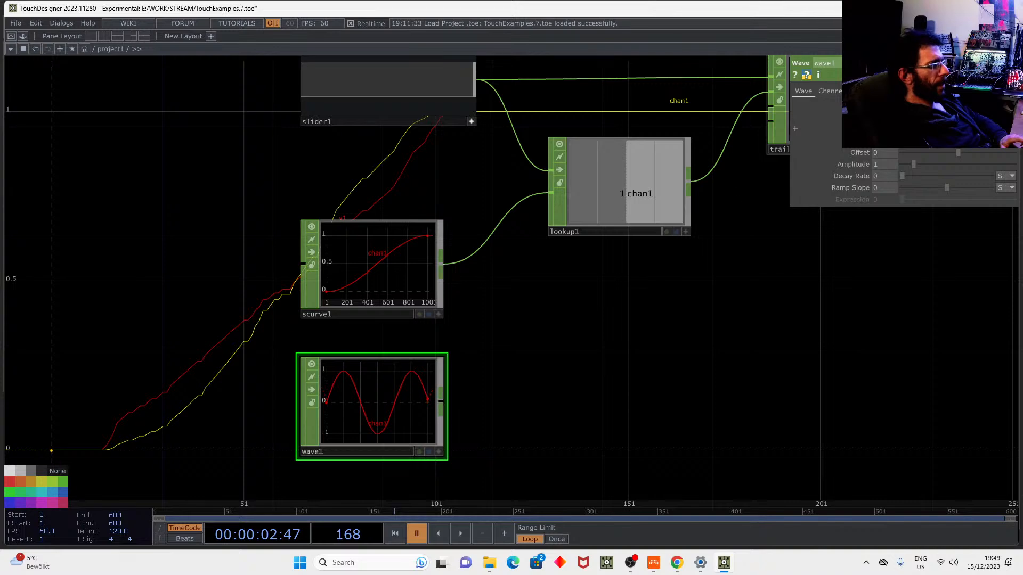
{"action": "left_click_drag", "start_coordinate": [441, 401], "coordinate": [549, 193]}
Sweep slider1 from its maximum to see trail1 oscillate, then return to Bitwig Studio.
{"action": "left_click_drag", "start_coordinate": [643, 323], "coordinate": [503, 363]}
{"action": "scroll", "coordinate": [588, 332], "scroll_direction": "down", "scroll_amount": 2}
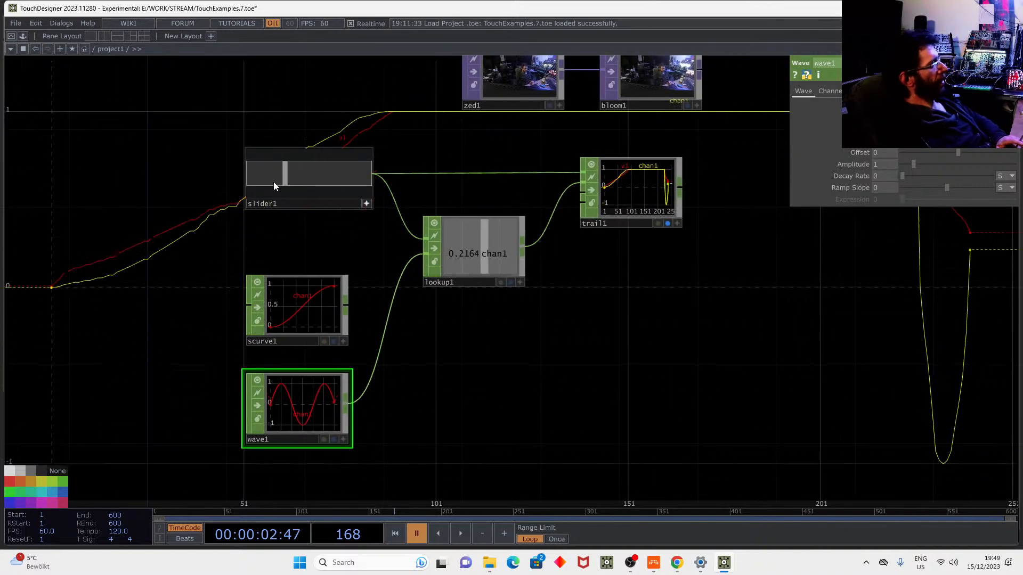
{"action": "left_click_drag", "start_coordinate": [230, 181], "coordinate": [538, 176]}
{"action": "left_click_drag", "start_coordinate": [746, 273], "coordinate": [626, 293]}
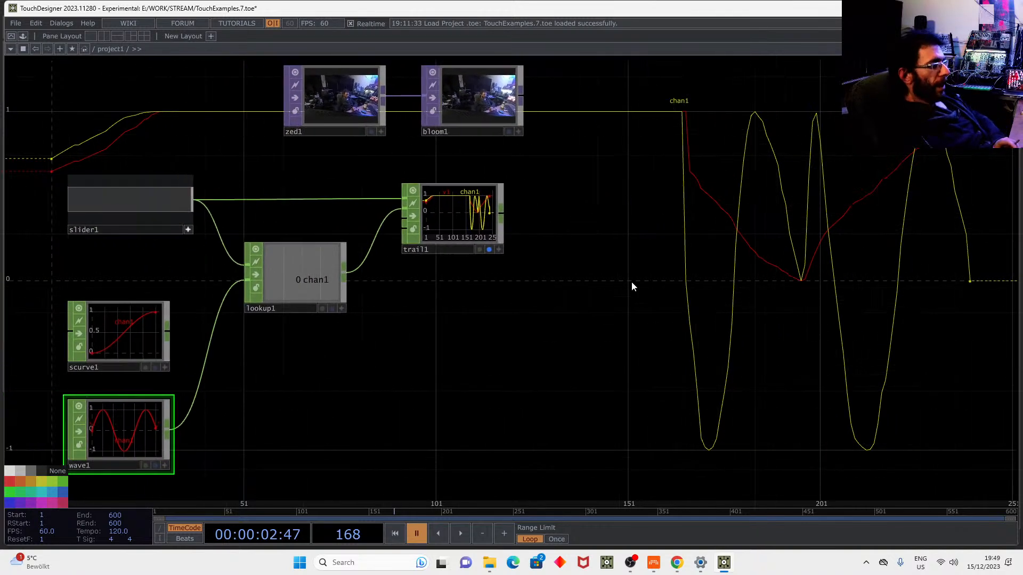
{"action": "left_click_drag", "start_coordinate": [169, 209], "coordinate": [216, 203]}
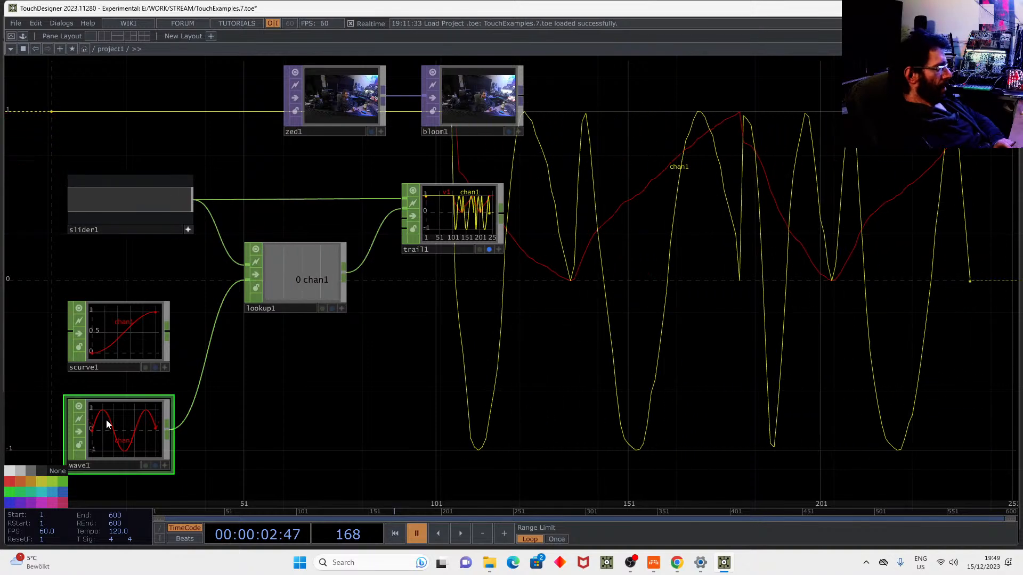
{"action": "left_click_drag", "start_coordinate": [103, 482], "coordinate": [117, 413]}
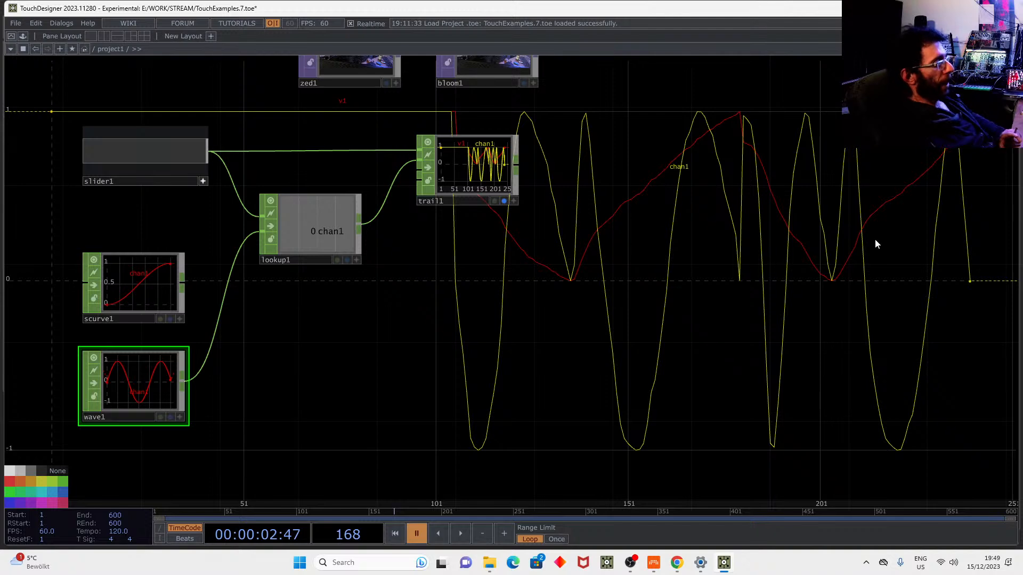
{"action": "left_click", "coordinate": [651, 570]}
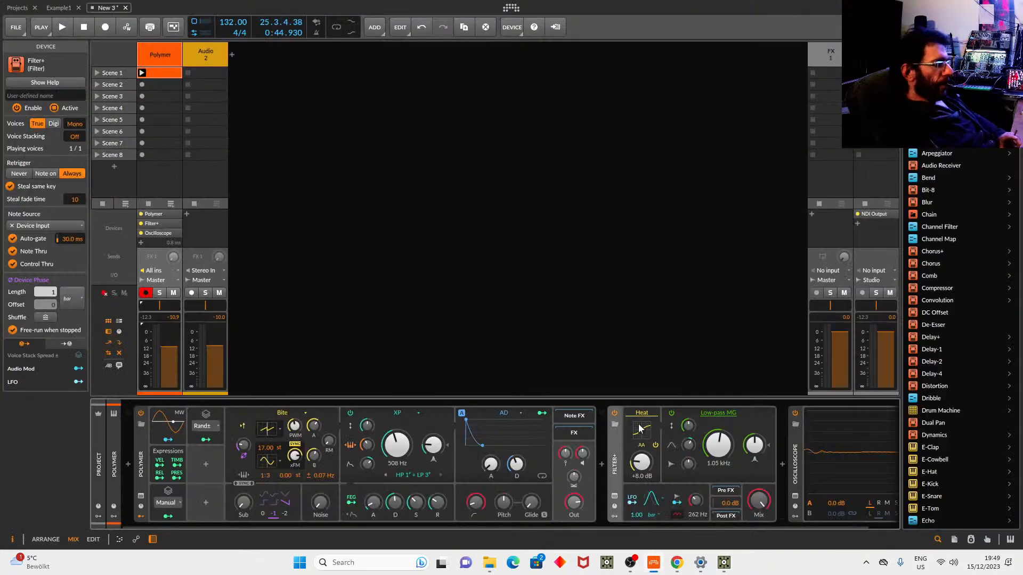
Keep Filter+ on Heat, push its drive up to +38 dB, then undo back to 0.0 dB.
{"action": "left_click", "coordinate": [651, 412]}
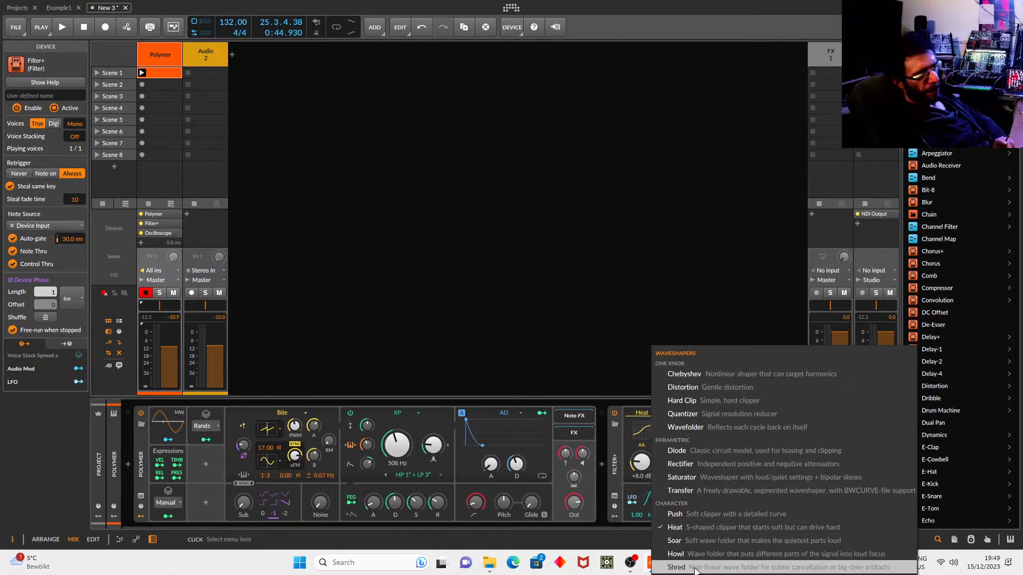
{"action": "left_click", "coordinate": [611, 351]}
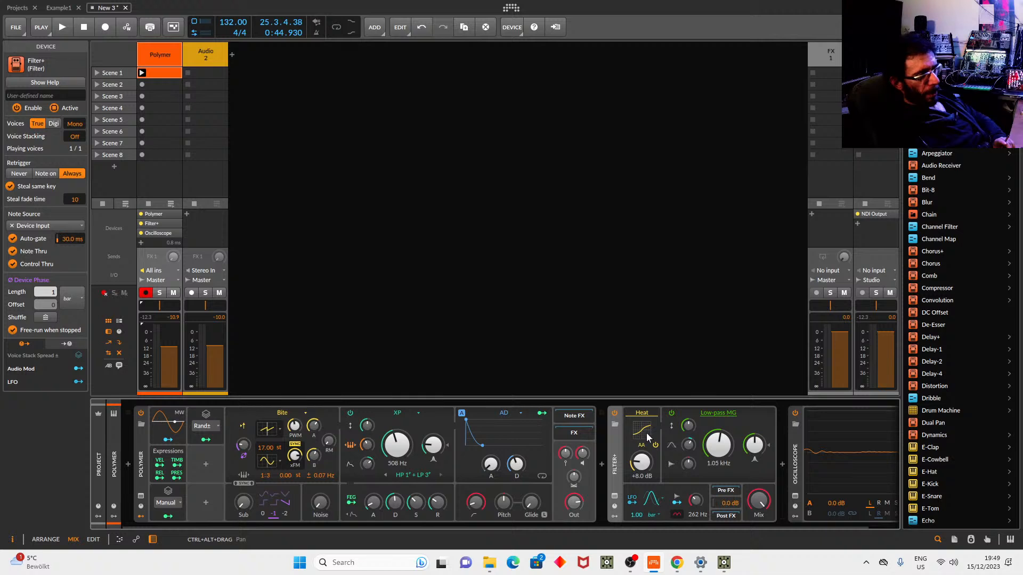
{"action": "mouse_move", "coordinate": [642, 468]}
{"action": "left_mouse_down"}
{"action": "mouse_move", "coordinate": [642, 453]}
{"action": "mouse_move", "coordinate": [641, 464]}
{"action": "left_mouse_up"}
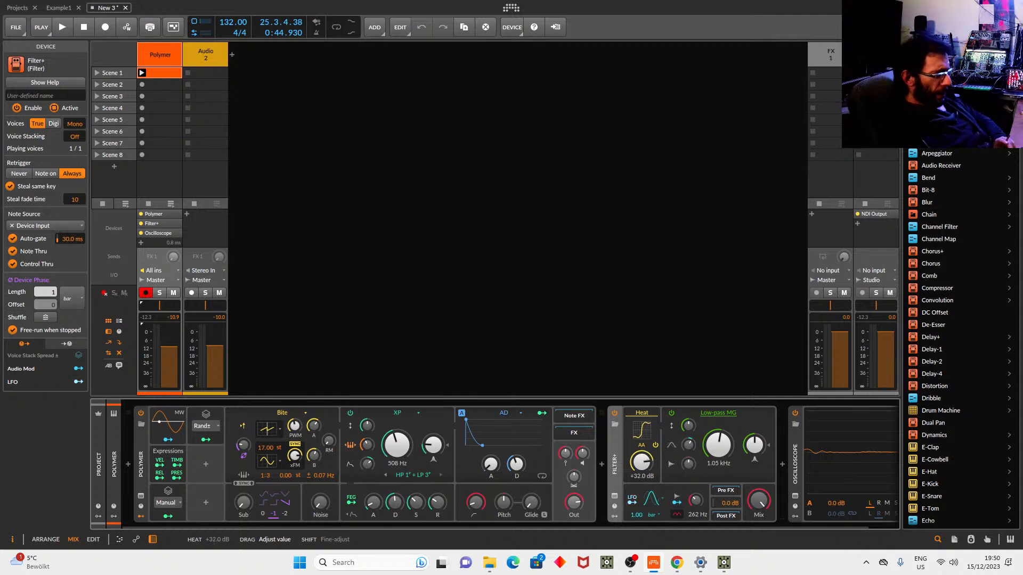
{"action": "left_click_drag", "start_coordinate": [641, 462], "coordinate": [641, 462]}
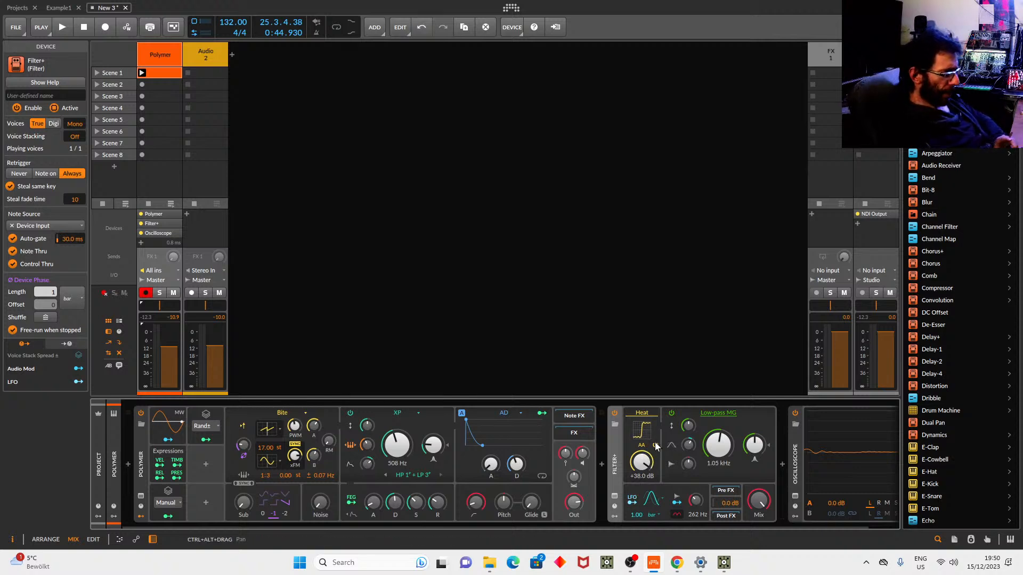
{"action": "key", "text": "ctrl+z"}
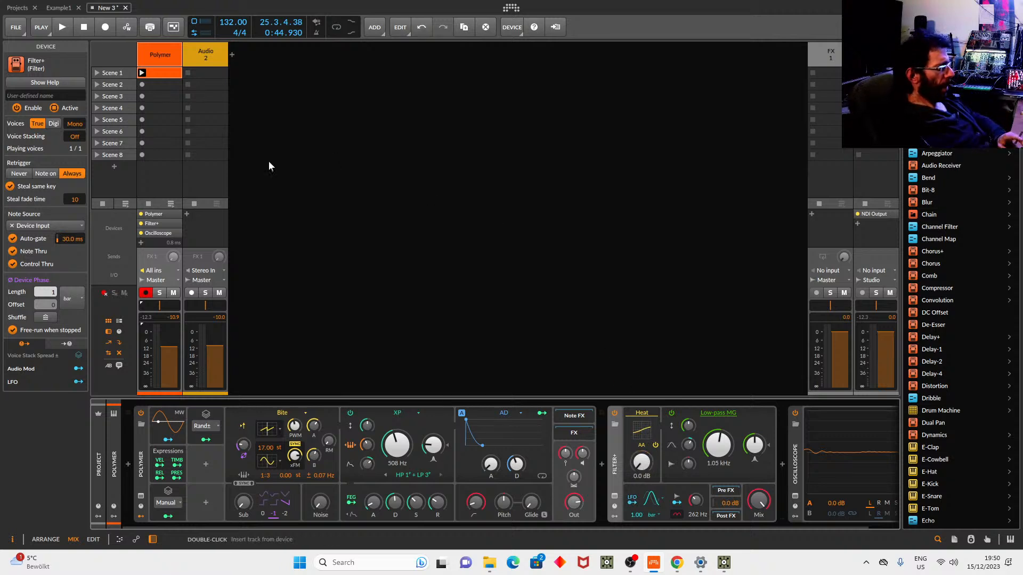
Add a new instrument track, Inst 3, to the mixer.
{"action": "right_click", "coordinate": [158, 47]}
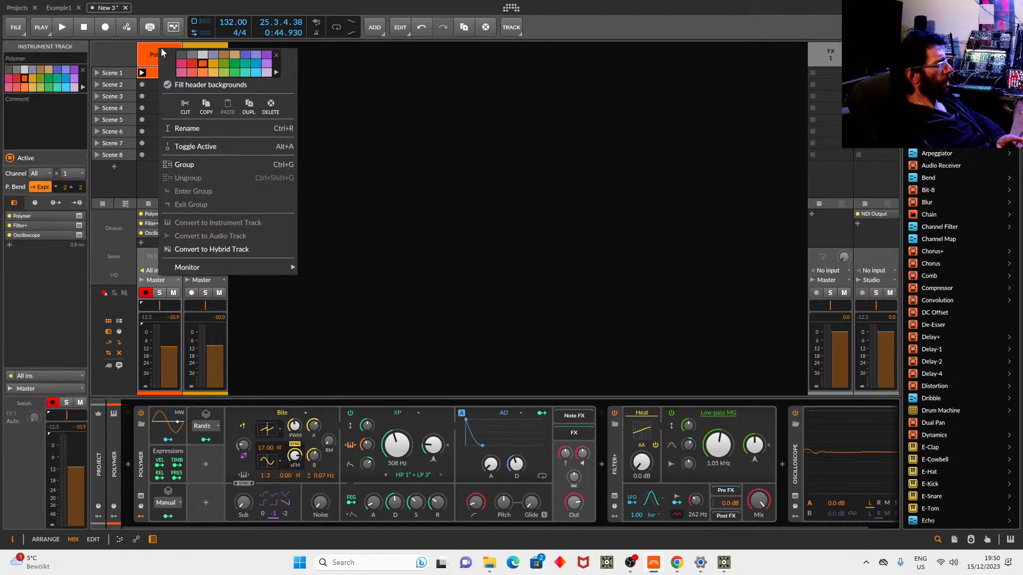
{"action": "right_click", "coordinate": [354, 190]}
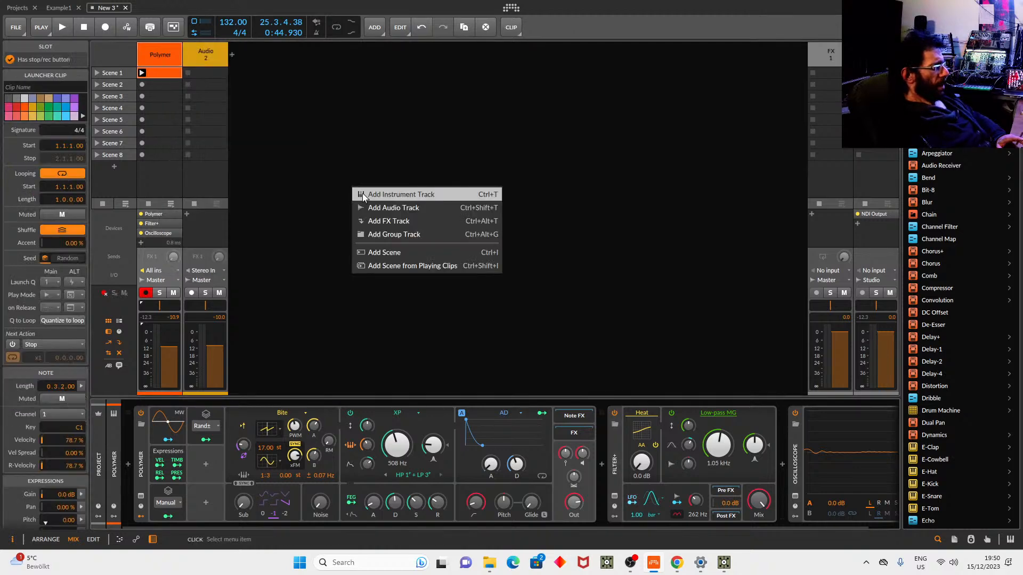
{"action": "left_click", "coordinate": [391, 192]}
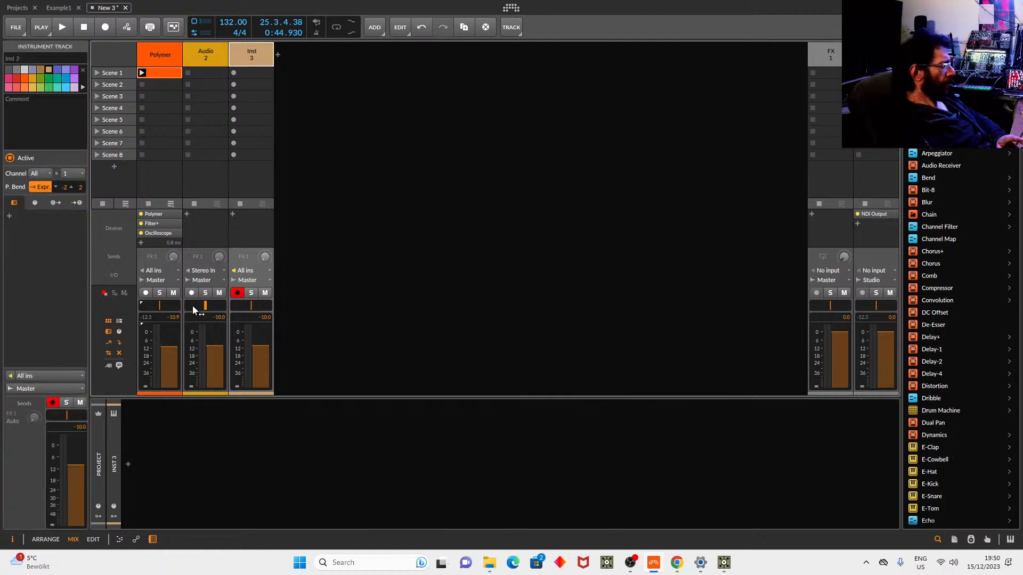
Create a Scene 1 clip on Inst 3 holding one C1 note lengthened to about 1.4.4.
{"action": "left_click", "coordinate": [261, 75]}
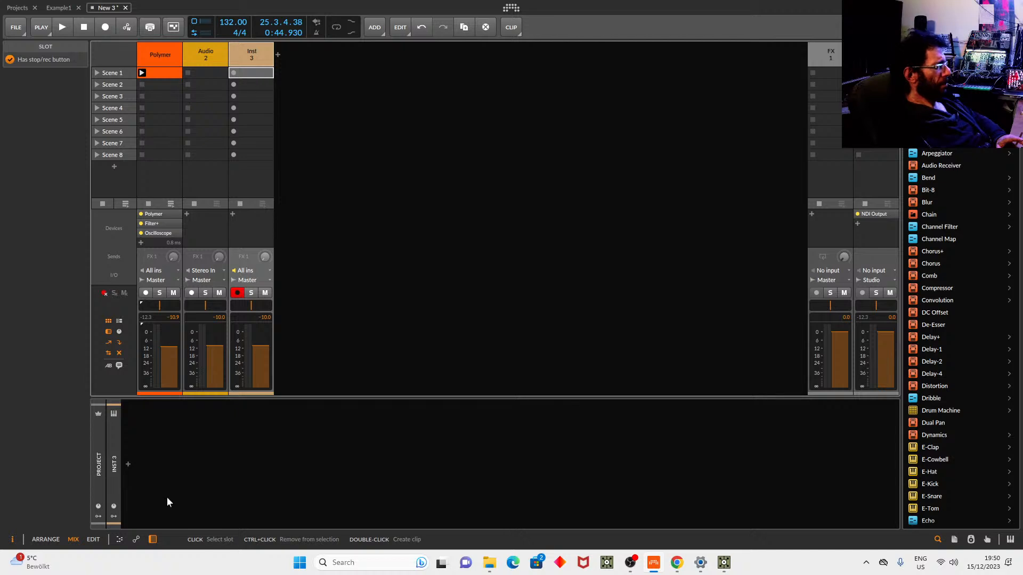
{"action": "double_click", "coordinate": [251, 73]}
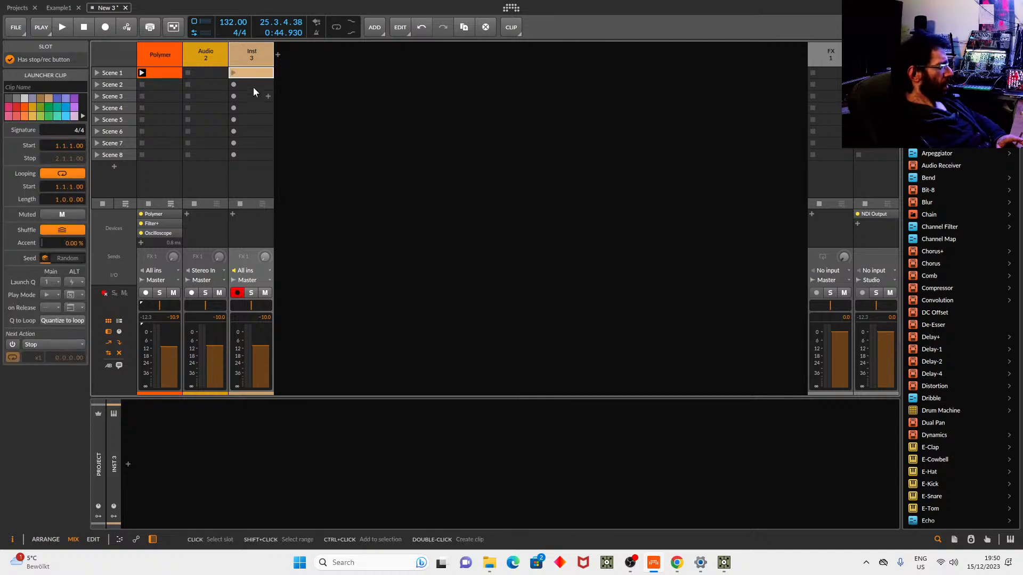
{"action": "left_click", "coordinate": [251, 74]}
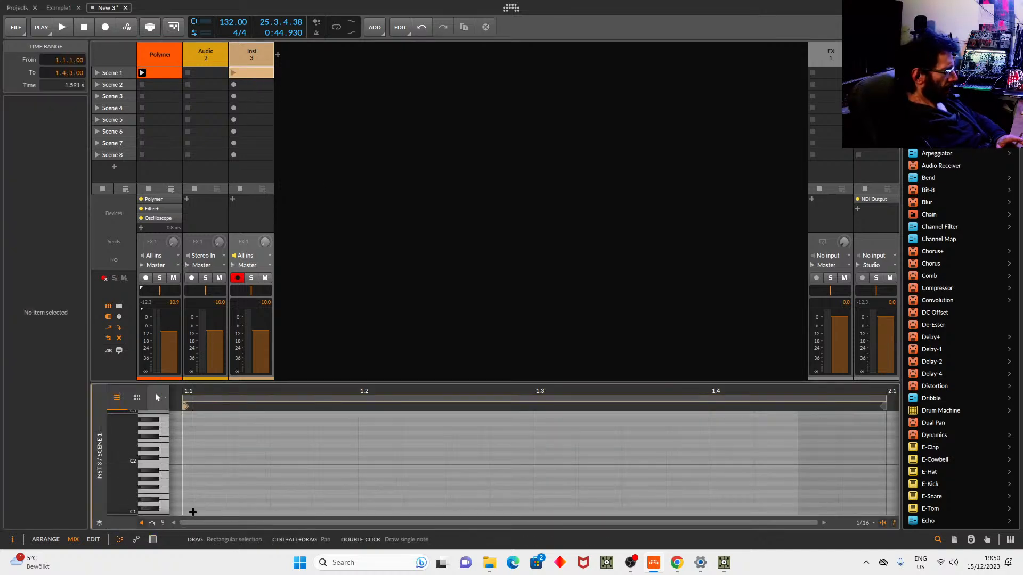
{"action": "double_click", "coordinate": [193, 512]}
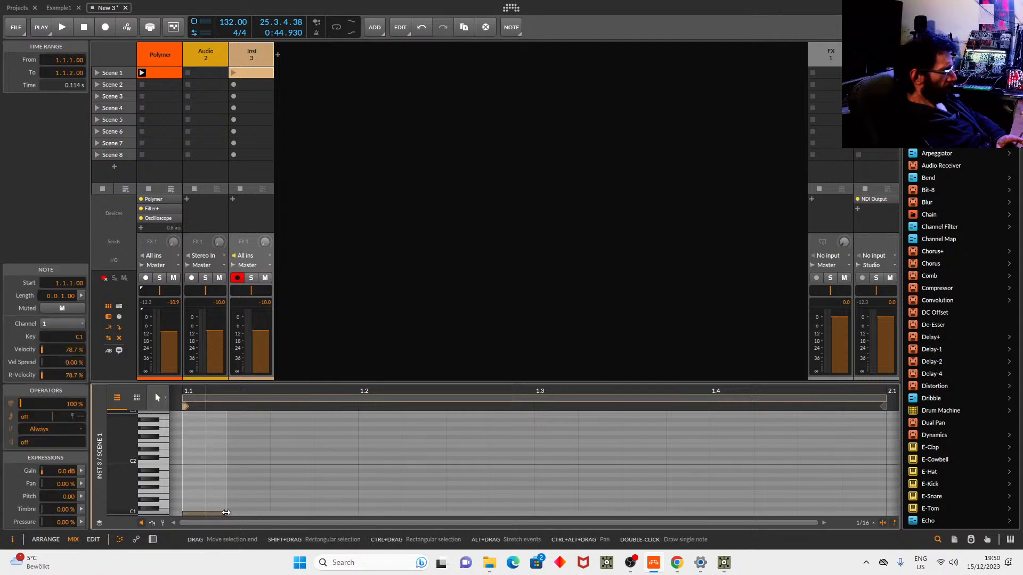
{"action": "left_click", "coordinate": [504, 480]}
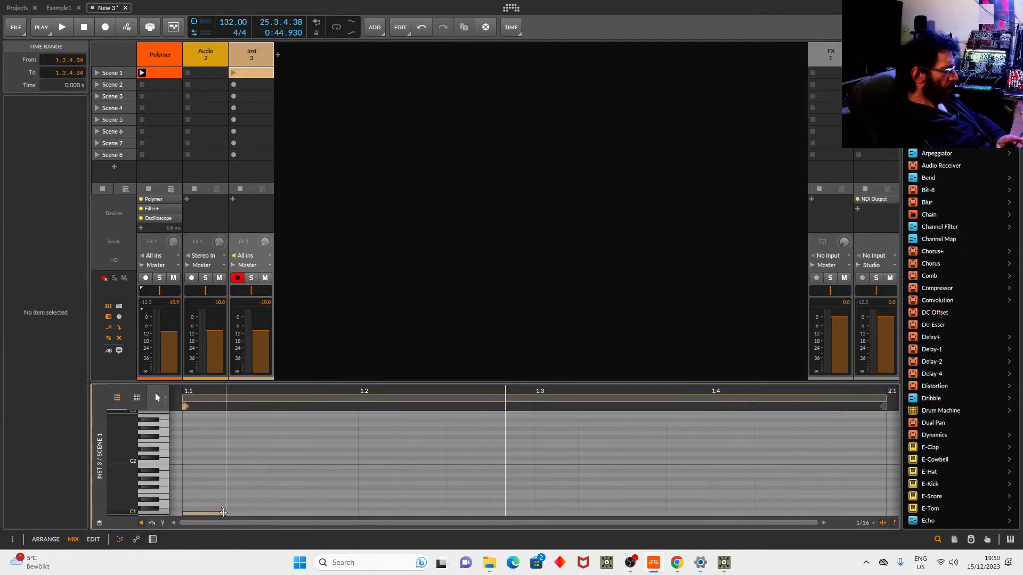
{"action": "left_click_drag", "start_coordinate": [228, 511], "coordinate": [871, 515]}
{"action": "left_click", "coordinate": [385, 245]}
{"action": "left_click", "coordinate": [253, 60]}
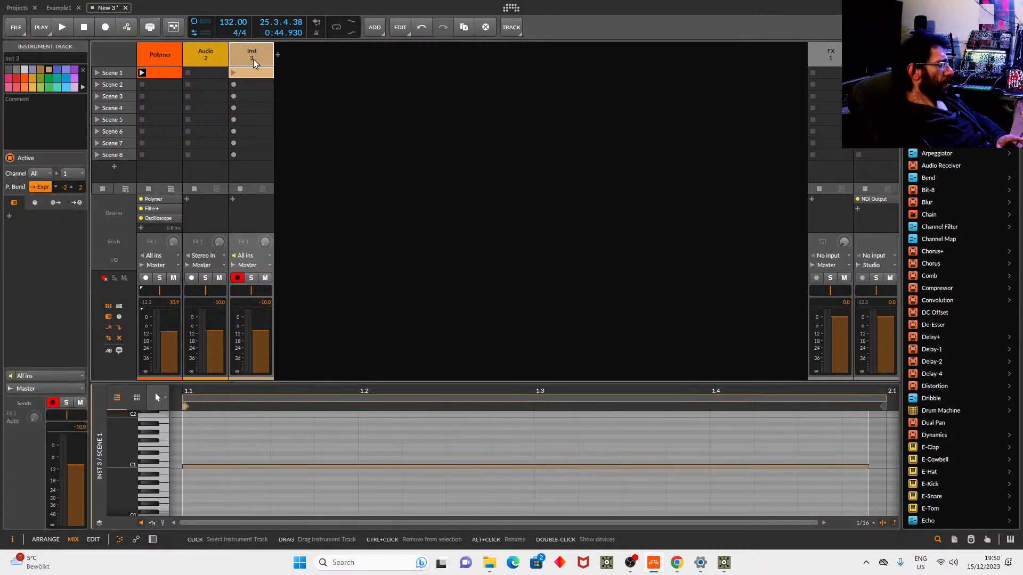
{"action": "double_click", "coordinate": [254, 63]}
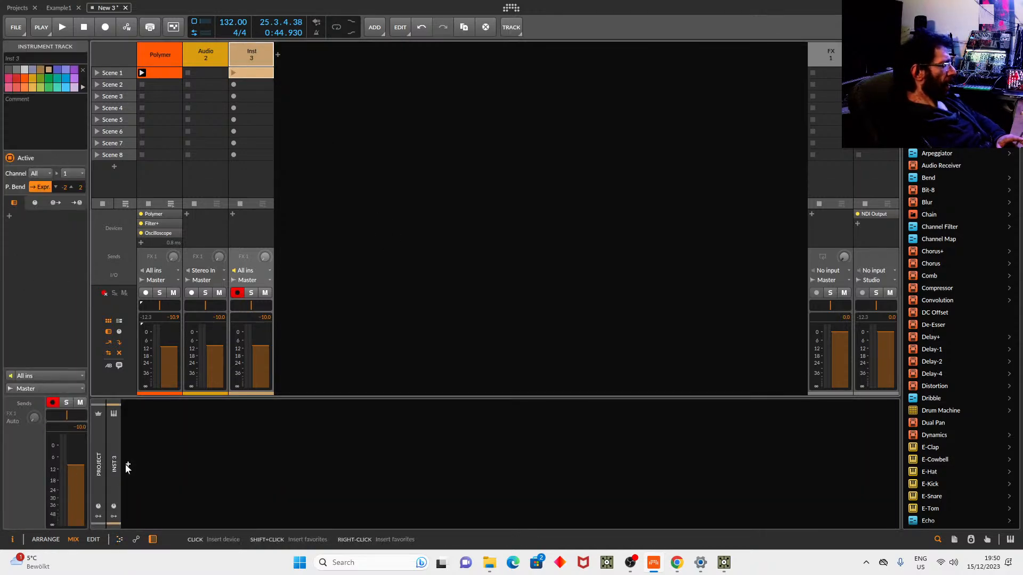
Load Polymer on the new track with its oscillator set to Sine.
{"action": "left_click", "coordinate": [127, 466]}
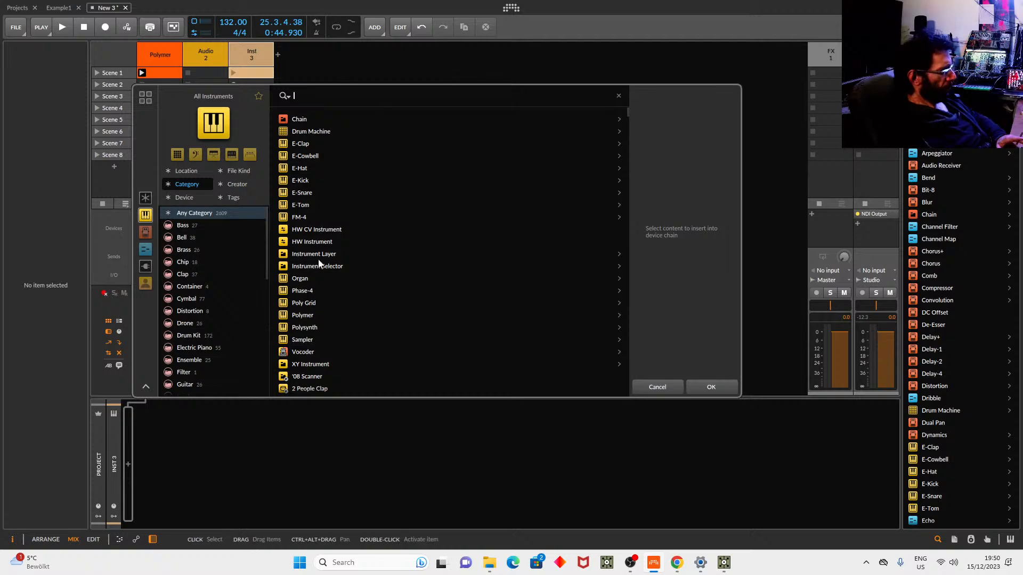
{"action": "left_click", "coordinate": [320, 315]}
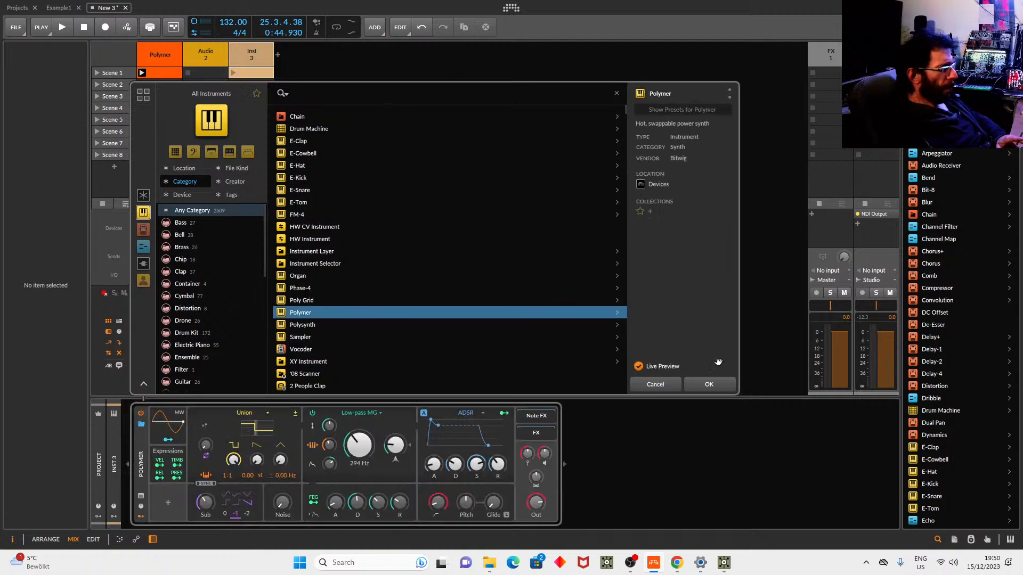
{"action": "left_click", "coordinate": [692, 382]}
{"action": "left_click", "coordinate": [261, 413]}
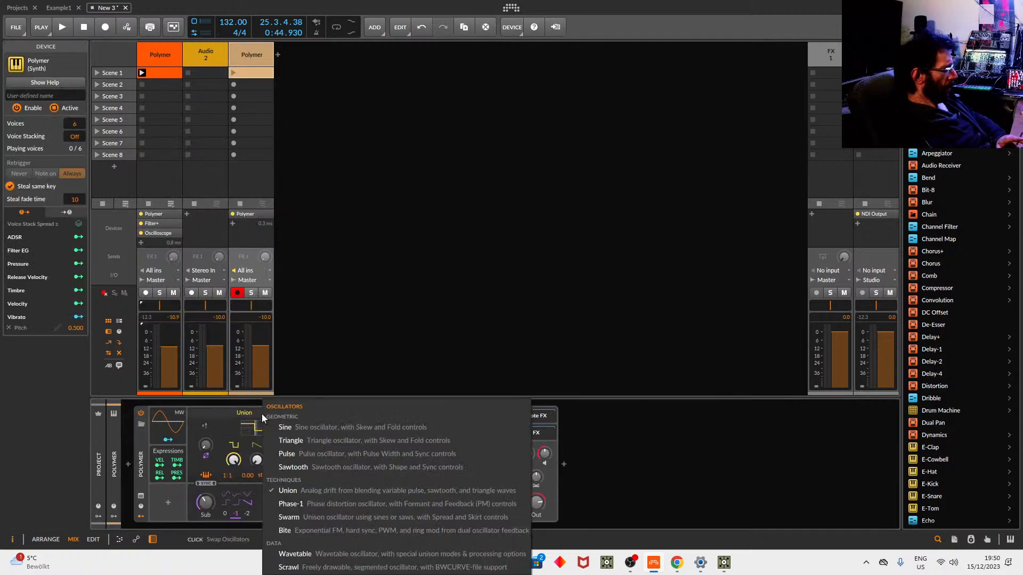
{"action": "left_click", "coordinate": [307, 428]}
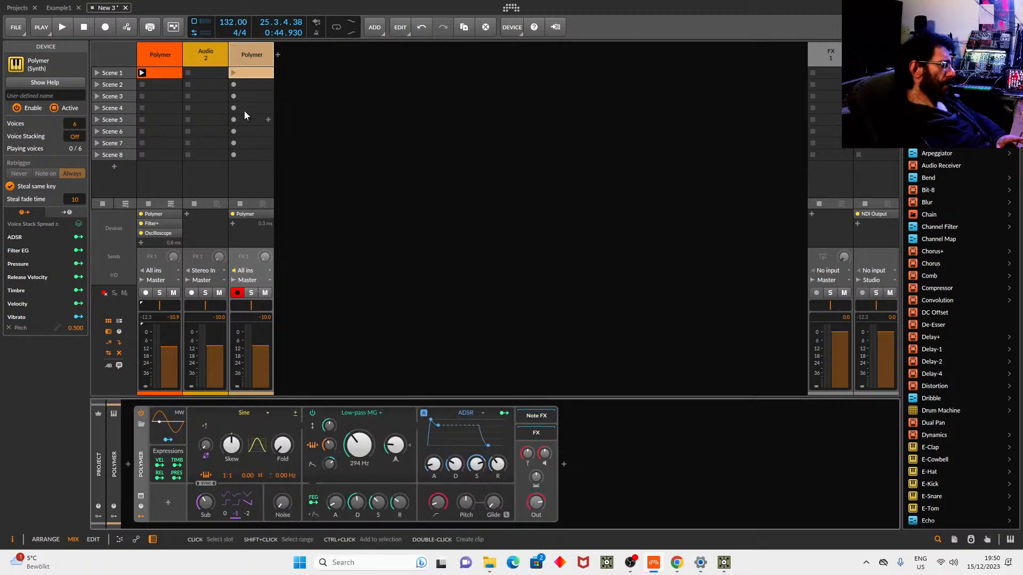
Launch the Scene 1 clip and mute the original Polymer track.
{"action": "left_click", "coordinate": [234, 73]}
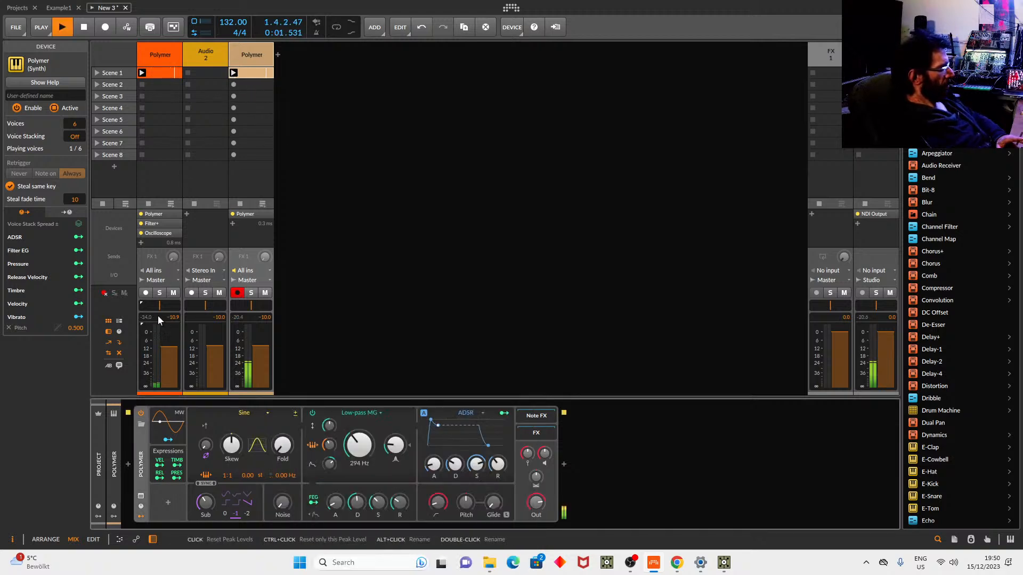
{"action": "left_click", "coordinate": [172, 292]}
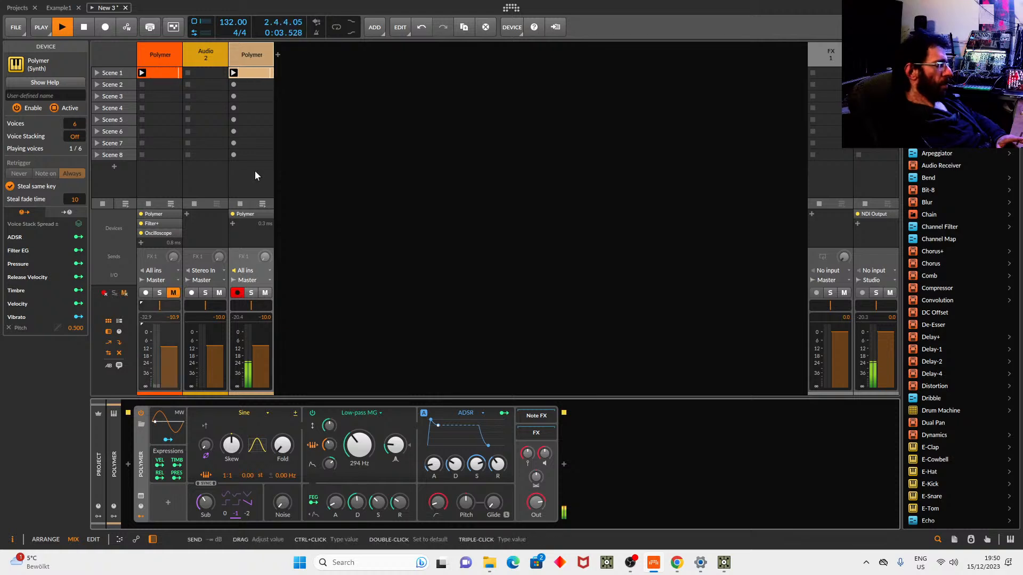
{"action": "left_click", "coordinate": [262, 53]}
{"action": "double_click", "coordinate": [262, 53]}
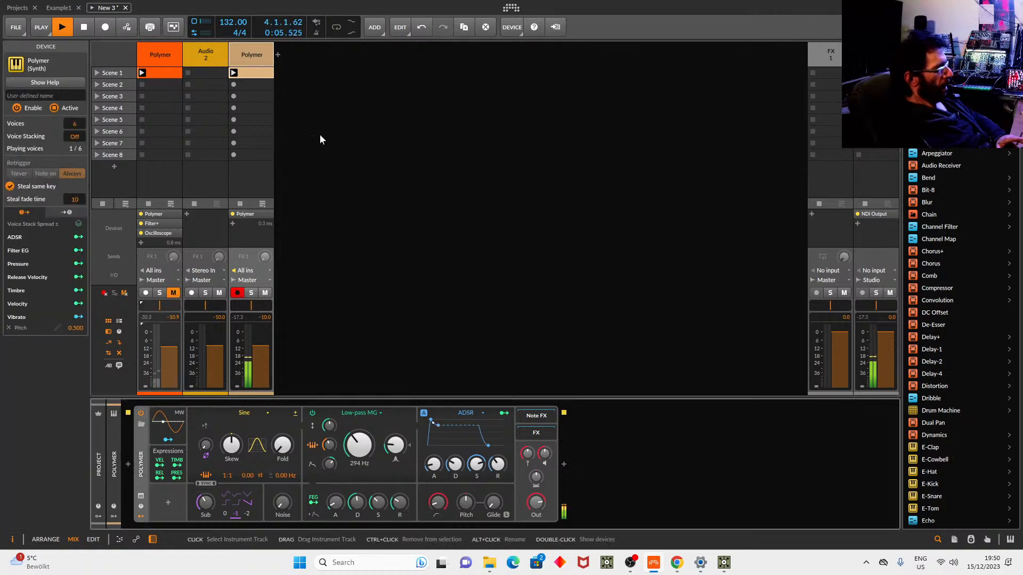
Insert Filter+ after Polymer, found by searching 'fi'.
{"action": "left_click", "coordinate": [564, 462]}
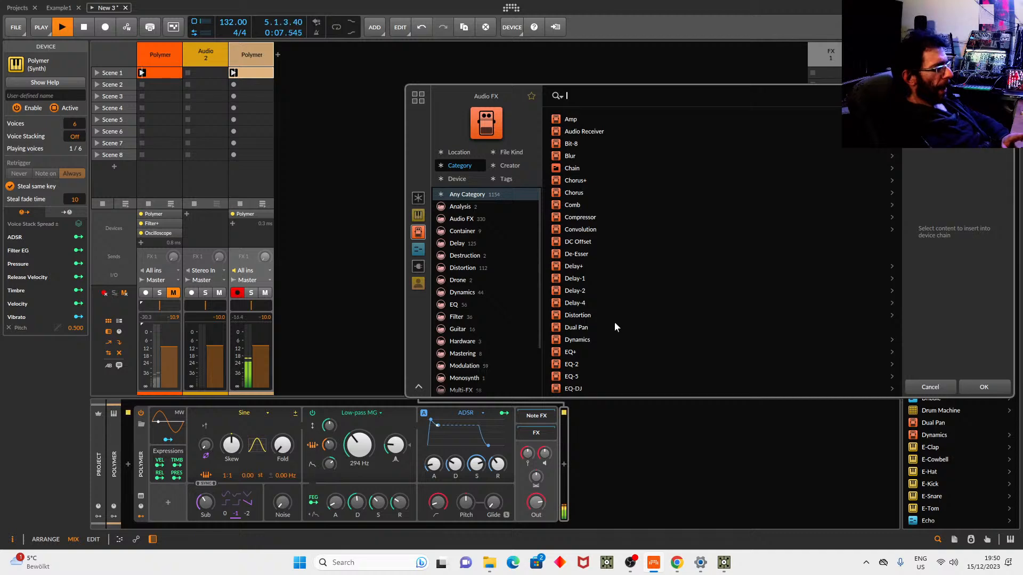
{"action": "type", "text": "fi"}
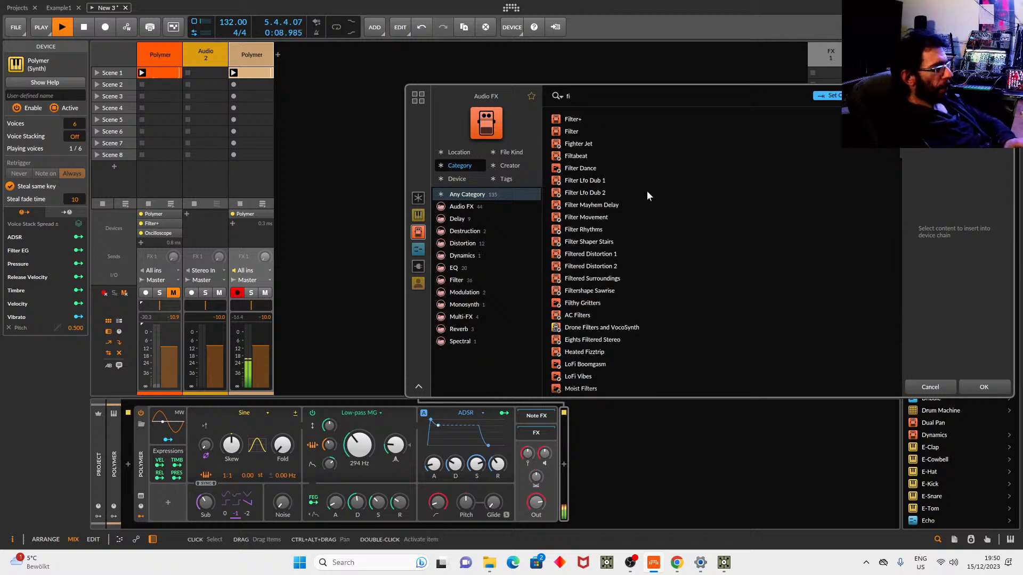
{"action": "left_click", "coordinate": [595, 118]}
{"action": "left_click", "coordinate": [989, 389]}
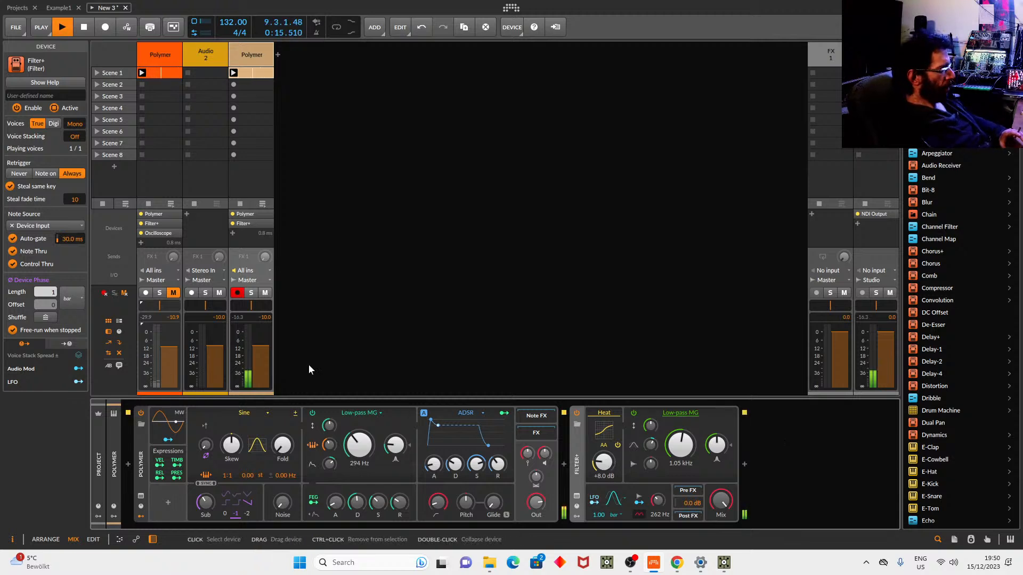
Set the third track's volume to -7.7 dB and add a Spectrum analyzer after Filter+.
{"action": "left_click_drag", "start_coordinate": [253, 344], "coordinate": [254, 340]}
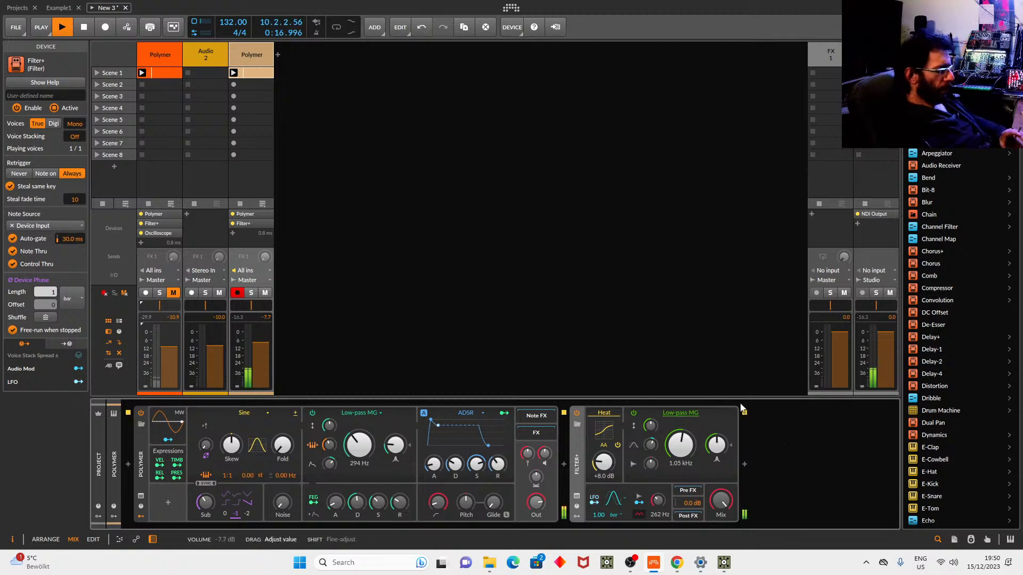
{"action": "left_click", "coordinate": [744, 464]}
{"action": "type", "text": "sp"}
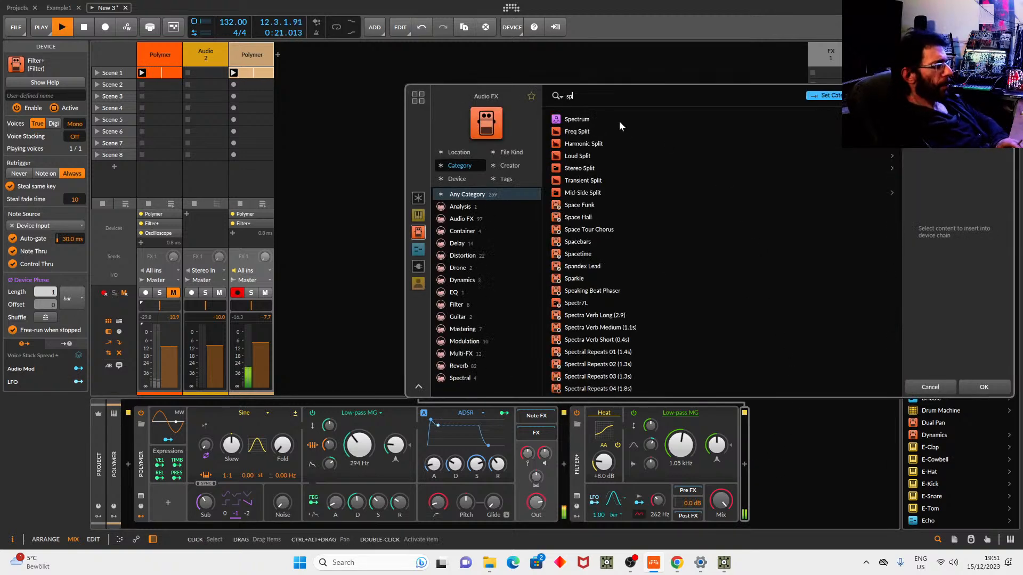
{"action": "left_click", "coordinate": [619, 120]}
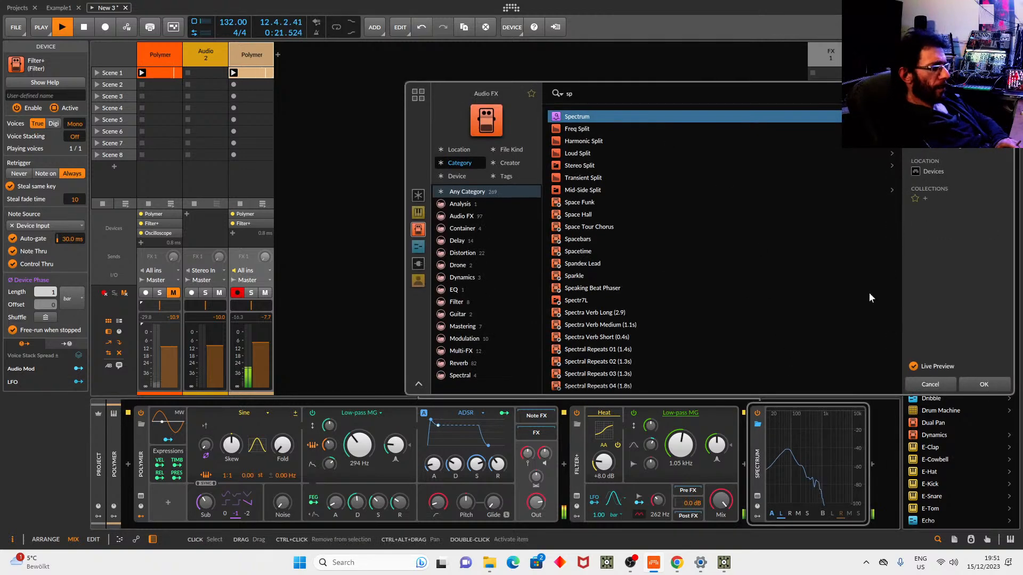
{"action": "left_click", "coordinate": [982, 387]}
Raise Filter+'s Heat drive to +37.2 dB while watching the large Spectrum view.
{"action": "left_click_drag", "start_coordinate": [603, 462], "coordinate": [594, 390]}
{"action": "left_click", "coordinate": [757, 494]}
{"action": "left_click_drag", "start_coordinate": [679, 445], "coordinate": [680, 387]}
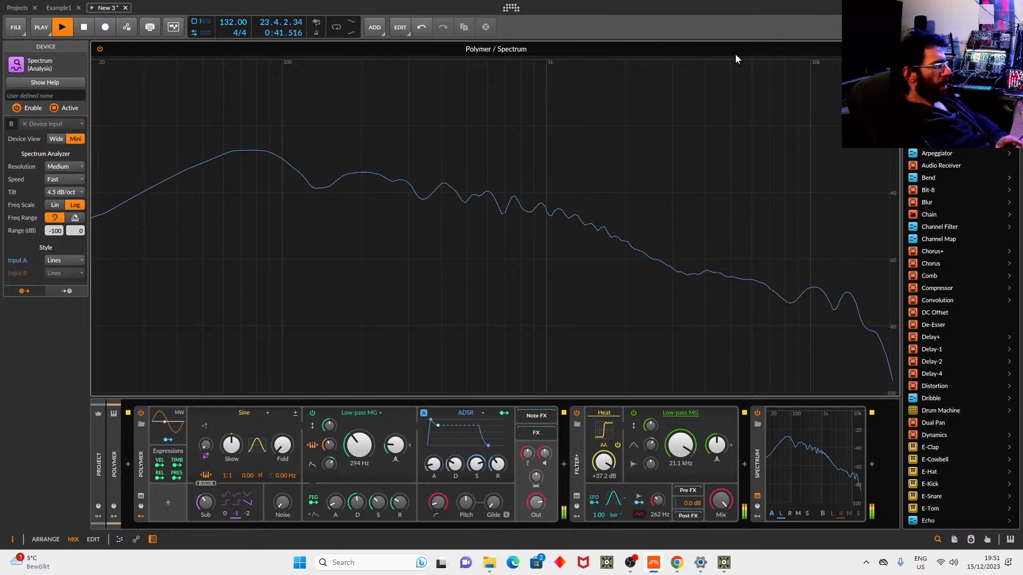
{"action": "left_click", "coordinate": [890, 48]}
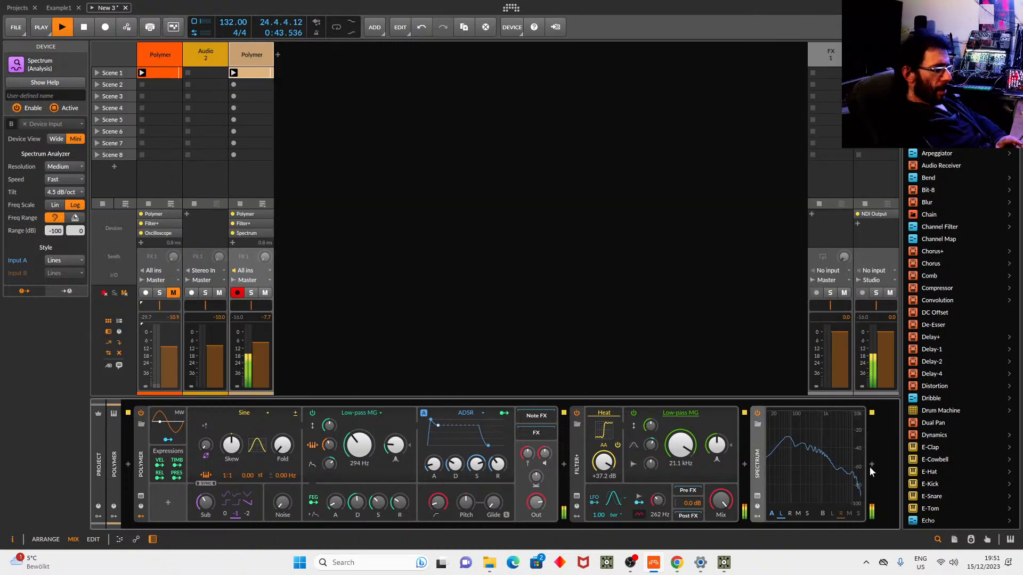
Lower the NDI Output track's volume and try Filter+'s Push waveshaper up to +38.4 dB.
{"action": "left_click_drag", "start_coordinate": [884, 343], "coordinate": [884, 354]}
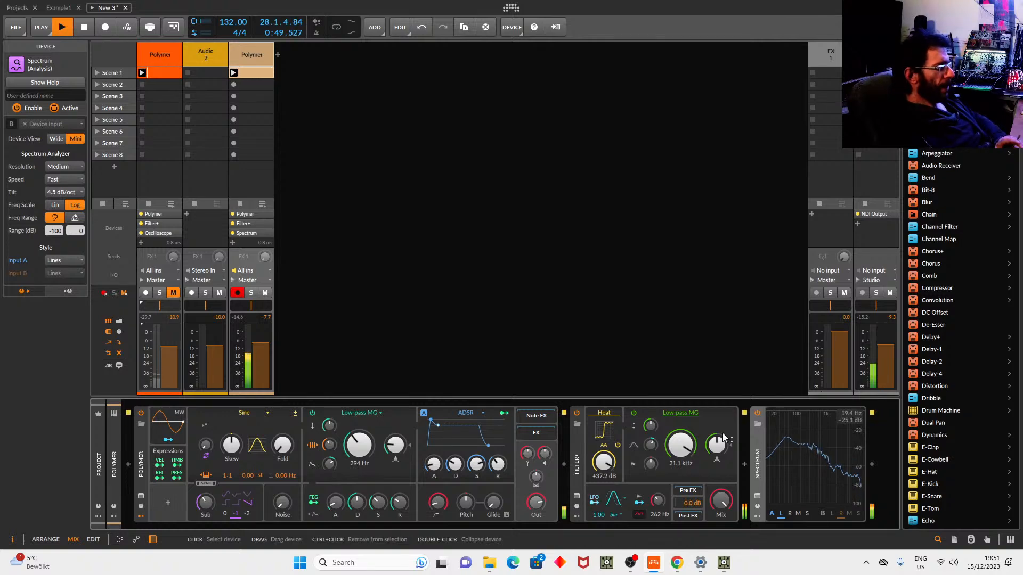
{"action": "left_click", "coordinate": [605, 430]}
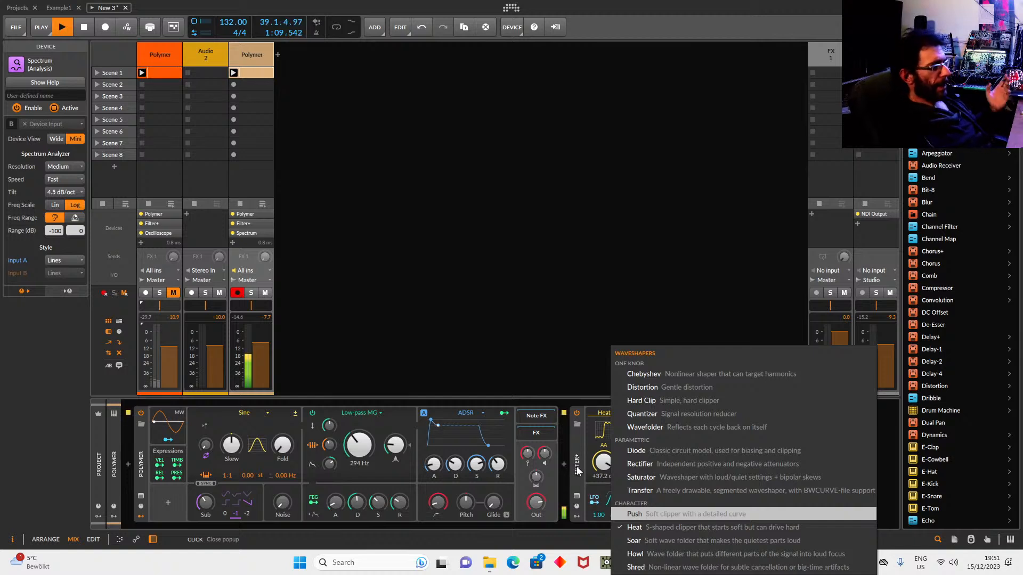
{"action": "left_click", "coordinate": [657, 518]}
{"action": "mouse_move", "coordinate": [603, 462]}
{"action": "left_mouse_down"}
{"action": "mouse_move", "coordinate": [603, 476]}
{"action": "mouse_move", "coordinate": [604, 445]}
{"action": "left_mouse_up"}
{"action": "left_click_drag", "start_coordinate": [677, 443], "coordinate": [678, 431]}
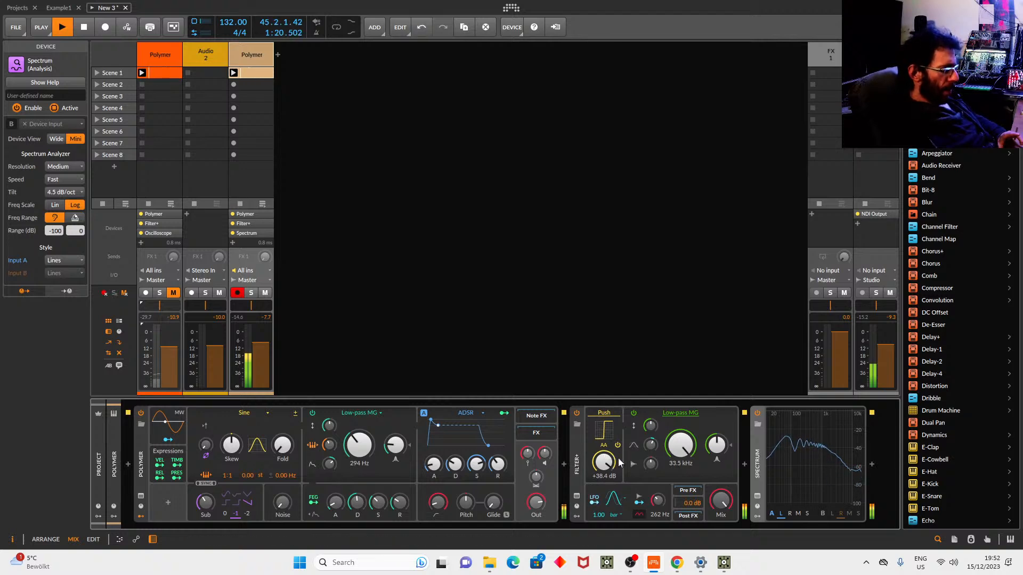
Try the Soar and Howl waveshapers, resetting the Howl drive to 0 dB.
{"action": "left_click", "coordinate": [610, 423]}
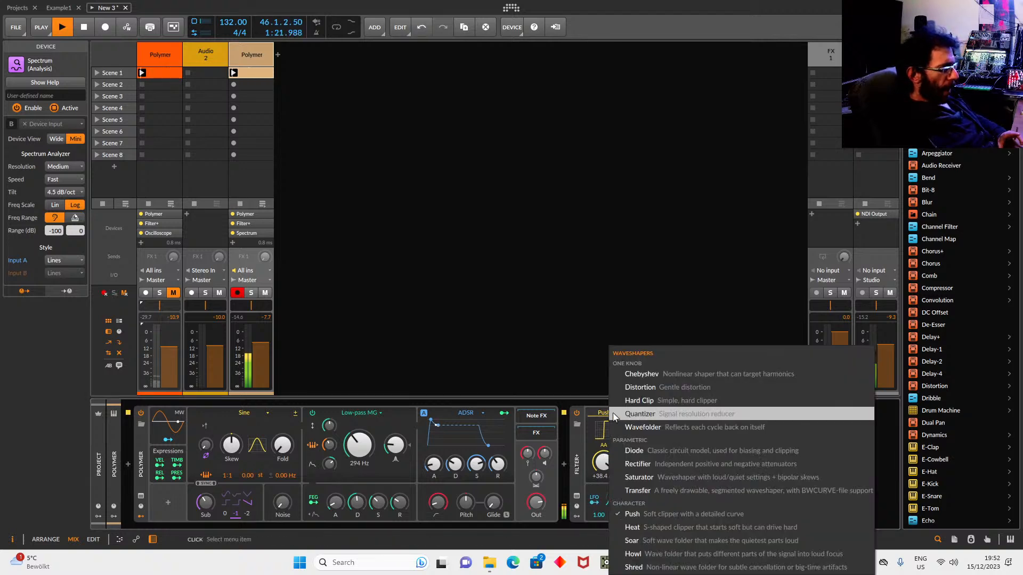
{"action": "left_click", "coordinate": [666, 546]}
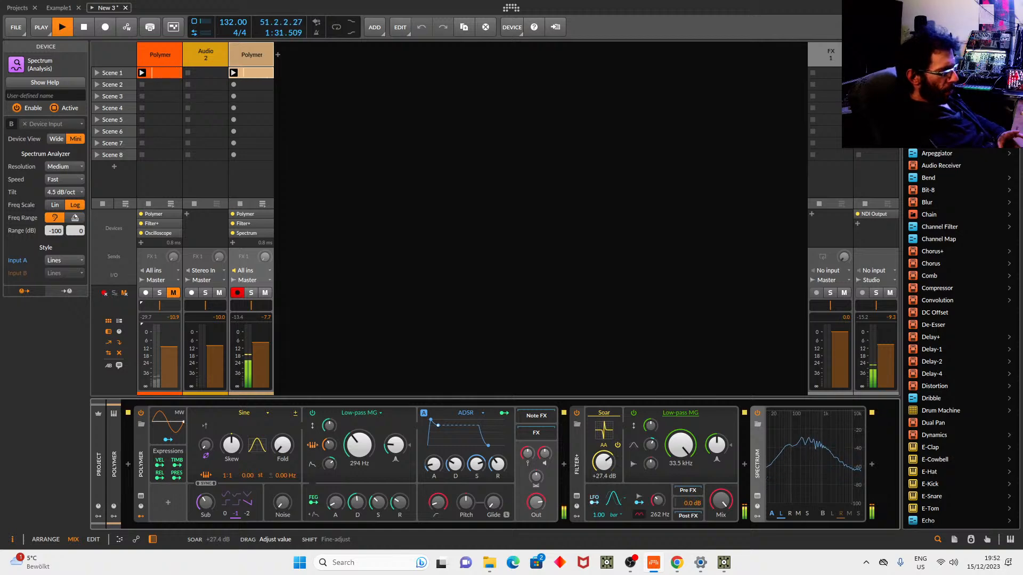
{"action": "left_click_drag", "start_coordinate": [603, 462], "coordinate": [619, 428]}
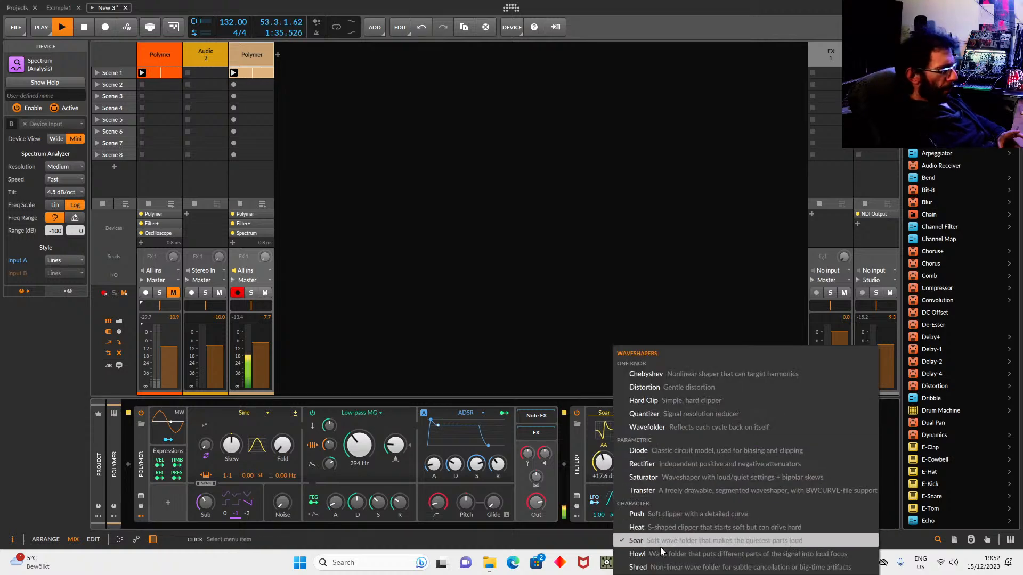
{"action": "left_click", "coordinate": [637, 554]}
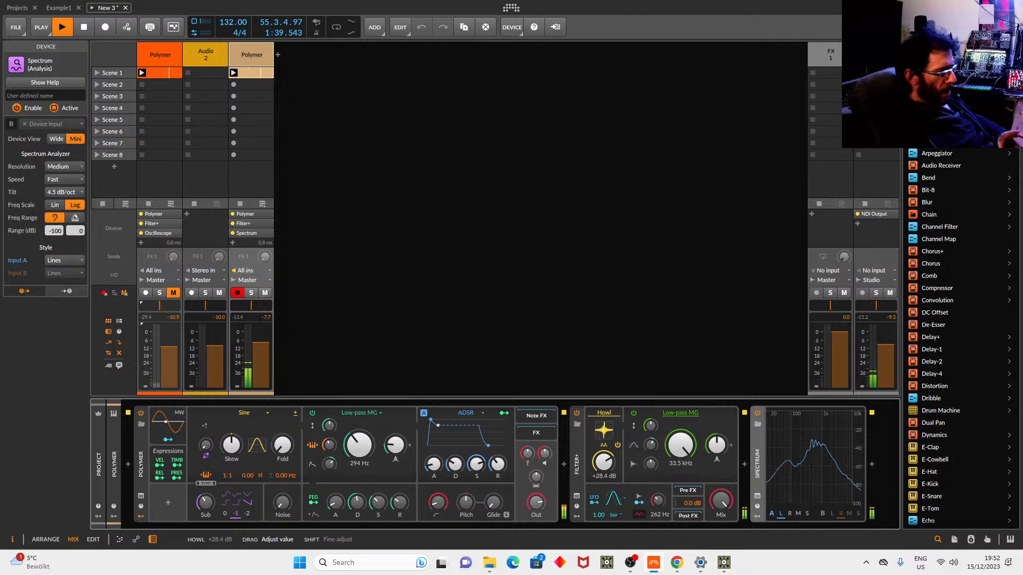
{"action": "left_click_drag", "start_coordinate": [604, 462], "coordinate": [604, 477]}
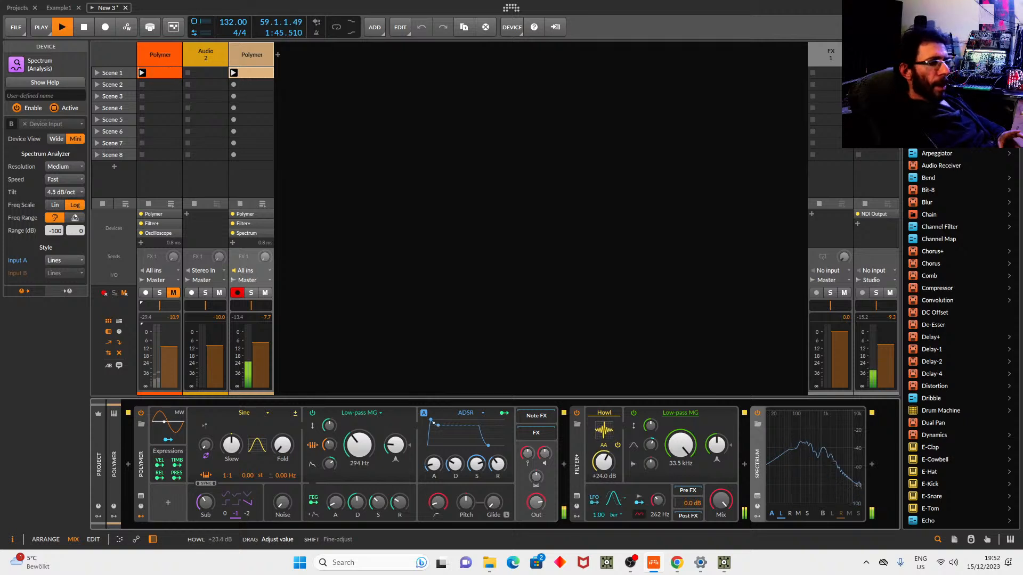
{"action": "left_click_drag", "start_coordinate": [603, 461], "coordinate": [604, 473]}
{"action": "double_click", "coordinate": [604, 461]}
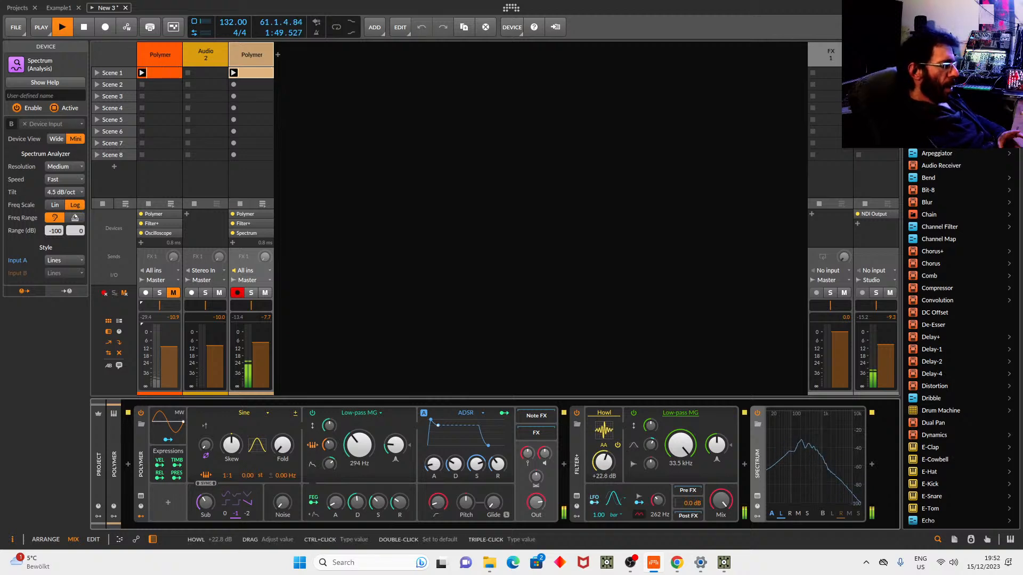
Switch Filter+ to Shred with about +19 dB drive and stop playback.
{"action": "left_click", "coordinate": [616, 407]}
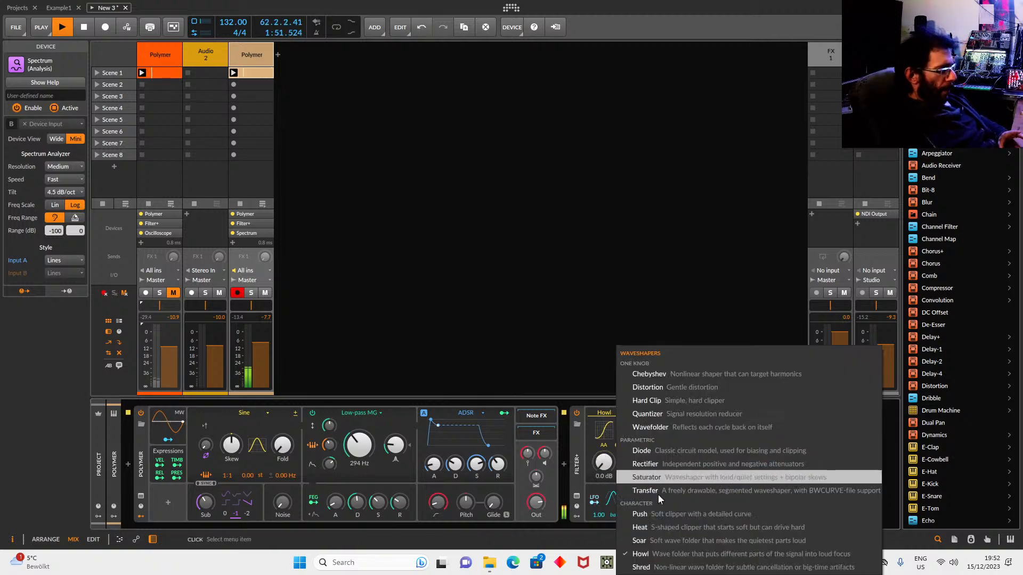
{"action": "left_click", "coordinate": [639, 480]}
{"action": "left_click_drag", "start_coordinate": [600, 456], "coordinate": [600, 443]}
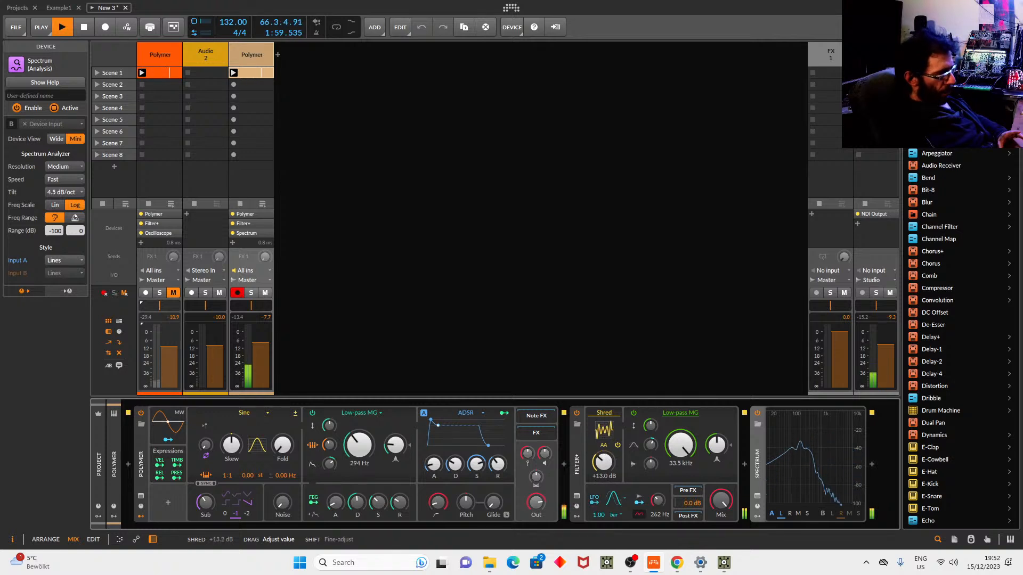
{"action": "left_click_drag", "start_coordinate": [603, 461], "coordinate": [603, 460]}
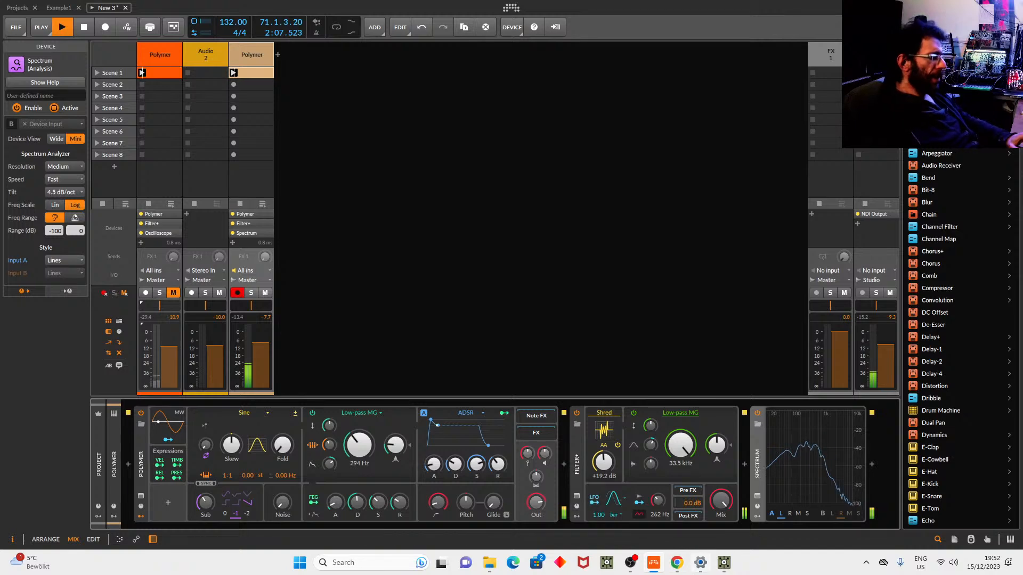
{"action": "key", "text": "space"}
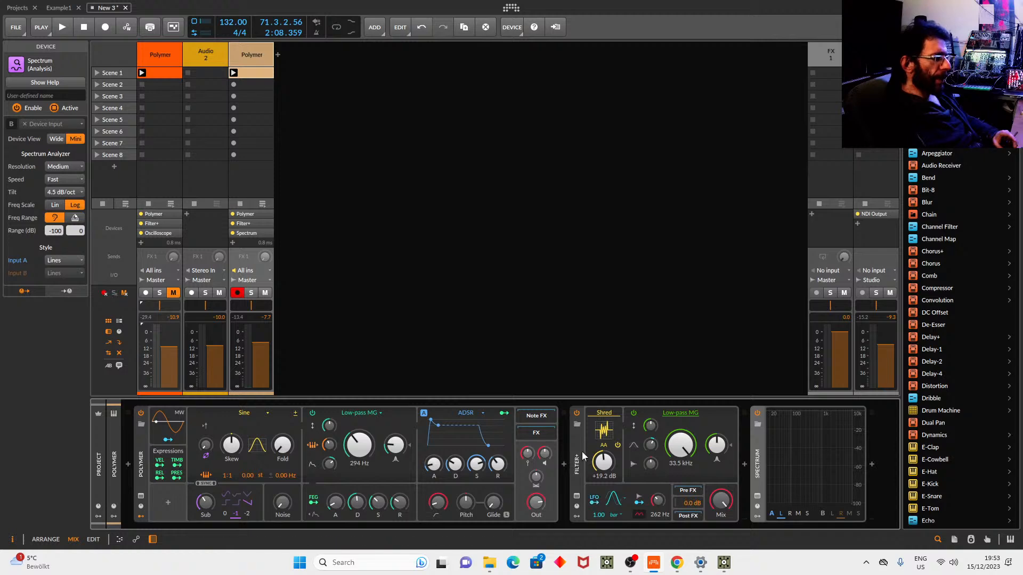
Move Filter+ into Polymer's FX chain, lower its Shred drive, and modulate it with the filter envelope.
{"action": "left_click", "coordinate": [552, 432]}
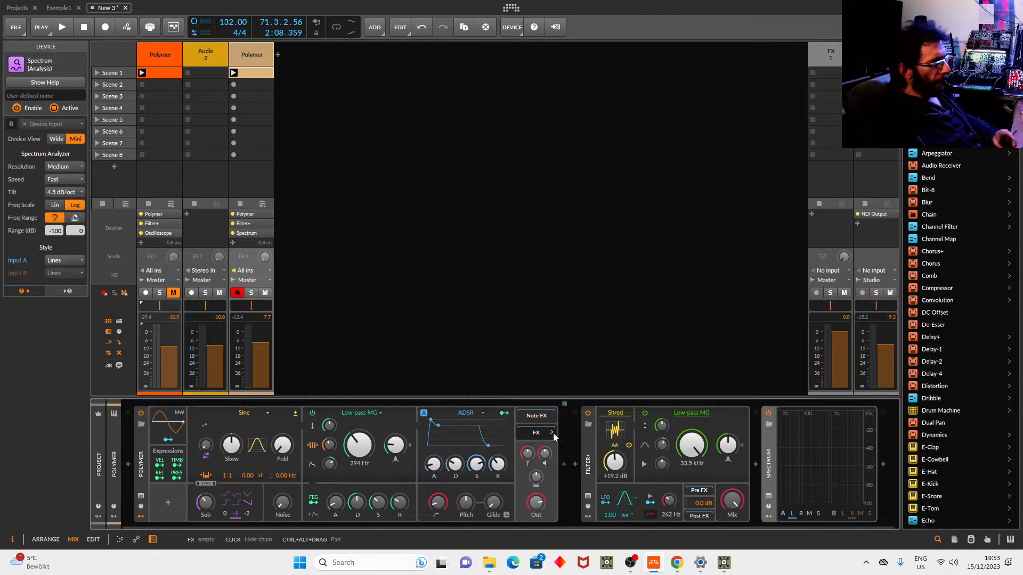
{"action": "left_click_drag", "start_coordinate": [587, 417], "coordinate": [564, 461]}
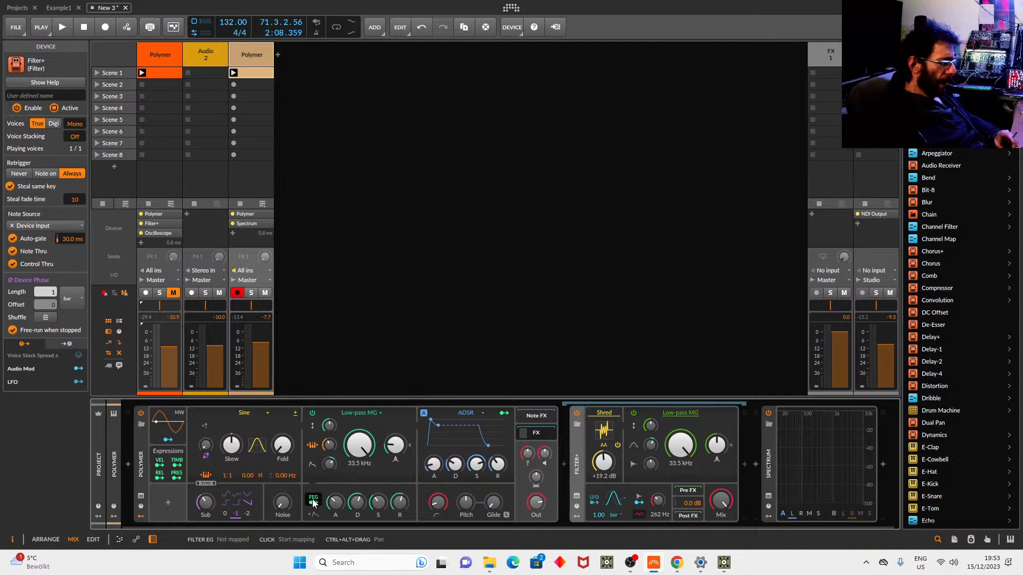
{"action": "left_click_drag", "start_coordinate": [602, 461], "coordinate": [602, 461]}
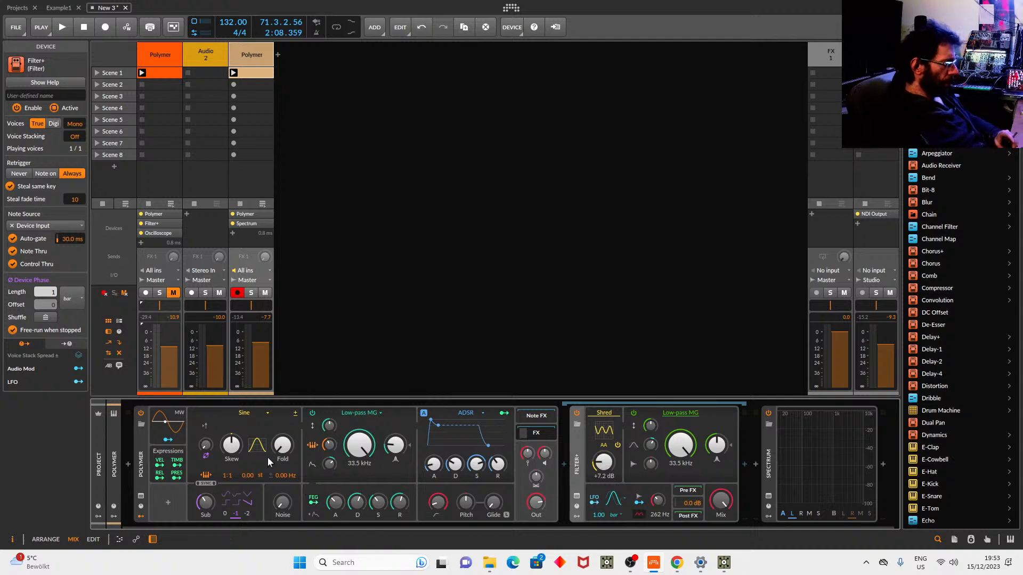
{"action": "left_click", "coordinate": [313, 502]}
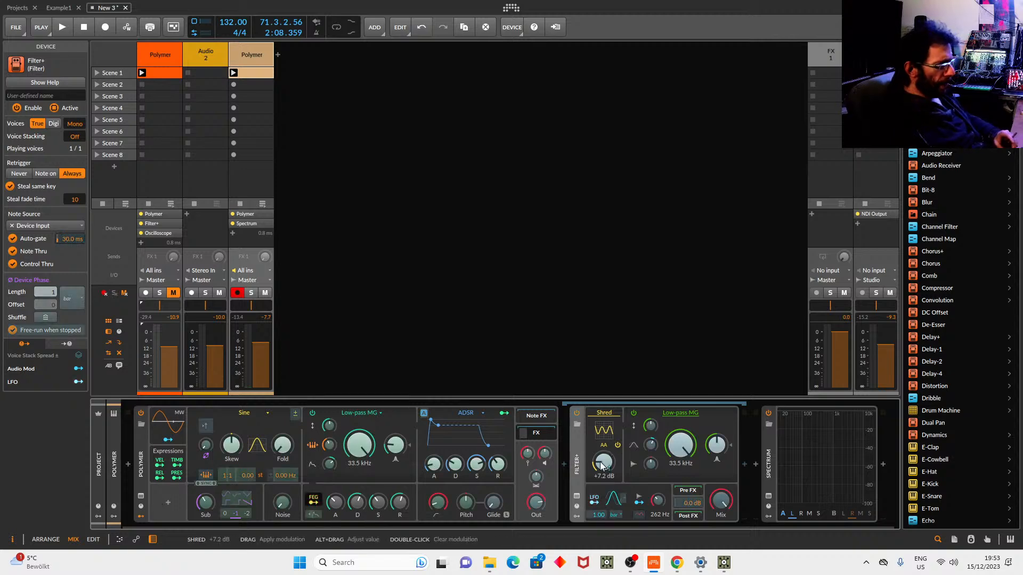
{"action": "left_click_drag", "start_coordinate": [602, 465], "coordinate": [602, 450]}
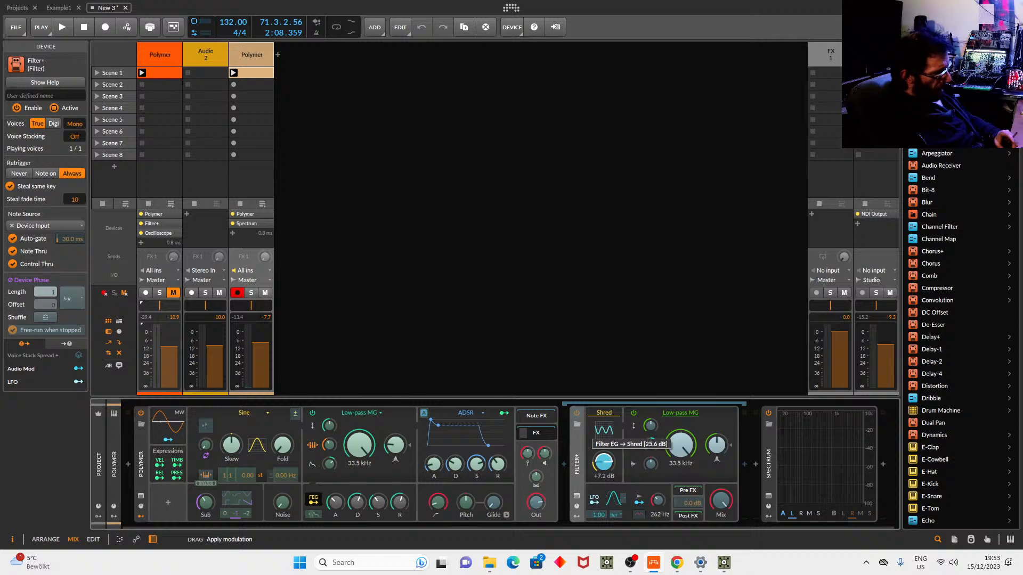
{"action": "left_click", "coordinate": [317, 498]}
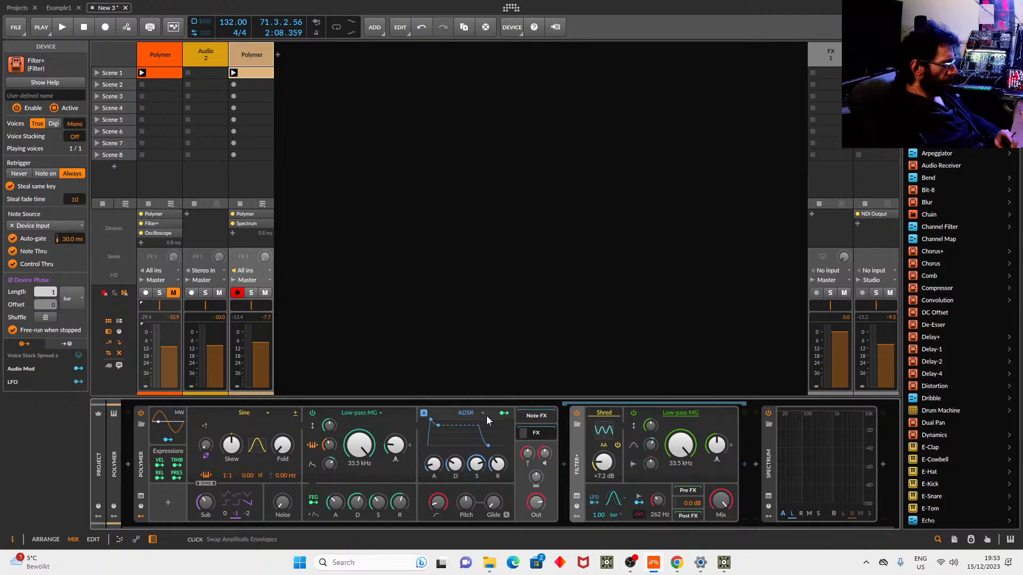
Lower the Low-pass MG cutoff to 427 Hz, modulate it from the ADSR envelope, and start playback.
{"action": "left_click", "coordinate": [504, 413]}
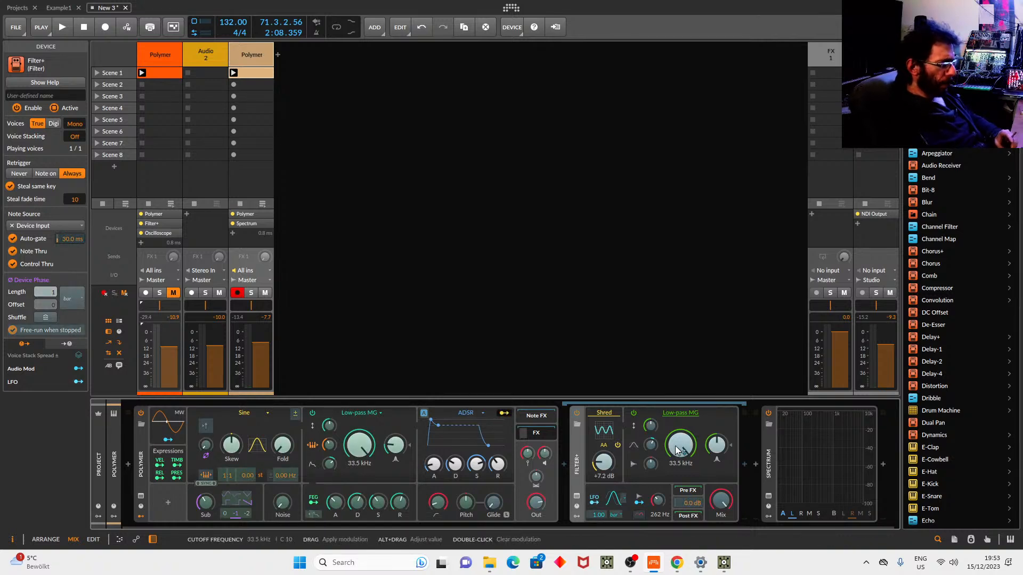
{"action": "left_click", "coordinate": [503, 413]}
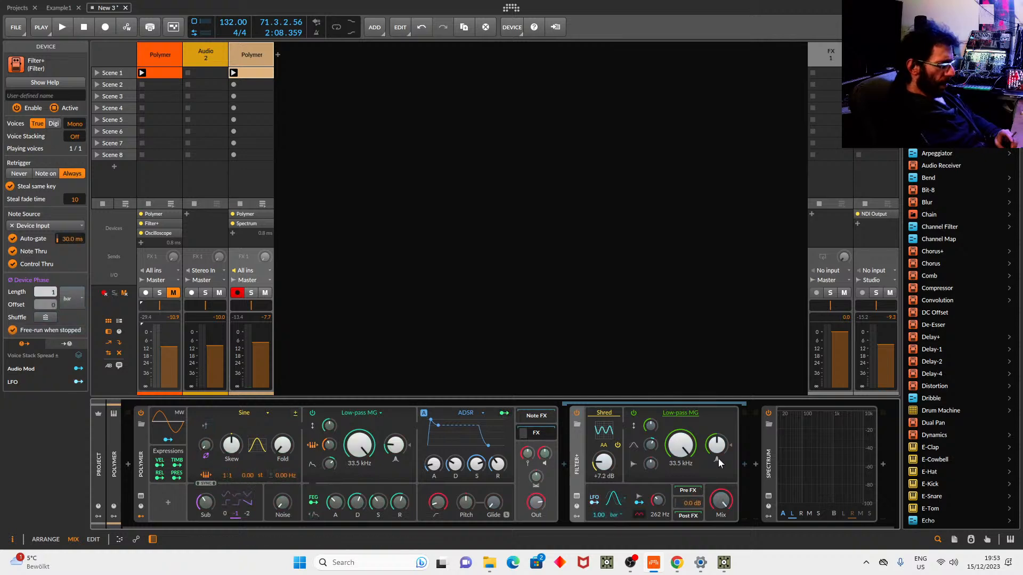
{"action": "left_click_drag", "start_coordinate": [680, 445], "coordinate": [680, 468]}
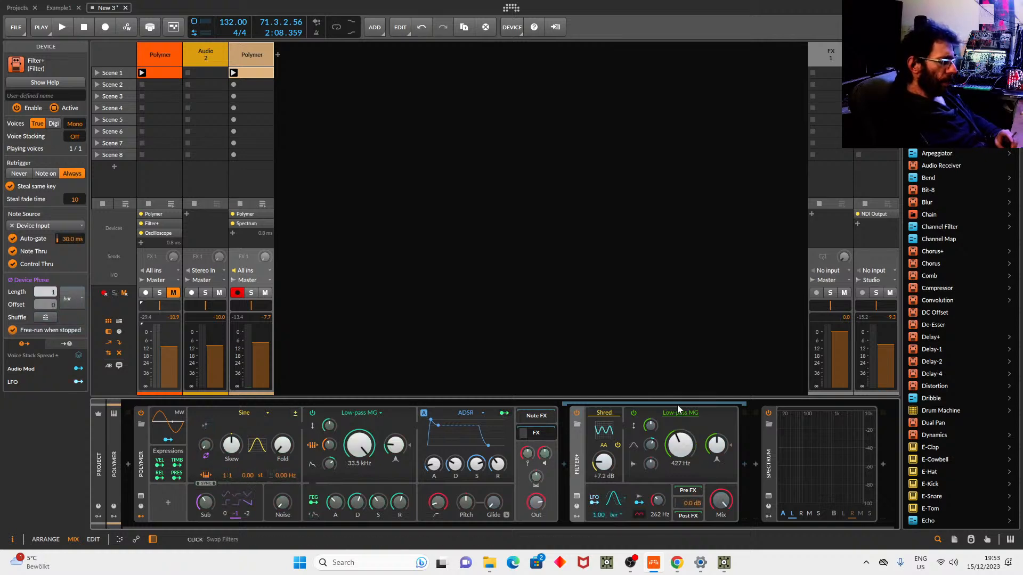
{"action": "left_click", "coordinate": [504, 414]}
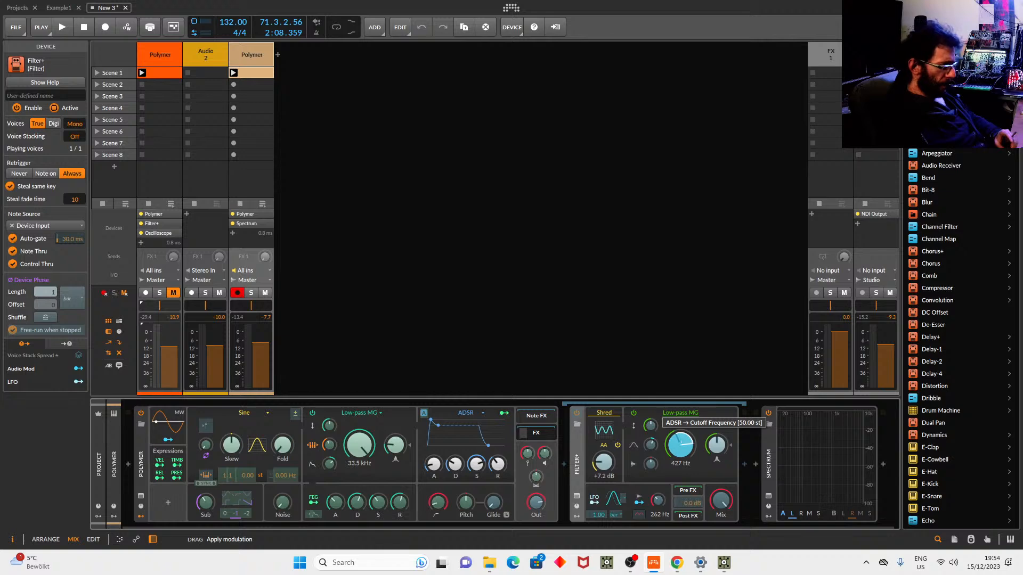
{"action": "key", "text": "space"}
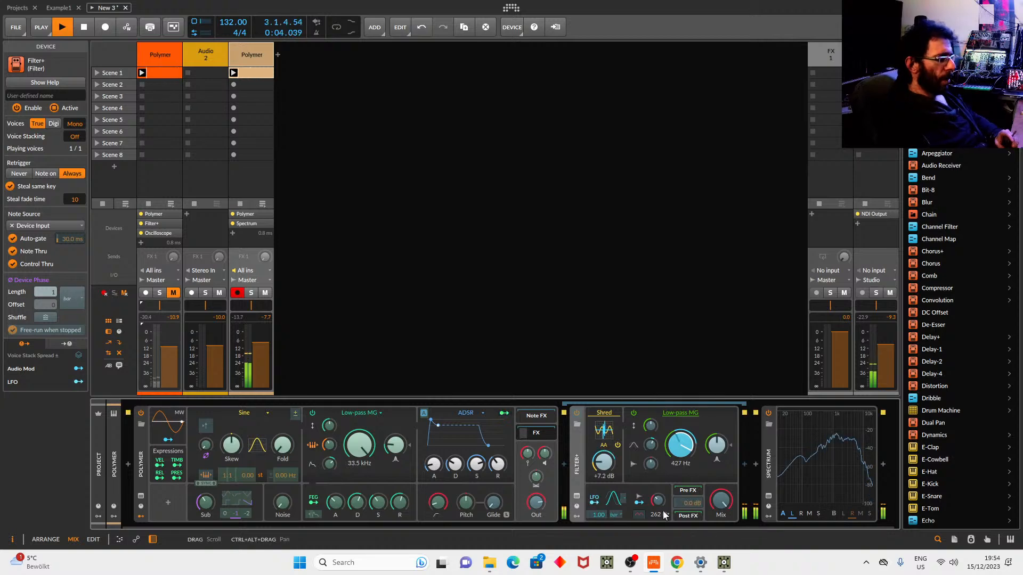
Boost the Filter+ Shred input to +7.2 dB, raise the 262 Hz frequency to 640 Hz, then stop playback.
{"action": "left_click_drag", "start_coordinate": [650, 446], "coordinate": [651, 434]}
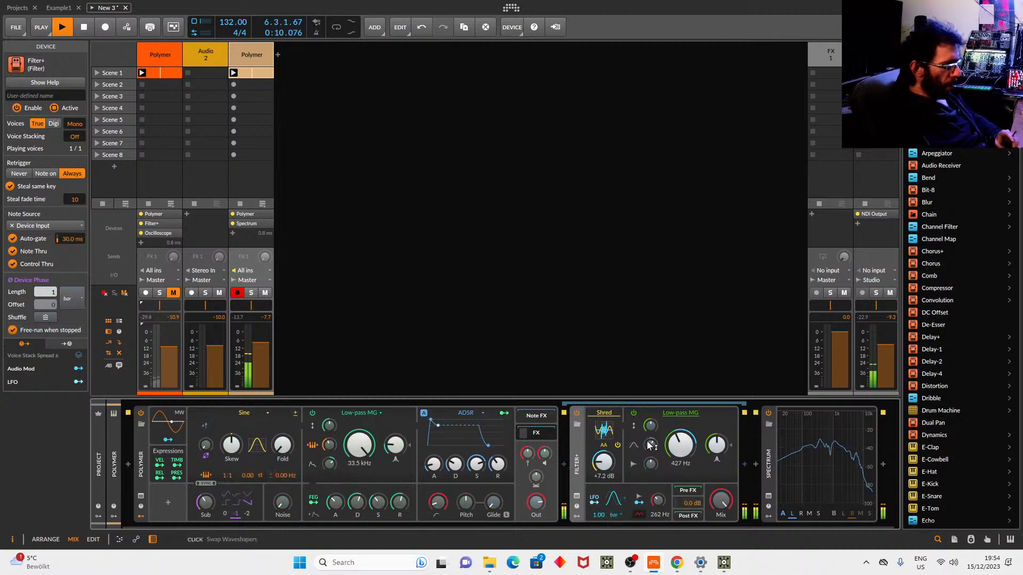
{"action": "left_click_drag", "start_coordinate": [651, 467], "coordinate": [650, 454]}
{"action": "left_click_drag", "start_coordinate": [656, 502], "coordinate": [656, 415]}
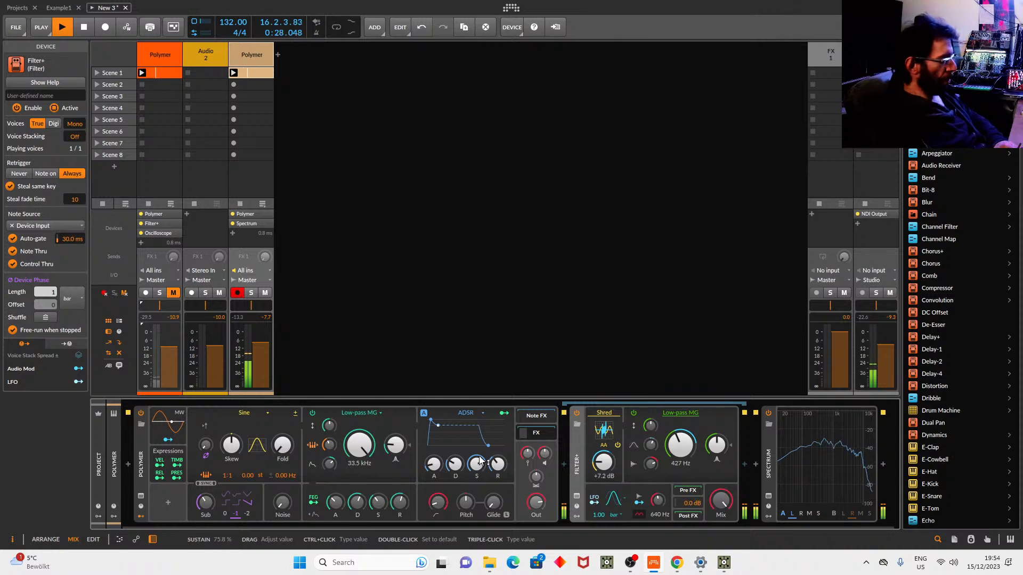
{"action": "key", "text": "space"}
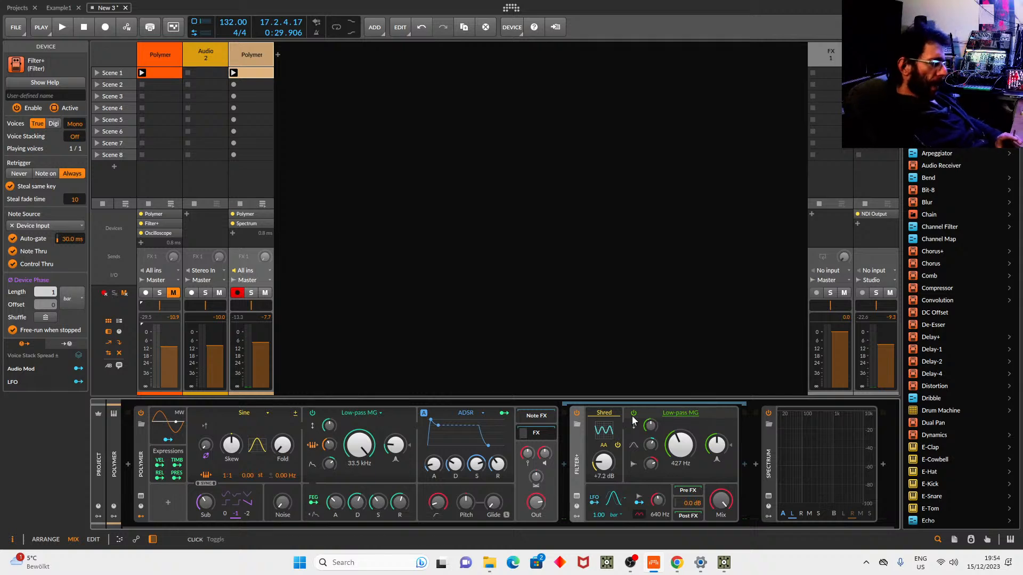
Switch Filter+ to Fizz and, while playing, set feedback gain to 56% and adjust cutoff and Color.
{"action": "left_click", "coordinate": [682, 412]}
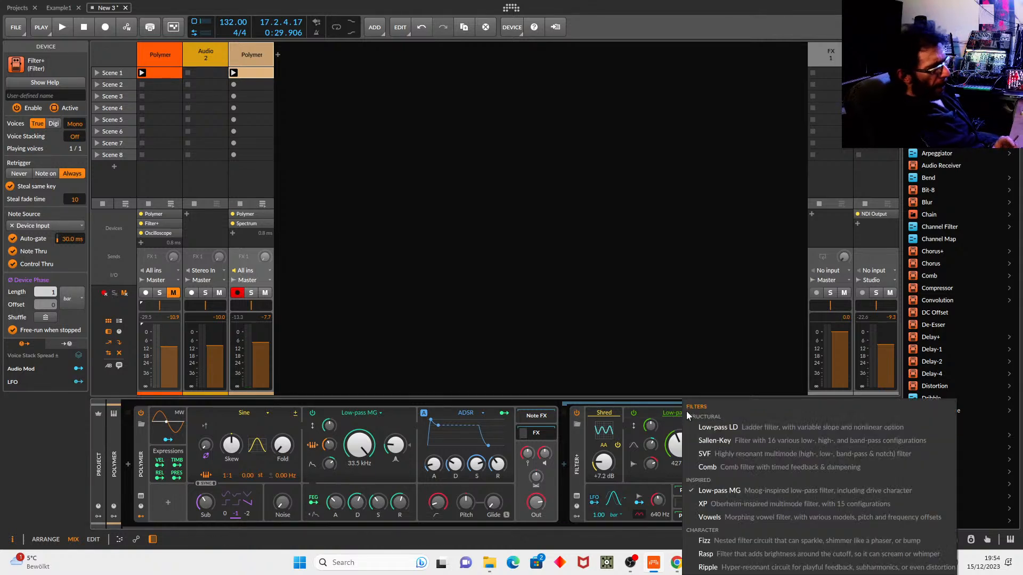
{"action": "left_click", "coordinate": [727, 544]}
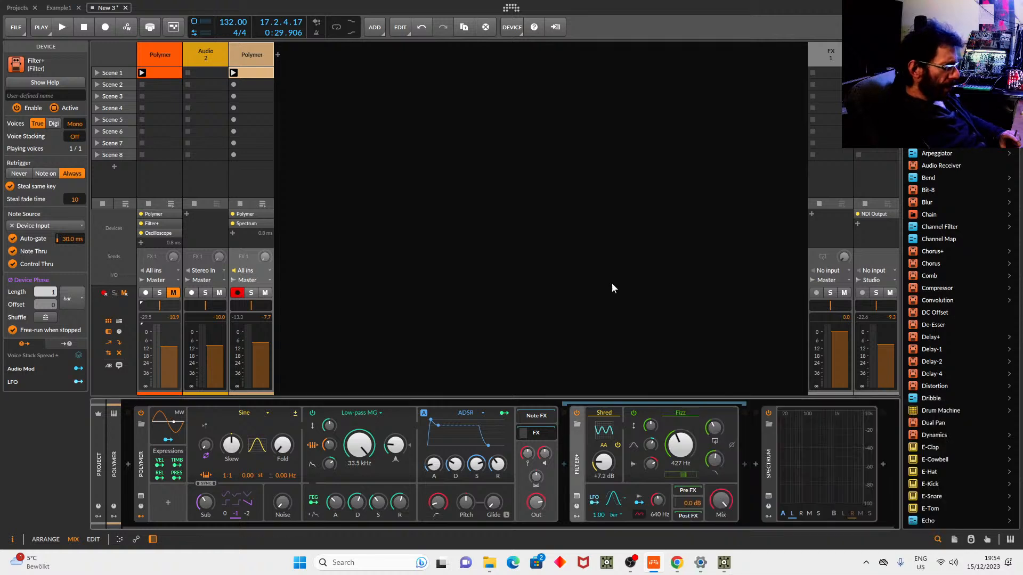
{"action": "key", "text": "space"}
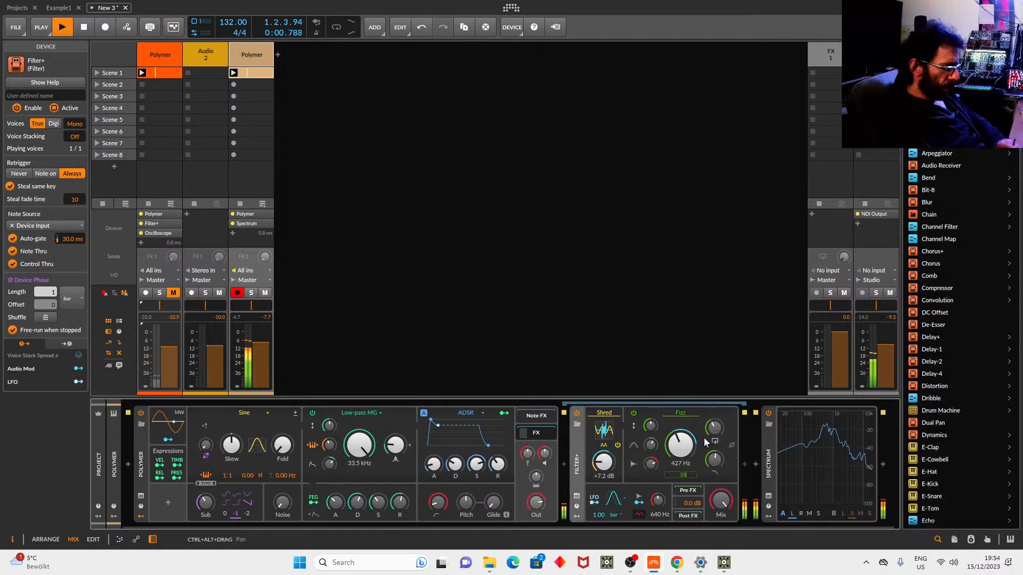
{"action": "left_click_drag", "start_coordinate": [716, 430], "coordinate": [715, 410]}
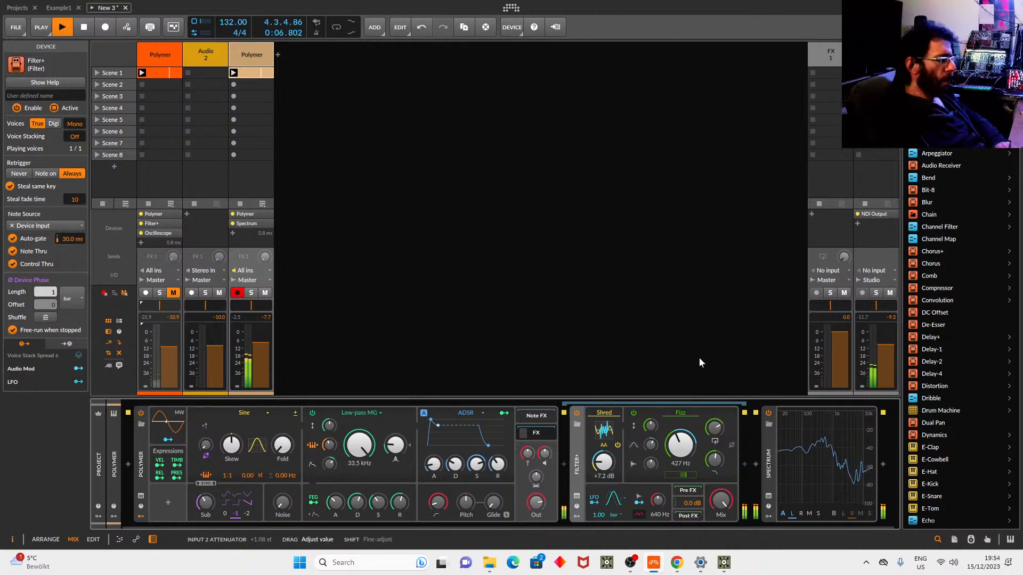
{"action": "left_click_drag", "start_coordinate": [685, 457], "coordinate": [685, 483]}
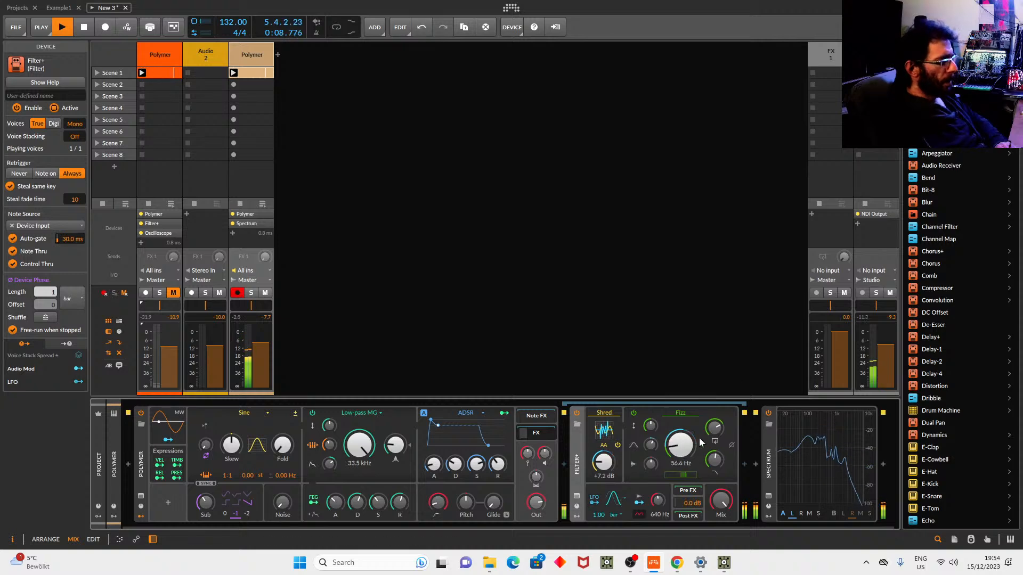
{"action": "mouse_move", "coordinate": [685, 474]}
{"action": "left_mouse_down"}
{"action": "mouse_move", "coordinate": [685, 490]}
{"action": "mouse_move", "coordinate": [685, 455]}
{"action": "left_mouse_up"}
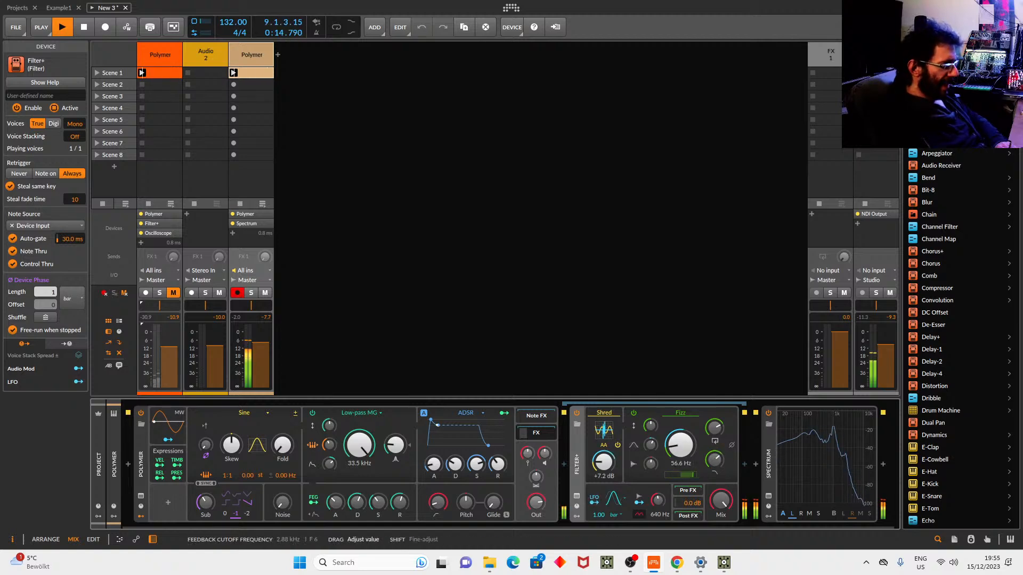
{"action": "left_click_drag", "start_coordinate": [715, 460], "coordinate": [716, 467]}
Restart playback, raise the Fizz cutoff to 160 Hz, and modulate Color from the filter envelope.
{"action": "key", "text": "space"}
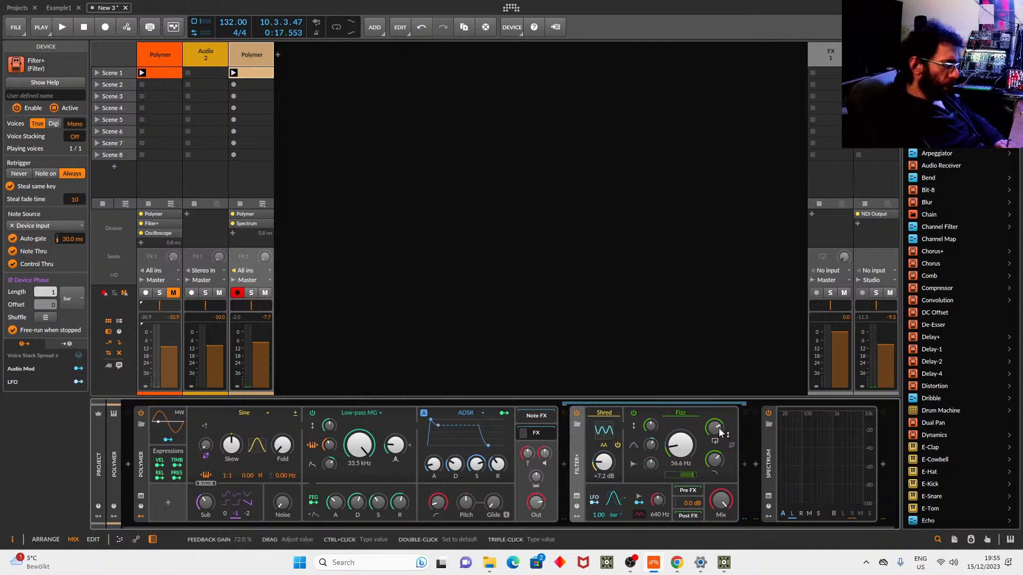
{"action": "key", "text": "space"}
{"action": "left_click_drag", "start_coordinate": [716, 460], "coordinate": [717, 493]}
{"action": "left_click_drag", "start_coordinate": [670, 444], "coordinate": [670, 421]}
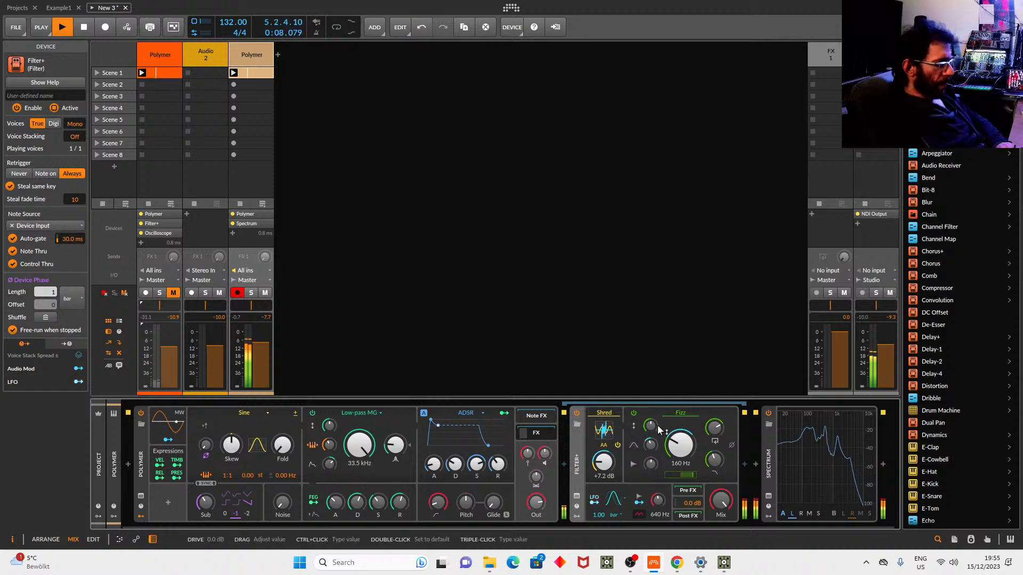
{"action": "left_click_drag", "start_coordinate": [690, 474], "coordinate": [687, 475]}
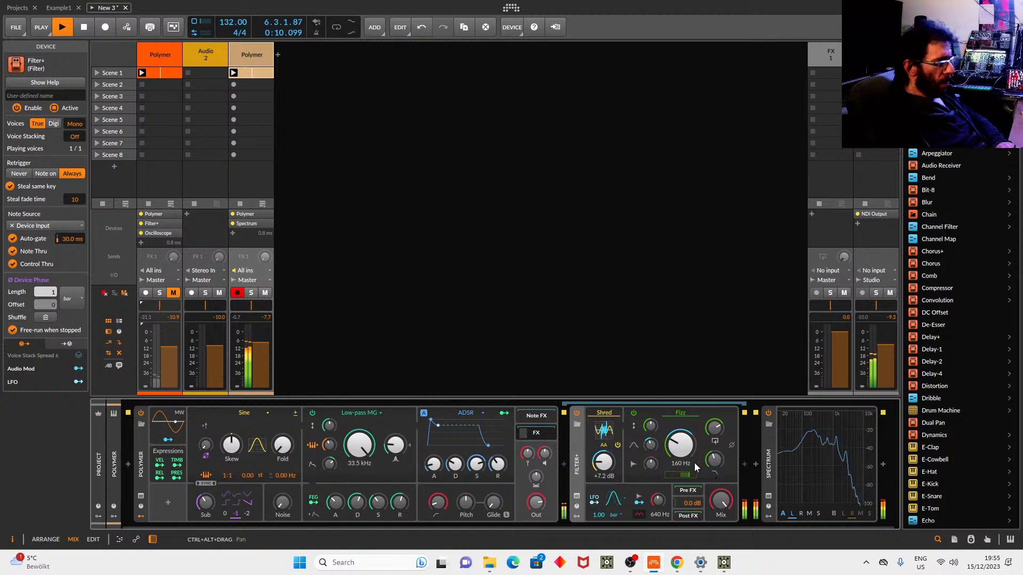
{"action": "mouse_move", "coordinate": [676, 476]}
{"action": "left_mouse_down"}
{"action": "mouse_move", "coordinate": [691, 455]}
{"action": "mouse_move", "coordinate": [691, 478]}
{"action": "left_mouse_up"}
{"action": "left_click", "coordinate": [313, 502]}
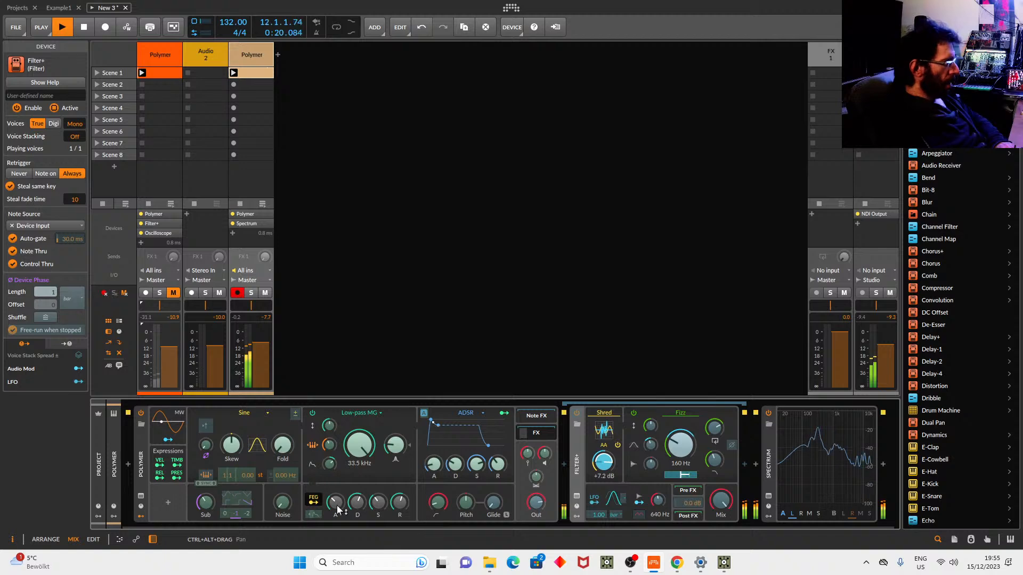
{"action": "left_click", "coordinate": [641, 183]}
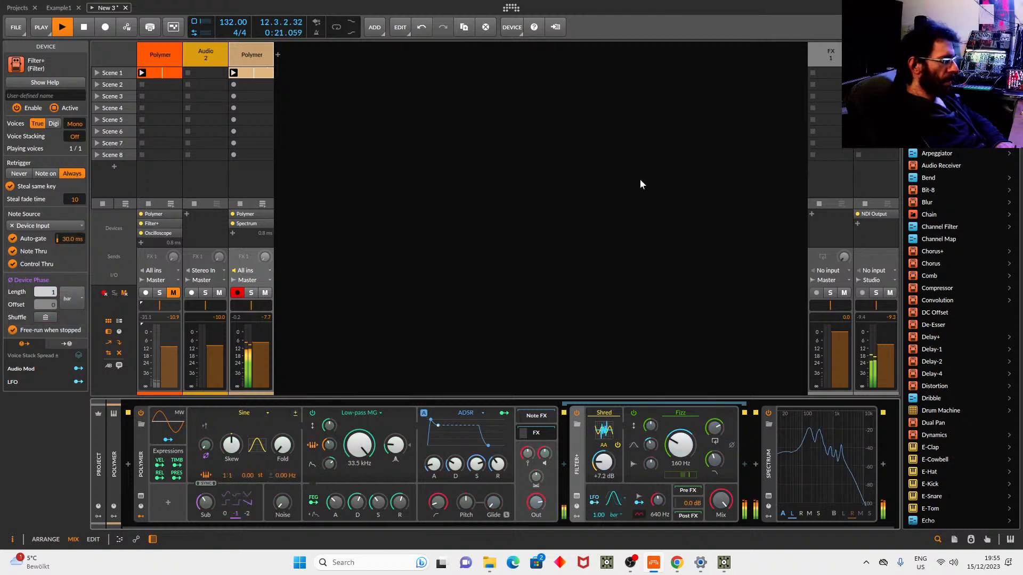
{"action": "left_click", "coordinate": [680, 413]}
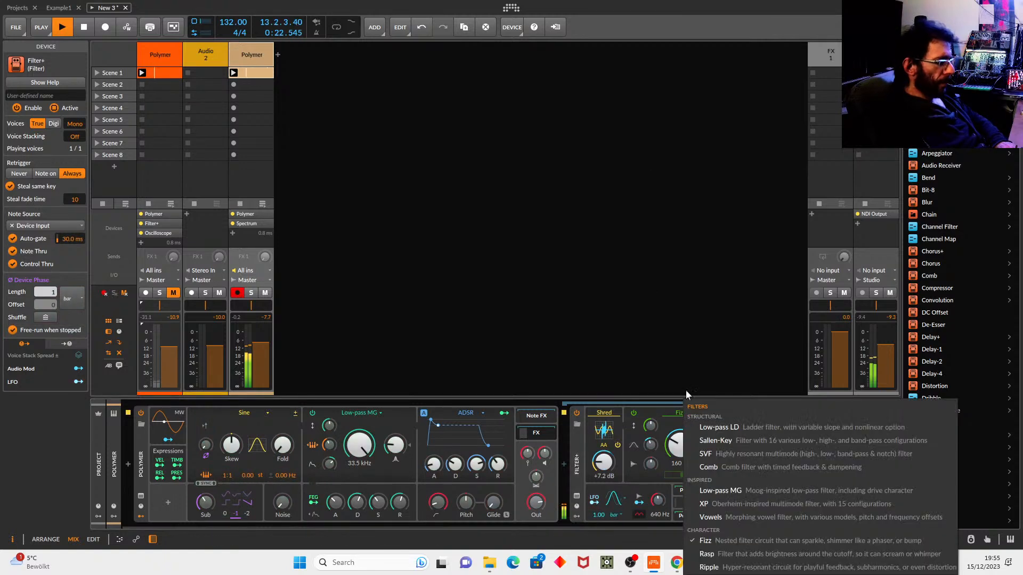
Switch to the Rasp filter, raise its cutoff to 480 Hz, and try the Double and Gravity brightness modes.
{"action": "left_click", "coordinate": [738, 555]}
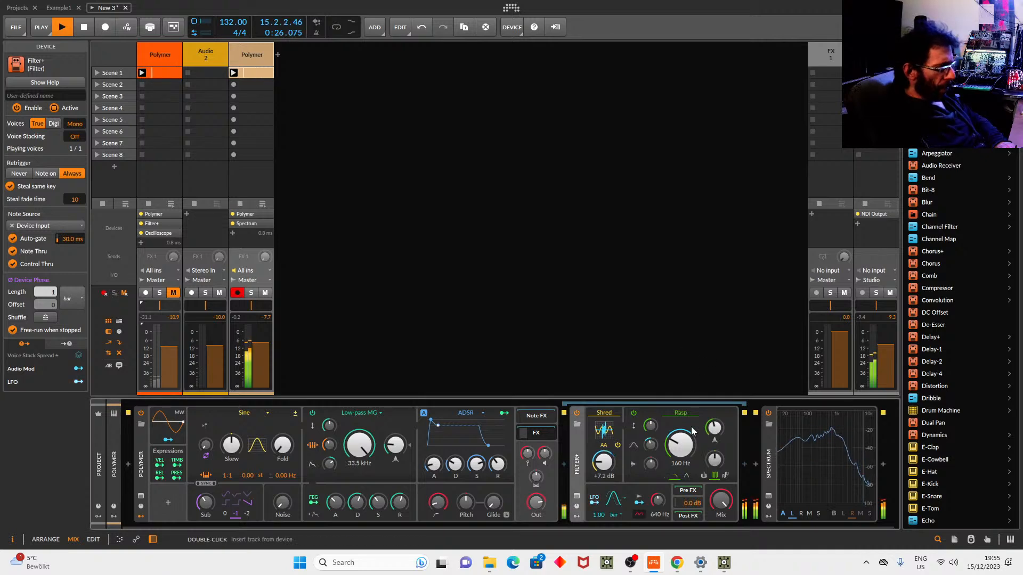
{"action": "left_click", "coordinate": [726, 458]}
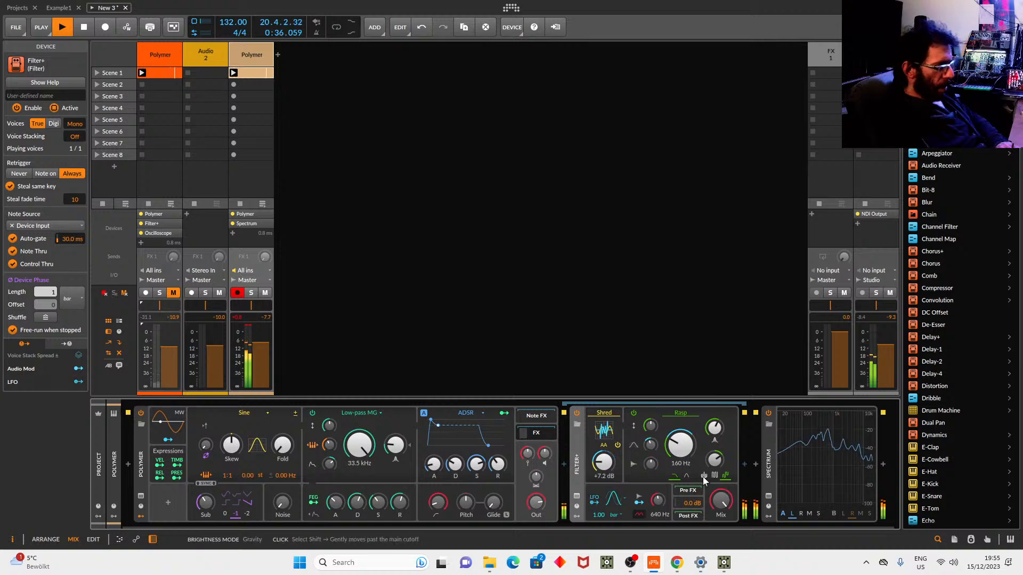
{"action": "left_click_drag", "start_coordinate": [686, 450], "coordinate": [685, 425]}
{"action": "left_click", "coordinate": [704, 475]}
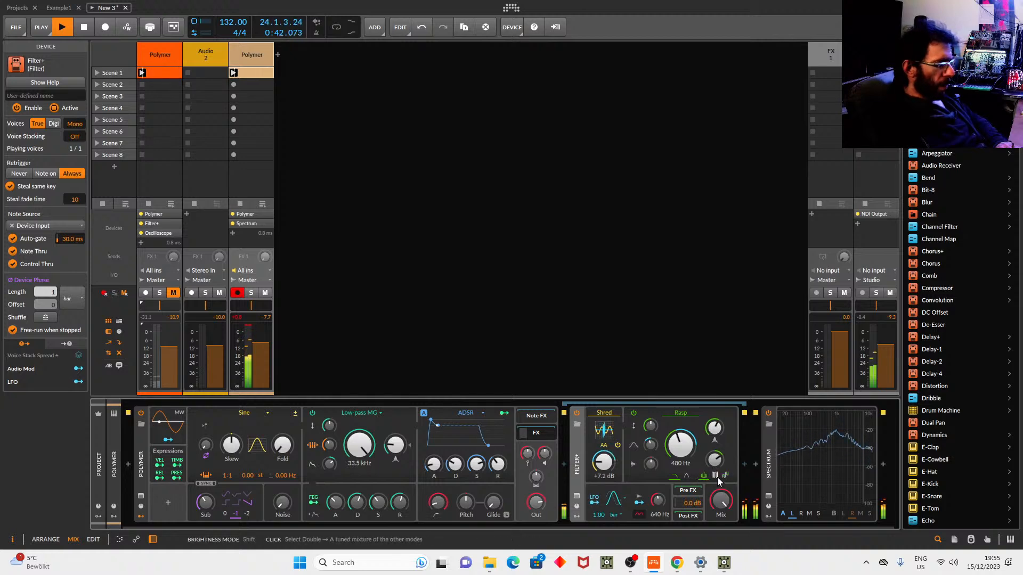
{"action": "left_click", "coordinate": [715, 477]}
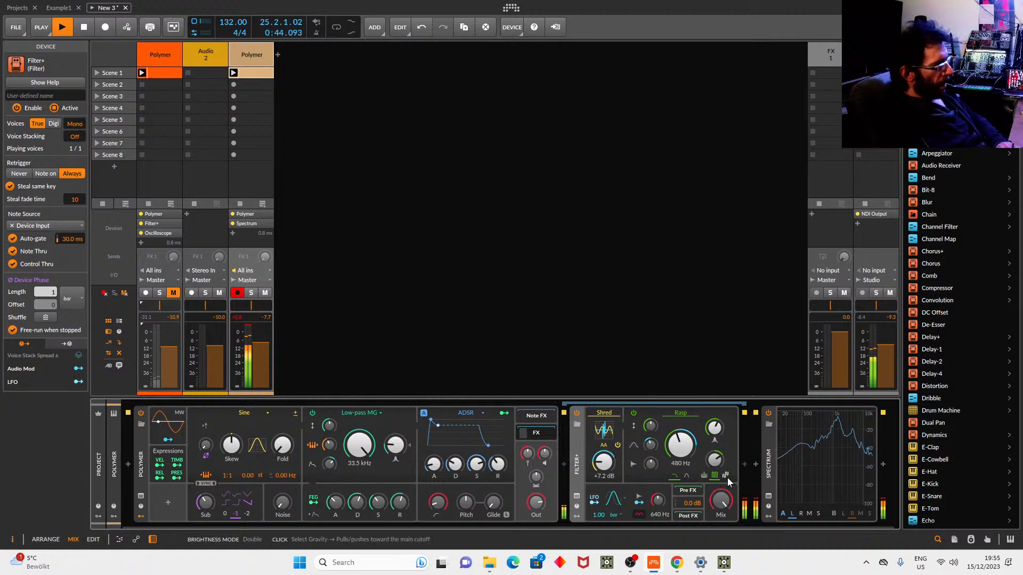
{"action": "left_click", "coordinate": [727, 475]}
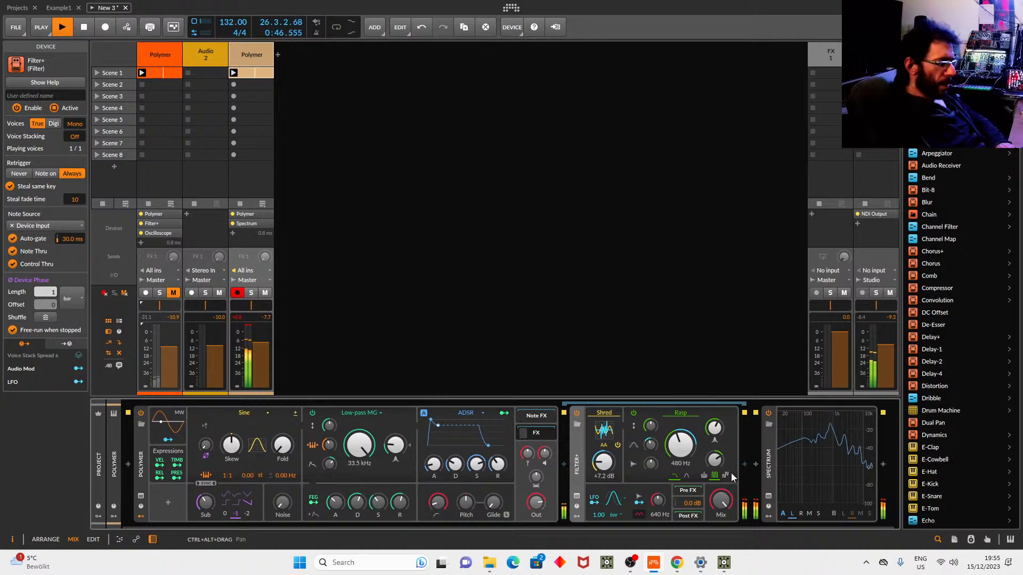
{"action": "left_click", "coordinate": [677, 410]}
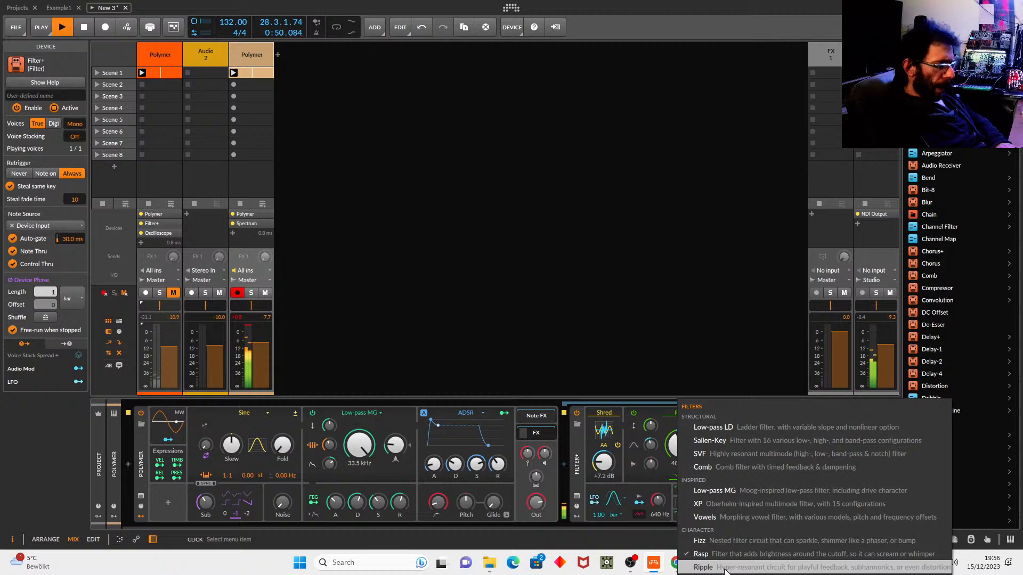
Switch to the Ripple filter, adjust cutoff and feedback gain, enable feedforward, then stop playback.
{"action": "left_click", "coordinate": [703, 567]}
{"action": "mouse_move", "coordinate": [680, 445]}
{"action": "left_mouse_down"}
{"action": "mouse_move", "coordinate": [680, 436]}
{"action": "mouse_move", "coordinate": [680, 459]}
{"action": "left_mouse_up"}
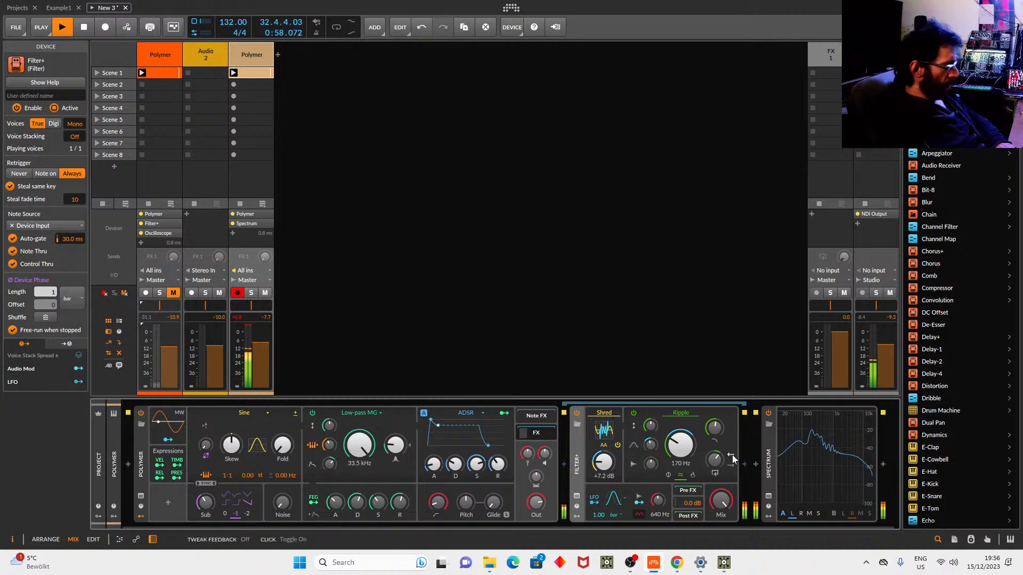
{"action": "left_click_drag", "start_coordinate": [714, 459], "coordinate": [723, 457]}
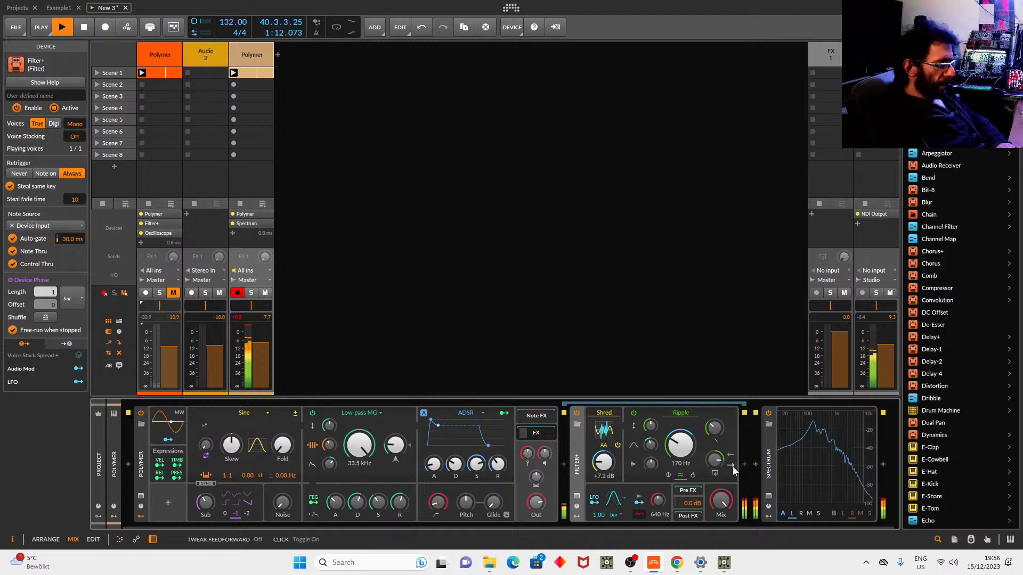
{"action": "left_click_drag", "start_coordinate": [680, 445], "coordinate": [680, 415]}
{"action": "left_click", "coordinate": [693, 475]}
{"action": "left_click_drag", "start_coordinate": [697, 457], "coordinate": [687, 480]}
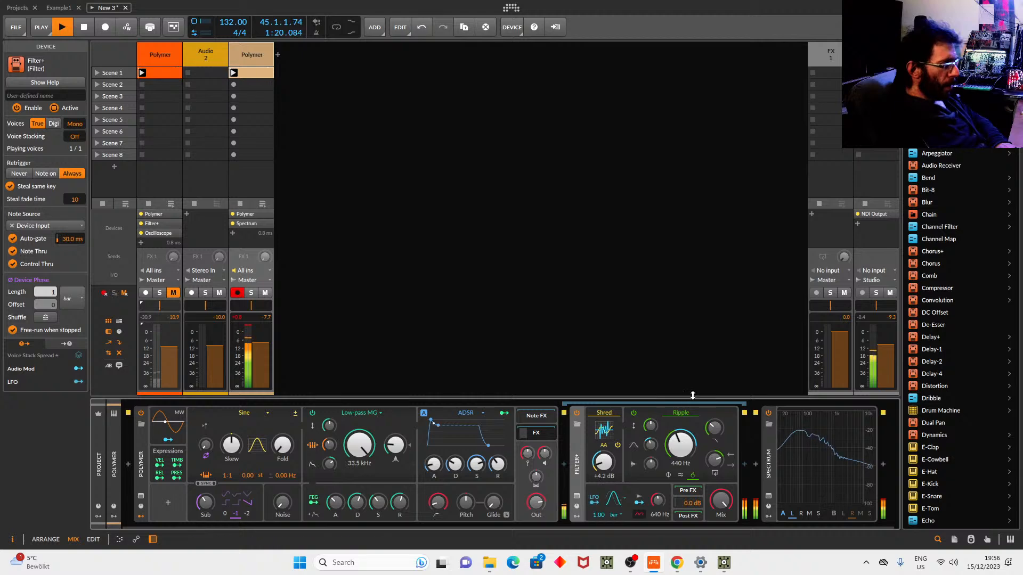
{"action": "key", "text": "space"}
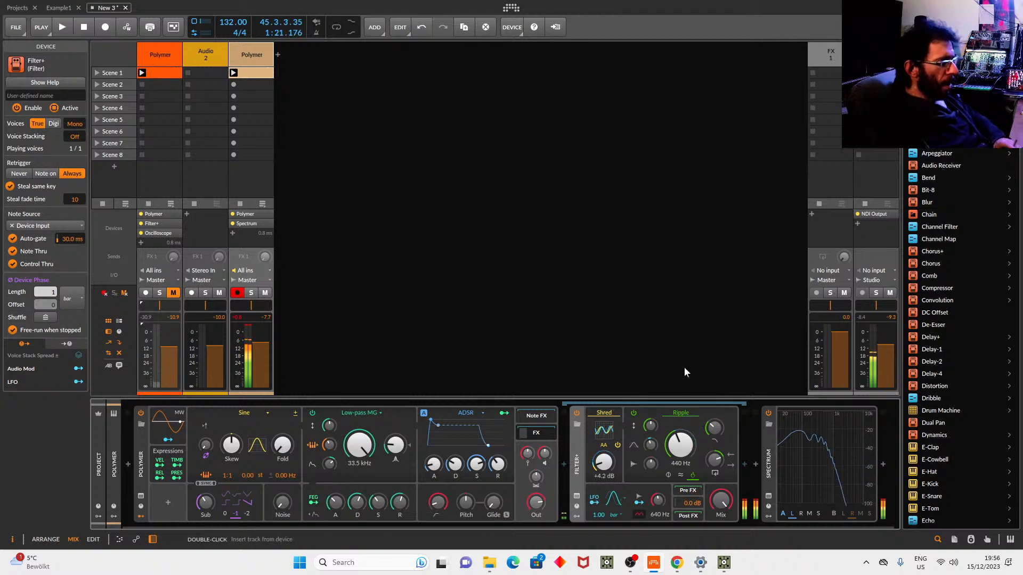
Lower the Ripple cutoff to 262 Hz and add a Sweep filter after Spectrum via the 'sw' search.
{"action": "left_click_drag", "start_coordinate": [682, 449], "coordinate": [682, 466]}
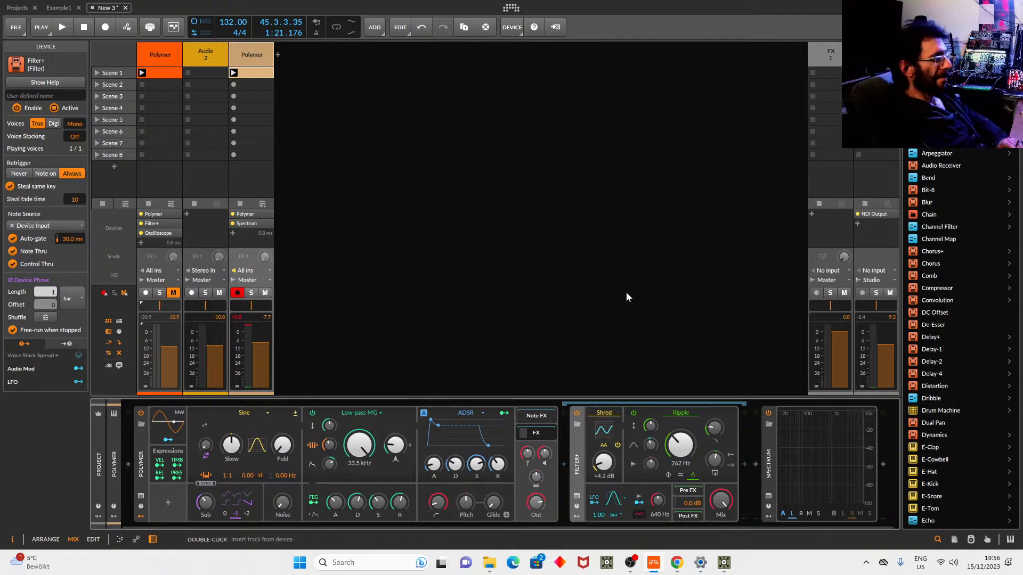
{"action": "left_click", "coordinate": [882, 464]}
{"action": "type", "text": "sw"}
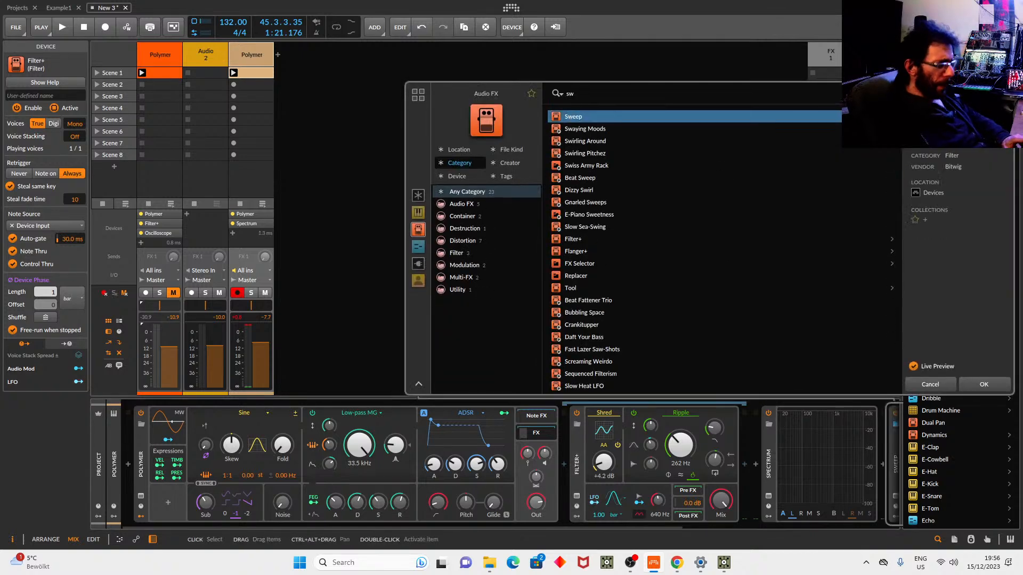
{"action": "left_click", "coordinate": [982, 383]}
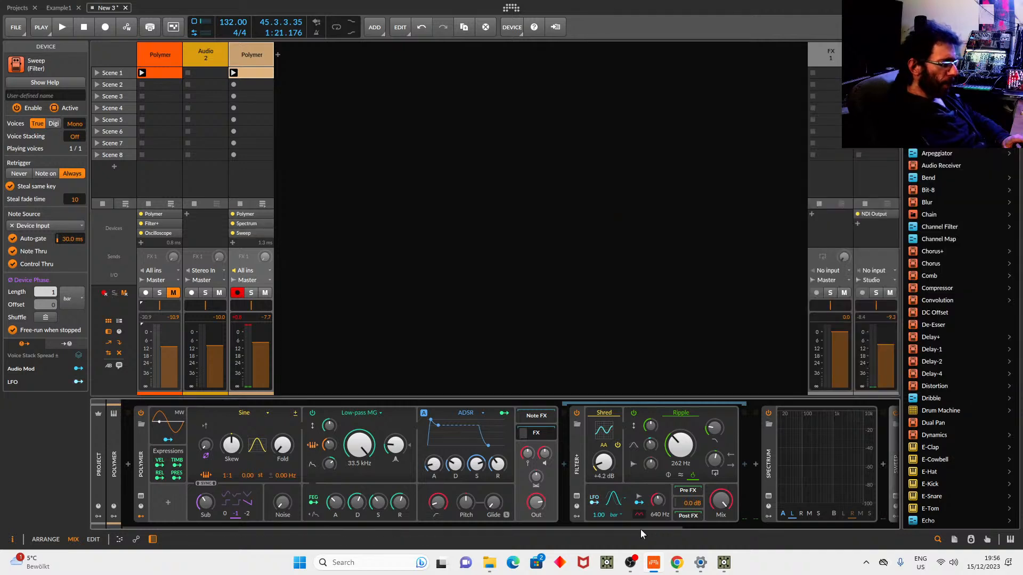
Reset the Sweep A/B routing to filter A, then fine-tune the balance to about 4%.
{"action": "left_click_drag", "start_coordinate": [629, 524], "coordinate": [885, 513]}
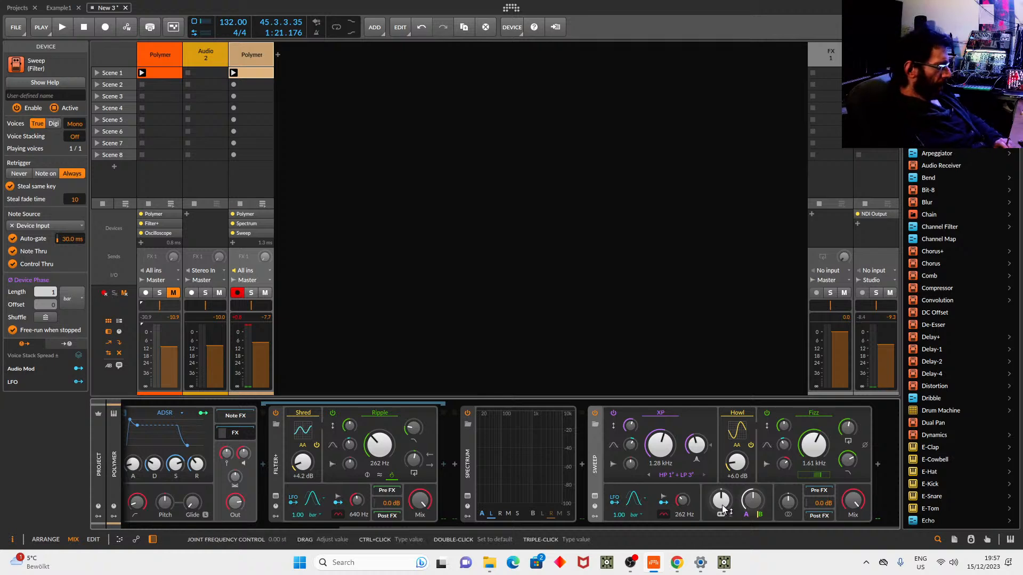
{"action": "double_click", "coordinate": [751, 501]}
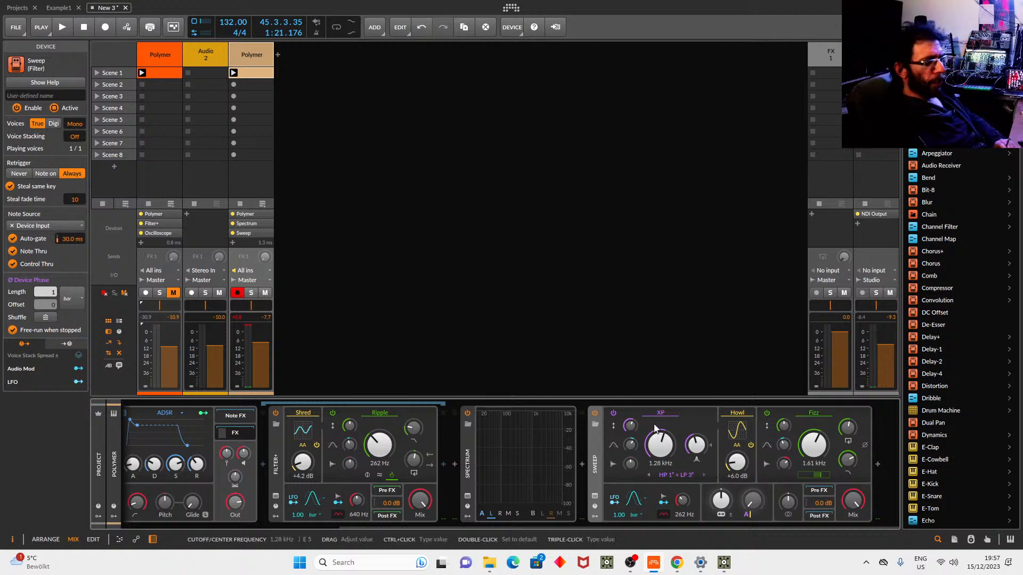
{"action": "left_click_drag", "start_coordinate": [751, 501], "coordinate": [751, 497]}
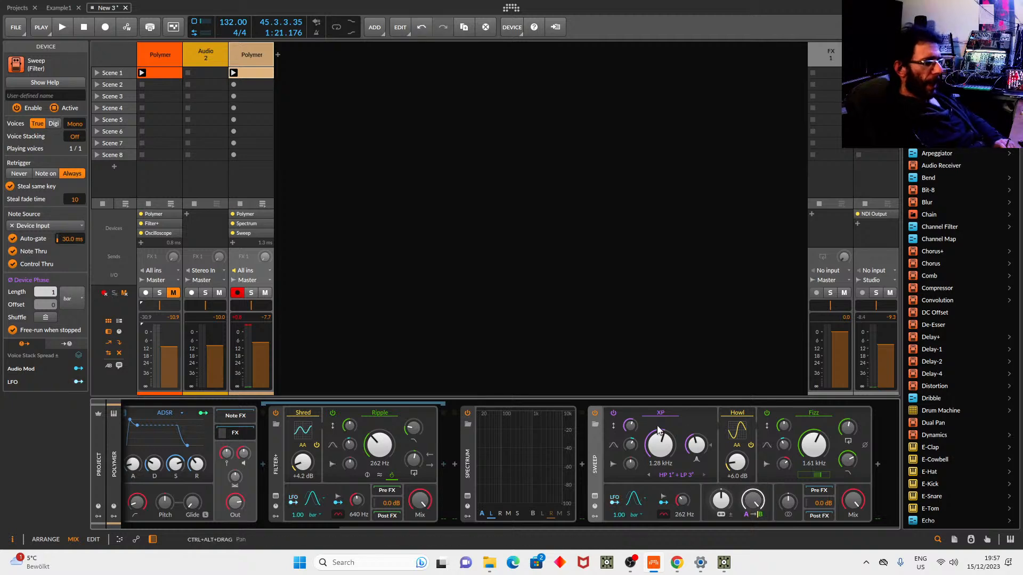
{"action": "left_click_drag", "start_coordinate": [752, 499], "coordinate": [752, 499]}
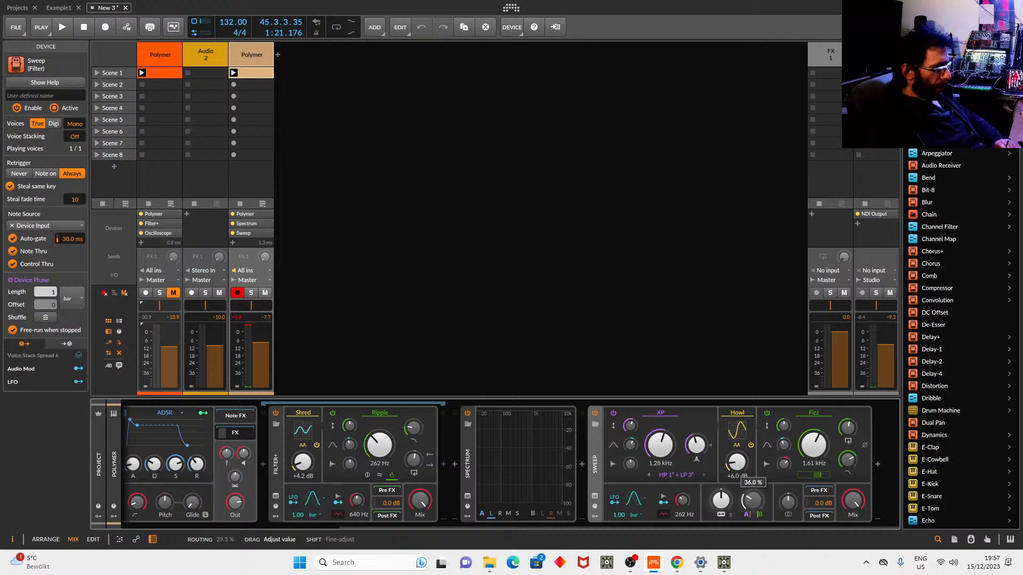
{"action": "left_click_drag", "start_coordinate": [753, 500], "coordinate": [752, 528]}
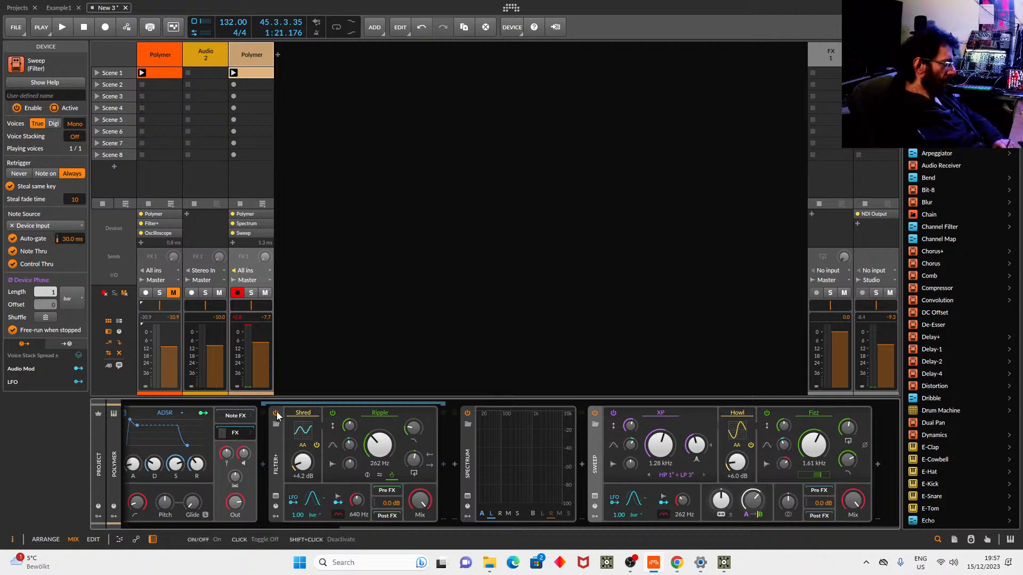
Bypass Filter+, move Sweep ahead of Spectrum, and audition XP cutoff and 60% routing changes.
{"action": "left_click", "coordinate": [276, 413]}
{"action": "left_click_drag", "start_coordinate": [599, 453], "coordinate": [467, 450]}
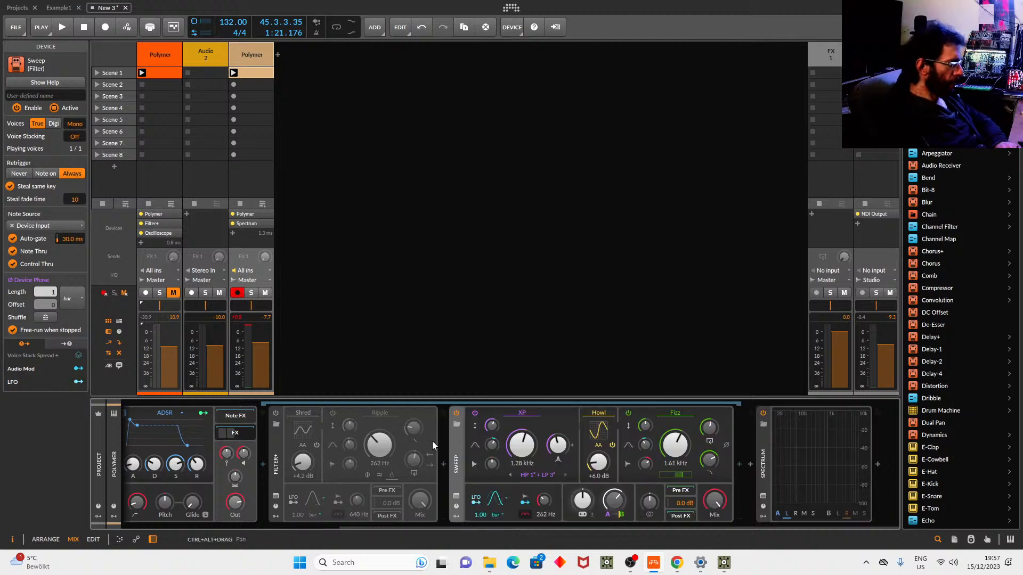
{"action": "key", "text": "space"}
{"action": "left_click_drag", "start_coordinate": [521, 444], "coordinate": [563, 329]}
{"action": "left_click_drag", "start_coordinate": [614, 500], "coordinate": [614, 543]}
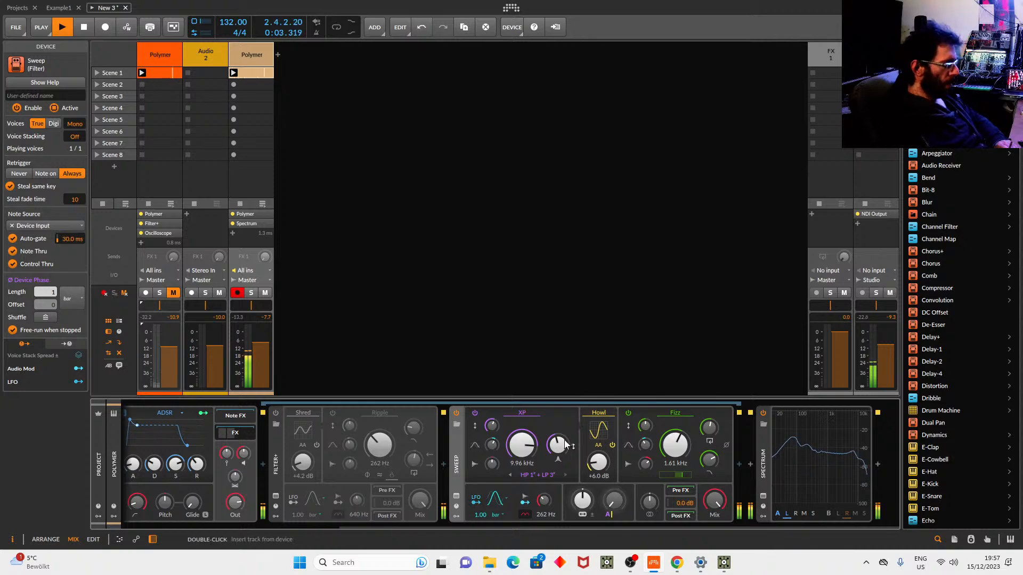
{"action": "mouse_move", "coordinate": [613, 502]}
{"action": "left_mouse_down"}
{"action": "mouse_move", "coordinate": [612, 477]}
{"action": "mouse_move", "coordinate": [609, 503]}
{"action": "left_mouse_up"}
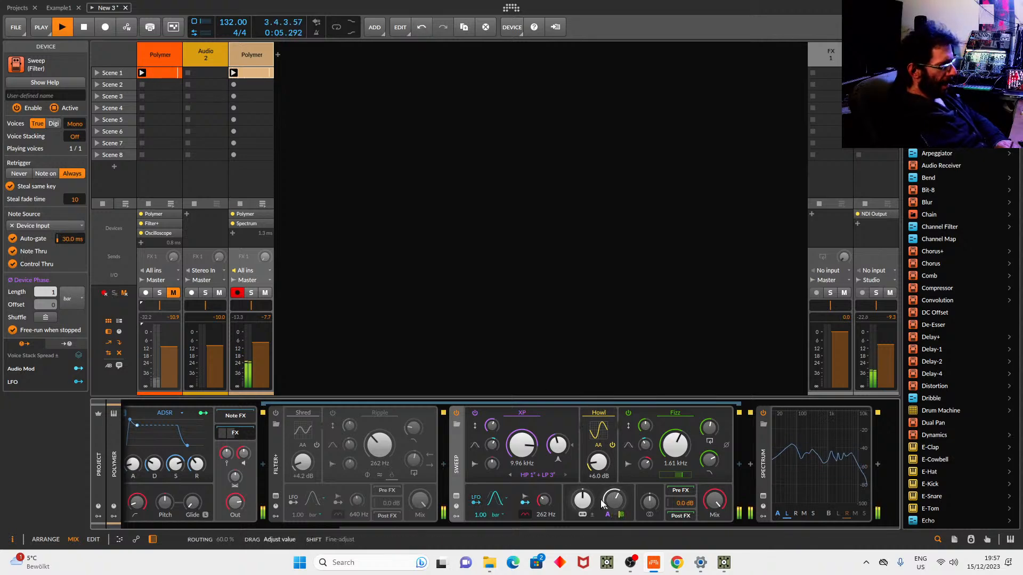
{"action": "key", "text": "space"}
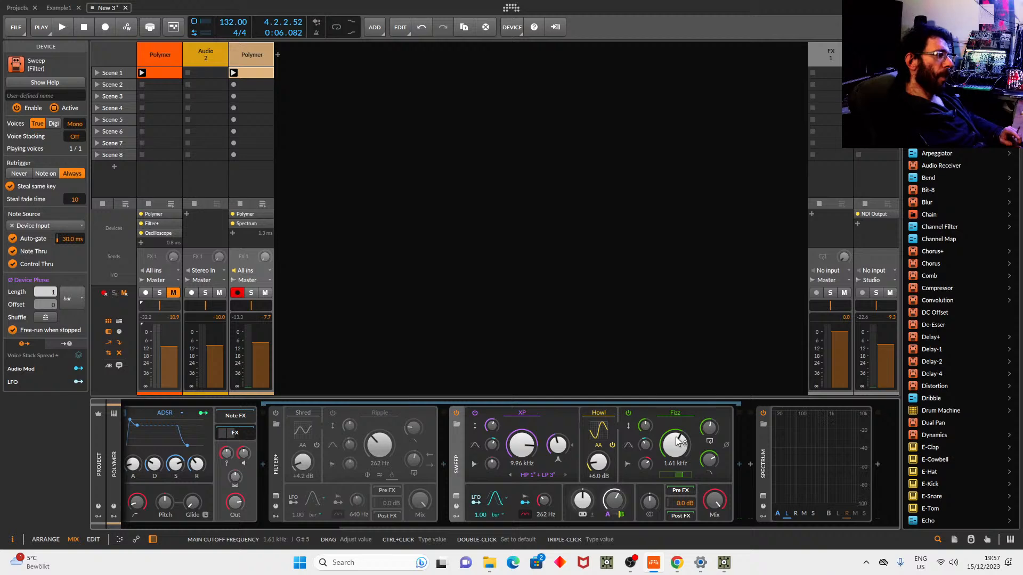
Nudge the joint frequency, set the XP cutoff to 453 Hz and the Fizz cutoff to about 3.6 kHz.
{"action": "left_click_drag", "start_coordinate": [583, 504], "coordinate": [583, 499]}
{"action": "left_click_drag", "start_coordinate": [525, 448], "coordinate": [524, 475]}
{"action": "left_click_drag", "start_coordinate": [675, 446], "coordinate": [675, 445]}
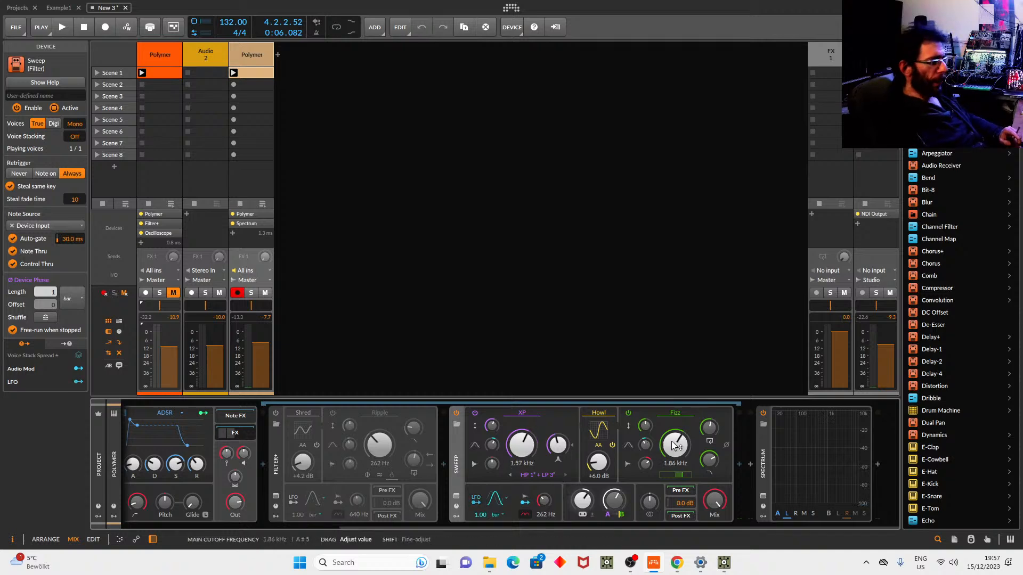
{"action": "mouse_move", "coordinate": [582, 501]}
{"action": "left_mouse_down"}
{"action": "mouse_move", "coordinate": [583, 482]}
{"action": "mouse_move", "coordinate": [582, 491]}
{"action": "left_mouse_up"}
{"action": "left_click_drag", "start_coordinate": [530, 443], "coordinate": [530, 462]}
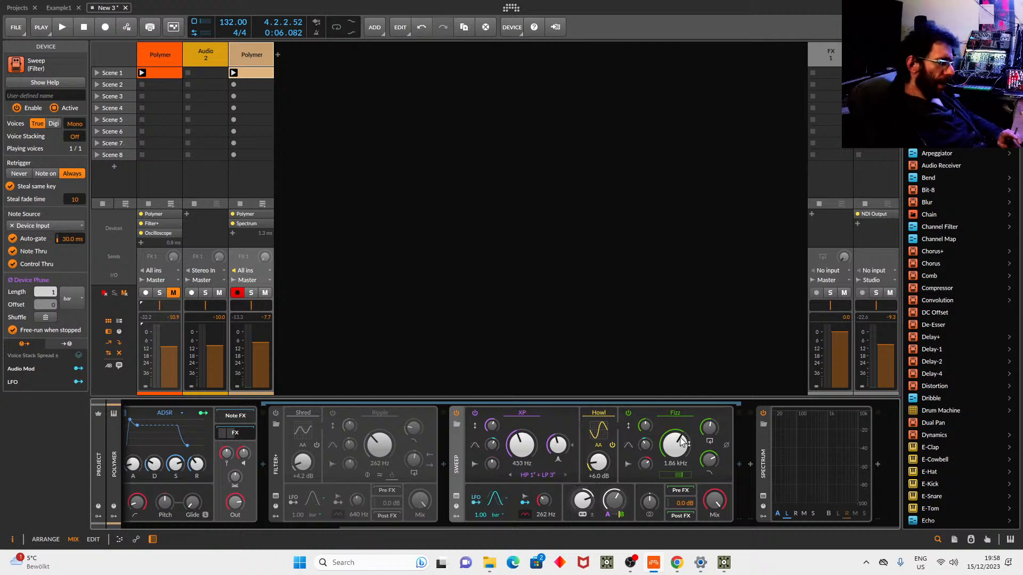
{"action": "left_click_drag", "start_coordinate": [675, 441], "coordinate": [674, 429]}
Make the Sweep XP filter High-pass 3, raise Fizz cutoff to 5.59 kHz, and play while lowering joint frequency.
{"action": "left_click", "coordinate": [521, 473]}
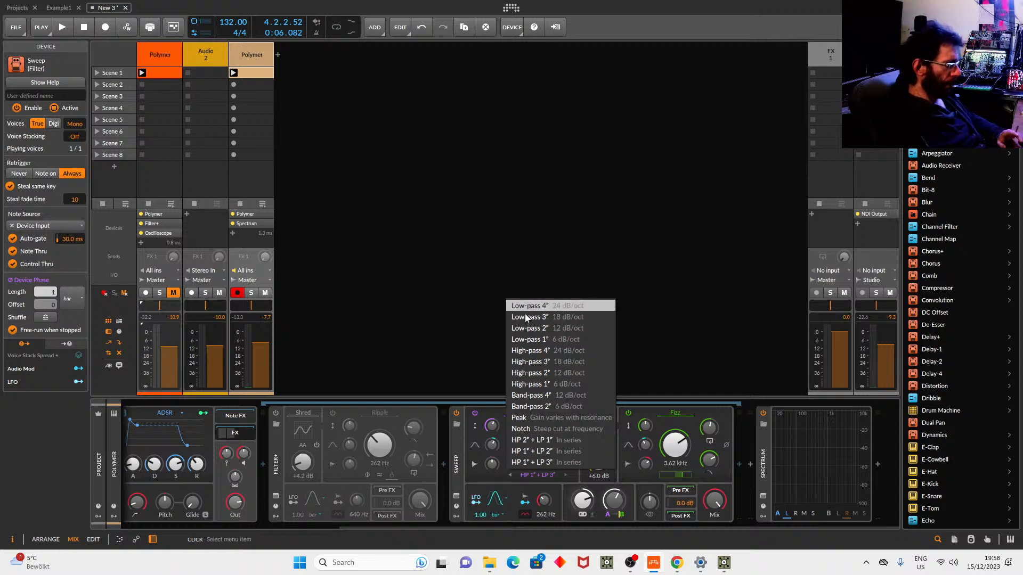
{"action": "left_click", "coordinate": [545, 362]}
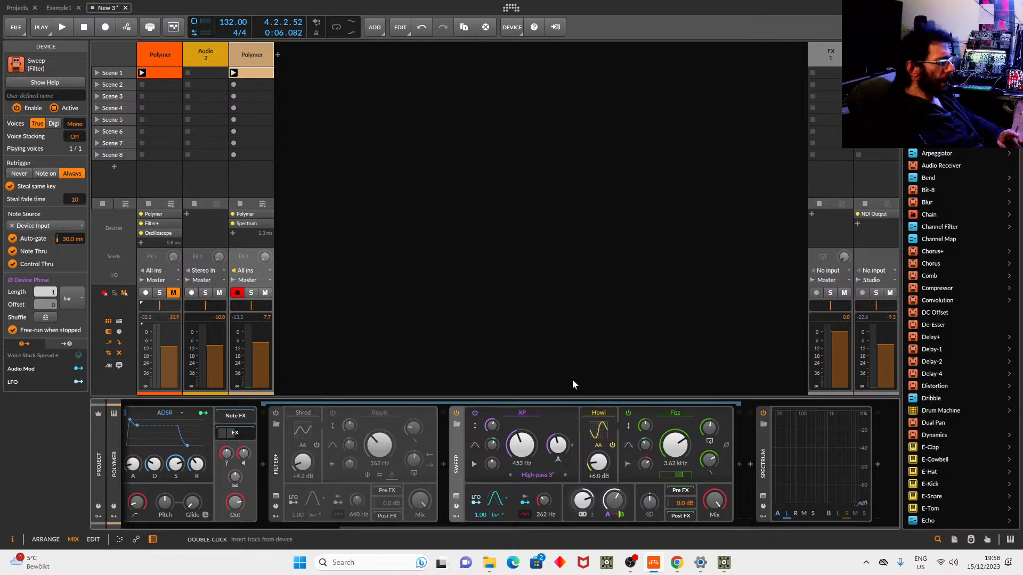
{"action": "mouse_move", "coordinate": [663, 450]}
{"action": "left_mouse_down"}
{"action": "mouse_move", "coordinate": [685, 377]}
{"action": "mouse_move", "coordinate": [678, 449]}
{"action": "left_mouse_up"}
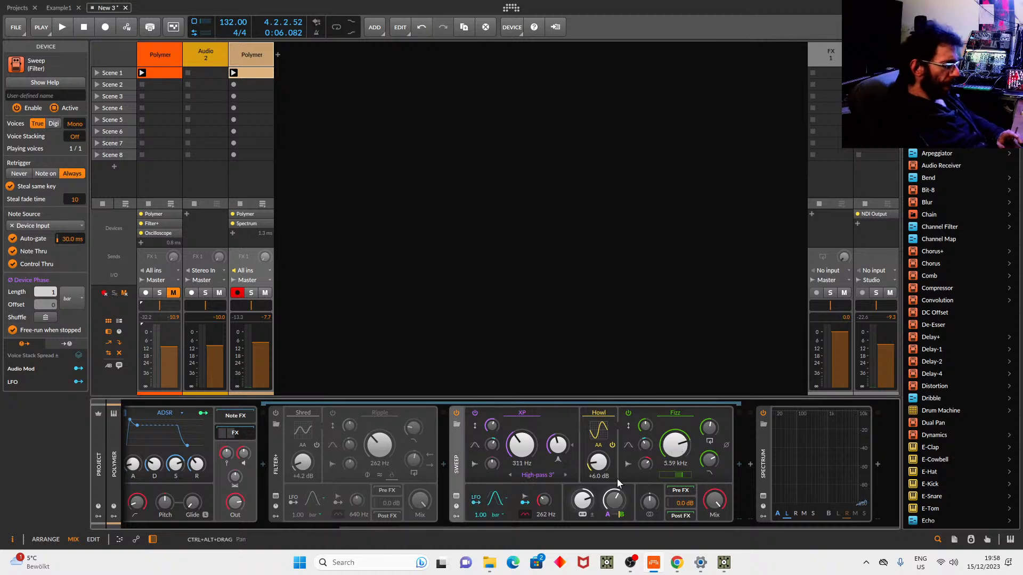
{"action": "key", "text": "space"}
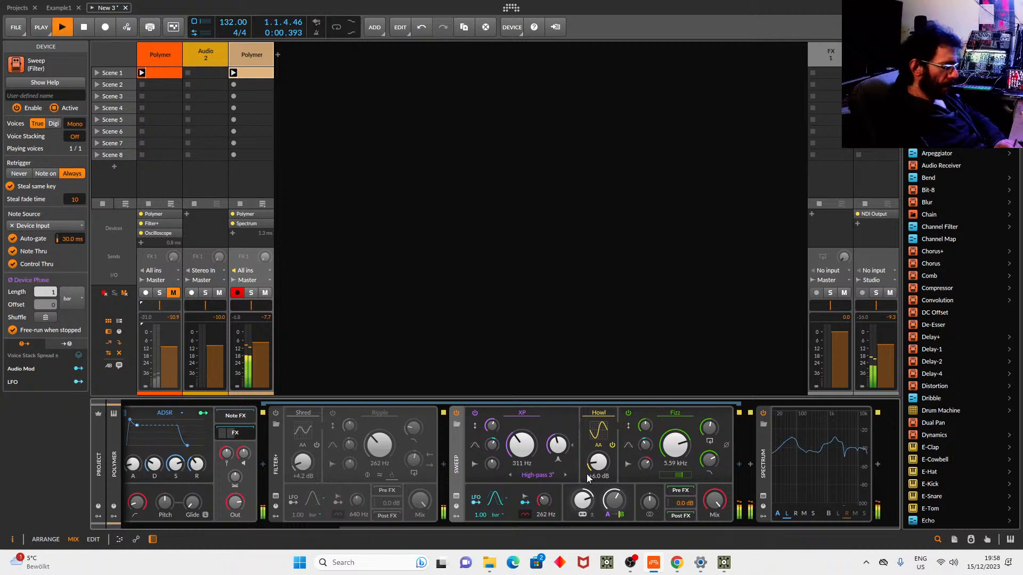
{"action": "mouse_move", "coordinate": [582, 499]}
{"action": "left_mouse_down"}
{"action": "mouse_move", "coordinate": [583, 528]}
{"action": "mouse_move", "coordinate": [582, 502]}
{"action": "left_mouse_up"}
{"action": "left_click_drag", "start_coordinate": [420, 527], "coordinate": [297, 526]}
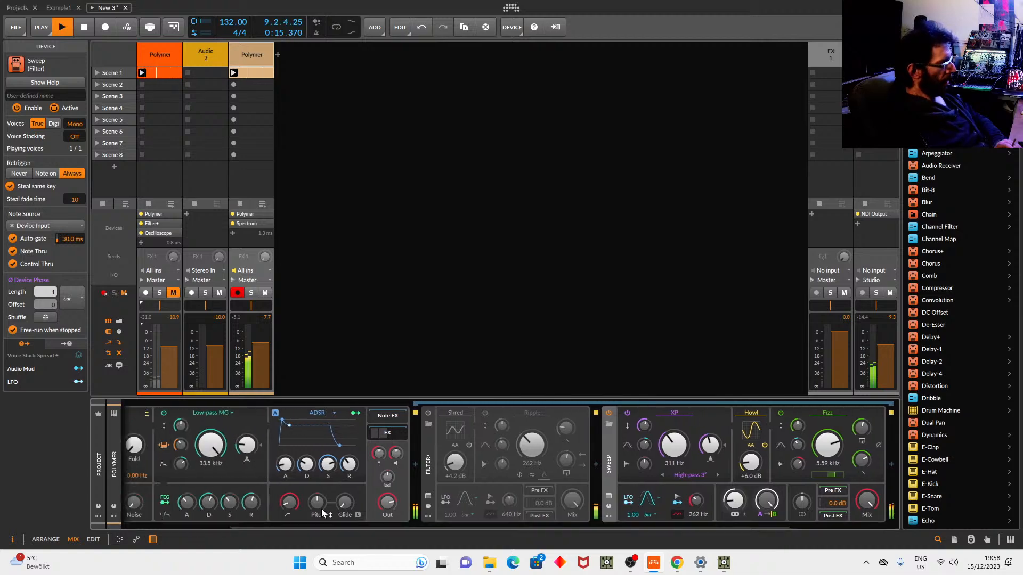
Map Polymer's filter envelope to Sweep's joint frequency, stop playback, and set the LFO rate unit to Hz.
{"action": "left_click", "coordinate": [164, 502]}
{"action": "left_click_drag", "start_coordinate": [733, 500], "coordinate": [733, 491]}
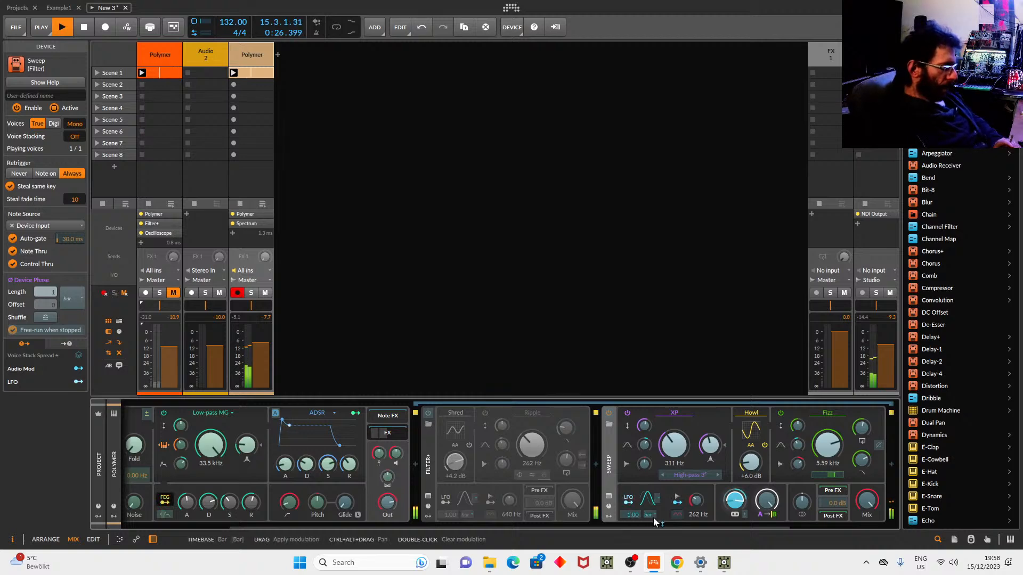
{"action": "key", "text": "space"}
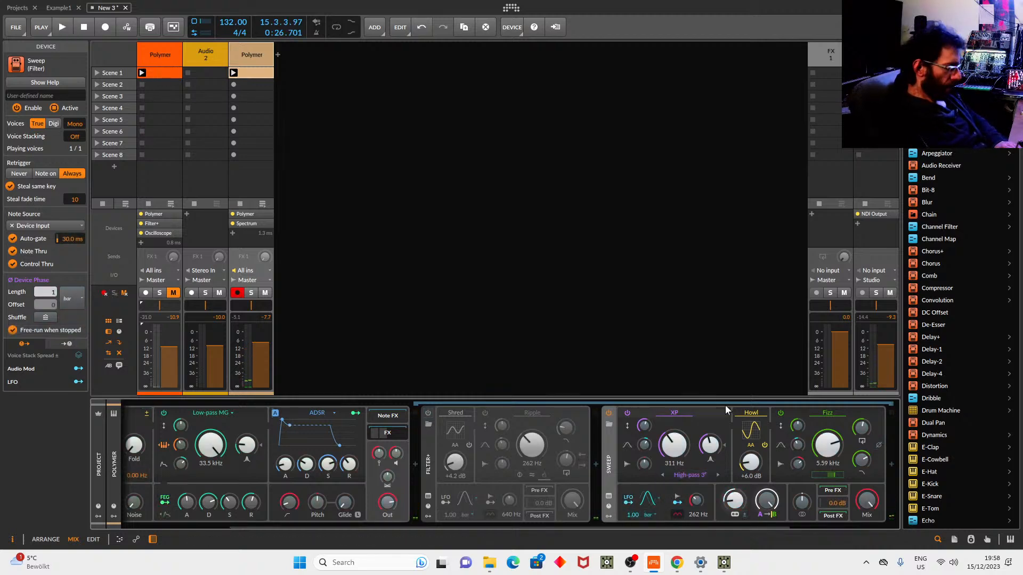
{"action": "left_click", "coordinate": [653, 516]}
{"action": "left_click", "coordinate": [686, 300]}
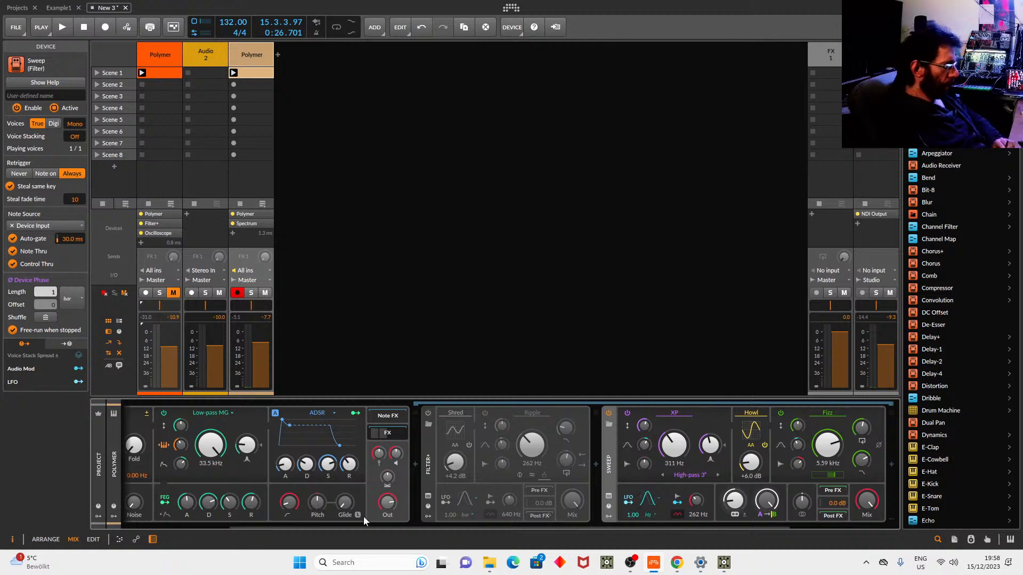
Route the filter envelope to the LFO rate and map the Sweep LFO to joint frequency at 7.2 st.
{"action": "left_click", "coordinate": [165, 504]}
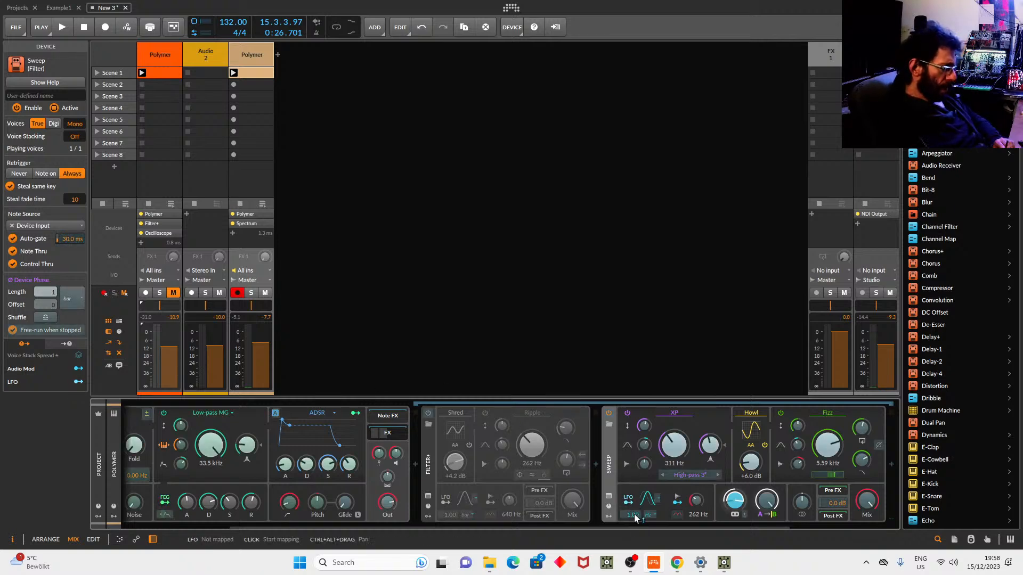
{"action": "left_click_drag", "start_coordinate": [633, 515], "coordinate": [633, 492]}
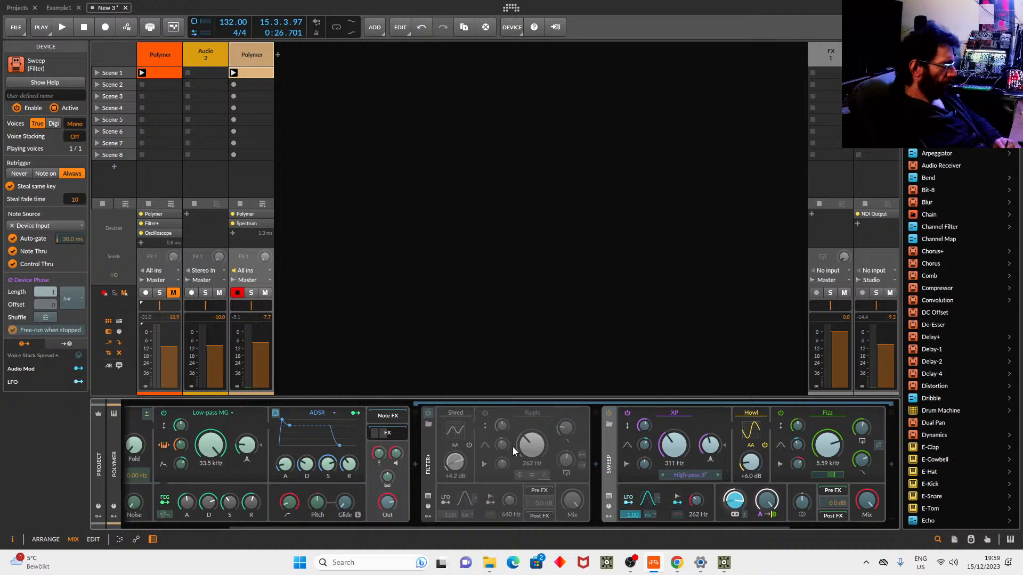
{"action": "left_click", "coordinate": [627, 499]}
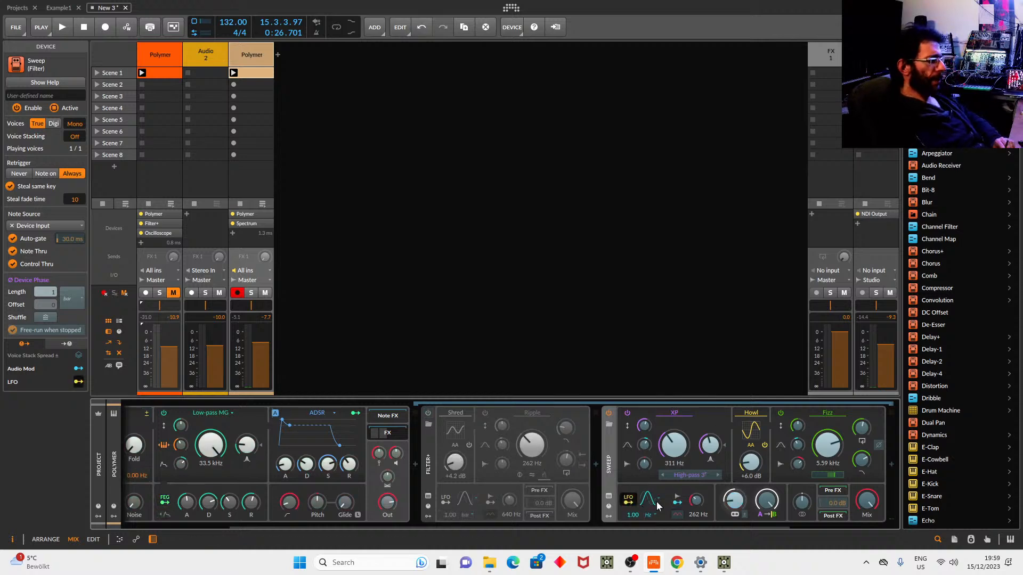
{"action": "left_click_drag", "start_coordinate": [734, 501], "coordinate": [733, 479]}
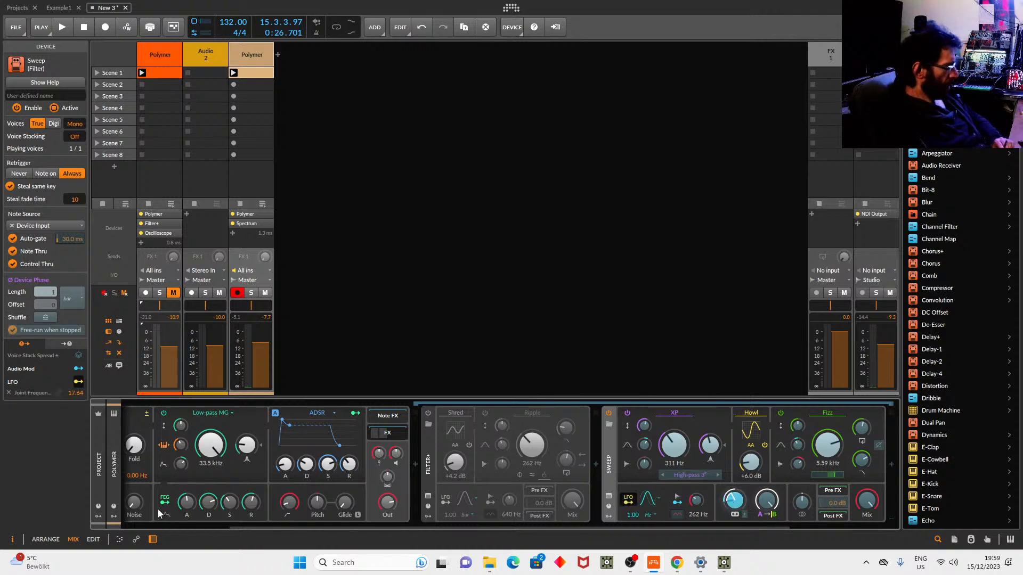
{"action": "key", "text": "space"}
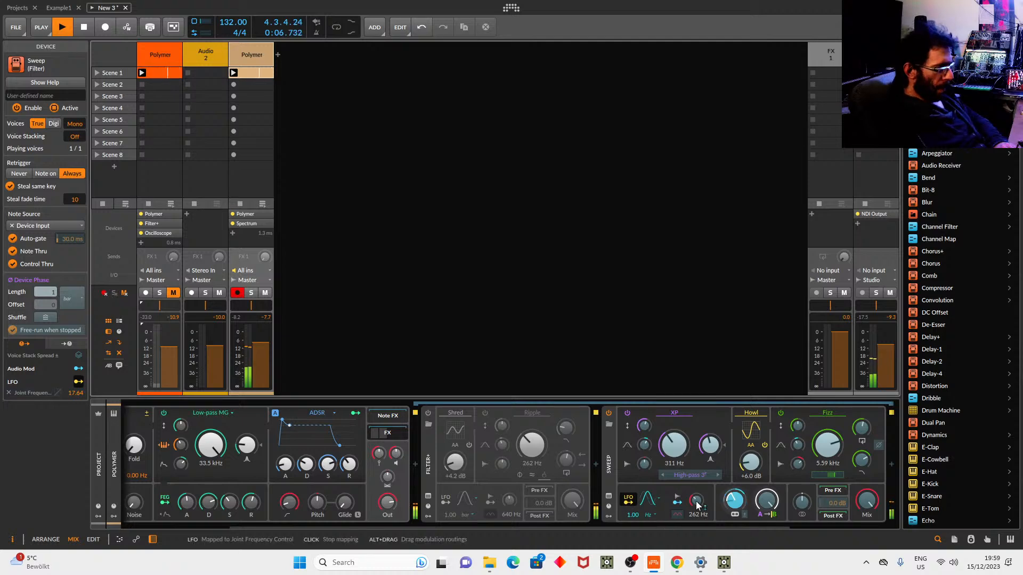
{"action": "mouse_move", "coordinate": [734, 501]}
{"action": "left_mouse_down"}
{"action": "mouse_move", "coordinate": [734, 518]}
{"action": "mouse_move", "coordinate": [734, 505]}
{"action": "left_mouse_up"}
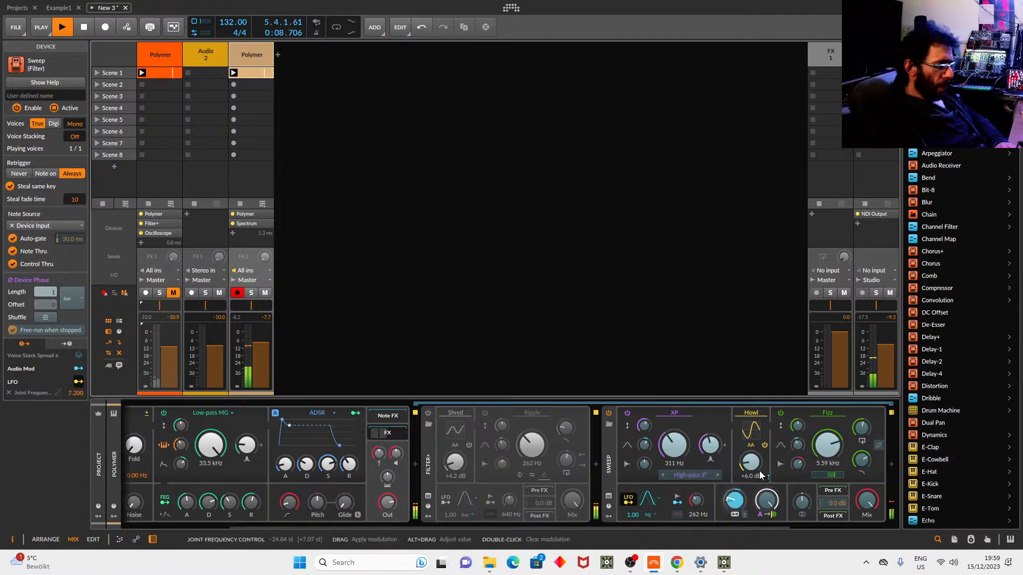
{"action": "left_click", "coordinate": [629, 499]}
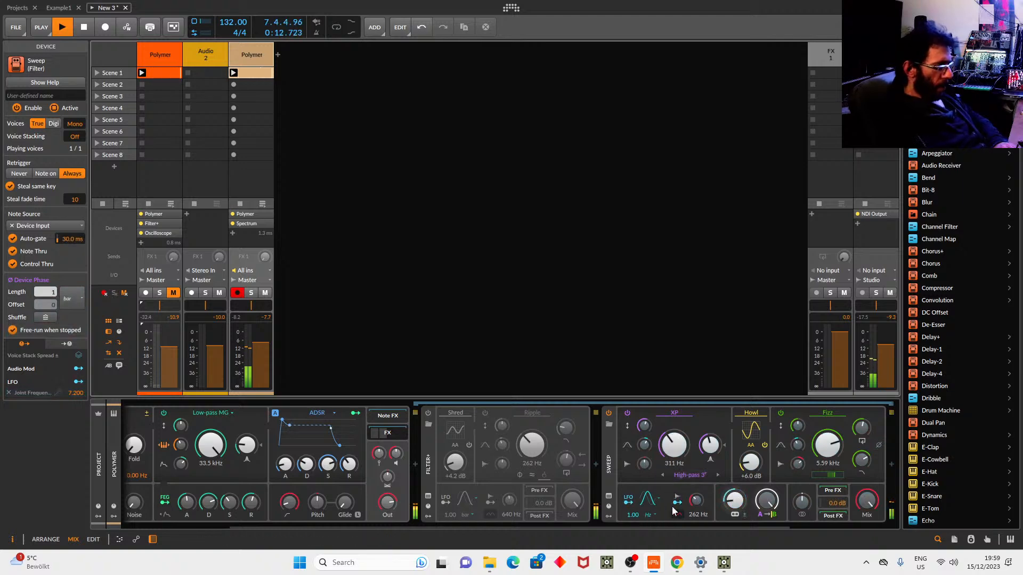
Run the Sweep LFO at 7.00 Hz and add 37.80 st filter-envelope modulation to joint frequency.
{"action": "left_click_drag", "start_coordinate": [636, 515], "coordinate": [637, 503]}
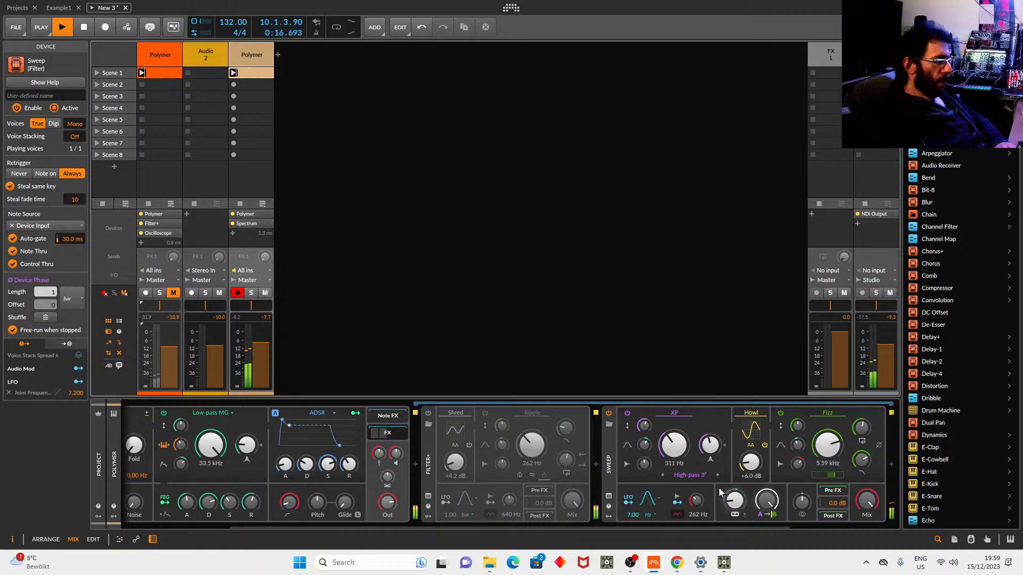
{"action": "left_click", "coordinate": [165, 500]}
{"action": "mouse_move", "coordinate": [734, 501]}
{"action": "left_mouse_down"}
{"action": "mouse_move", "coordinate": [734, 485]}
{"action": "mouse_move", "coordinate": [734, 498]}
{"action": "left_mouse_up"}
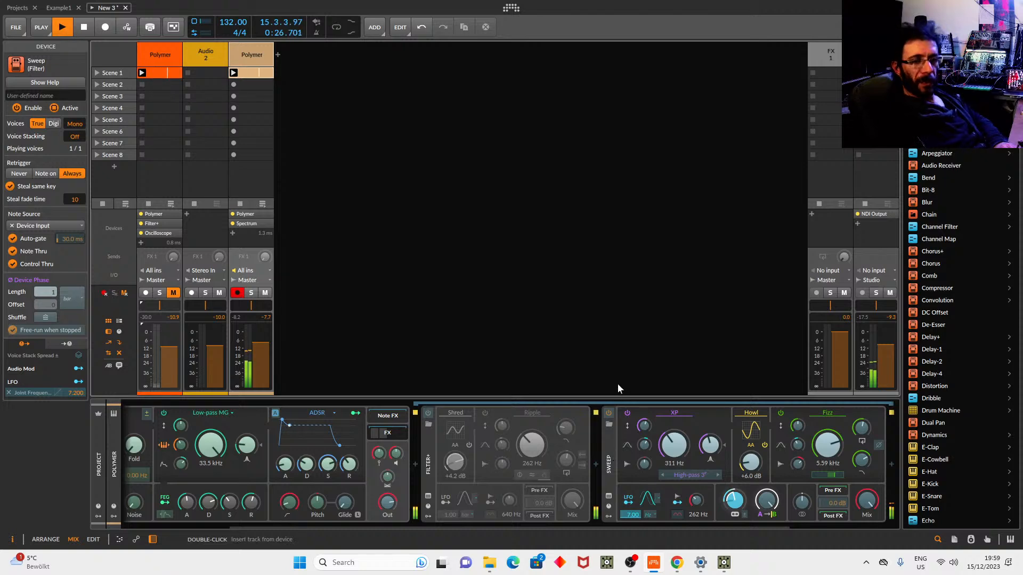
{"action": "key", "text": "space"}
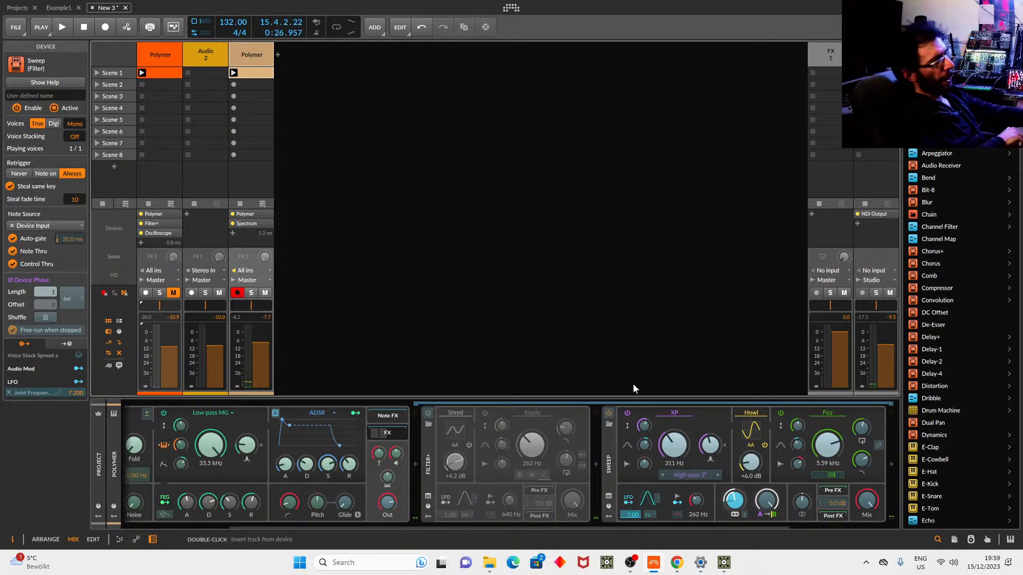
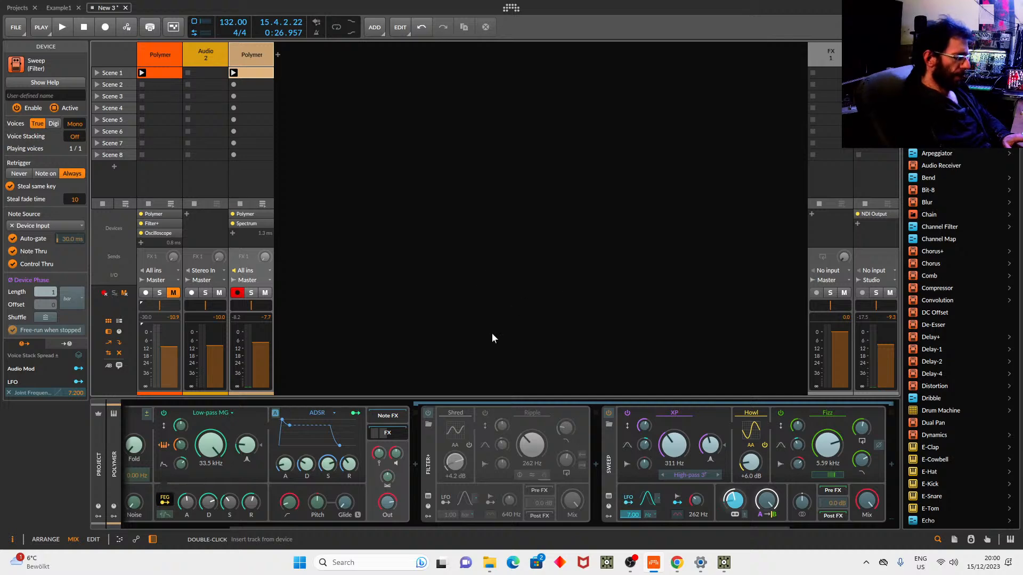
Switch from Bitwig Studio to the TouchDesigner window showing the TouchExamples.7 network.
{"action": "mouse_move", "coordinate": [714, 560]}
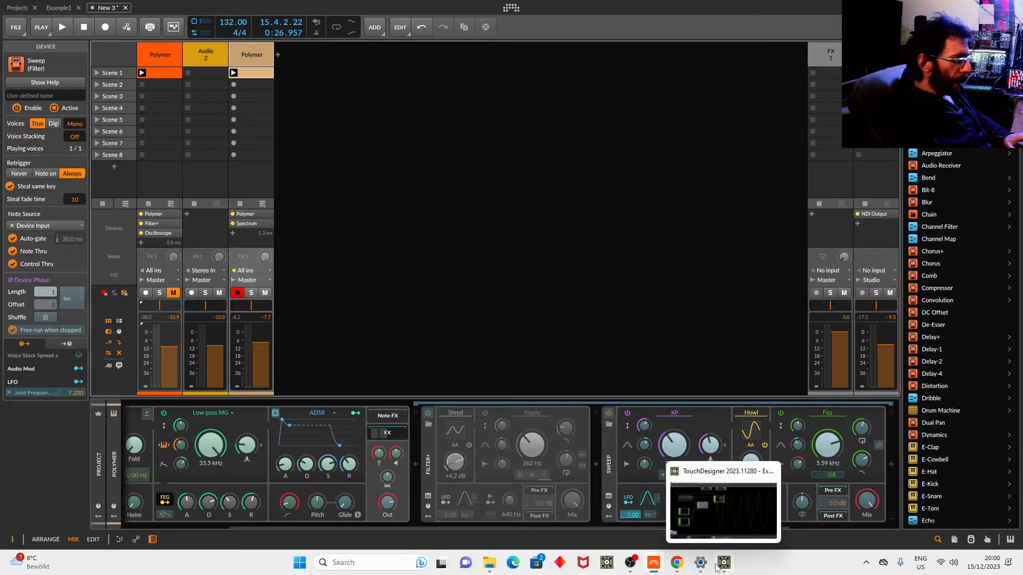
{"action": "left_click", "coordinate": [520, 199]}
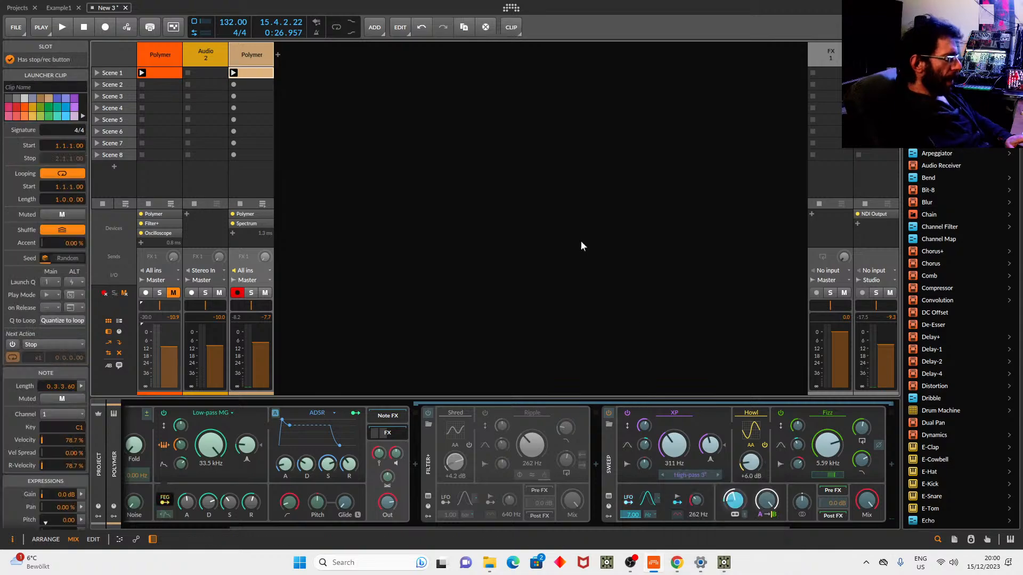
{"action": "left_click", "coordinate": [723, 562]}
Zoom out and pan across the TouchExamples.7 network, then return to Bitwig Studio.
{"action": "scroll", "coordinate": [533, 194], "scroll_direction": "down", "scroll_amount": 6}
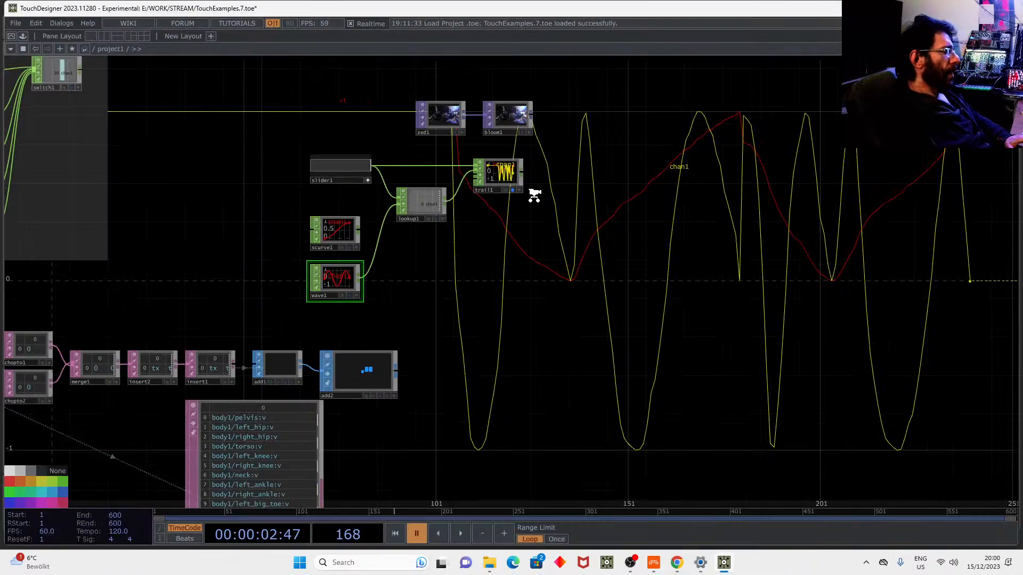
{"action": "left_click_drag", "start_coordinate": [602, 335], "coordinate": [462, 497]}
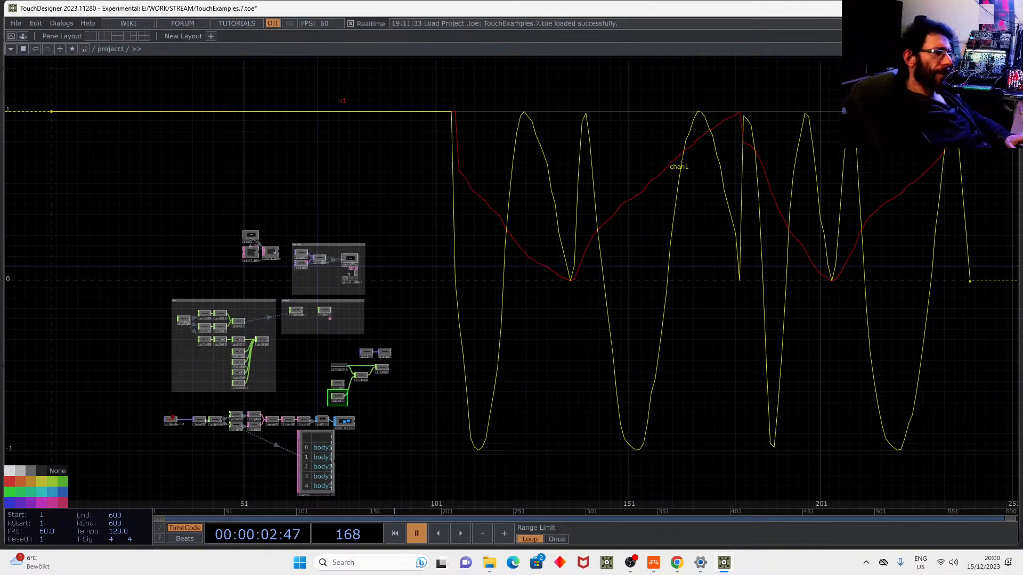
{"action": "key", "text": "alt+Tab"}
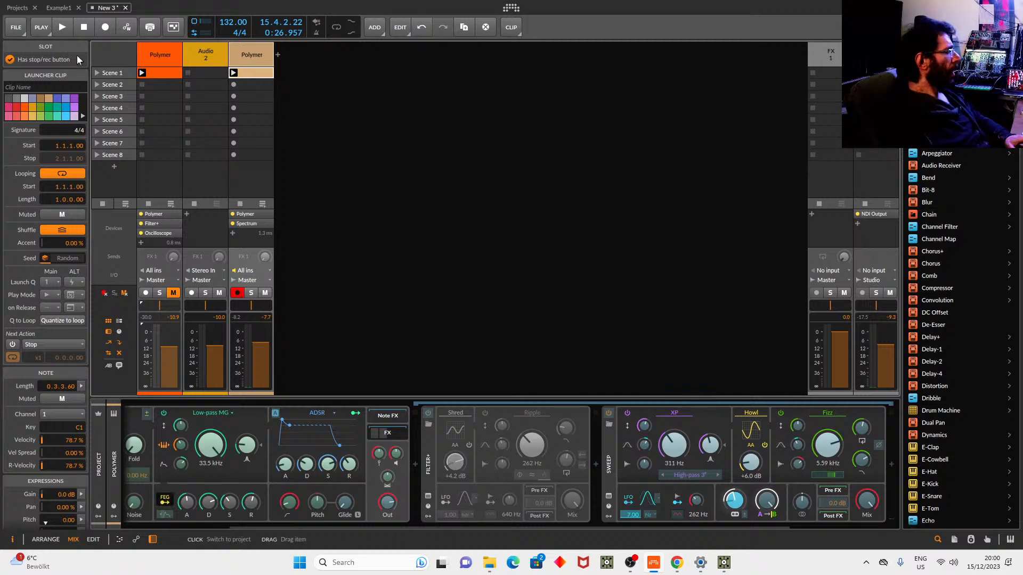
Activate the Example1 project's audio engine and bring up the E:\WORK\STREAM folder in File Explorer.
{"action": "left_click", "coordinate": [56, 9]}
{"action": "left_click", "coordinate": [82, 26]}
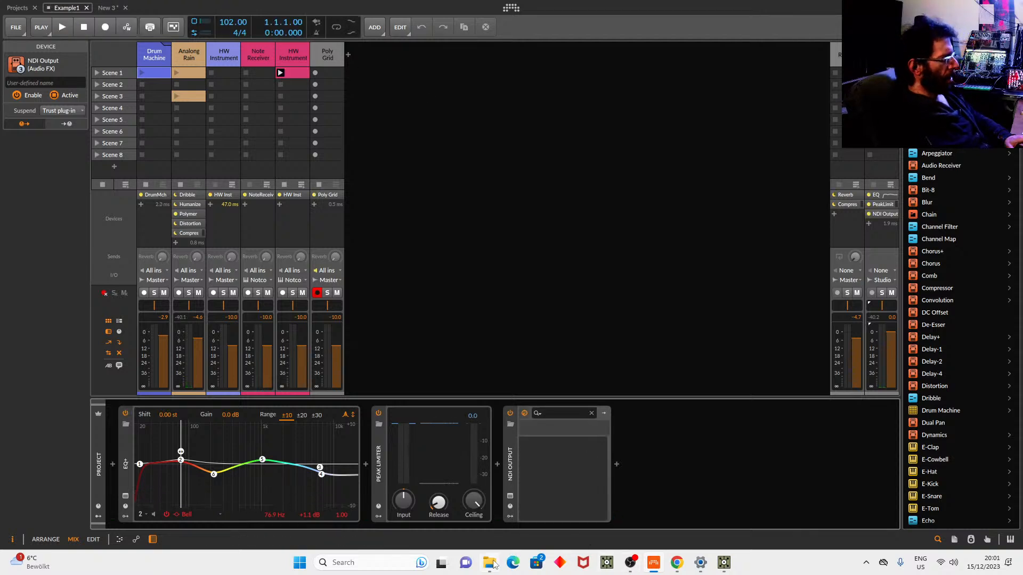
{"action": "mouse_move", "coordinate": [493, 564]}
{"action": "left_click", "coordinate": [485, 526]}
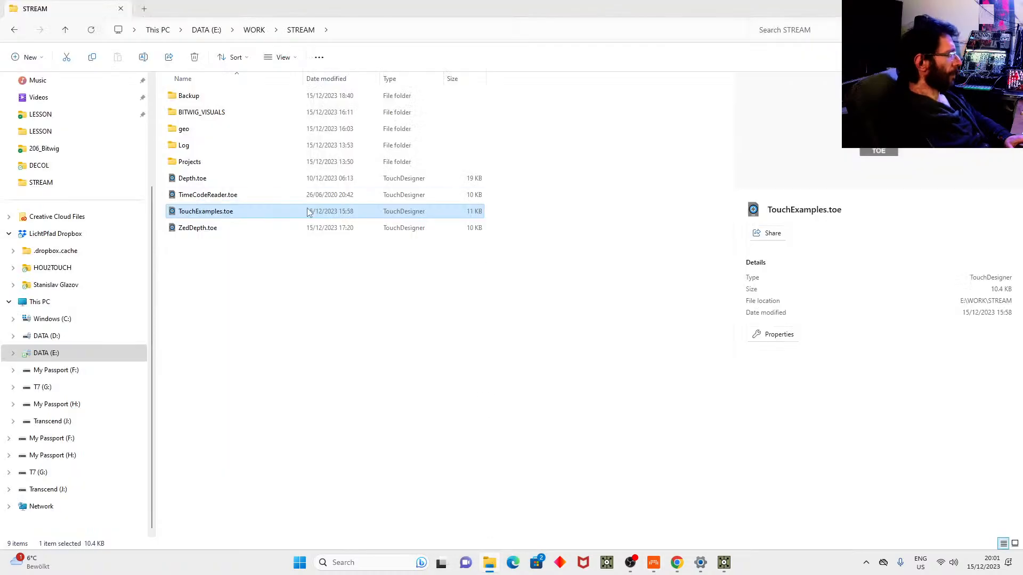
Open BITWIG_VISUALS\Bitwig_Visual.toe with TouchDesigner 2023.11280 instead of the older default build.
{"action": "double_click", "coordinate": [205, 112]}
{"action": "left_click", "coordinate": [224, 183]}
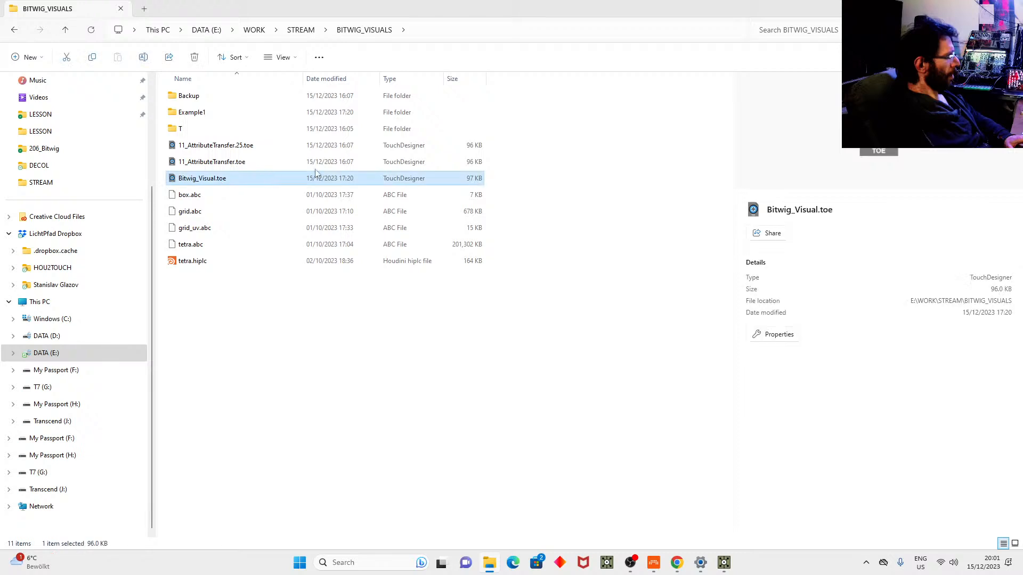
{"action": "left_click", "coordinate": [214, 166]}
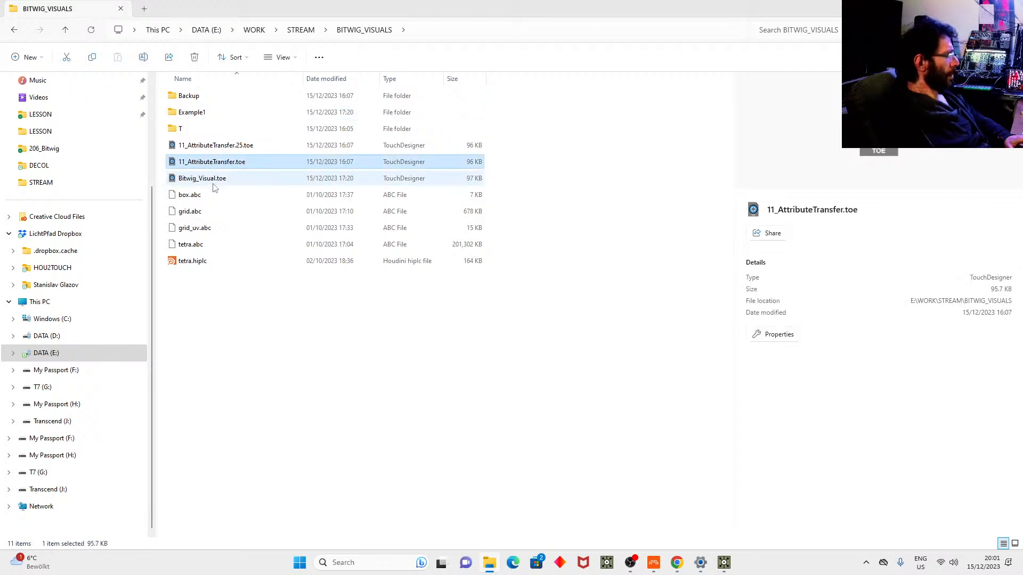
{"action": "left_click", "coordinate": [212, 181]}
{"action": "double_click", "coordinate": [212, 181]}
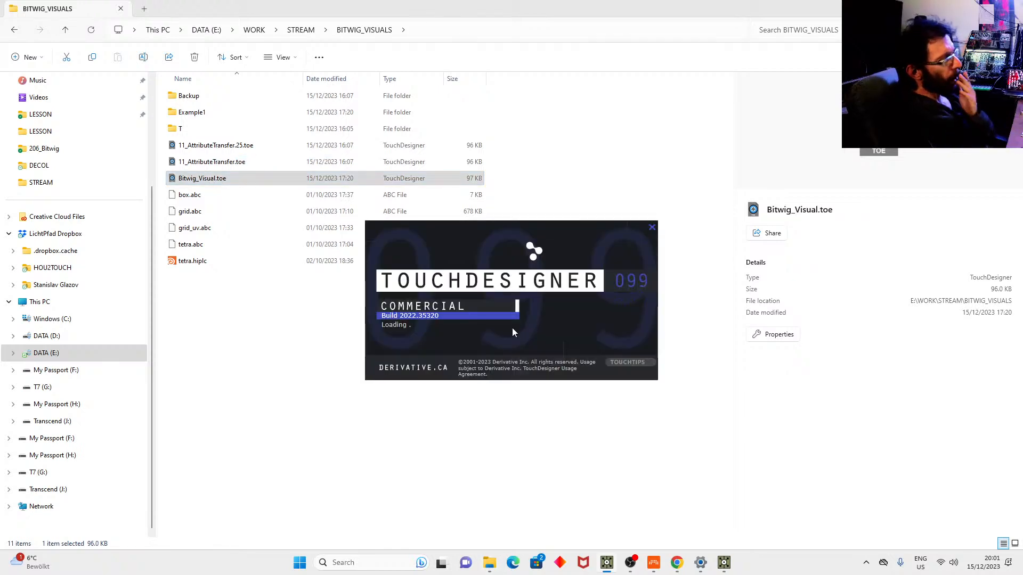
{"action": "left_click", "coordinate": [595, 322]}
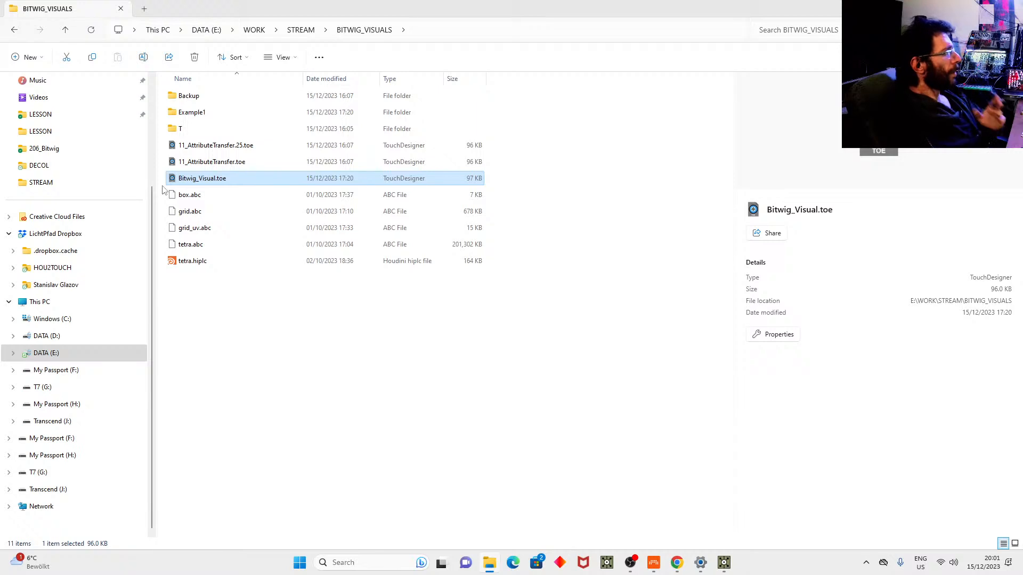
{"action": "right_click", "coordinate": [183, 179]}
{"action": "mouse_move", "coordinate": [277, 228]}
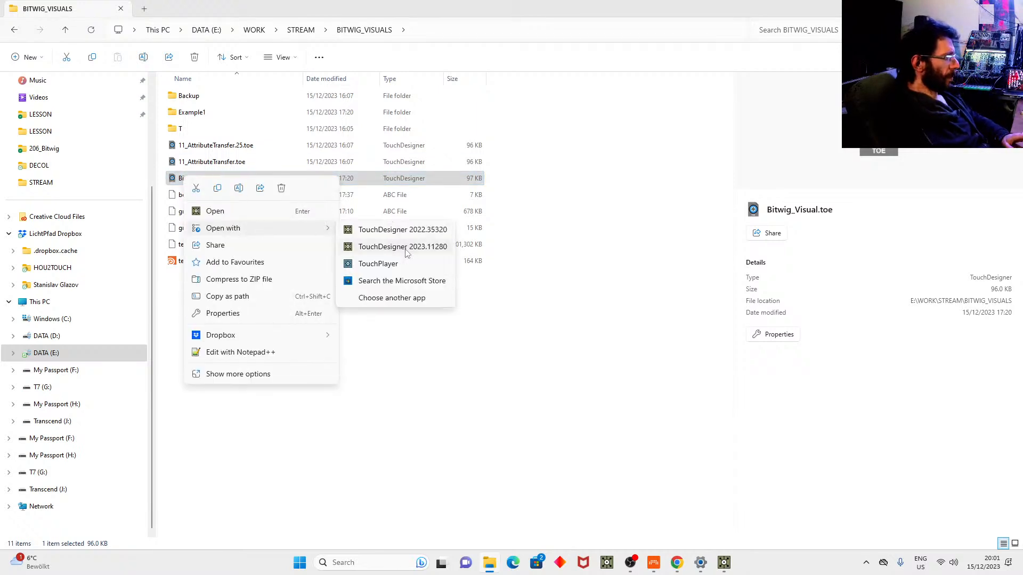
{"action": "left_click", "coordinate": [407, 247]}
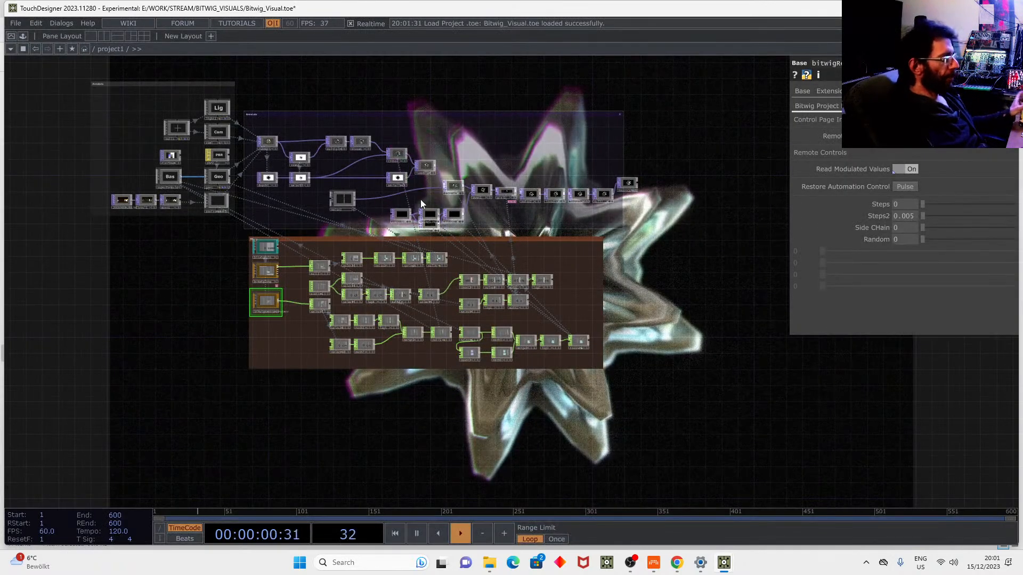
Pan across the Bitwig_Visual network, select the superFormula node, and show the component palette.
{"action": "left_click_drag", "start_coordinate": [660, 329], "coordinate": [545, 435]}
{"action": "left_click_drag", "start_coordinate": [414, 185], "coordinate": [591, 197]}
{"action": "mouse_move", "coordinate": [403, 168]}
{"action": "left_mouse_down"}
{"action": "mouse_move", "coordinate": [451, 174]}
{"action": "mouse_move", "coordinate": [427, 161]}
{"action": "left_mouse_up"}
{"action": "scroll", "coordinate": [243, 274], "scroll_direction": "up", "scroll_amount": 5}
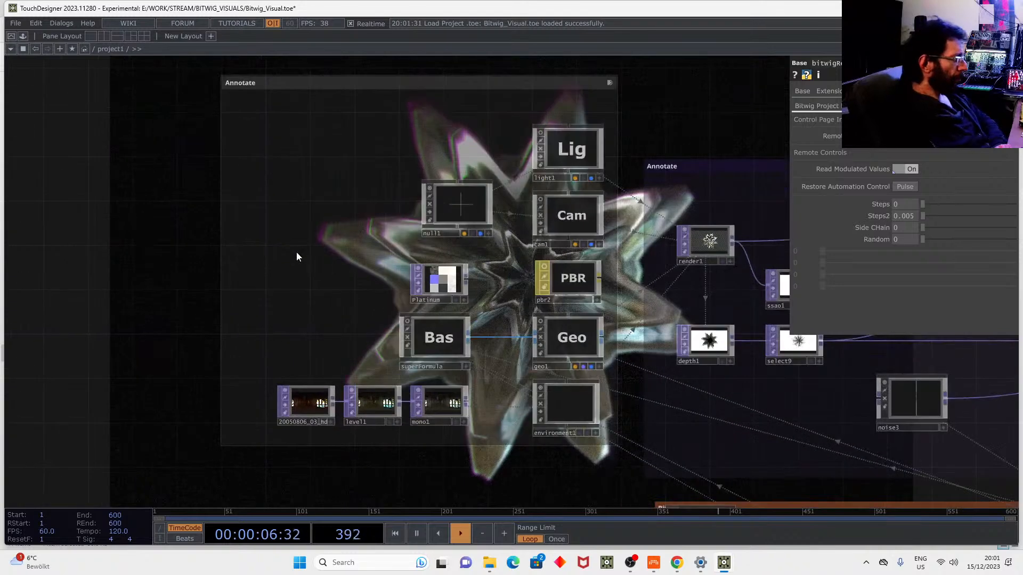
{"action": "left_click", "coordinate": [427, 344]}
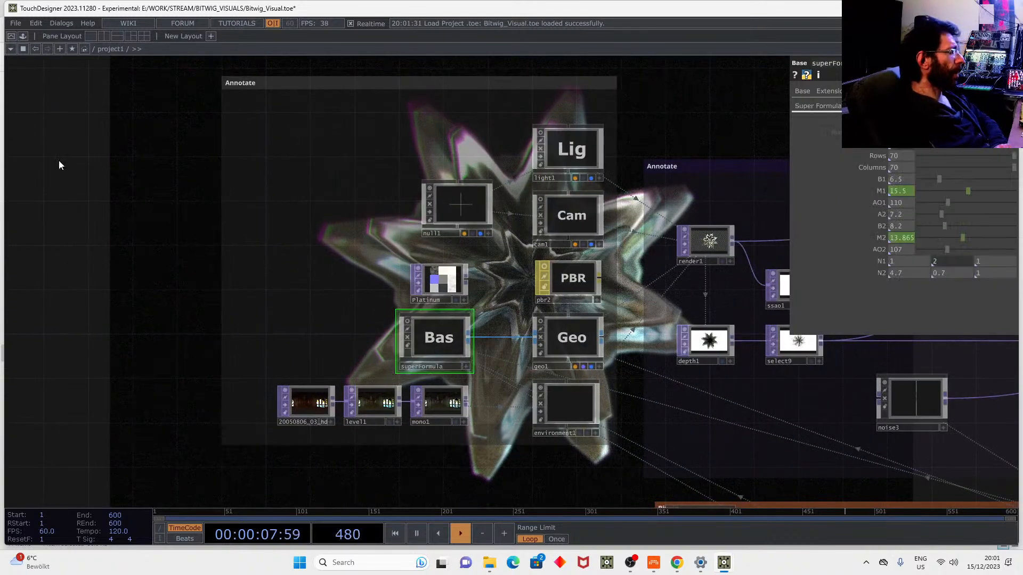
{"action": "left_click", "coordinate": [23, 37]}
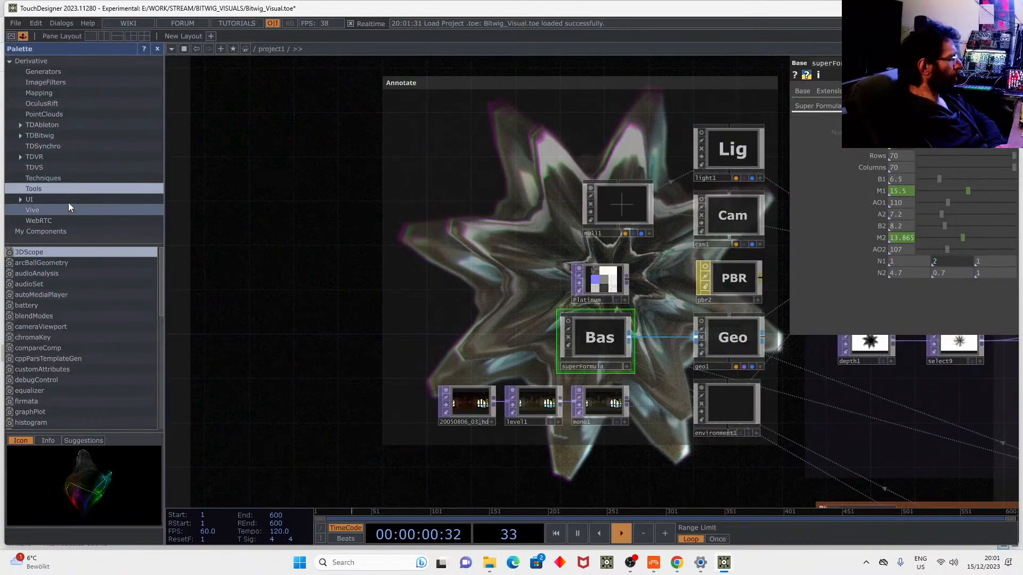
Preview the superFormula component in the palette's Generators category.
{"action": "left_click", "coordinate": [63, 71]}
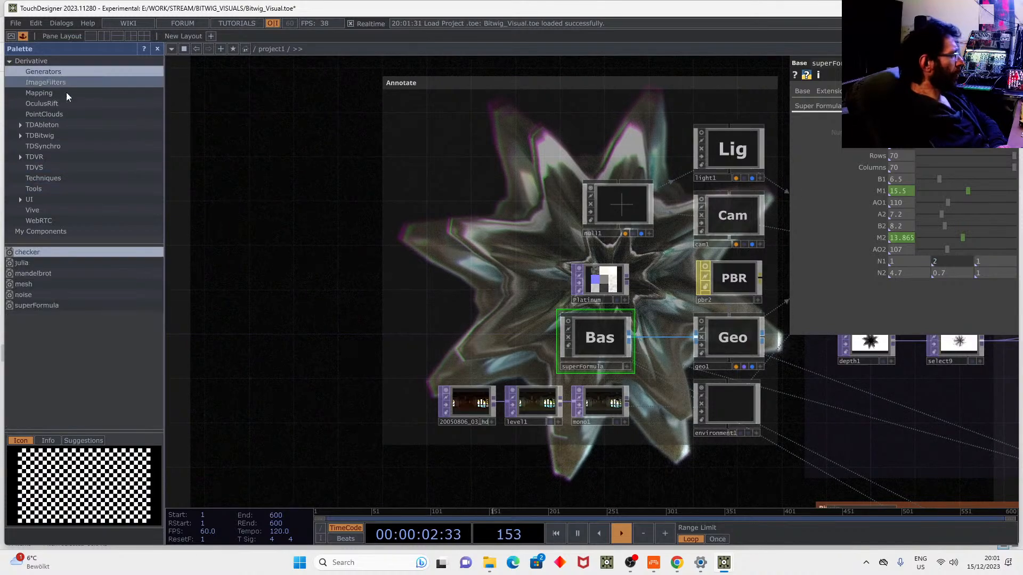
{"action": "left_click", "coordinate": [44, 305]}
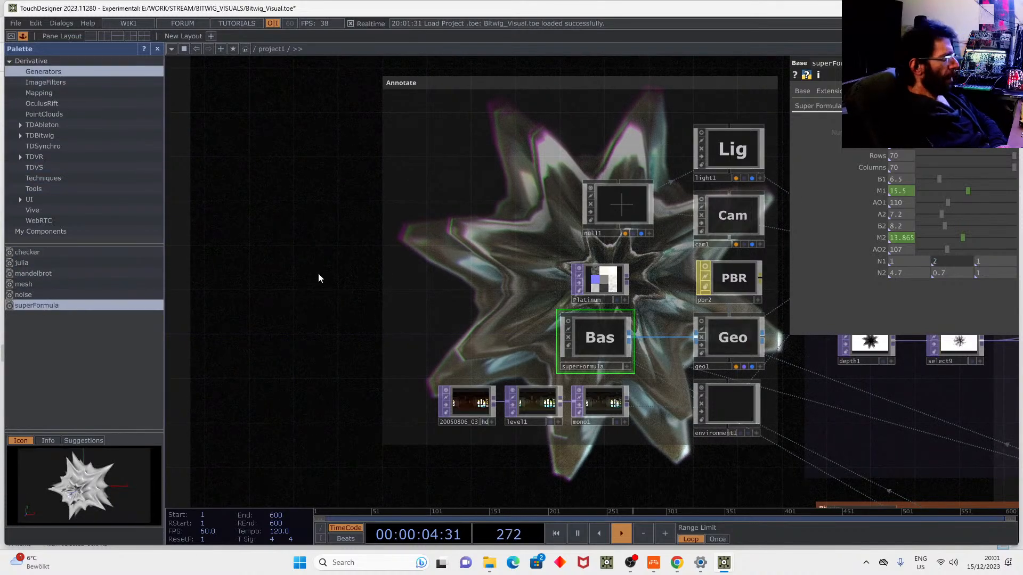
{"action": "left_click_drag", "start_coordinate": [312, 281], "coordinate": [265, 297]}
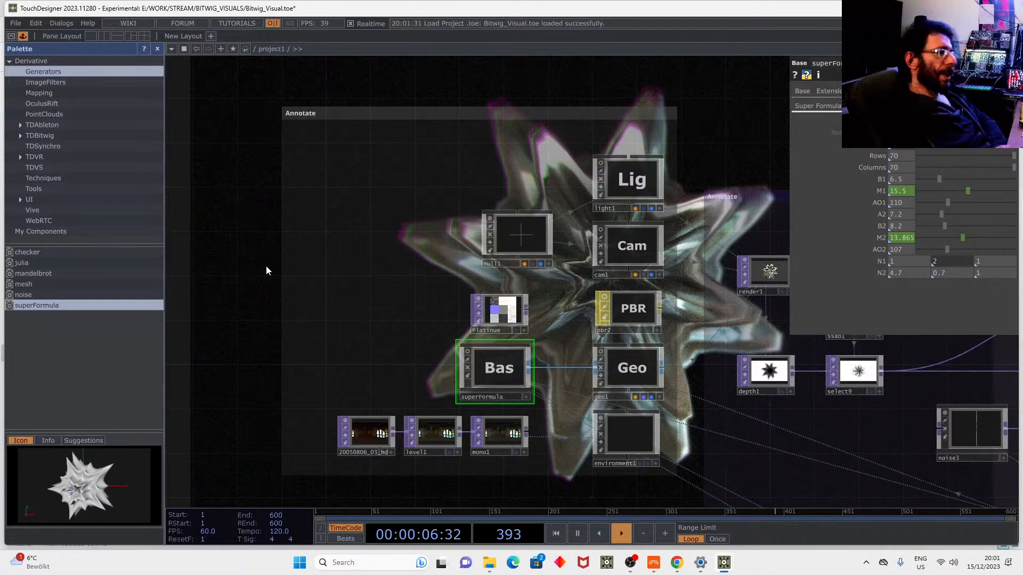
{"action": "scroll", "coordinate": [266, 261], "scroll_direction": "down", "scroll_amount": 5}
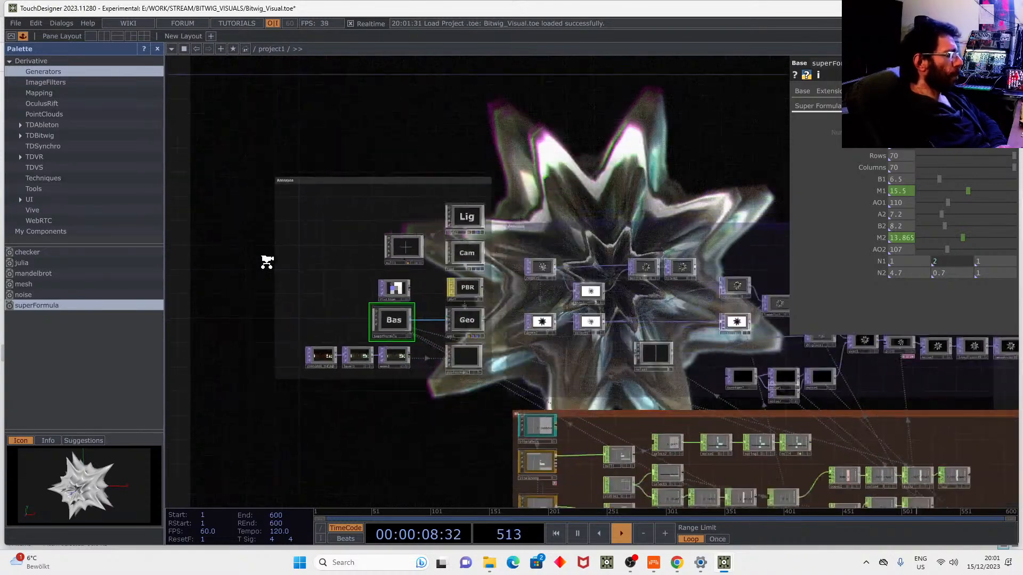
Stretch the Bitwig network box's top edge upward and list the palette's TDBitwig components.
{"action": "left_click_drag", "start_coordinate": [512, 118], "coordinate": [390, 56]}
{"action": "left_click_drag", "start_coordinate": [289, 390], "coordinate": [381, 307]}
{"action": "scroll", "coordinate": [440, 240], "scroll_direction": "up", "scroll_amount": 5}
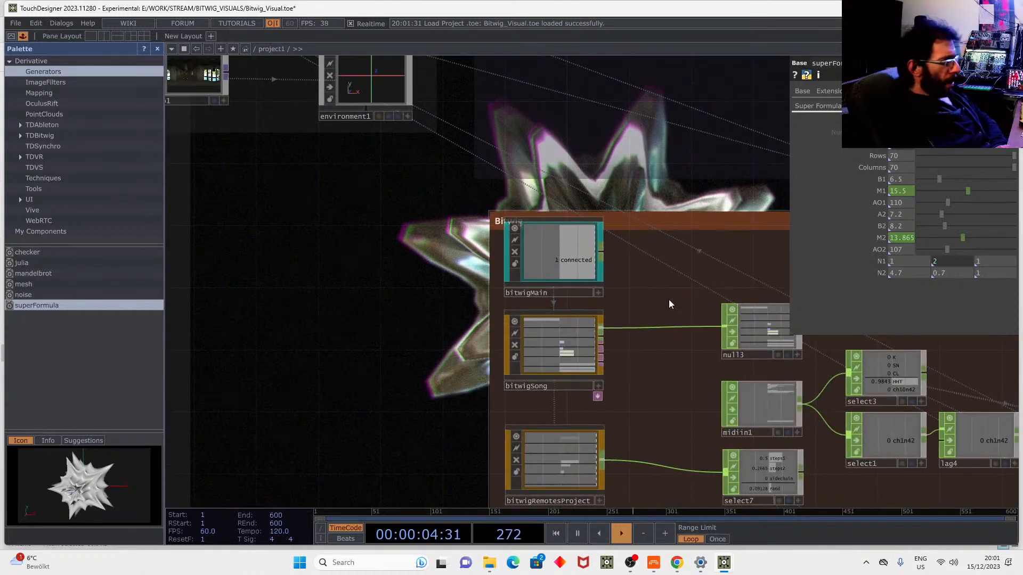
{"action": "scroll", "coordinate": [639, 266], "scroll_direction": "up", "scroll_amount": 2}
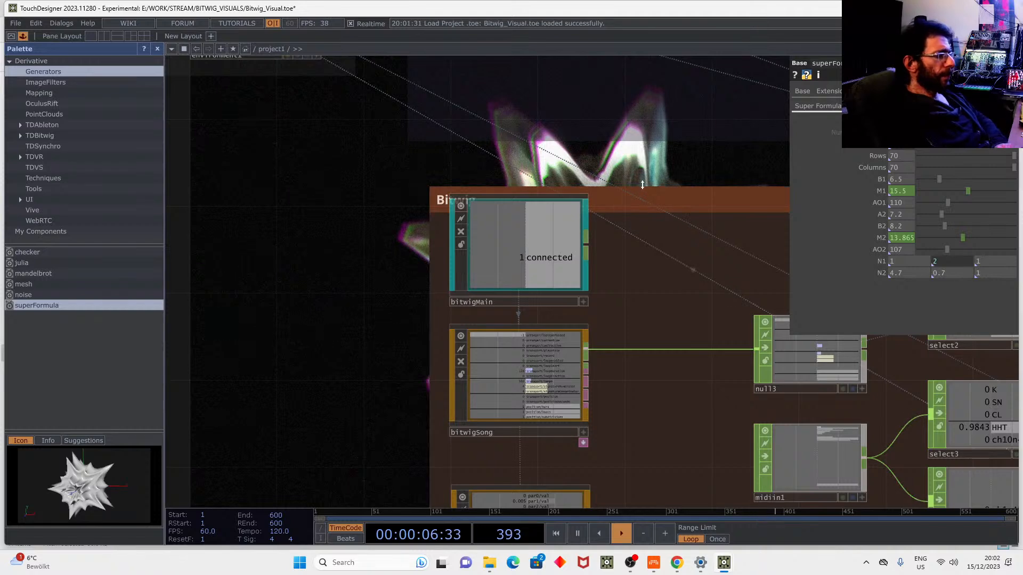
{"action": "left_click_drag", "start_coordinate": [643, 185], "coordinate": [645, 155]}
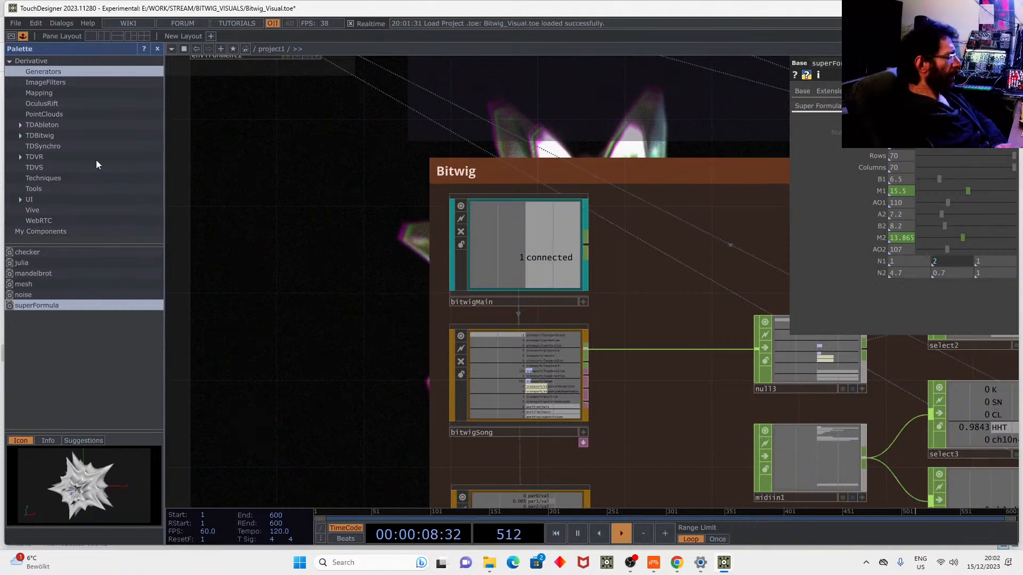
{"action": "left_click", "coordinate": [53, 136]}
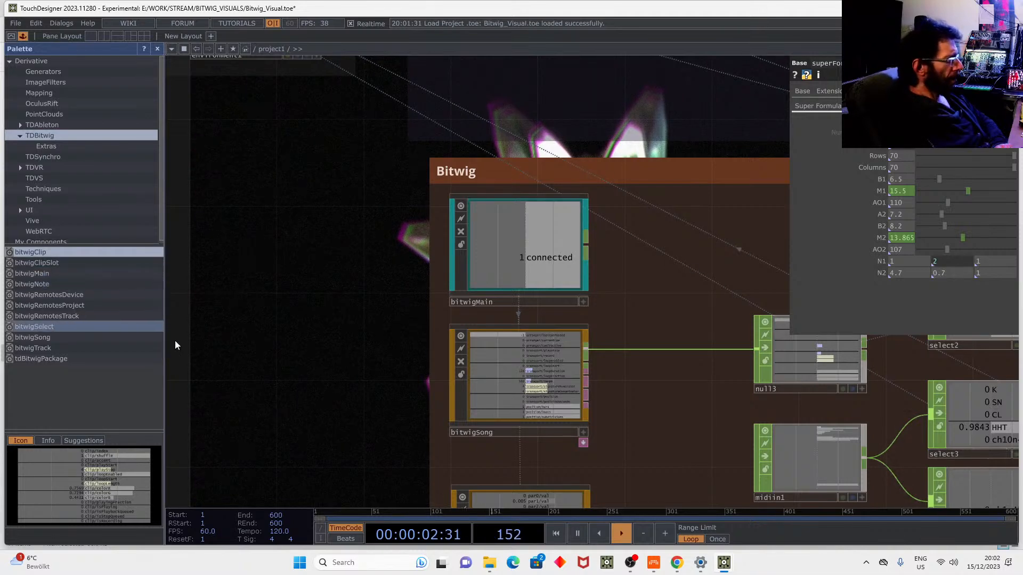
Check bitwigMain's connection settings and zoom in to read bitwigSong's channel values.
{"action": "left_click", "coordinate": [533, 283]}
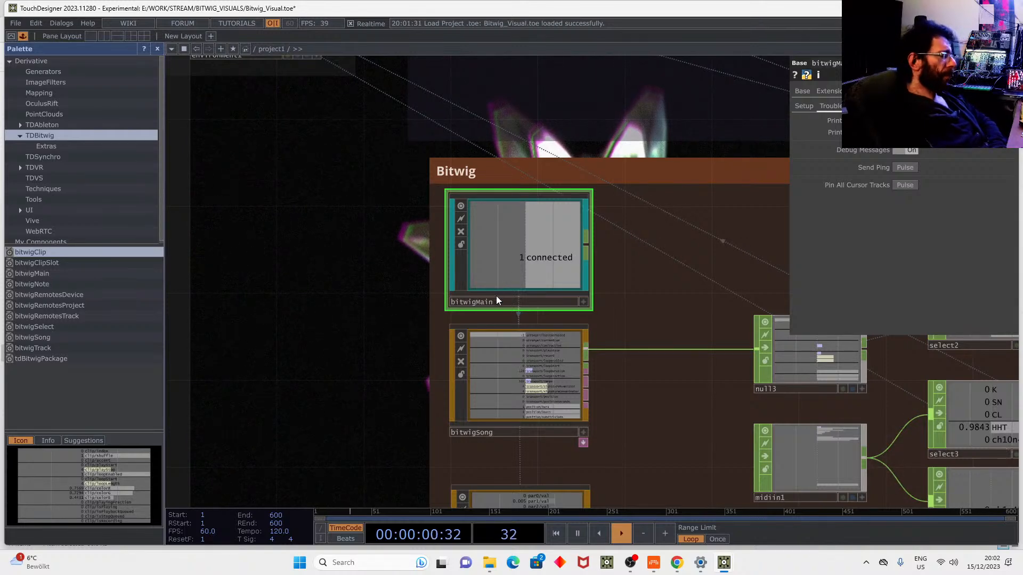
{"action": "left_click_drag", "start_coordinate": [522, 386], "coordinate": [516, 397]}
{"action": "left_click_drag", "start_coordinate": [352, 278], "coordinate": [349, 263]}
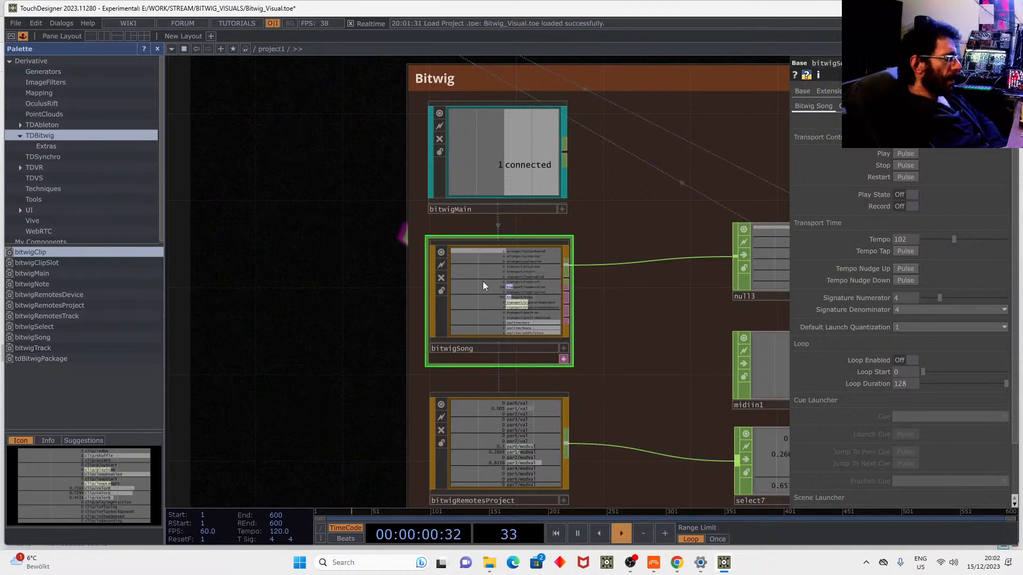
{"action": "scroll", "coordinate": [482, 281], "scroll_direction": "up", "scroll_amount": 4}
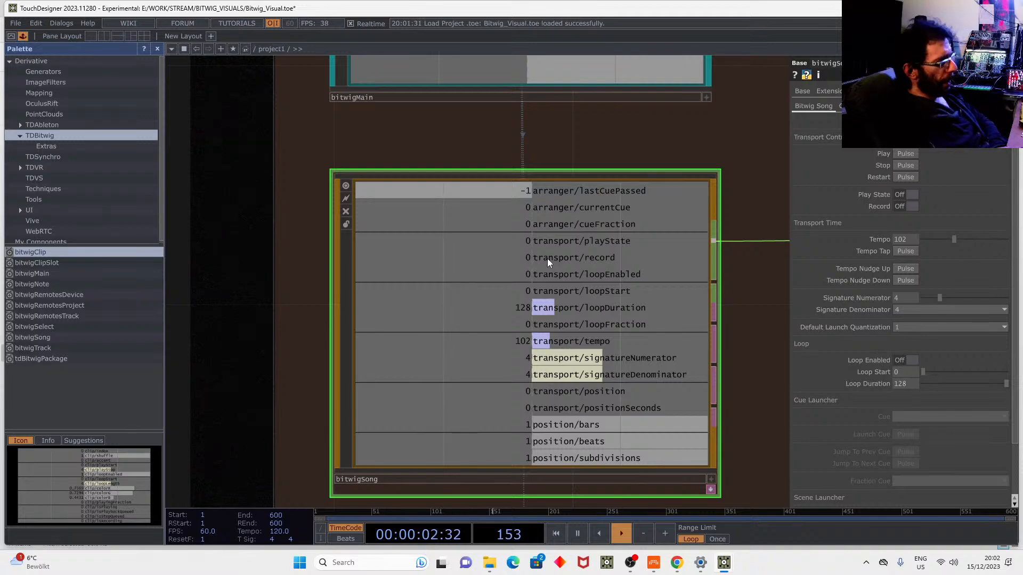
{"action": "scroll", "coordinate": [542, 242], "scroll_direction": "down", "scroll_amount": 3}
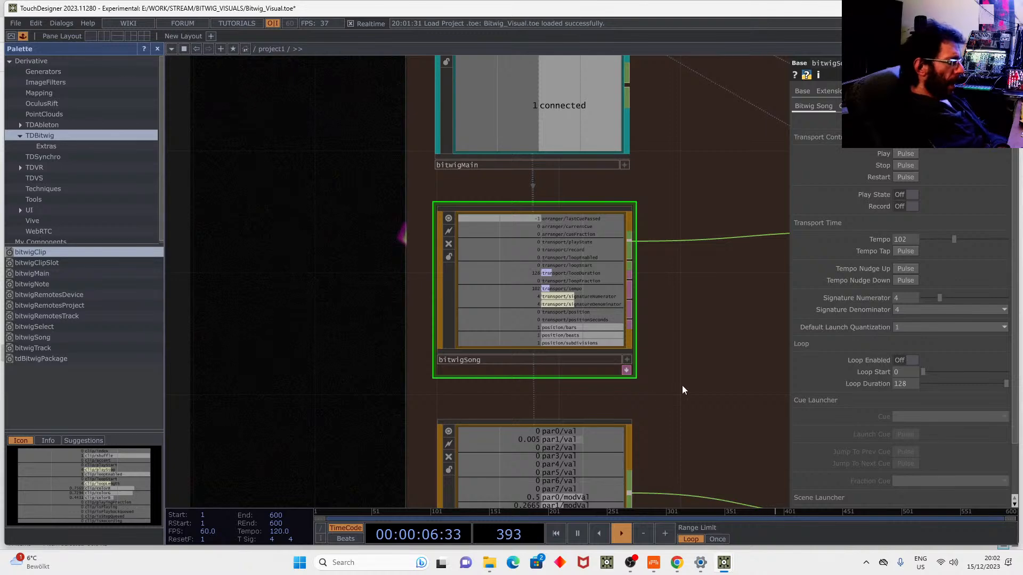
Inspect bitwigRemotesProject's Steps, Steps2, Side Chain and Random channels and show its parameters.
{"action": "left_click_drag", "start_coordinate": [675, 392], "coordinate": [662, 193]}
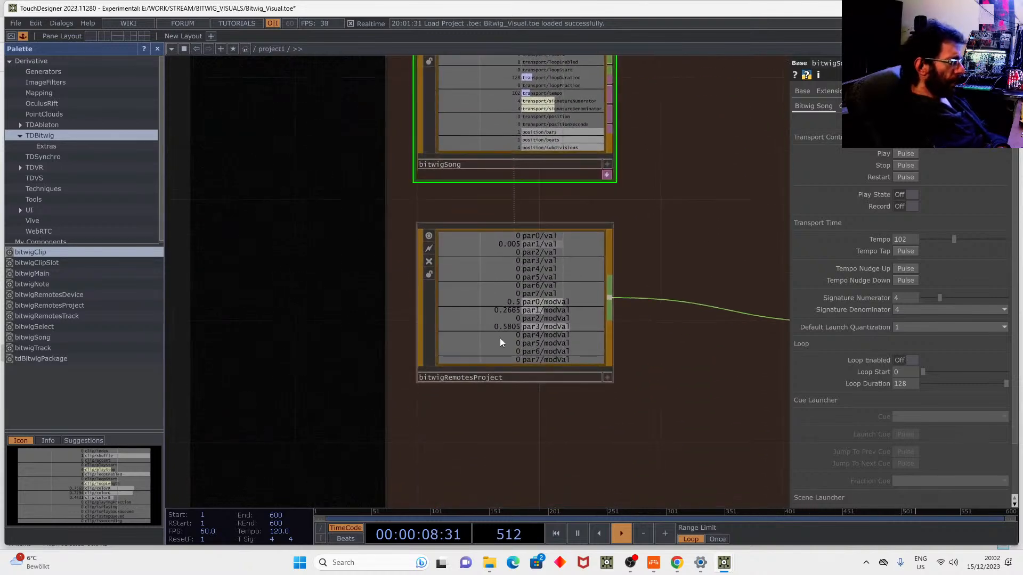
{"action": "scroll", "coordinate": [510, 317], "scroll_direction": "up", "scroll_amount": 2}
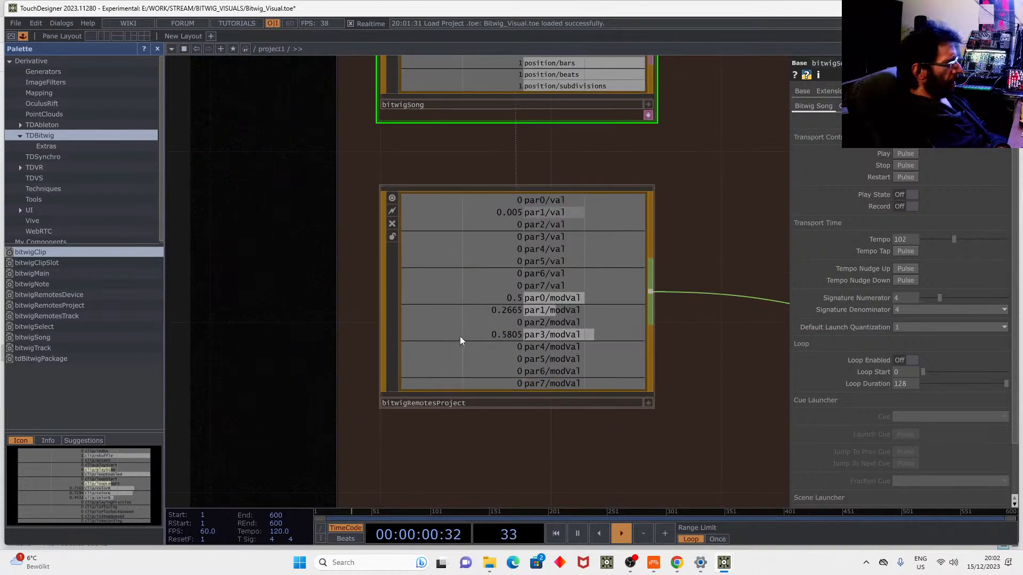
{"action": "scroll", "coordinate": [460, 338], "scroll_direction": "down", "scroll_amount": 5}
{"action": "left_click", "coordinate": [499, 337]}
{"action": "left_click_drag", "start_coordinate": [507, 352], "coordinate": [431, 322]}
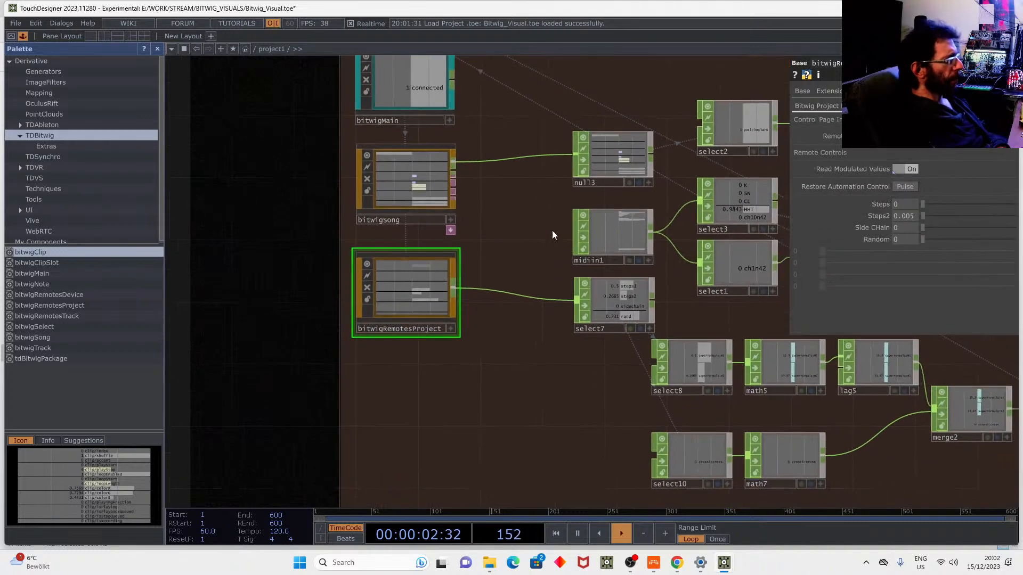
{"action": "mouse_move", "coordinate": [724, 562]}
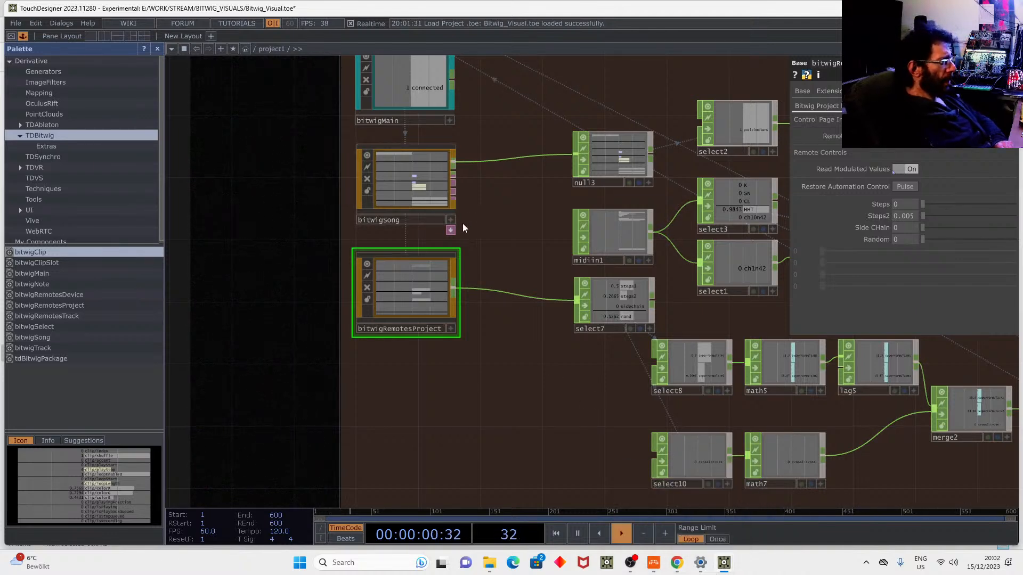
Create bitwigSongCallbacks1 and read its onCuePassed, onPlay and onStop callback code.
{"action": "left_click", "coordinate": [450, 230]}
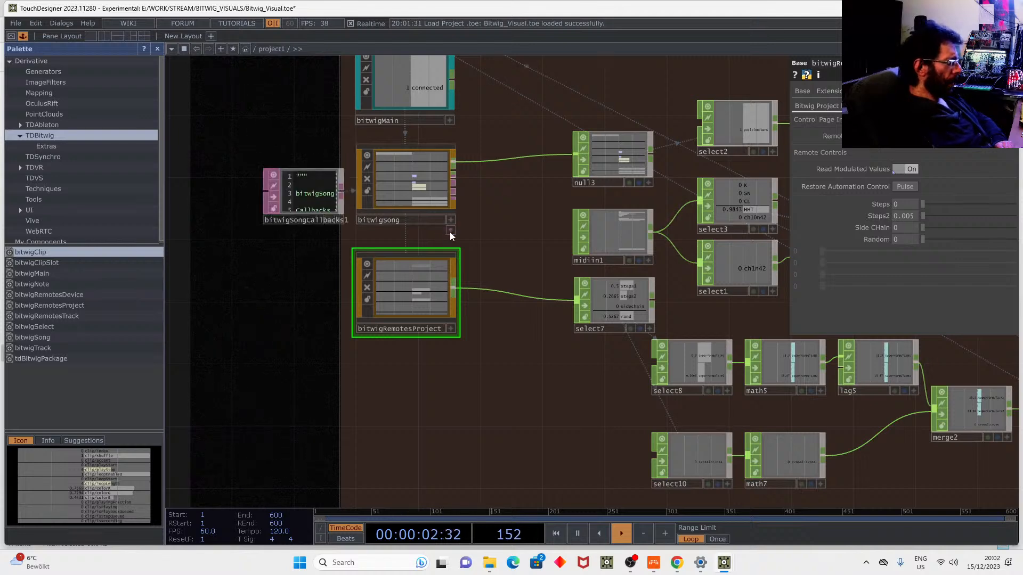
{"action": "left_click_drag", "start_coordinate": [264, 237], "coordinate": [228, 488]}
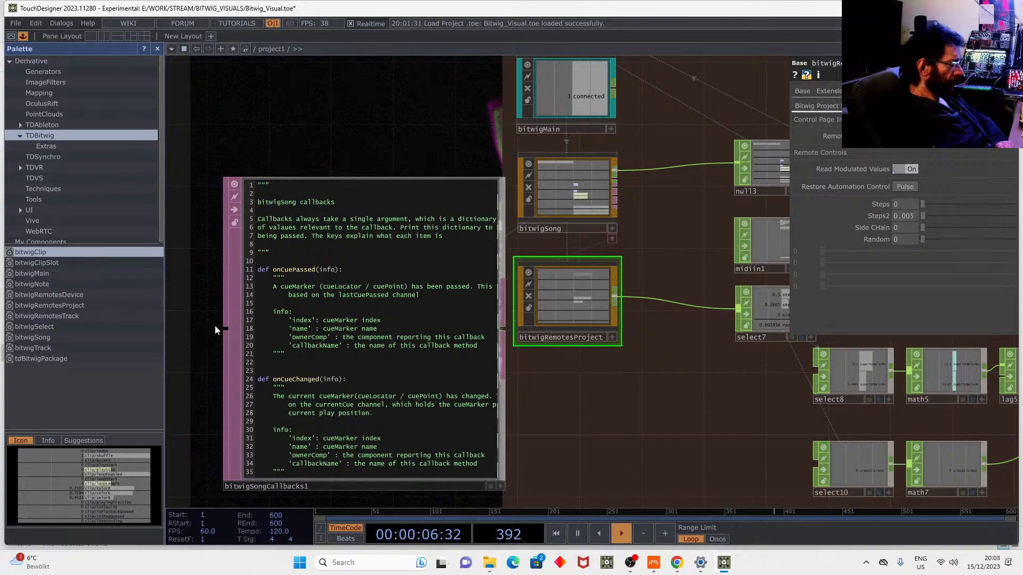
{"action": "left_click_drag", "start_coordinate": [203, 333], "coordinate": [288, 227]}
{"action": "scroll", "coordinate": [325, 269], "scroll_direction": "up", "scroll_amount": 3}
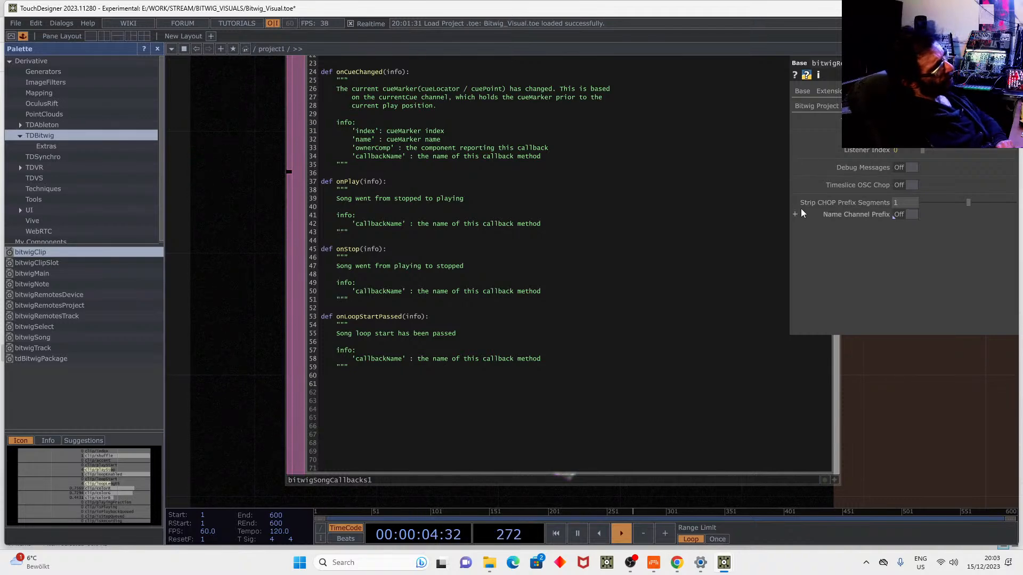
{"action": "scroll", "coordinate": [573, 208], "scroll_direction": "down", "scroll_amount": 3}
{"action": "scroll", "coordinate": [574, 207], "scroll_direction": "down", "scroll_amount": 4}
{"action": "left_click_drag", "start_coordinate": [632, 335], "coordinate": [443, 340]}
{"action": "left_click_drag", "start_coordinate": [523, 381], "coordinate": [413, 389]}
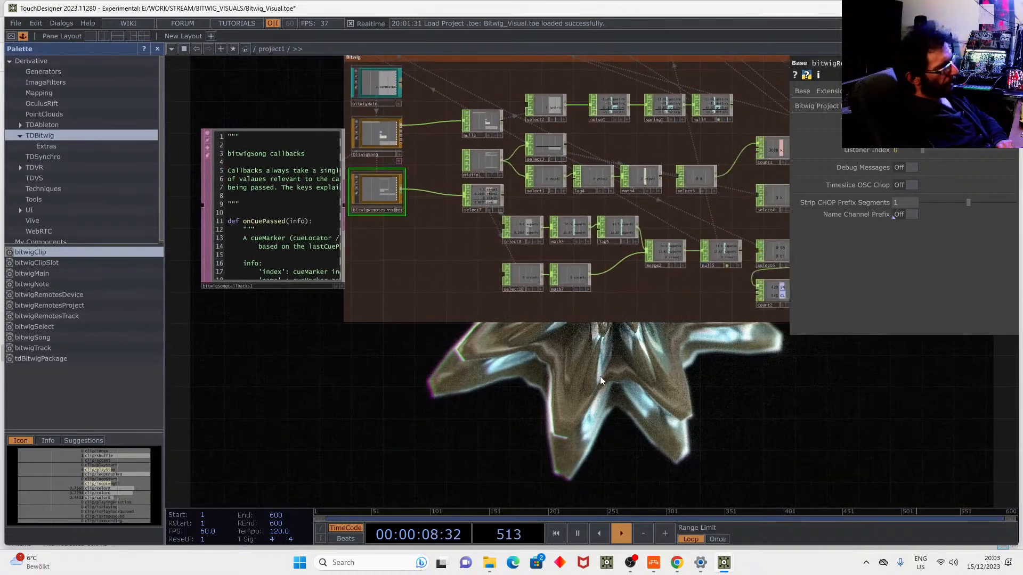
Set Bitwig's master fader to -8.7 dB, start playback, and return to TouchDesigner's superFormula visual.
{"action": "left_click_drag", "start_coordinate": [590, 384], "coordinate": [573, 399]}
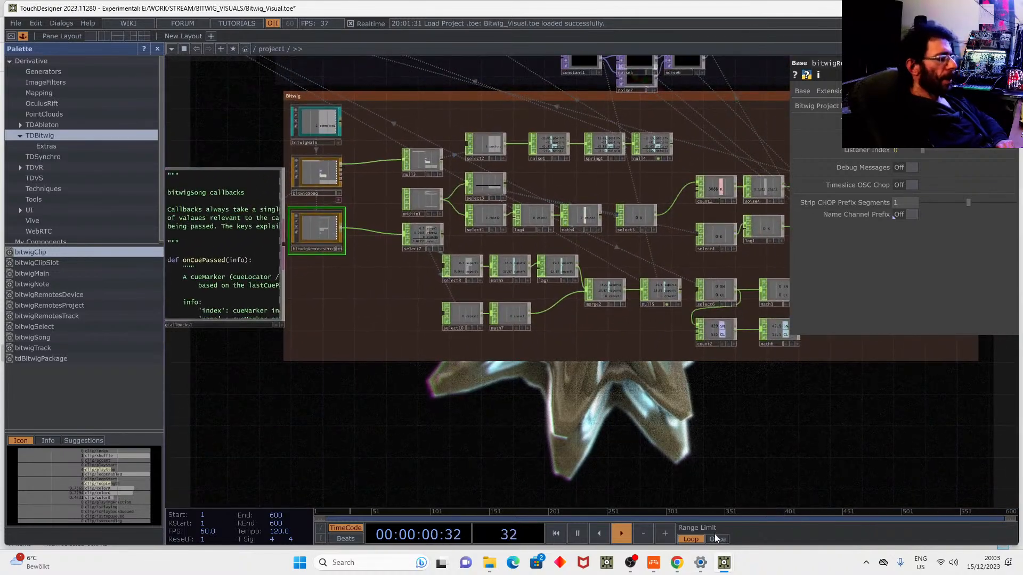
{"action": "left_click", "coordinate": [653, 563]}
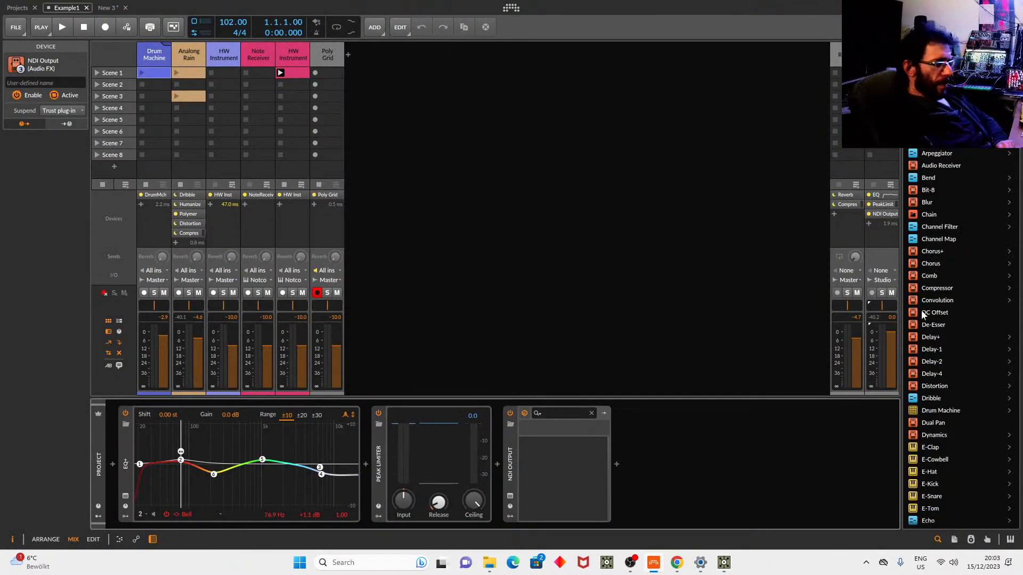
{"action": "left_click_drag", "start_coordinate": [889, 334], "coordinate": [889, 346]}
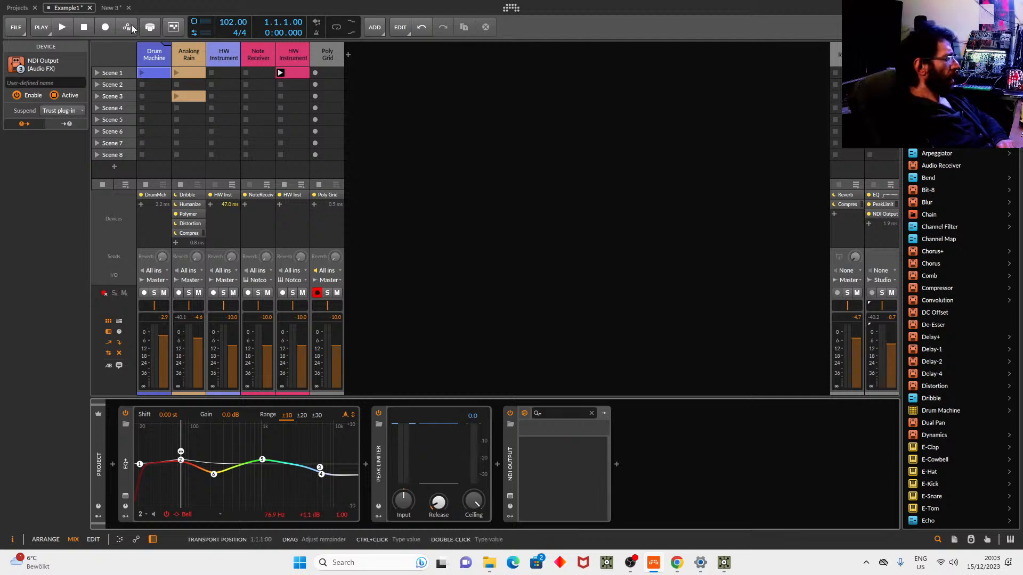
{"action": "left_click", "coordinate": [63, 25]}
{"action": "mouse_move", "coordinate": [723, 562]}
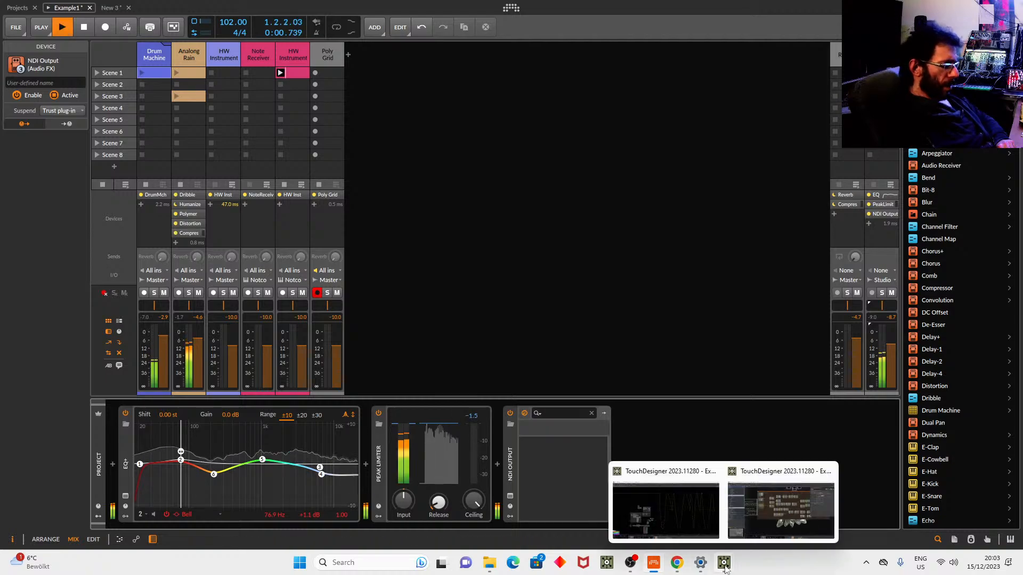
{"action": "left_click", "coordinate": [748, 512]}
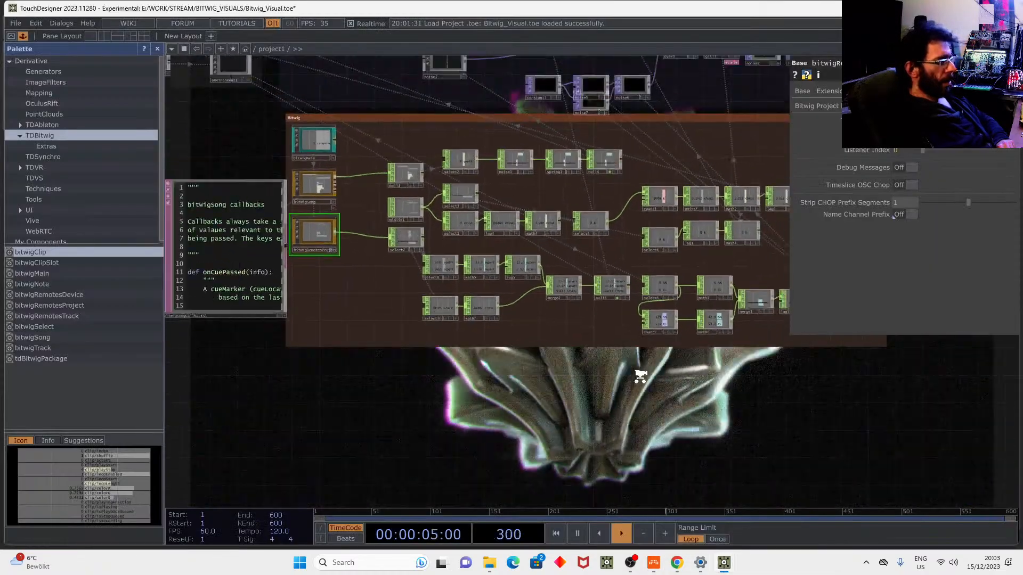
Reposition the annotated Lig, Cam, PBR, Geo group and widen its annotation box.
{"action": "middle_click_drag", "start_coordinate": [640, 377], "coordinate": [607, 393]}
{"action": "left_click_drag", "start_coordinate": [624, 388], "coordinate": [475, 354]}
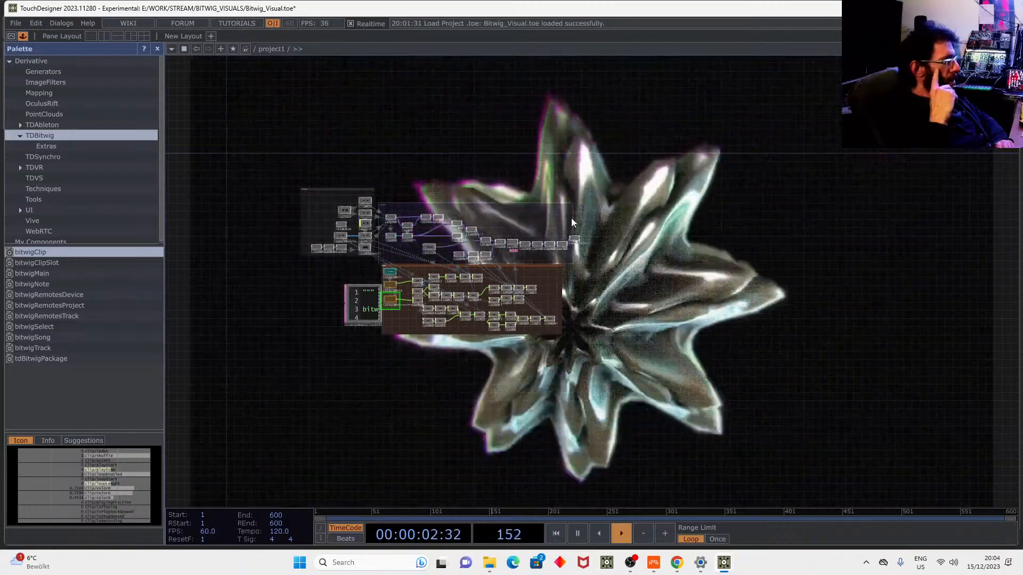
{"action": "scroll", "coordinate": [421, 213], "scroll_direction": "up", "scroll_amount": 5}
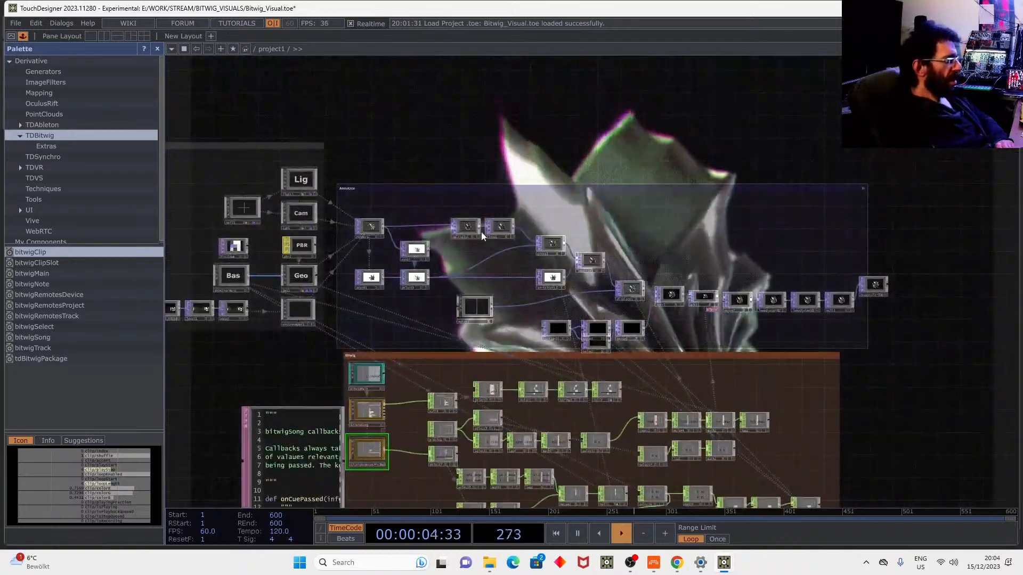
{"action": "mouse_move", "coordinate": [586, 187]}
{"action": "left_mouse_down"}
{"action": "mouse_move", "coordinate": [477, 139]}
{"action": "mouse_move", "coordinate": [623, 181]}
{"action": "left_mouse_up"}
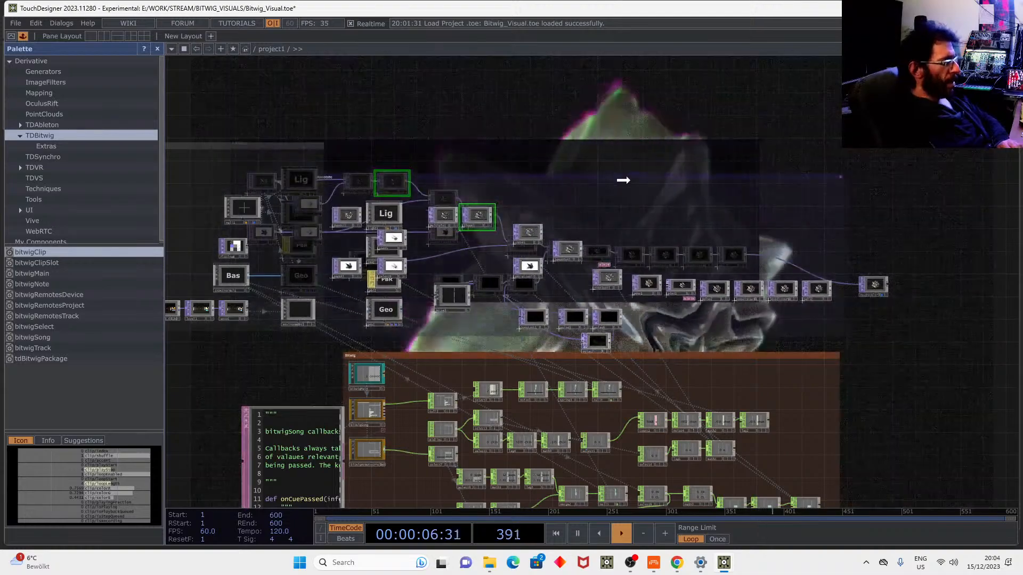
{"action": "left_click_drag", "start_coordinate": [659, 115], "coordinate": [544, 104]}
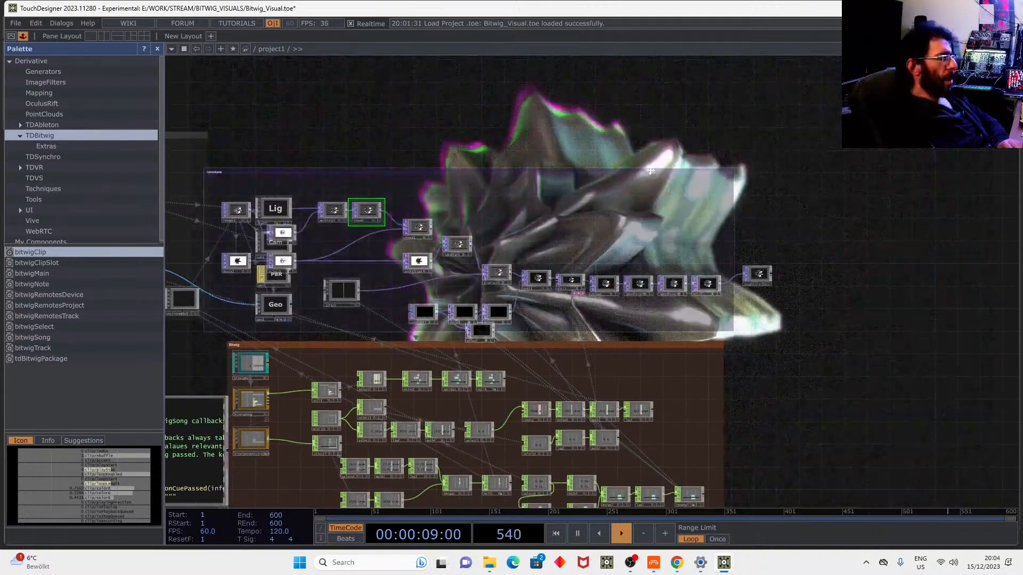
{"action": "left_click_drag", "start_coordinate": [649, 171], "coordinate": [667, 165]}
{"action": "left_click_drag", "start_coordinate": [719, 128], "coordinate": [655, 112]}
{"action": "mouse_move", "coordinate": [686, 232]}
{"action": "left_mouse_down"}
{"action": "mouse_move", "coordinate": [711, 228]}
{"action": "mouse_move", "coordinate": [692, 263]}
{"action": "left_mouse_up"}
{"action": "scroll", "coordinate": [743, 259], "scroll_direction": "down", "scroll_amount": 5}
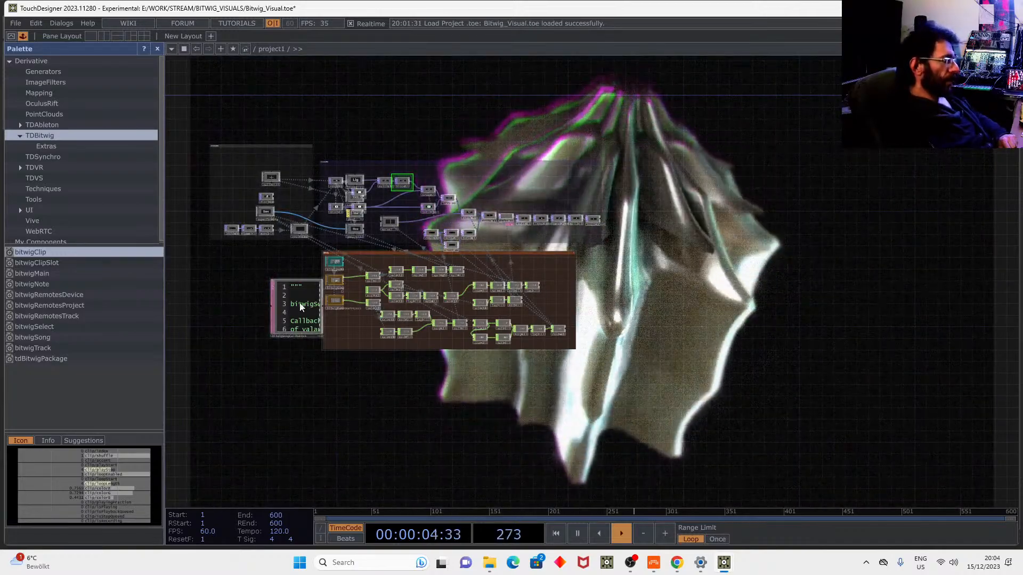
Move the callbacks text up and left, then switch to Bitwig Studio.
{"action": "left_click_drag", "start_coordinate": [295, 303], "coordinate": [269, 292]}
{"action": "mouse_move", "coordinate": [654, 569]}
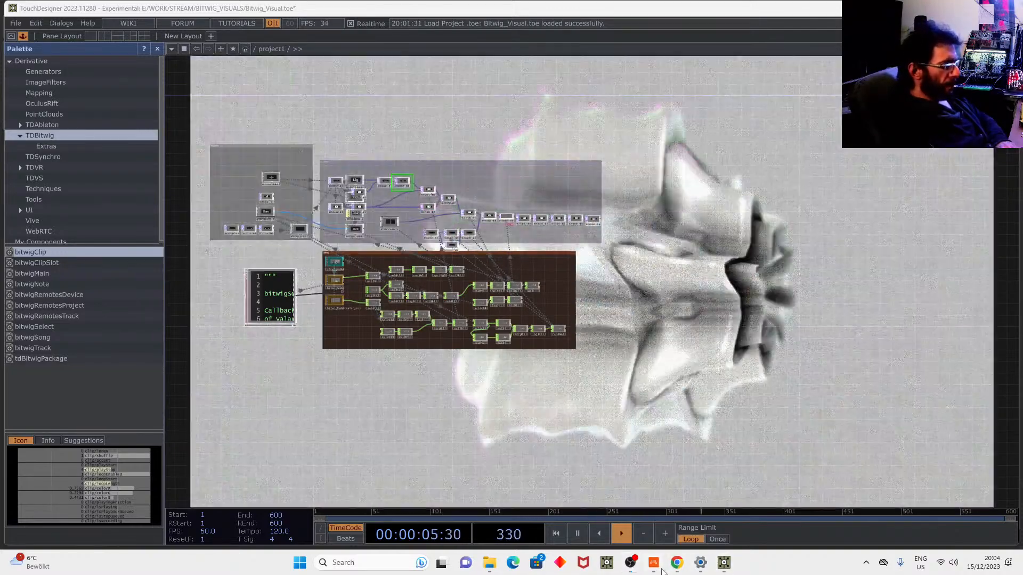
{"action": "left_click", "coordinate": [653, 562]}
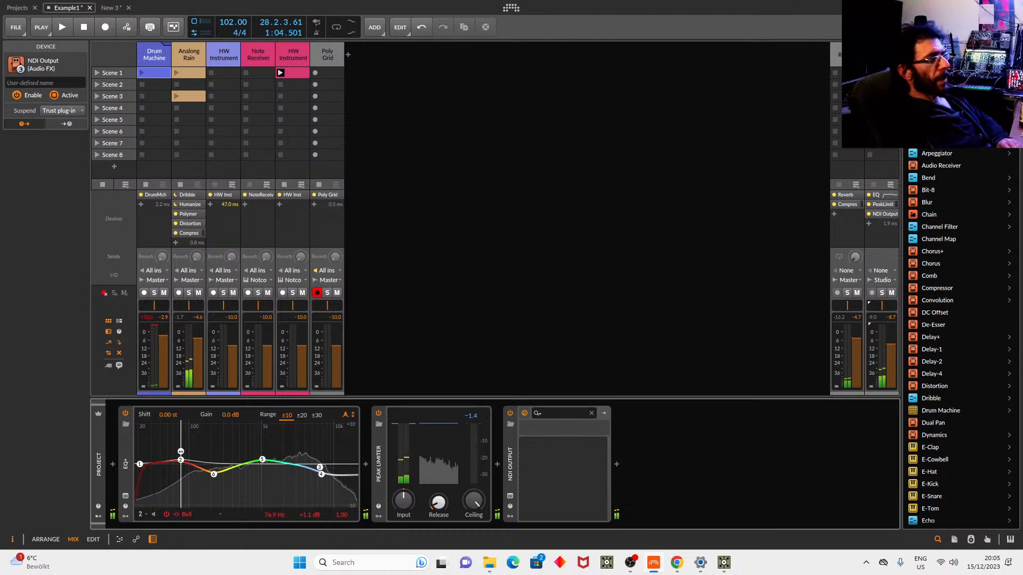
Zoom into TouchDesigner's Bitwig network, then drag the Chrome hou2touch TDBitwig page over it.
{"action": "key", "text": "alt+Tab"}
{"action": "scroll", "coordinate": [595, 288], "scroll_direction": "up", "scroll_amount": 5}
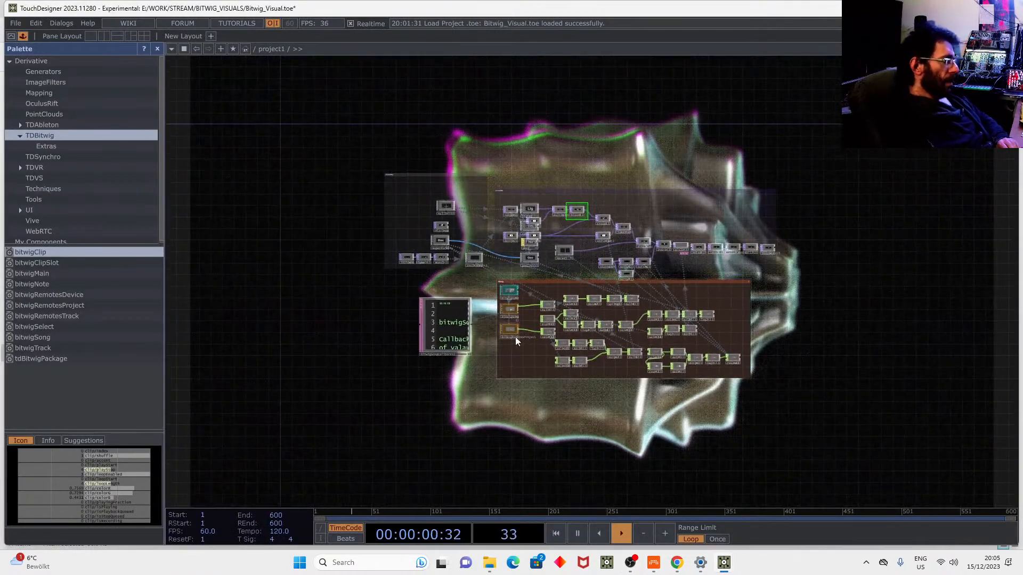
{"action": "scroll", "coordinate": [527, 311], "scroll_direction": "up", "scroll_amount": 2}
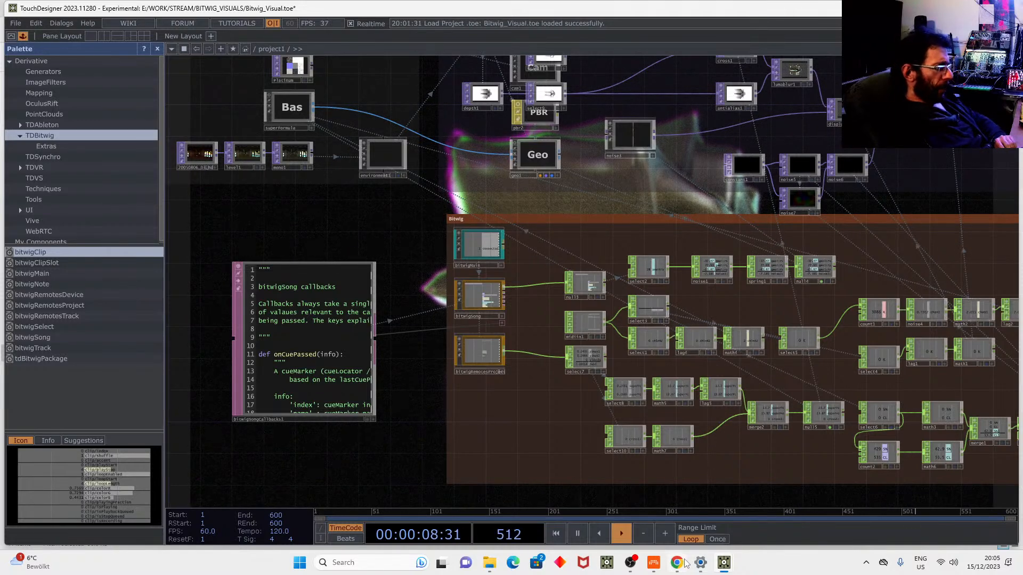
{"action": "mouse_move", "coordinate": [685, 563]}
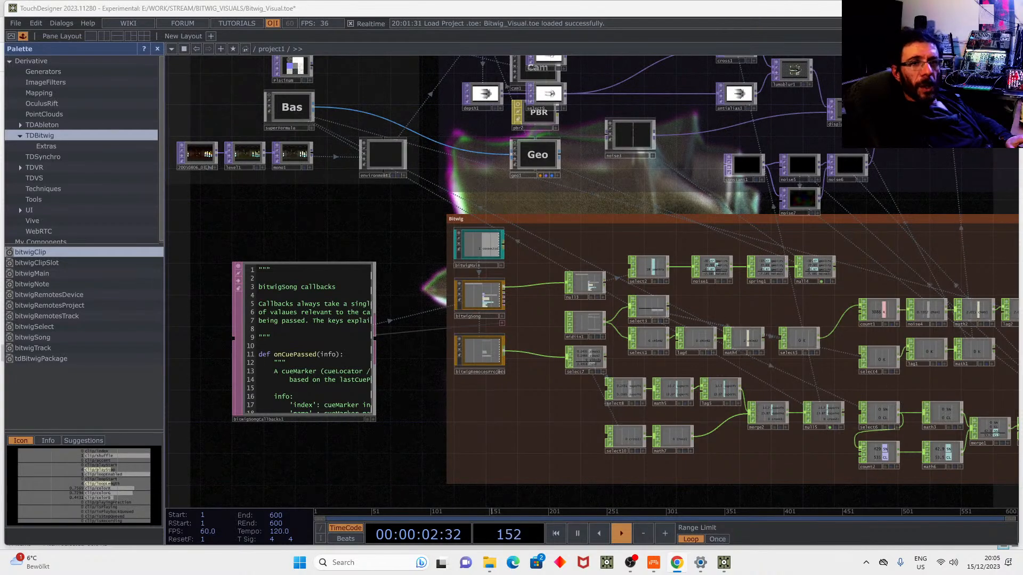
{"action": "left_click_drag", "start_coordinate": [1022, 139], "coordinate": [714, 72]}
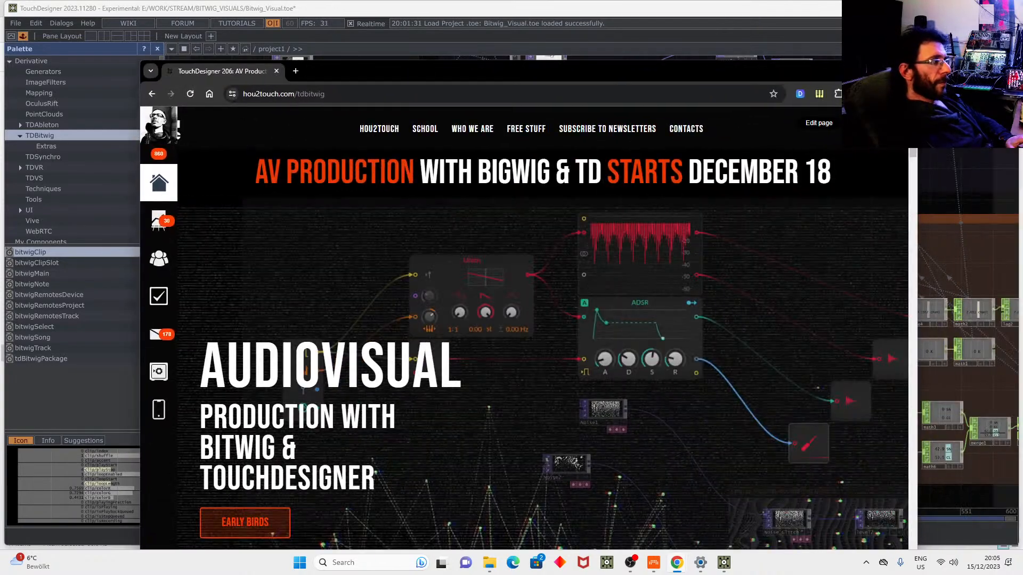
Maximize the hou2touch course page and scroll past the video and gallery to the Syllabus.
{"action": "key", "text": "super+Up"}
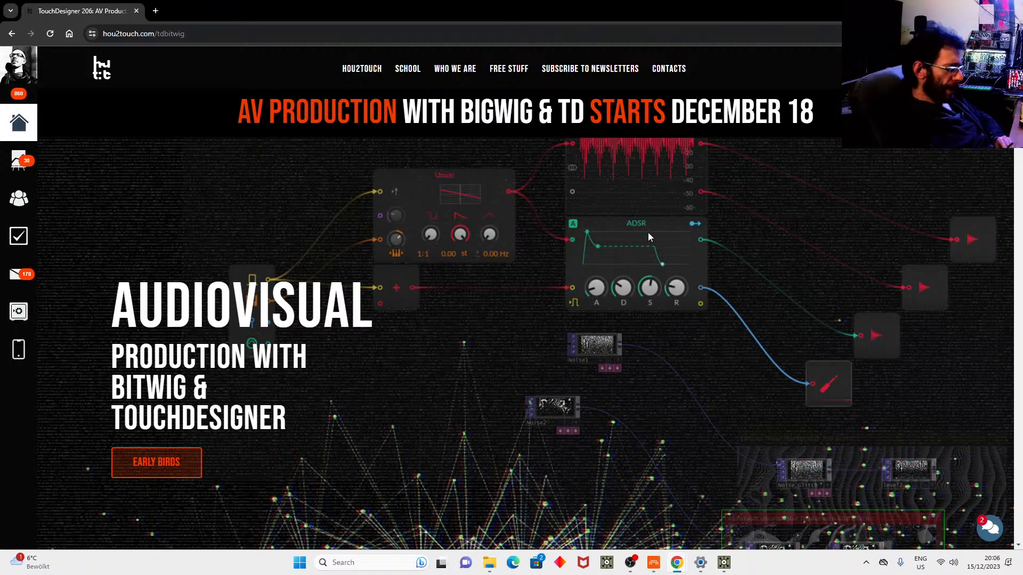
{"action": "scroll", "coordinate": [648, 232], "scroll_direction": "down", "scroll_amount": 15}
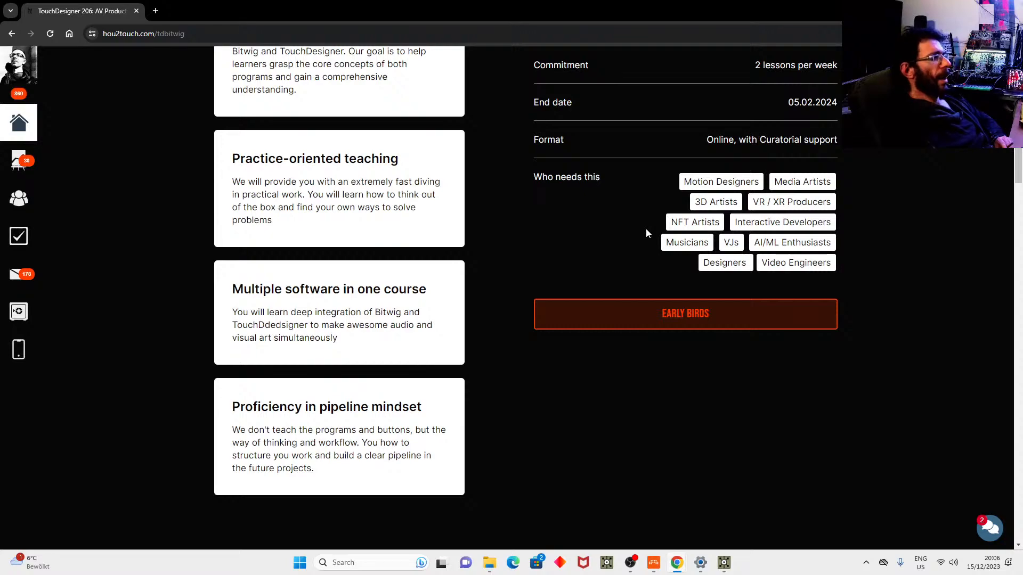
{"action": "scroll", "coordinate": [646, 232], "scroll_direction": "down", "scroll_amount": 6}
{"action": "scroll", "coordinate": [647, 232], "scroll_direction": "down", "scroll_amount": 20}
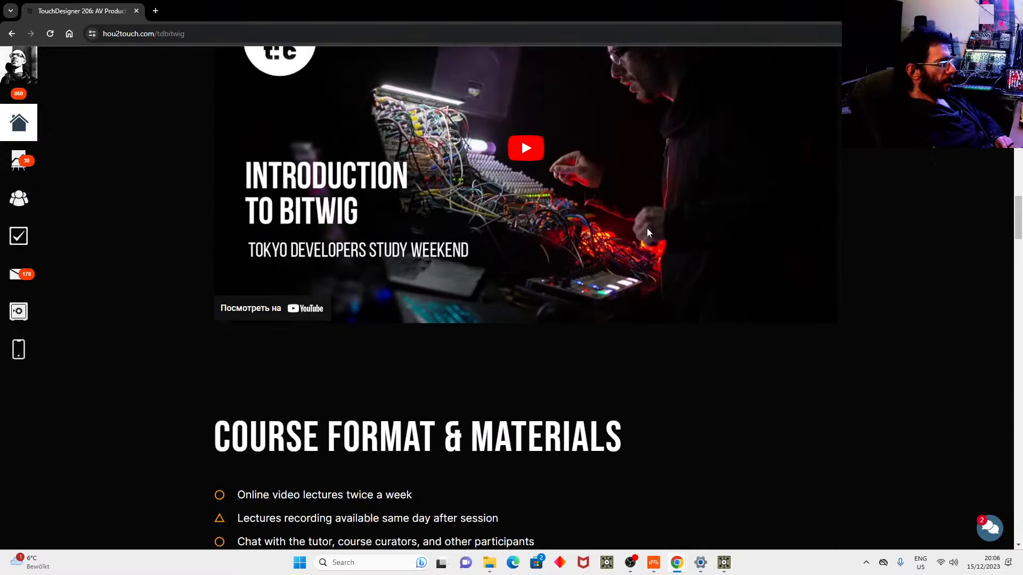
{"action": "scroll", "coordinate": [549, 166], "scroll_direction": "up", "scroll_amount": 12}
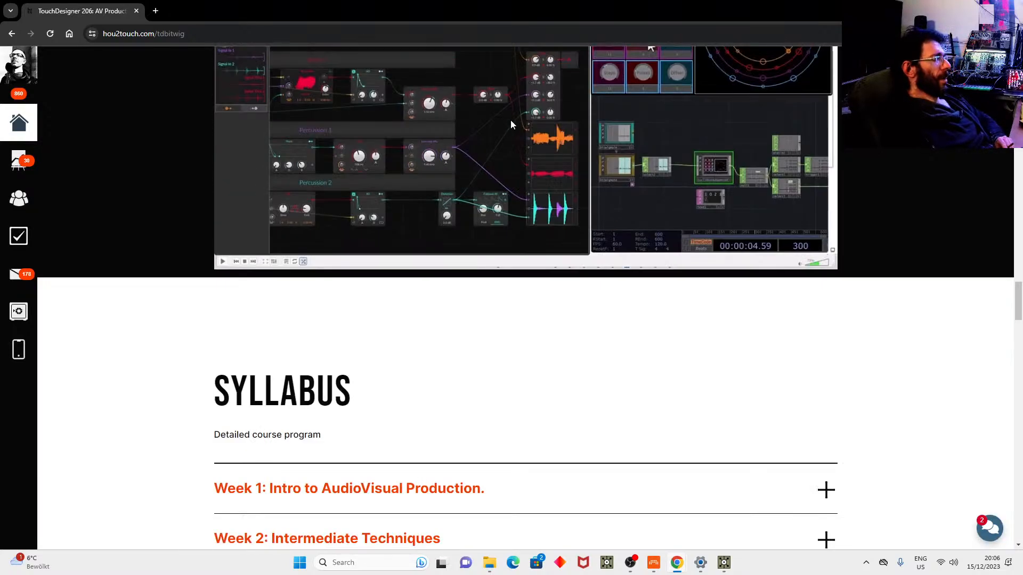
{"action": "scroll", "coordinate": [552, 165], "scroll_direction": "down", "scroll_amount": 10}
{"action": "scroll", "coordinate": [553, 166], "scroll_direction": "down", "scroll_amount": 5}
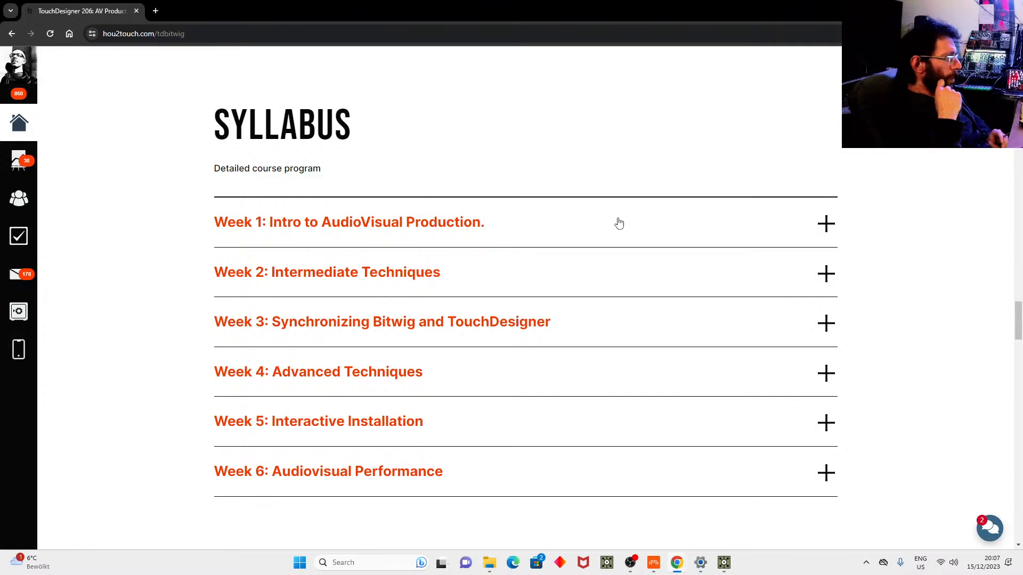
Expand Week 1, highlighting its Bitwig Fundamentals and TouchDesigner intro lessons, then expand Week 2.
{"action": "left_click", "coordinate": [507, 227]}
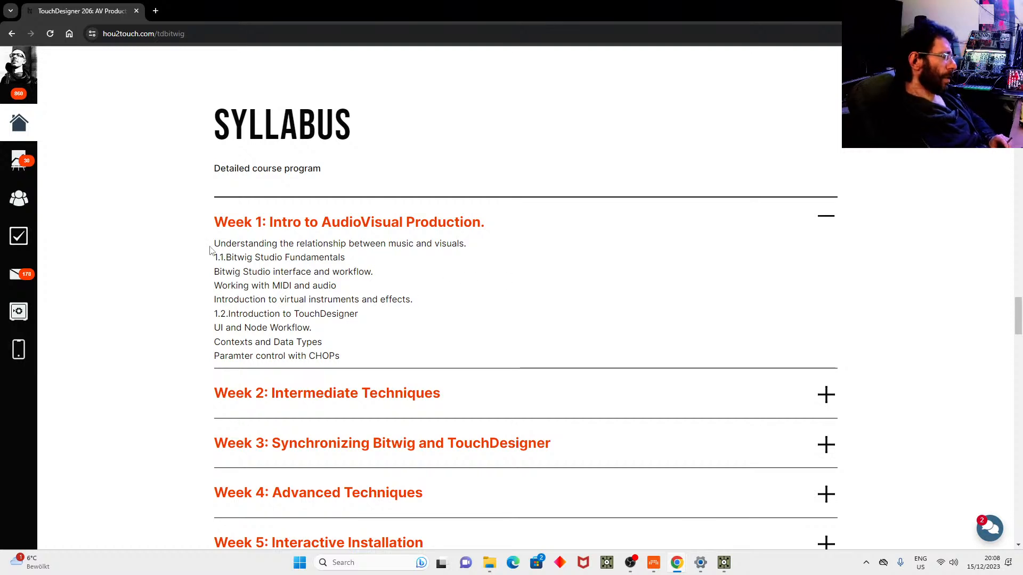
{"action": "left_click_drag", "start_coordinate": [213, 256], "coordinate": [417, 309]}
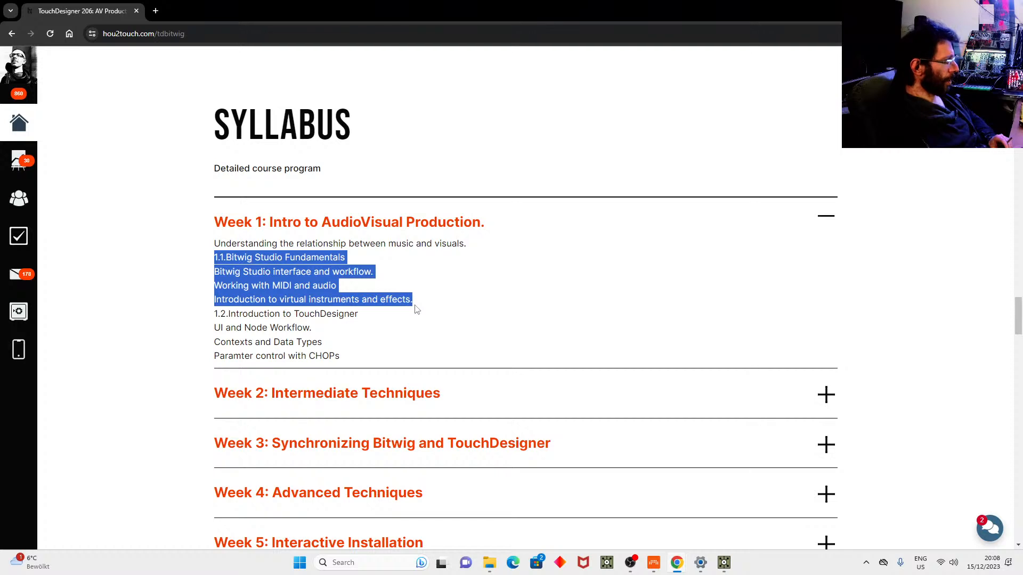
{"action": "left_click_drag", "start_coordinate": [210, 315], "coordinate": [368, 360]}
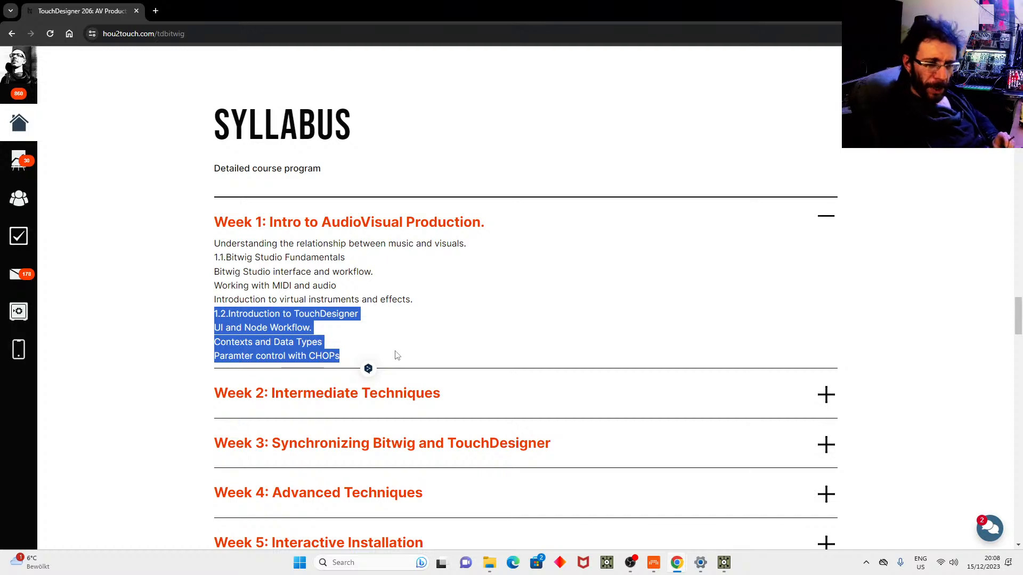
{"action": "left_click", "coordinate": [497, 394]}
{"action": "scroll", "coordinate": [522, 339], "scroll_direction": "down", "scroll_amount": 2}
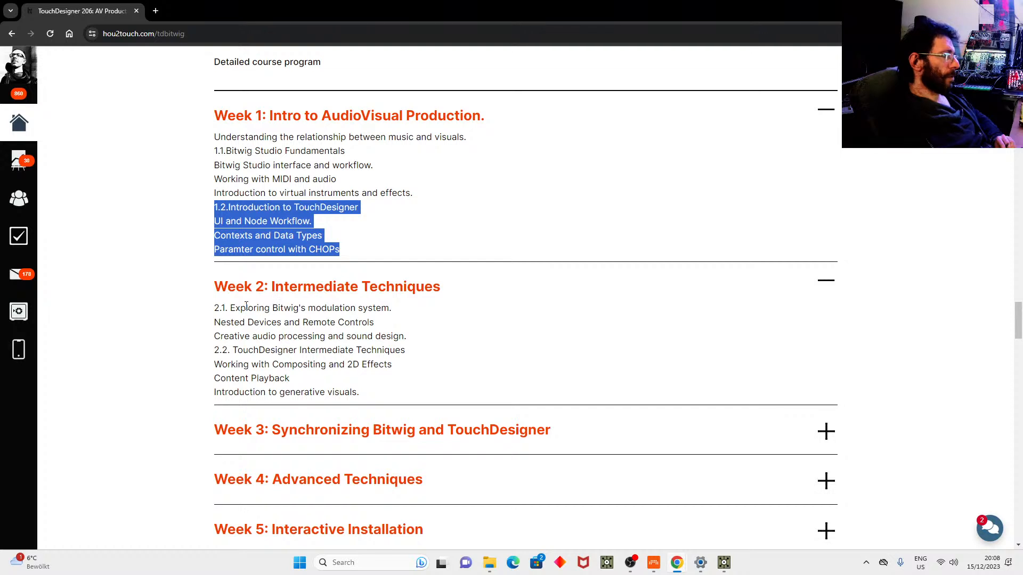
{"action": "left_click", "coordinate": [215, 306]}
{"action": "left_click_drag", "start_coordinate": [215, 306], "coordinate": [424, 349]}
{"action": "left_click_drag", "start_coordinate": [215, 356], "coordinate": [376, 396]}
{"action": "left_click", "coordinate": [458, 359]}
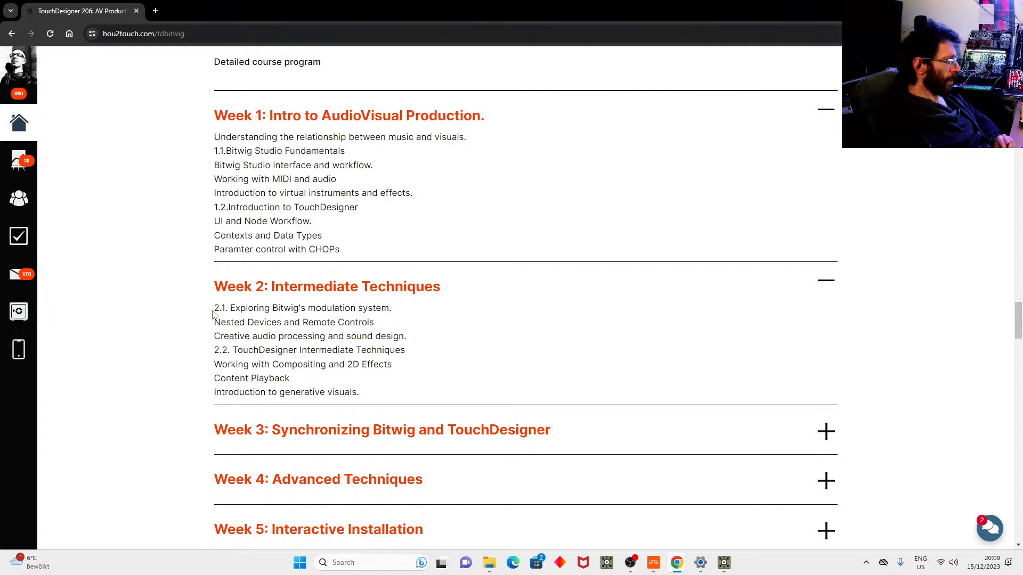
{"action": "left_click_drag", "start_coordinate": [213, 304], "coordinate": [410, 338]}
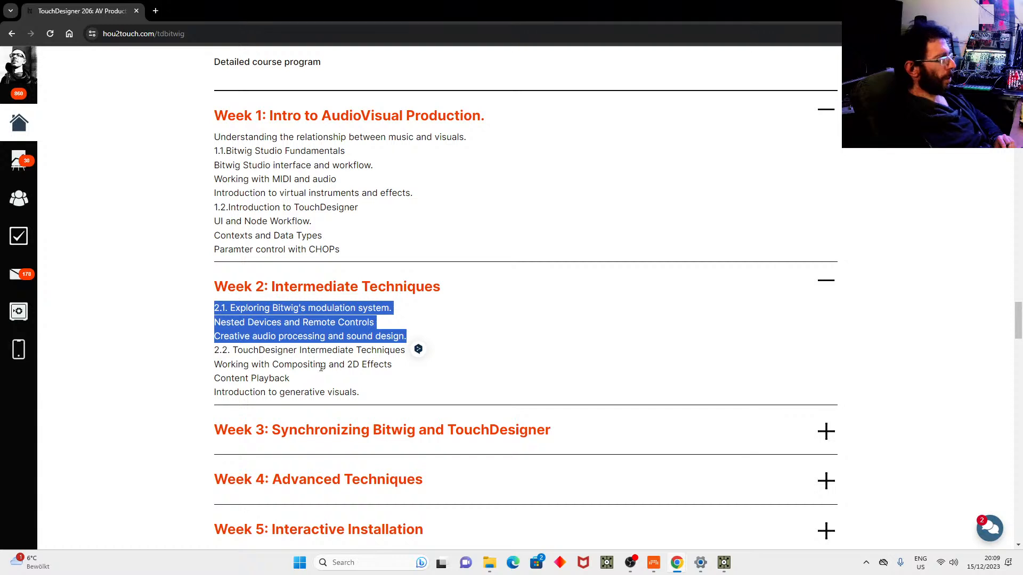
{"action": "left_click", "coordinate": [302, 367]}
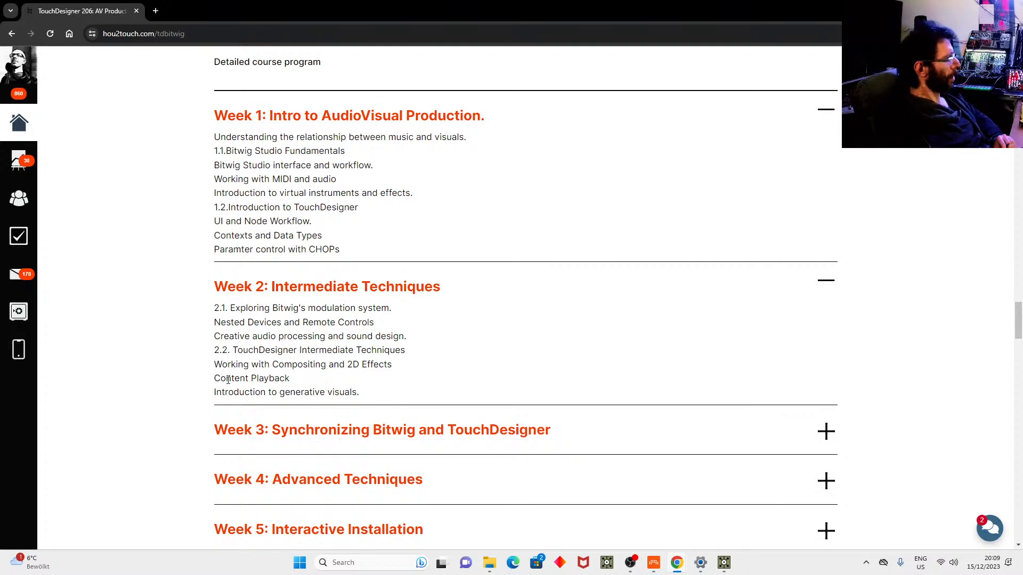
{"action": "scroll", "coordinate": [423, 367], "scroll_direction": "down", "scroll_amount": 2}
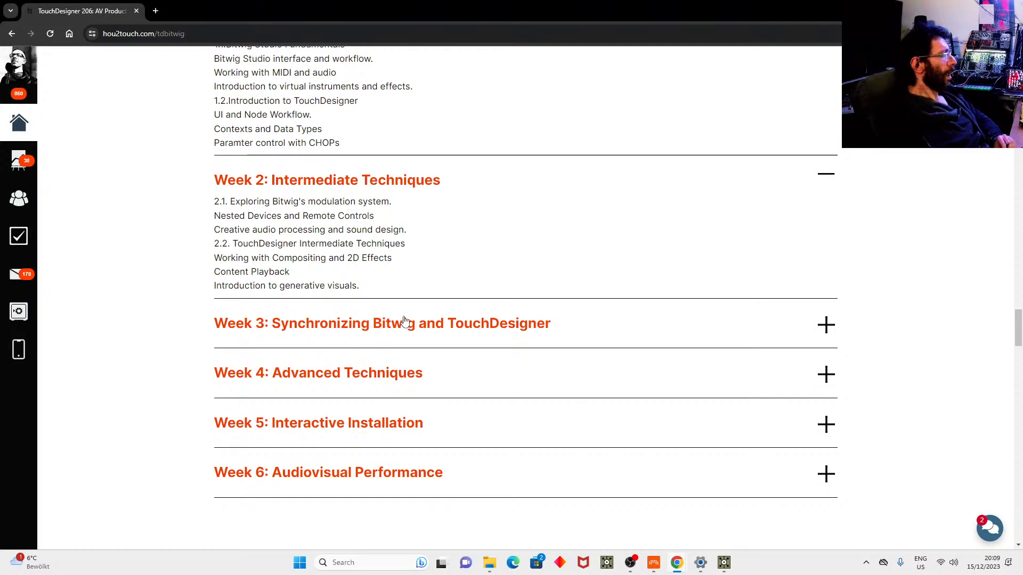
Expand Week 3 to list its MIDI setup and Audio Reactive Visuals lessons.
{"action": "left_click", "coordinate": [399, 325]}
{"action": "scroll", "coordinate": [509, 257], "scroll_direction": "down", "scroll_amount": 1}
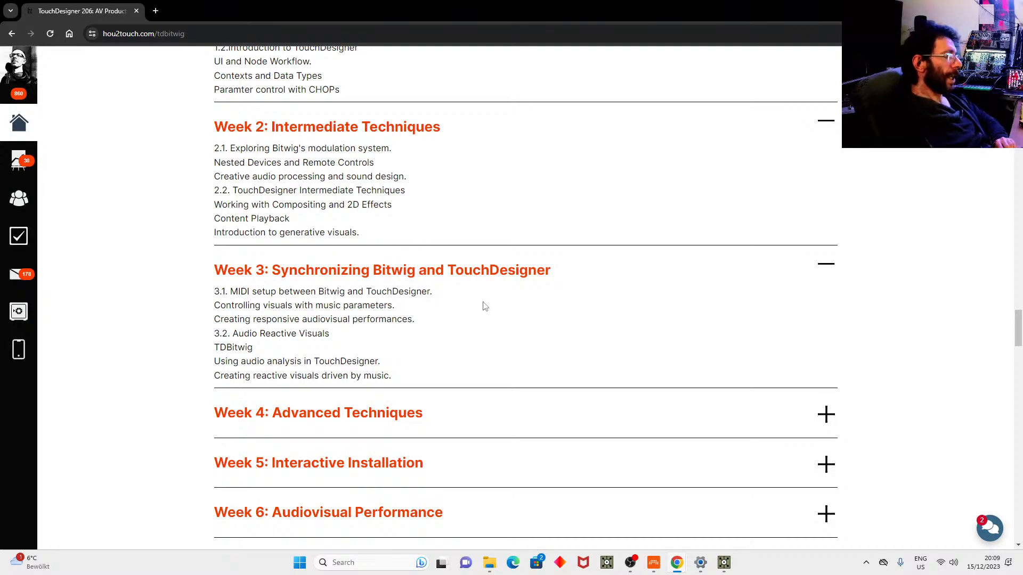
{"action": "scroll", "coordinate": [481, 304], "scroll_direction": "up", "scroll_amount": 20}
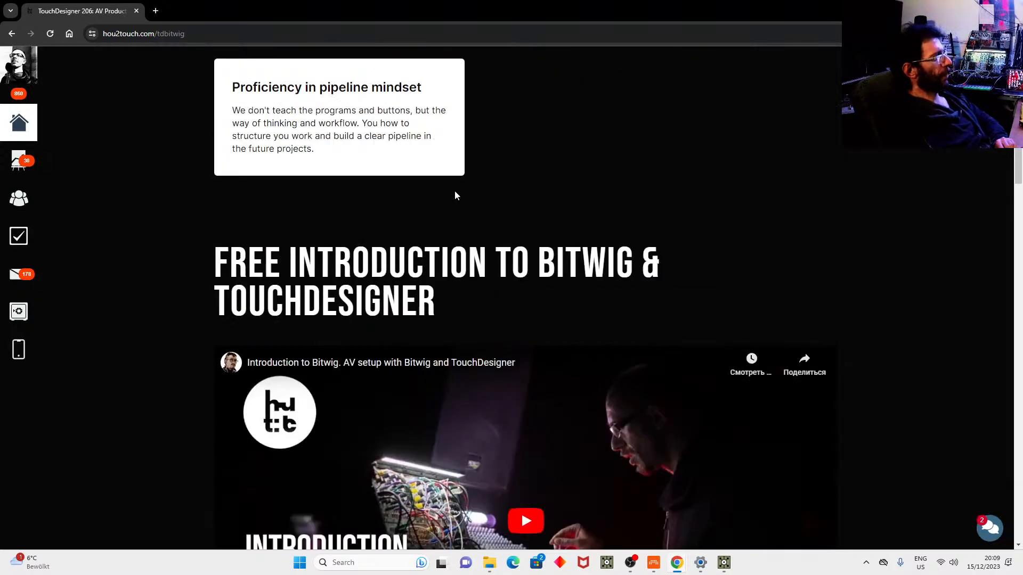
{"action": "scroll", "coordinate": [445, 132], "scroll_direction": "up", "scroll_amount": 15}
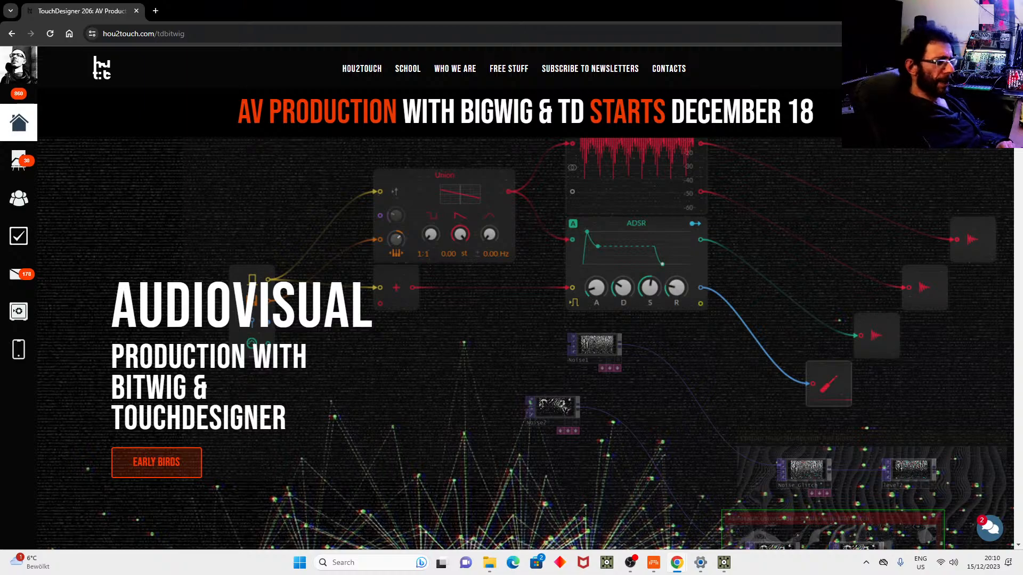
{"action": "scroll", "coordinate": [525, 343], "scroll_direction": "down", "scroll_amount": 10}
{"action": "scroll", "coordinate": [976, 216], "scroll_direction": "down", "scroll_amount": 20}
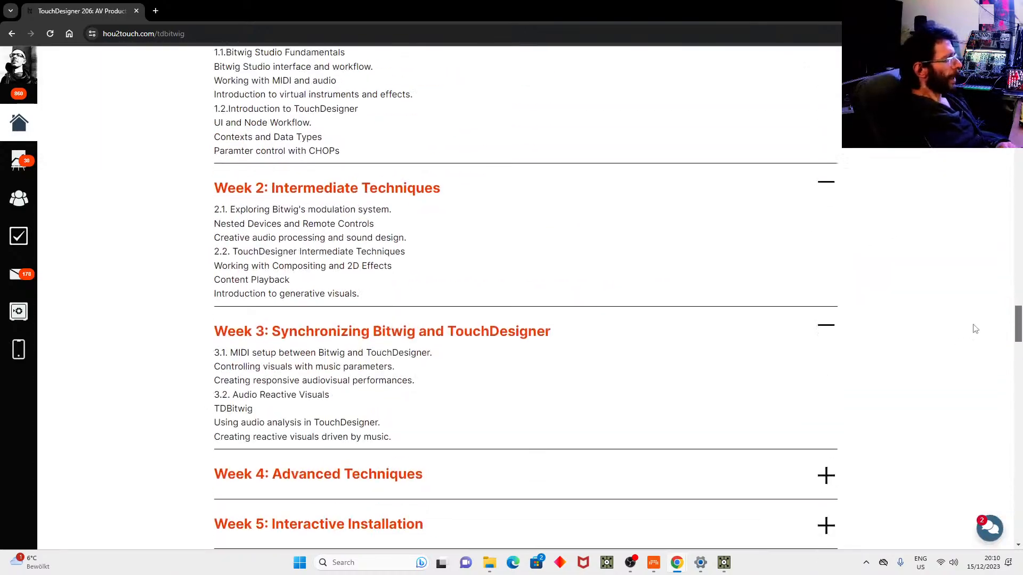
{"action": "left_click_drag", "start_coordinate": [973, 325], "coordinate": [972, 318]}
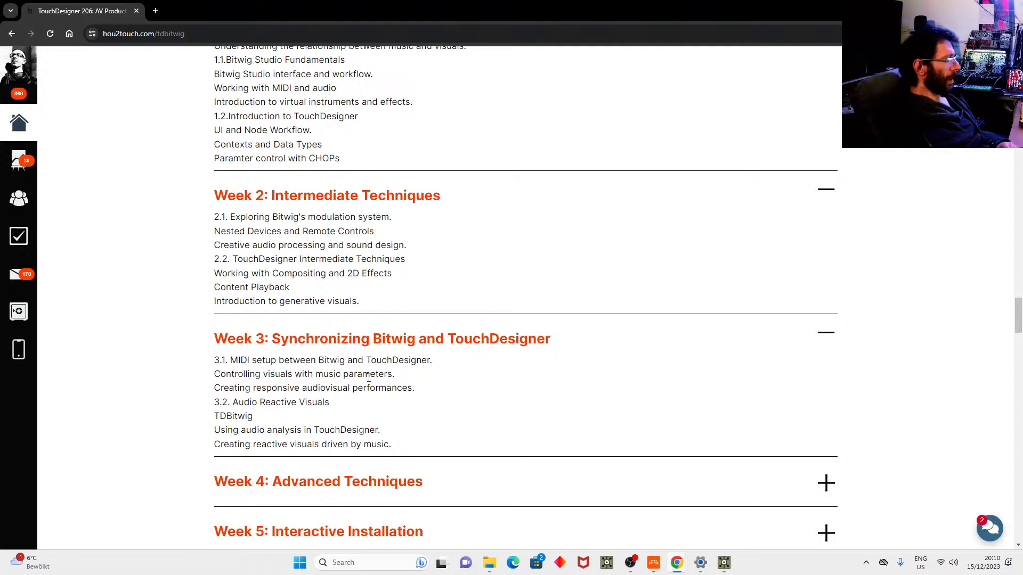
Expand Week 4 Advanced Techniques, then bring up Bitwig's Example1 mixer.
{"action": "left_click", "coordinate": [388, 484]}
{"action": "scroll", "coordinate": [485, 373], "scroll_direction": "down", "scroll_amount": 3}
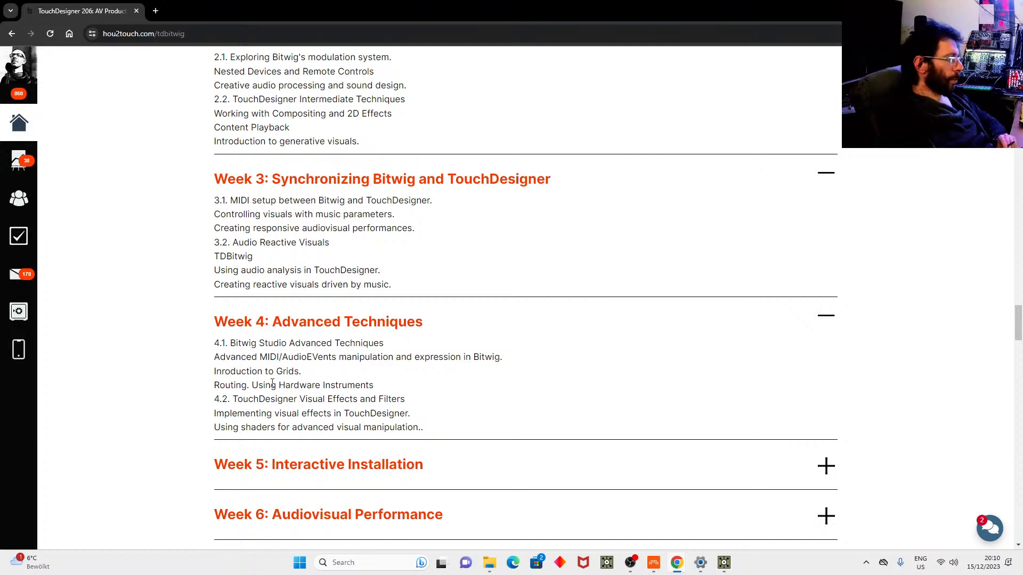
{"action": "left_click", "coordinate": [653, 563]}
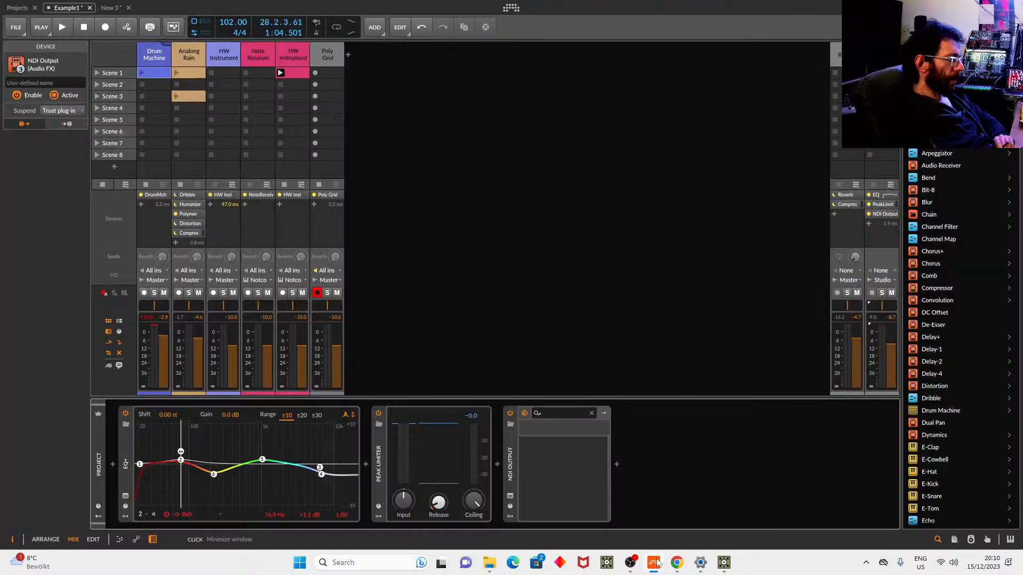
In the Poly Grid patch, reposition the Audio In, Union, ADSR and Audio Out modules, then minimize Bitwig.
{"action": "left_click", "coordinate": [319, 53]}
{"action": "left_click", "coordinate": [261, 458]}
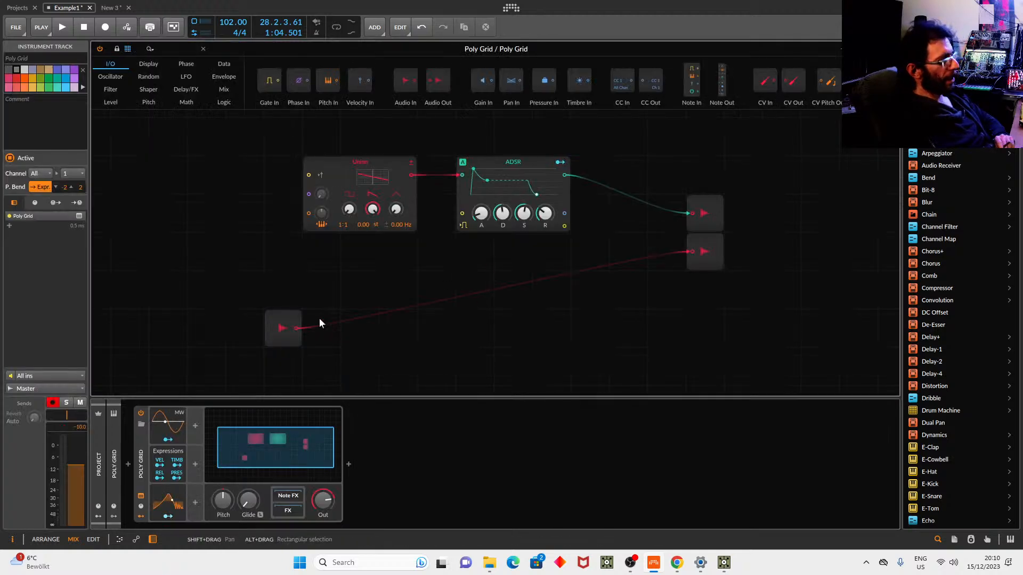
{"action": "left_click", "coordinate": [297, 328]}
{"action": "left_click_drag", "start_coordinate": [297, 328], "coordinate": [321, 290]}
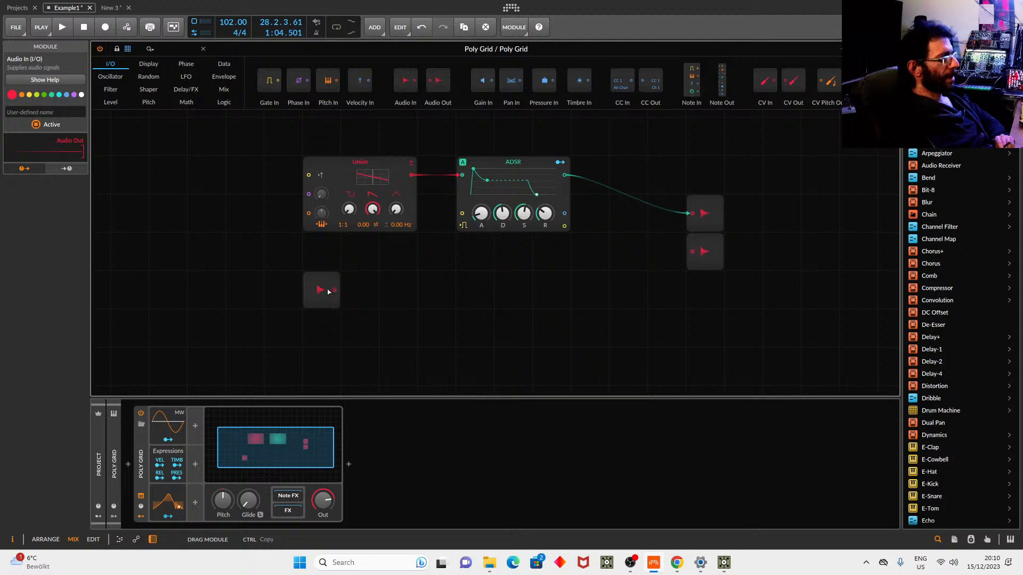
{"action": "left_click_drag", "start_coordinate": [382, 162], "coordinate": [305, 161]}
{"action": "left_click_drag", "start_coordinate": [488, 160], "coordinate": [487, 121]}
{"action": "left_click_drag", "start_coordinate": [705, 206], "coordinate": [782, 209]}
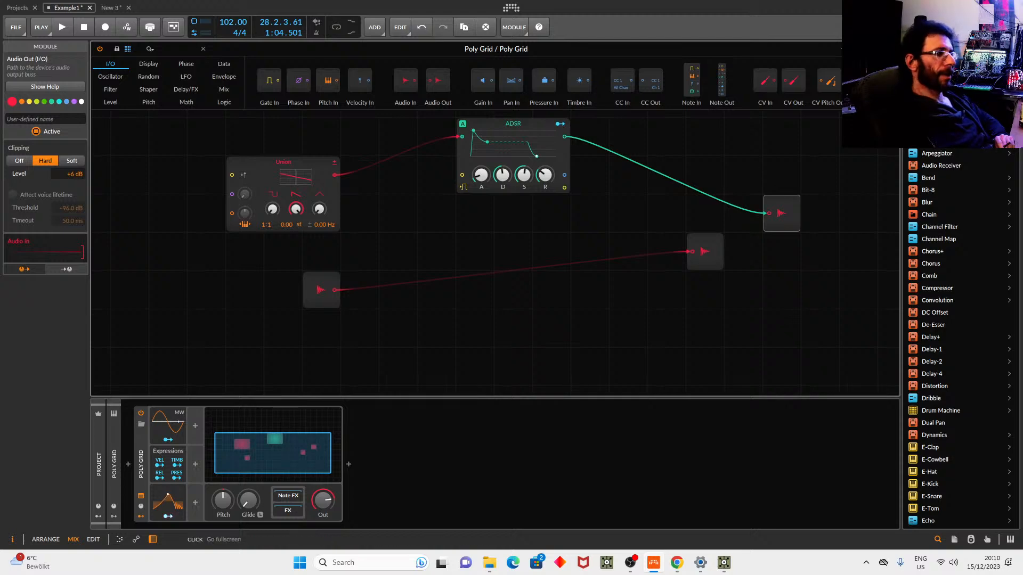
{"action": "left_click", "coordinate": [973, 8]}
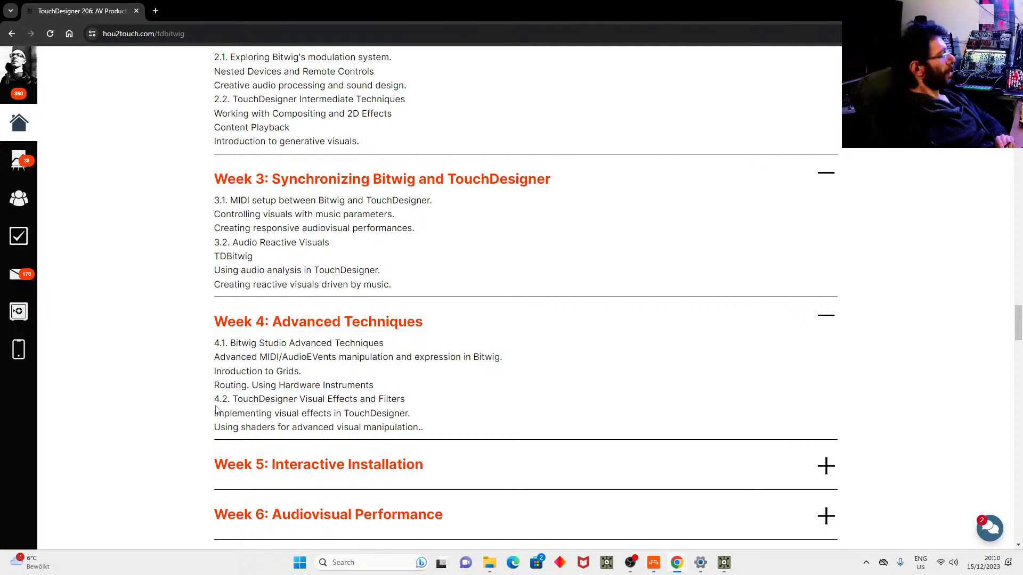
Highlight the last two Week 4 lessons, then expand Week 5, Interactive Installation.
{"action": "left_click_drag", "start_coordinate": [214, 427], "coordinate": [277, 428]}
{"action": "left_click_drag", "start_coordinate": [432, 426], "coordinate": [213, 413]}
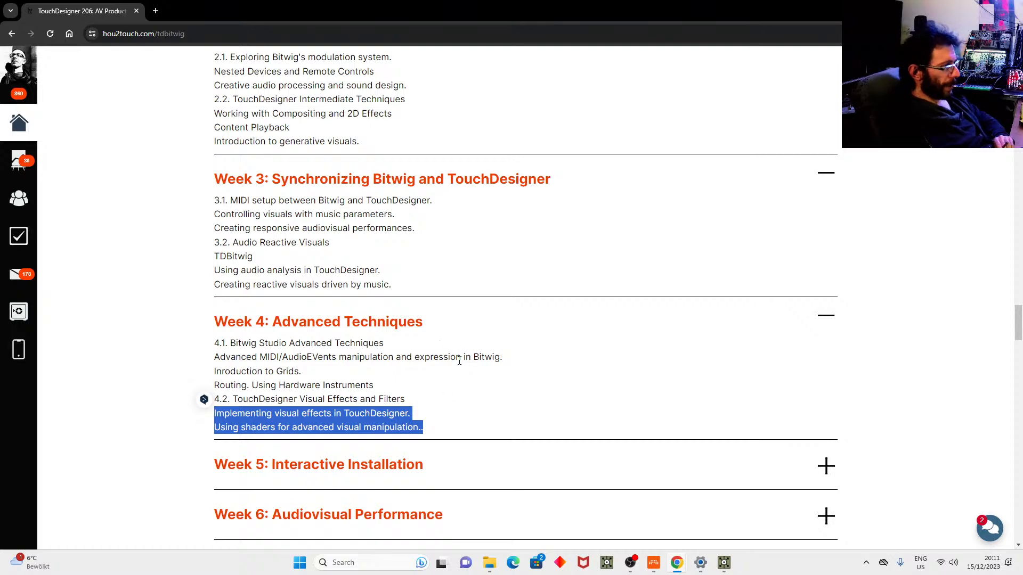
{"action": "scroll", "coordinate": [466, 367], "scroll_direction": "down", "scroll_amount": 3}
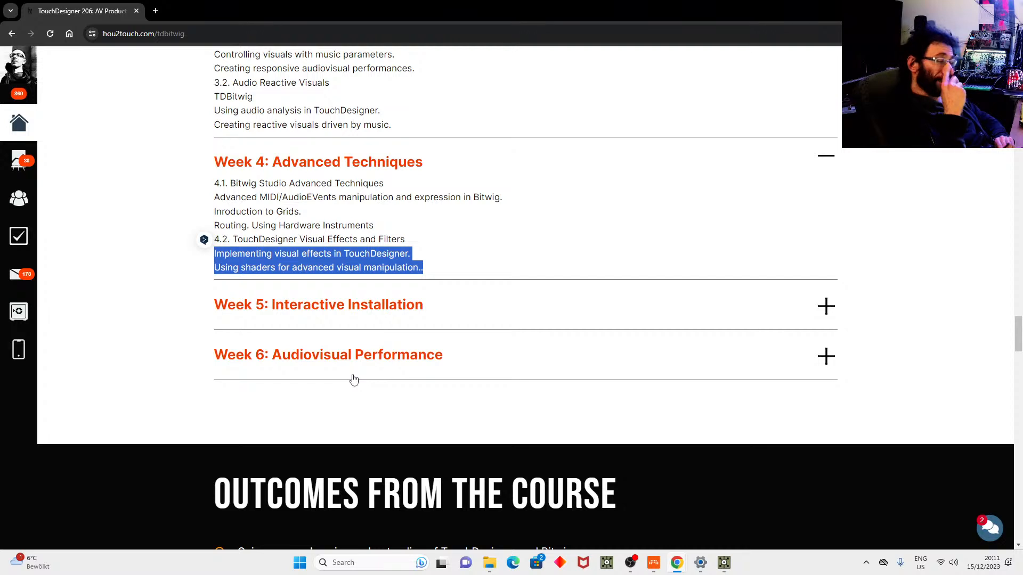
{"action": "left_click", "coordinate": [376, 306]}
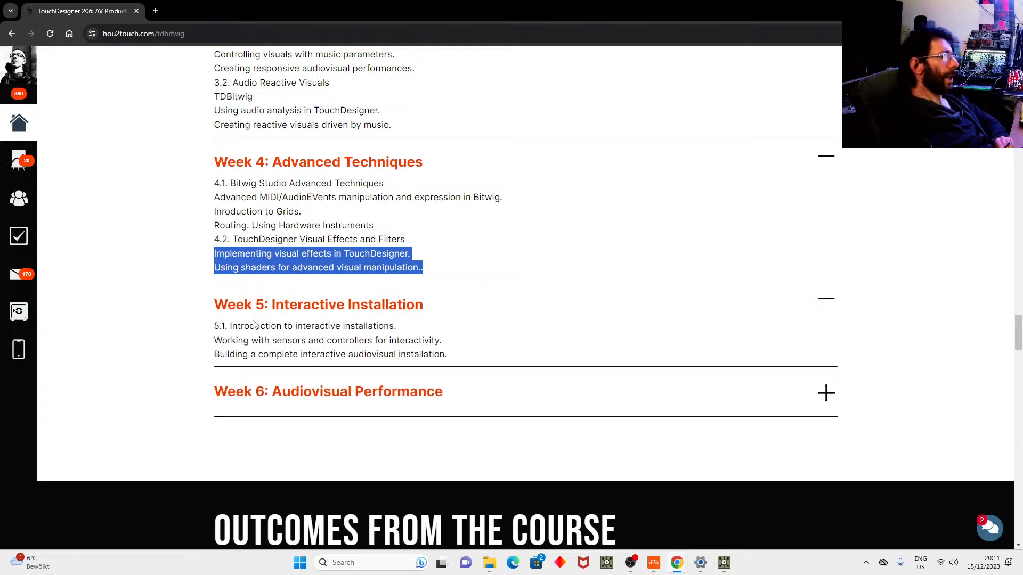
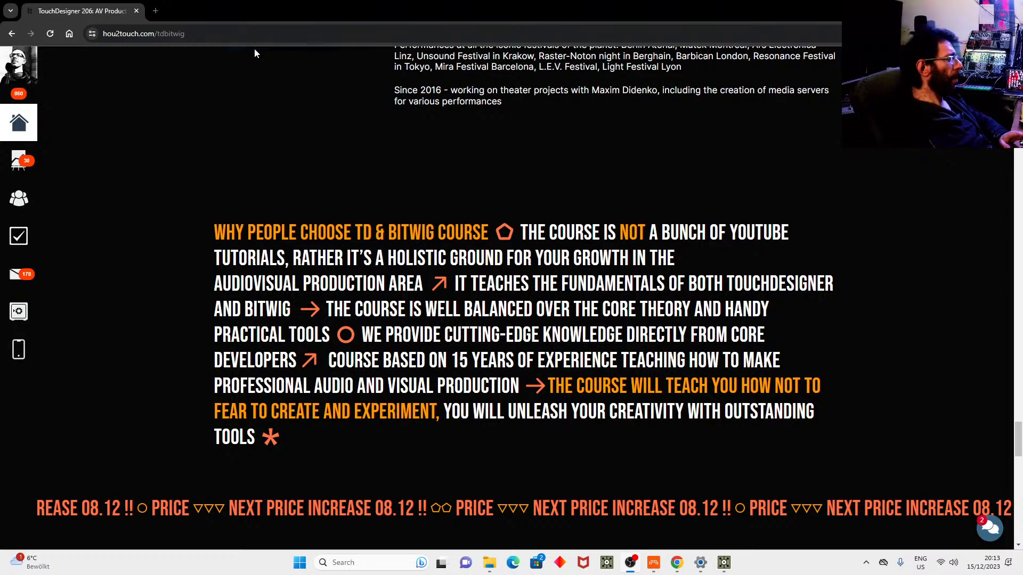
Open a new blank Chrome tab with Ctrl+T.
{"action": "key", "text": "ctrl+t"}
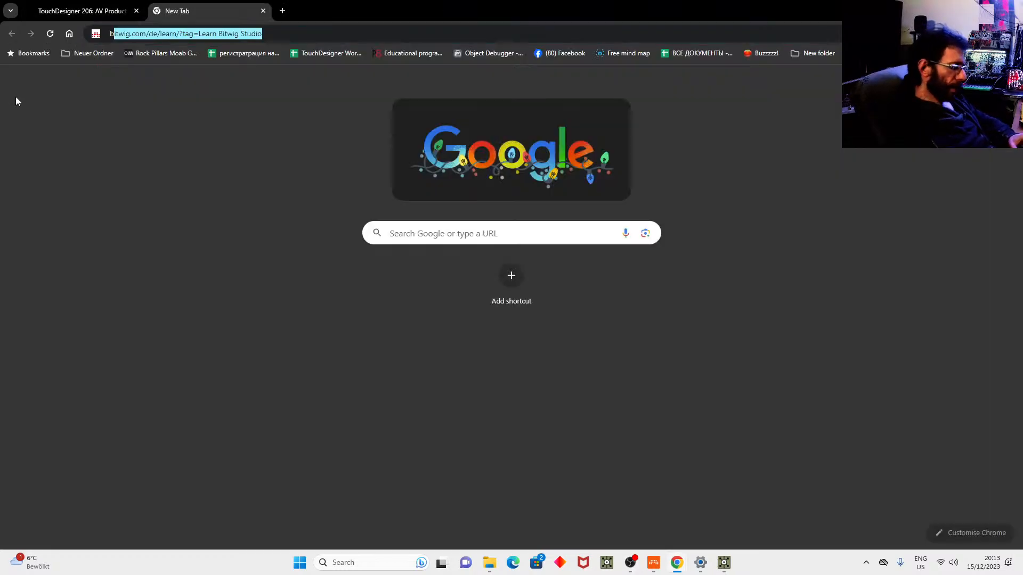
Go to the bitwig.com home page from the address bar.
{"action": "type", "text": "bi"}
{"action": "key", "text": "BackSpace"}
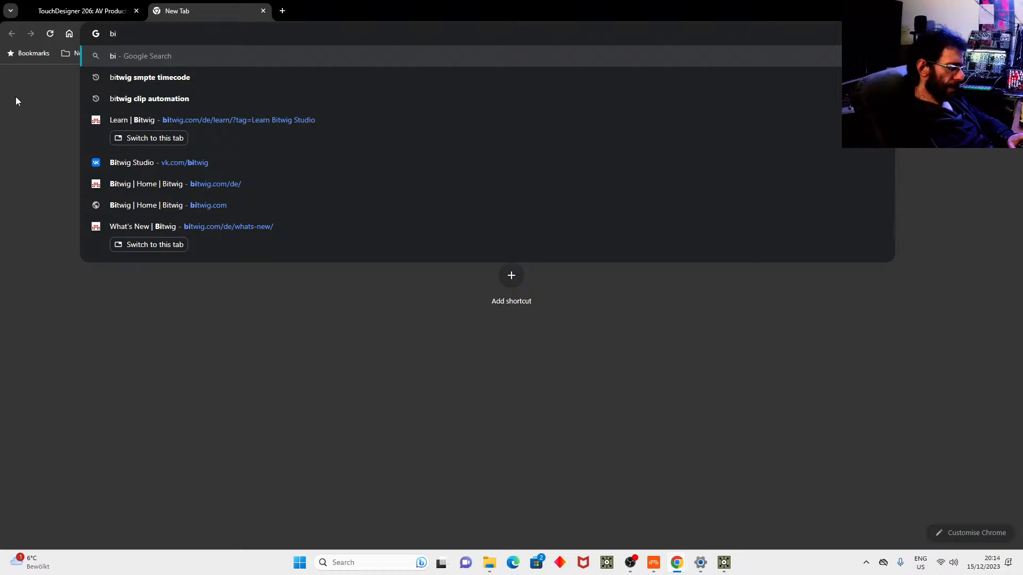
{"action": "type", "text": "tw"}
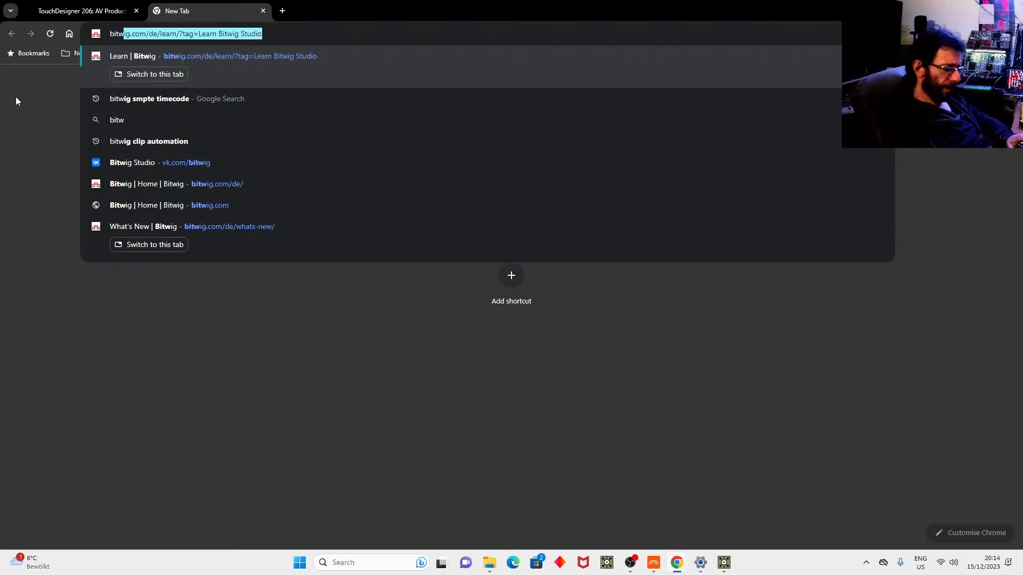
{"action": "left_click", "coordinate": [219, 200]}
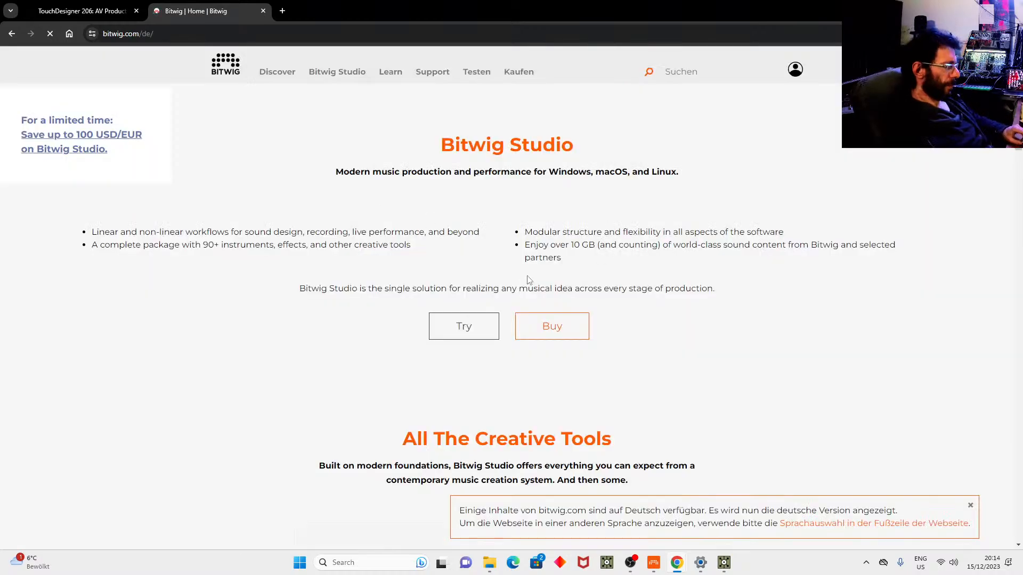
Open the Bitwig buy page and highlight the full Bitwig Studio 299 price.
{"action": "scroll", "coordinate": [585, 266], "scroll_direction": "down", "scroll_amount": 15}
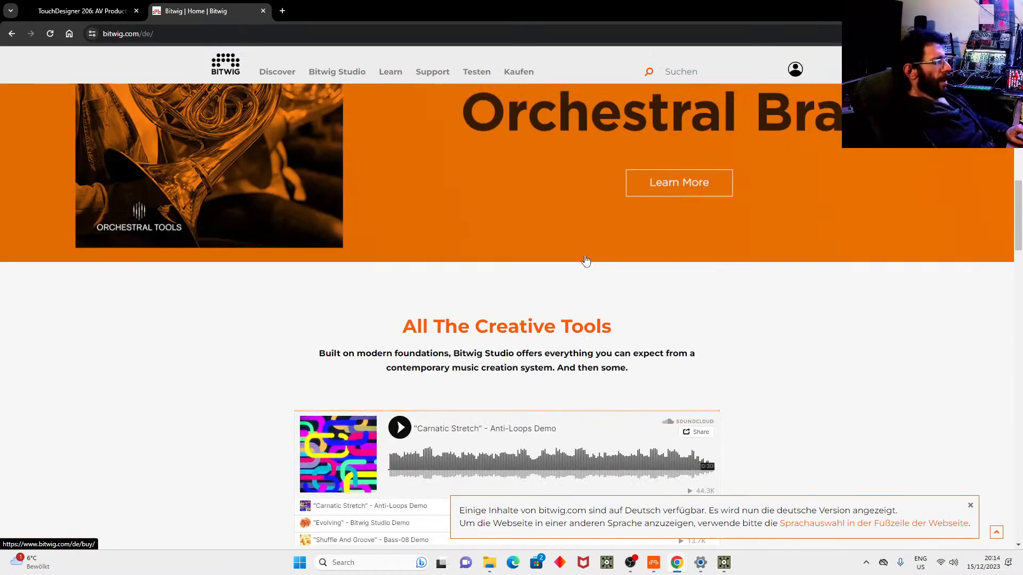
{"action": "scroll", "coordinate": [582, 258], "scroll_direction": "up", "scroll_amount": 5}
{"action": "scroll", "coordinate": [581, 259], "scroll_direction": "up", "scroll_amount": 1}
{"action": "left_click", "coordinate": [546, 256]}
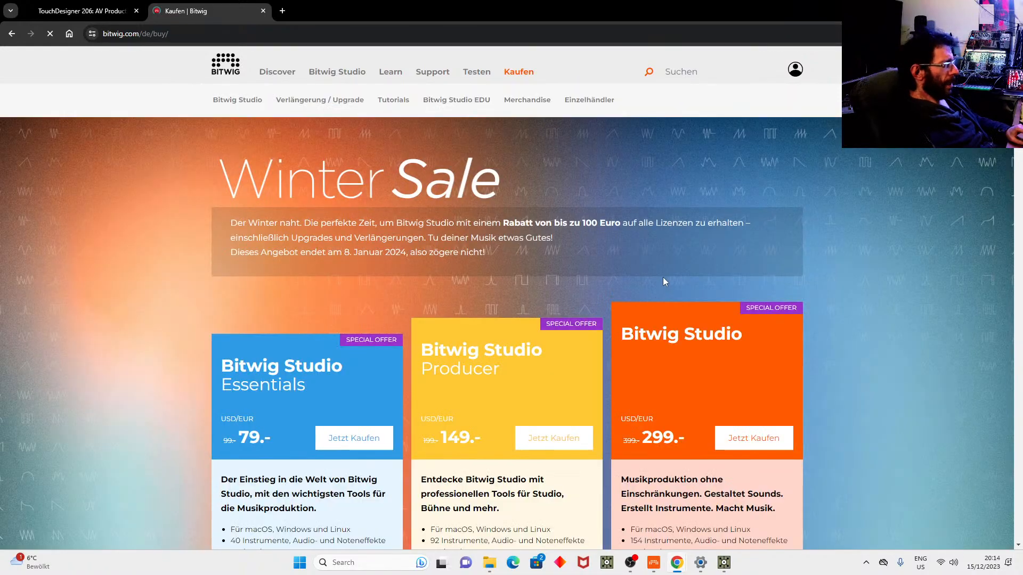
{"action": "scroll", "coordinate": [662, 277], "scroll_direction": "down", "scroll_amount": 3}
{"action": "left_click_drag", "start_coordinate": [640, 281], "coordinate": [679, 285]}
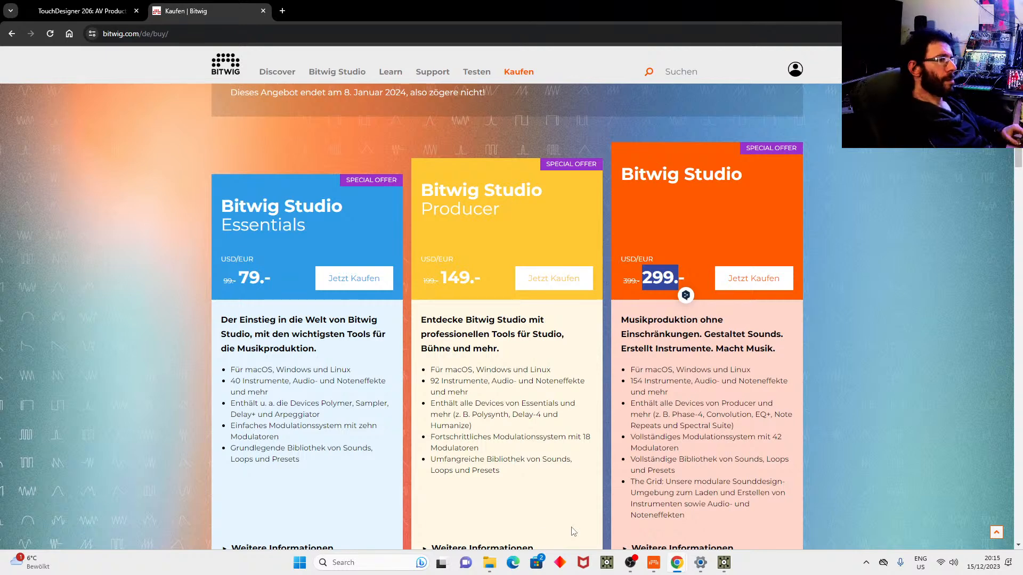
Glance at the TouchDesigner project, then return to the Bitwig buy page.
{"action": "mouse_move", "coordinate": [720, 564]}
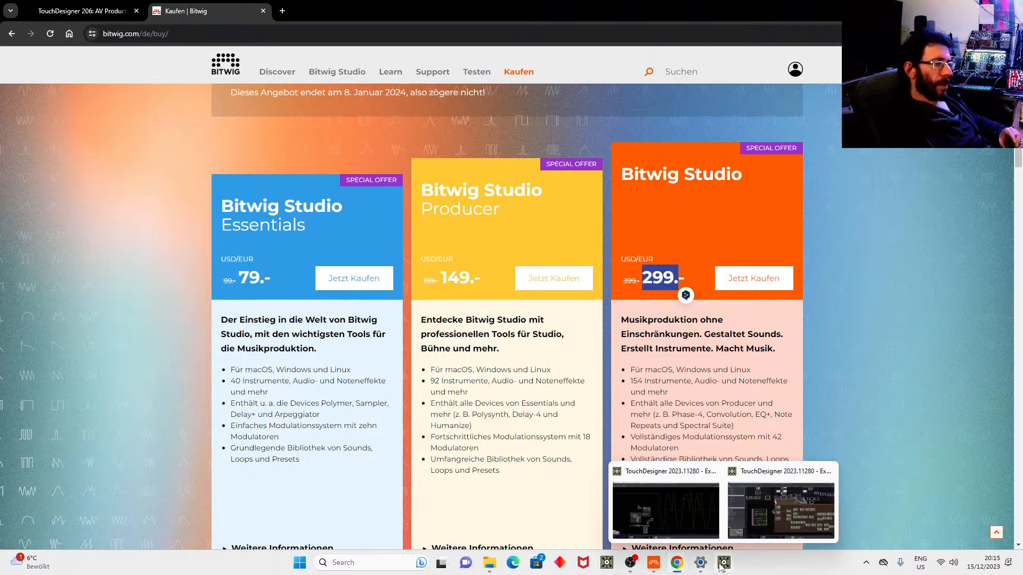
{"action": "left_click", "coordinate": [690, 512]}
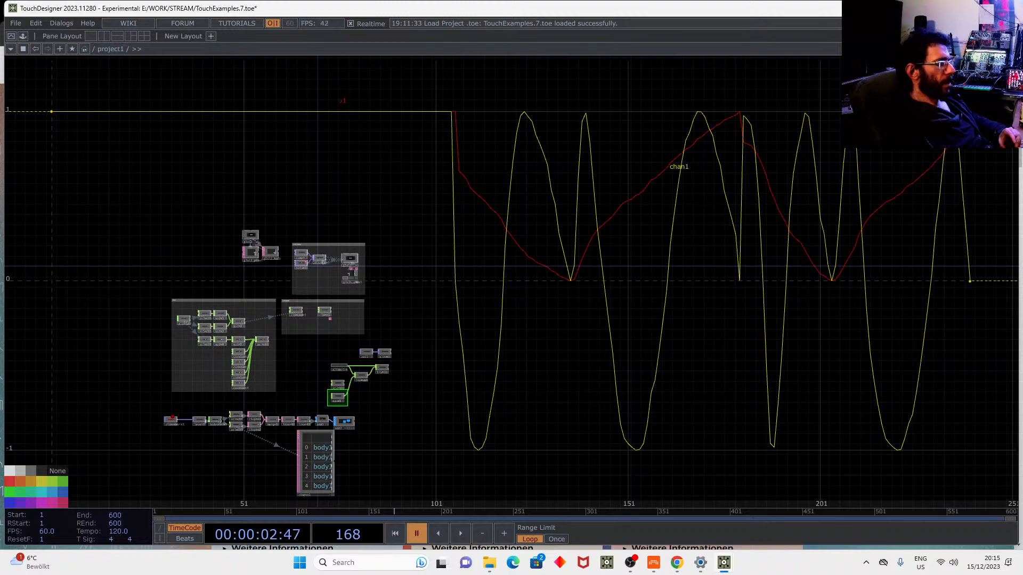
{"action": "key", "text": "alt+Tab"}
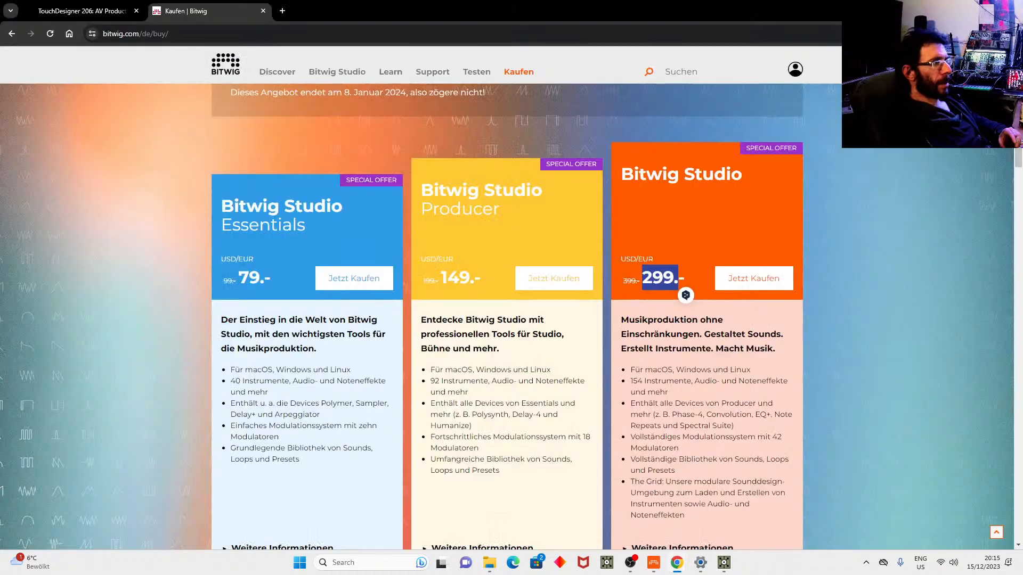
On the hou2touch tab, load the tdbitwig_updates What's New page.
{"action": "mouse_move", "coordinate": [653, 563]}
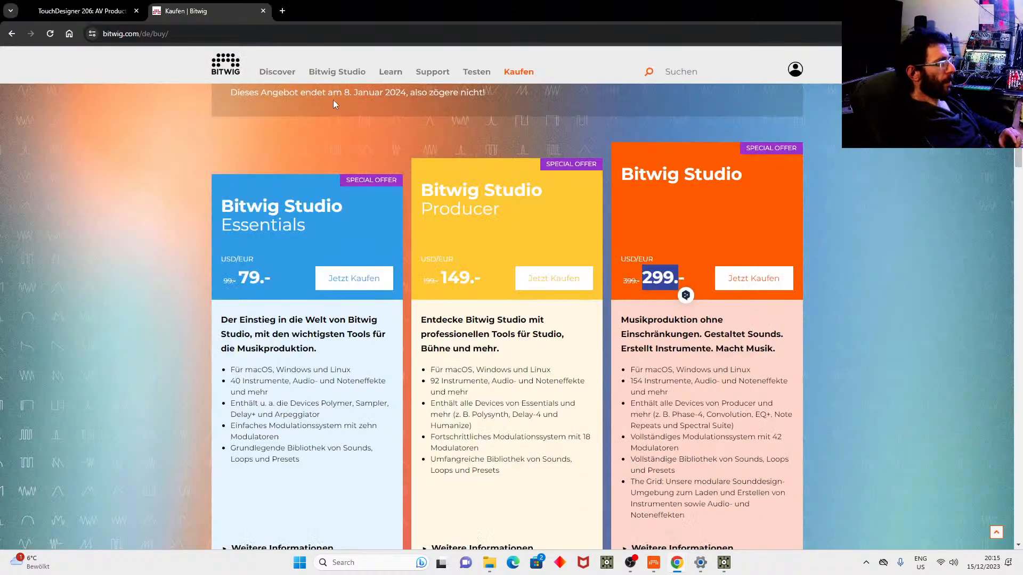
{"action": "left_click", "coordinate": [83, 10]}
{"action": "left_click", "coordinate": [204, 30]}
{"action": "left_click", "coordinate": [204, 30]}
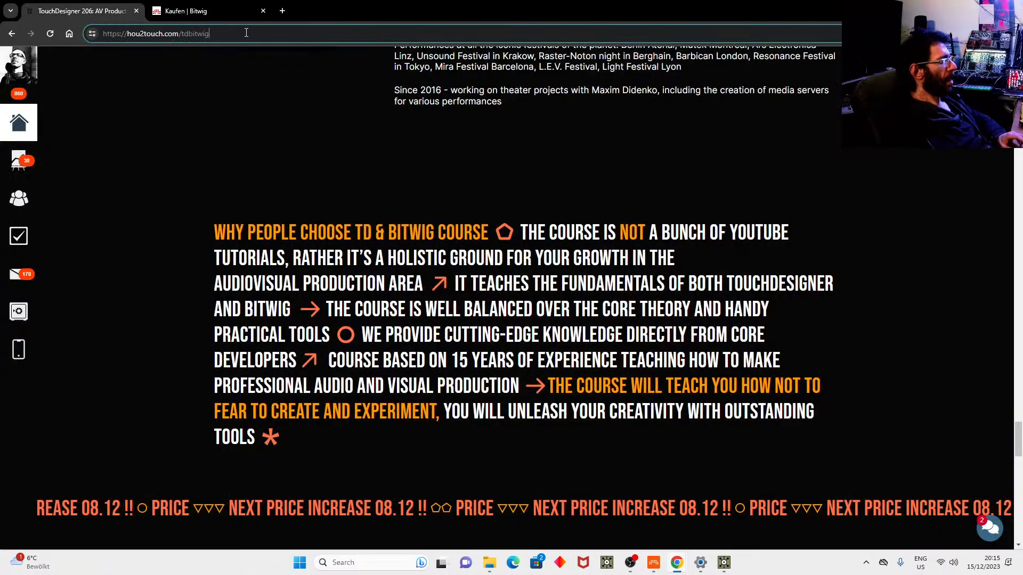
{"action": "type", "text": "_"}
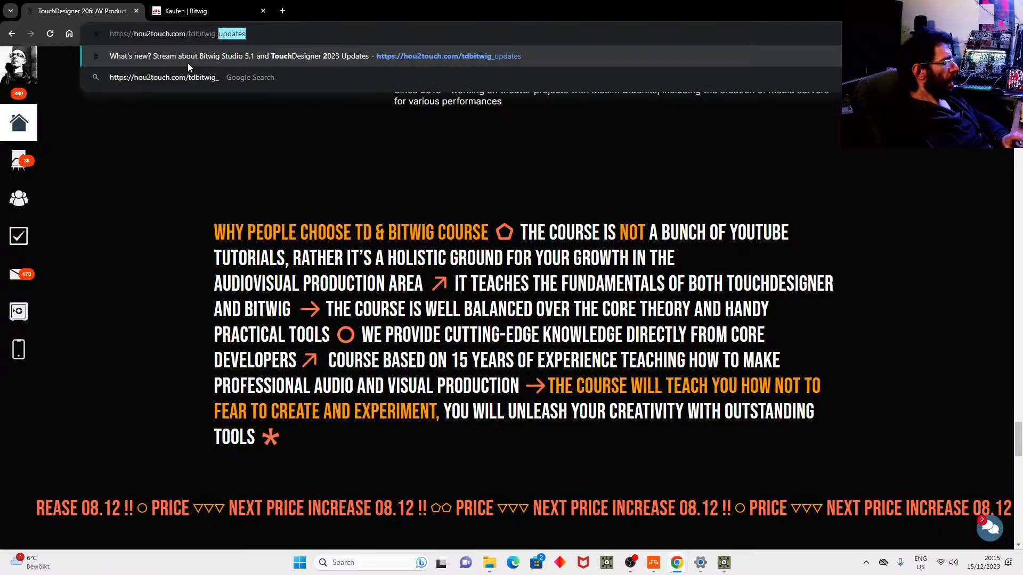
{"action": "left_click", "coordinate": [269, 31]}
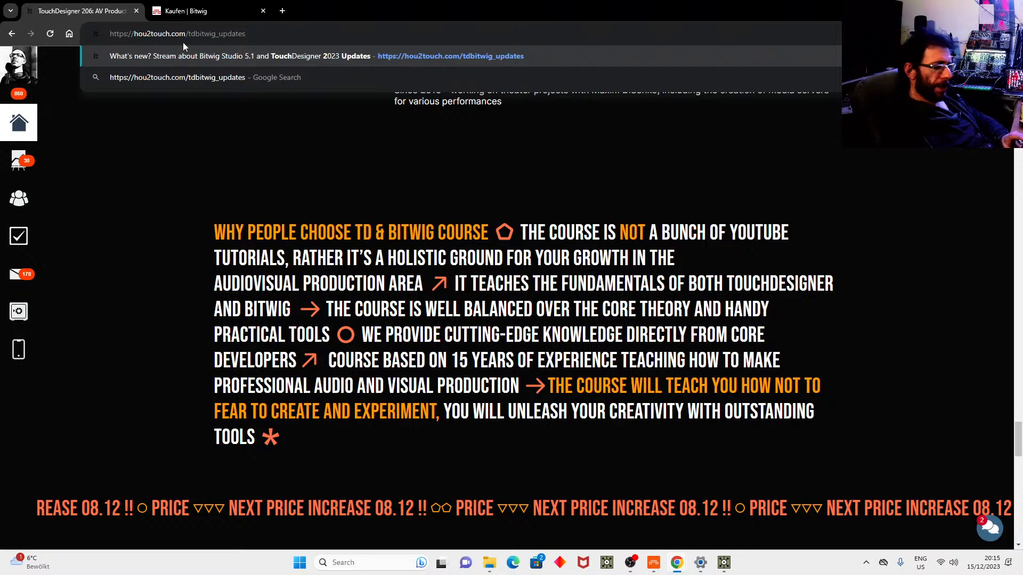
{"action": "key", "text": "Return"}
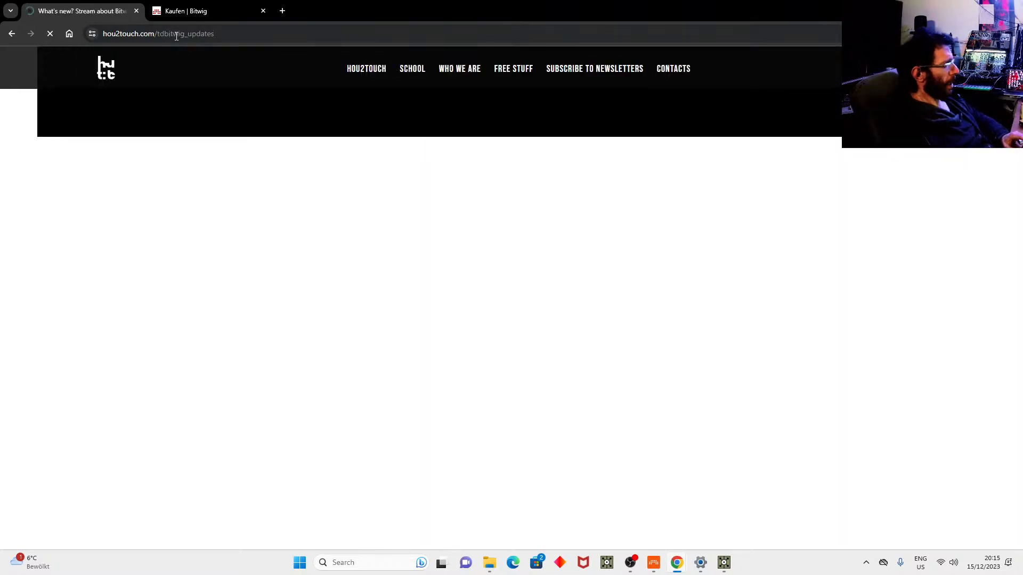
Review the updates page, then bring the TouchDesigner window to the front.
{"action": "left_click", "coordinate": [177, 34]}
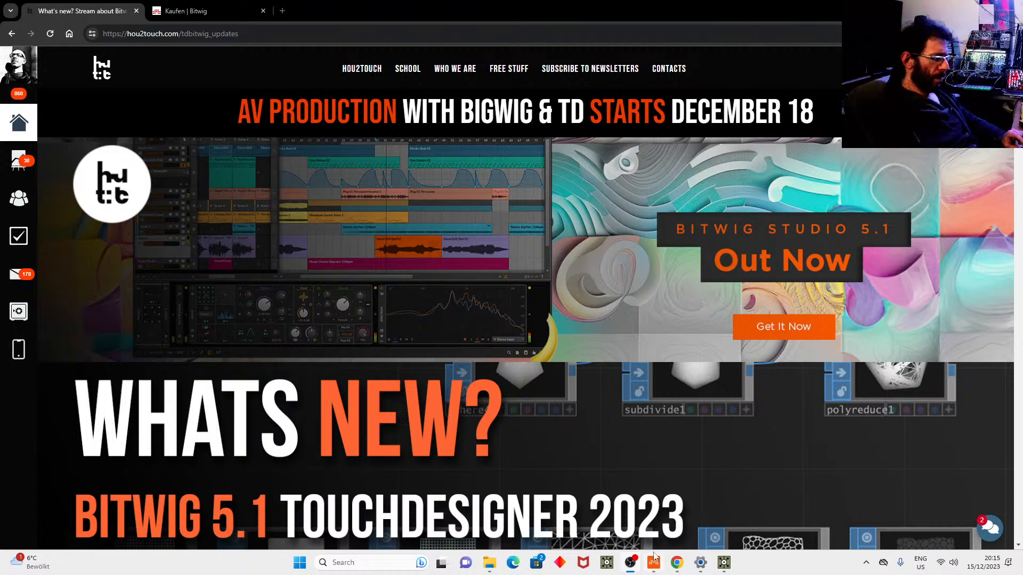
{"action": "left_click", "coordinate": [745, 482]}
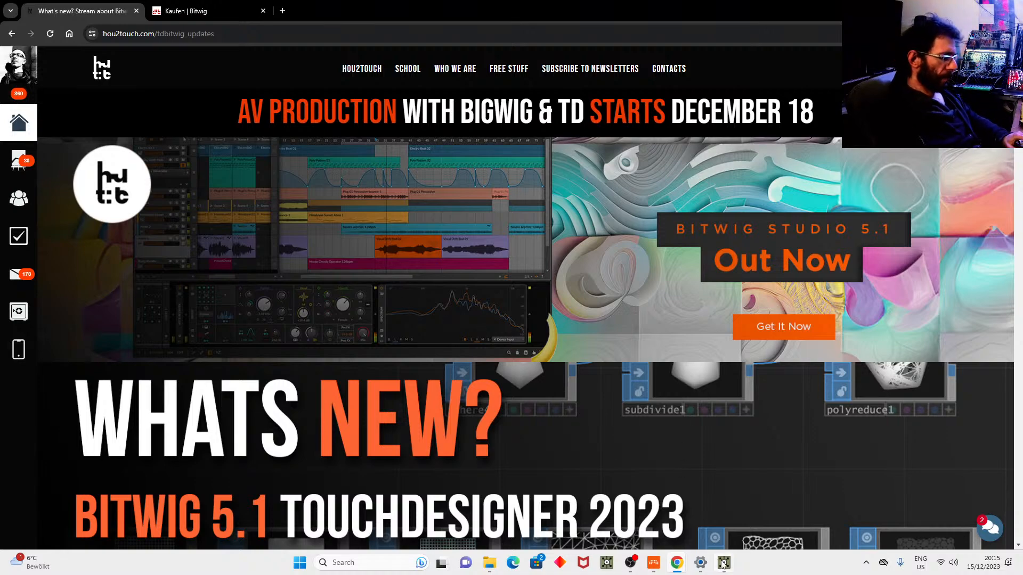
{"action": "mouse_move", "coordinate": [722, 564]}
{"action": "left_click", "coordinate": [700, 520]}
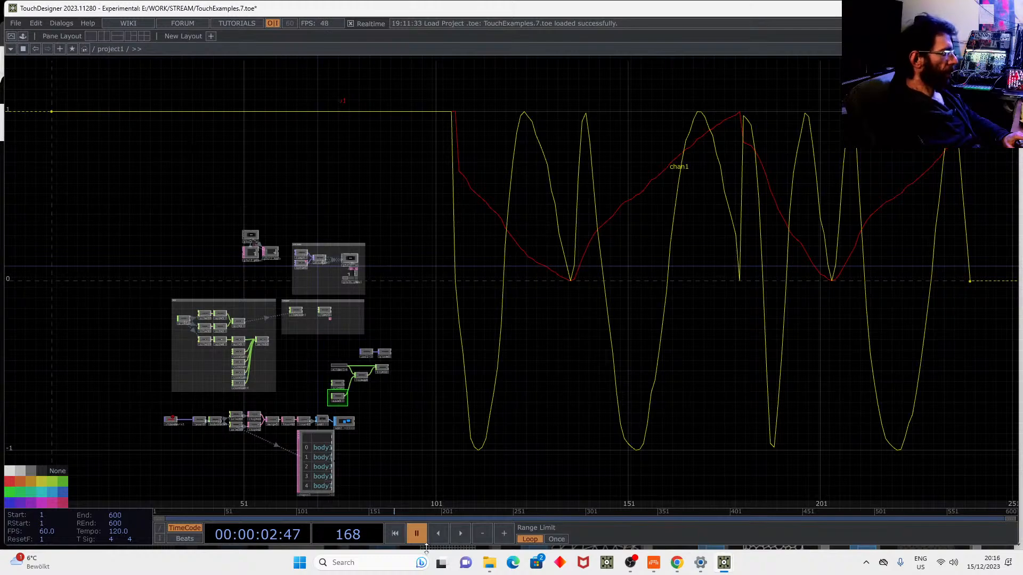
Bring up the BITWIG_VISUALS folder and the Bitwig_Visual.toe project.
{"action": "mouse_move", "coordinate": [489, 562]}
{"action": "left_click", "coordinate": [442, 528]}
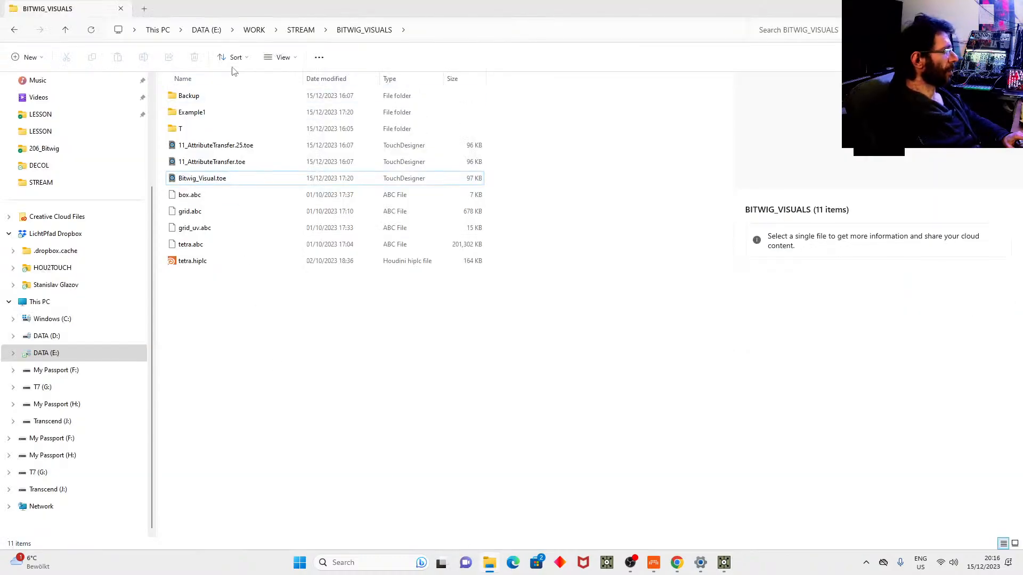
{"action": "mouse_move", "coordinate": [723, 563]}
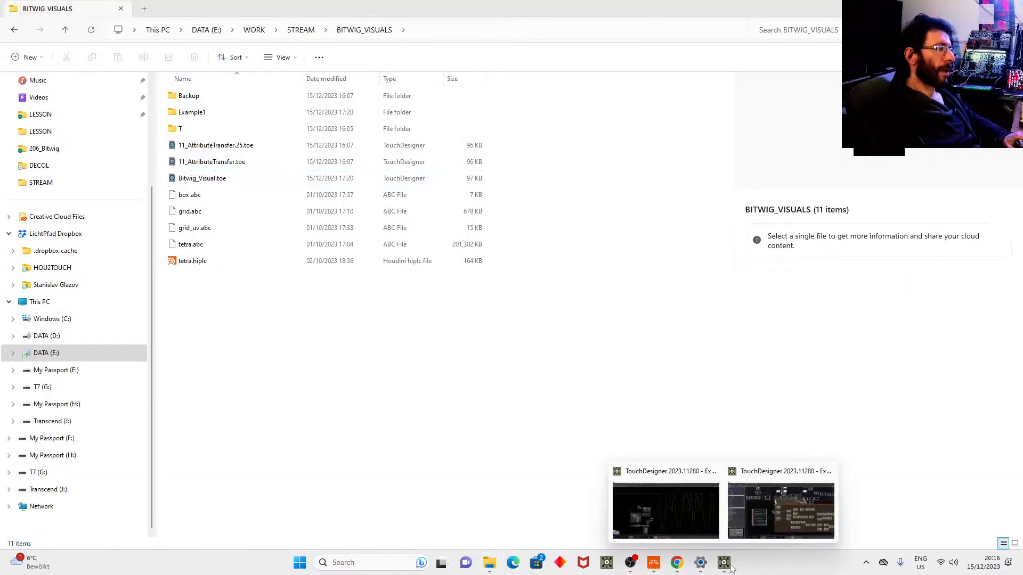
{"action": "left_click", "coordinate": [750, 529]}
{"action": "scroll", "coordinate": [682, 509], "scroll_direction": "down", "scroll_amount": 5}
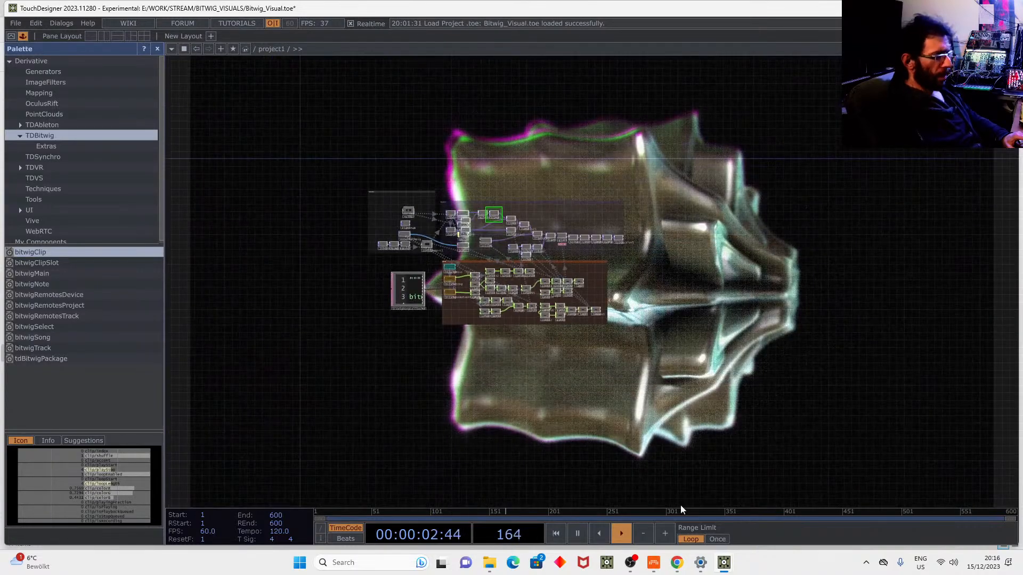
In TouchExamples.7.toe, delete the zed1 and bloom1 nodes.
{"action": "mouse_move", "coordinate": [723, 563]}
{"action": "left_click", "coordinate": [670, 528]}
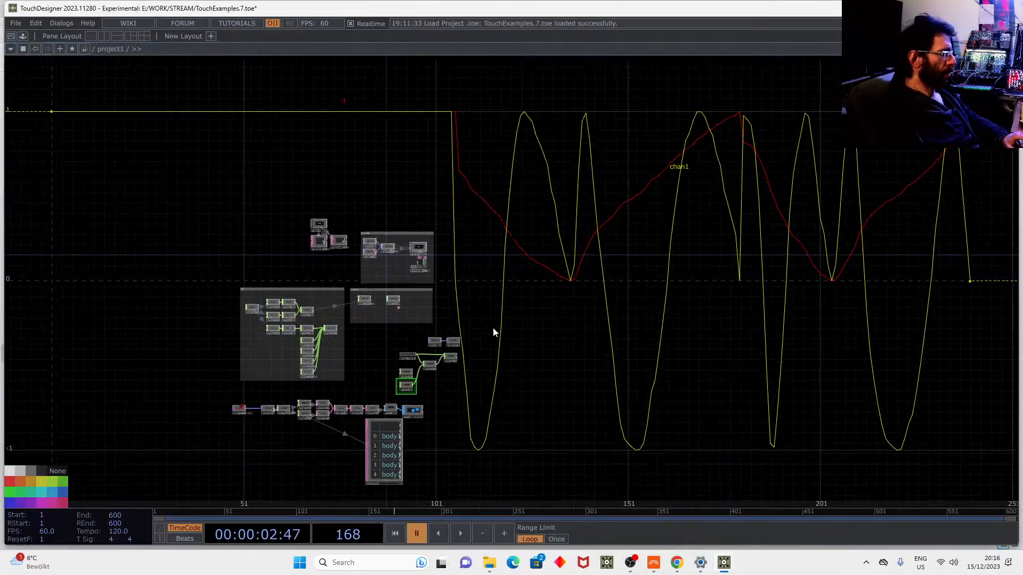
{"action": "scroll", "coordinate": [291, 237], "scroll_direction": "up", "scroll_amount": 5}
{"action": "scroll", "coordinate": [363, 215], "scroll_direction": "down", "scroll_amount": 3}
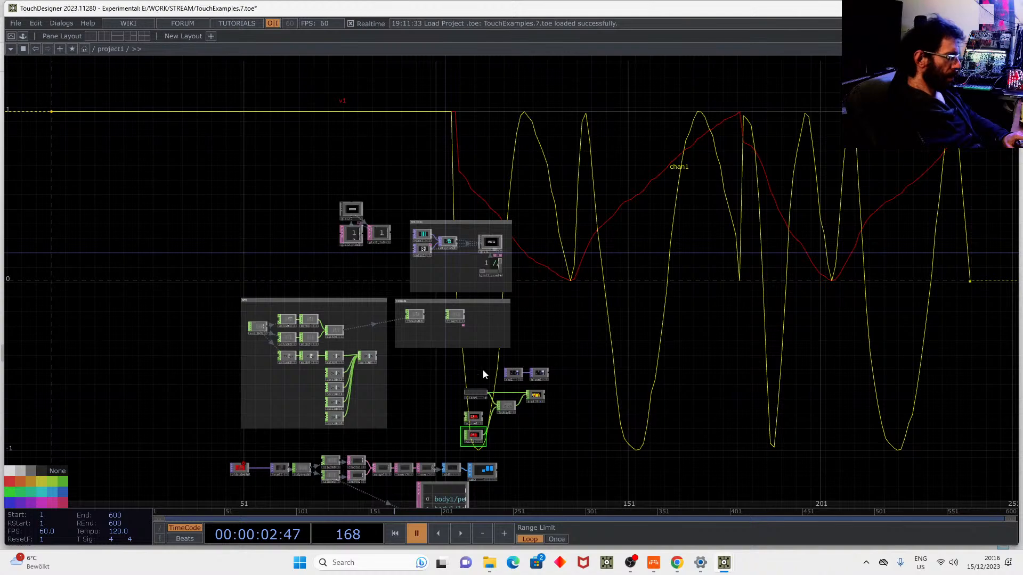
{"action": "scroll", "coordinate": [474, 362], "scroll_direction": "up", "scroll_amount": 4}
{"action": "left_click", "coordinate": [501, 354]}
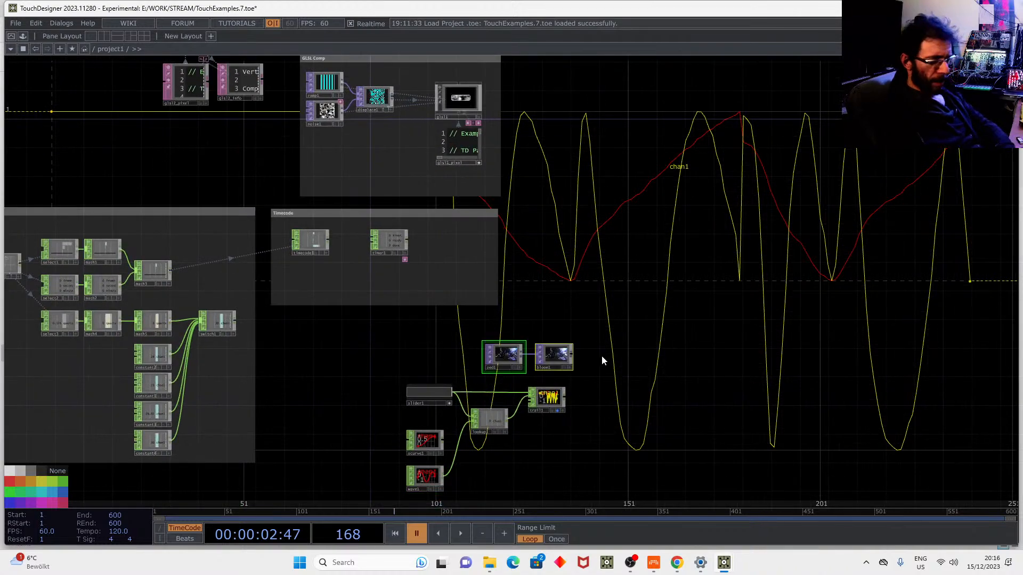
{"action": "key", "text": "Delete"}
Return through the BITWIG_VISUALS folder window up to the STREAM folder.
{"action": "left_click", "coordinate": [956, 8]}
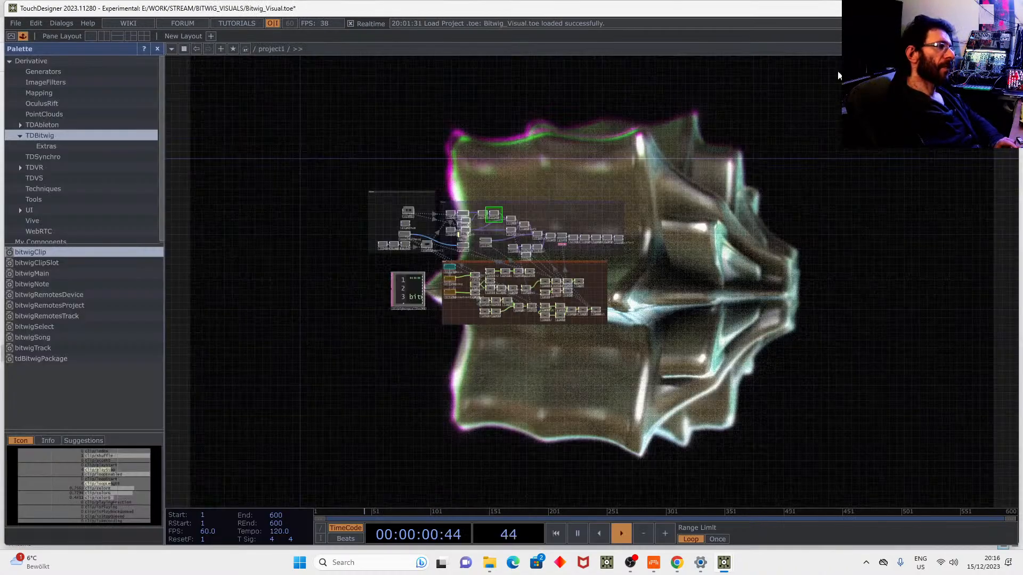
{"action": "left_click", "coordinate": [484, 562]}
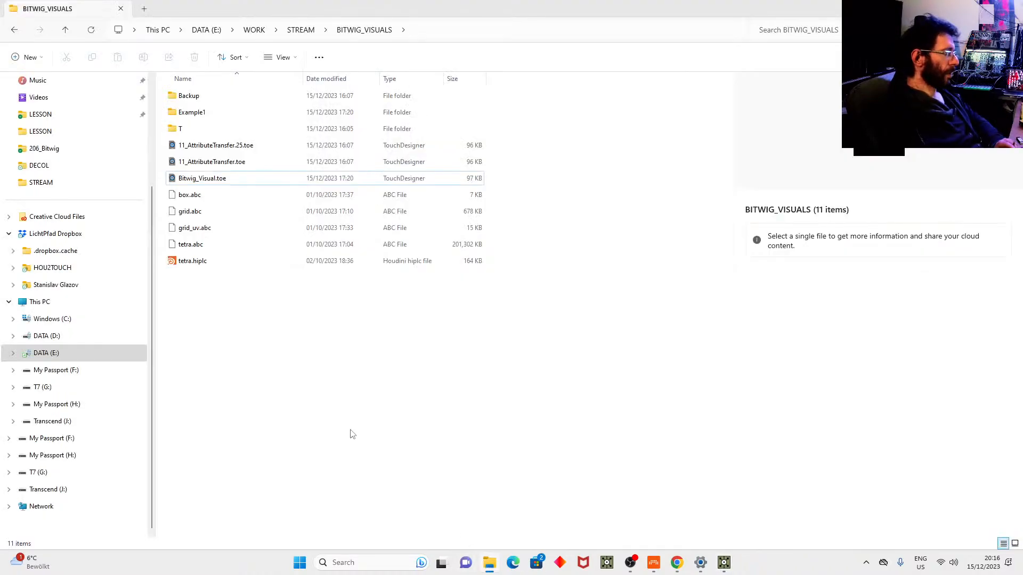
{"action": "left_click", "coordinate": [314, 32]}
Cancel the older build's version prompt and open ZedDepth.toe with TouchDesigner via Open with.
{"action": "double_click", "coordinate": [212, 229]}
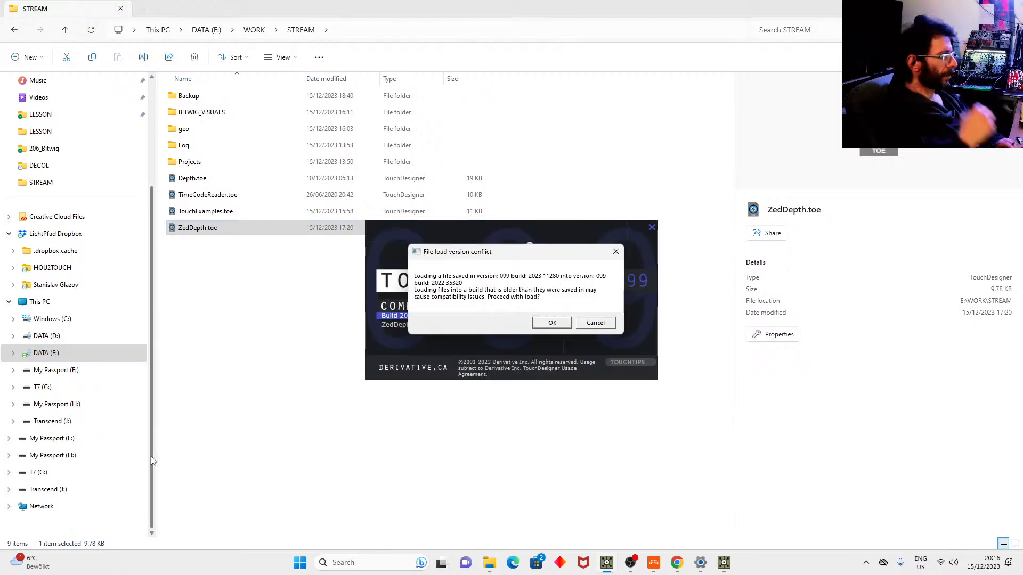
{"action": "left_click", "coordinate": [595, 323]}
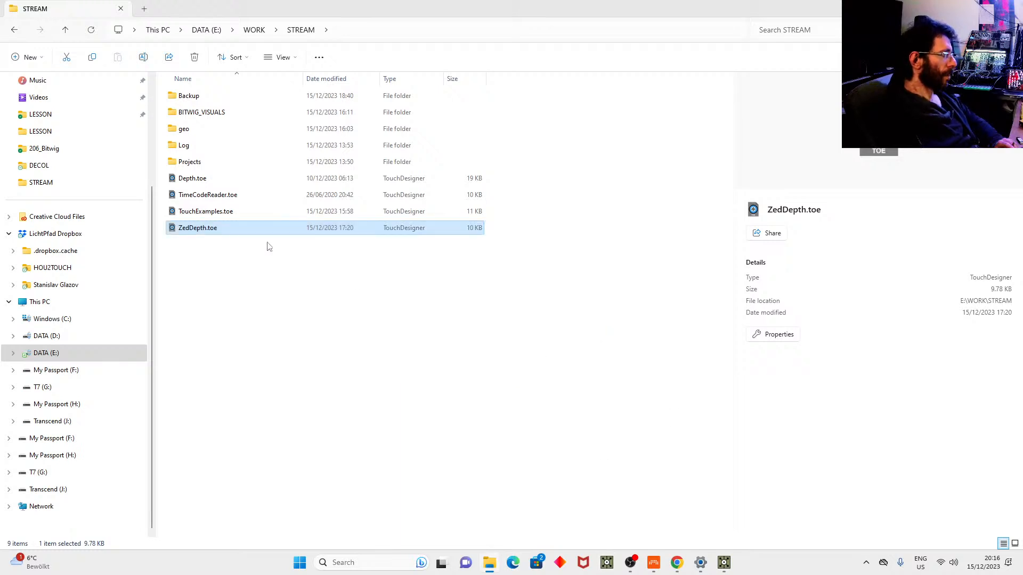
{"action": "right_click", "coordinate": [205, 229]}
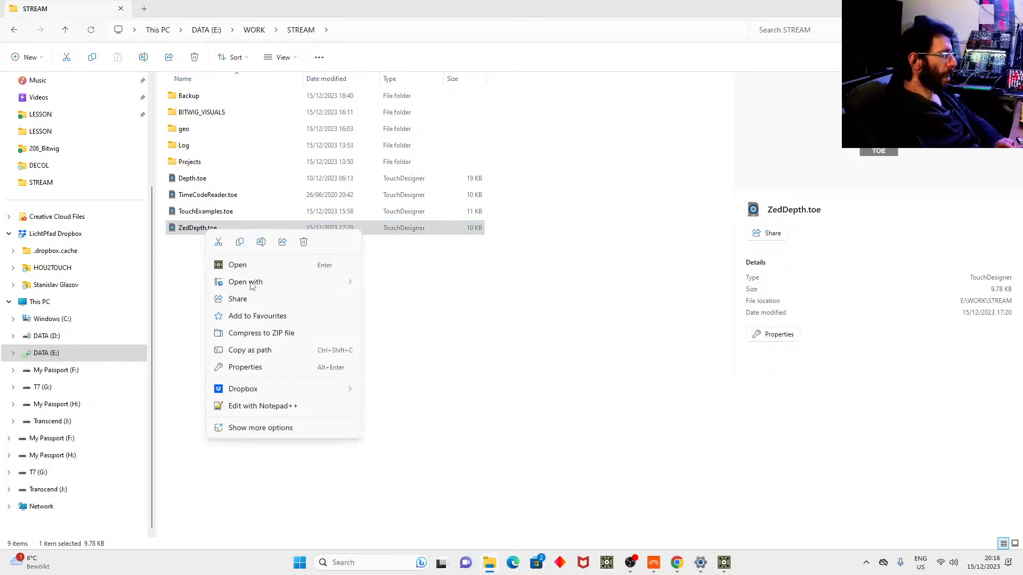
{"action": "mouse_move", "coordinate": [255, 283]}
{"action": "left_click", "coordinate": [408, 299]}
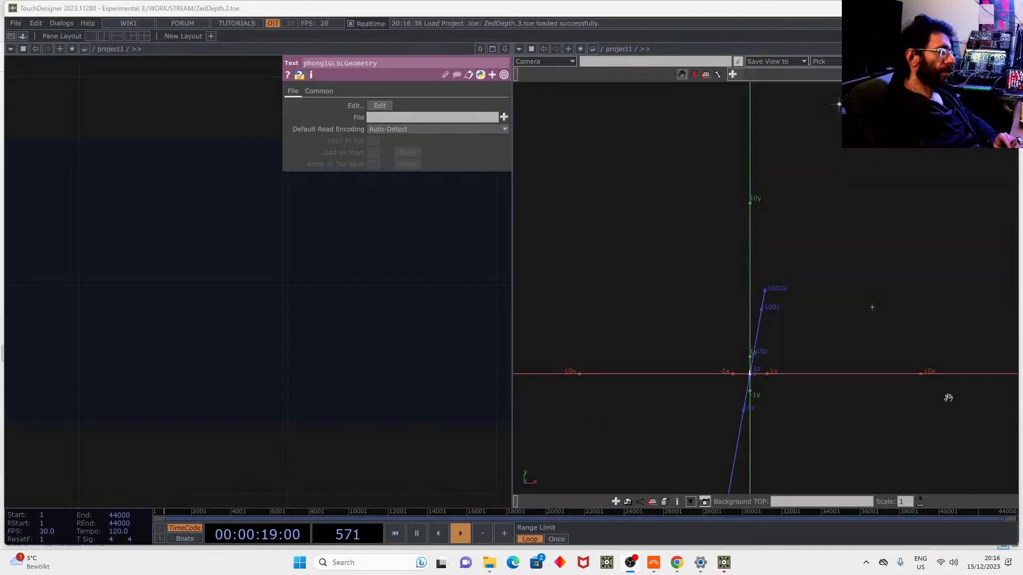
Use one full-width network pane, nudge render1, and frame the cam, render1 and bloom1 nodes.
{"action": "left_click", "coordinate": [493, 49]}
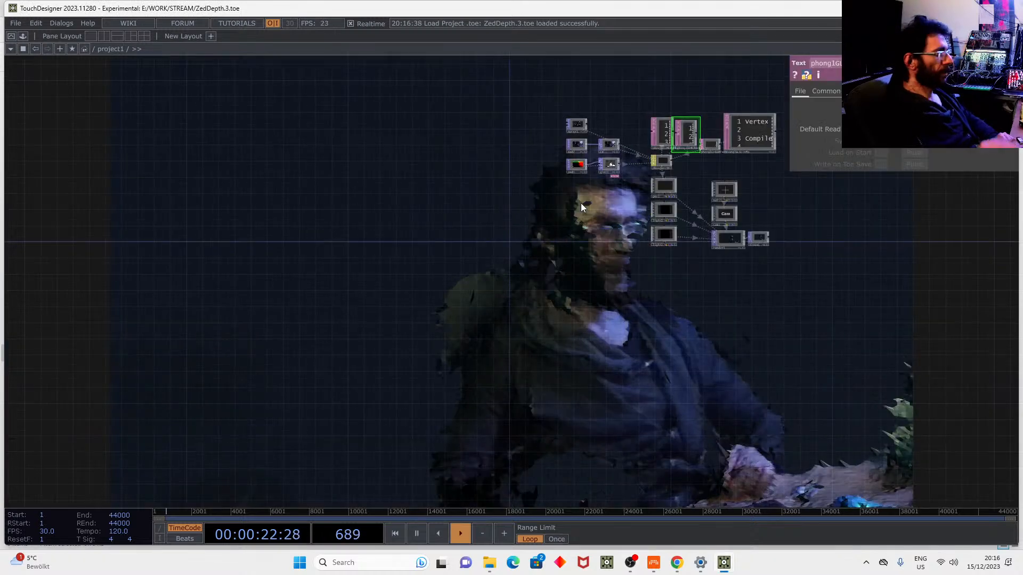
{"action": "scroll", "coordinate": [549, 208], "scroll_direction": "up", "scroll_amount": 8}
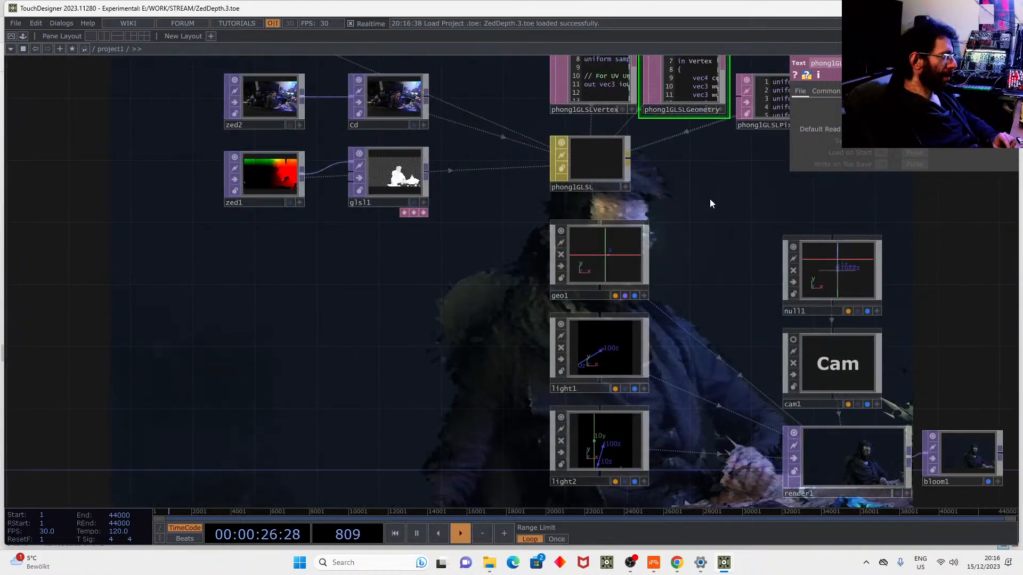
{"action": "left_click_drag", "start_coordinate": [718, 200], "coordinate": [405, 138]}
{"action": "left_click_drag", "start_coordinate": [662, 205], "coordinate": [556, 222]}
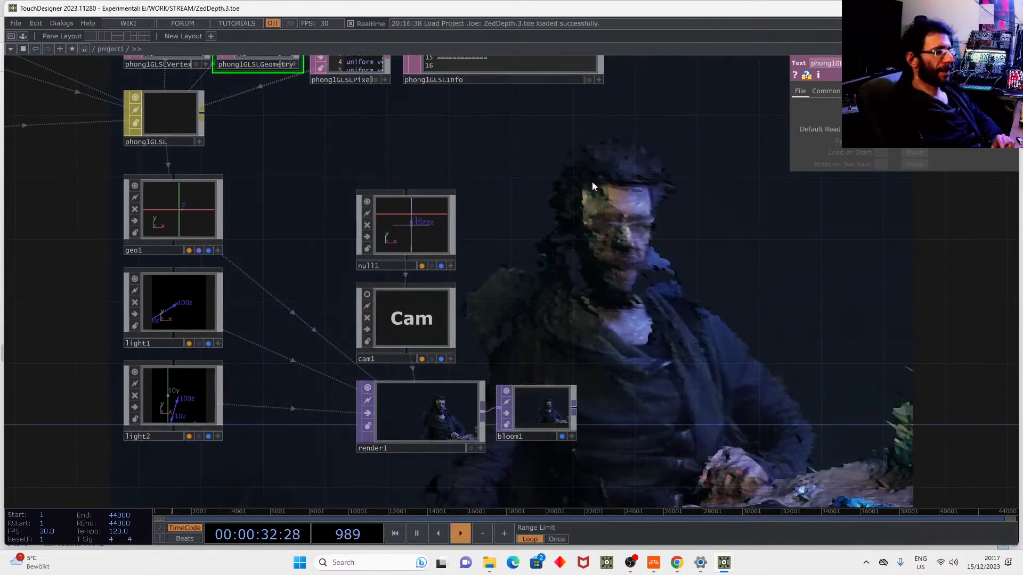
{"action": "left_click_drag", "start_coordinate": [574, 203], "coordinate": [739, 183]}
{"action": "left_click_drag", "start_coordinate": [554, 394], "coordinate": [524, 382]}
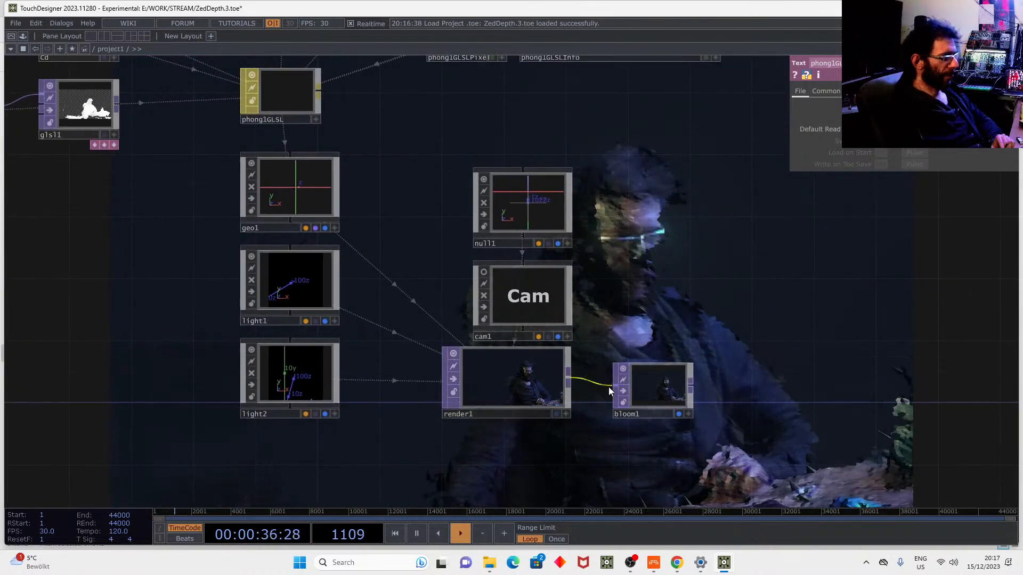
{"action": "scroll", "coordinate": [730, 368], "scroll_direction": "up", "scroll_amount": 5}
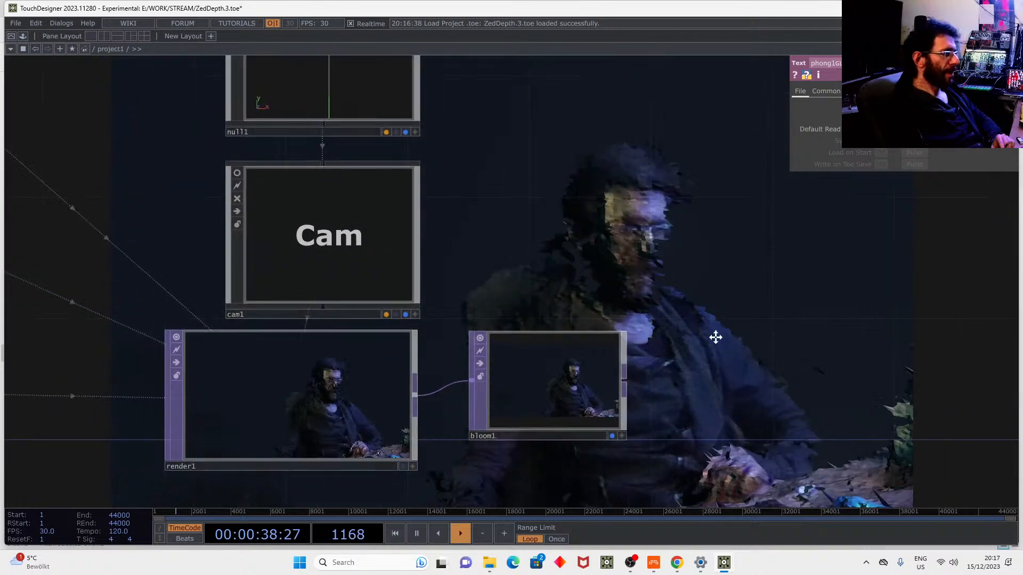
{"action": "left_click_drag", "start_coordinate": [727, 337], "coordinate": [652, 343]}
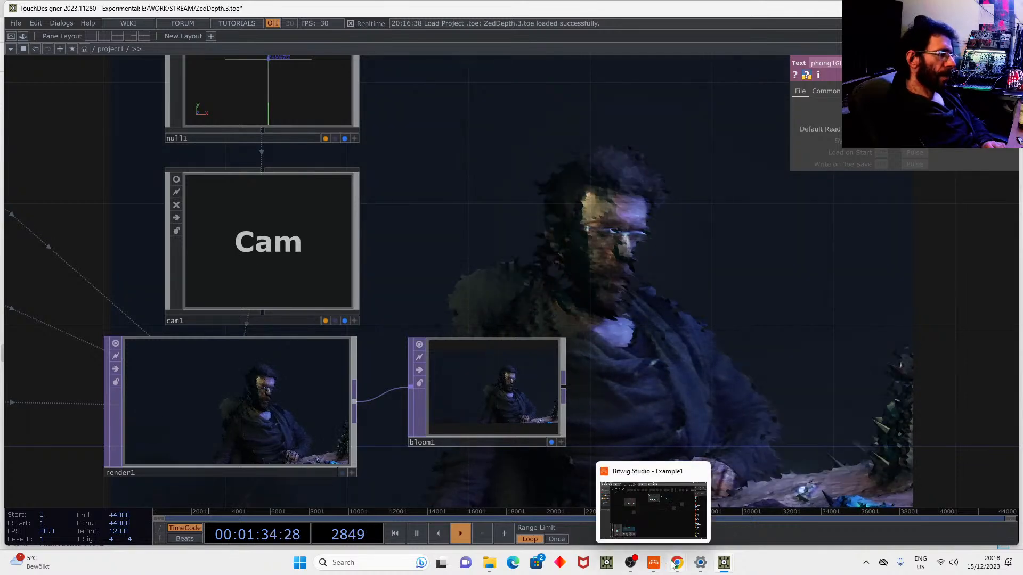
On the hou2touch course page, highlight the 275€ first installment and the EU VAT ID note.
{"action": "mouse_move", "coordinate": [675, 564]}
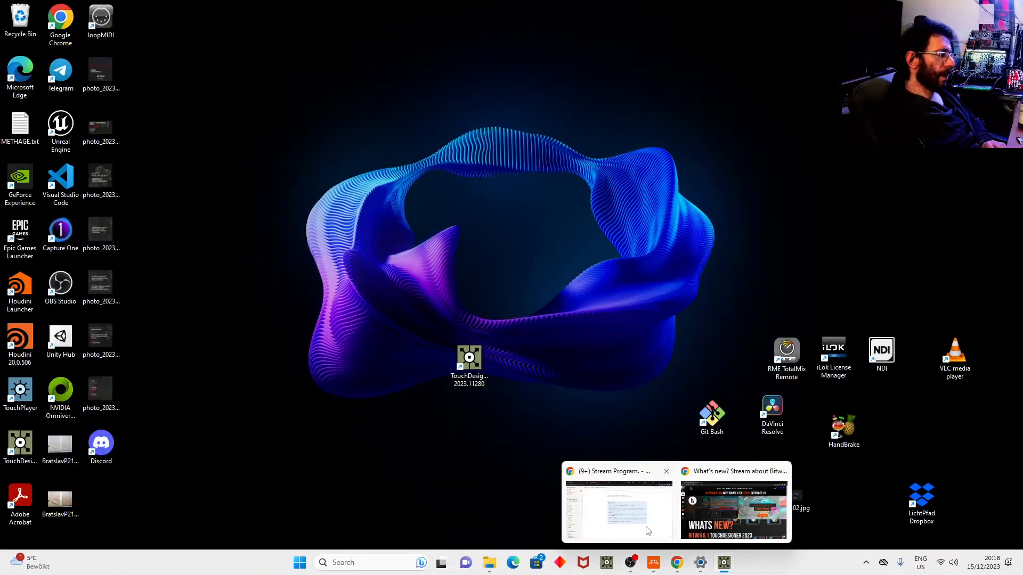
{"action": "left_click", "coordinate": [703, 519]}
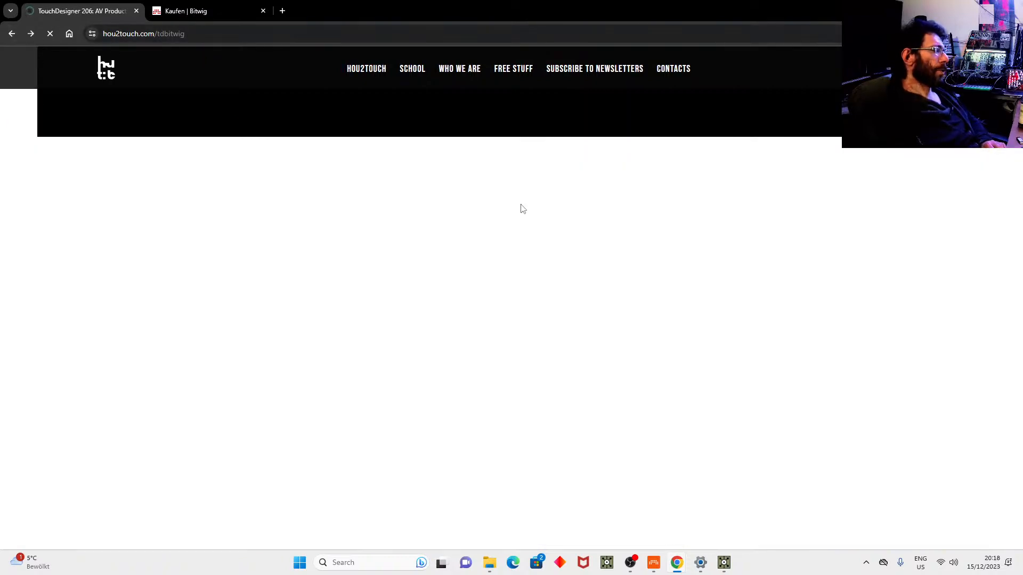
{"action": "scroll", "coordinate": [551, 263], "scroll_direction": "up", "scroll_amount": 10}
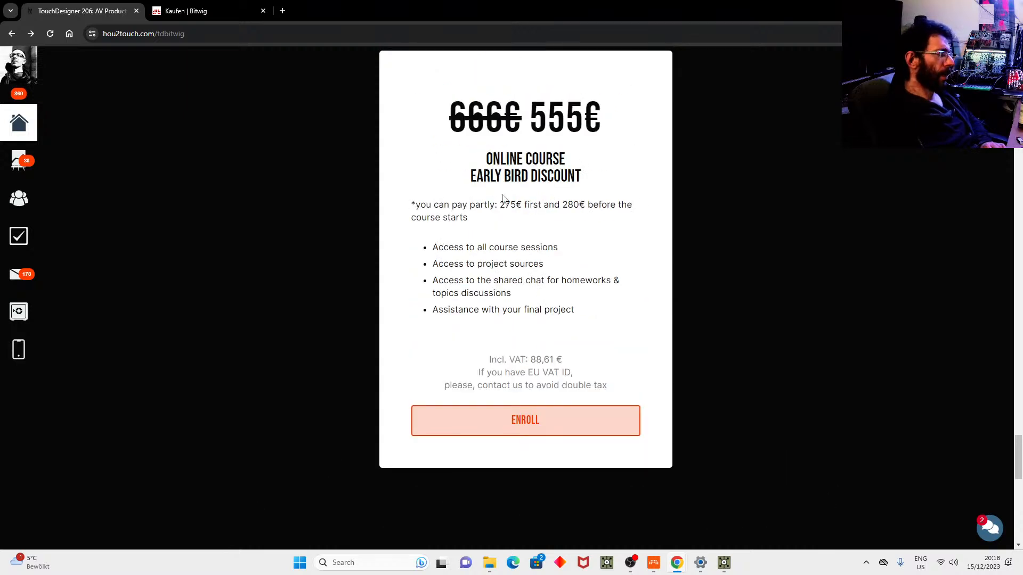
{"action": "left_click_drag", "start_coordinate": [498, 206], "coordinate": [522, 206]}
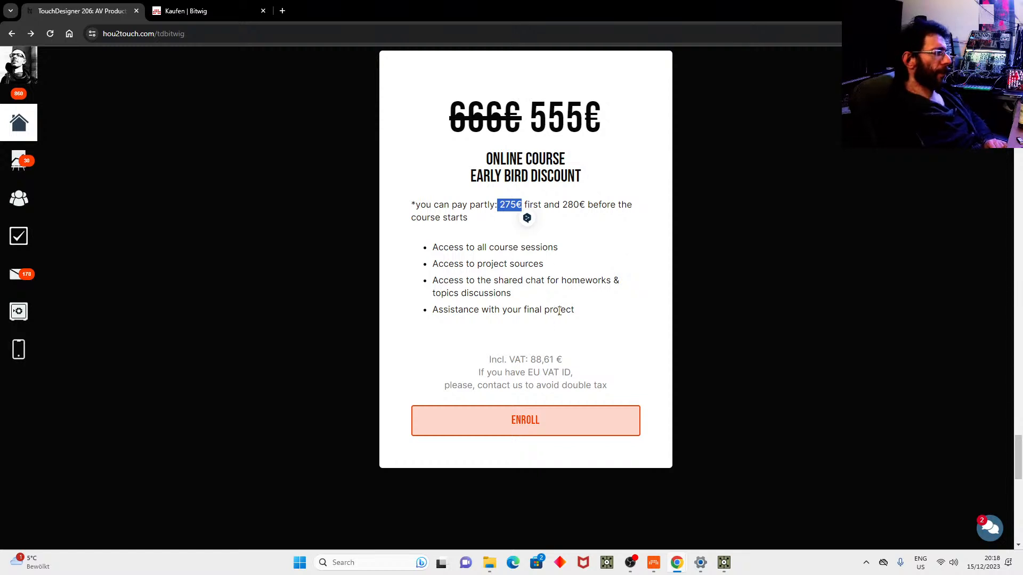
{"action": "left_click_drag", "start_coordinate": [527, 372], "coordinate": [627, 369]}
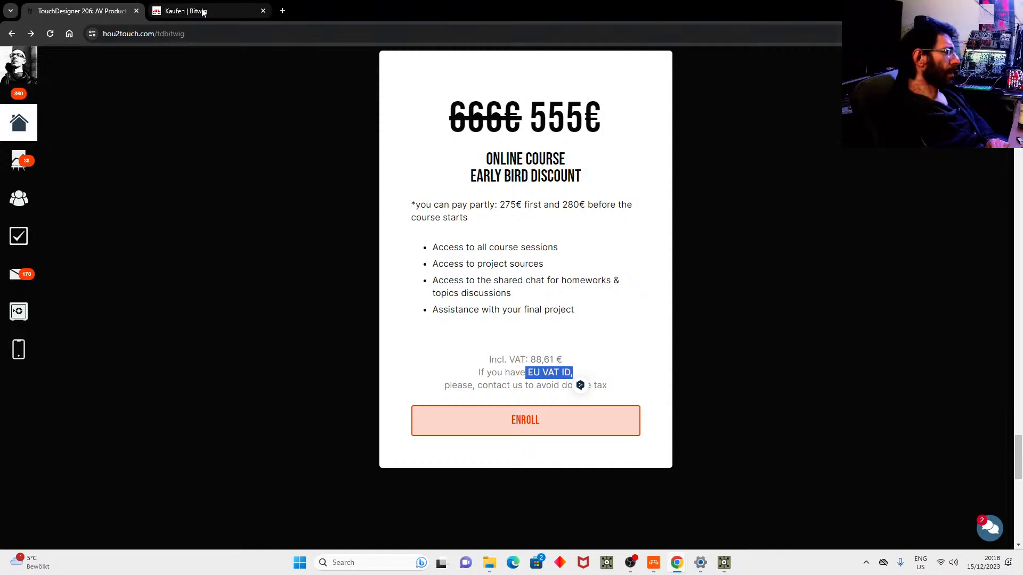
Check the Kaufen | Bitwig pricing tiers, then return to Bitwig Studio.
{"action": "mouse_move", "coordinate": [203, 12]}
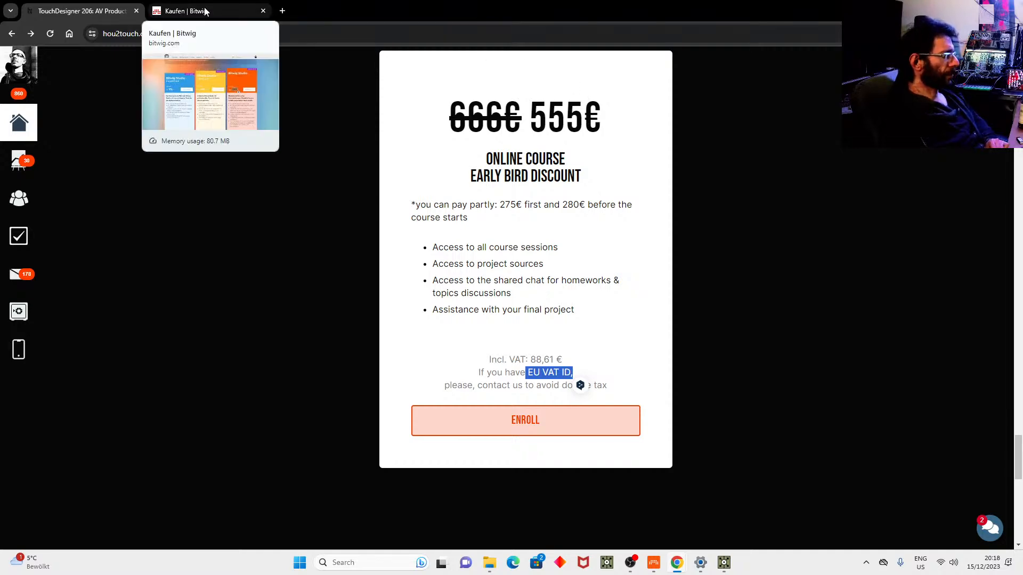
{"action": "left_click", "coordinate": [205, 12]}
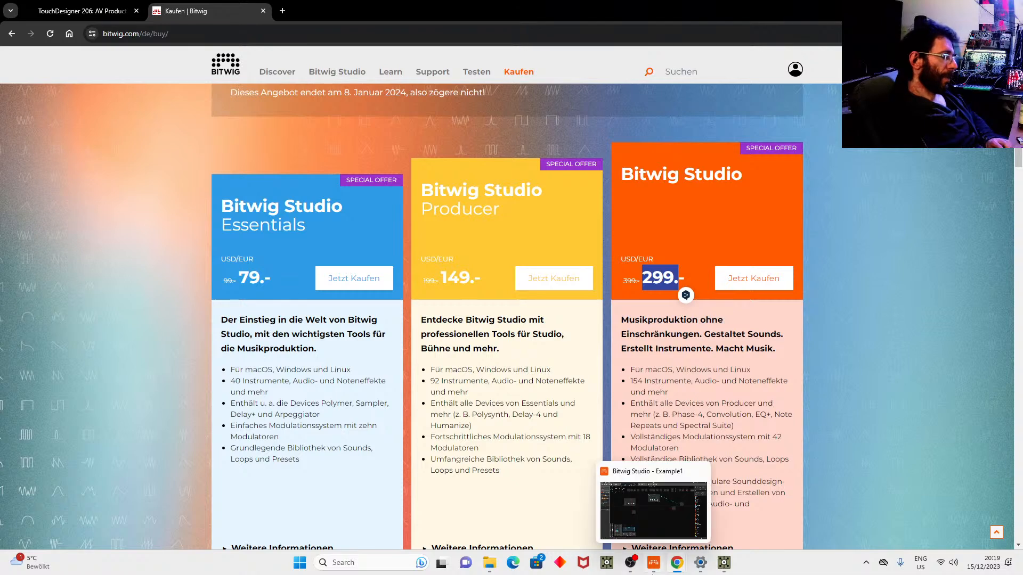
{"action": "left_click", "coordinate": [653, 563]}
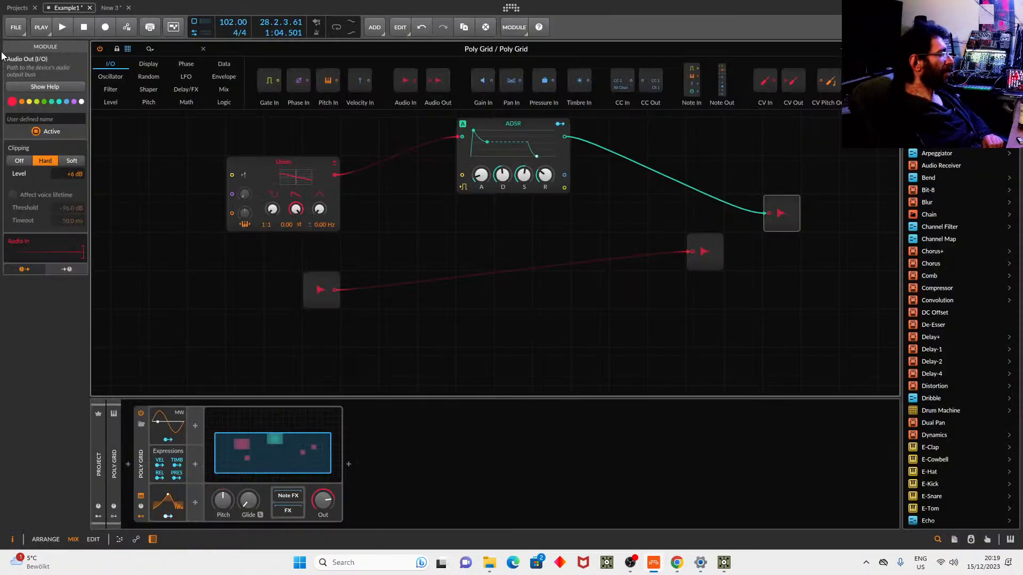
In the Projects mixer, select Acoustic Bass FX 07 and open its Sampler release chain.
{"action": "left_click", "coordinate": [17, 8]}
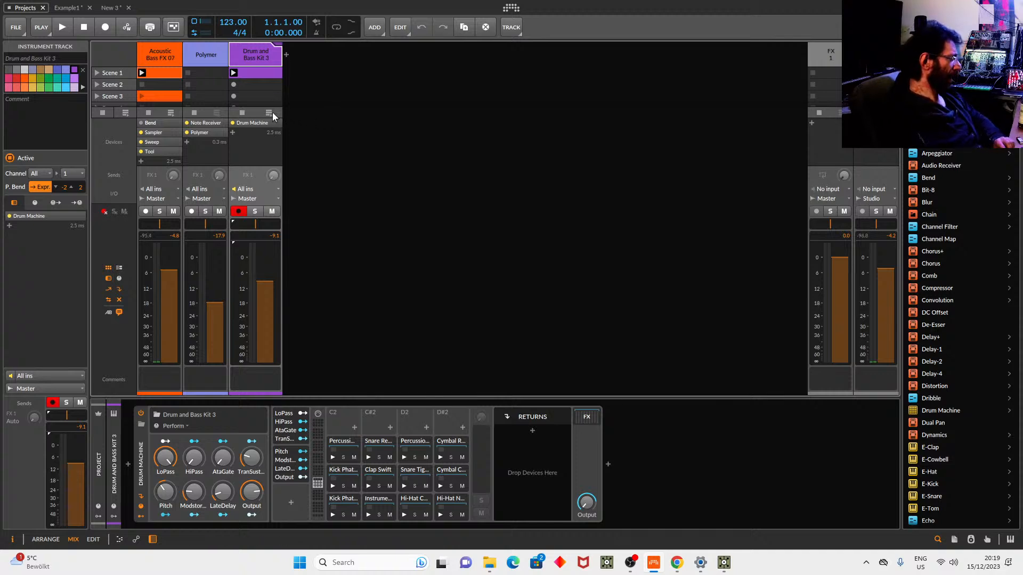
{"action": "left_click", "coordinate": [159, 61]}
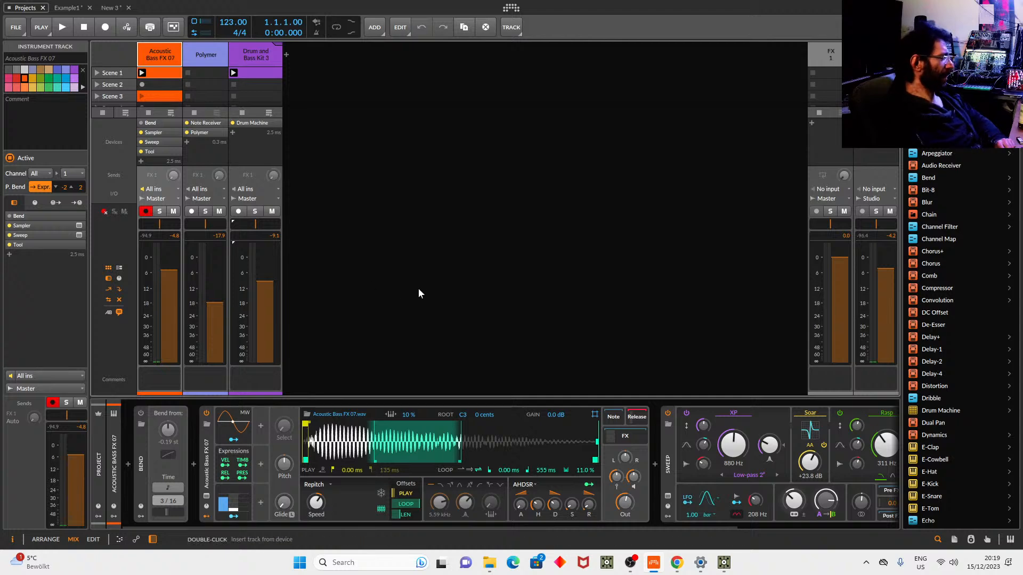
{"action": "left_click", "coordinate": [207, 461]}
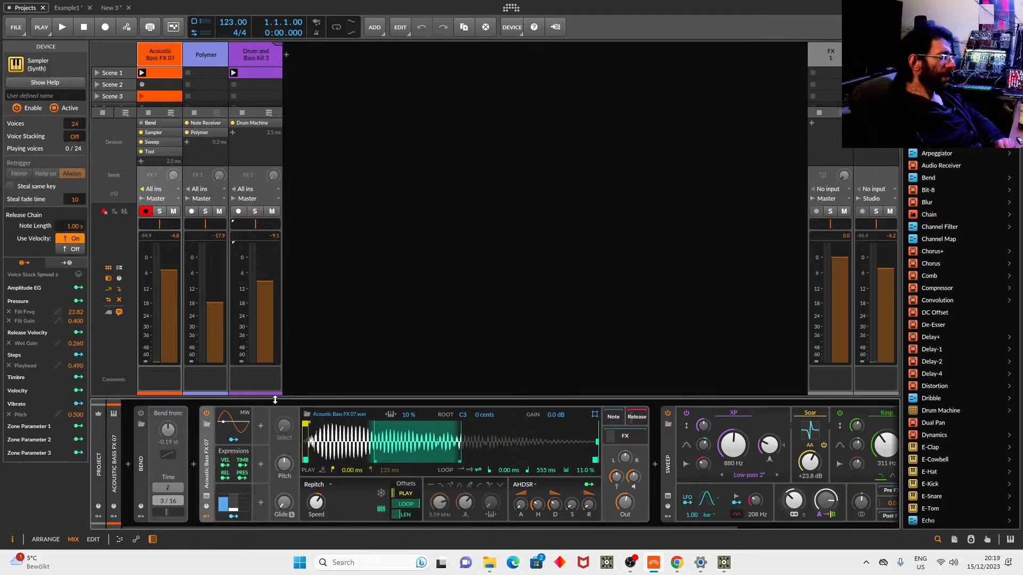
{"action": "left_click", "coordinate": [636, 417]}
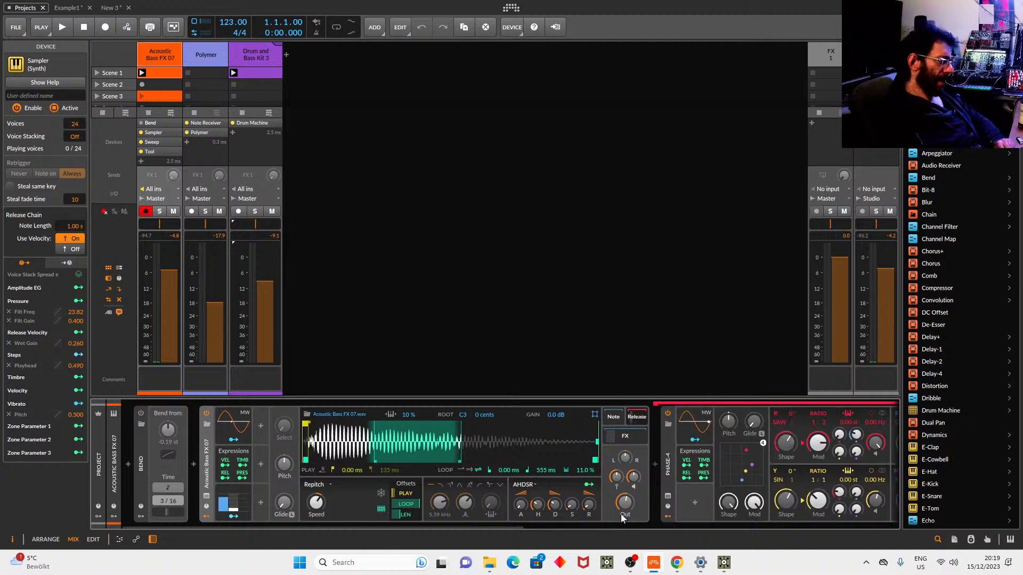
Scroll the device panel and show the Peak Limiter and NDI Output chain.
{"action": "left_click_drag", "start_coordinate": [506, 524], "coordinate": [666, 525]}
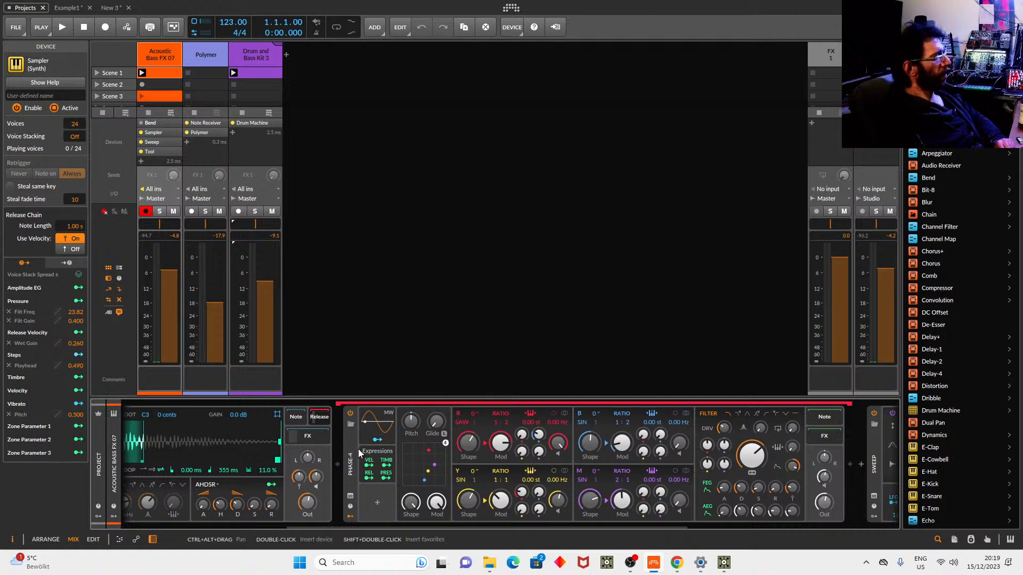
{"action": "left_click_drag", "start_coordinate": [380, 525], "coordinate": [196, 543]}
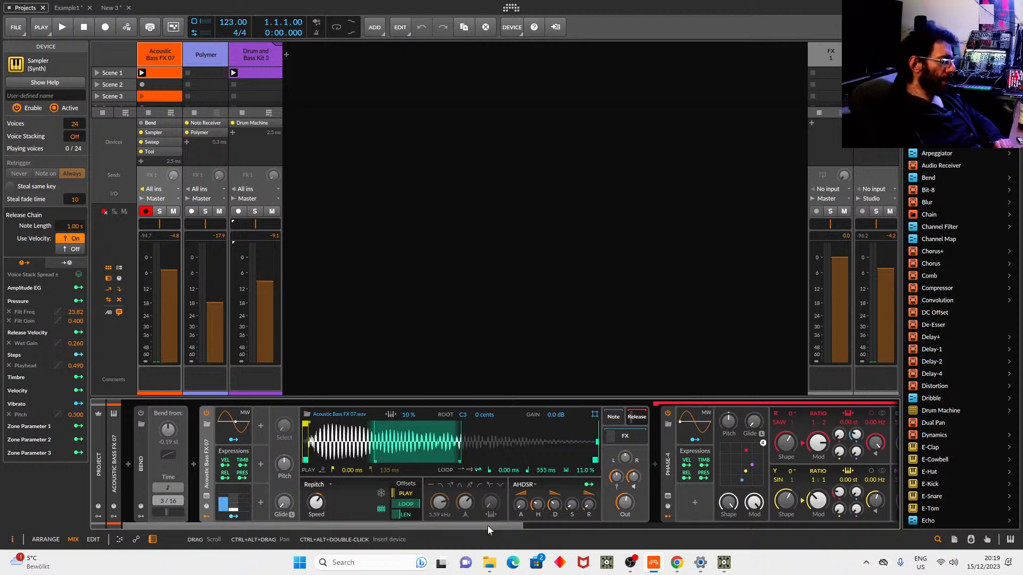
{"action": "left_click_drag", "start_coordinate": [487, 526], "coordinate": [574, 526]}
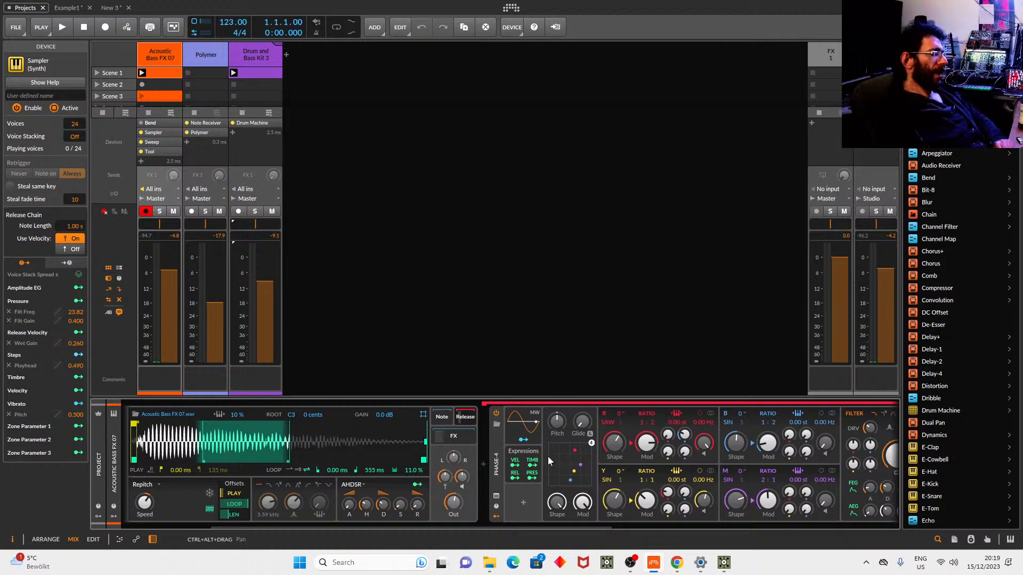
{"action": "left_click", "coordinate": [874, 171]}
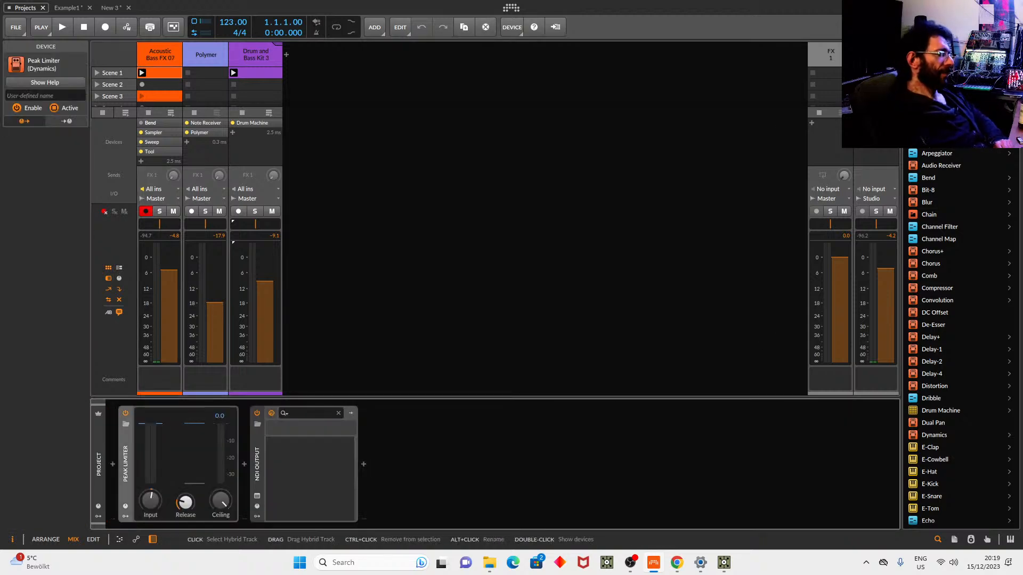
Select the bass track, silence the Polymer volume, and start playback.
{"action": "left_click", "coordinate": [158, 53]}
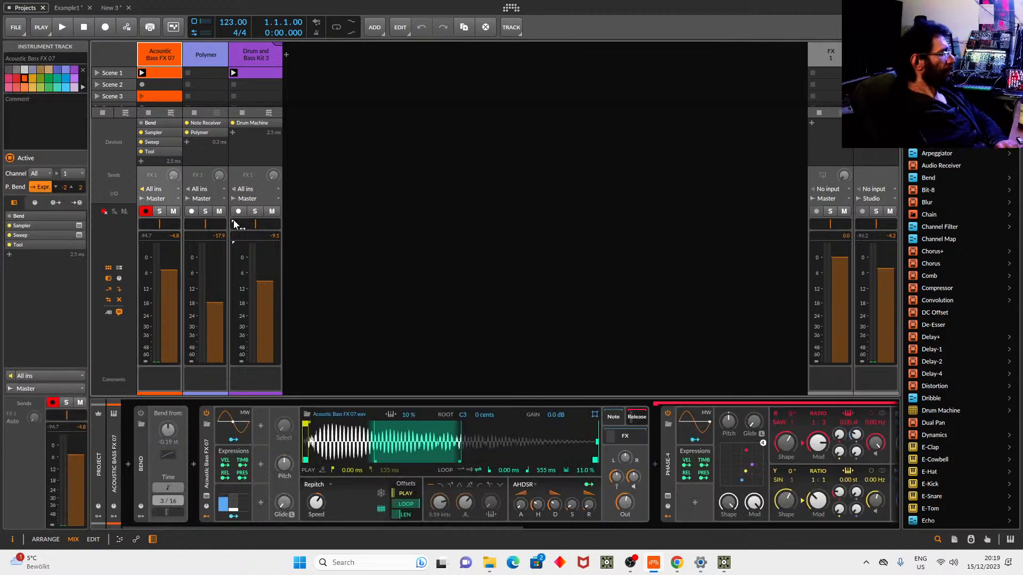
{"action": "left_click_drag", "start_coordinate": [215, 302], "coordinate": [215, 364]}
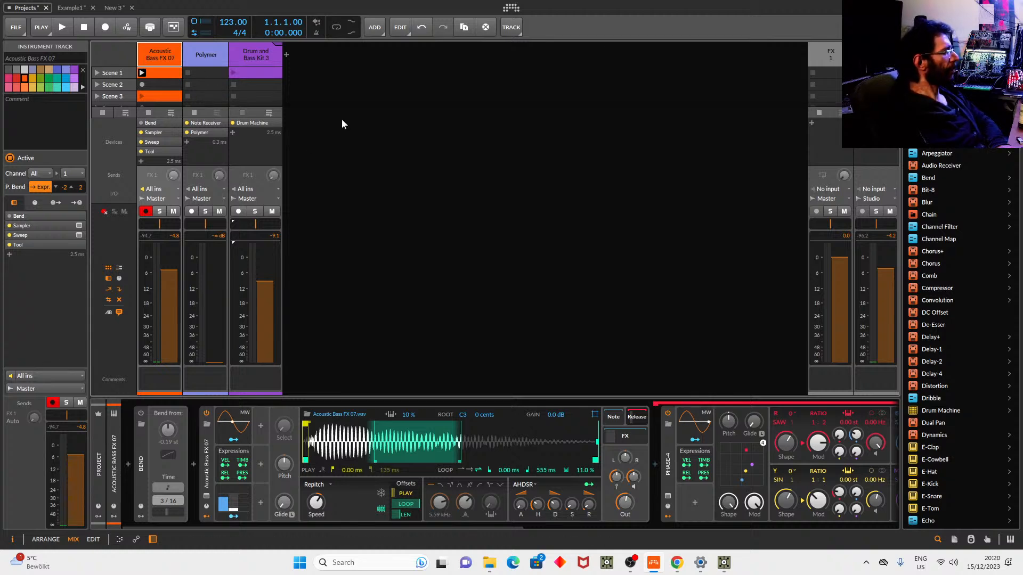
{"action": "key", "text": "space"}
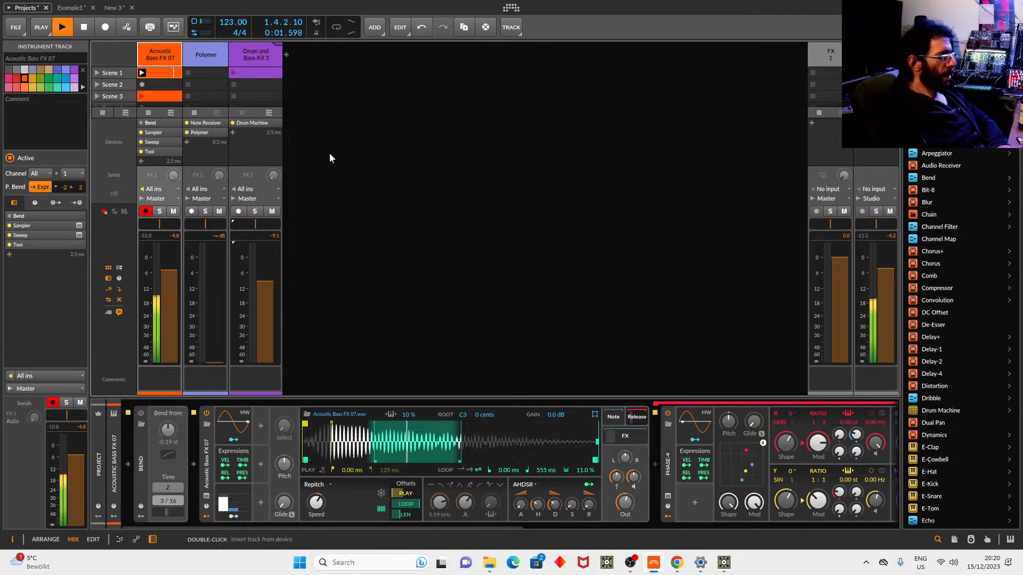
{"action": "left_click_drag", "start_coordinate": [428, 526], "coordinate": [703, 520]}
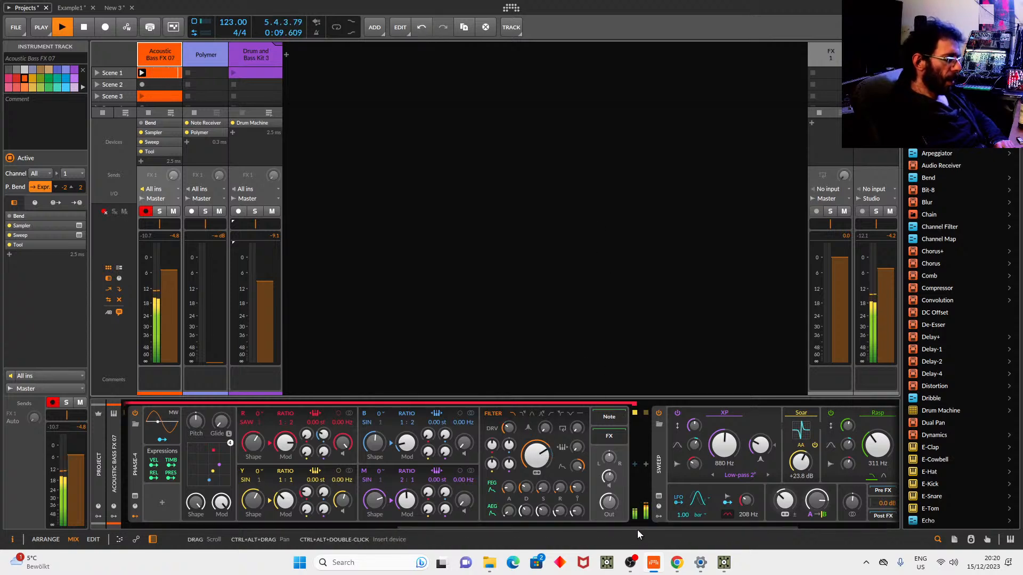
{"action": "left_click_drag", "start_coordinate": [634, 531], "coordinate": [757, 529]}
Set Joint Frequency to +13.32 st and bass Tool volume to -16.5 dB, then select Polymer.
{"action": "left_click_drag", "start_coordinate": [529, 445], "coordinate": [529, 438]}
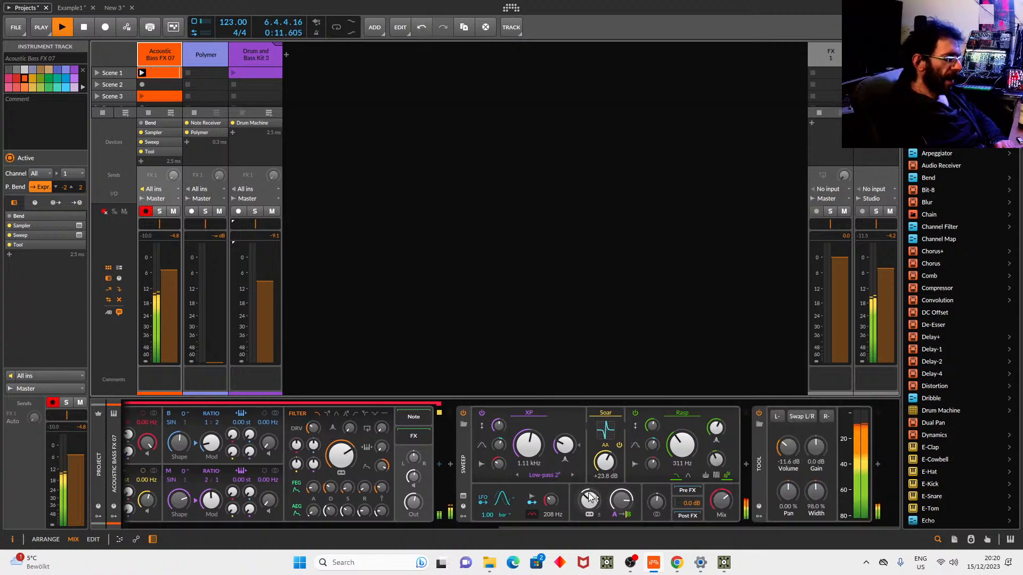
{"action": "left_click_drag", "start_coordinate": [589, 500], "coordinate": [589, 498]}
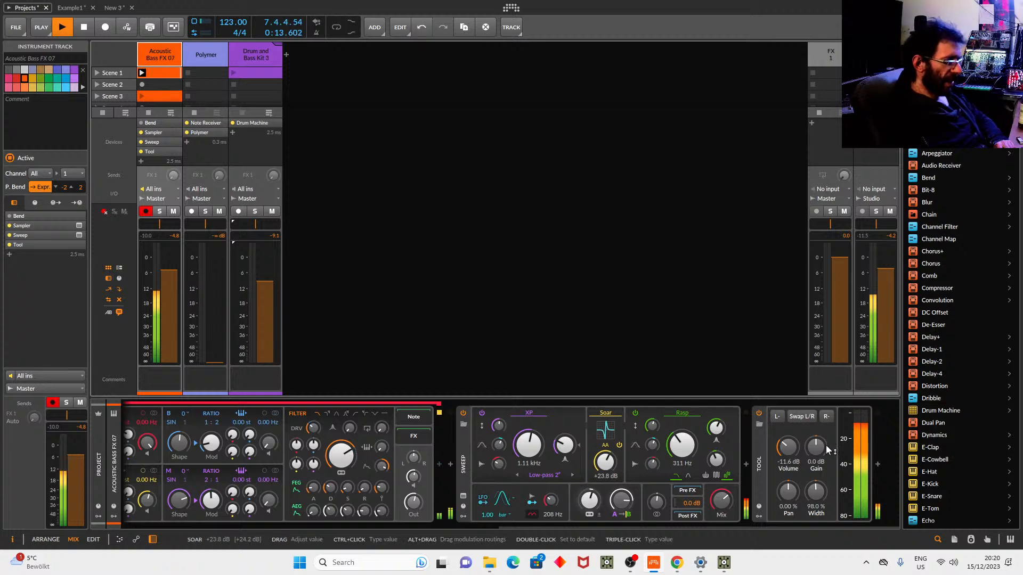
{"action": "left_click_drag", "start_coordinate": [793, 451], "coordinate": [785, 463]}
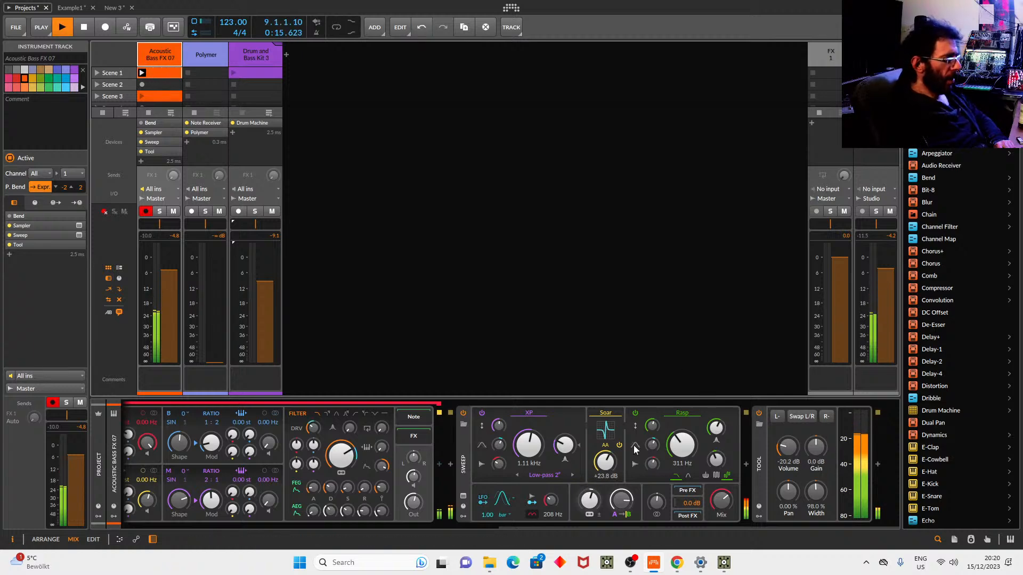
{"action": "left_click_drag", "start_coordinate": [593, 503], "coordinate": [596, 493]}
{"action": "left_click_drag", "start_coordinate": [788, 449], "coordinate": [787, 441]}
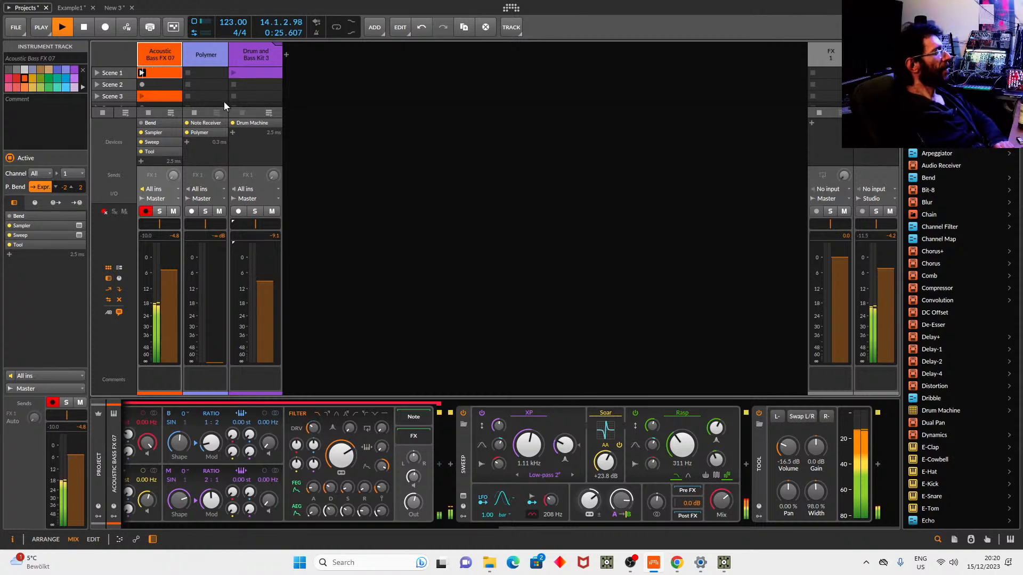
{"action": "left_click", "coordinate": [205, 57]}
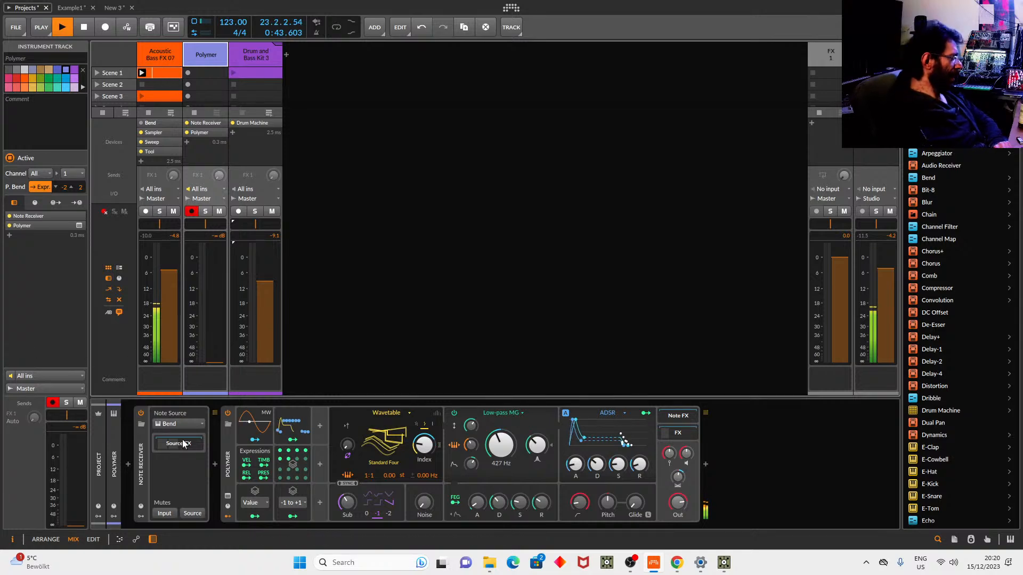
Set Polymer's Note Receiver source to Acoustic Bass FX 07 > Bend and expand its Source FX chain.
{"action": "left_click", "coordinate": [149, 473]}
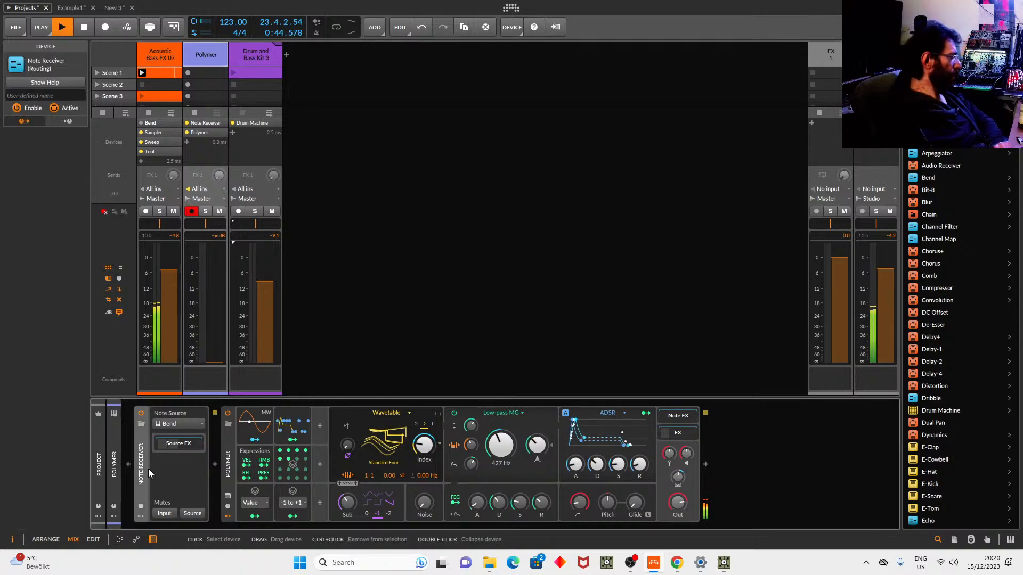
{"action": "left_click", "coordinate": [197, 423]}
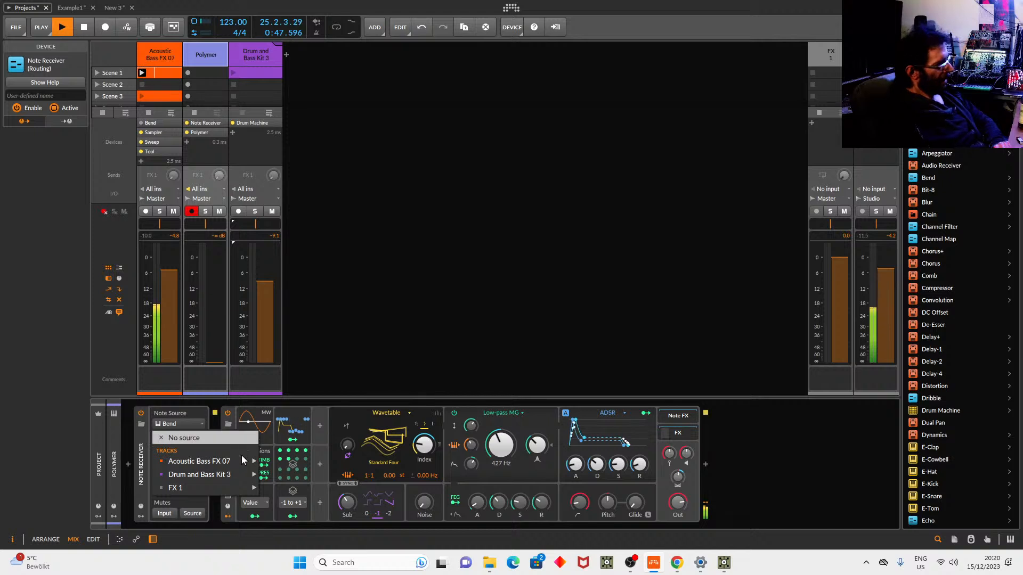
{"action": "mouse_move", "coordinate": [234, 462]}
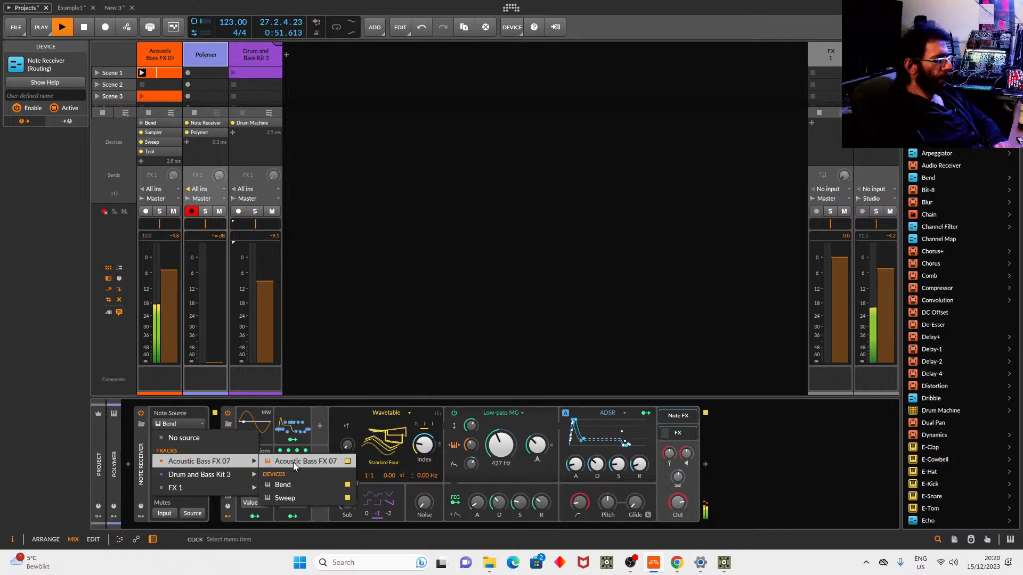
{"action": "left_click", "coordinate": [602, 364]}
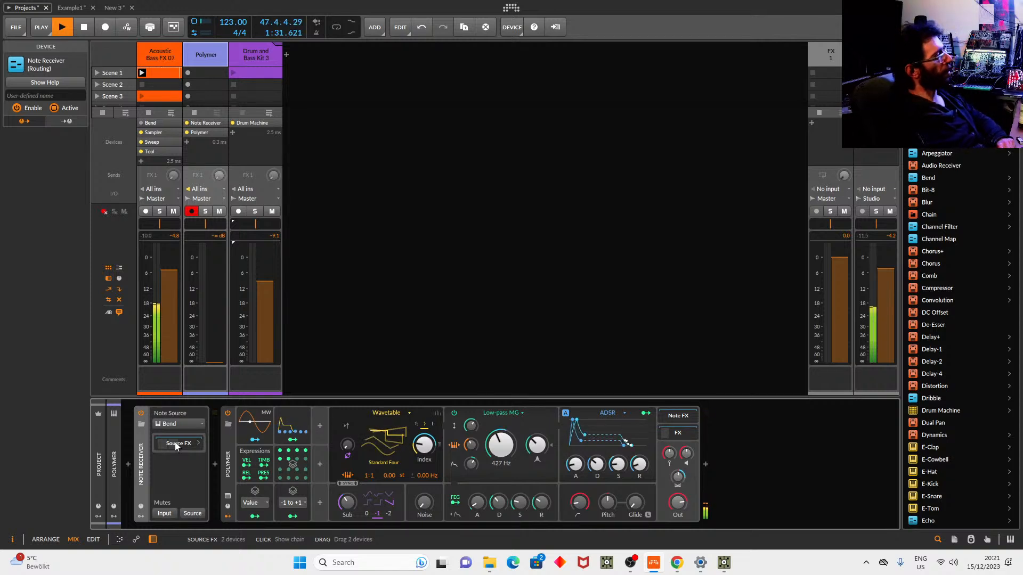
{"action": "left_click", "coordinate": [176, 444]}
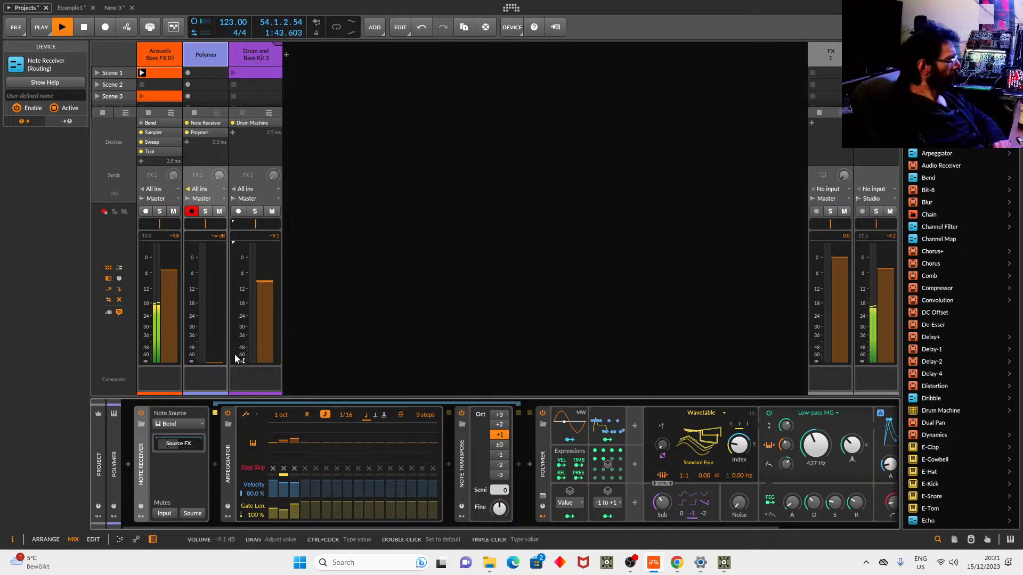
Raise the Polymer fader, lower the Studio track, and inspect Polymer's two Stack Spread modulators.
{"action": "left_click_drag", "start_coordinate": [220, 359], "coordinate": [220, 302]}
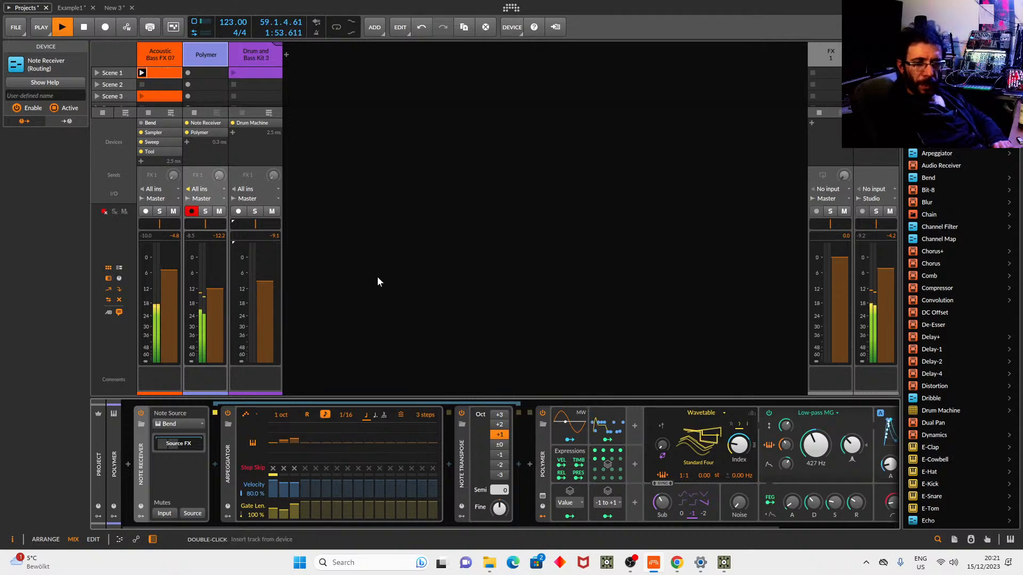
{"action": "left_click_drag", "start_coordinate": [881, 266], "coordinate": [881, 287]}
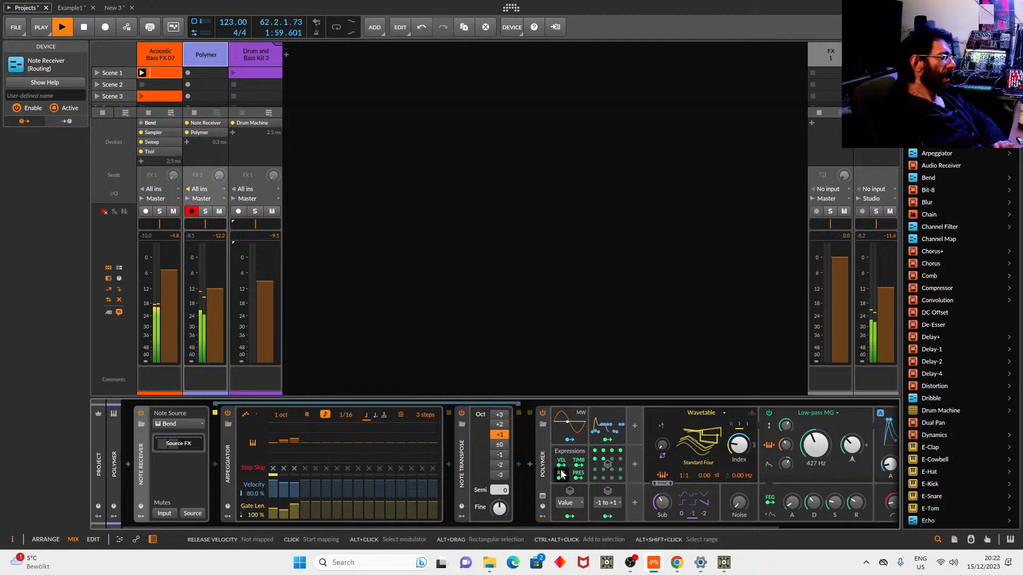
{"action": "left_click", "coordinate": [546, 462]}
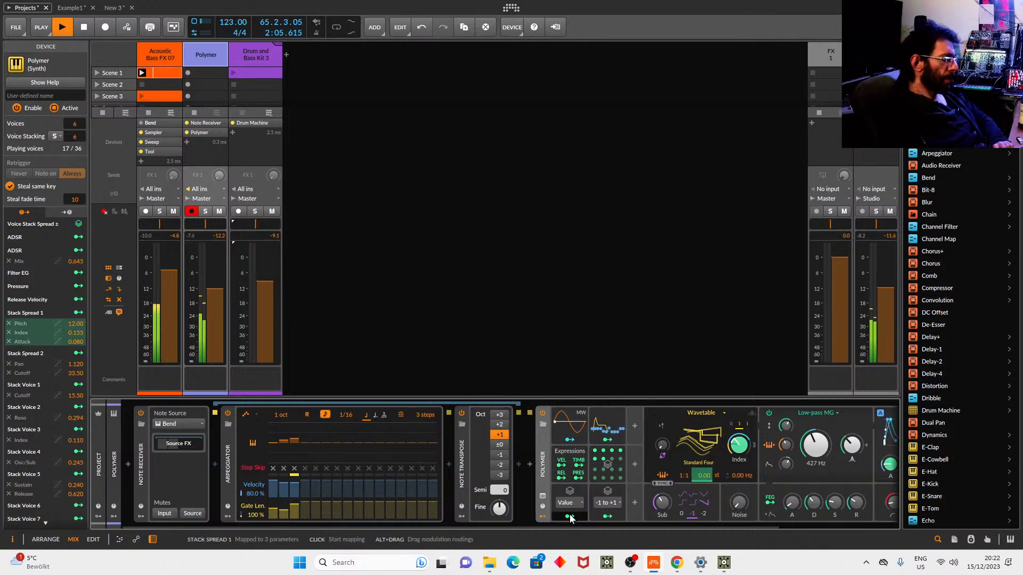
{"action": "left_click", "coordinate": [578, 492]}
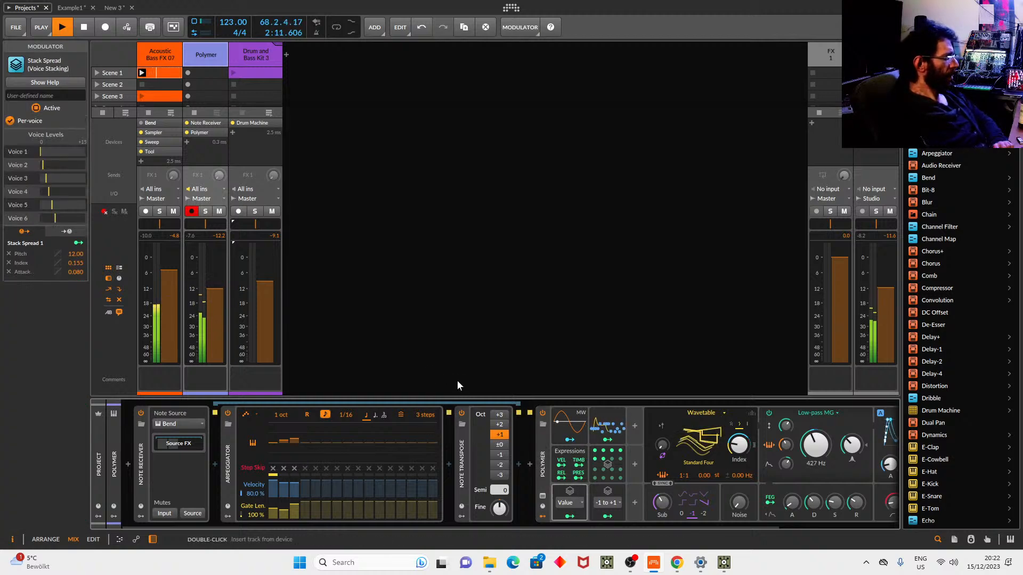
{"action": "left_click", "coordinate": [607, 495]}
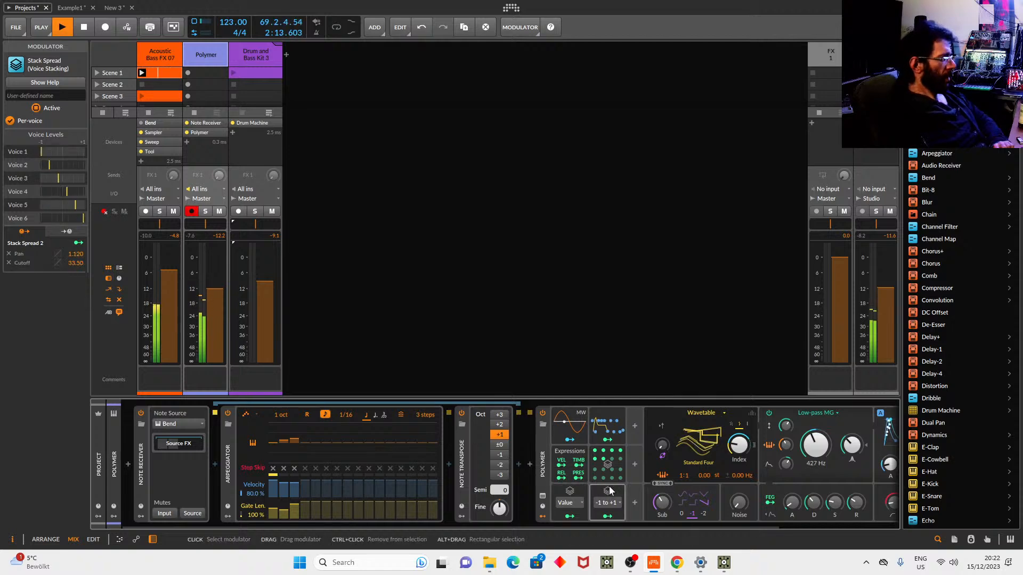
Open Polymer's ADSR modulator and map it to a synth parameter.
{"action": "left_click", "coordinate": [606, 424]}
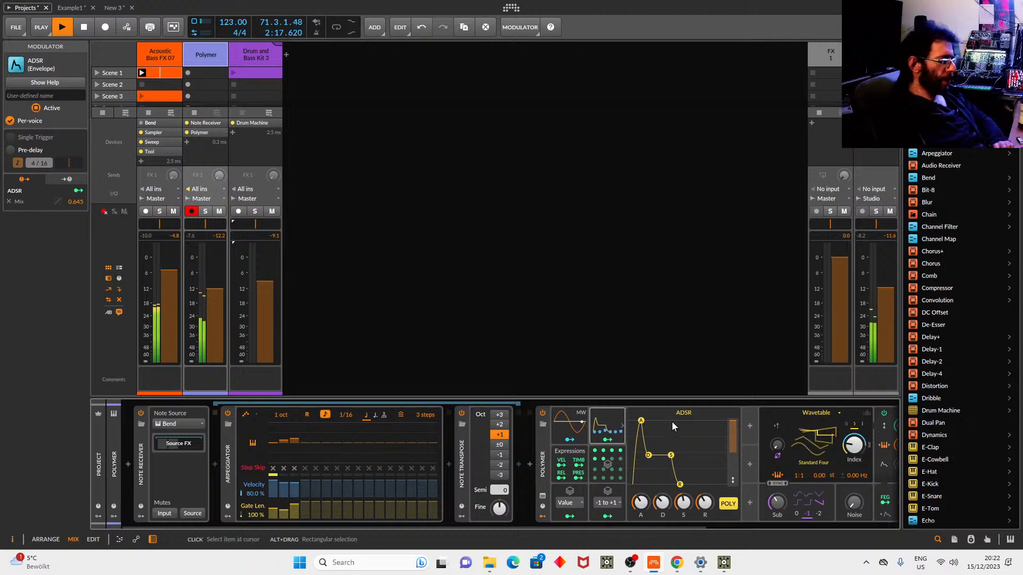
{"action": "left_click", "coordinate": [607, 440]}
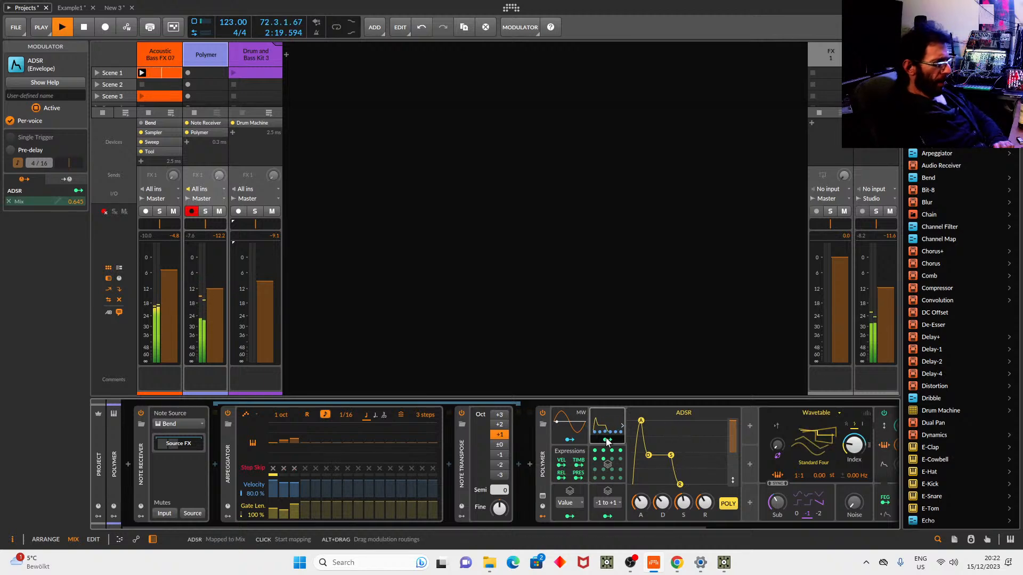
{"action": "left_click_drag", "start_coordinate": [624, 526], "coordinate": [811, 526]}
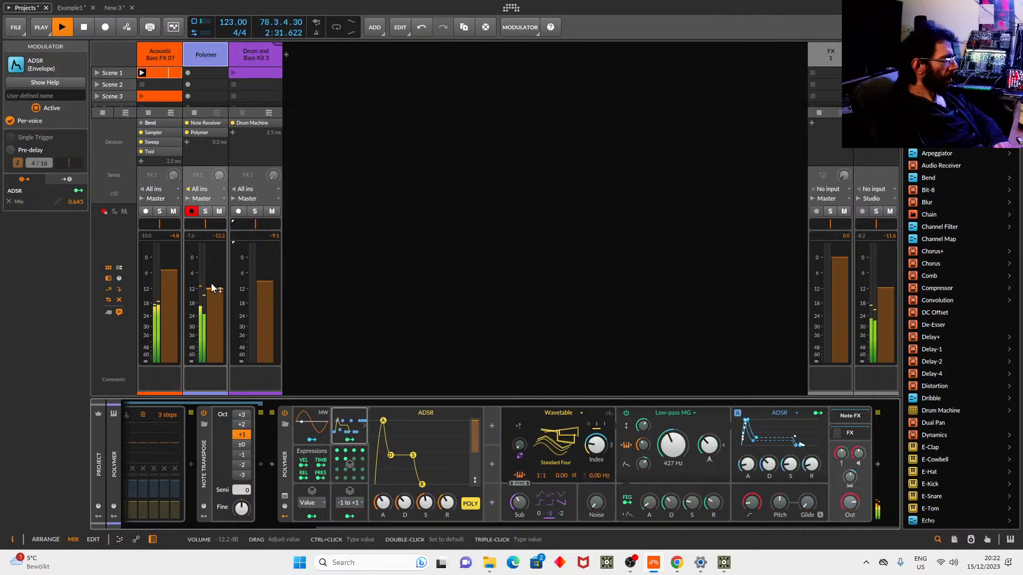
Raise the bass and Polymer levels, launch the Drum and Bass Kit 3 clip, and set drums to -7.4 dB.
{"action": "mouse_move", "coordinate": [162, 280]}
{"action": "left_mouse_down"}
{"action": "mouse_move", "coordinate": [210, 280]}
{"action": "mouse_move", "coordinate": [212, 293]}
{"action": "mouse_move", "coordinate": [158, 273]}
{"action": "left_mouse_up"}
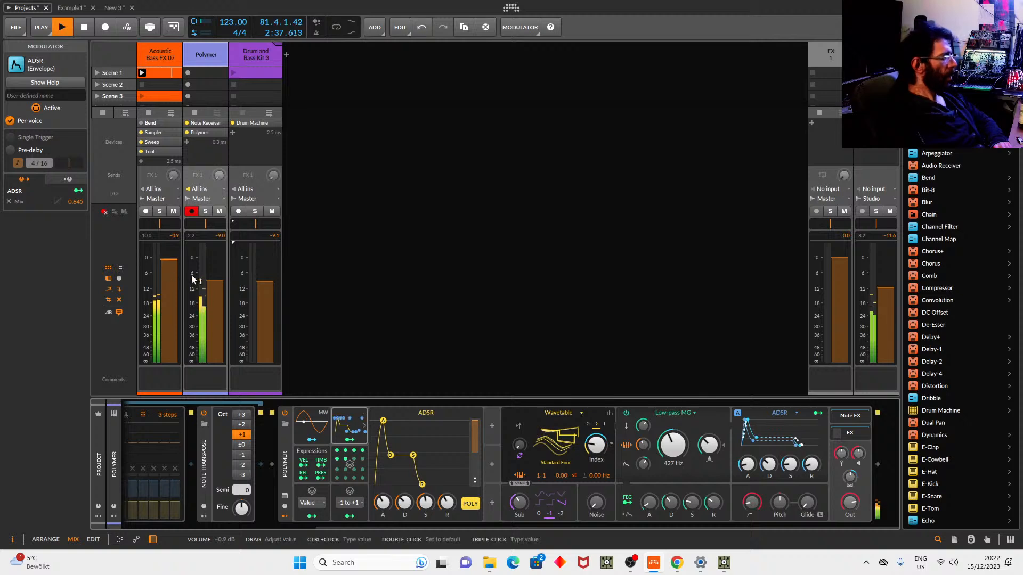
{"action": "left_click", "coordinate": [233, 73]}
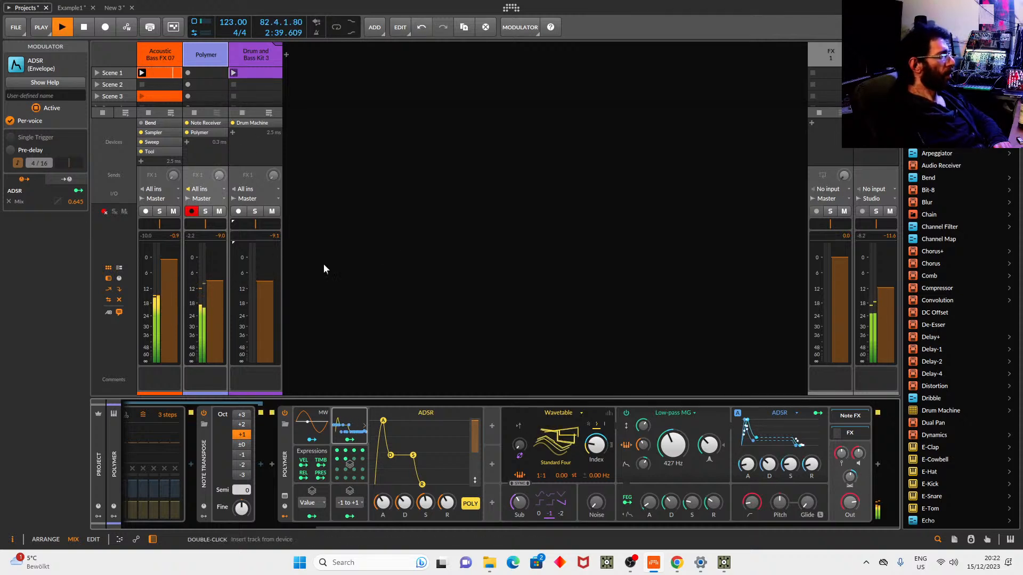
{"action": "left_click_drag", "start_coordinate": [277, 277], "coordinate": [267, 259]}
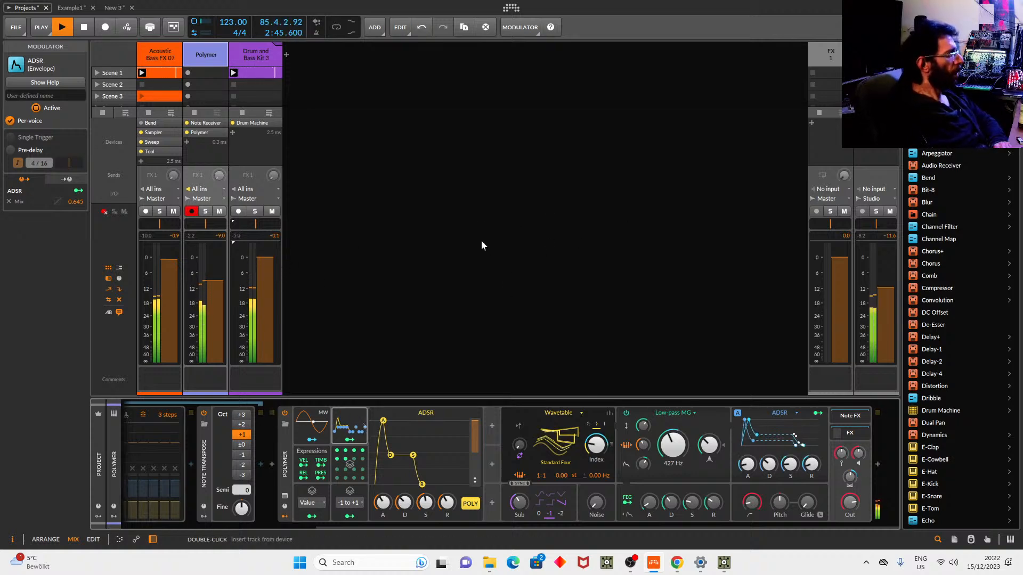
In an enlarged note editor, lower the Acoustic Bass clip's last note from C3 to G2, then stop playback.
{"action": "double_click", "coordinate": [166, 72]}
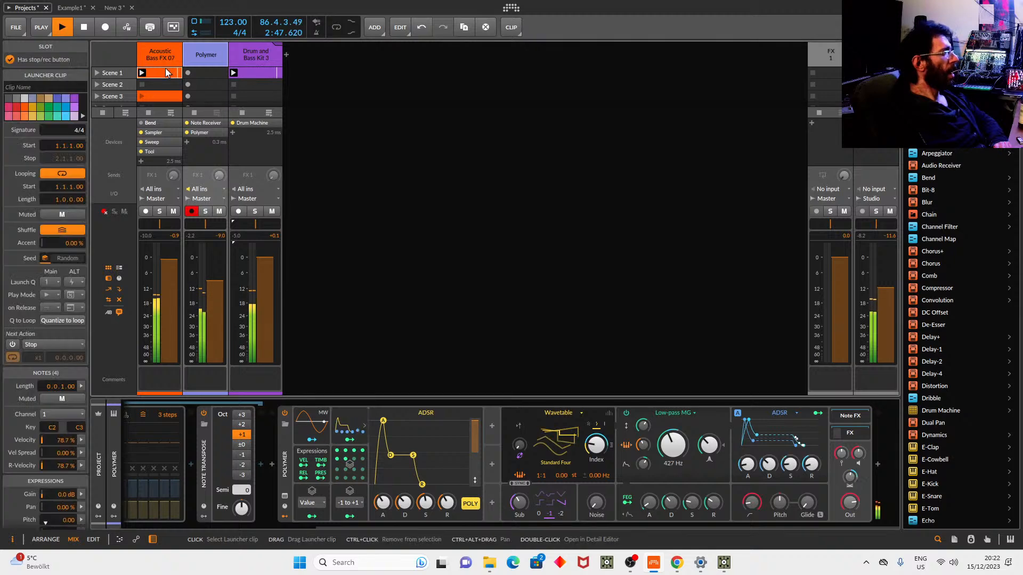
{"action": "left_click_drag", "start_coordinate": [713, 398], "coordinate": [703, 261]}
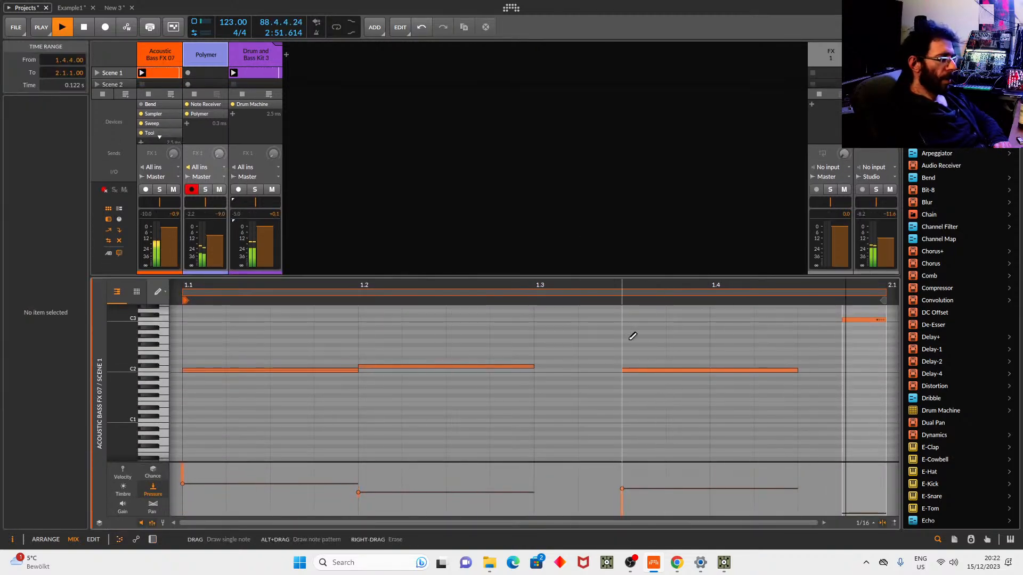
{"action": "left_click", "coordinate": [848, 332]}
{"action": "left_click_drag", "start_coordinate": [848, 337], "coordinate": [848, 340]}
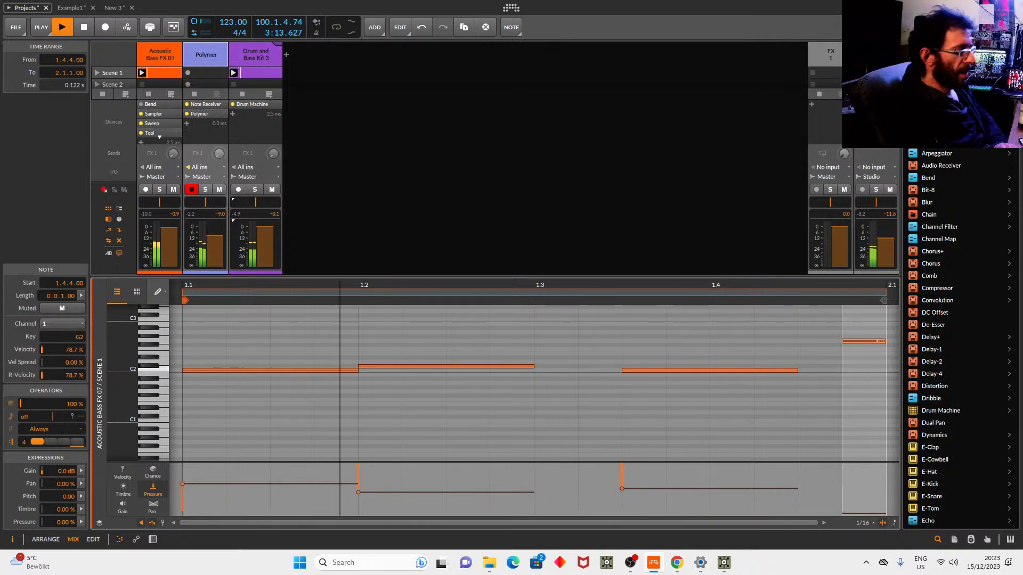
{"action": "key", "text": "space"}
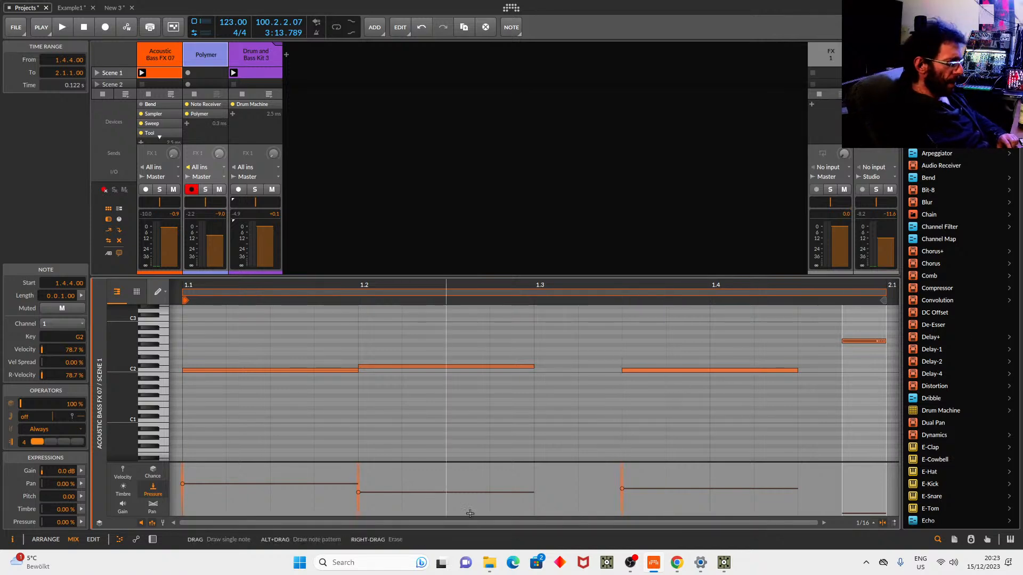
{"action": "mouse_move", "coordinate": [674, 569]}
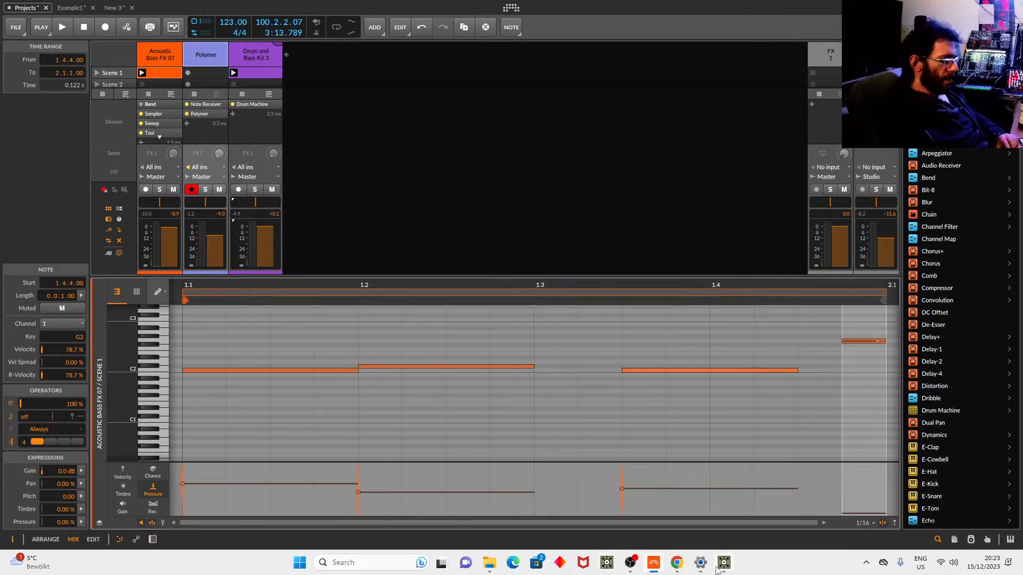
Switch to TouchDesigner and move the bloom1 node further right.
{"action": "mouse_move", "coordinate": [721, 564]}
{"action": "left_click", "coordinate": [795, 513]}
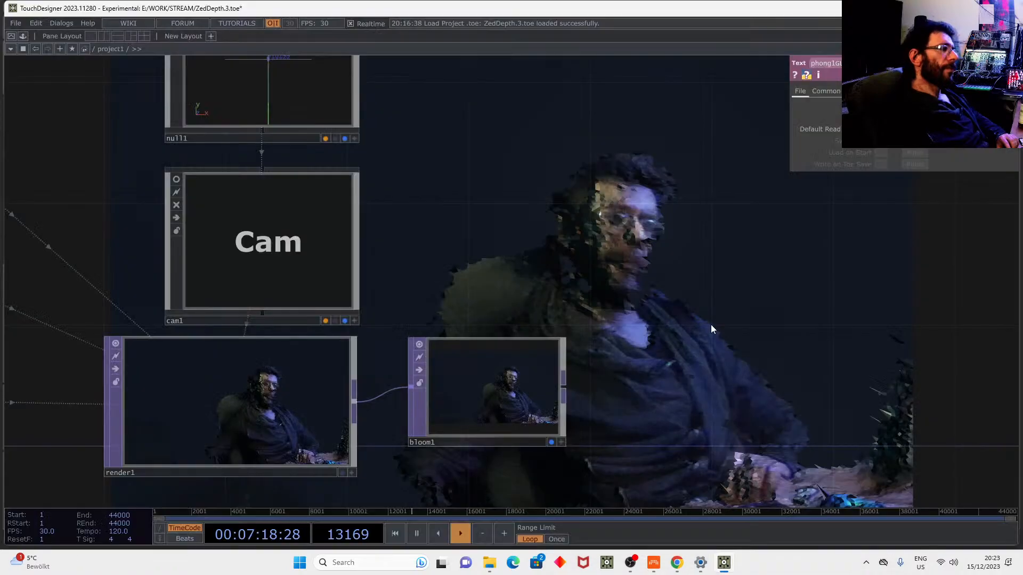
{"action": "key", "text": "Tab"}
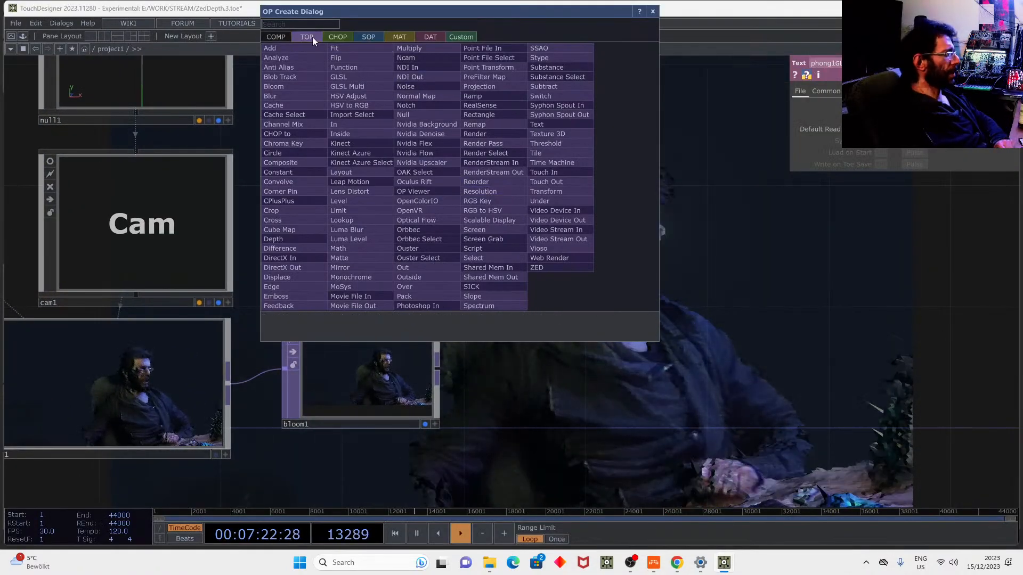
{"action": "key", "text": "Escape"}
{"action": "left_click_drag", "start_coordinate": [419, 360], "coordinate": [692, 391]}
Insert a Text TOP on bloom1's input connection, between render and bloom1.
{"action": "right_click", "coordinate": [403, 392]}
{"action": "left_click", "coordinate": [416, 382]}
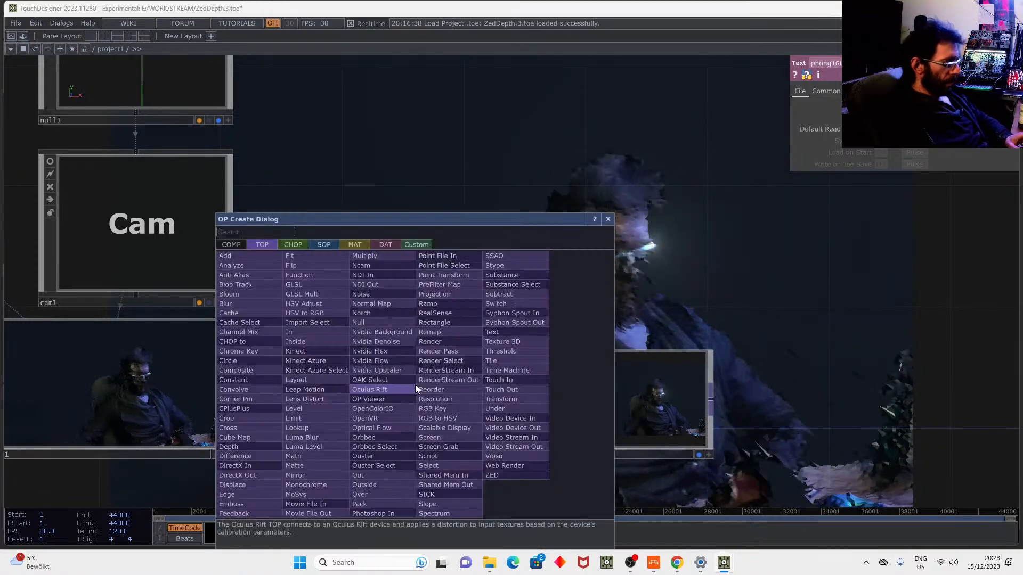
{"action": "type", "text": "t"}
{"action": "left_click", "coordinate": [509, 332]}
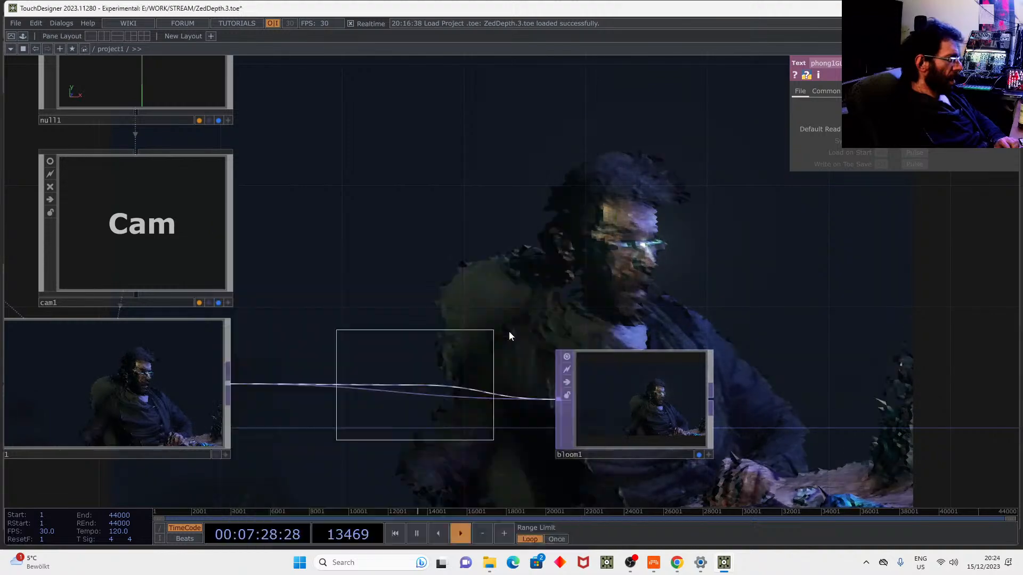
{"action": "left_click", "coordinate": [359, 404]}
Set the text node's Text parameter to PRCDRL.
{"action": "left_click", "coordinate": [900, 164]}
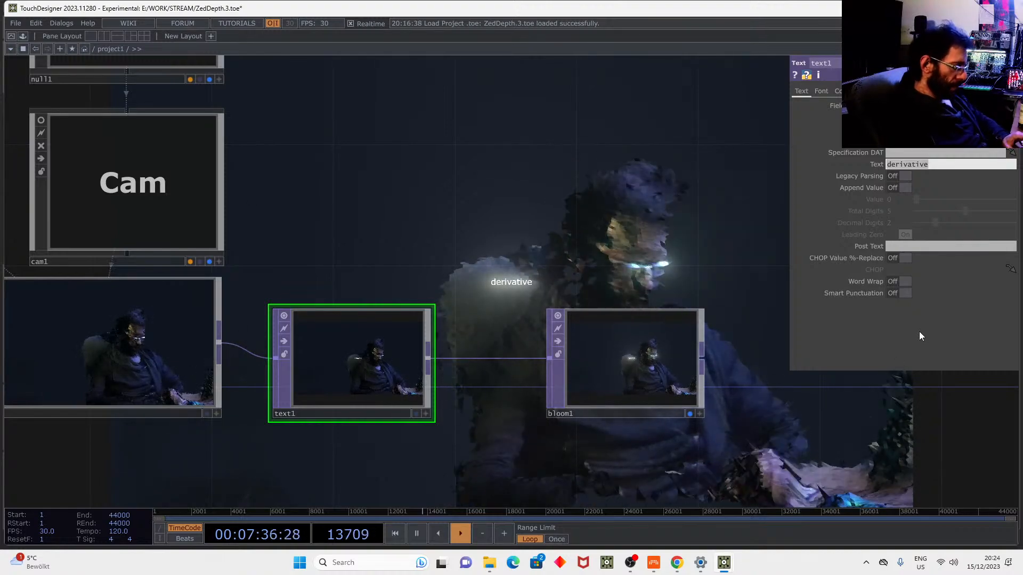
{"action": "type", "text": "P"}
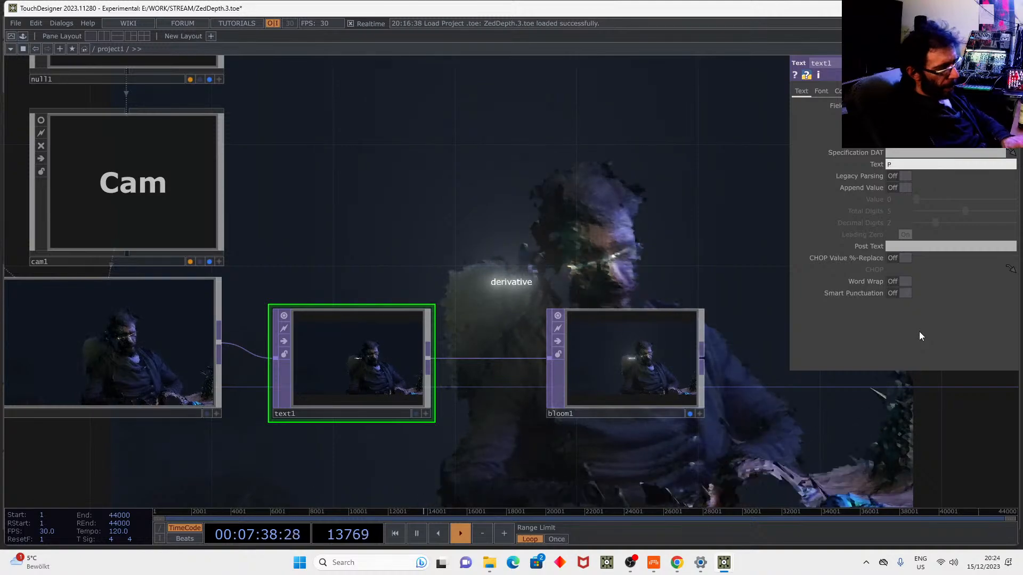
{"action": "type", "text": "RCDRL"}
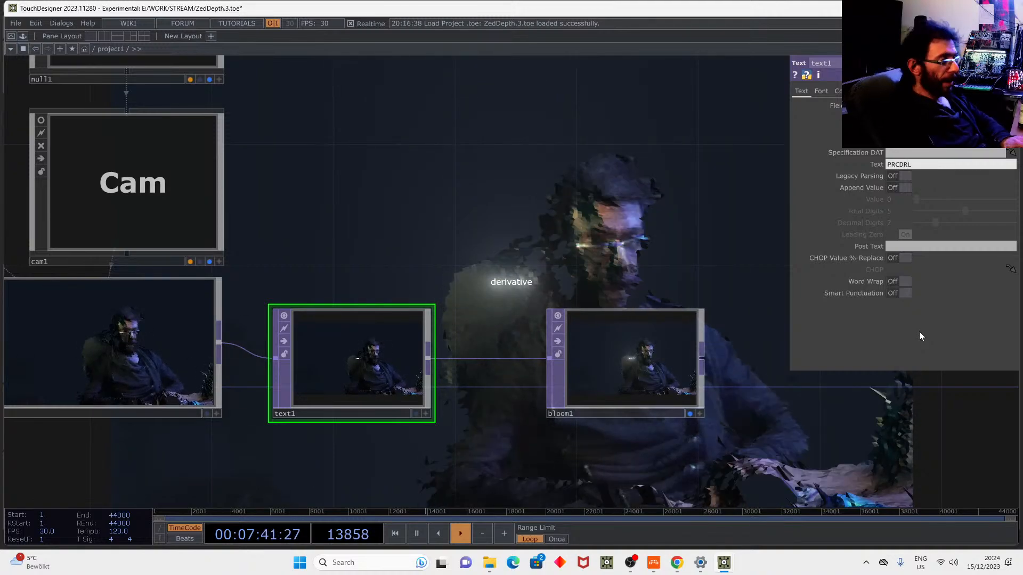
{"action": "key", "text": "Return"}
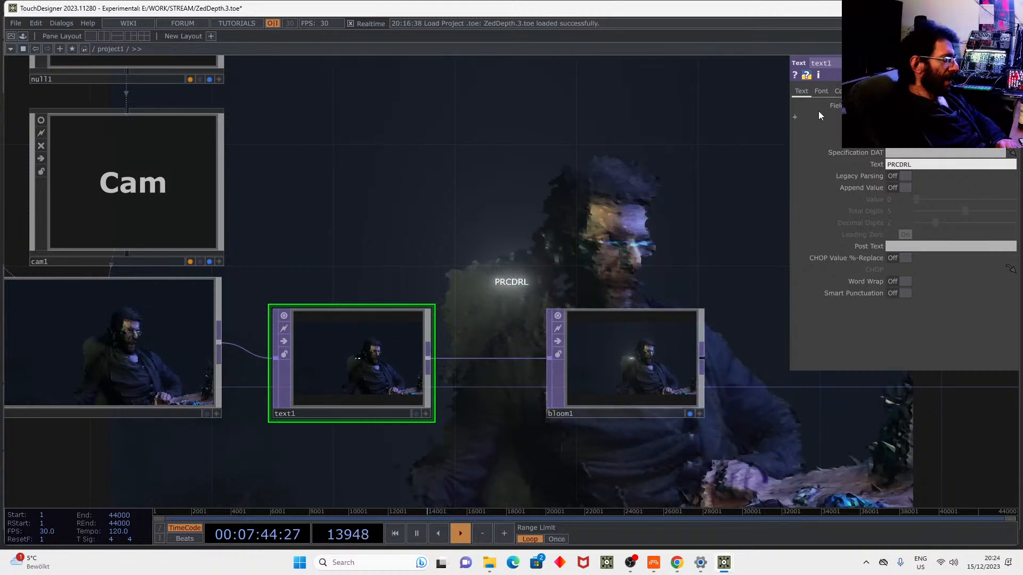
Raise text1's Font Size X to 140 and move bloom1 away from the text node.
{"action": "left_click", "coordinate": [820, 91]}
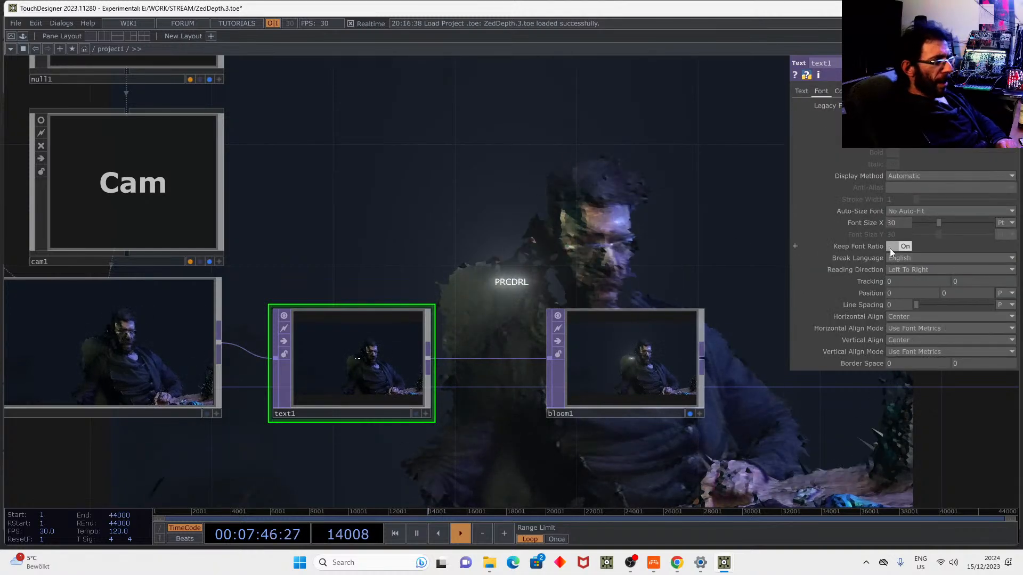
{"action": "middle_click_drag", "start_coordinate": [876, 204], "coordinate": [958, 203]}
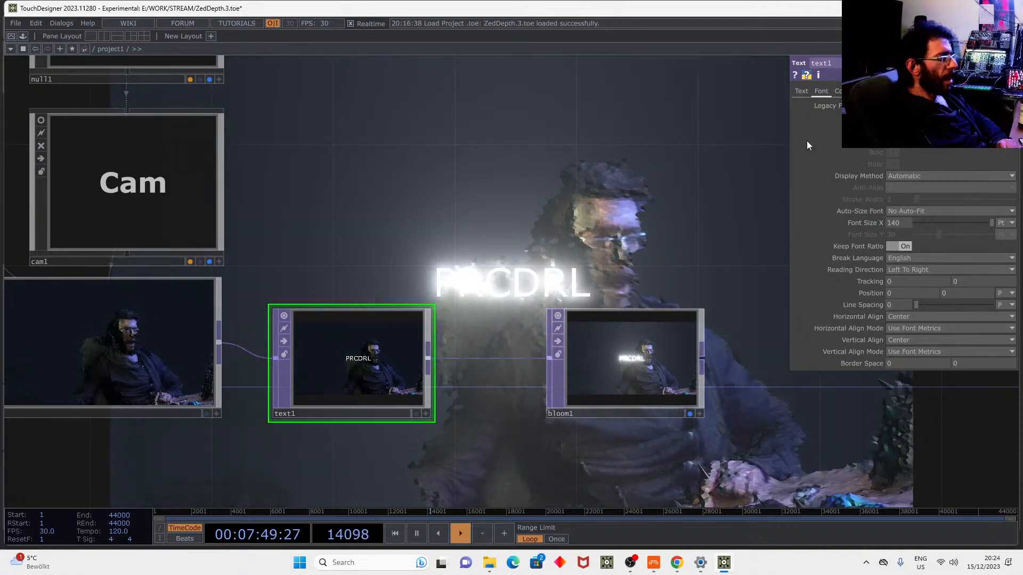
{"action": "left_click", "coordinate": [621, 345]}
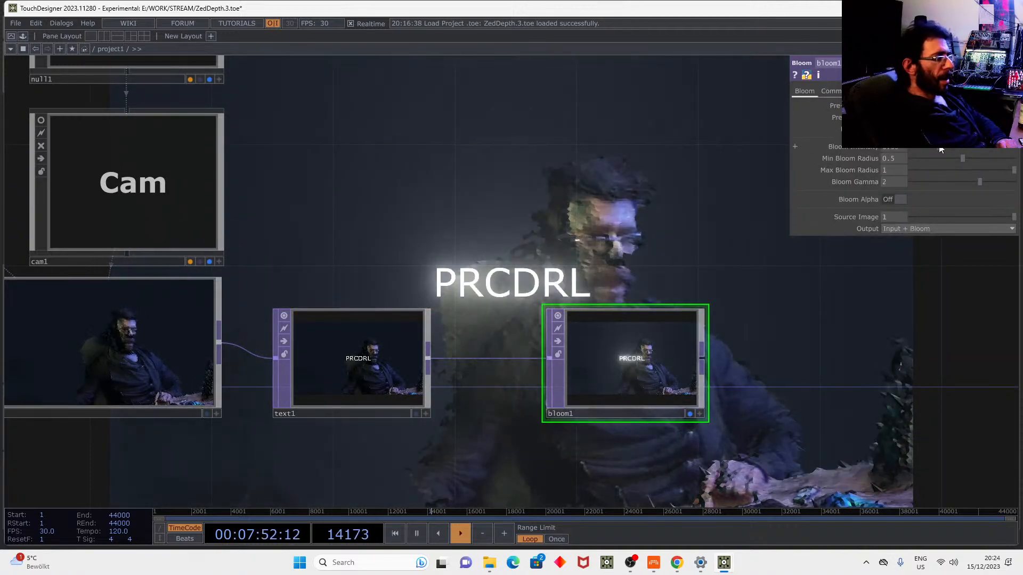
{"action": "left_click_drag", "start_coordinate": [674, 208], "coordinate": [631, 294]}
{"action": "left_click_drag", "start_coordinate": [469, 380], "coordinate": [464, 248]}
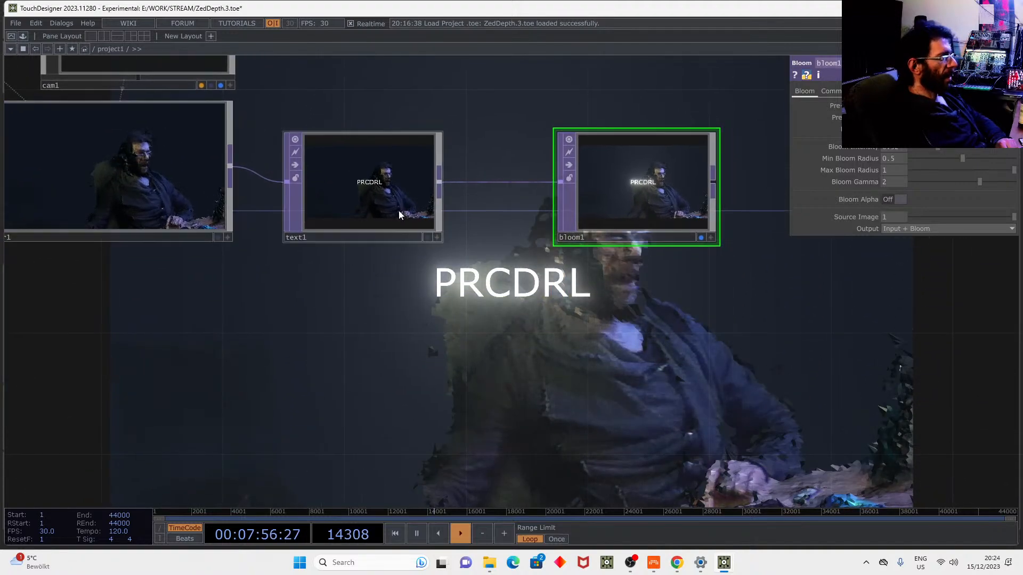
{"action": "left_click_drag", "start_coordinate": [616, 203], "coordinate": [707, 203]}
{"action": "left_click_drag", "start_coordinate": [655, 279], "coordinate": [580, 227]}
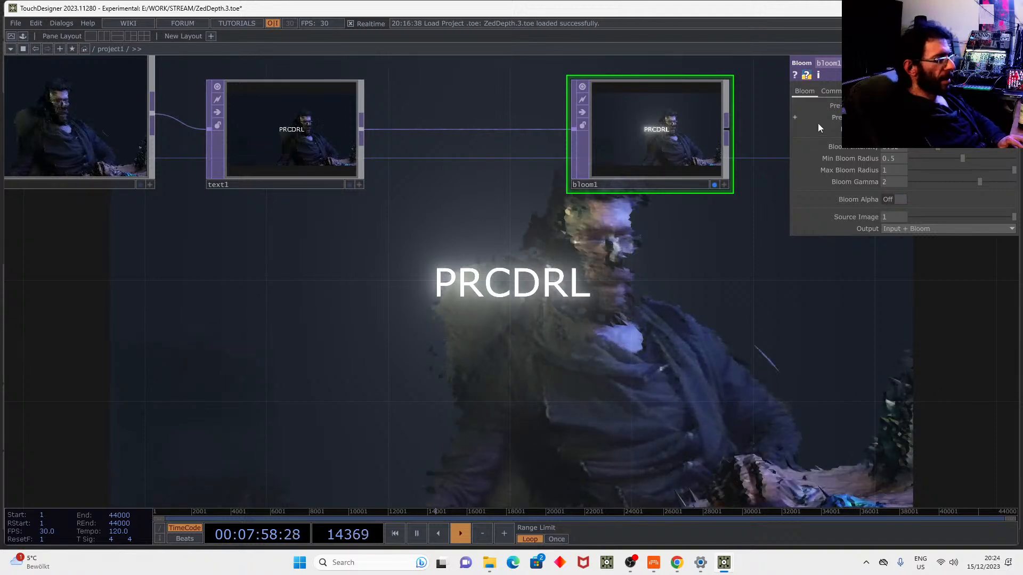
Shift the PRCDRL text left and set Horizontal Align to Left.
{"action": "left_click", "coordinate": [354, 156]}
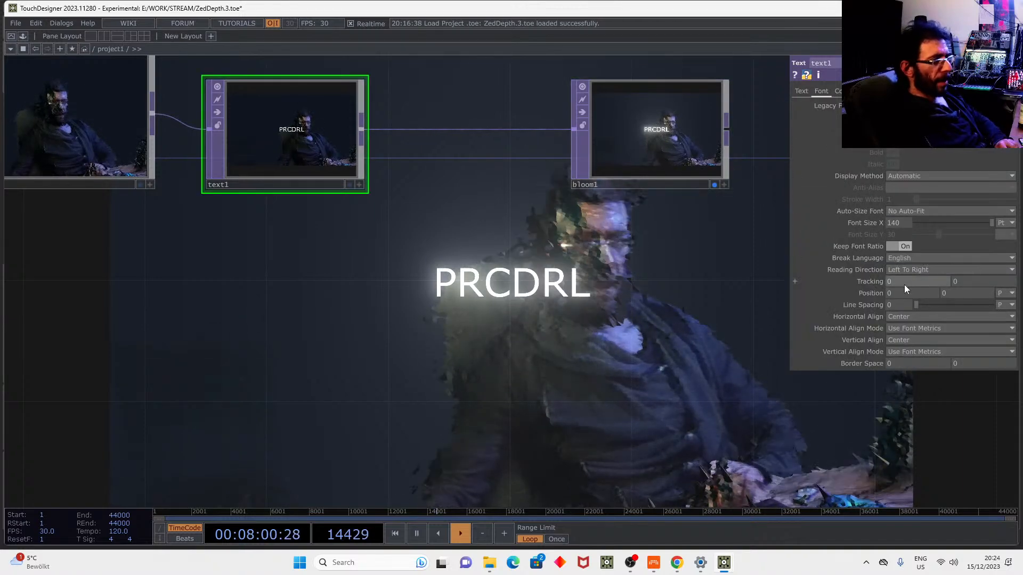
{"action": "left_click_drag", "start_coordinate": [893, 292], "coordinate": [884, 293]}
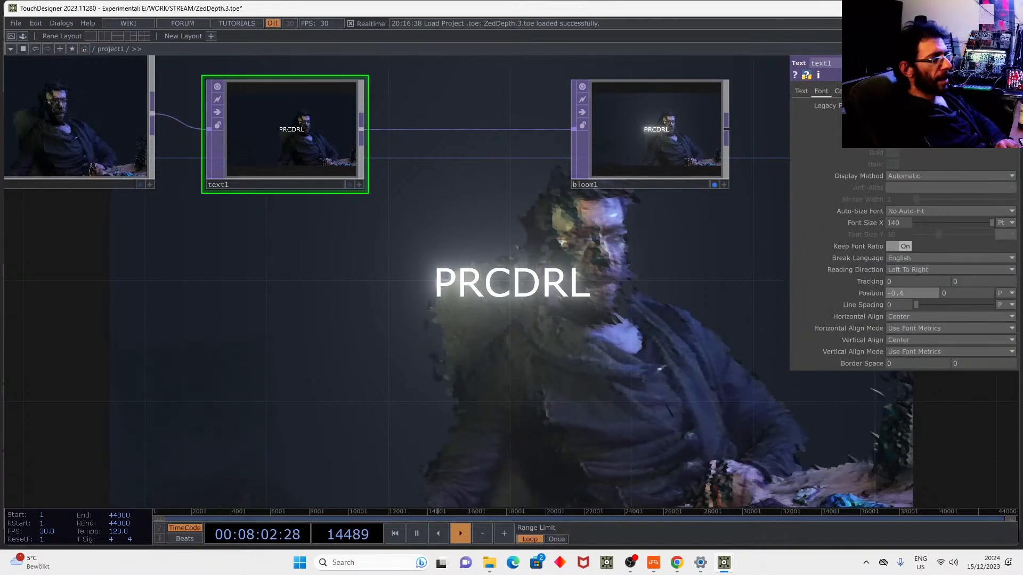
{"action": "left_click", "coordinate": [809, 92]}
{"action": "left_click", "coordinate": [825, 89]}
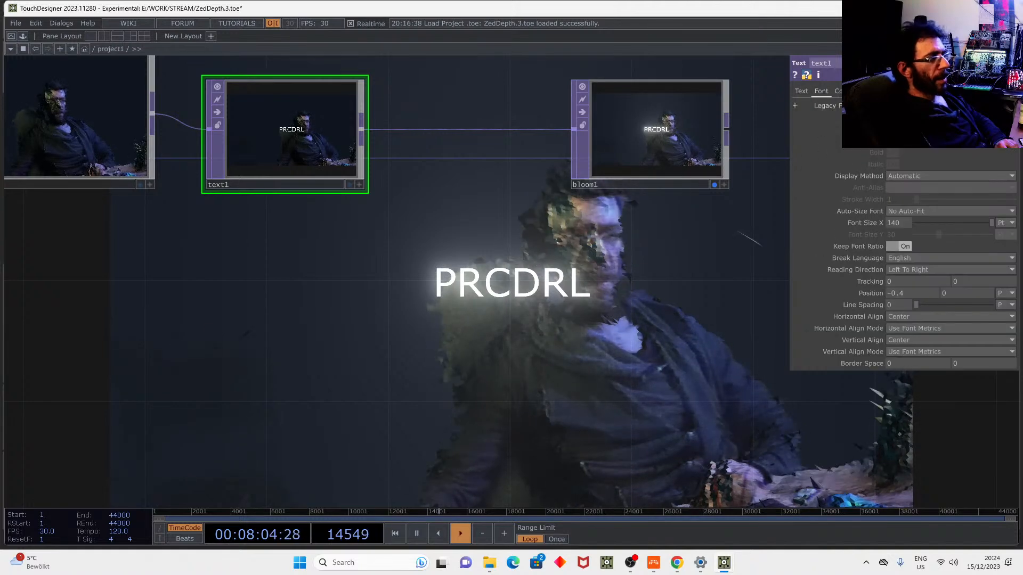
{"action": "left_click", "coordinate": [906, 317]}
{"action": "left_click", "coordinate": [900, 326]}
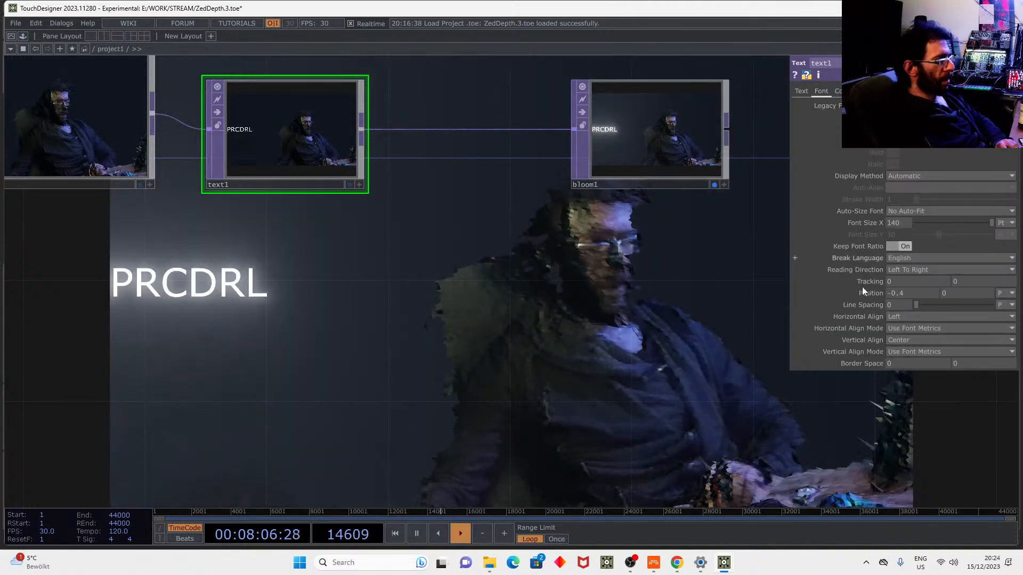
Switch Position units to Fraction and nudge X to about 0.0999.
{"action": "left_click", "coordinate": [1007, 294]}
{"action": "left_click", "coordinate": [986, 315]}
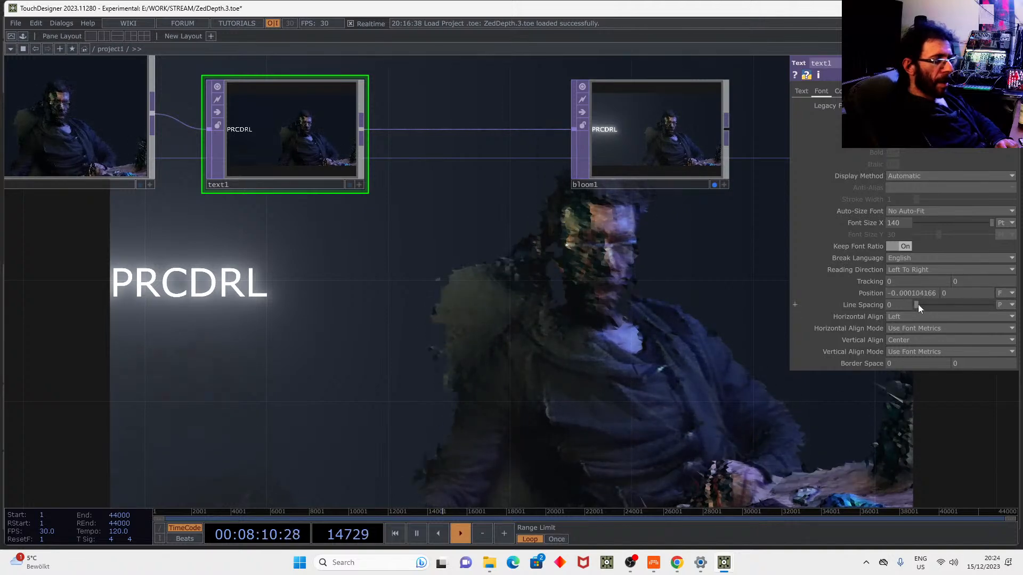
{"action": "mouse_move", "coordinate": [903, 292]}
{"action": "left_mouse_down"}
{"action": "mouse_move", "coordinate": [942, 293]}
{"action": "mouse_move", "coordinate": [921, 292]}
{"action": "left_mouse_up"}
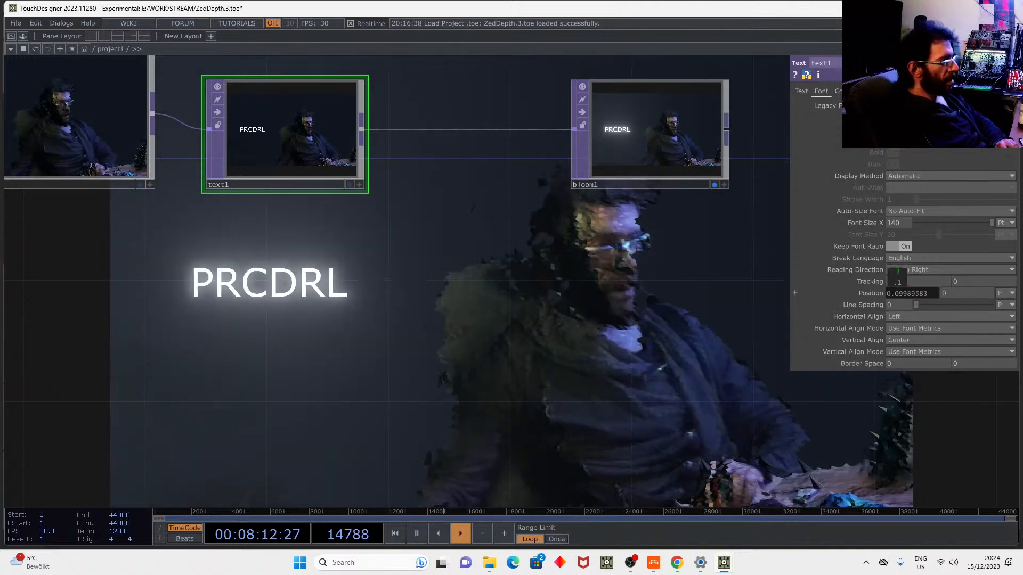
Duplicate text1 as text2 and wire it between text1 and bloom1.
{"action": "key", "text": "ctrl+c"}
{"action": "key", "text": "ctrl+v"}
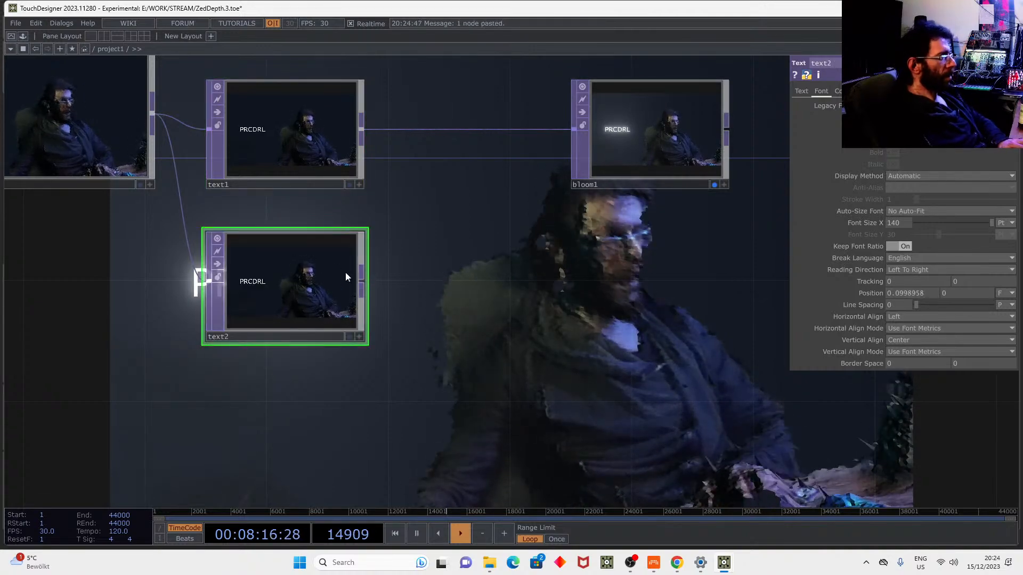
{"action": "left_click_drag", "start_coordinate": [357, 137], "coordinate": [204, 272]}
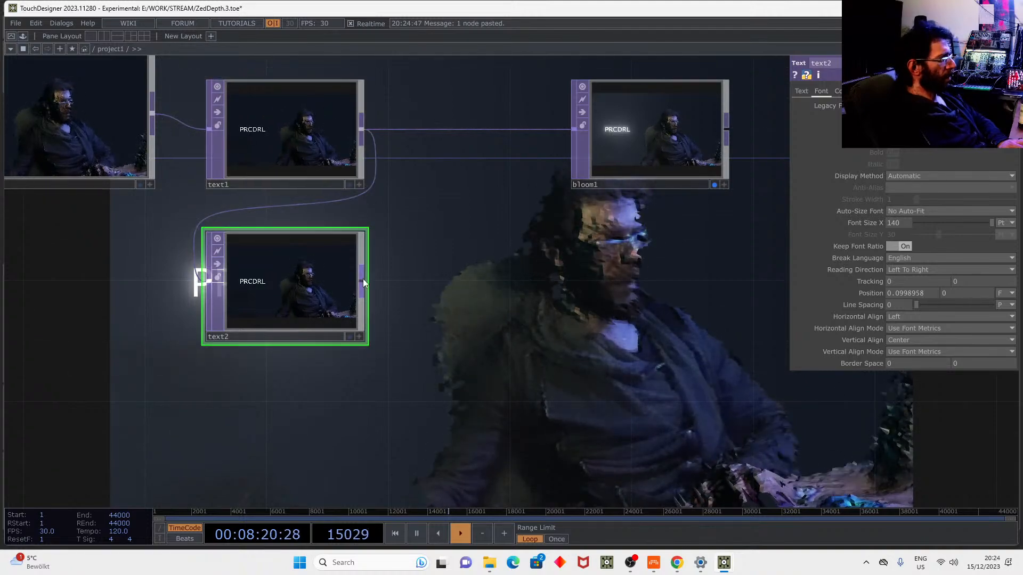
{"action": "left_click_drag", "start_coordinate": [525, 146], "coordinate": [574, 129]}
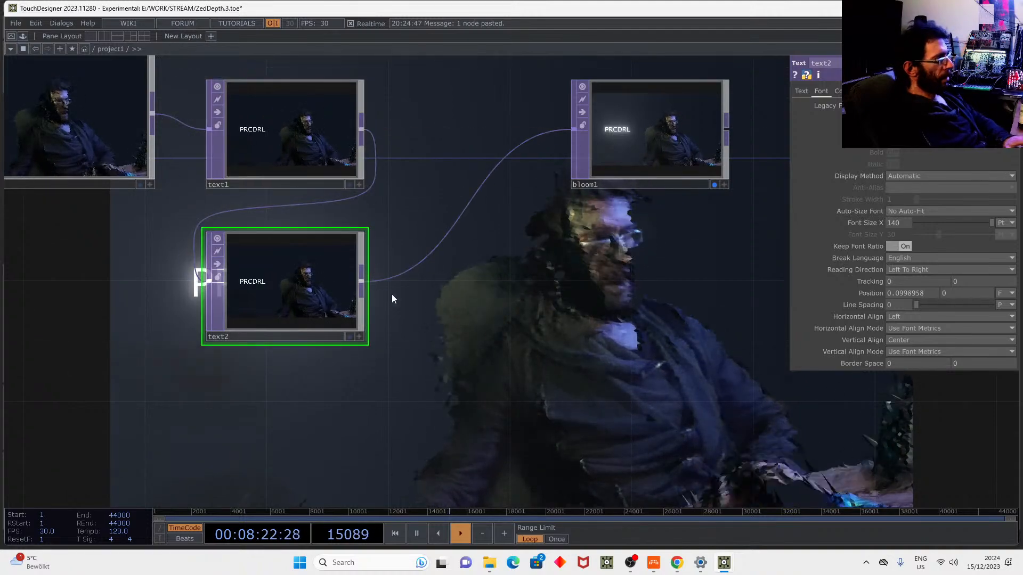
Lower text2's Position Y to -0.2 and enter the author's e-mail address as its text.
{"action": "mouse_move", "coordinate": [950, 293]}
{"action": "left_mouse_down"}
{"action": "mouse_move", "coordinate": [950, 307]}
{"action": "mouse_move", "coordinate": [951, 293]}
{"action": "left_mouse_up"}
{"action": "left_click", "coordinate": [801, 91]}
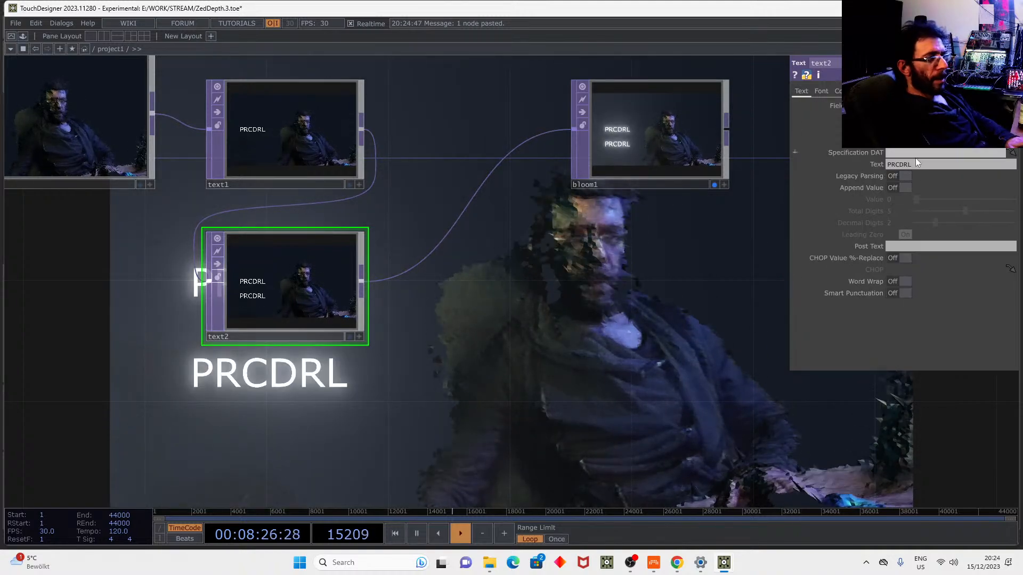
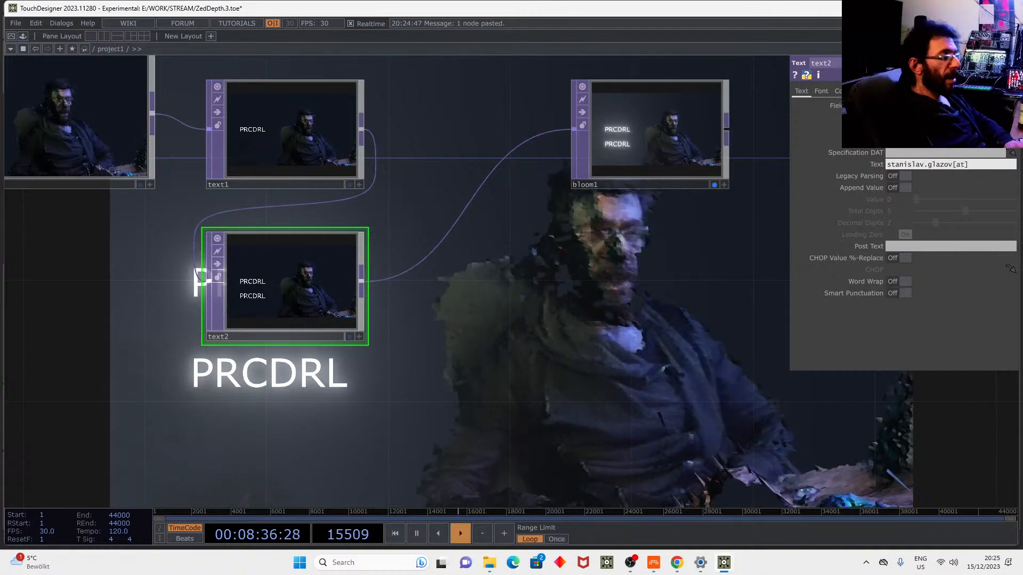
{"action": "key", "text": "Return"}
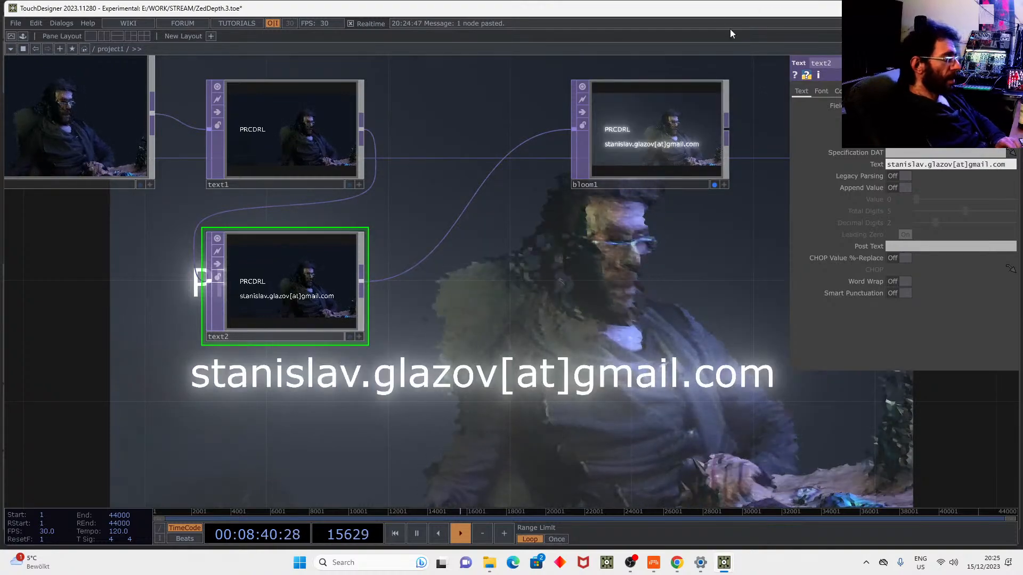
{"action": "scroll", "coordinate": [630, 144], "scroll_direction": "down", "scroll_amount": 3}
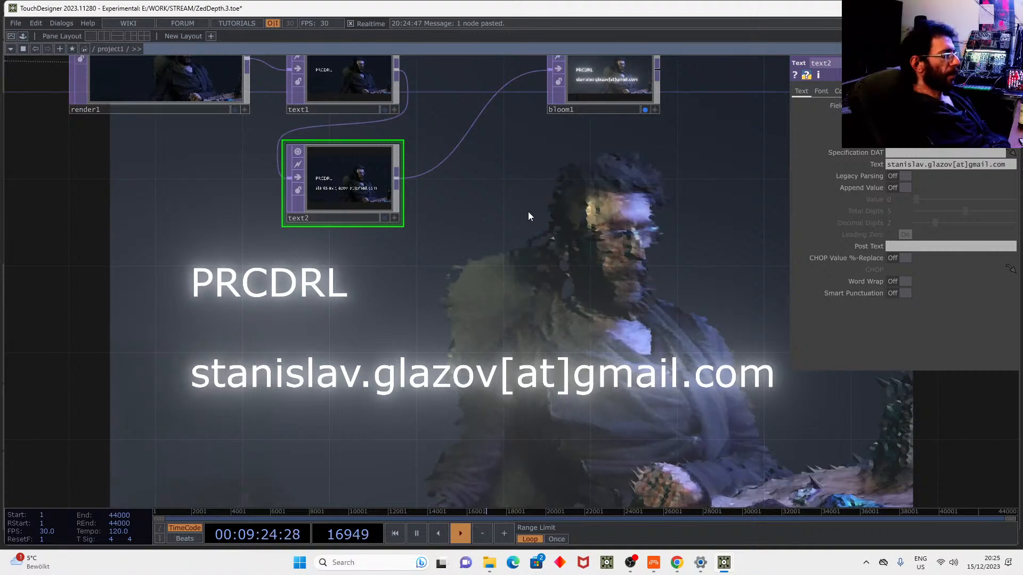
Lower bloom1's Bloom Intensity to 0.25 and line up text1, text2 and bloom1 in a row.
{"action": "left_click", "coordinate": [615, 80]}
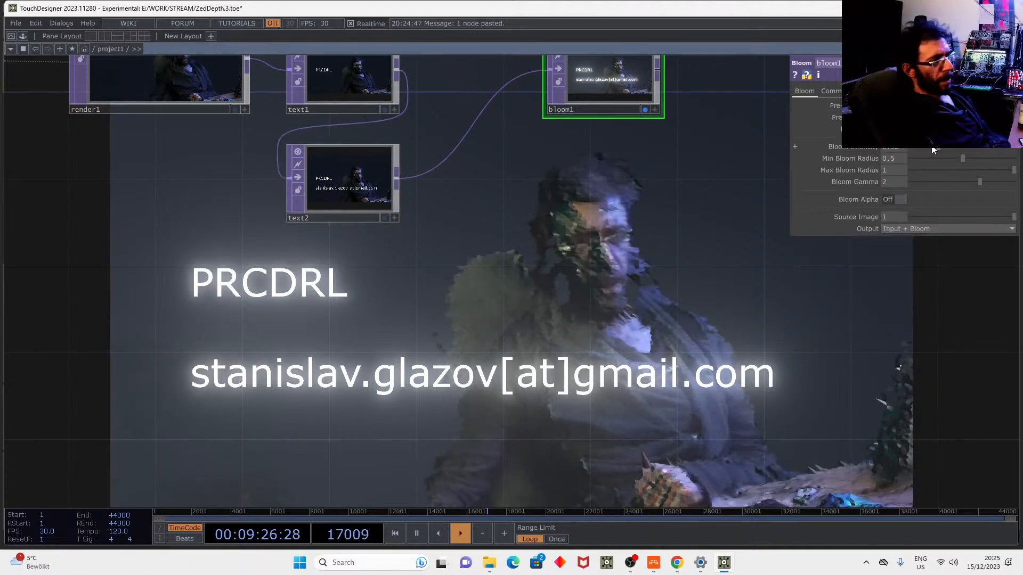
{"action": "left_click_drag", "start_coordinate": [935, 147], "coordinate": [923, 146]}
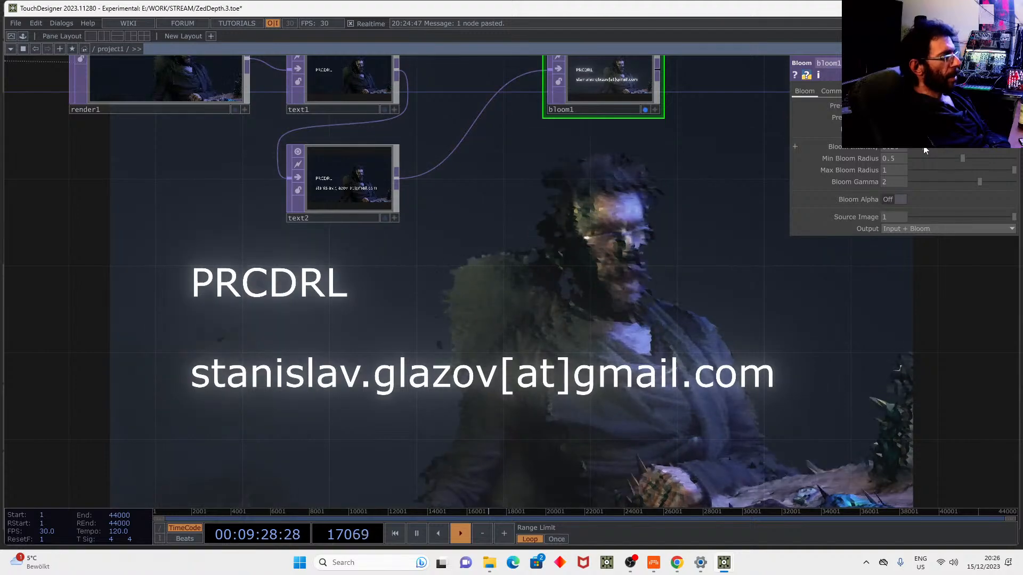
{"action": "left_click_drag", "start_coordinate": [517, 169], "coordinate": [464, 235]}
{"action": "left_click_drag", "start_coordinate": [510, 160], "coordinate": [640, 160]}
{"action": "left_click_drag", "start_coordinate": [335, 235], "coordinate": [467, 131]}
{"action": "left_click_drag", "start_coordinate": [597, 202], "coordinate": [530, 182]}
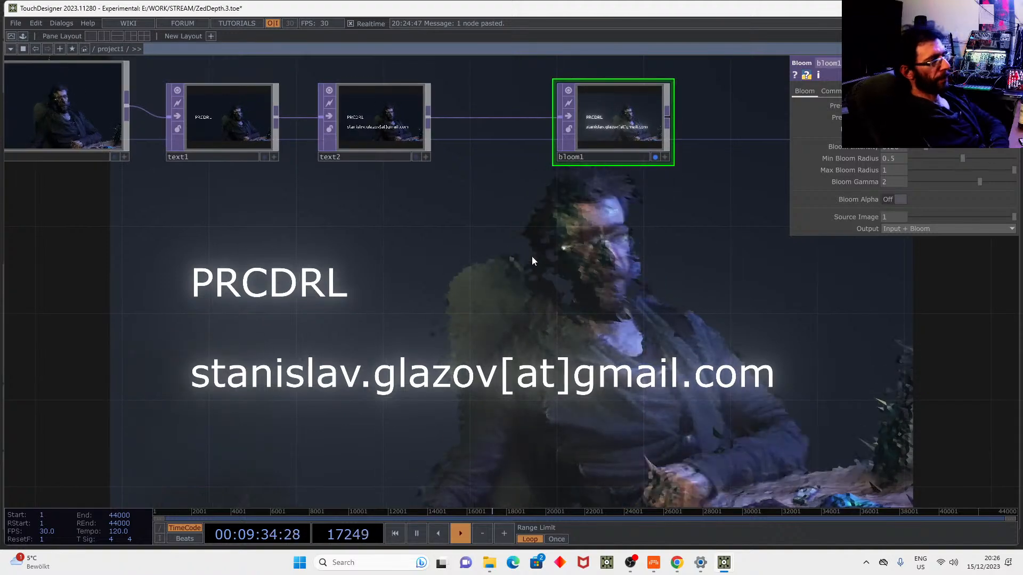